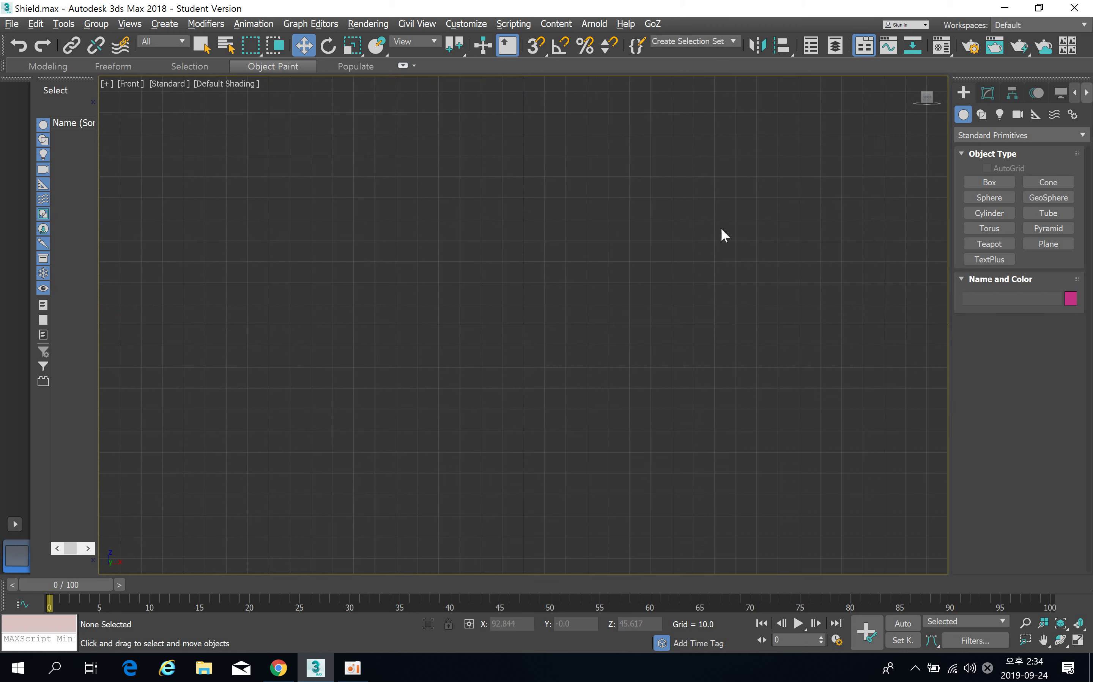
Draw a standard plane about 149 wide and 189 long near the grid's centre in the Front view.
click(1053, 243)
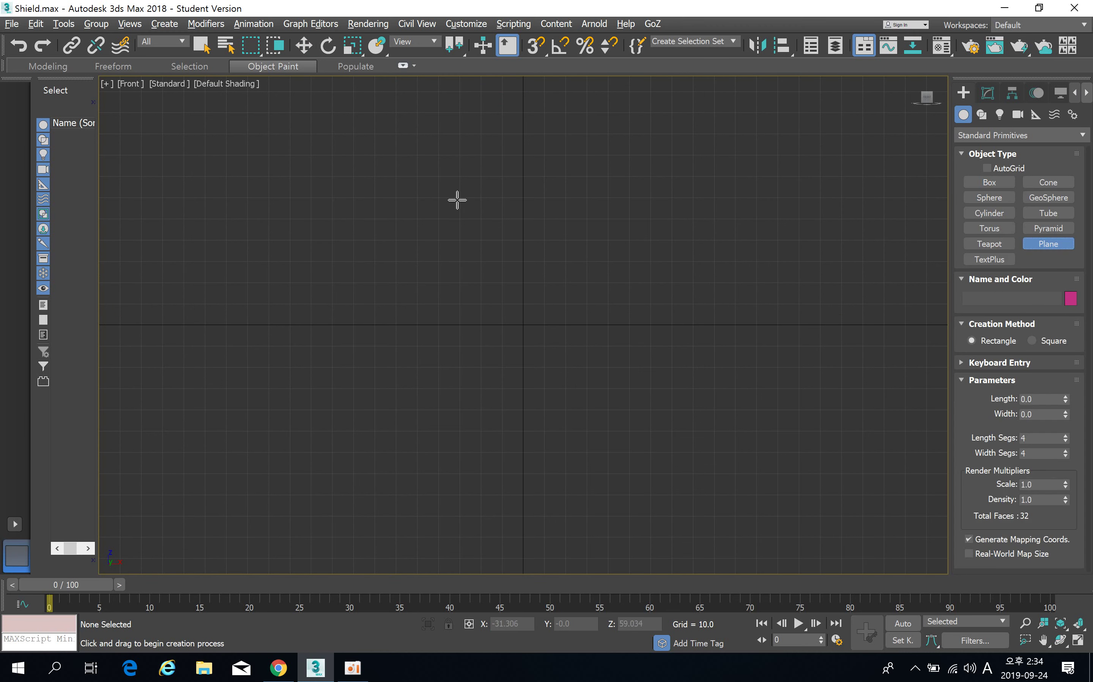
drag(390, 105, 708, 506)
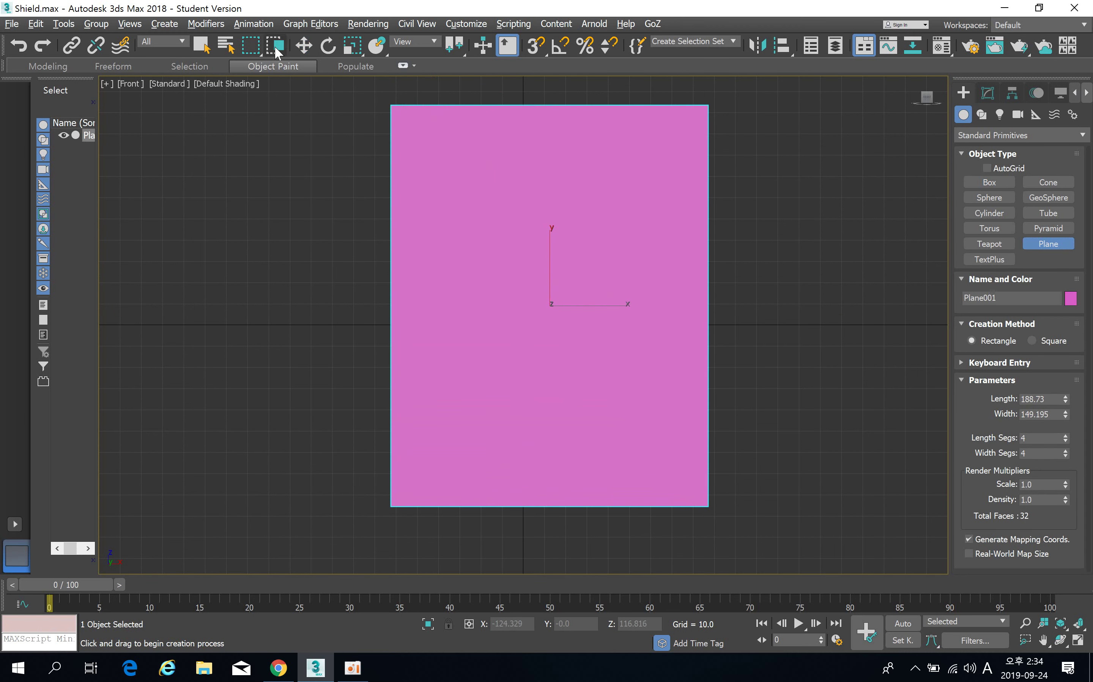
click(304, 45)
middle_drag(335, 244, 371, 238)
scroll(370, 237, down, 1)
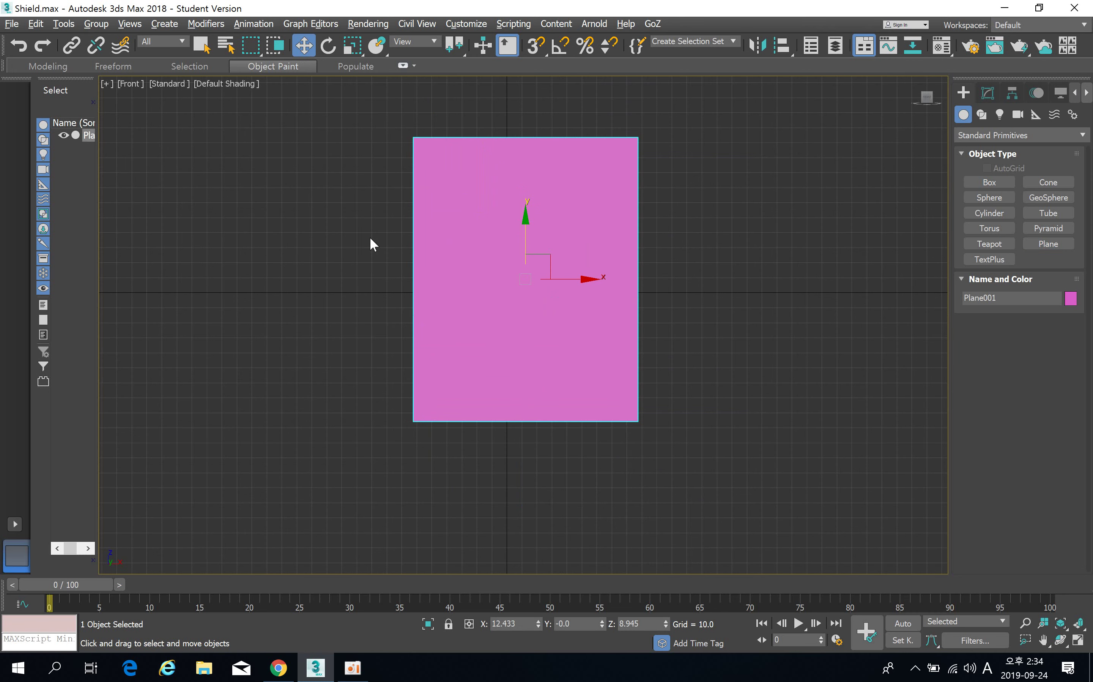
scroll(361, 224, down, 1)
scroll(344, 242, up, 2)
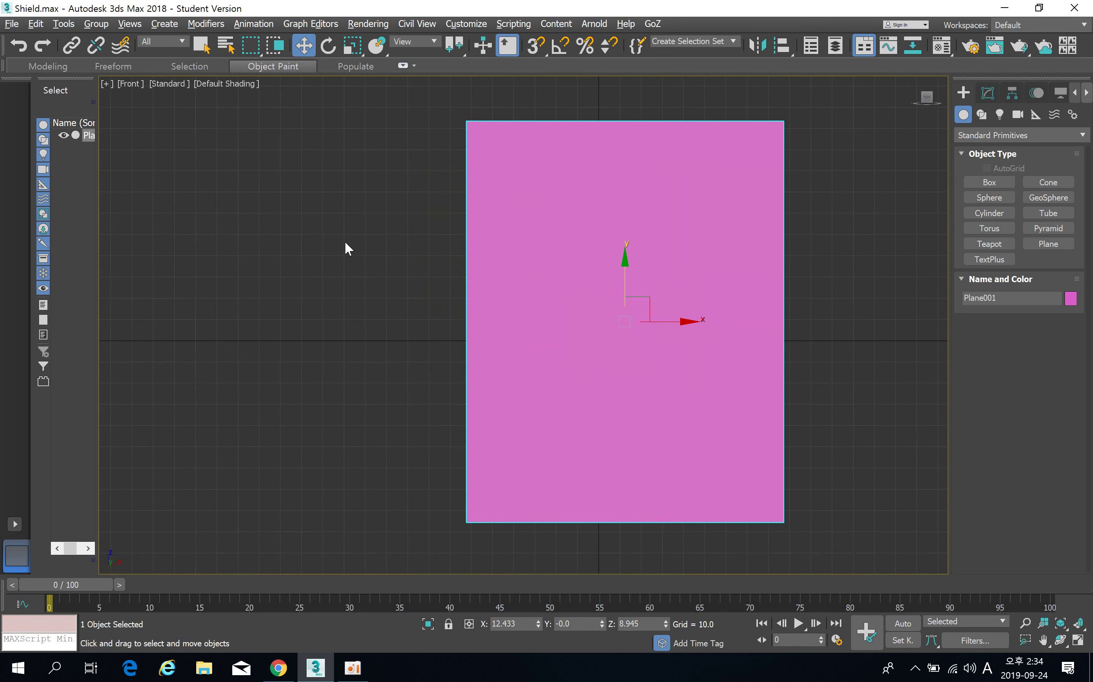
Assign the first sample material, 02 - Default, to the plane and enlarge the Material Editor to reveal its Blinn parameters.
key(m)
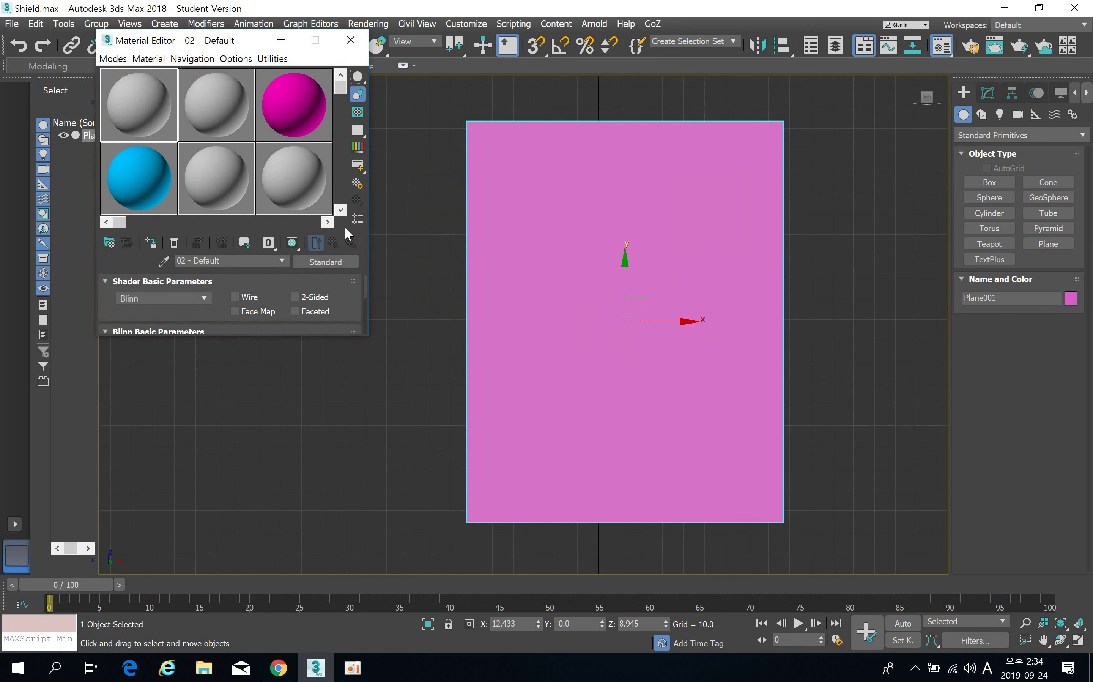
drag(152, 117, 618, 310)
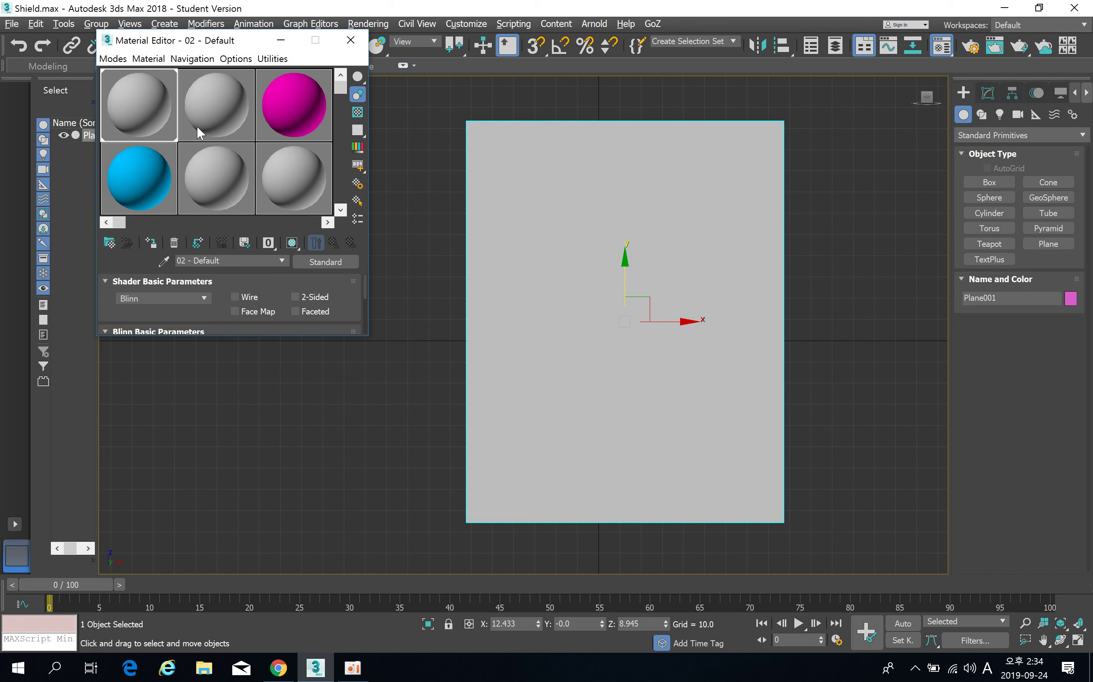
drag(333, 340, 342, 434)
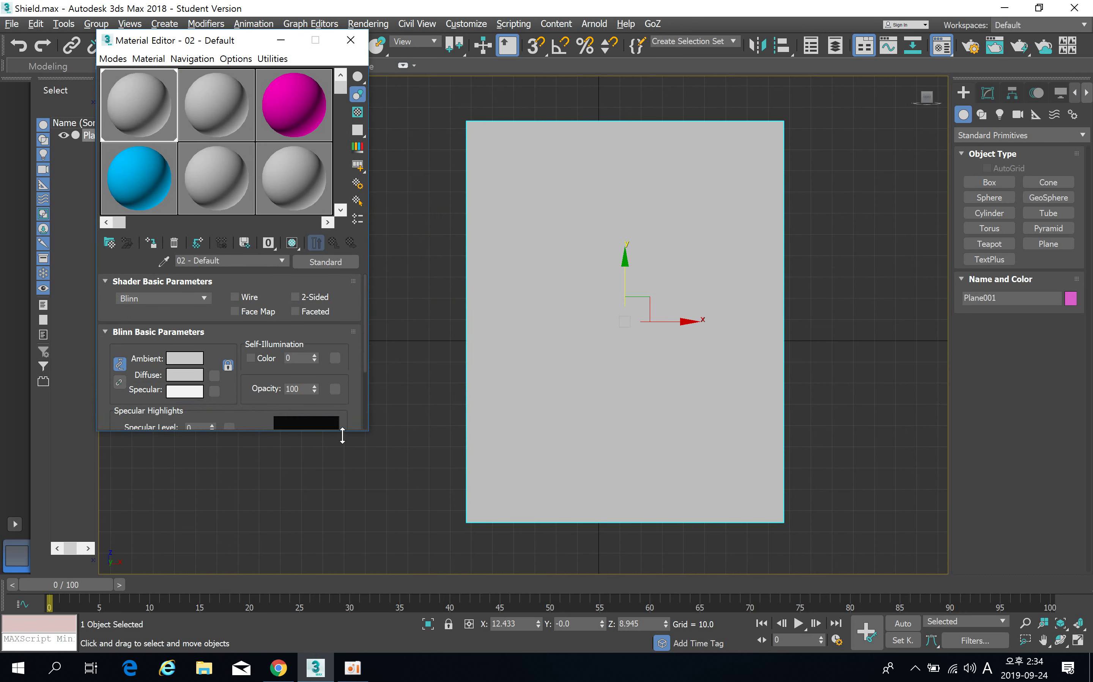
Load the desktop image ab4c9e186f354b6bd6878933c46ecfe8.jpg as the material's diffuse bitmap and show the map on the plane in the viewport.
click(214, 375)
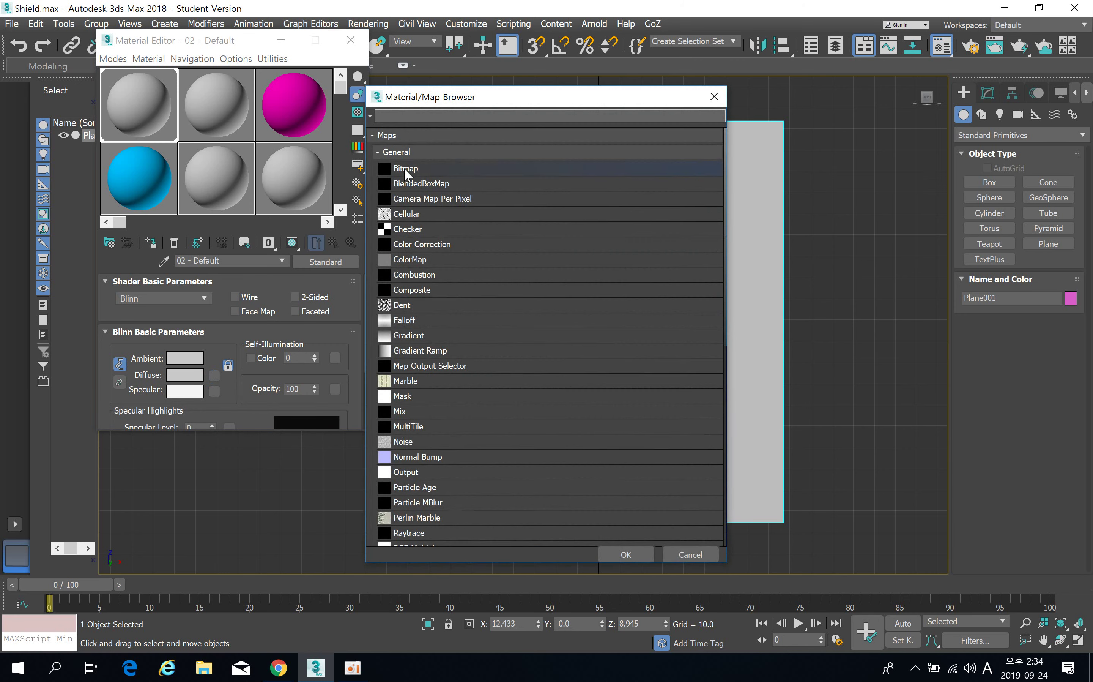
double_click(404, 168)
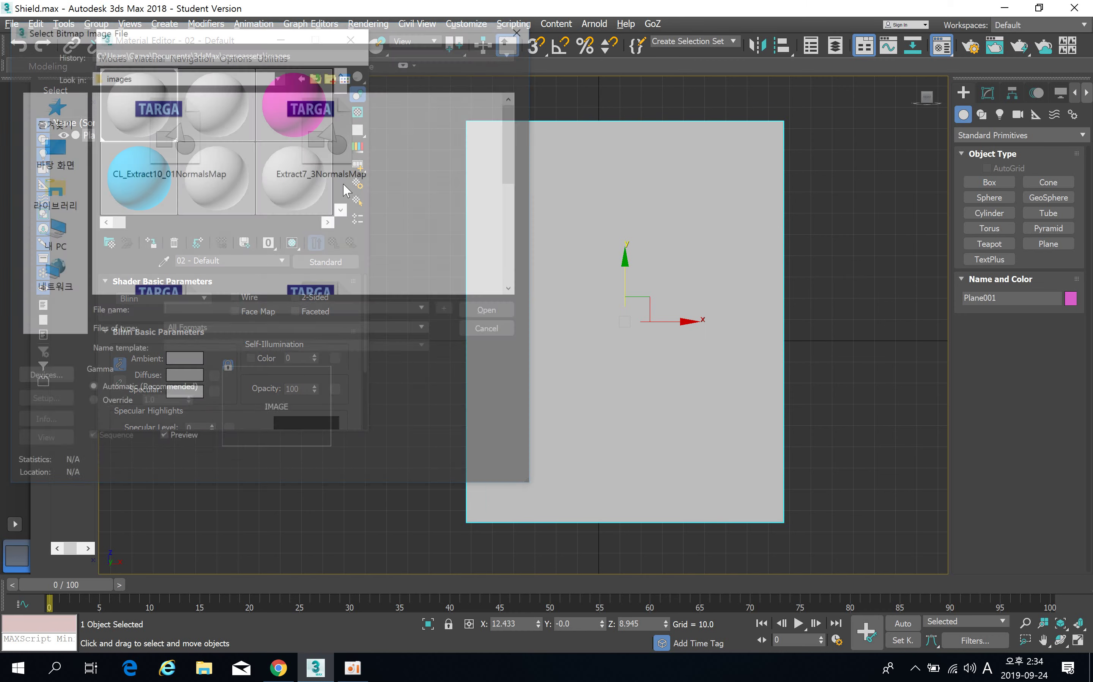
click(51, 152)
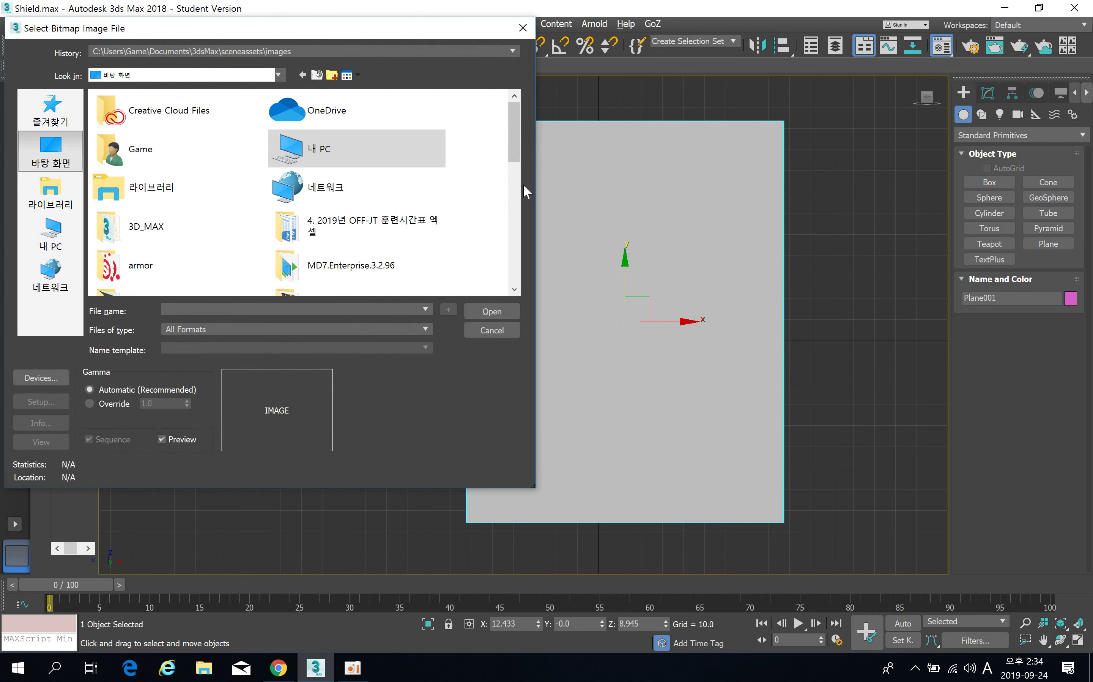
drag(515, 145, 527, 249)
click(327, 138)
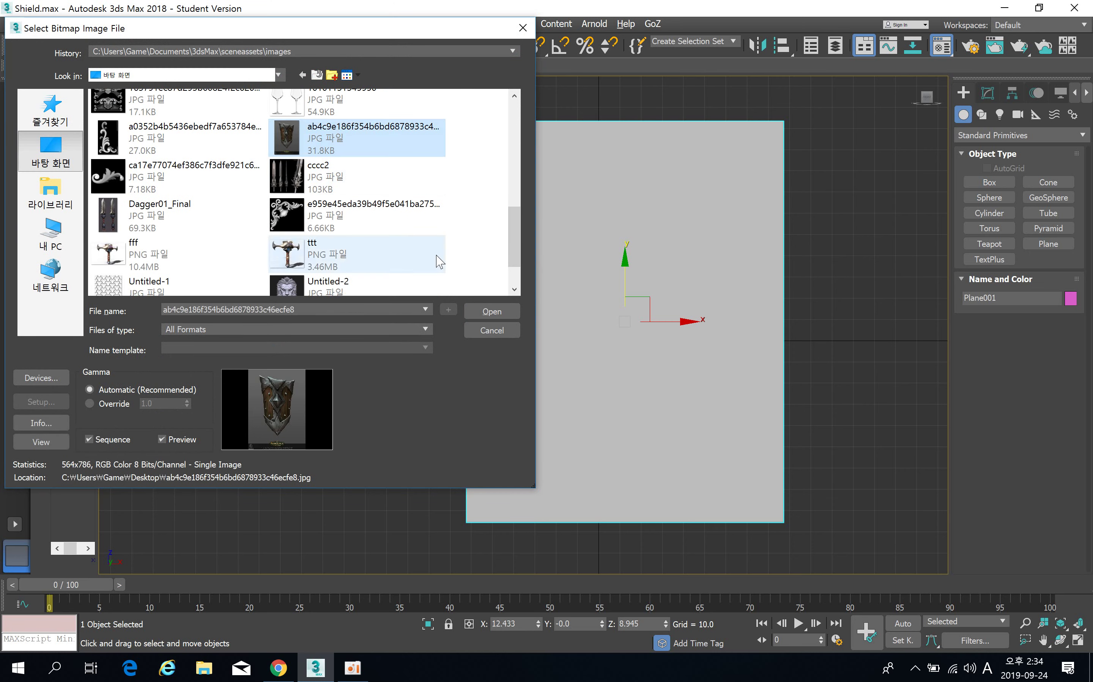
click(507, 310)
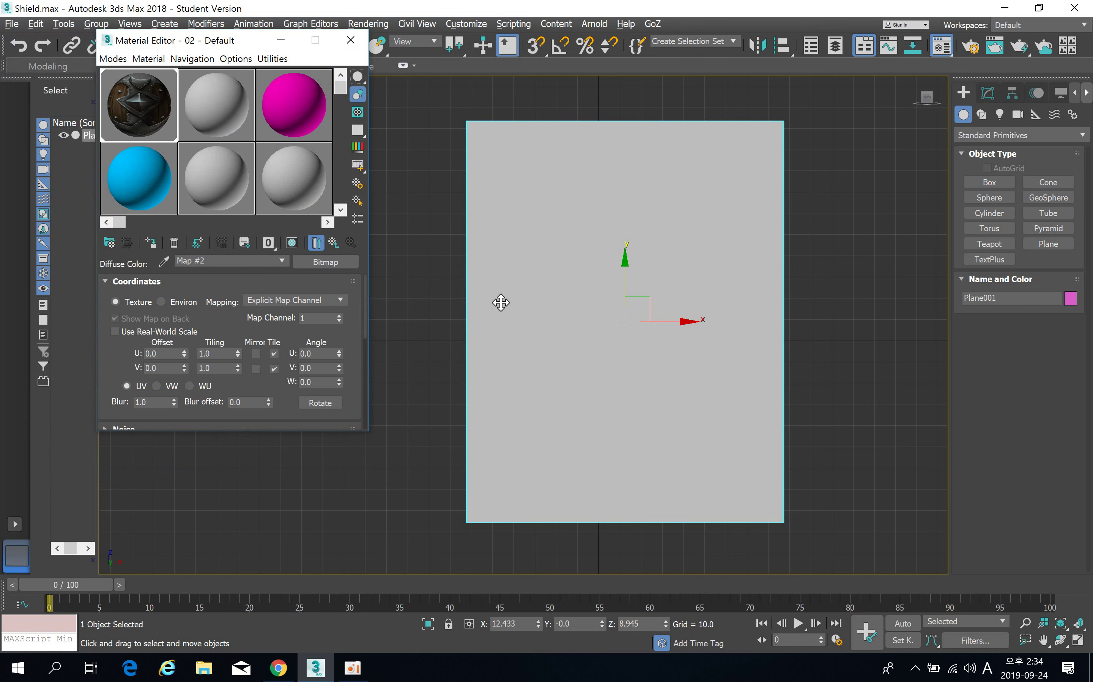
click(294, 242)
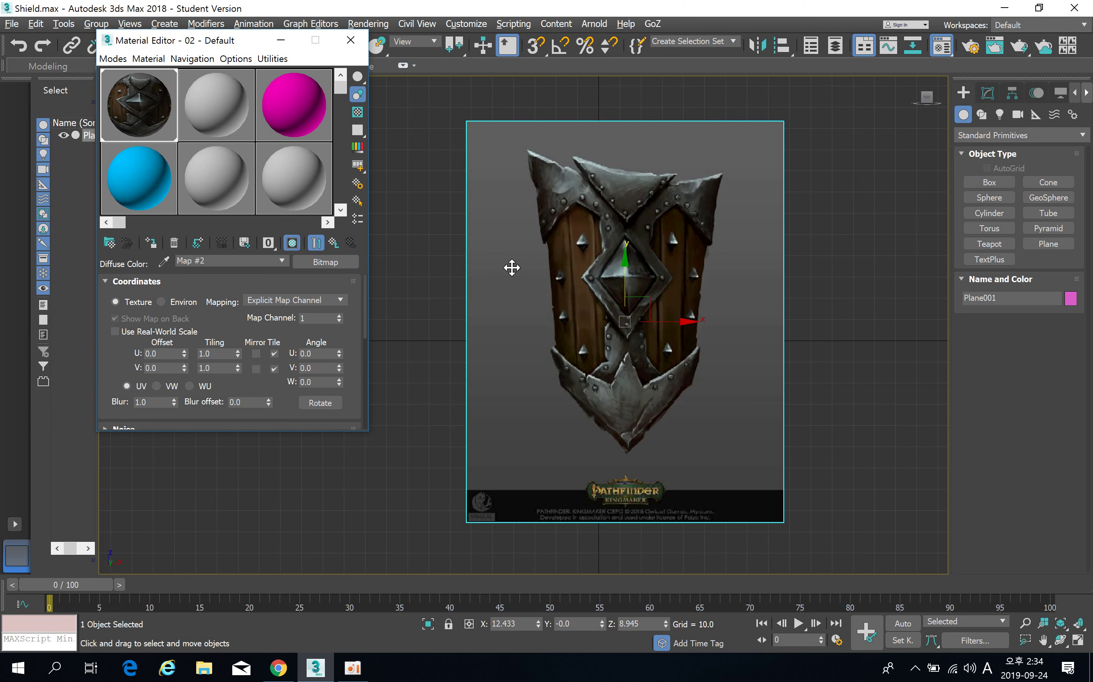
View the bitmap's source image and read its pixel width and height.
drag(348, 435, 350, 512)
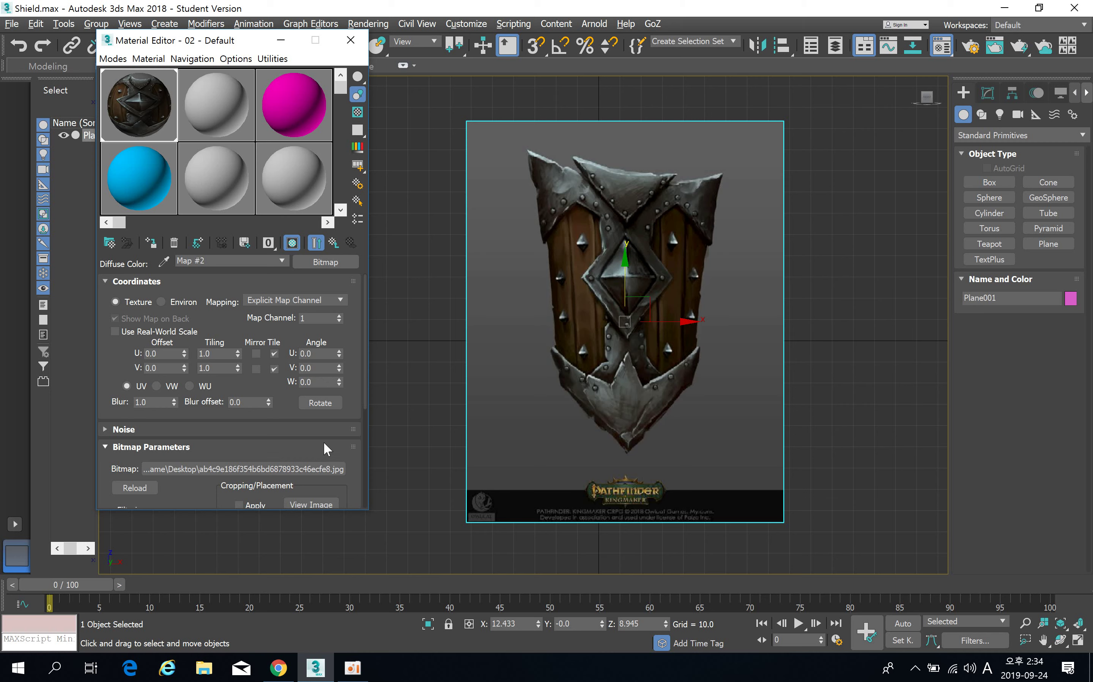
scroll(326, 437, down, 4)
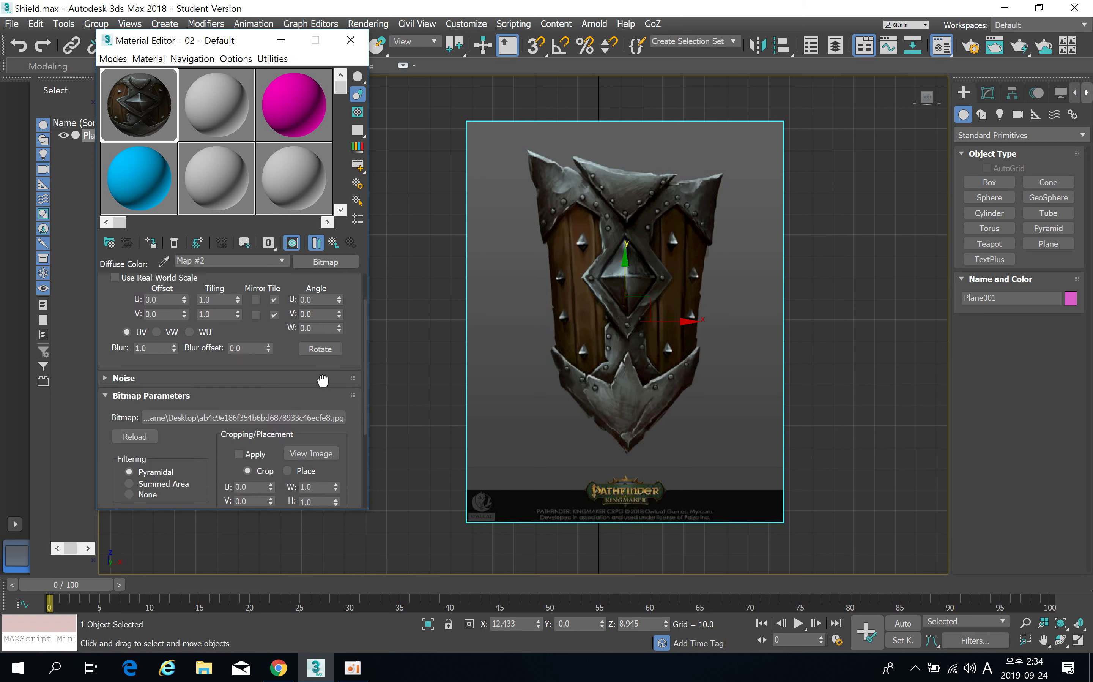
click(319, 411)
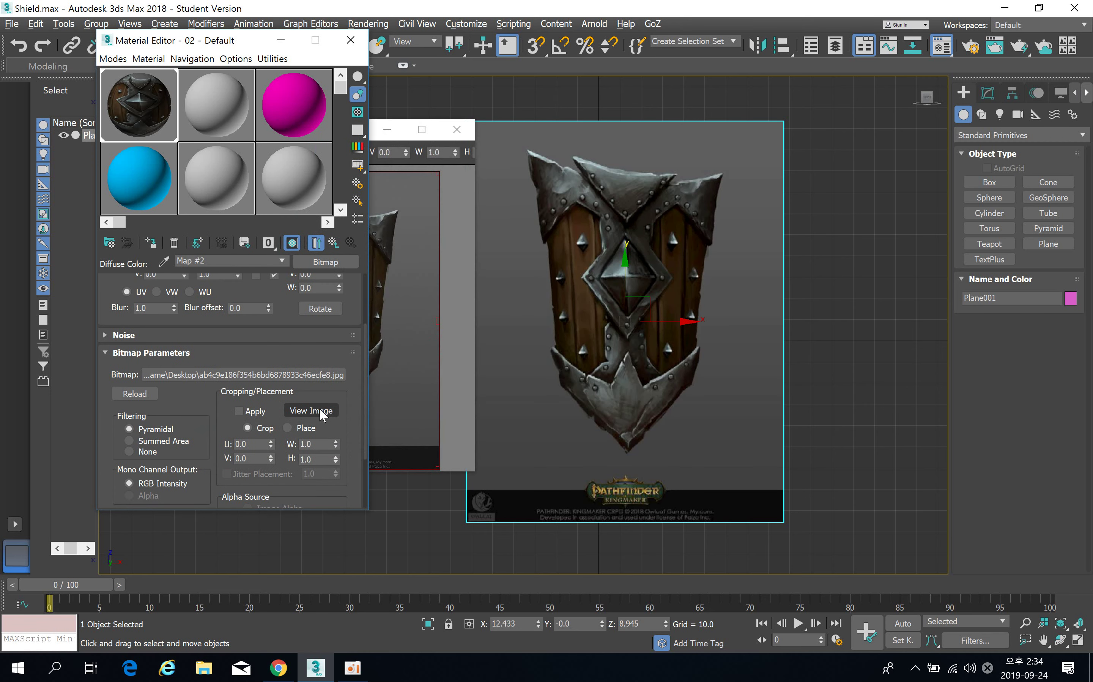
click(400, 215)
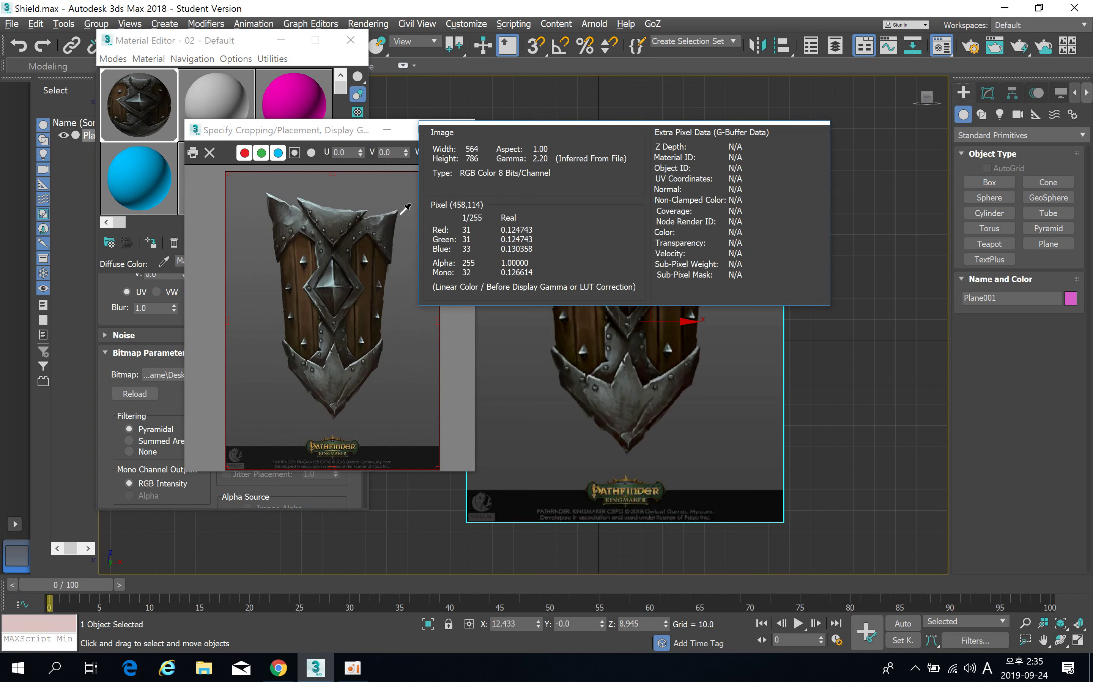
drag(400, 215, 399, 215)
click(463, 130)
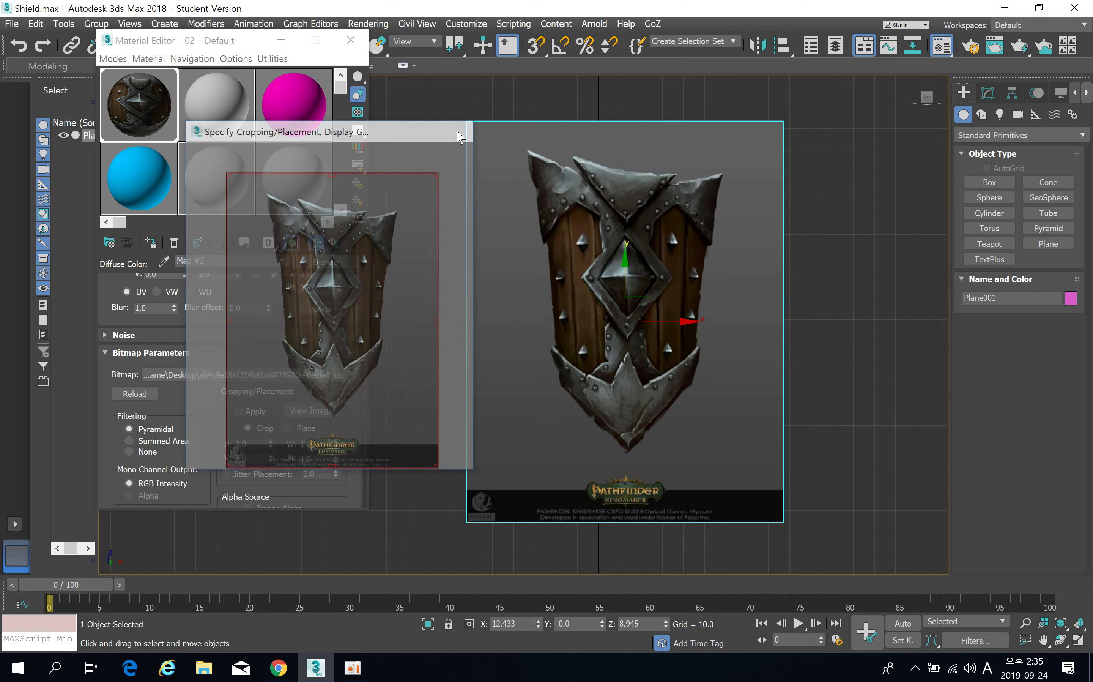
Set the plane's width to 564 and its length to 786.
click(988, 94)
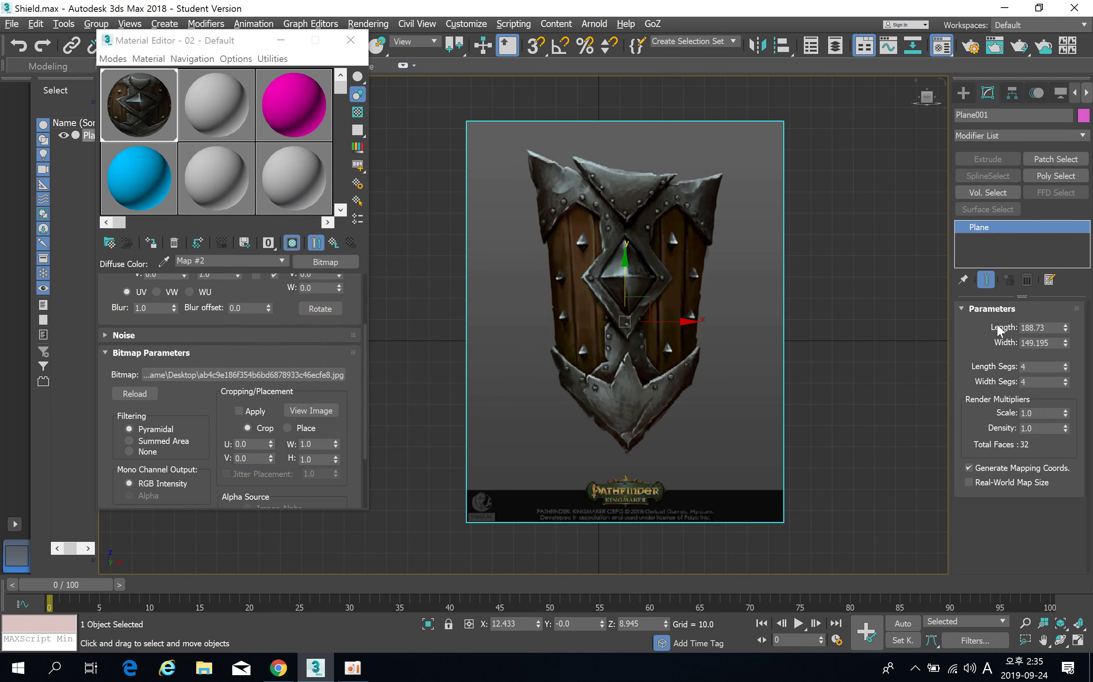
double_click(1050, 342)
text(564)
double_click(1042, 327)
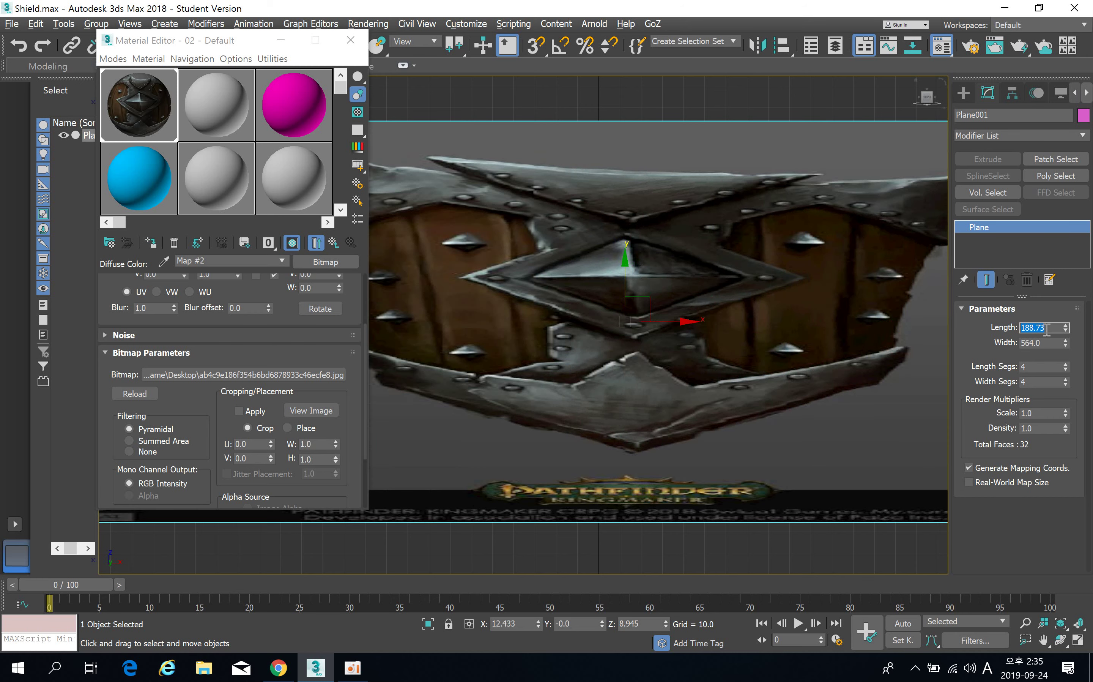
text(786)
key(Return)
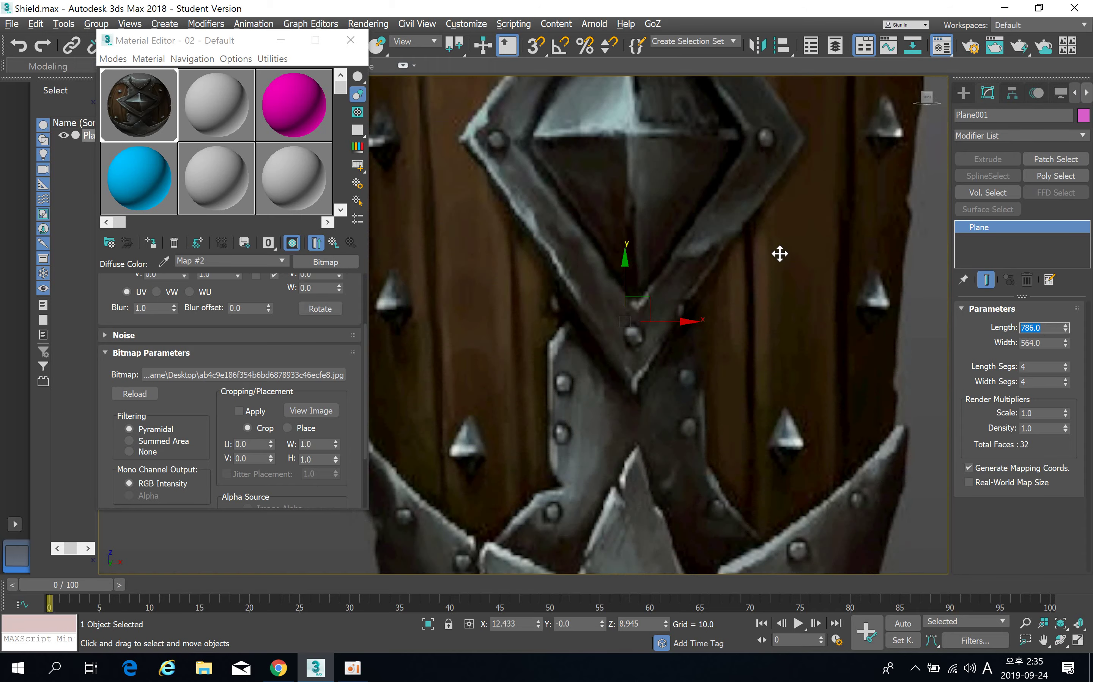
scroll(652, 342, down, 5)
scroll(645, 342, down, 2)
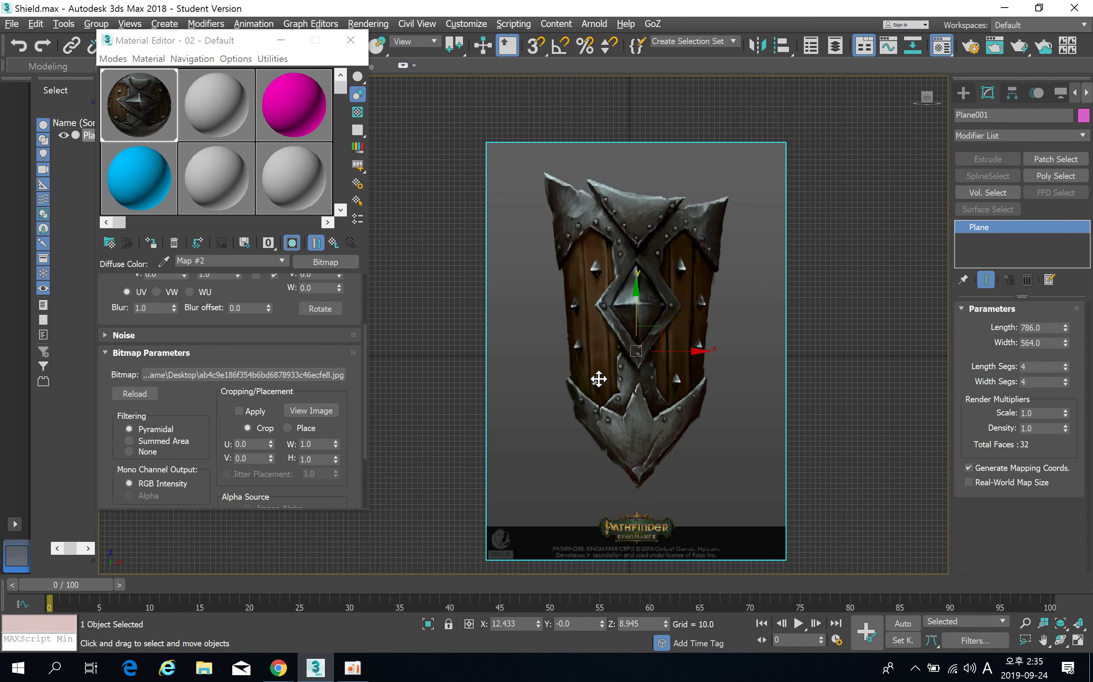
Move the plane back along the Y axis to about 42 in the Perspective view, and return to the Front view.
key(p)
alt+middle_drag(566, 337, 645, 367)
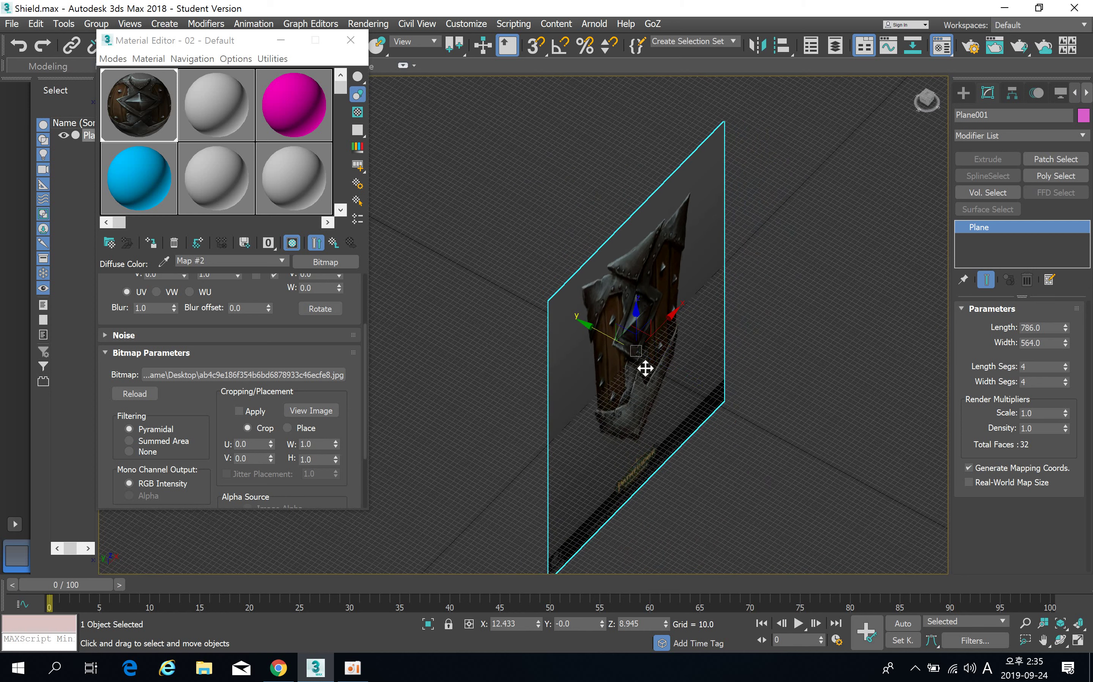
drag(592, 332, 580, 327)
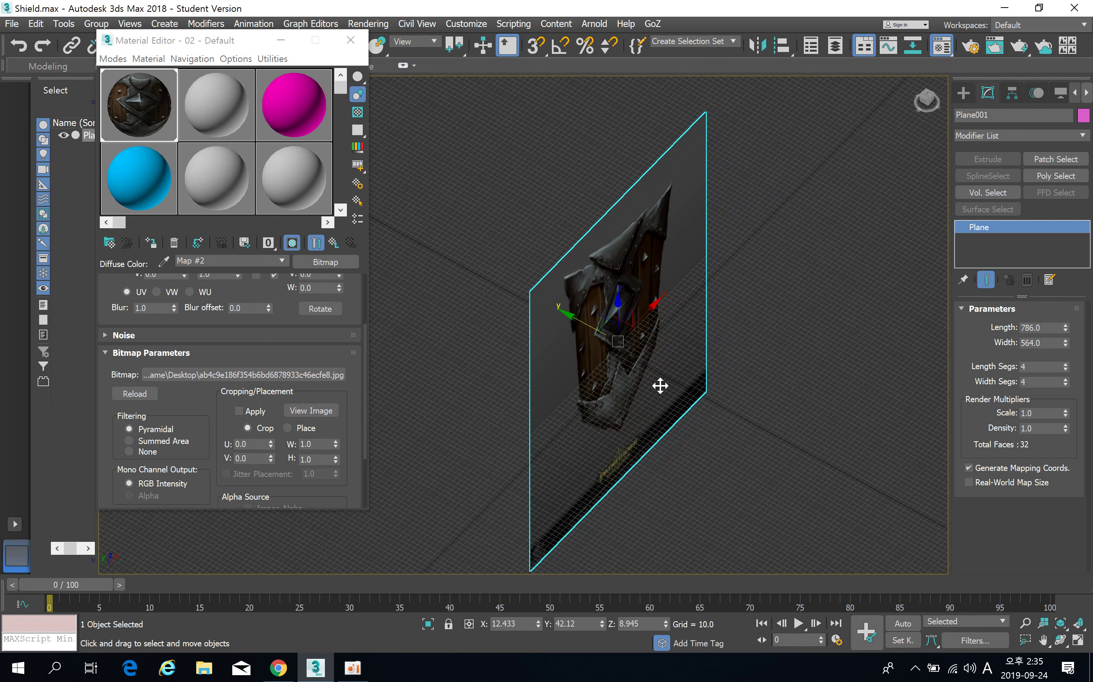
key(f)
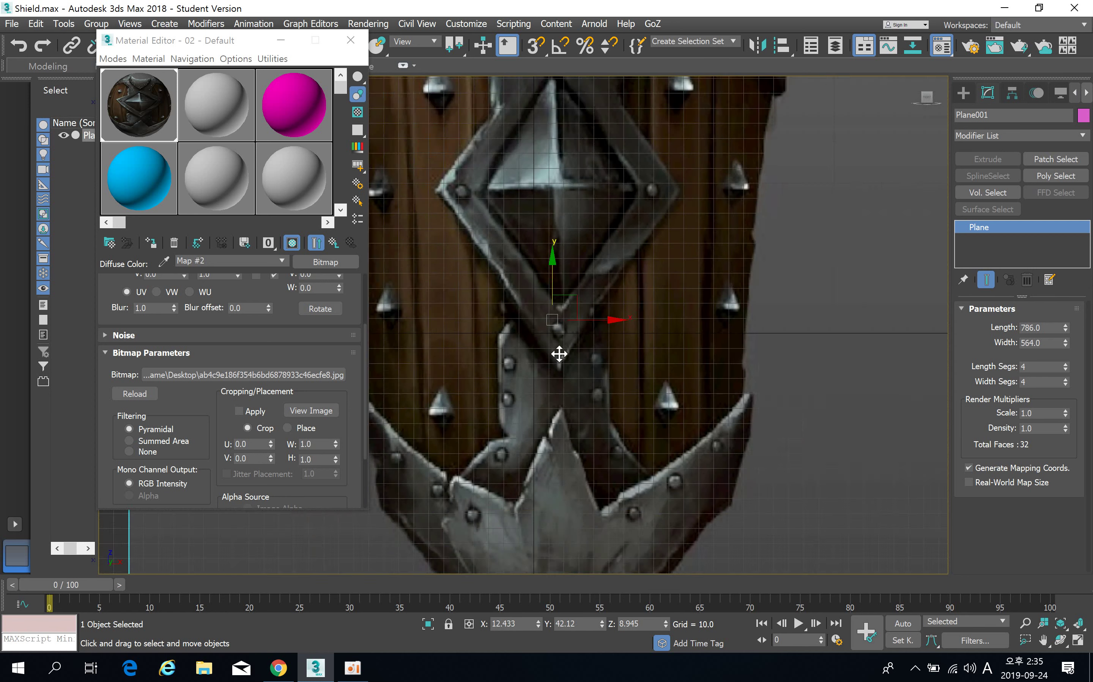
scroll(559, 356, down, 5)
scroll(600, 380, down, 5)
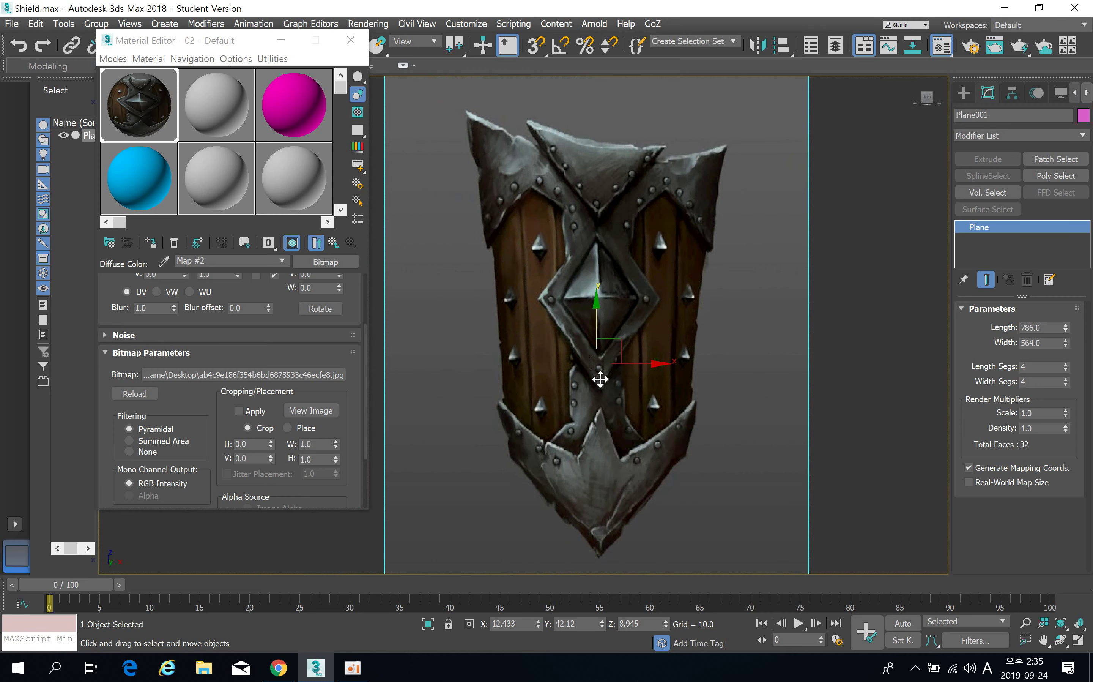
middle_drag(608, 355, 591, 303)
Turn off Show Frozen in Gray in the plane's object properties and freeze the plane.
right_click(605, 262)
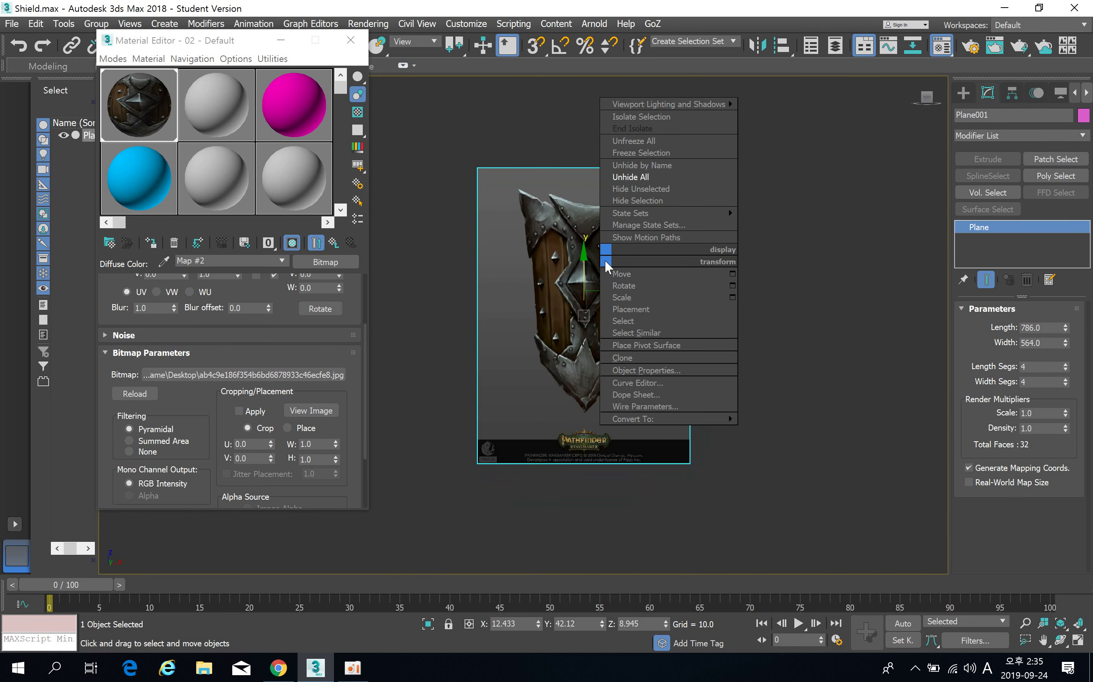
click(652, 372)
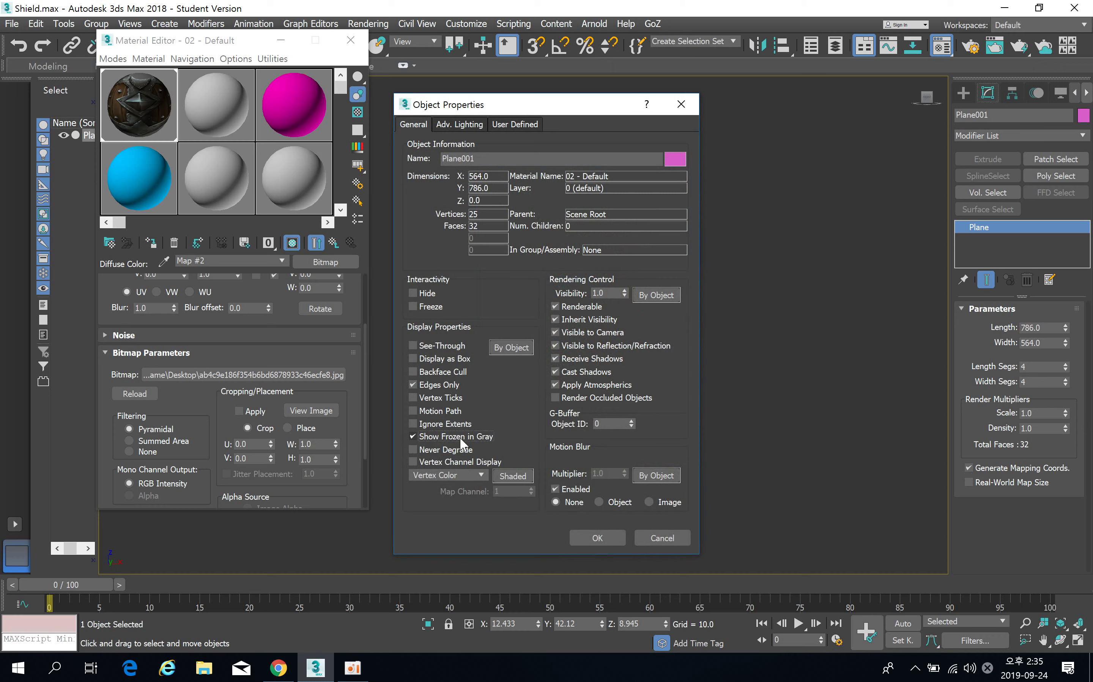
click(597, 537)
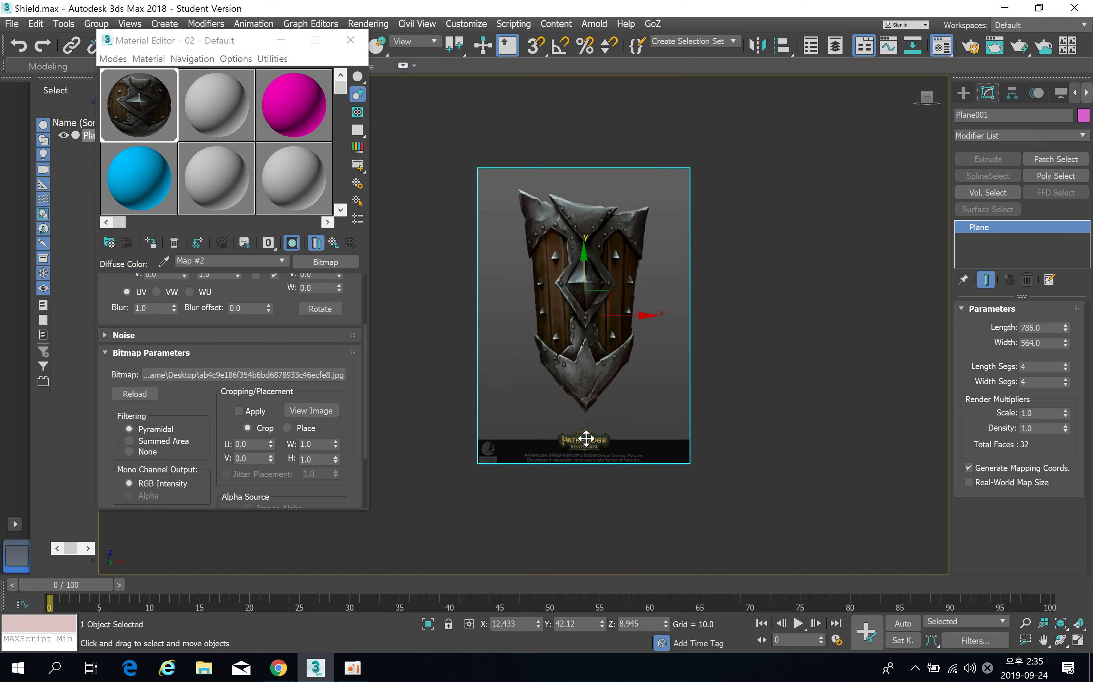
scroll(573, 378, up, 5)
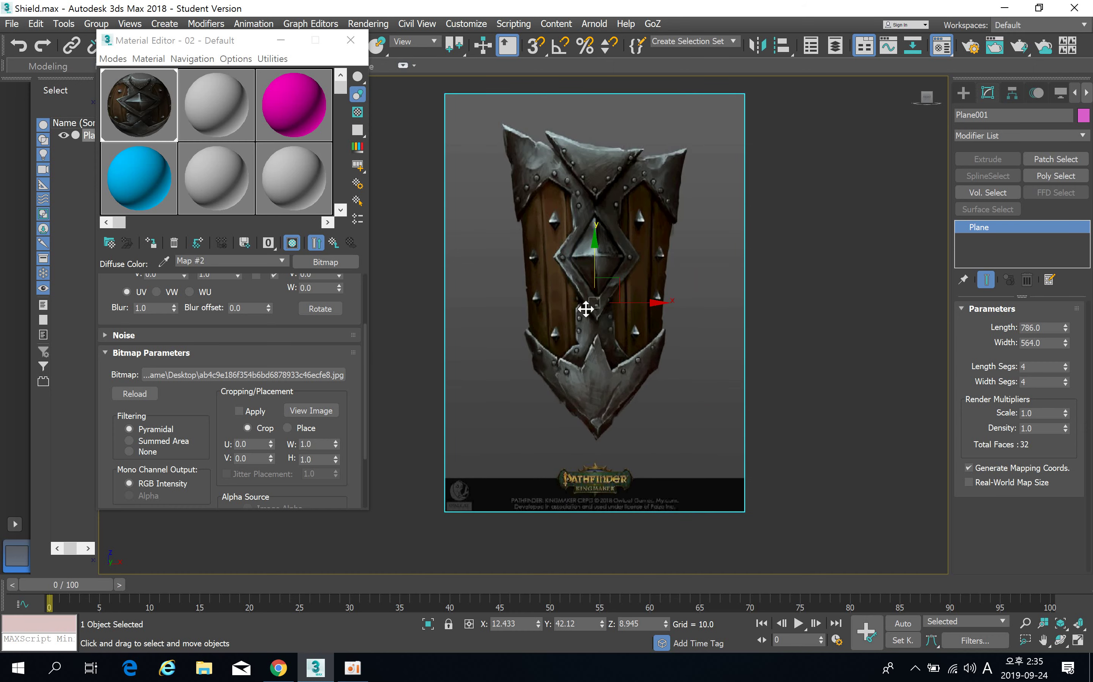
right_click(618, 211)
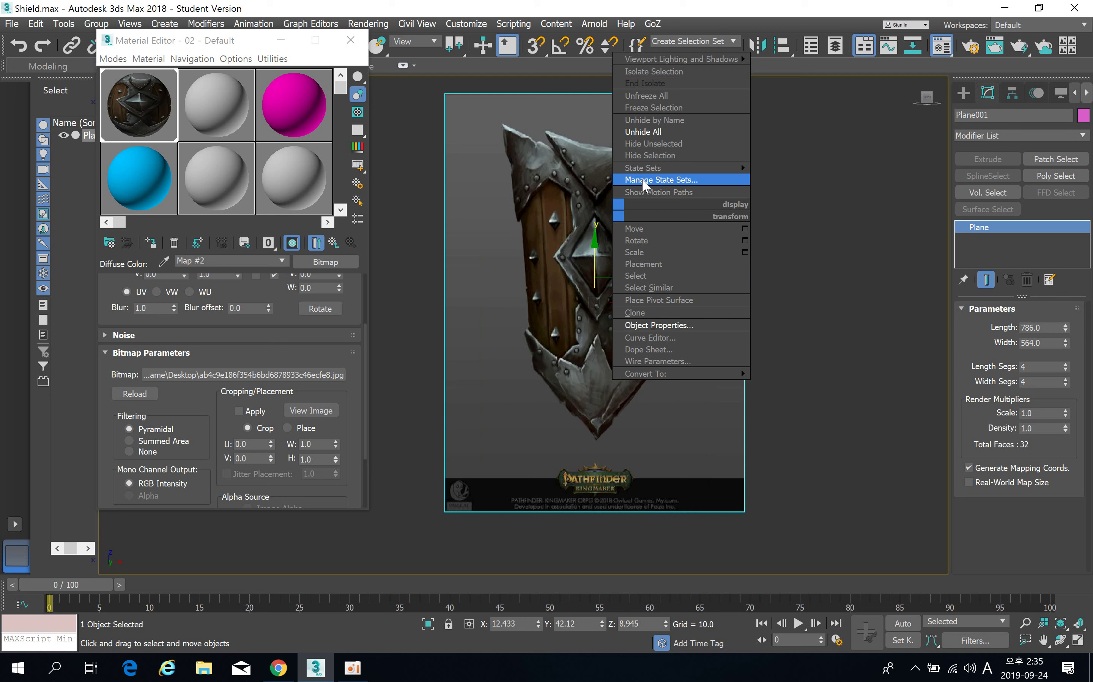
click(644, 107)
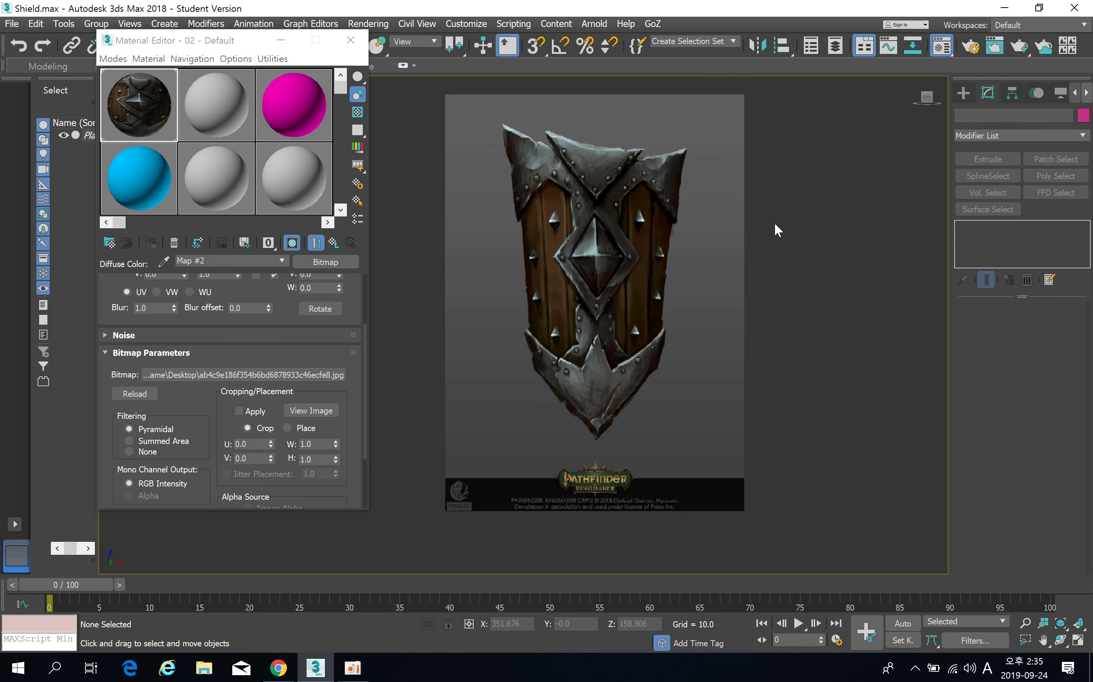
drag(758, 208, 617, 338)
scroll(584, 208, up, 6)
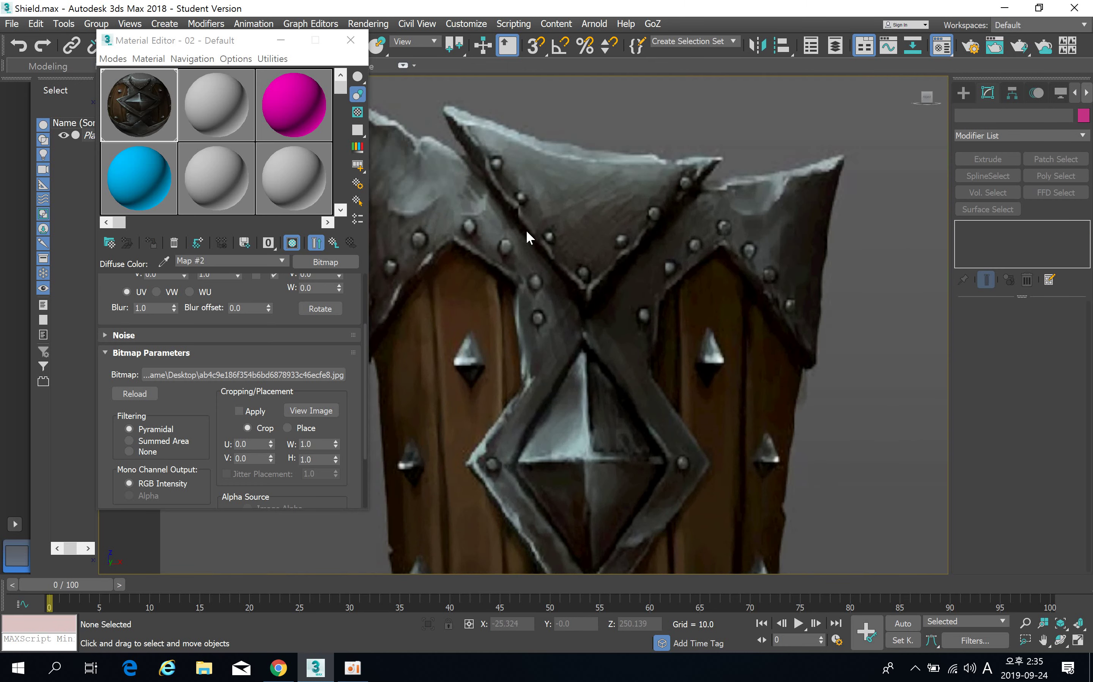
scroll(527, 231, down, 6)
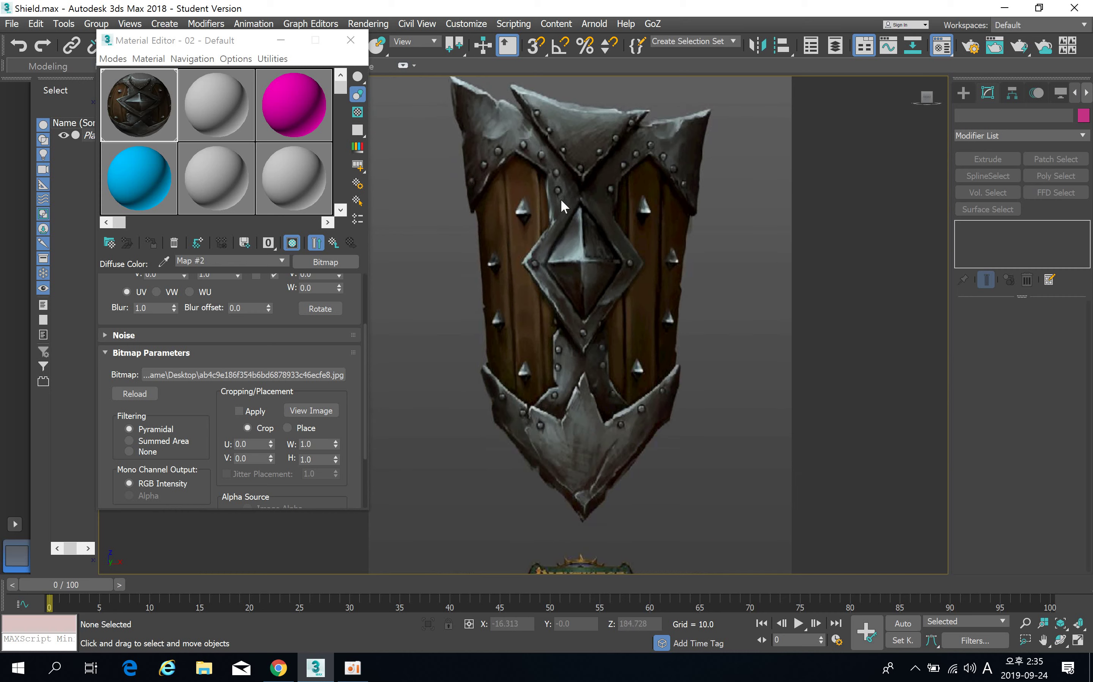
middle_drag(574, 271, 579, 304)
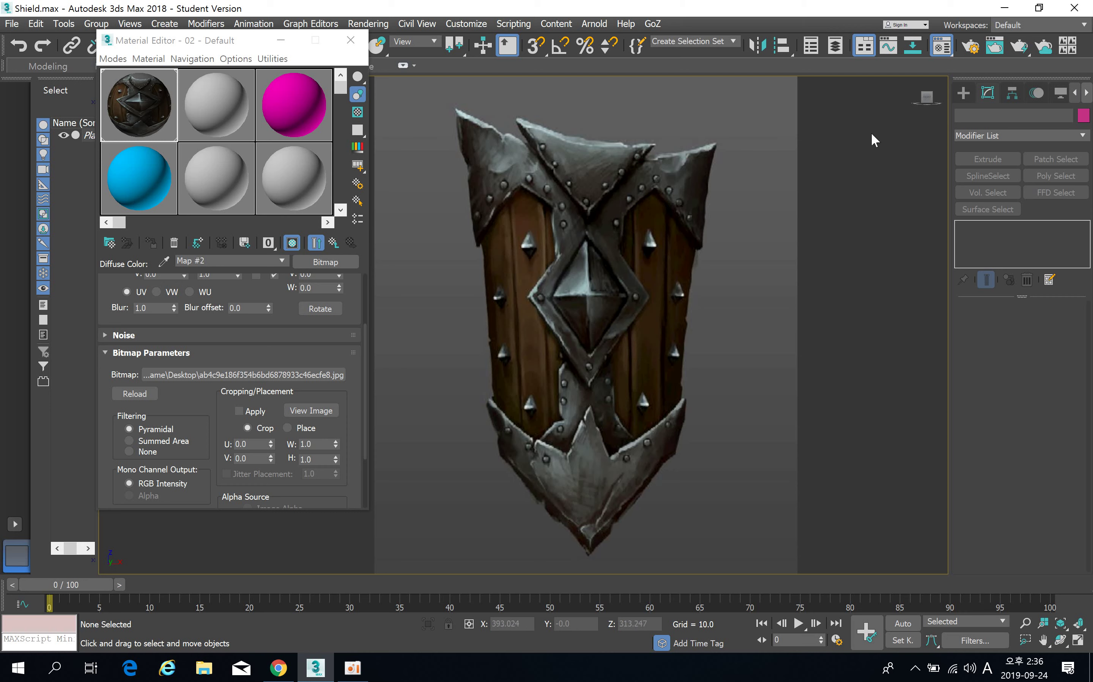
Trace the triangular metal plate at the shield's top centre with a closed four-vertex Line spline.
click(964, 93)
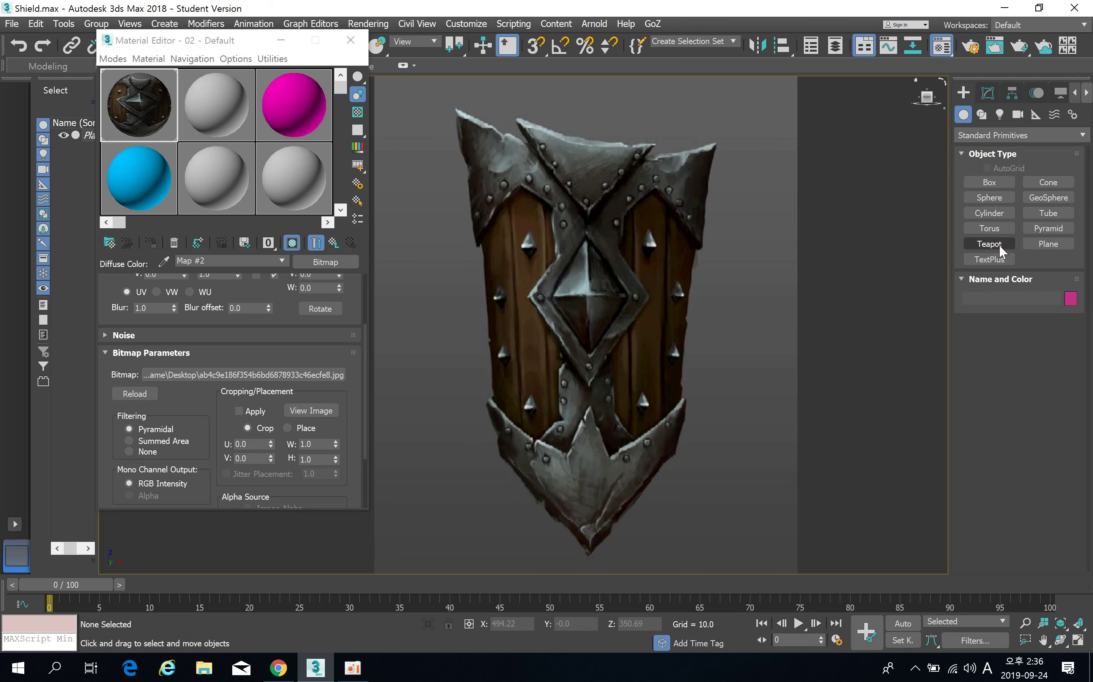
click(980, 116)
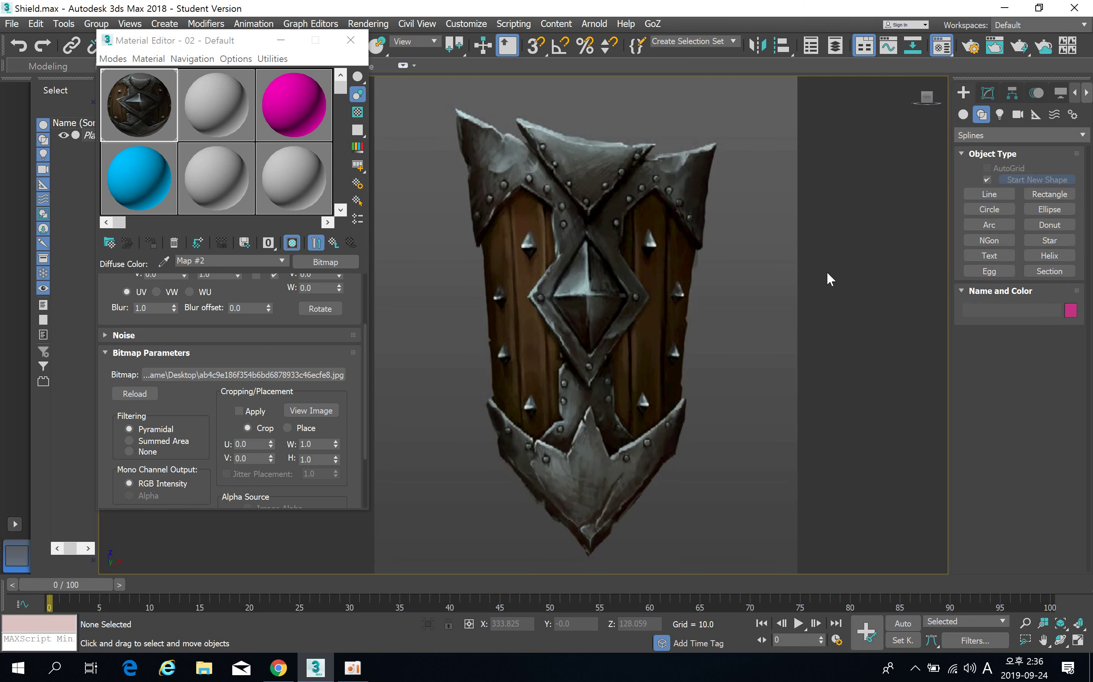
middle_drag(776, 286, 760, 283)
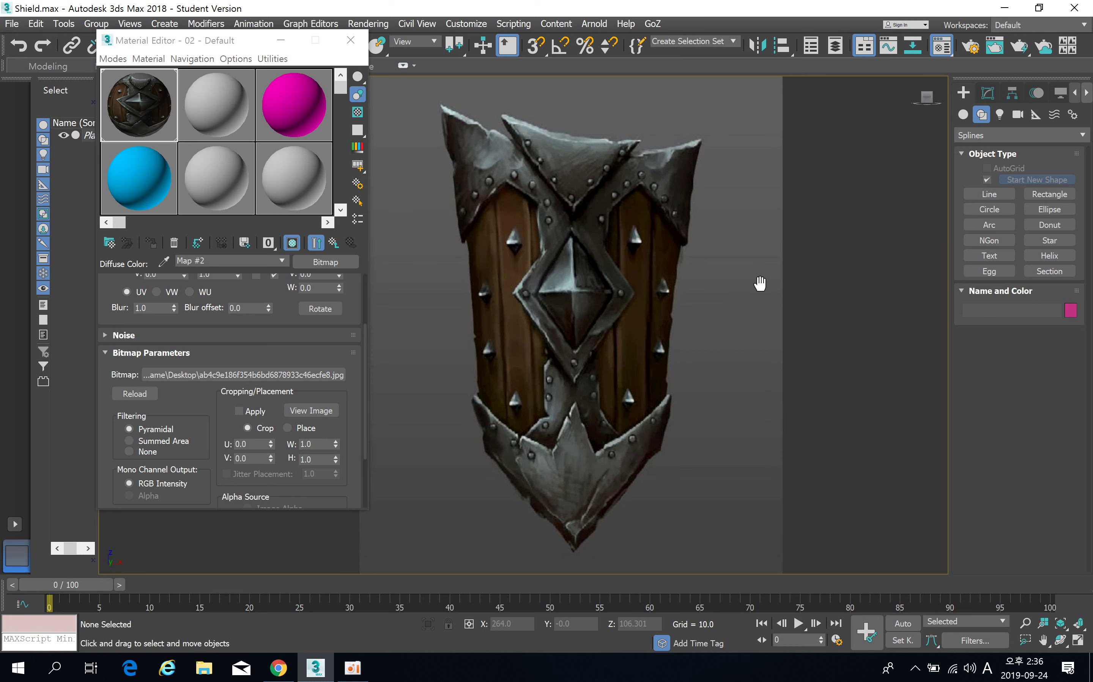
click(989, 194)
scroll(494, 203, up, 3)
middle_drag(494, 113, 481, 175)
scroll(489, 188, down, 2)
mouse_move(519, 227)
middle_down()
mouse_move(512, 195)
mouse_move(520, 224)
middle_up()
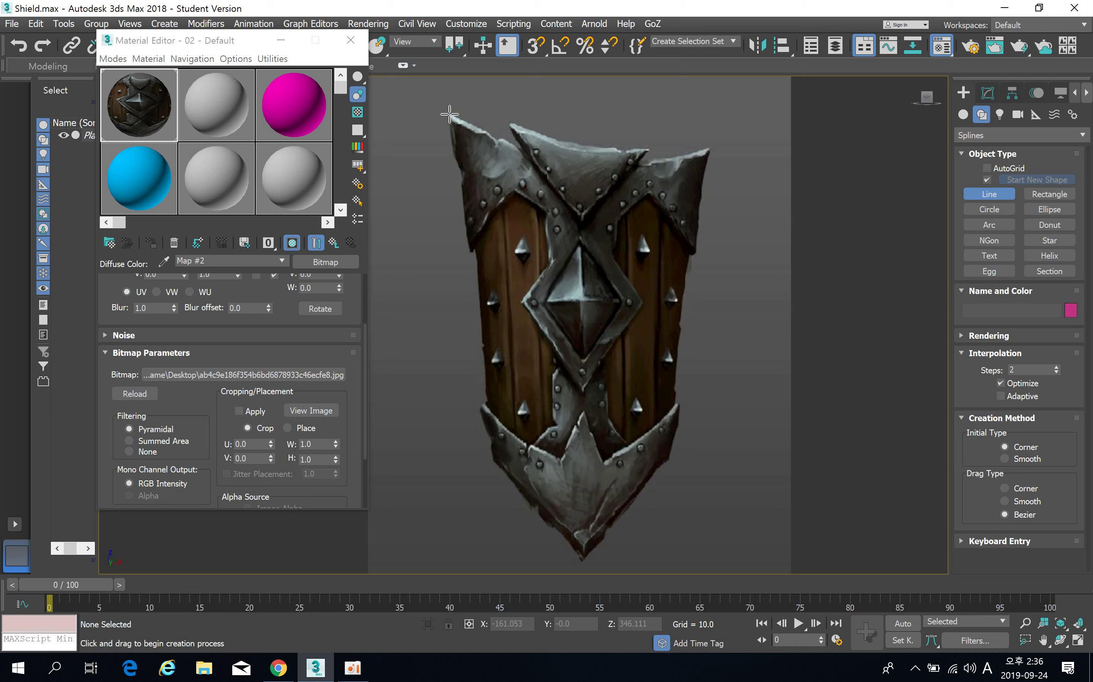
click(509, 123)
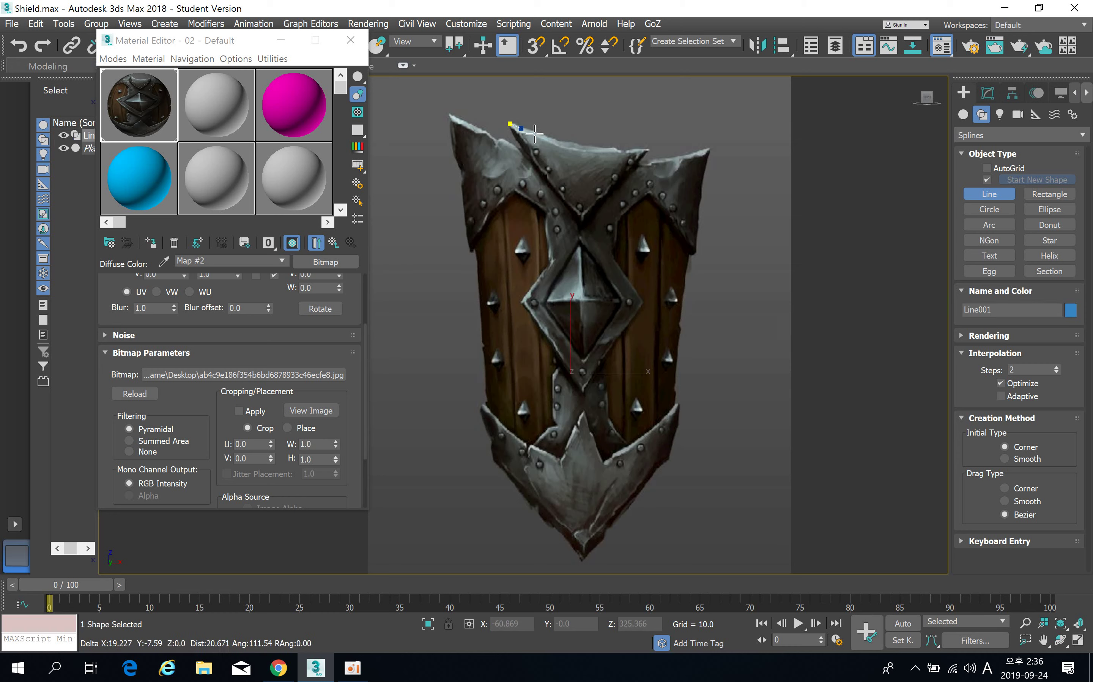
click(579, 147)
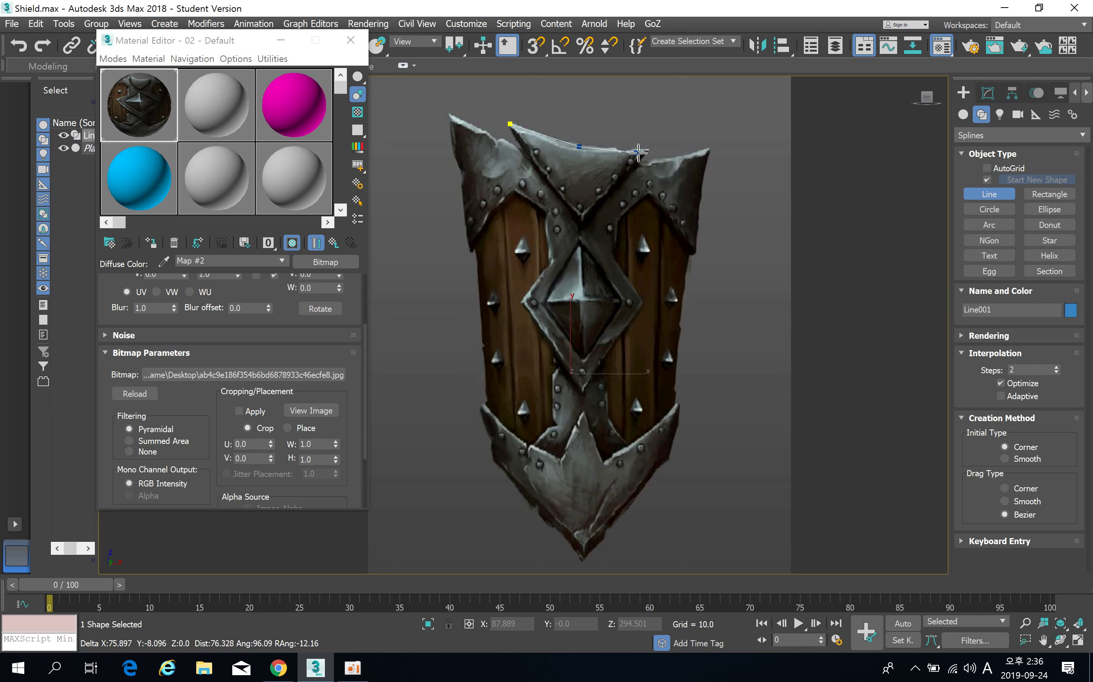
click(649, 149)
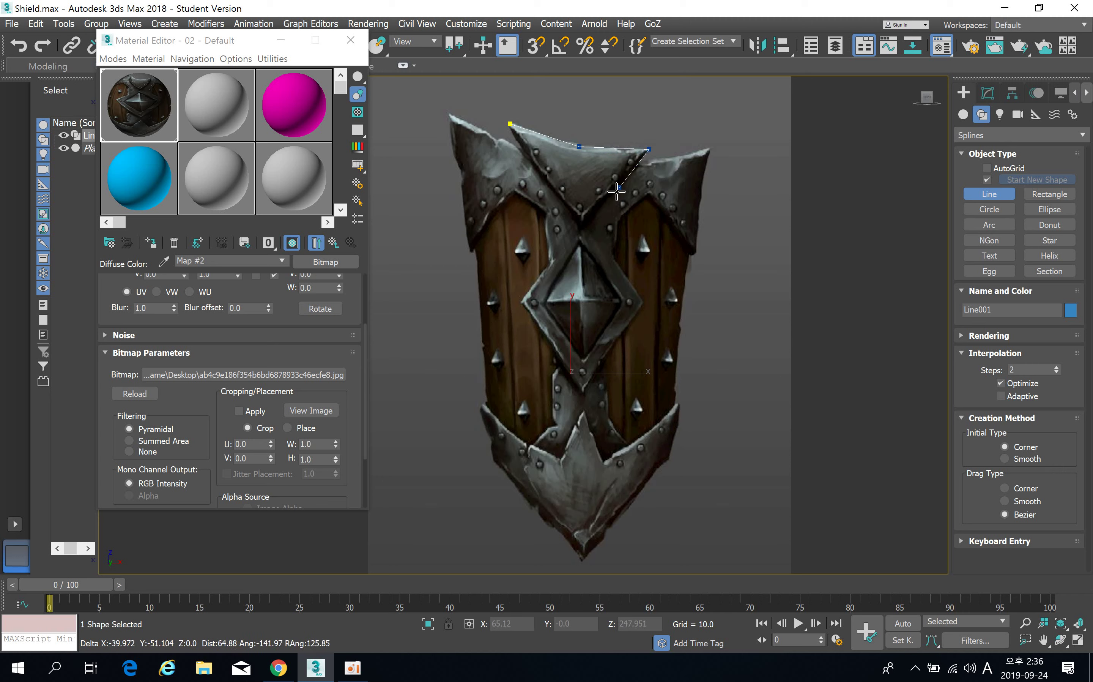
click(586, 222)
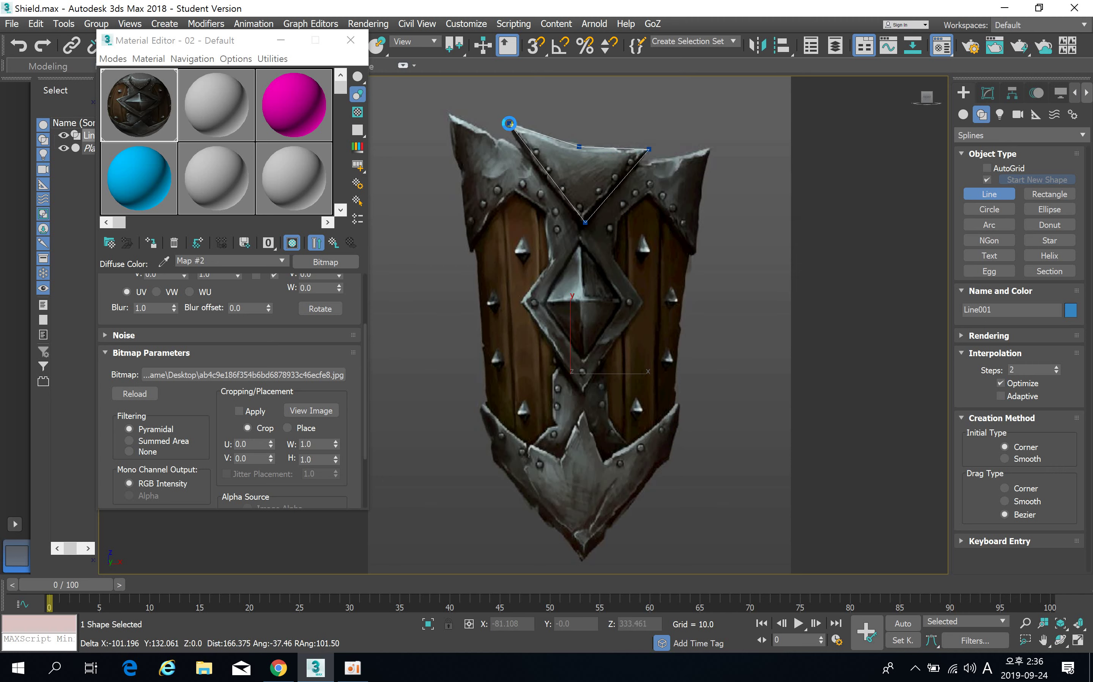
click(509, 123)
click(523, 382)
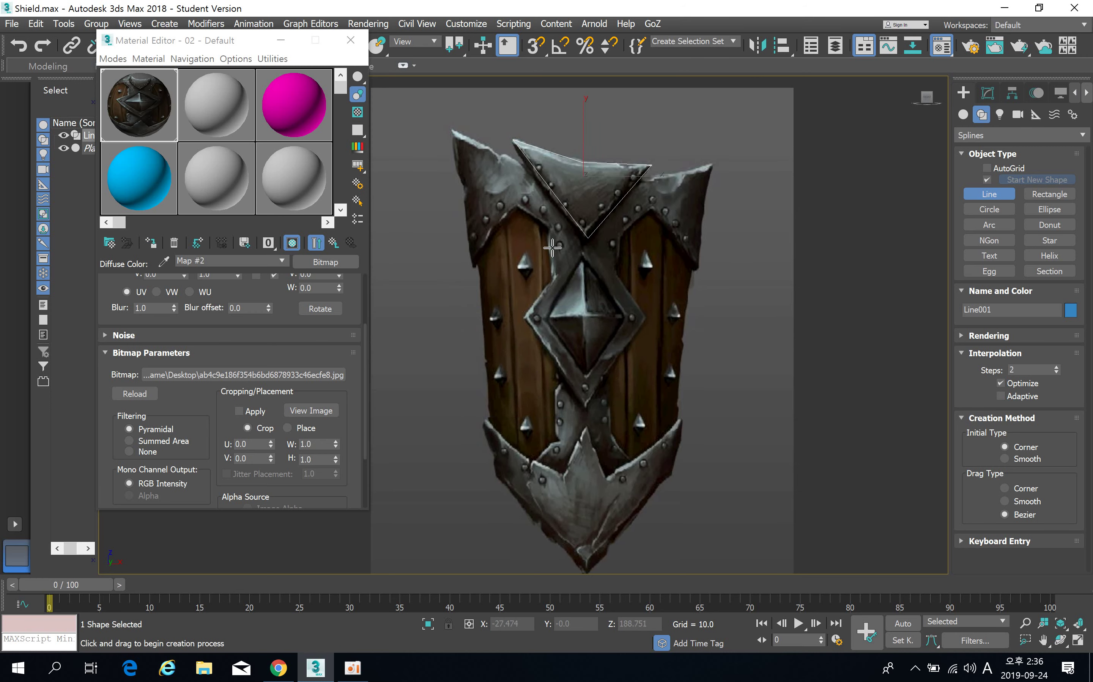
Start a second Line spline at the shield's upper-left tip, tracing the top edge and the right corner plate to its inner peak.
scroll(554, 238, up, 3)
scroll(558, 241, down, 3)
middle_drag(558, 241, 570, 228)
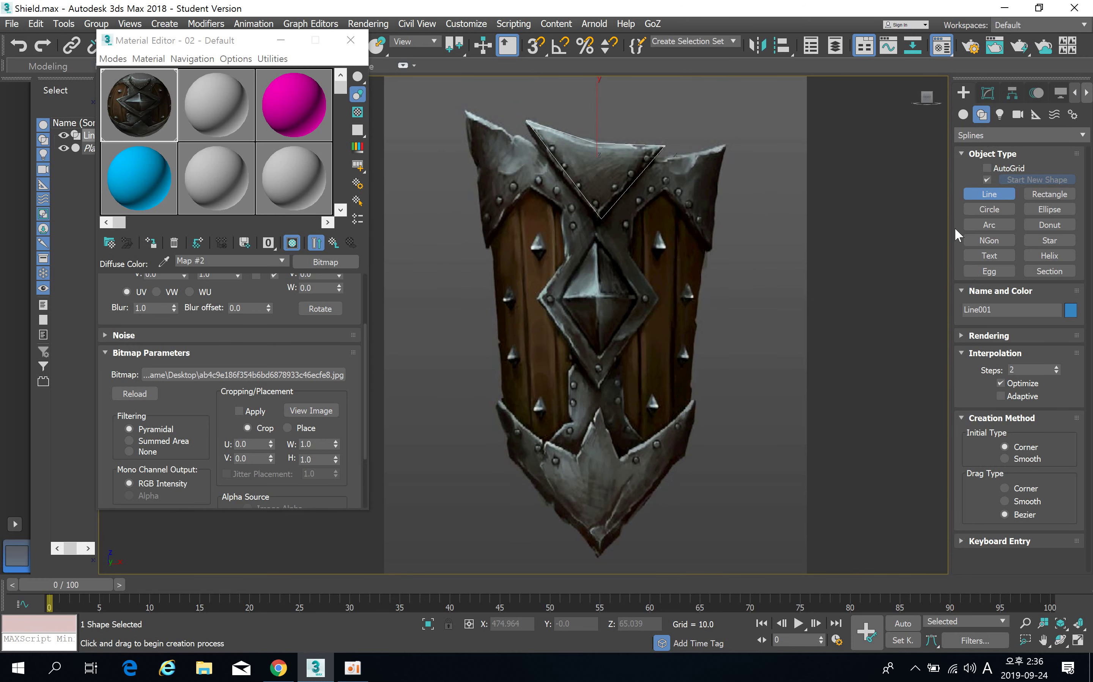
click(464, 110)
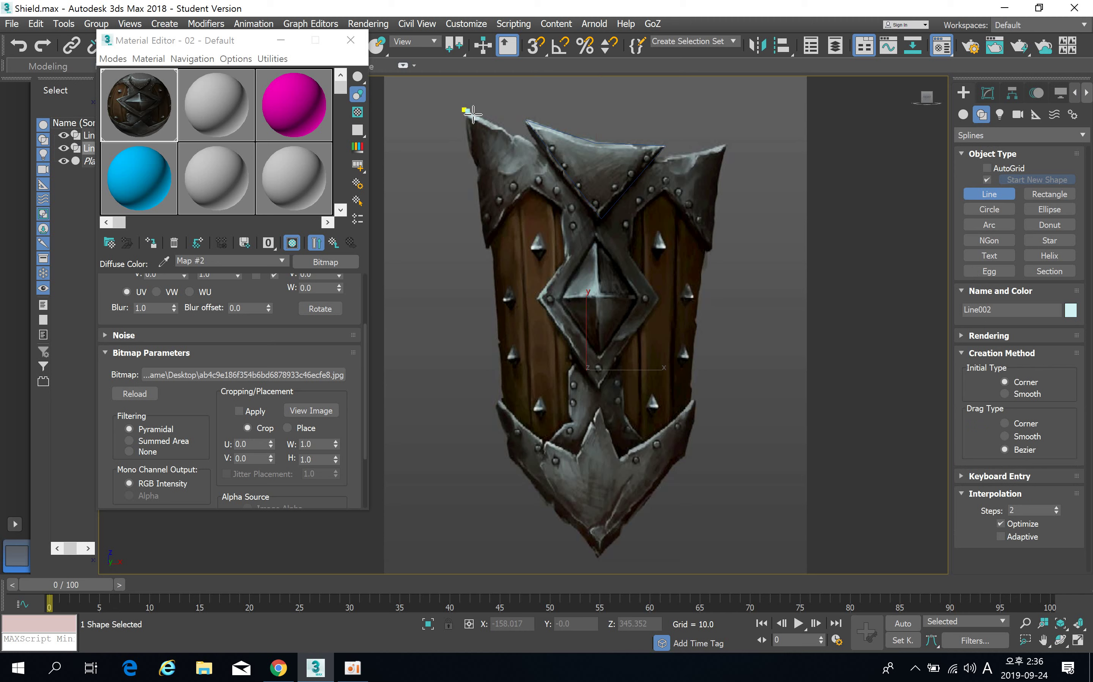
click(542, 147)
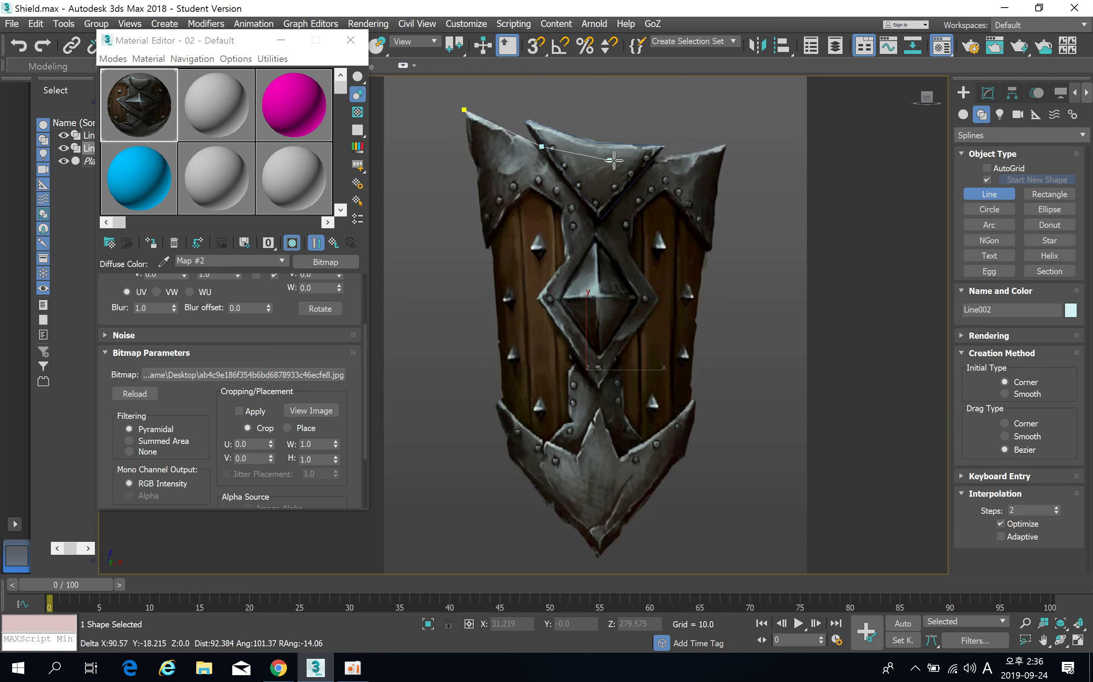
click(651, 163)
click(727, 145)
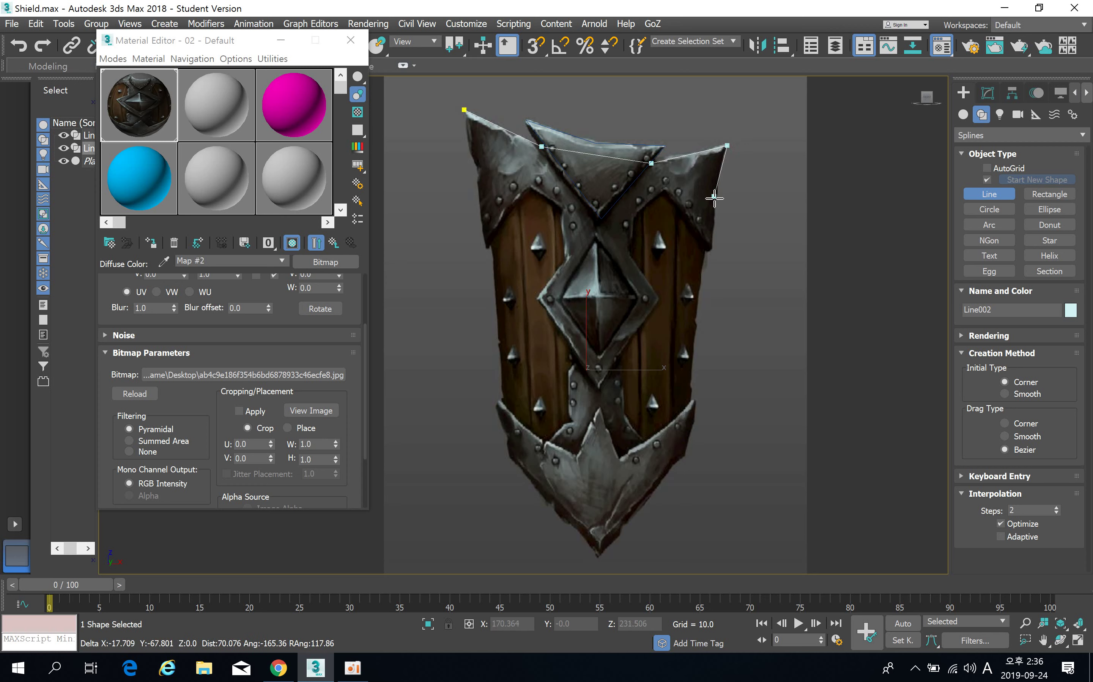
click(715, 212)
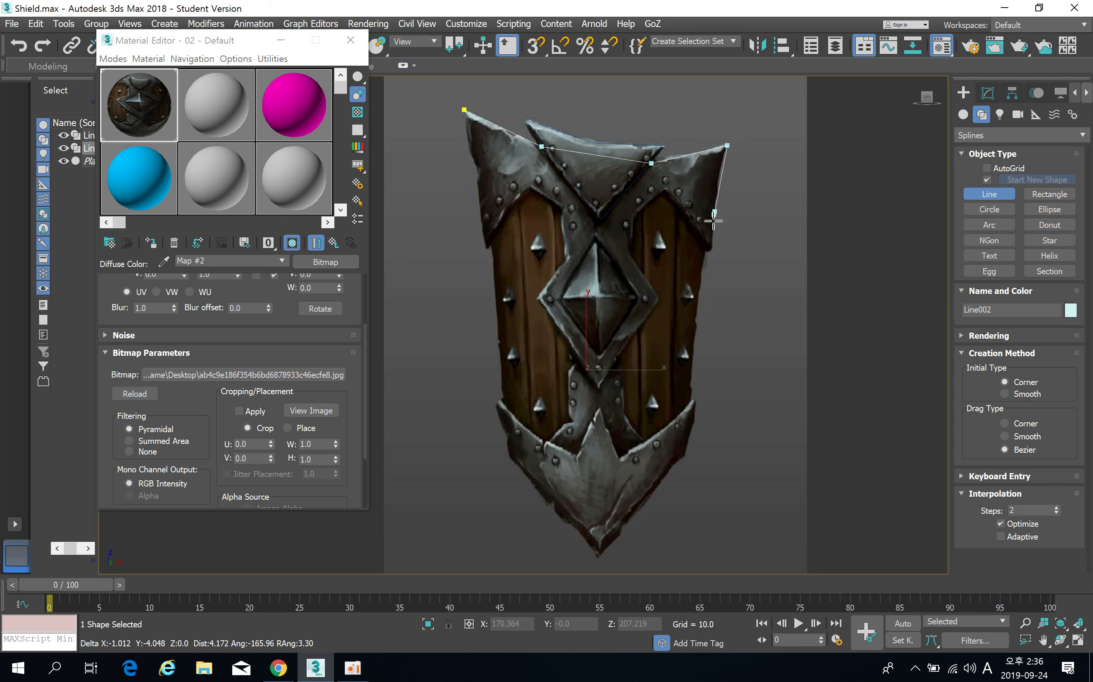
click(712, 256)
click(664, 192)
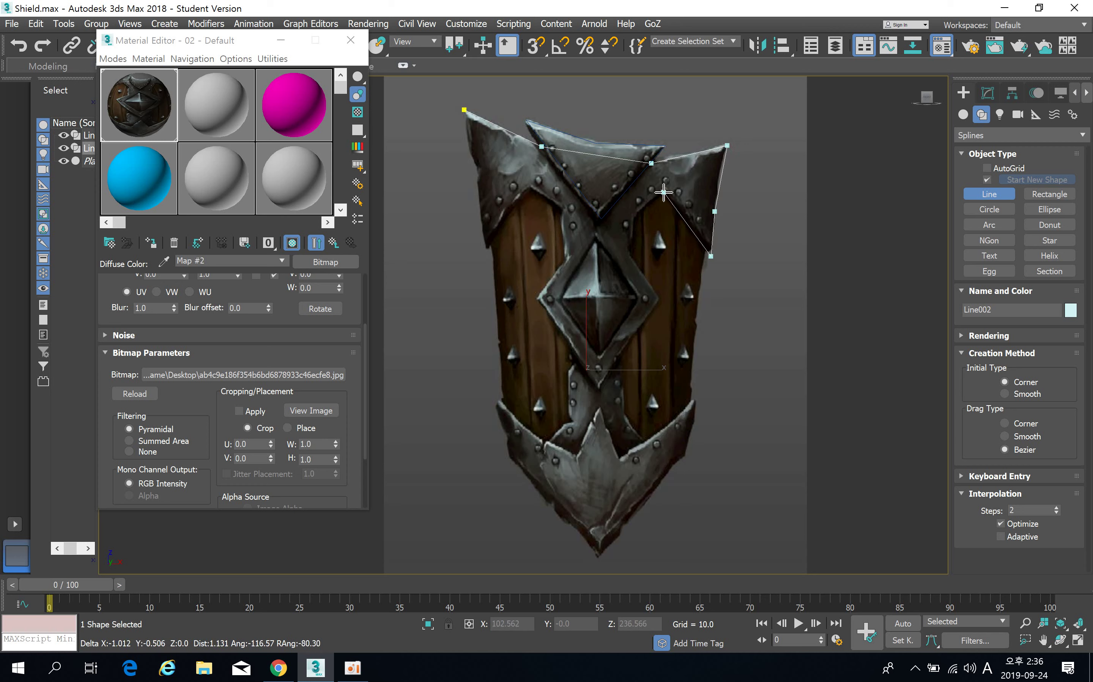
Continue the spline down the right side of the central metal column and around the shield's lower point.
click(634, 218)
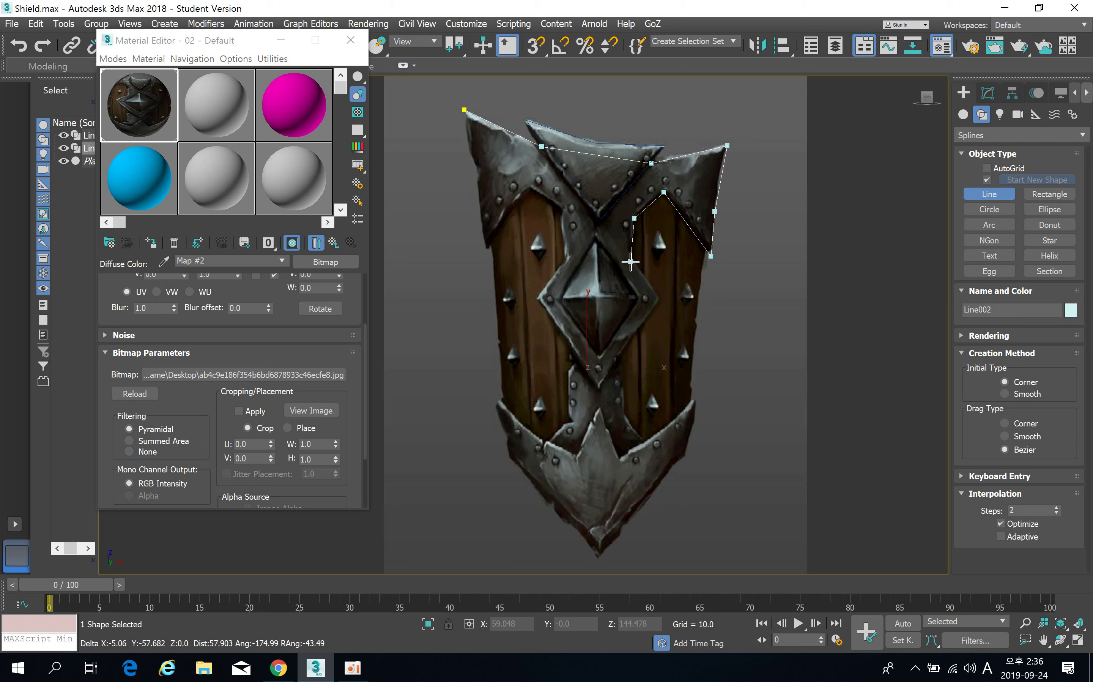
click(625, 385)
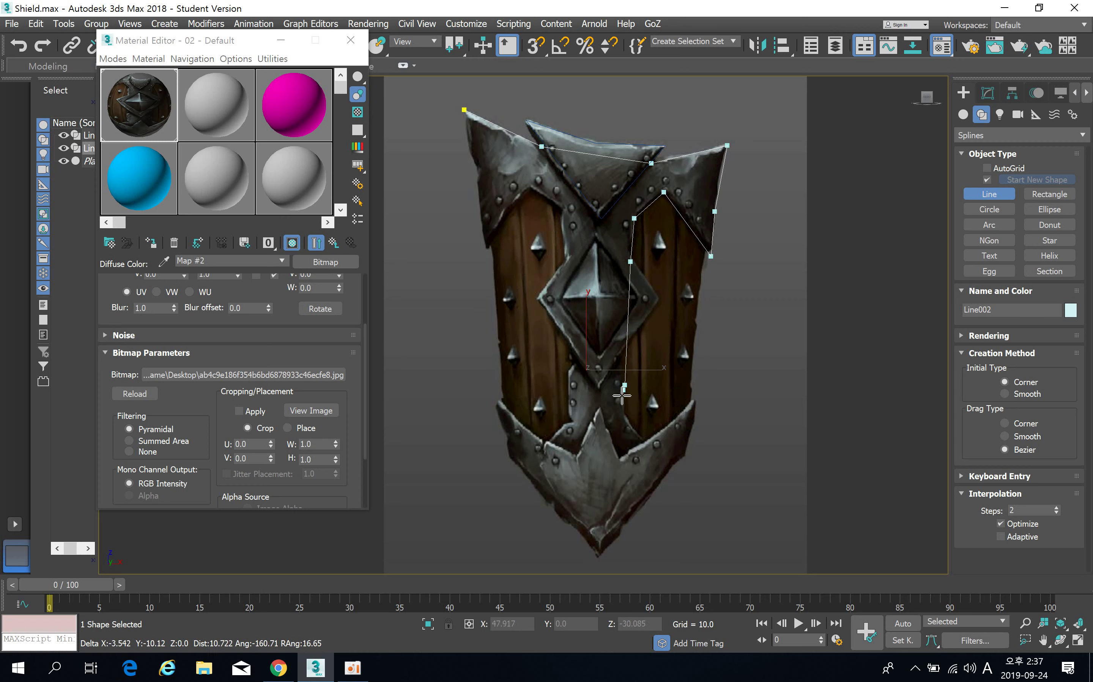
click(627, 425)
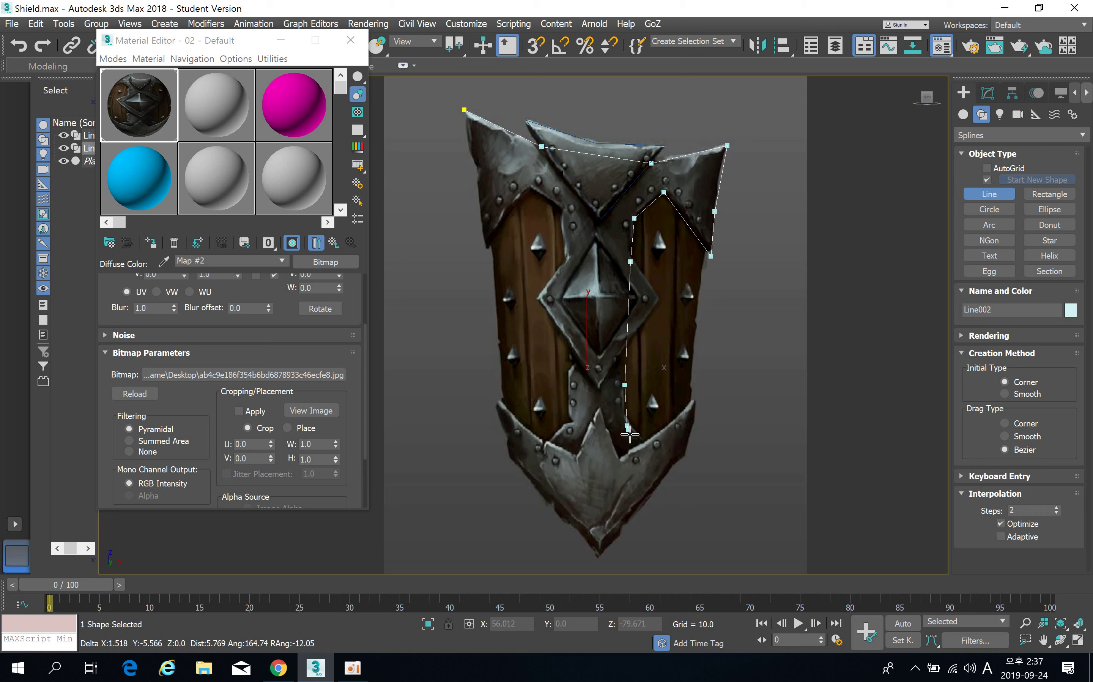
click(641, 454)
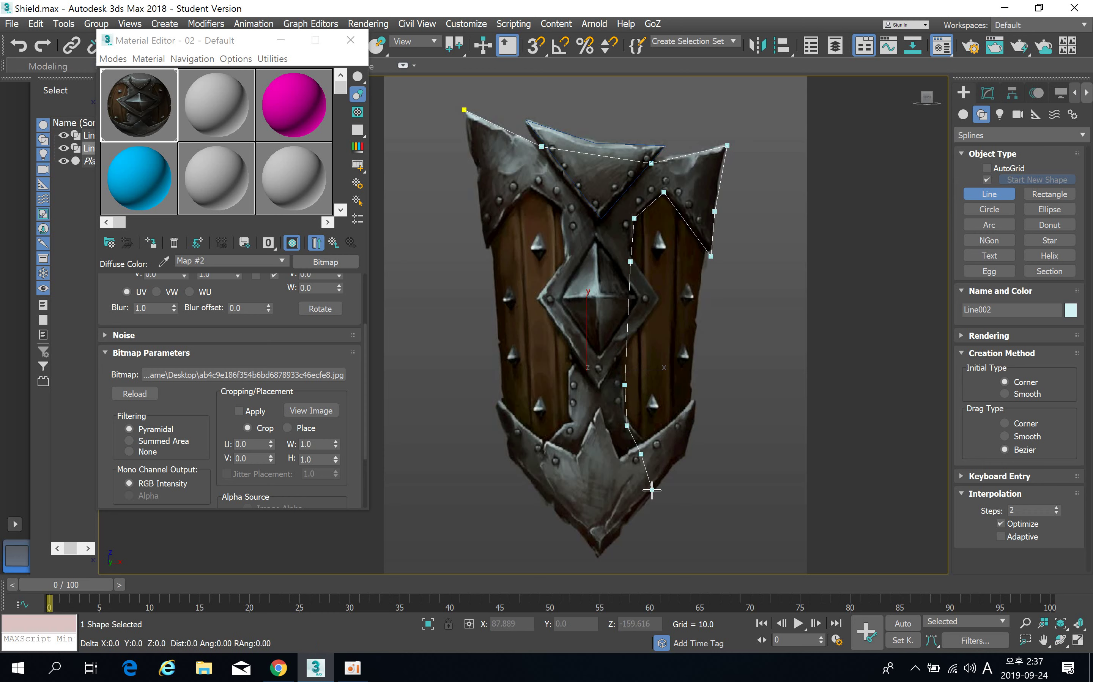
click(600, 538)
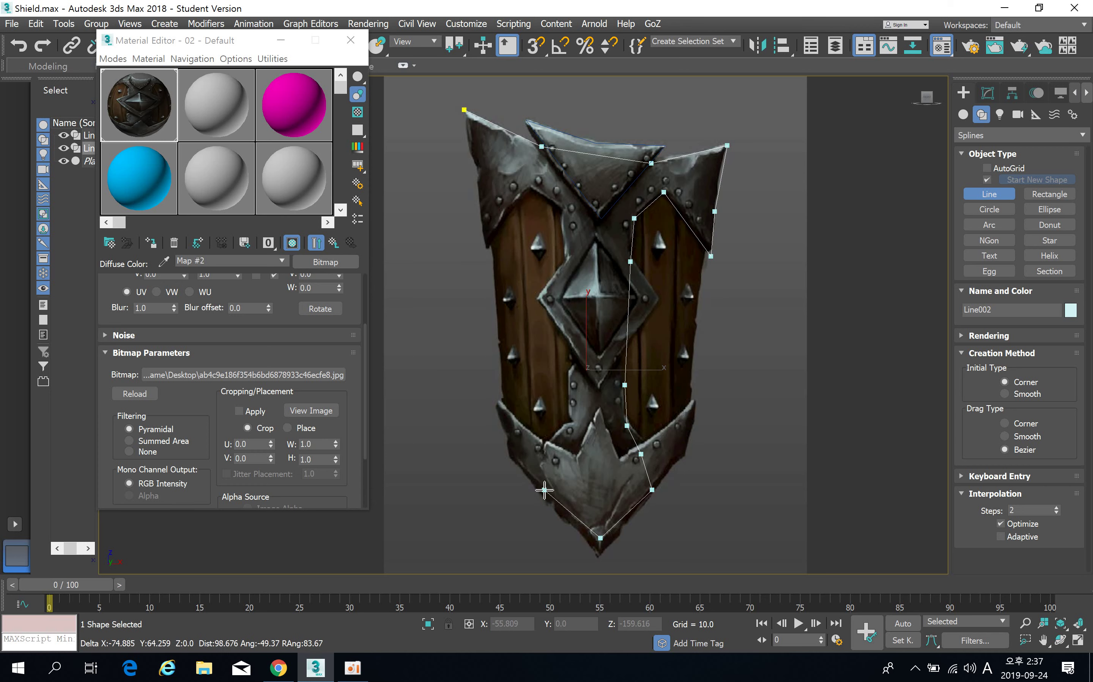
click(551, 488)
Continue the spline up the column's left side and around the left corner plate, and close it at the starting vertex.
click(549, 442)
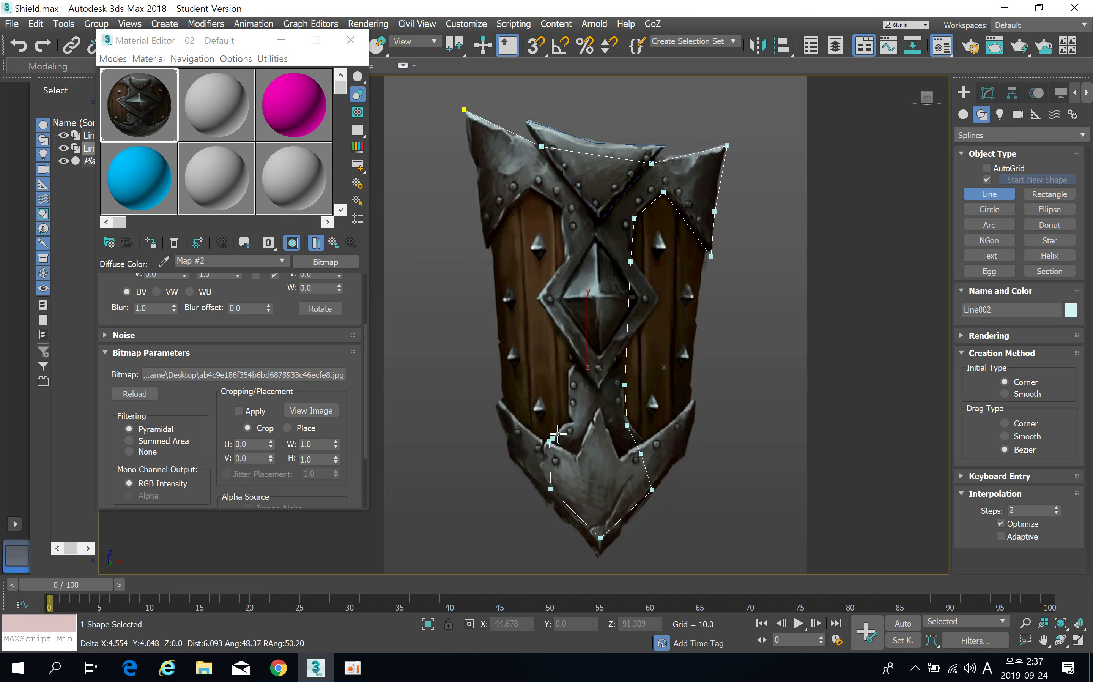
click(568, 420)
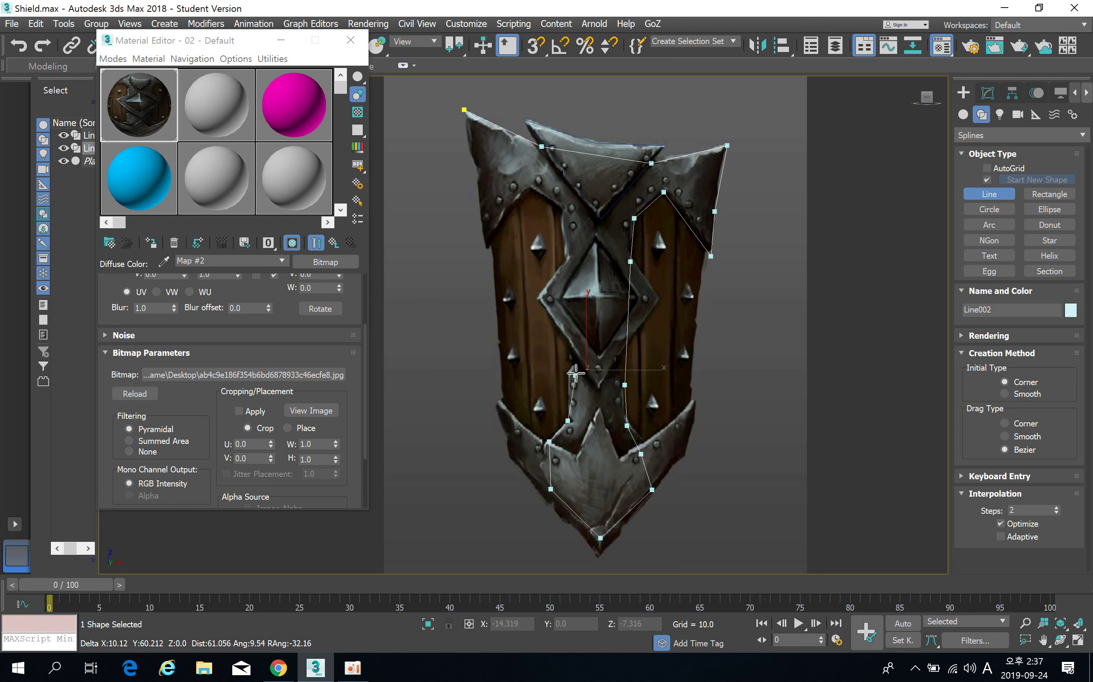
click(570, 344)
click(563, 209)
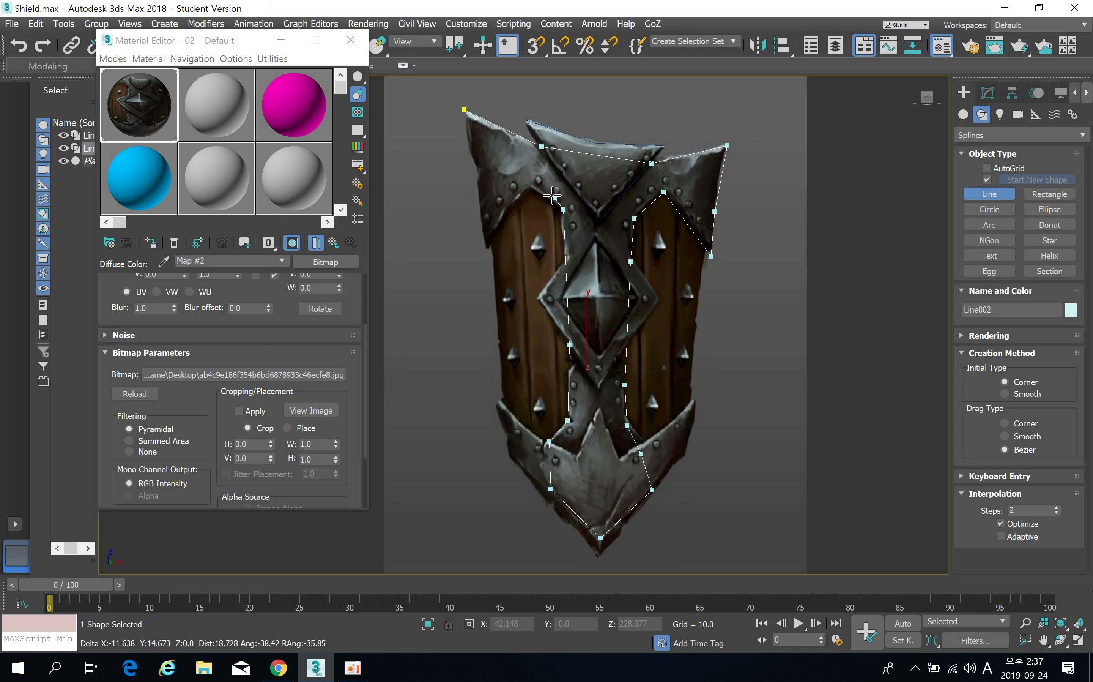
click(528, 187)
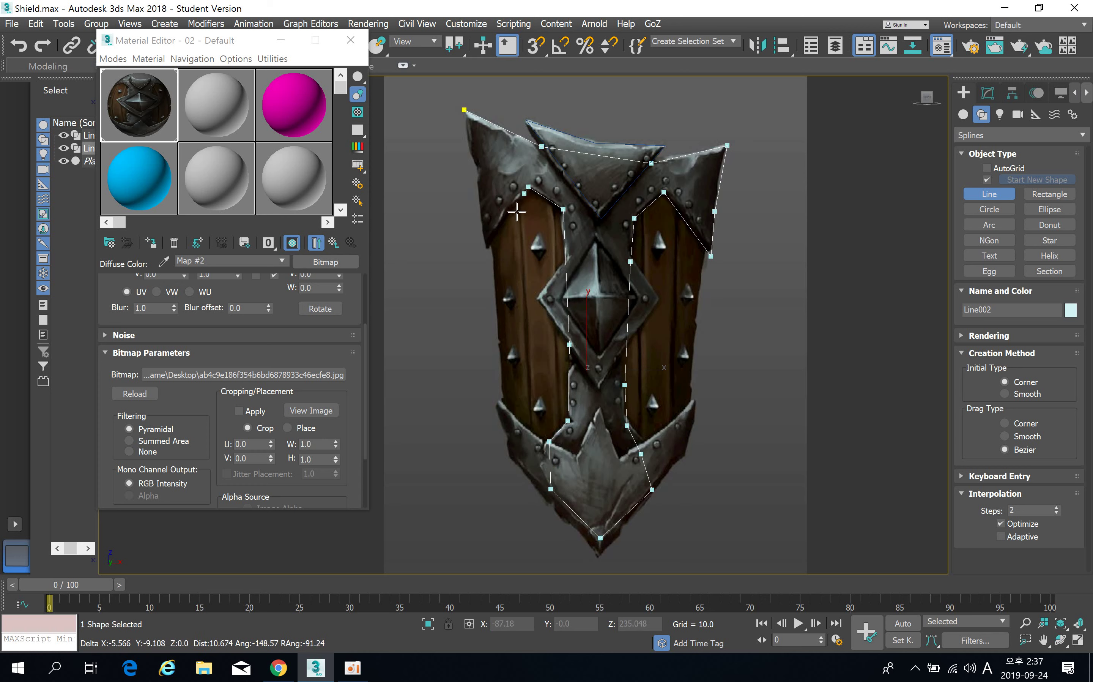
click(487, 249)
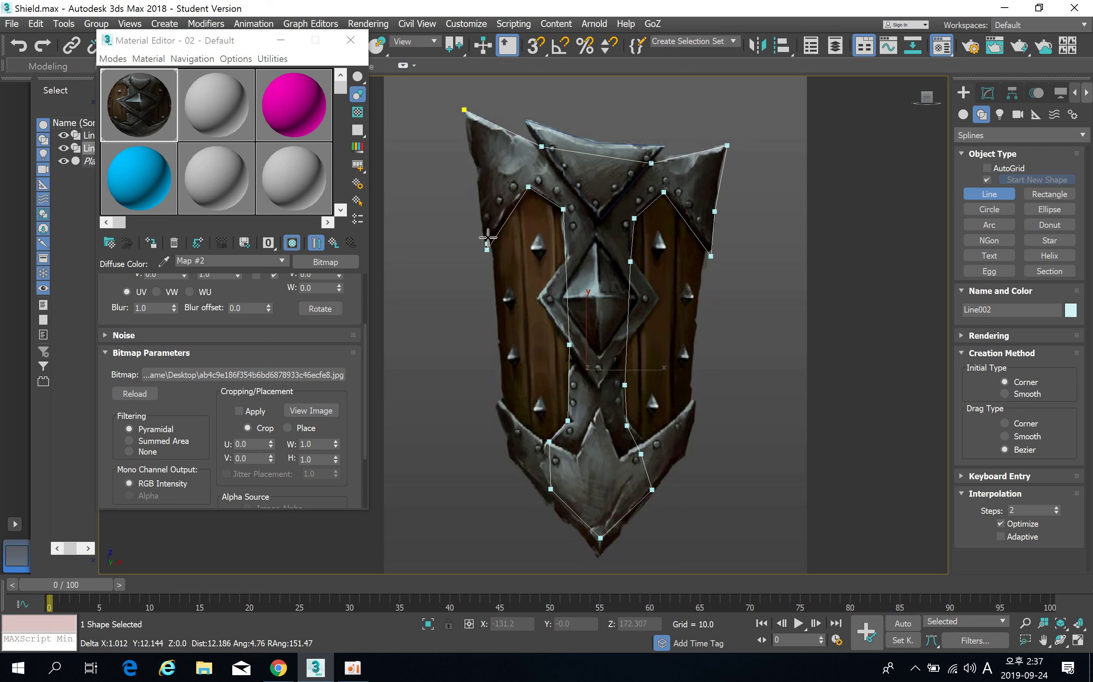
click(476, 178)
click(465, 109)
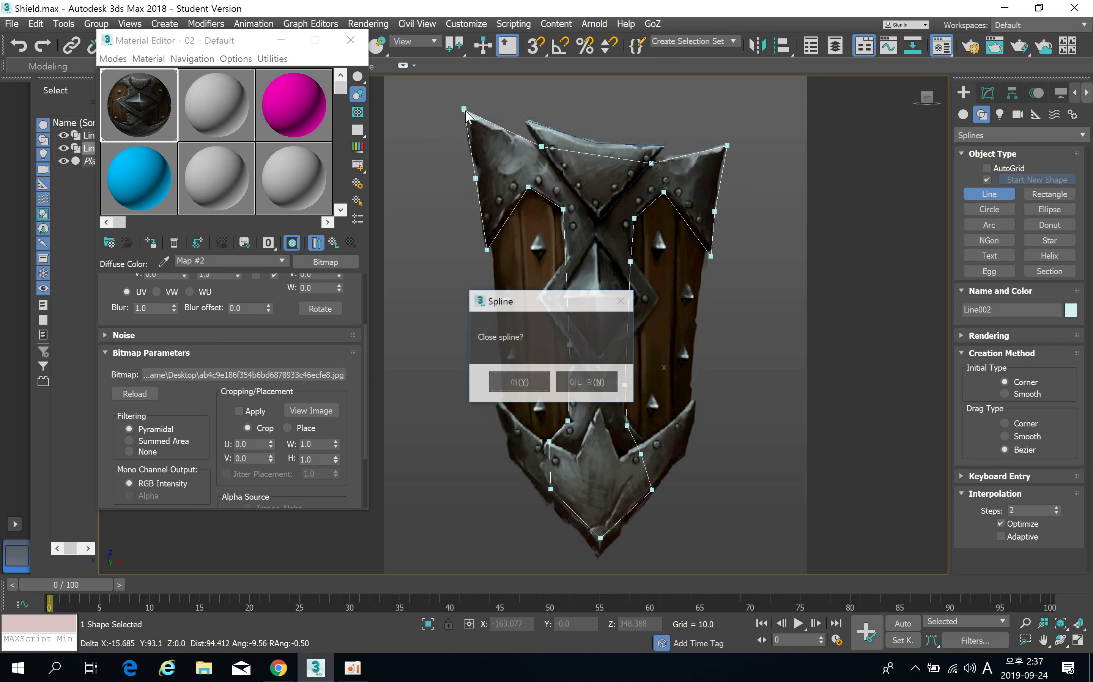
click(527, 375)
Trace the outer edge of the central diamond plate with a closed four-vertex Line spline.
middle_drag(575, 292, 575, 208)
scroll(572, 212, up, 3)
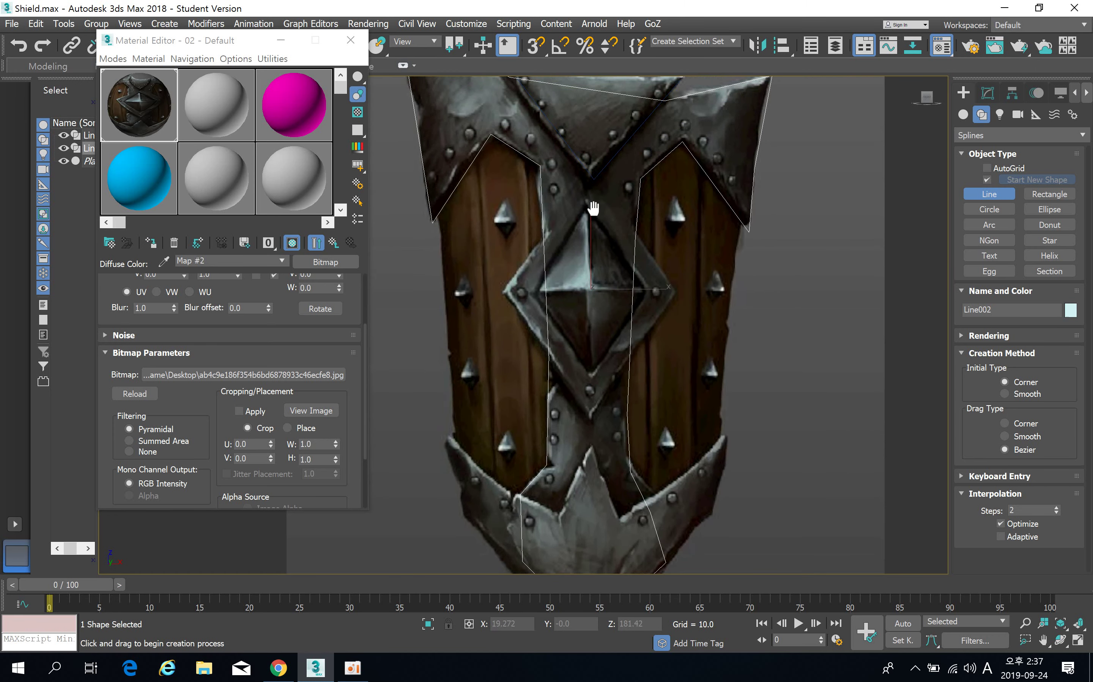
middle_drag(581, 197, 586, 224)
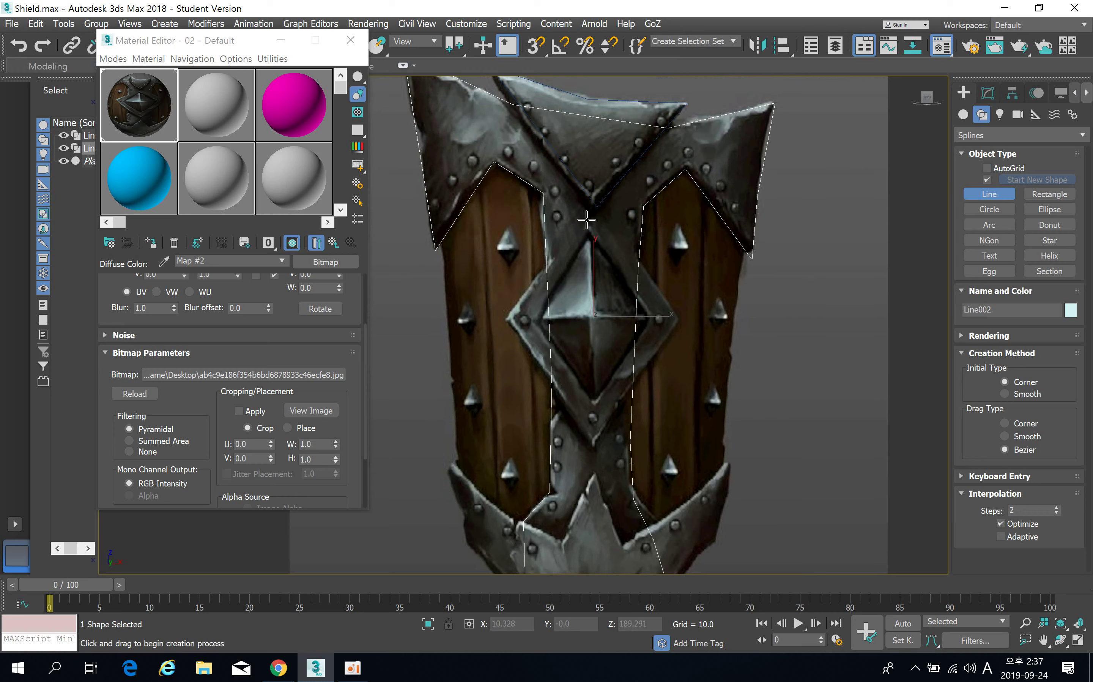
click(586, 219)
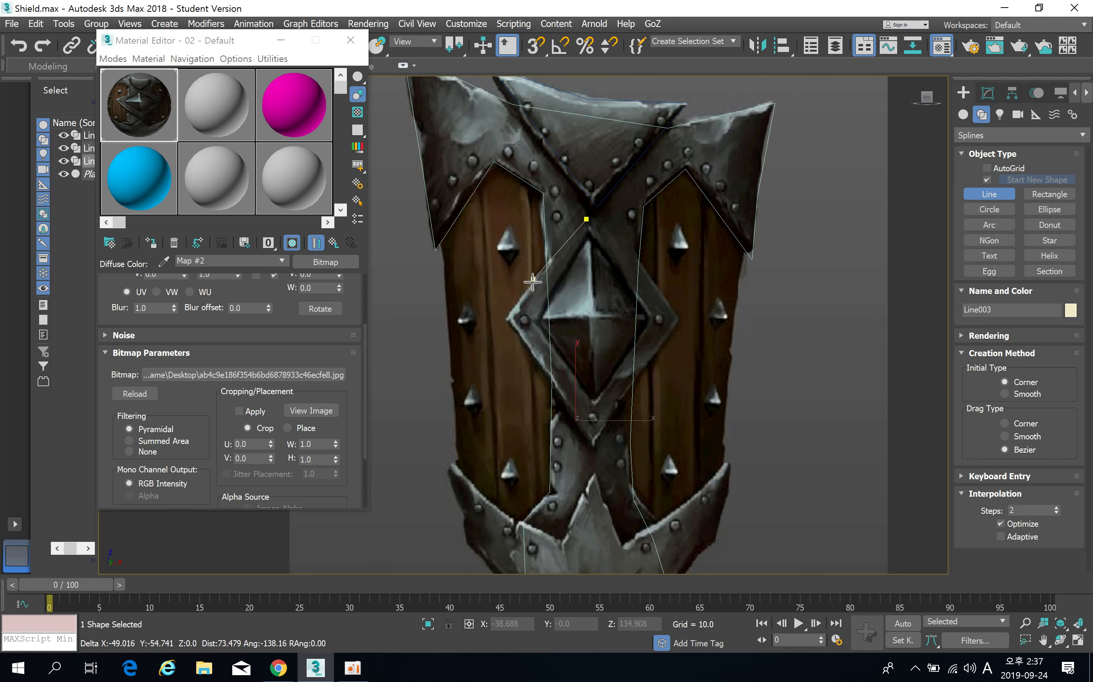
click(503, 322)
click(596, 450)
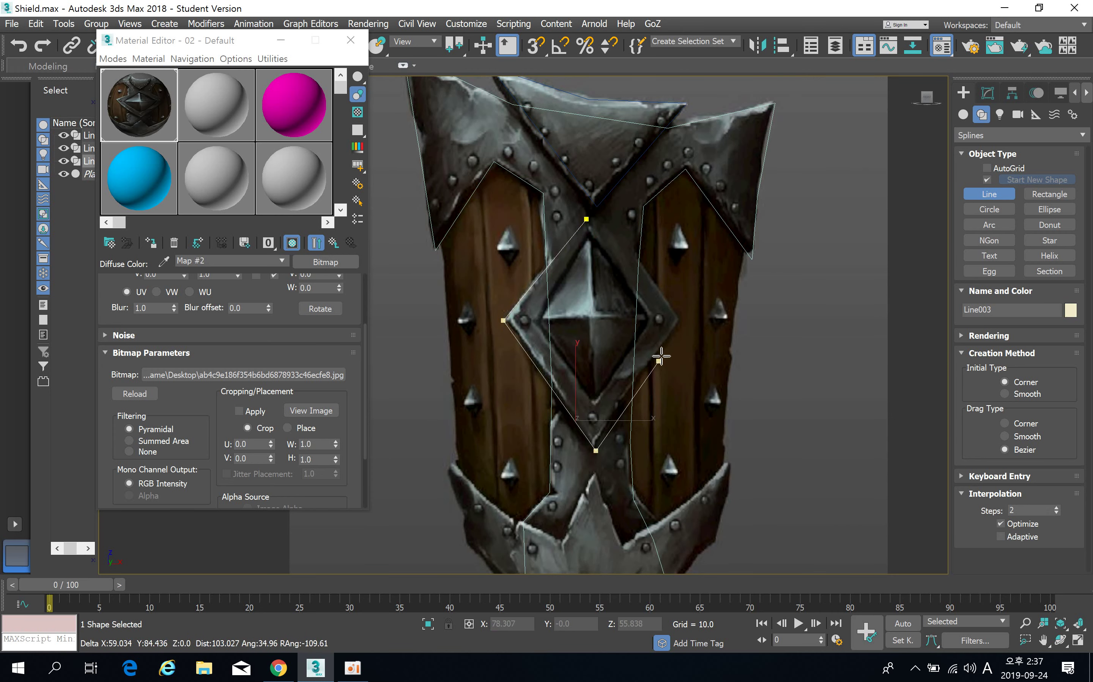
click(679, 322)
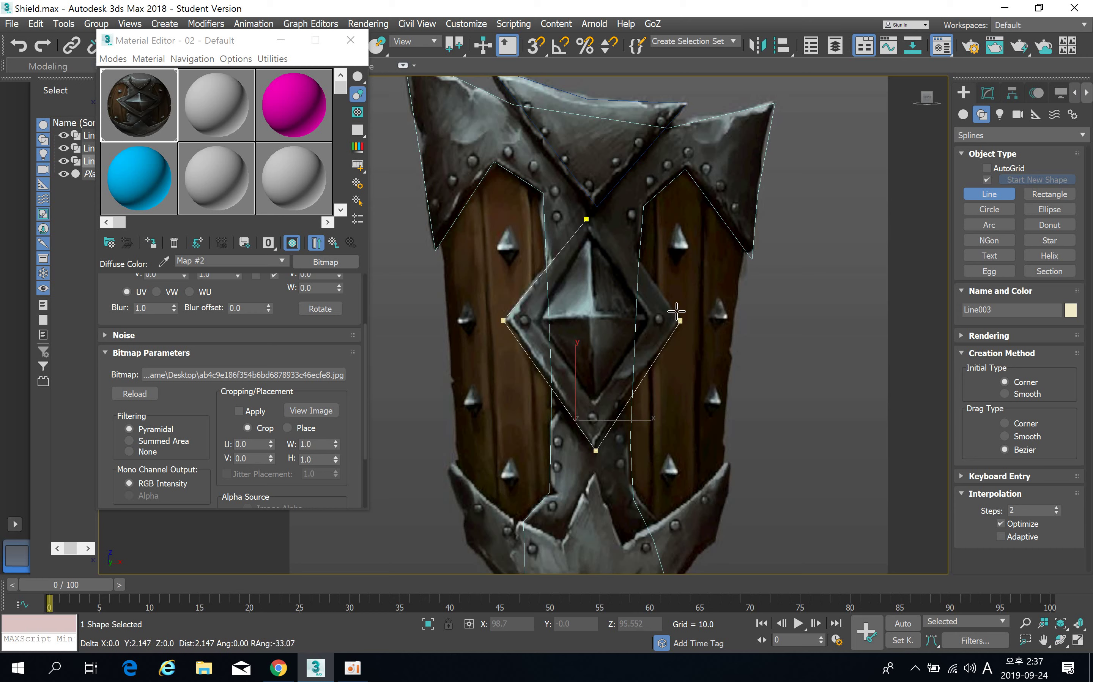
click(586, 219)
Start a Line spline at the bottom metal plate's left tip and trace its notched upper edge over the central spike to the right tip.
scroll(551, 394, down, 3)
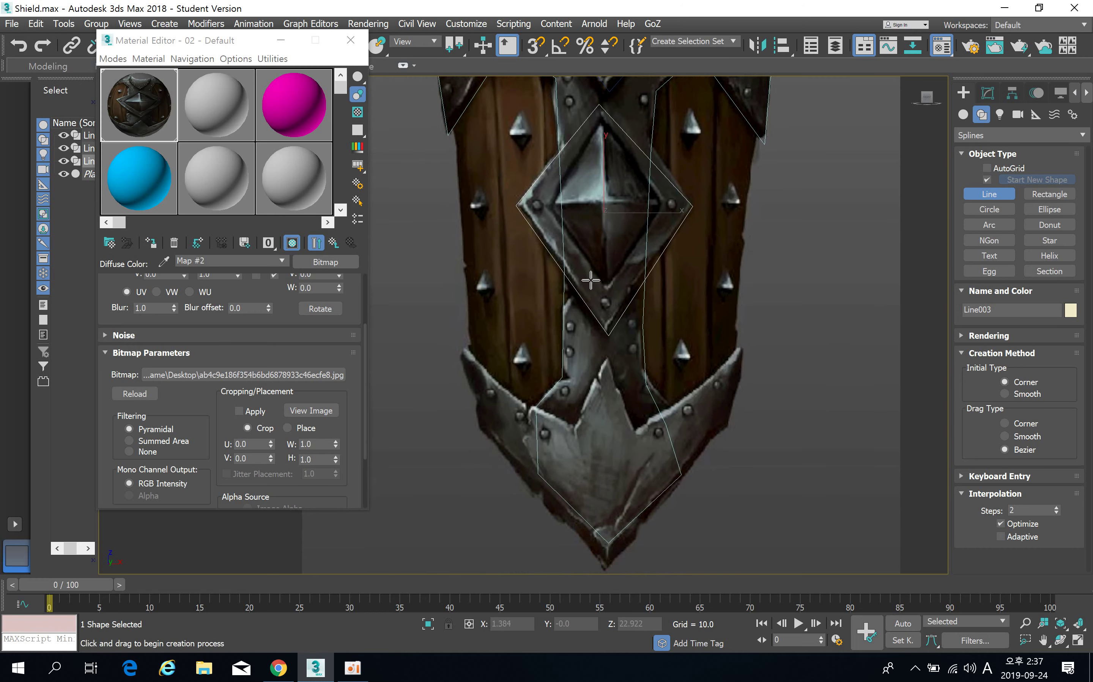
scroll(505, 371, up, 2)
middle_drag(508, 385, 464, 273)
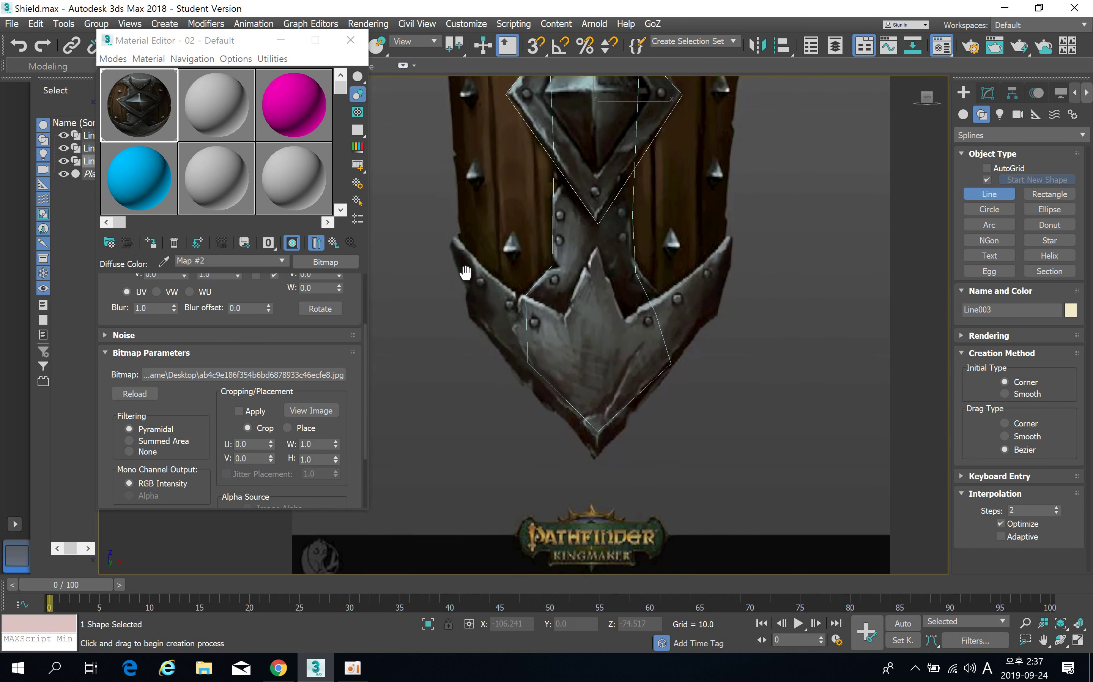
click(450, 235)
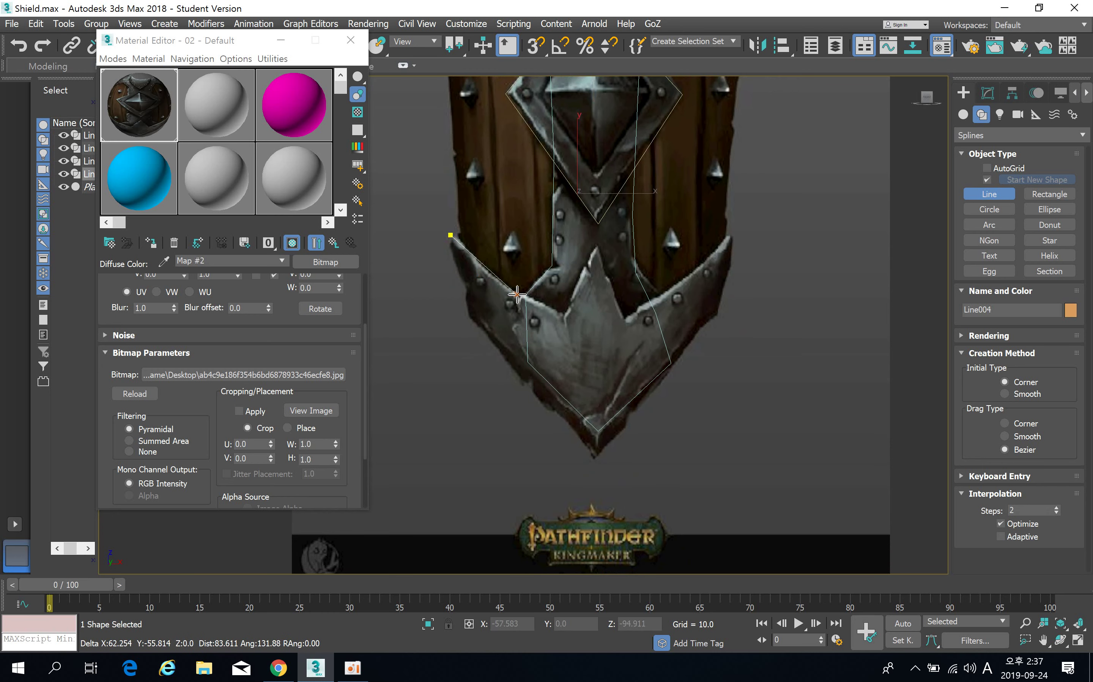
click(519, 295)
click(564, 319)
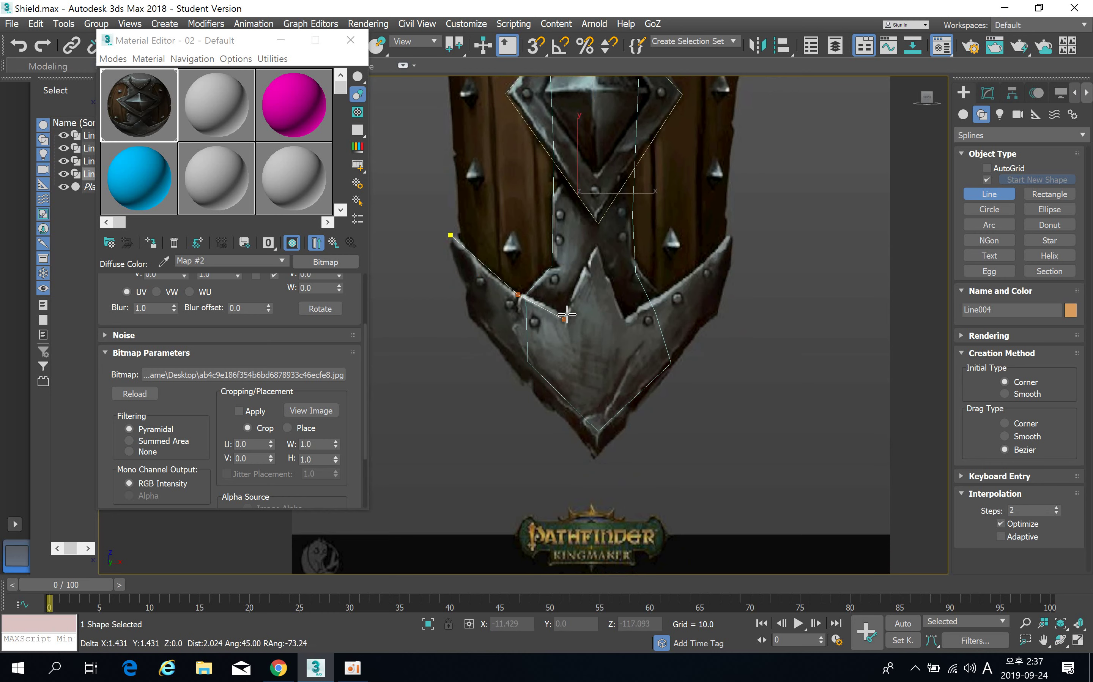
click(595, 247)
click(626, 321)
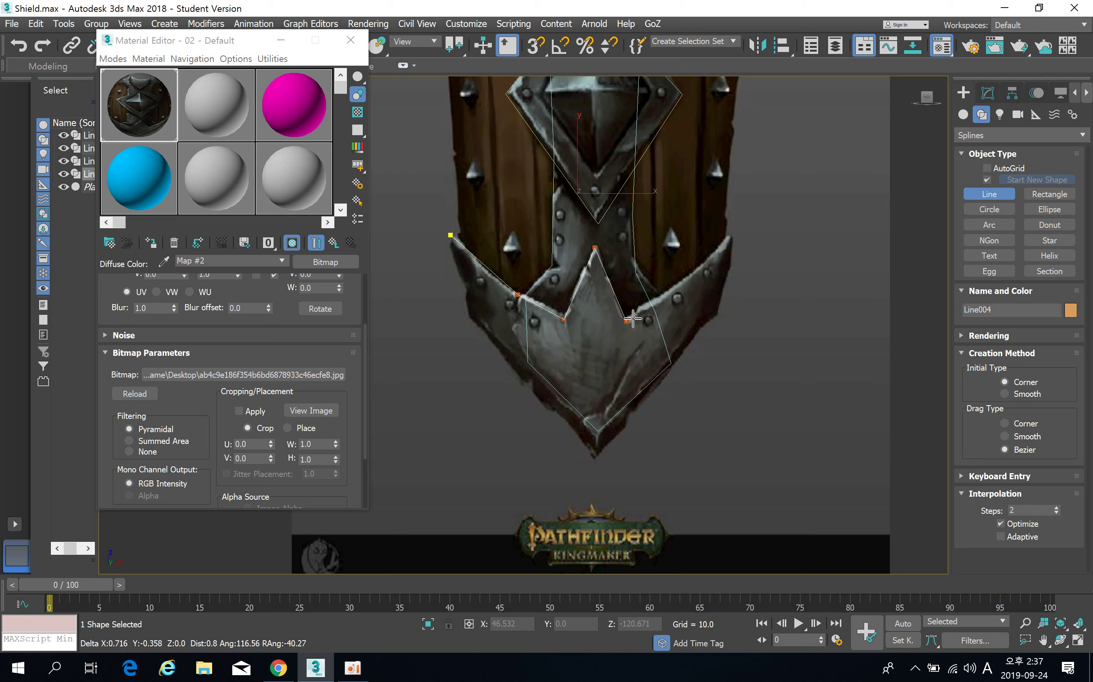
click(678, 285)
click(714, 258)
click(731, 233)
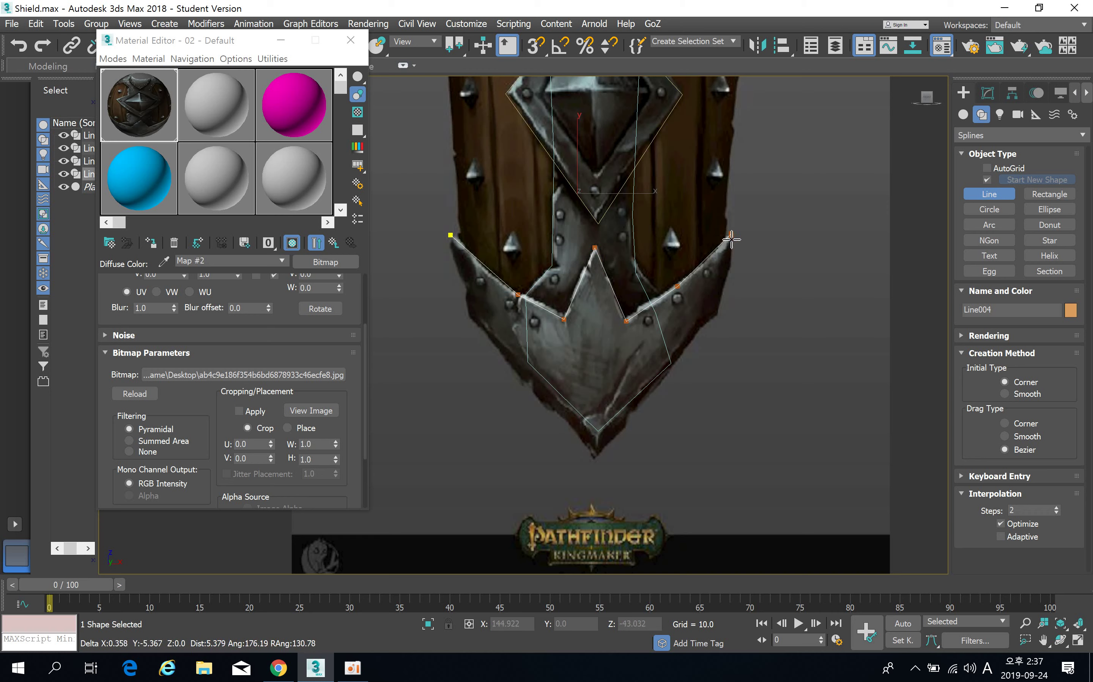
Continue the spline down the bottom plate's right side, around the lower point and up its left side, and close it at the starting vertex.
click(717, 318)
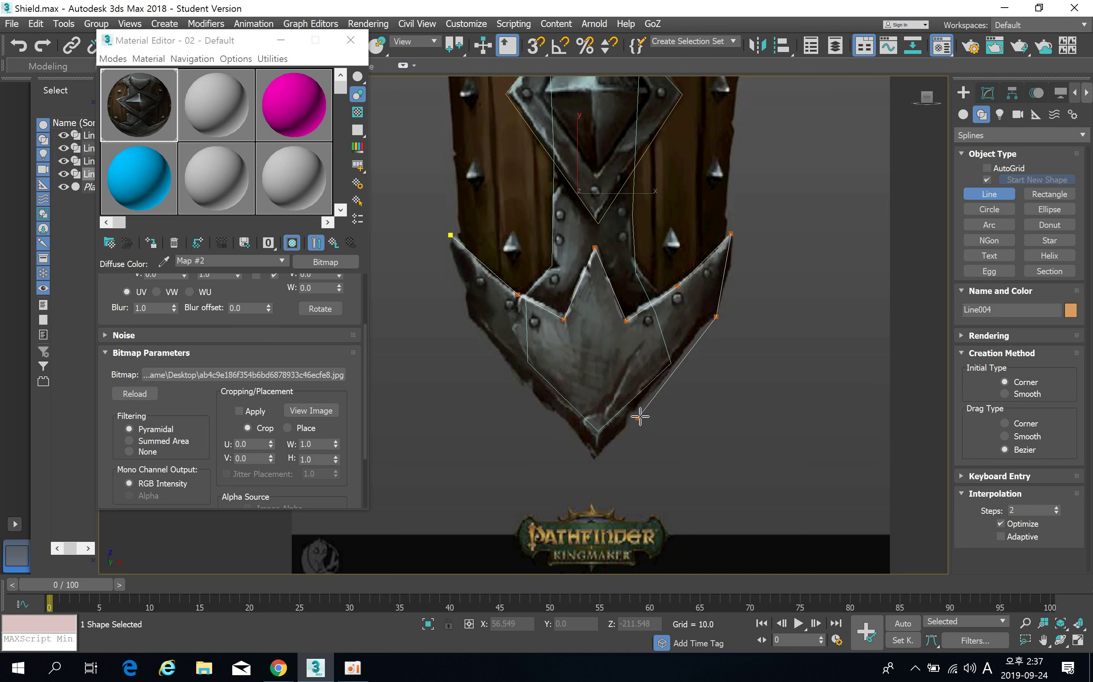
click(598, 459)
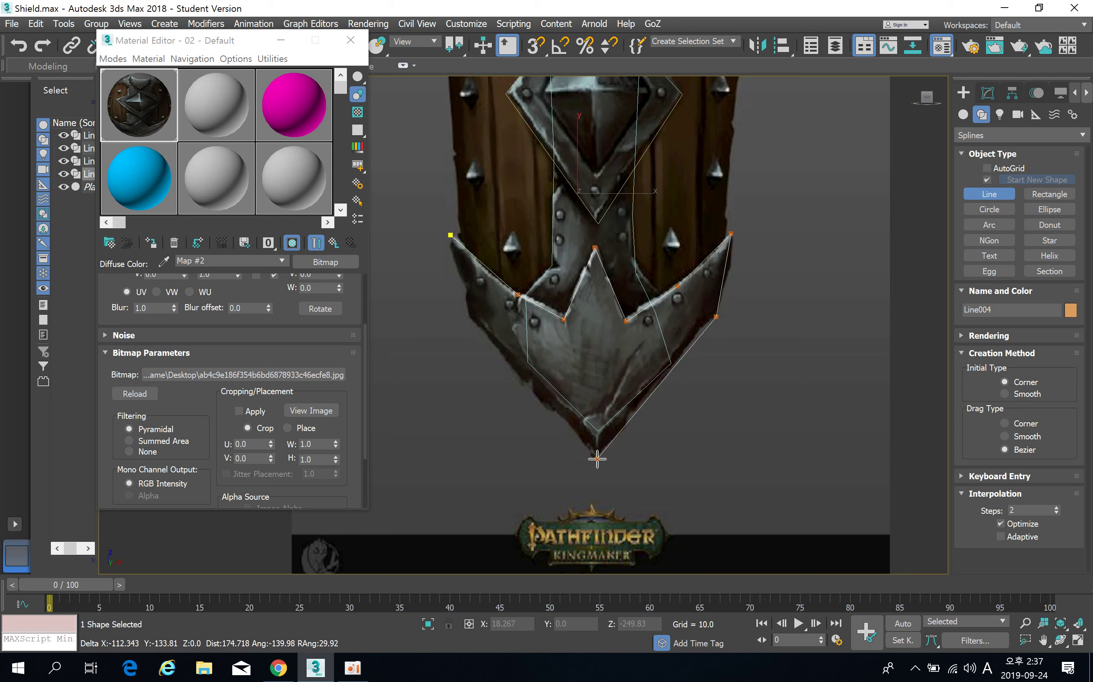
click(525, 386)
click(467, 311)
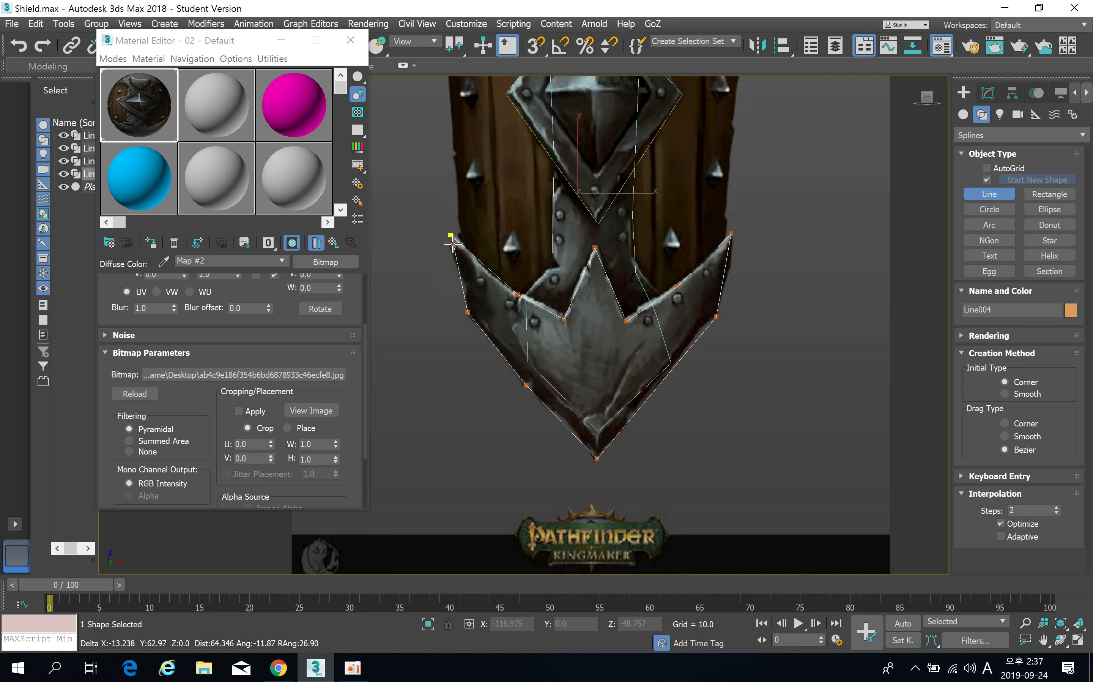
click(449, 234)
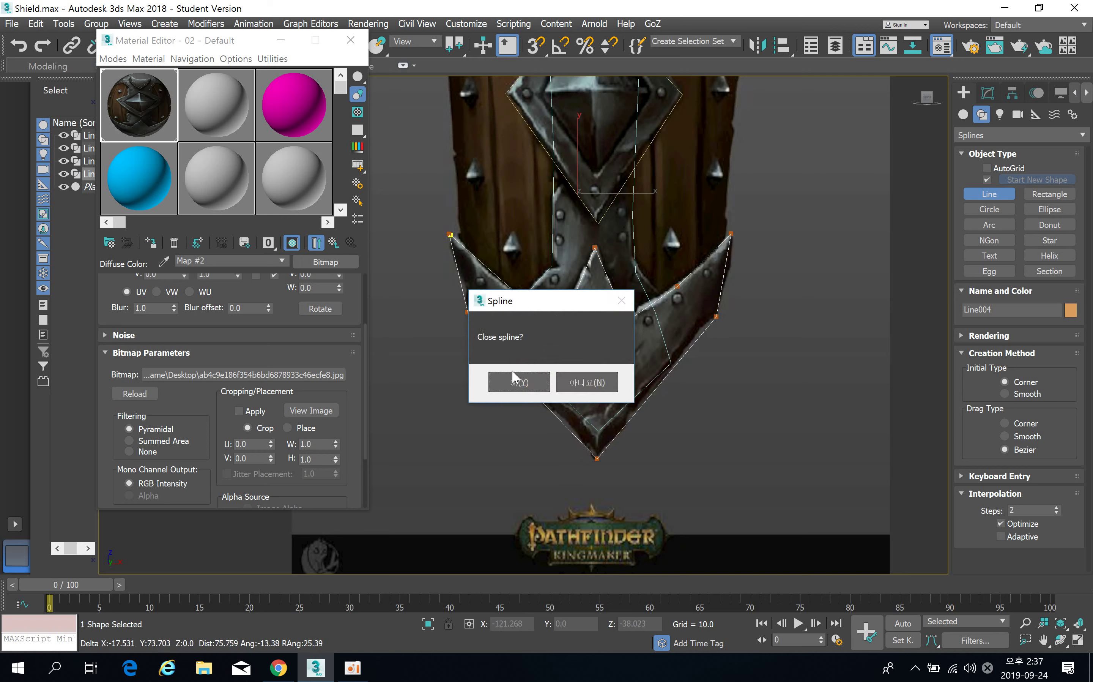
click(519, 382)
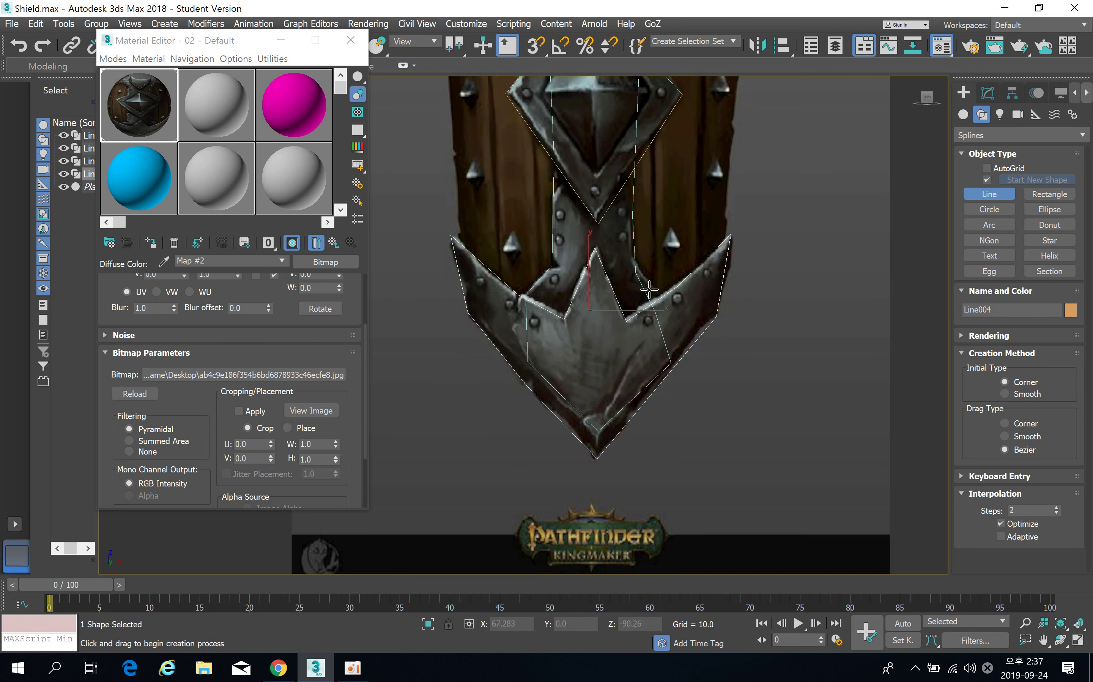
Start a Line spline for the wooden board inside the upper-left corner plate and trace down the wood's left edge onto the bottom plate.
mouse_move(586, 288)
middle_down()
mouse_move(598, 399)
mouse_move(576, 313)
mouse_move(593, 401)
middle_up()
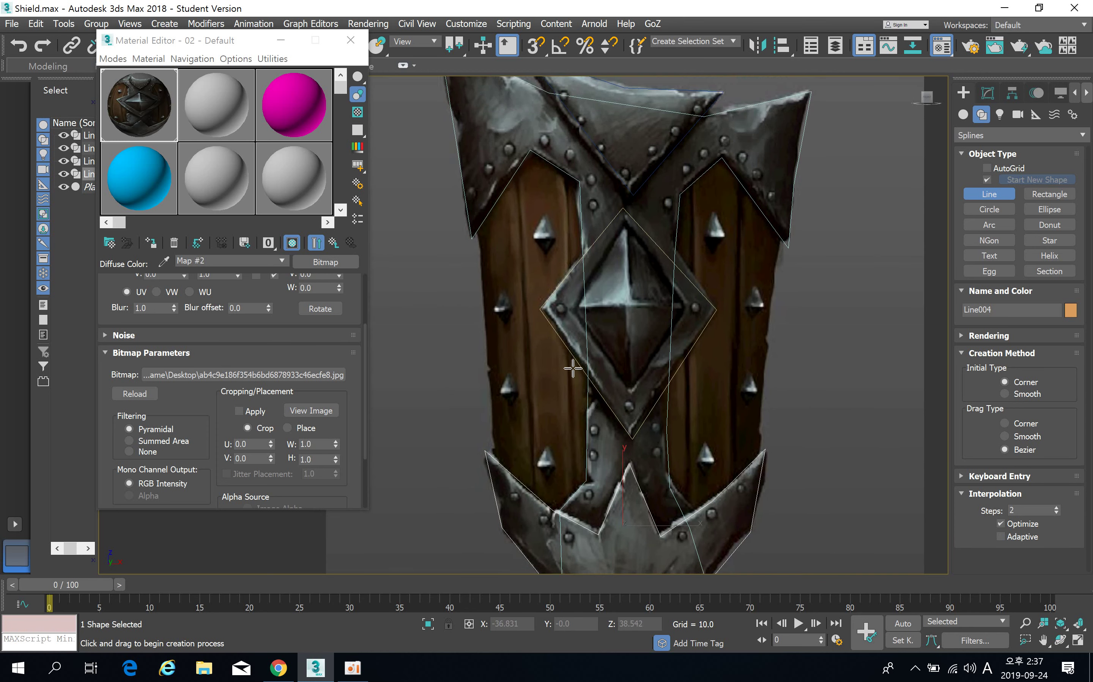
scroll(573, 369, down, 2)
middle_drag(580, 361, 566, 343)
scroll(567, 343, up, 2)
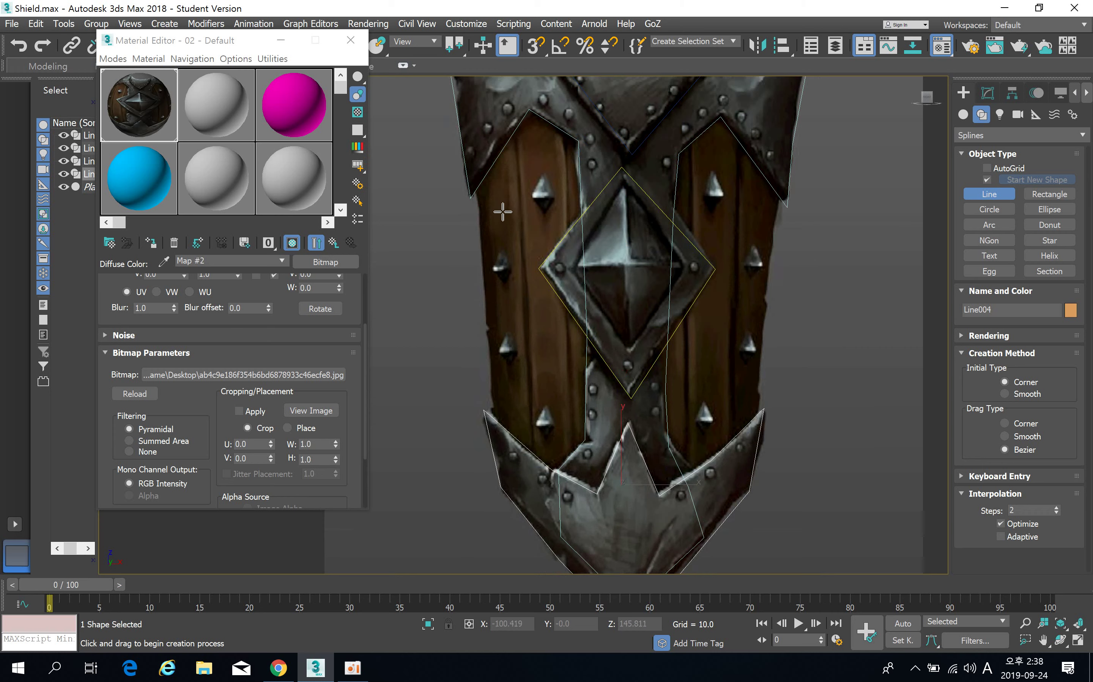
middle_drag(503, 211, 518, 237)
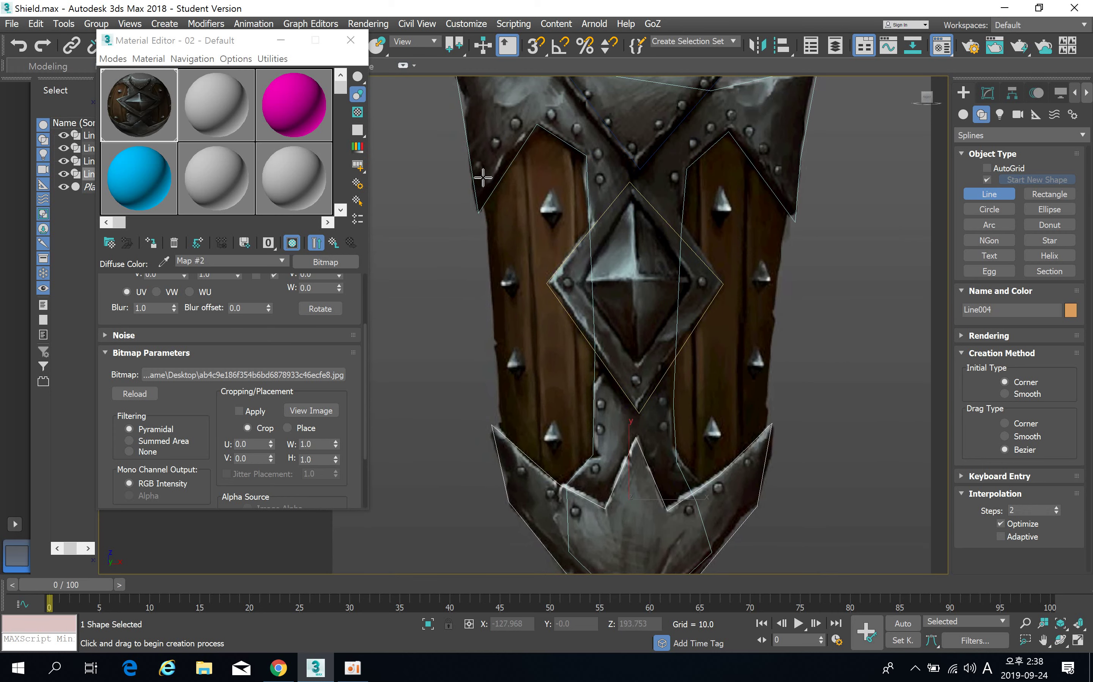
middle_drag(490, 197, 498, 228)
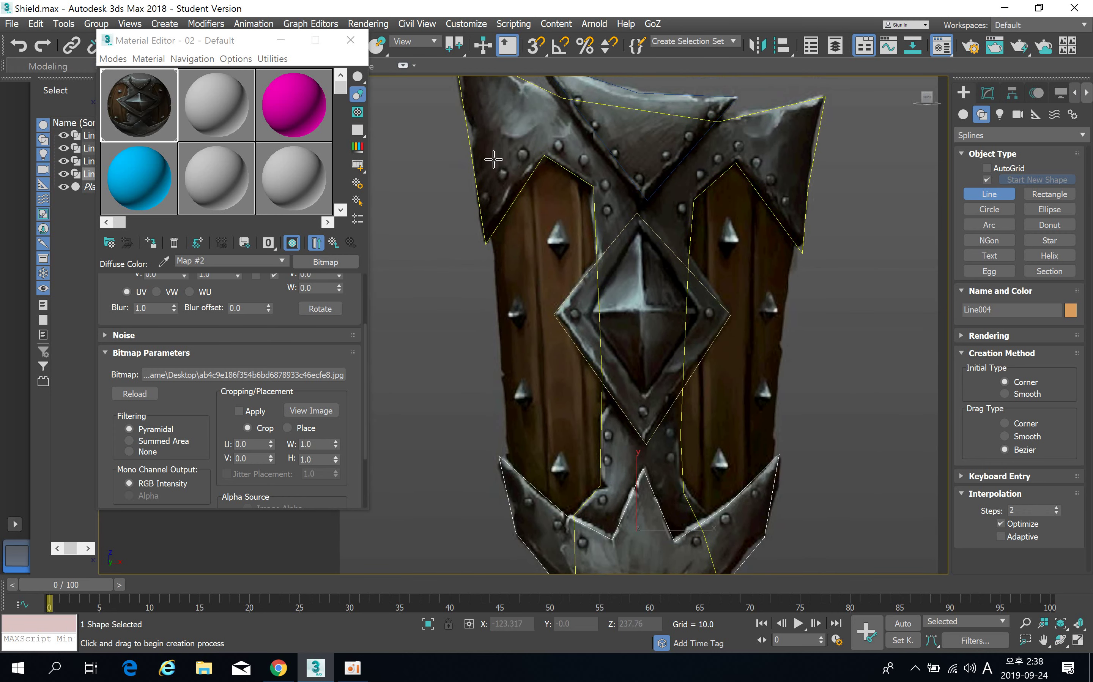
scroll(484, 196, down, 2)
click(479, 123)
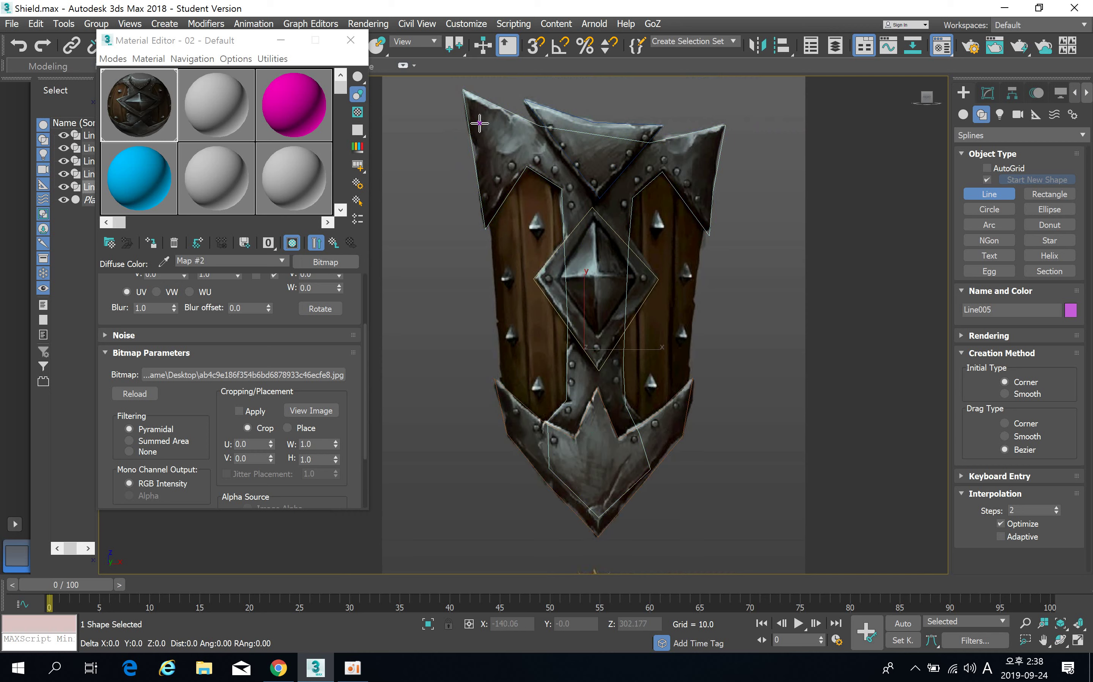
click(493, 247)
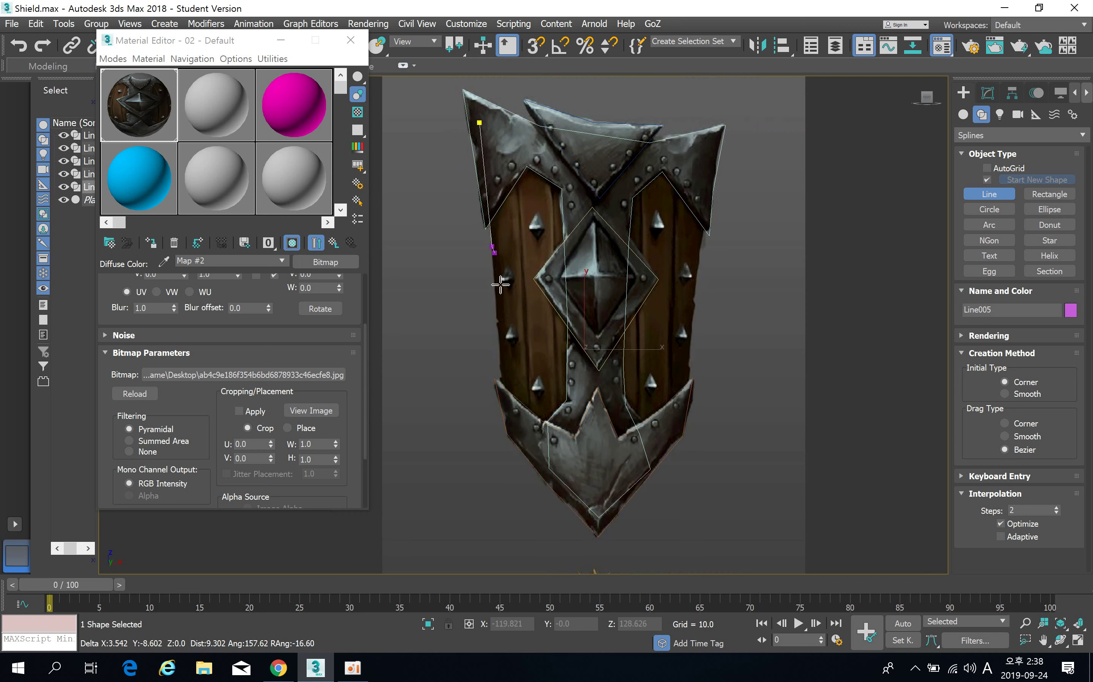
click(500, 354)
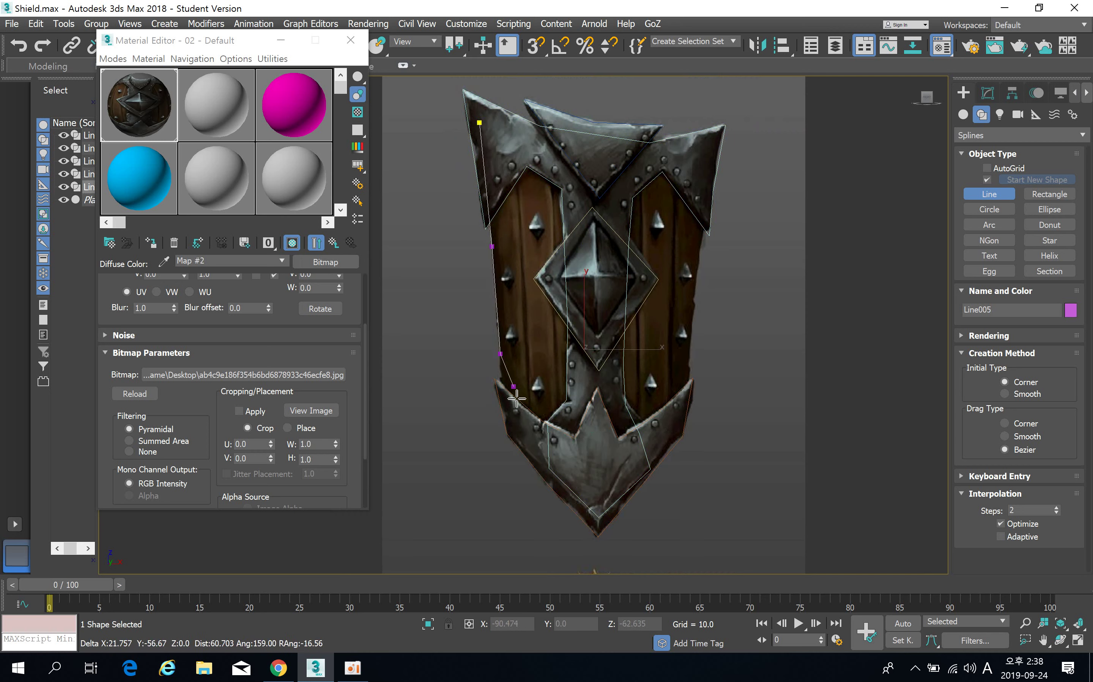
click(513, 427)
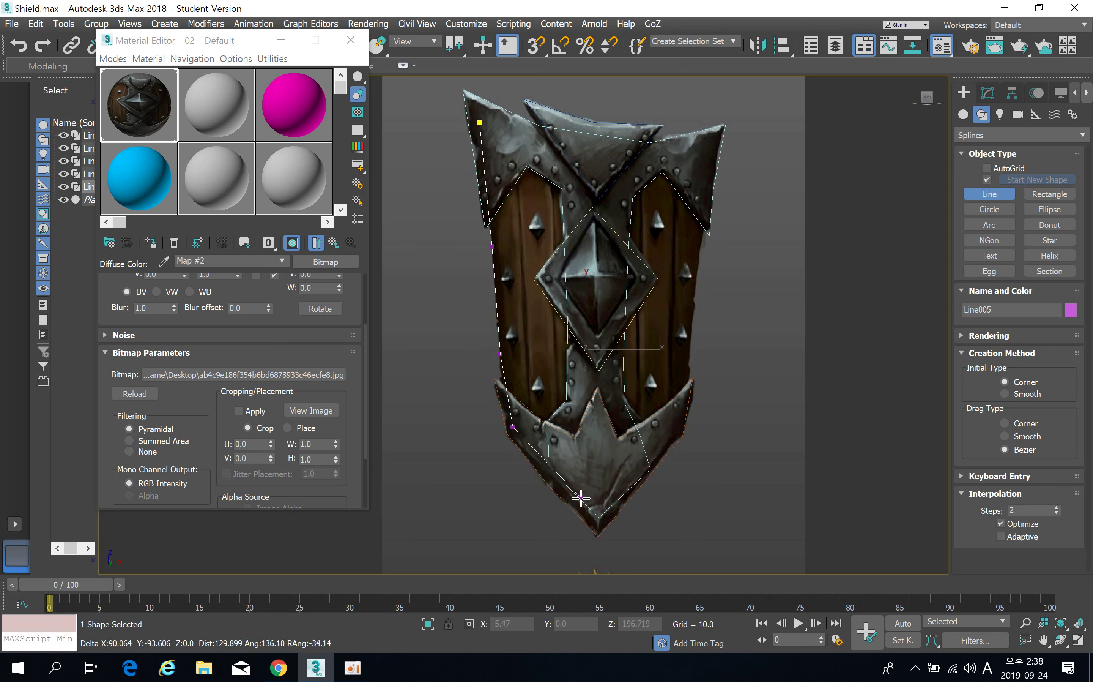
Continue the board spline through the shield's lower point and up the right edge of the wood to the upper-right corner plate.
click(598, 518)
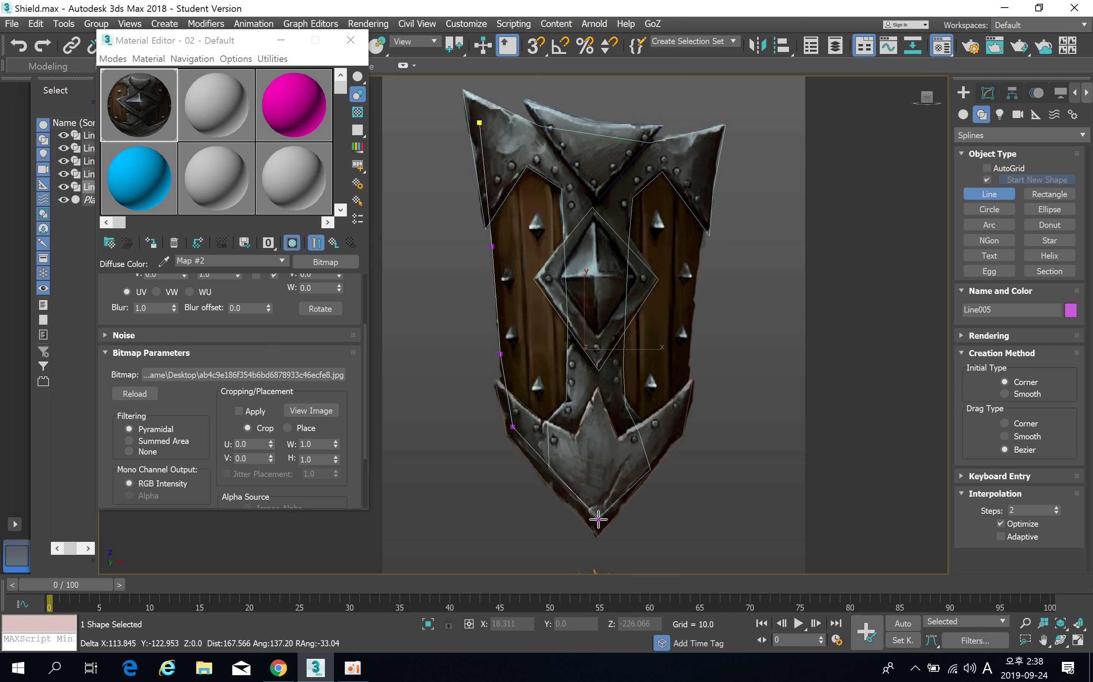
click(679, 428)
click(689, 378)
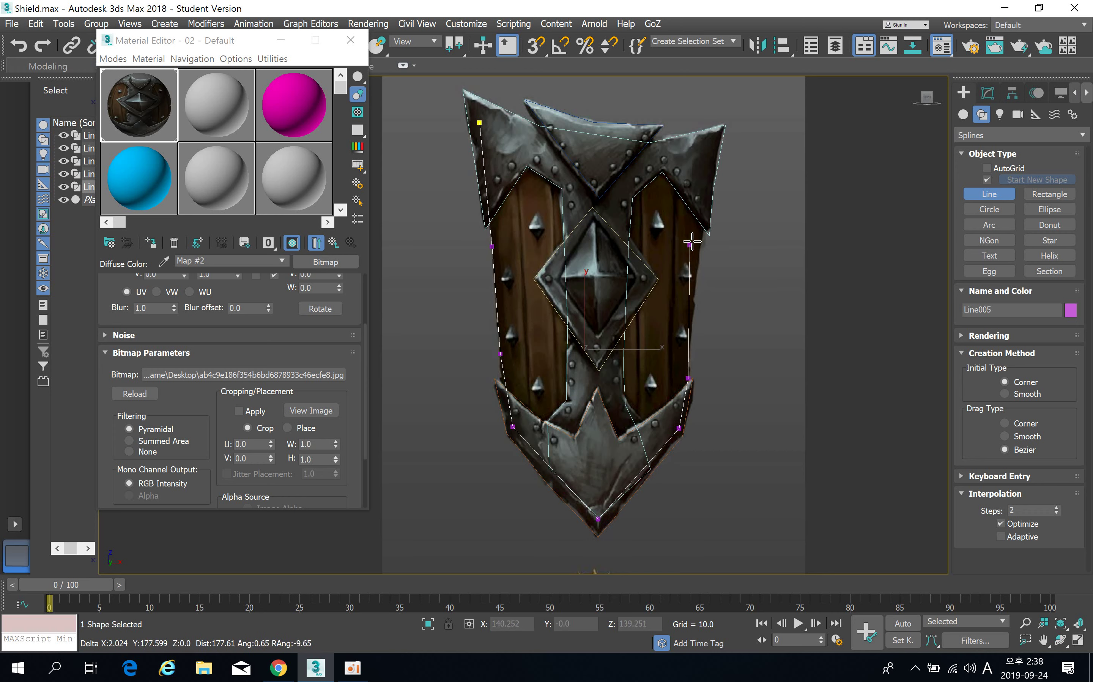
click(688, 346)
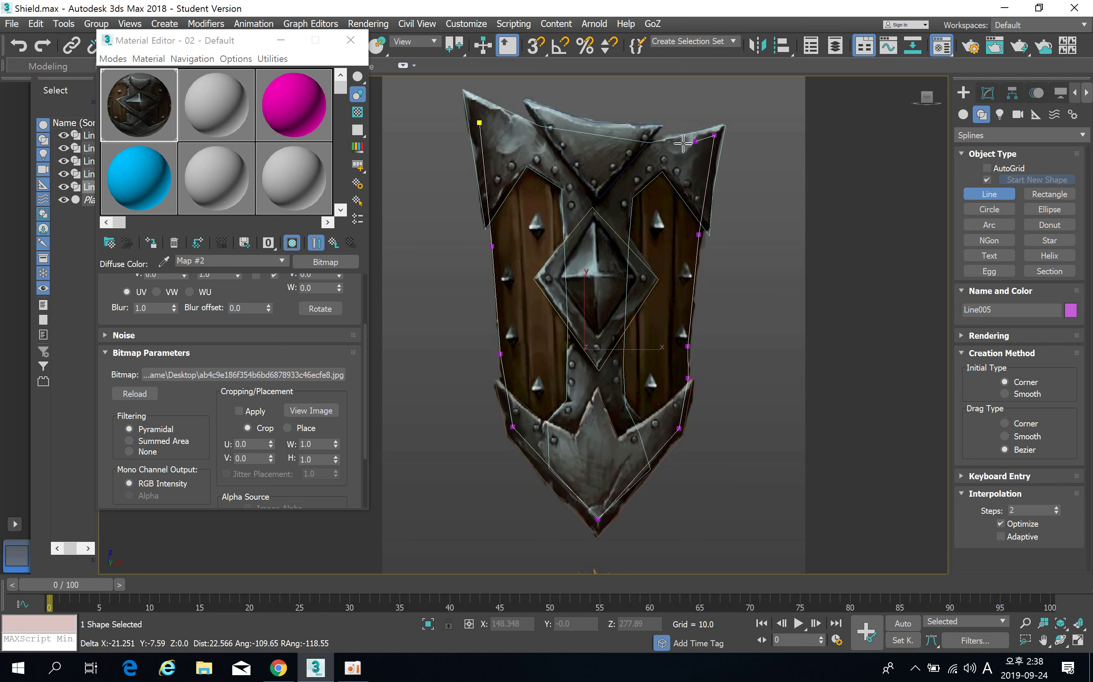
Run the board spline back just below the shield's top edge to the upper-left corner and close it at the starting vertex.
click(653, 151)
click(571, 136)
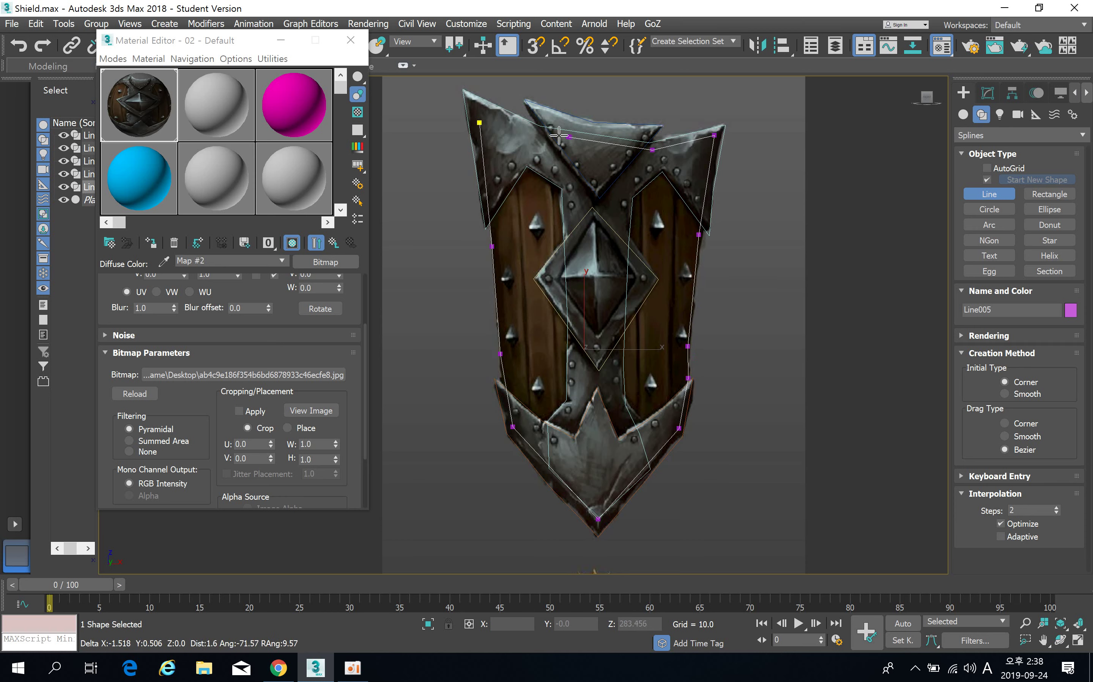
click(478, 105)
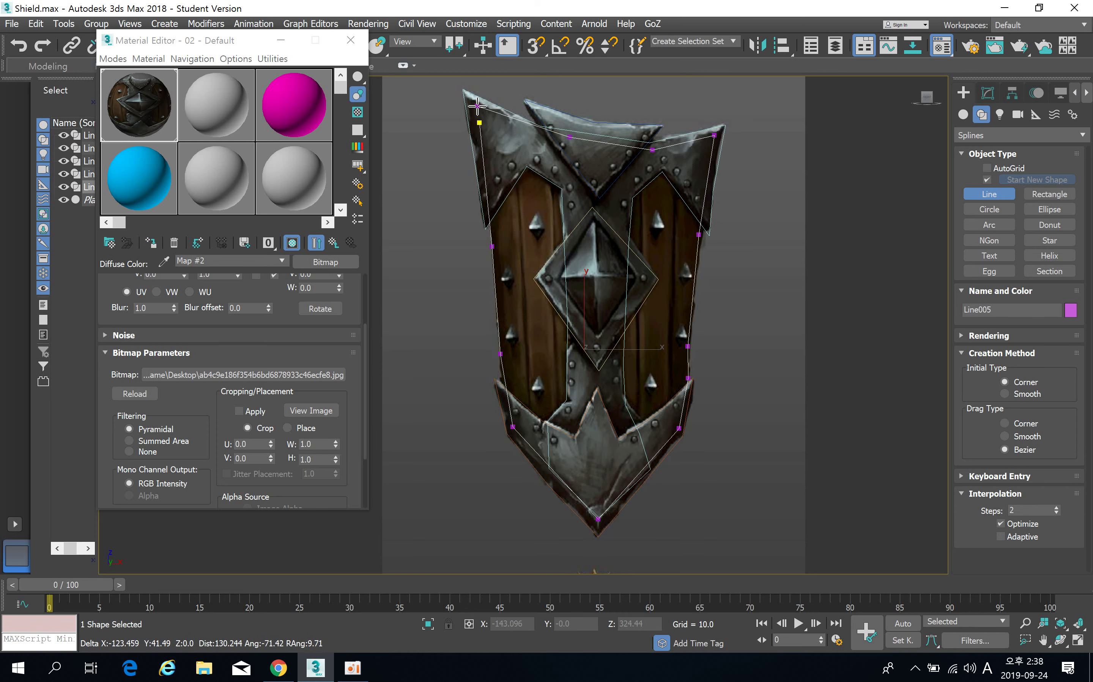
click(479, 123)
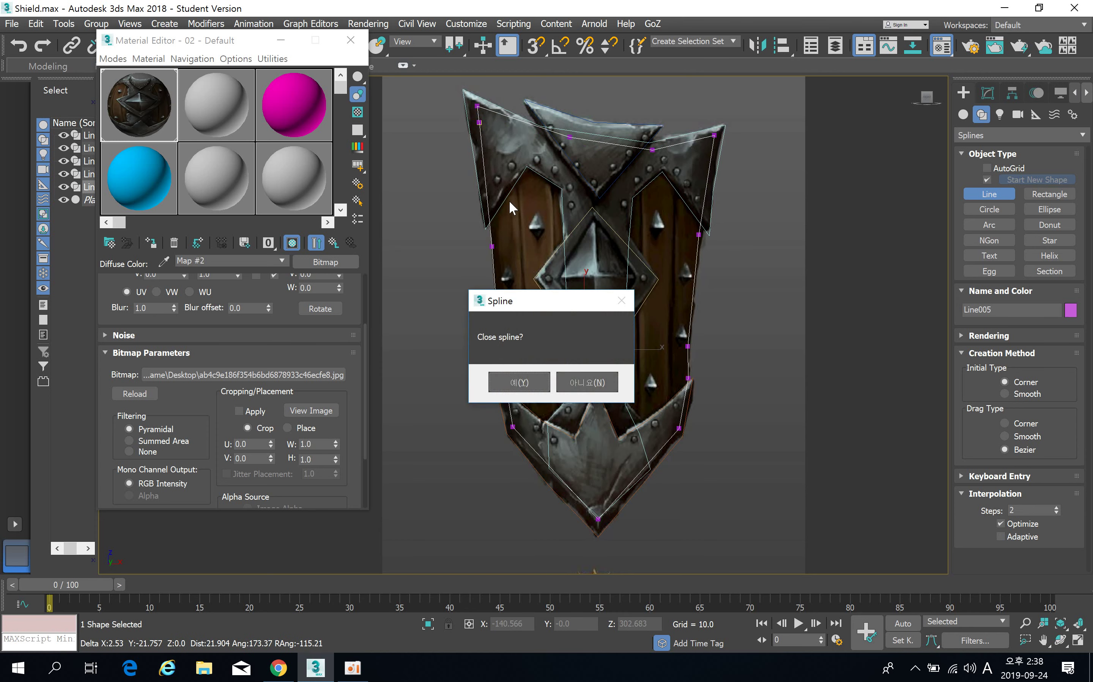
click(519, 383)
Close the Material Editor and end line drawing by switching to the Move tool.
scroll(574, 252, up, 6)
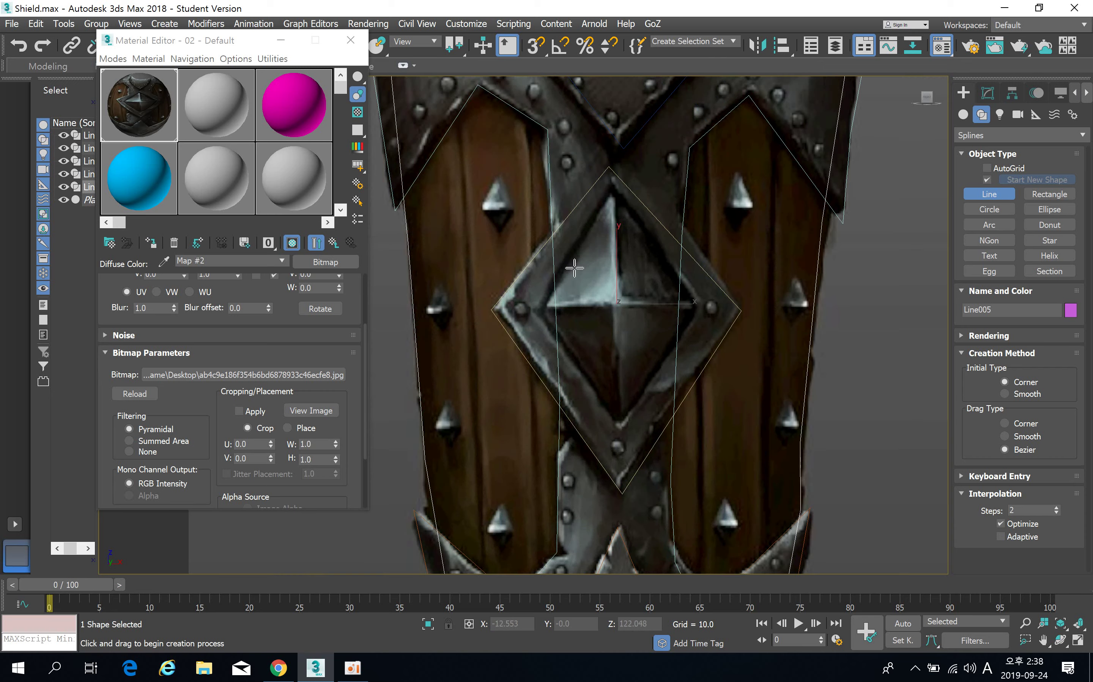
middle_drag(574, 266, 614, 351)
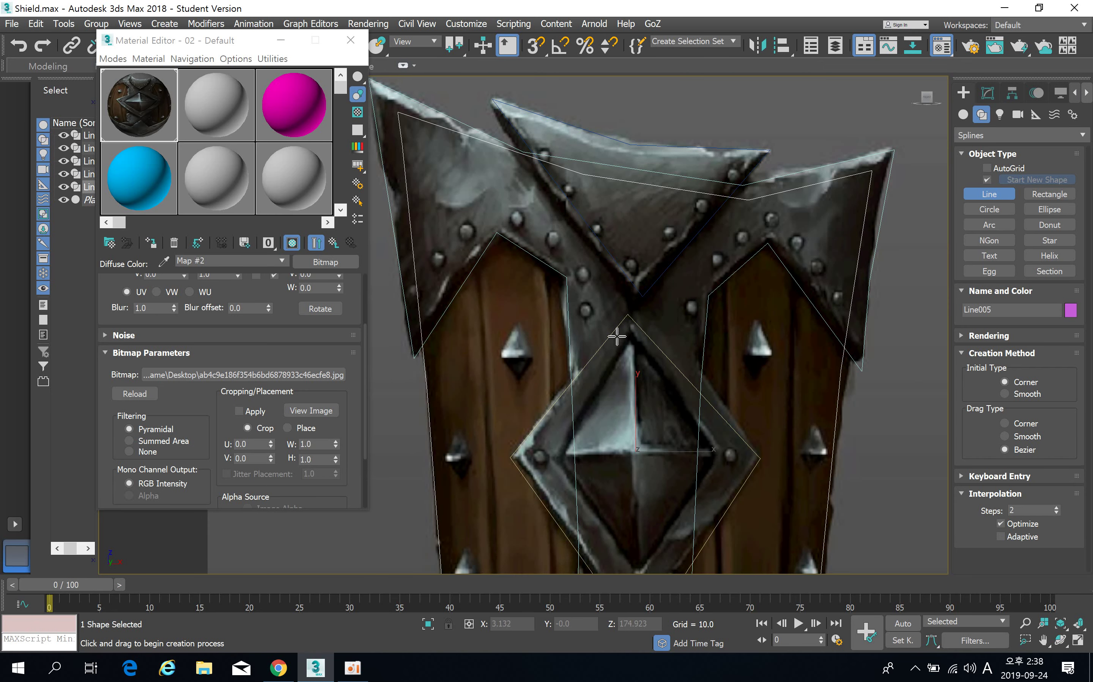
scroll(616, 336, down, 5)
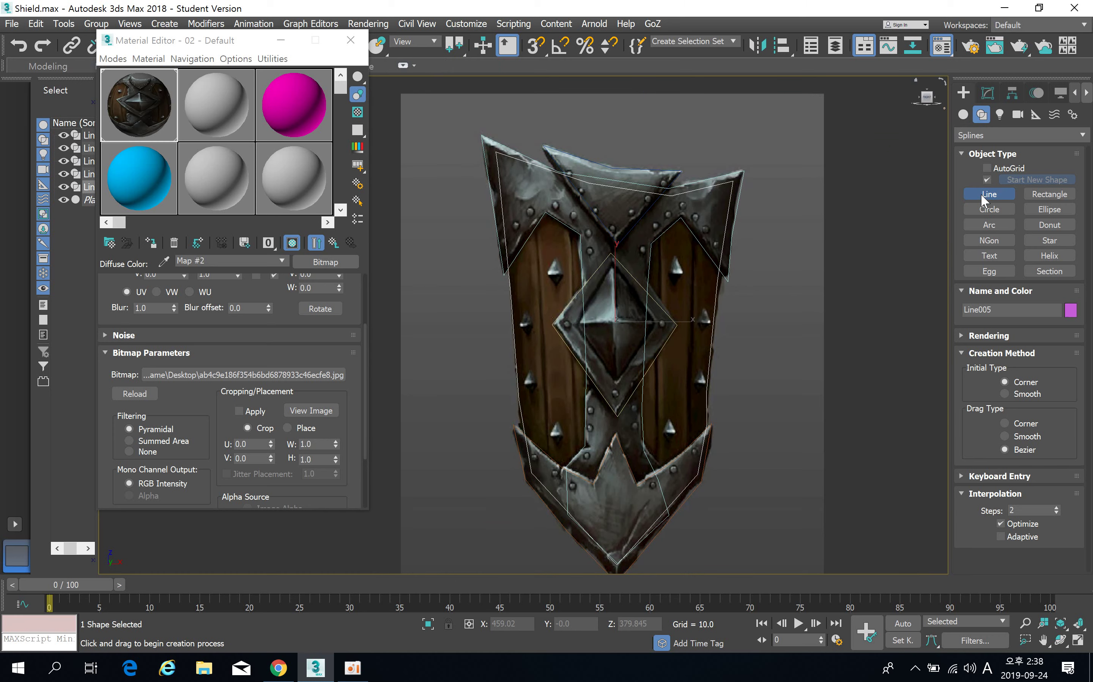
click(350, 40)
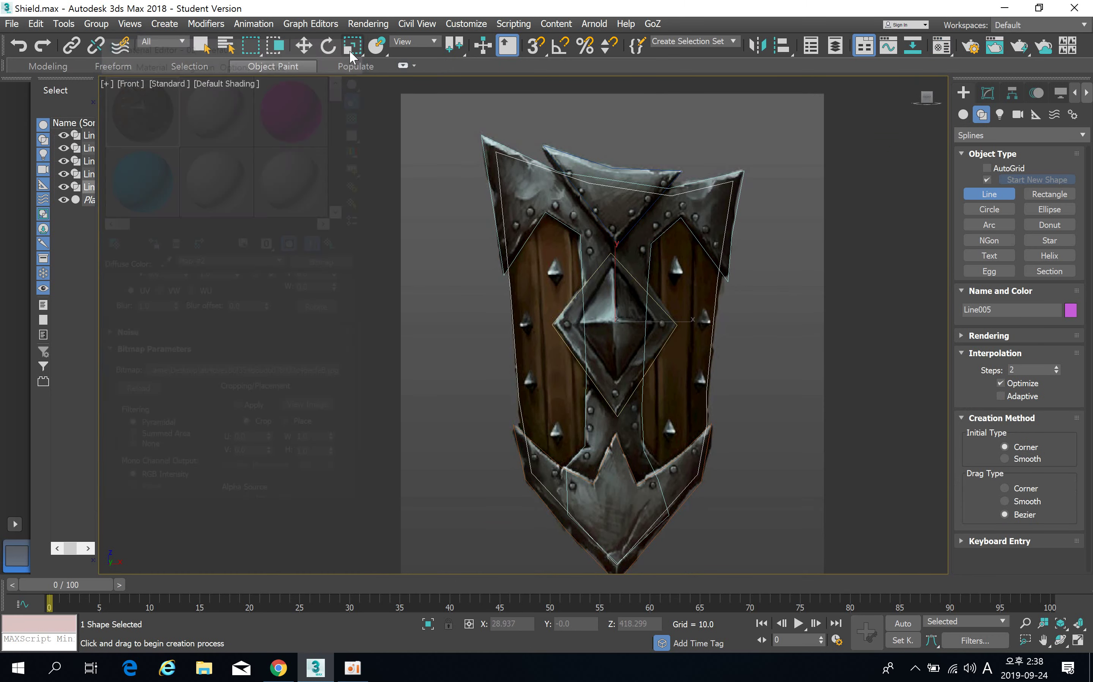
click(304, 45)
Select the spline outlining the corner plates and central column, and open it for editing at vertex level.
middle_drag(595, 228, 478, 232)
scroll(478, 232, up, 3)
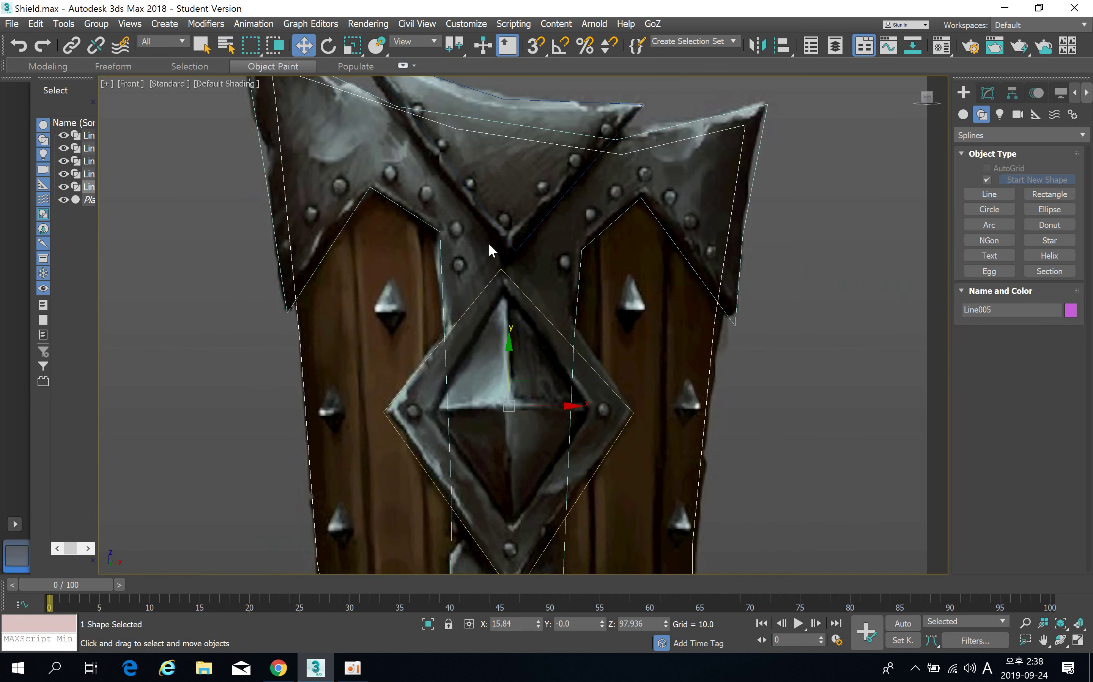
scroll(488, 242, down, 2)
scroll(535, 237, up, 1)
scroll(573, 245, down, 2)
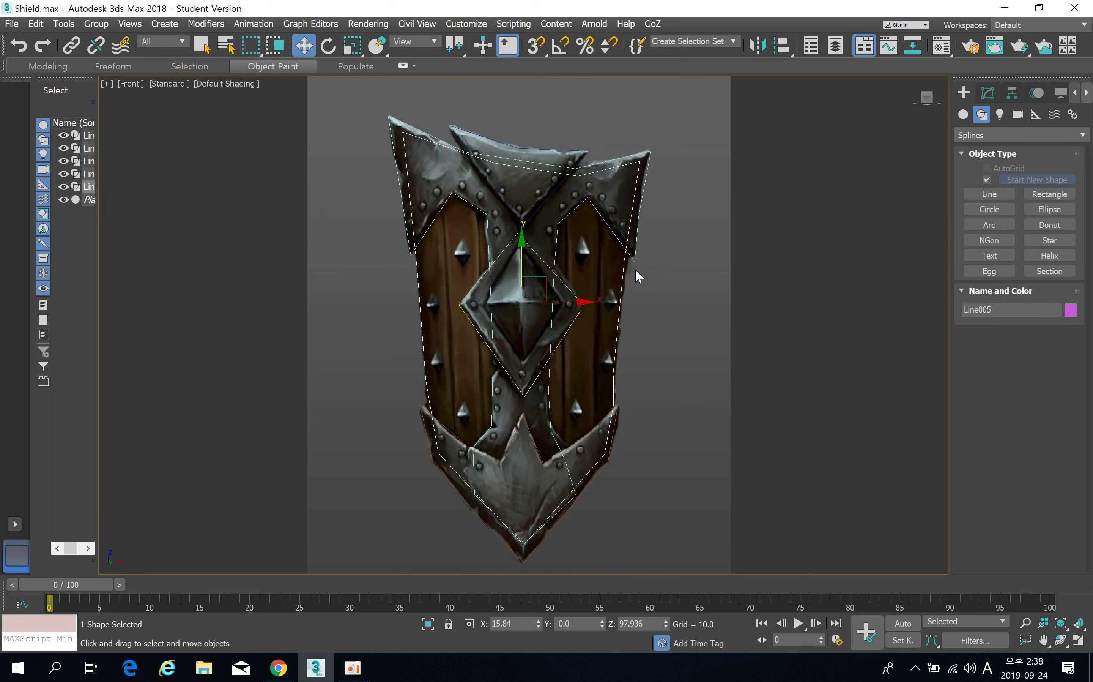
click(634, 264)
scroll(466, 259, up, 5)
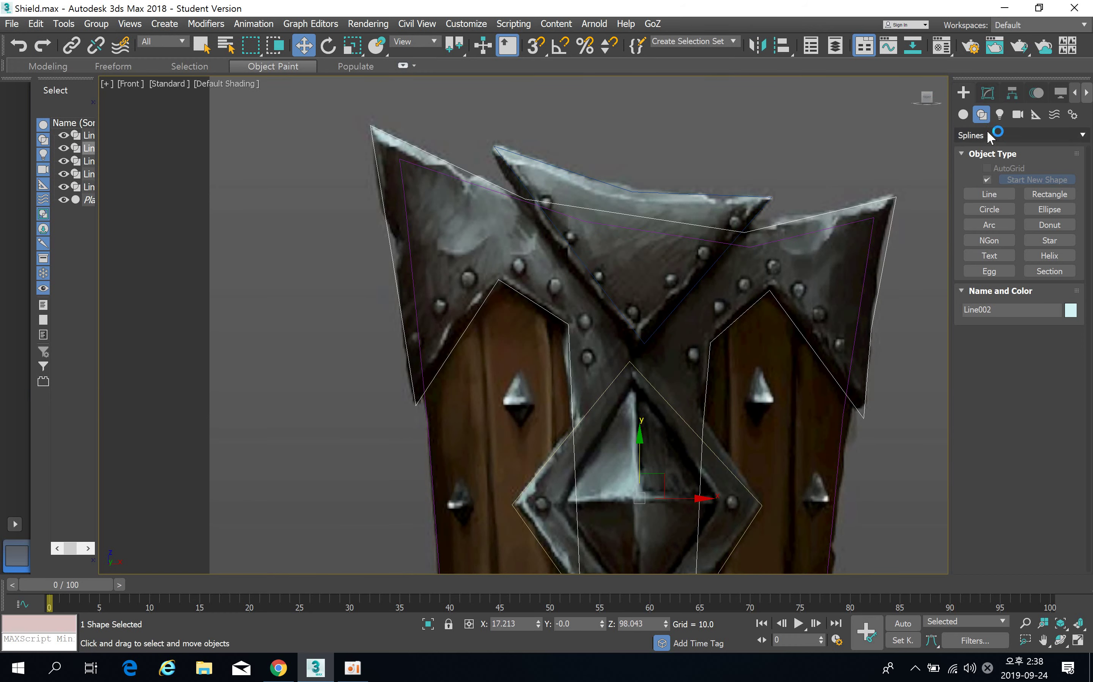
click(988, 94)
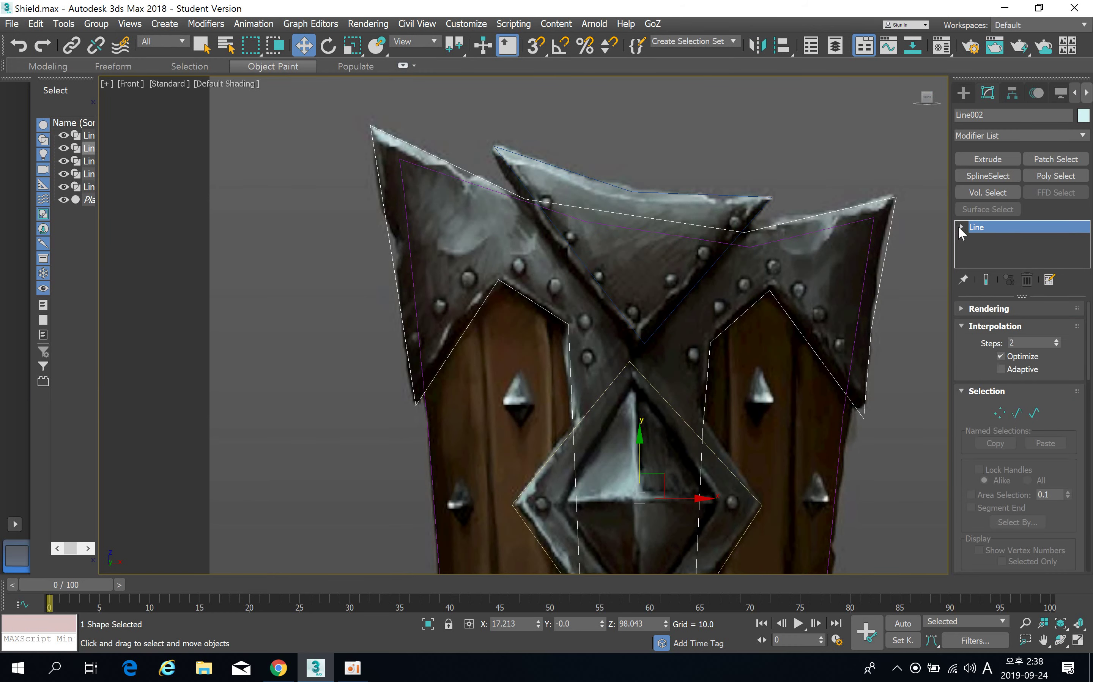
click(1001, 413)
scroll(521, 300, up, 5)
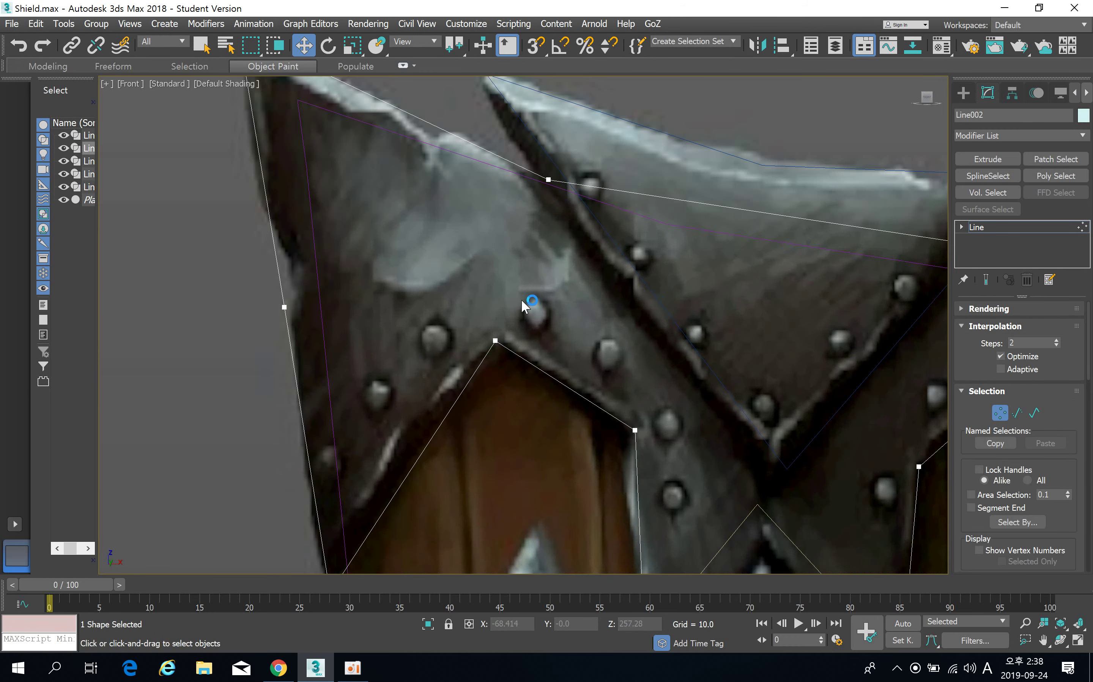
scroll(508, 286, up, 3)
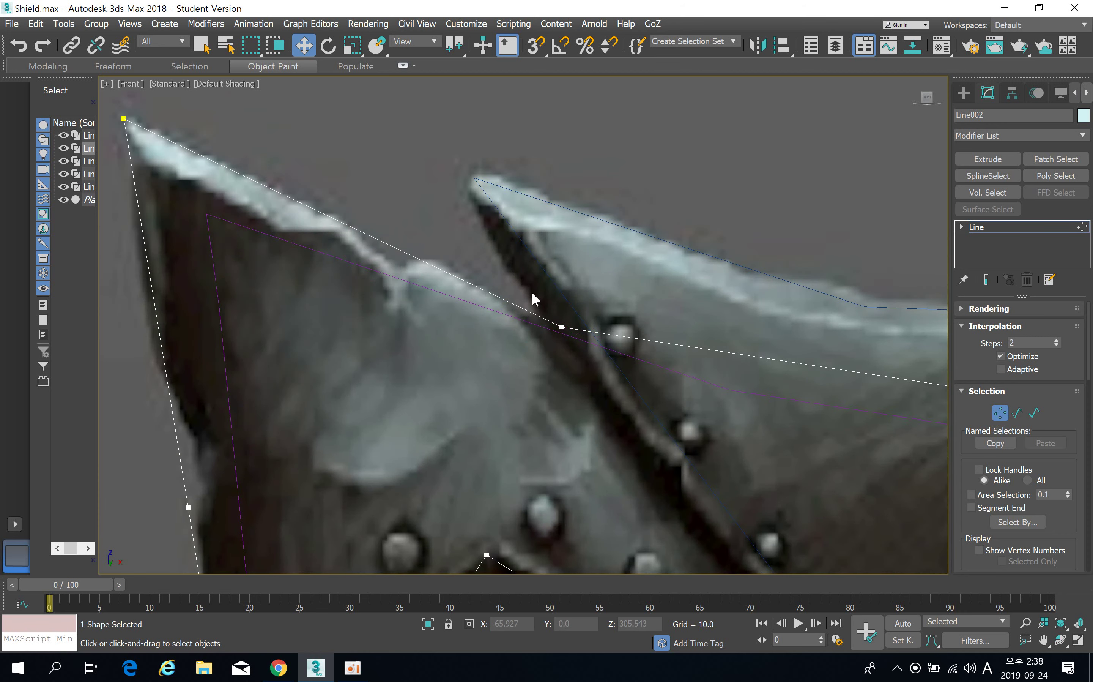
Convert the left vertex of the metal spline's top edge to Bezier, flatten its tangent, and move it up onto the corner plate's edge.
drag(532, 293, 614, 379)
scroll(568, 380, down, 5)
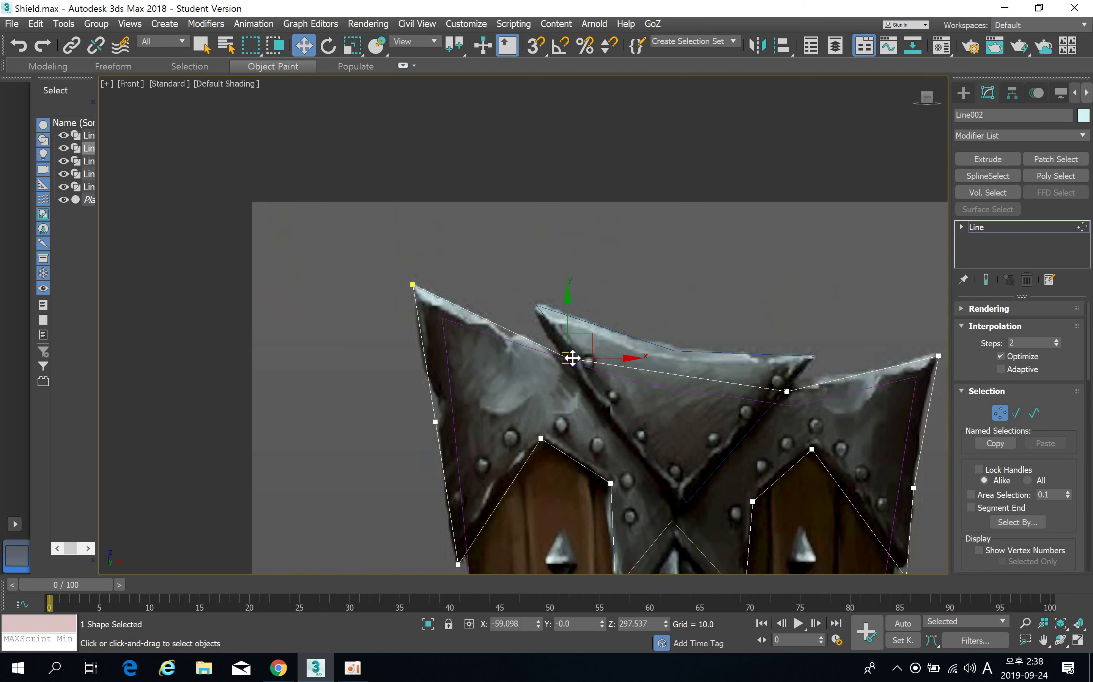
scroll(570, 358, up, 5)
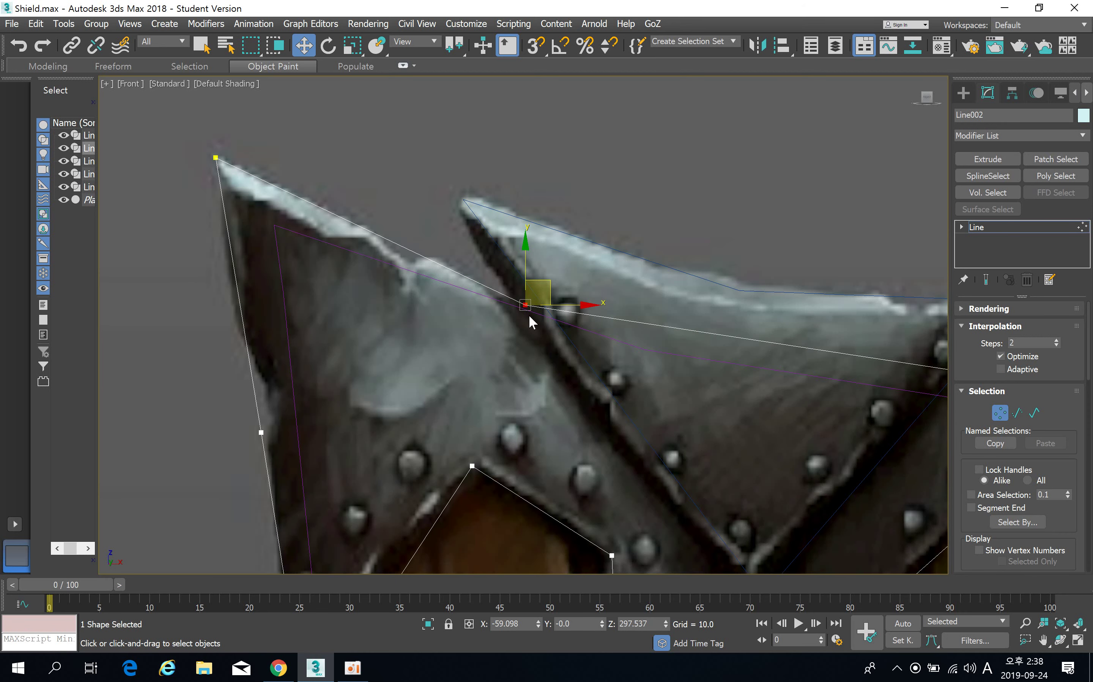
right_click(524, 308)
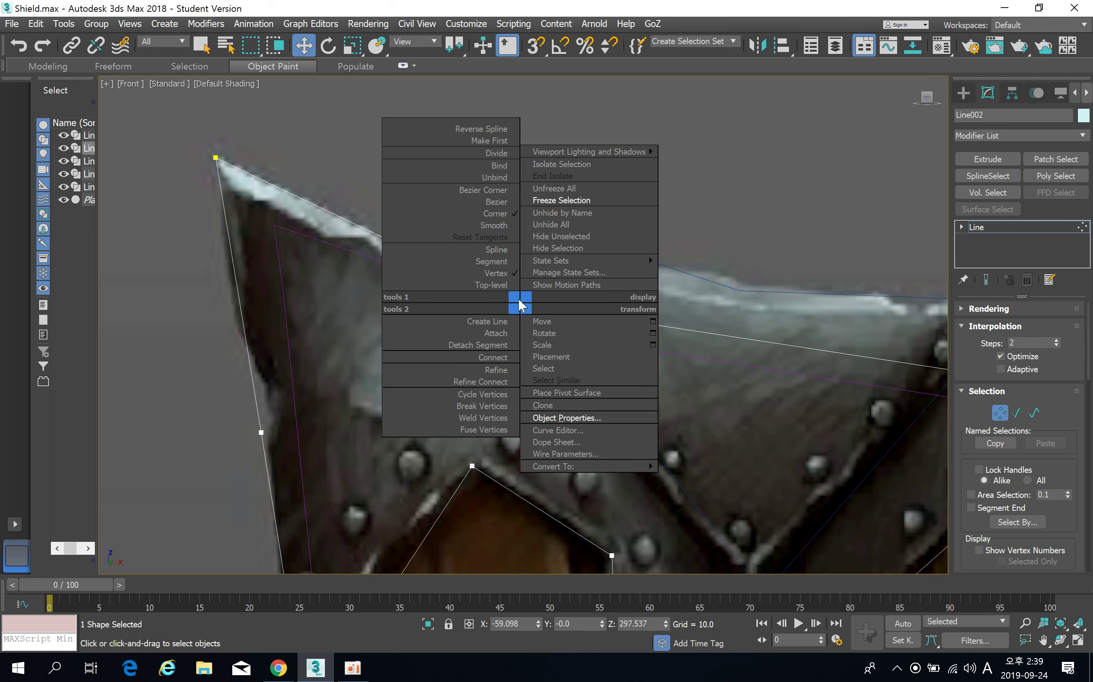
click(498, 202)
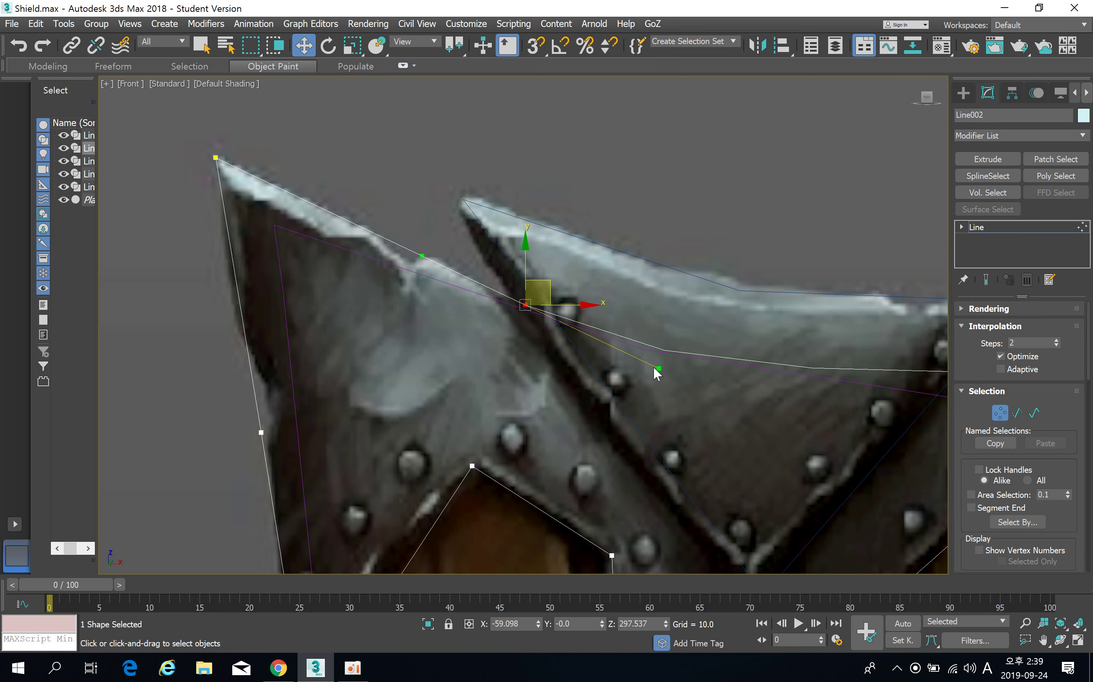
drag(660, 369, 665, 342)
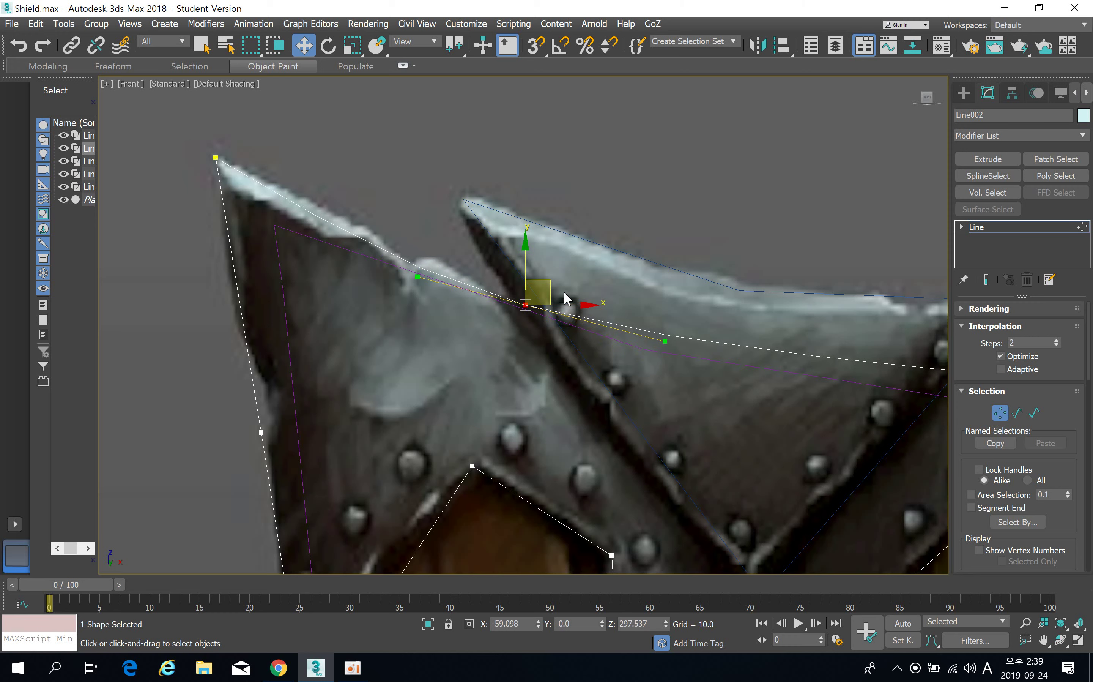
drag(552, 283, 537, 269)
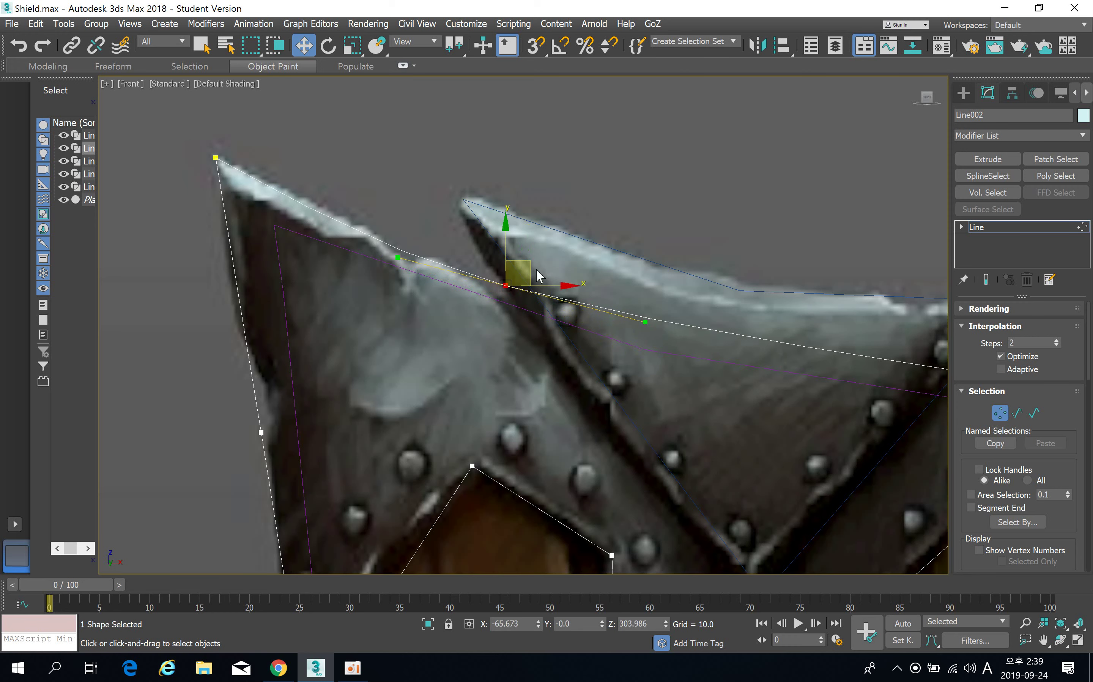
Convert the right vertex of the top edge to Bezier, level its tangent, and raise it onto the right corner plate's edge.
middle_drag(701, 355, 325, 314)
click(588, 330)
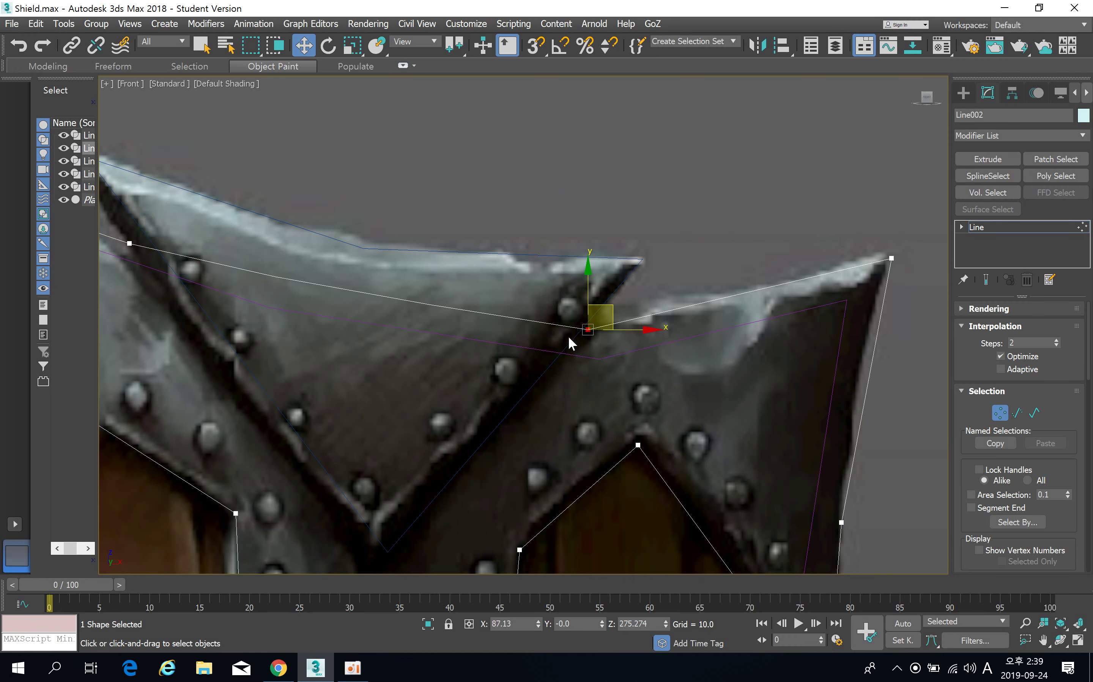
right_click(587, 331)
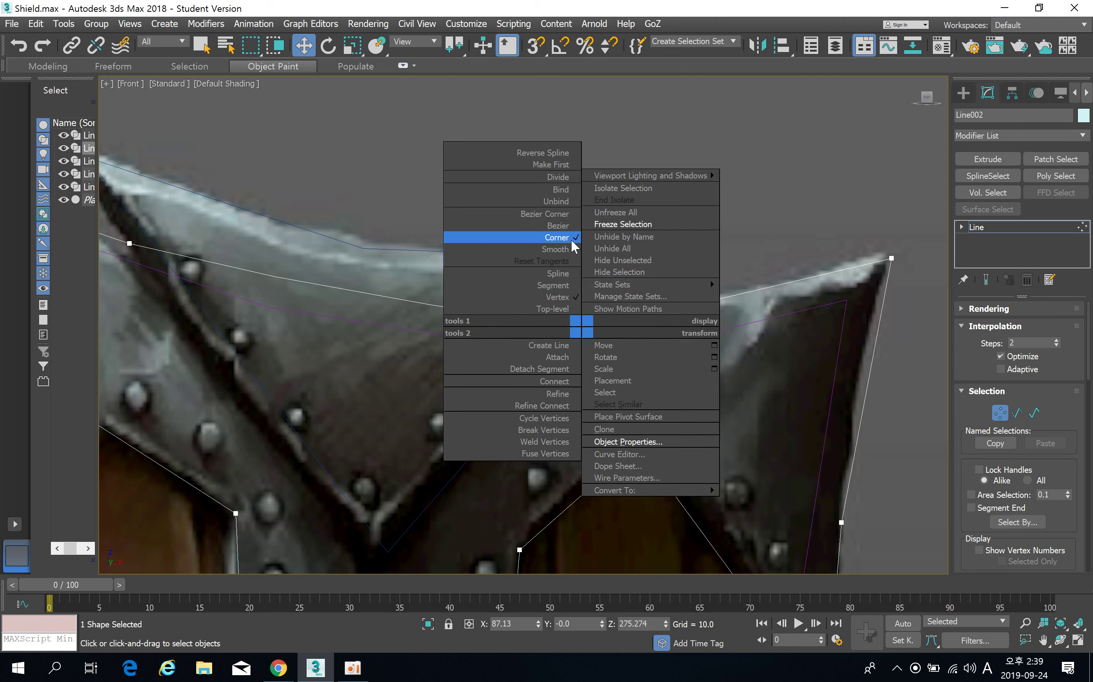
click(565, 226)
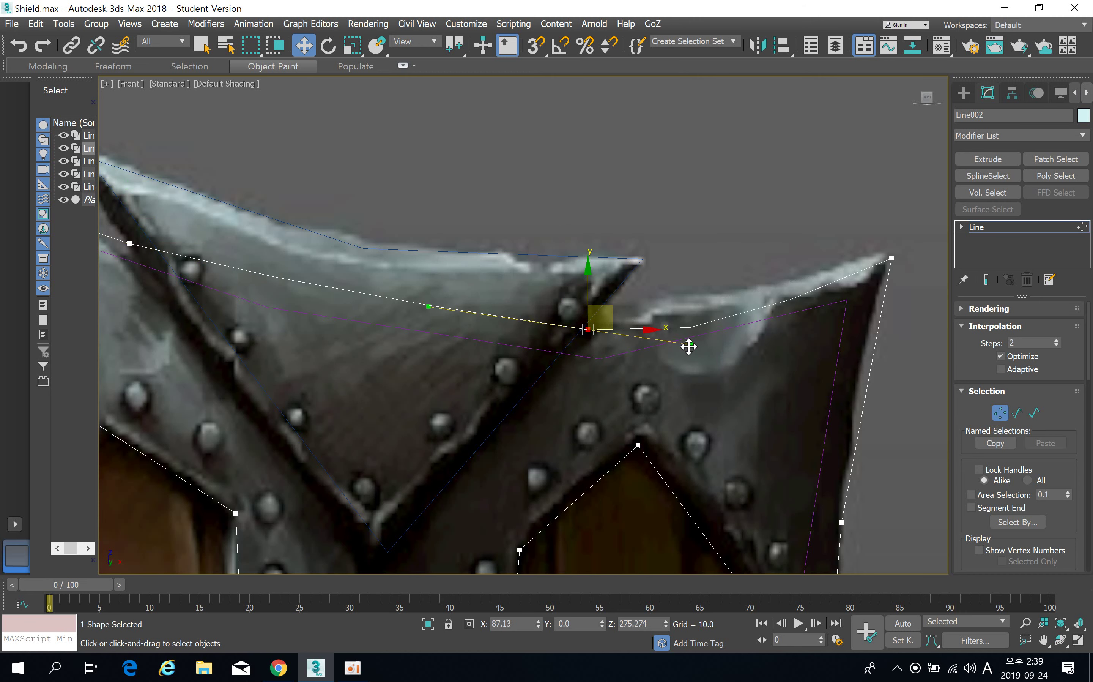
drag(691, 345, 691, 330)
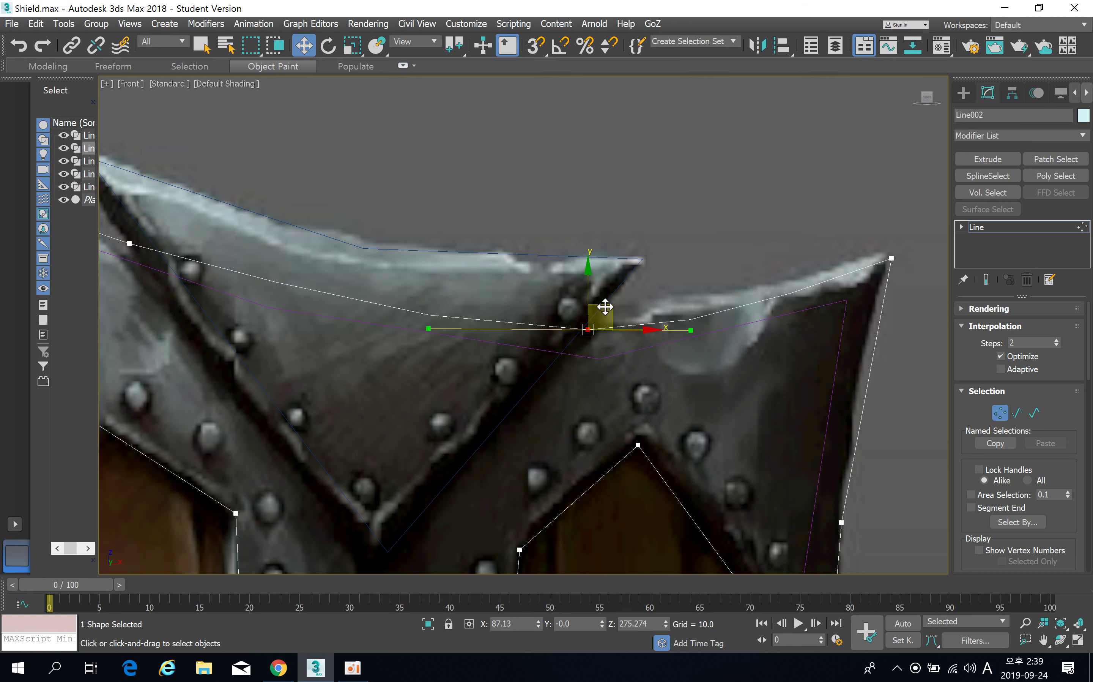
drag(605, 307, 601, 289)
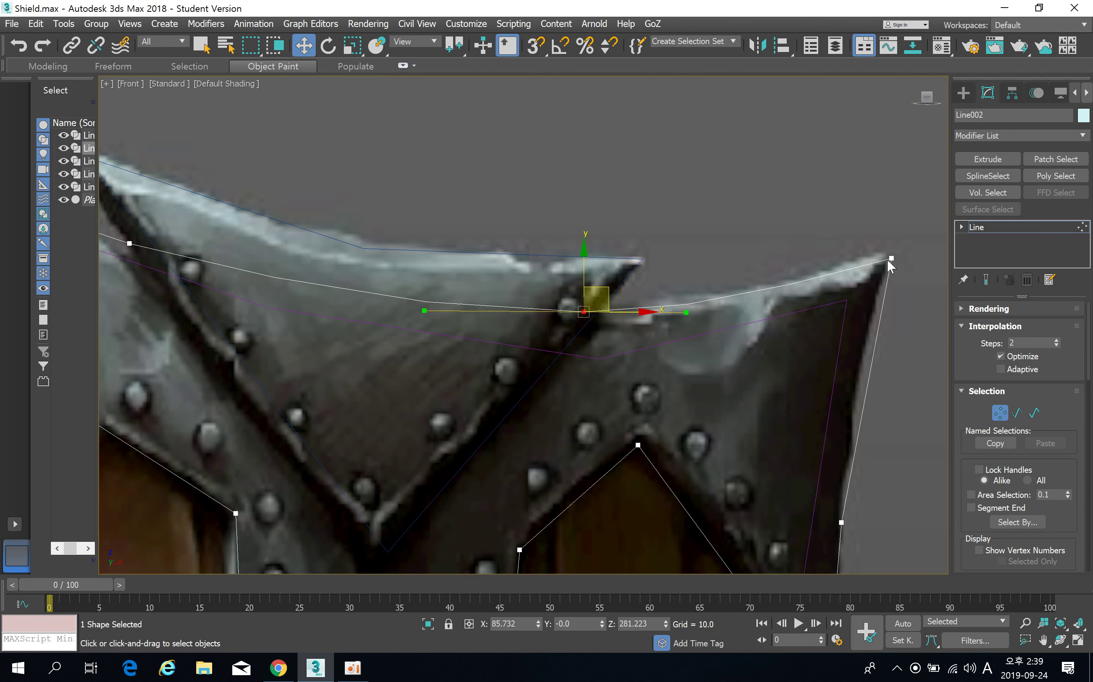
Move the right outer edge's middle vertex up along the metal and raise the right corner plate's lowest vertex slightly.
click(891, 259)
middle_drag(814, 408, 706, 315)
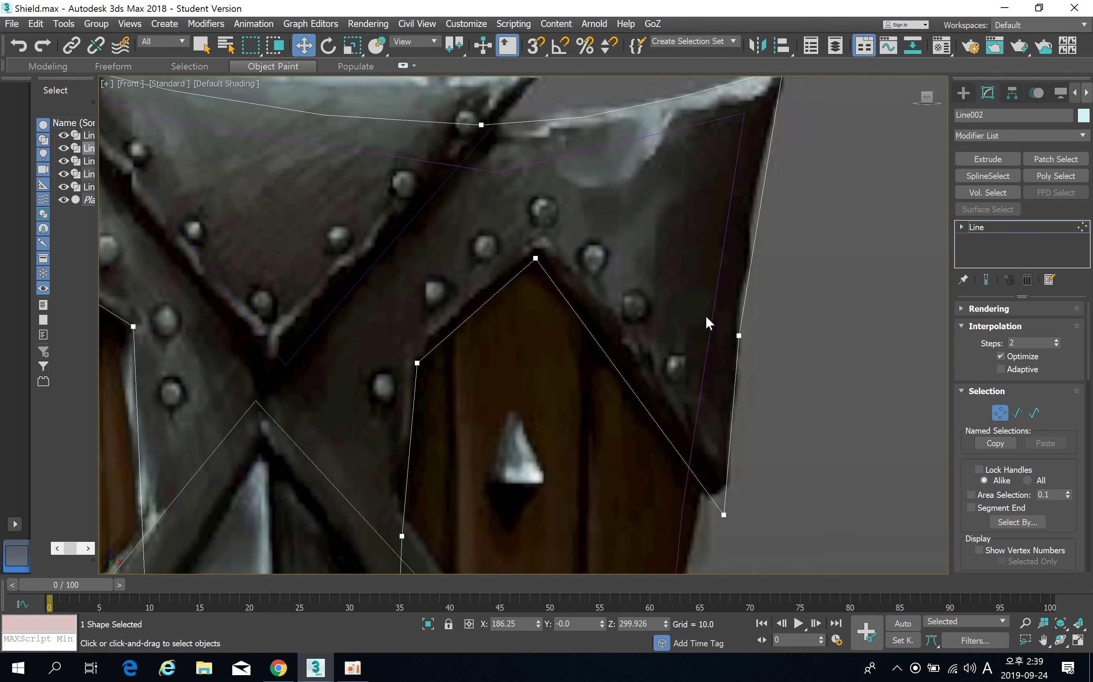
scroll(706, 315, down, 5)
scroll(726, 331, up, 5)
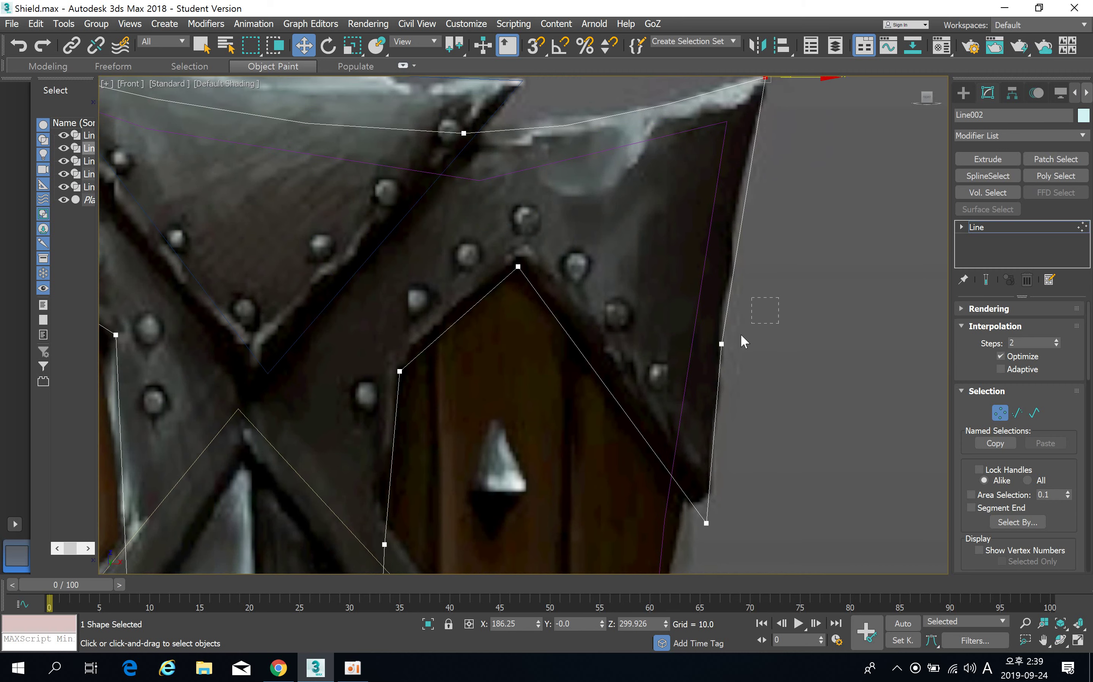
click(722, 343)
drag(751, 324, 748, 286)
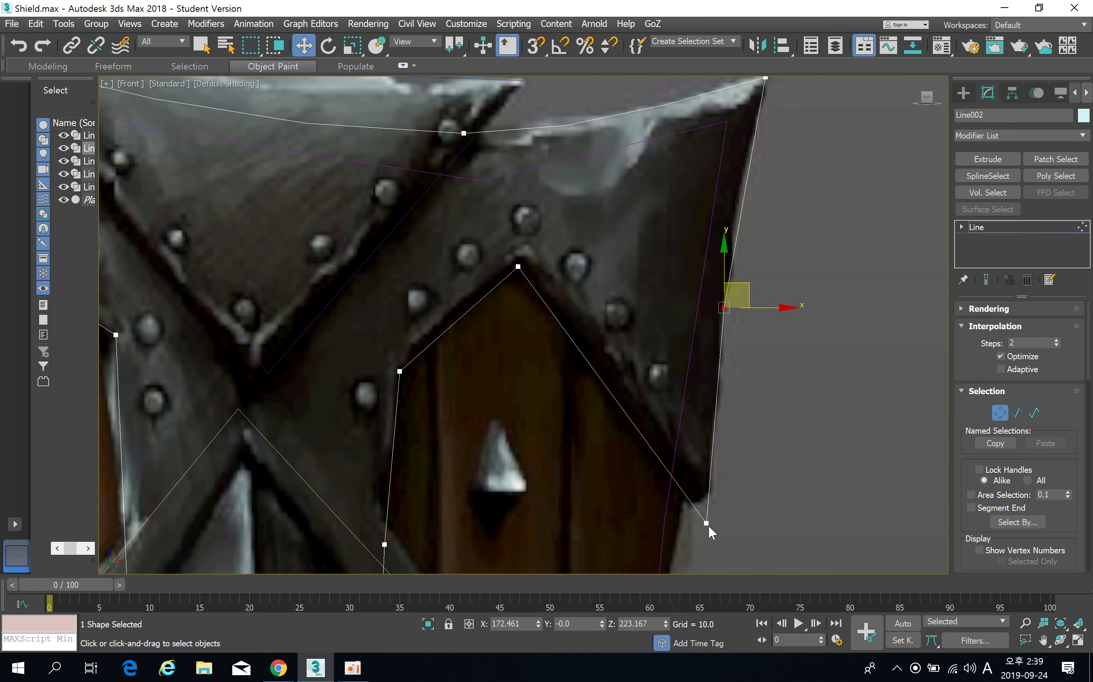
drag(707, 524, 707, 512)
drag(688, 362, 688, 361)
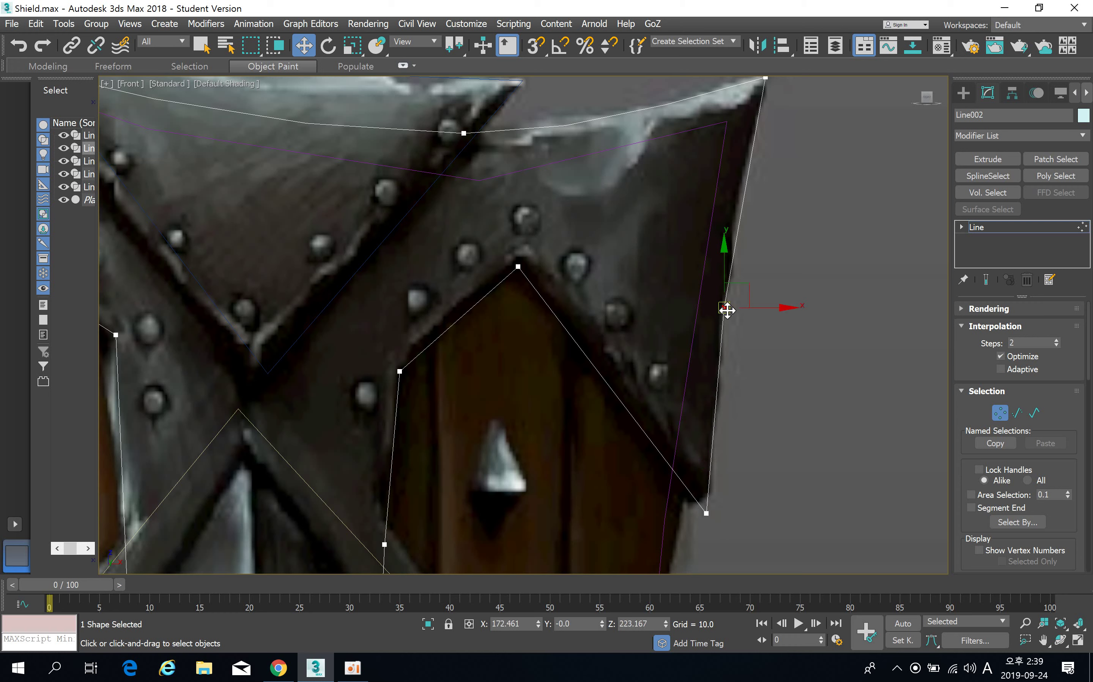
Convert the right outer edge's middle vertex to Bezier and shift it slightly outward to follow the plate's curve.
right_click(723, 304)
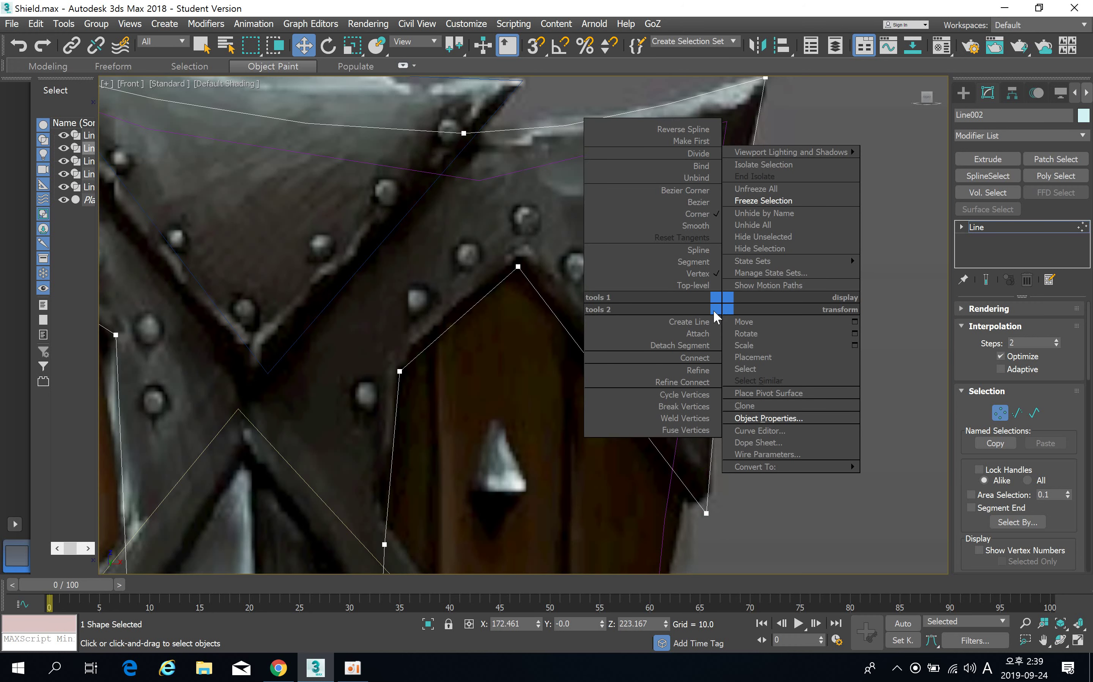
click(710, 202)
drag(716, 378, 719, 377)
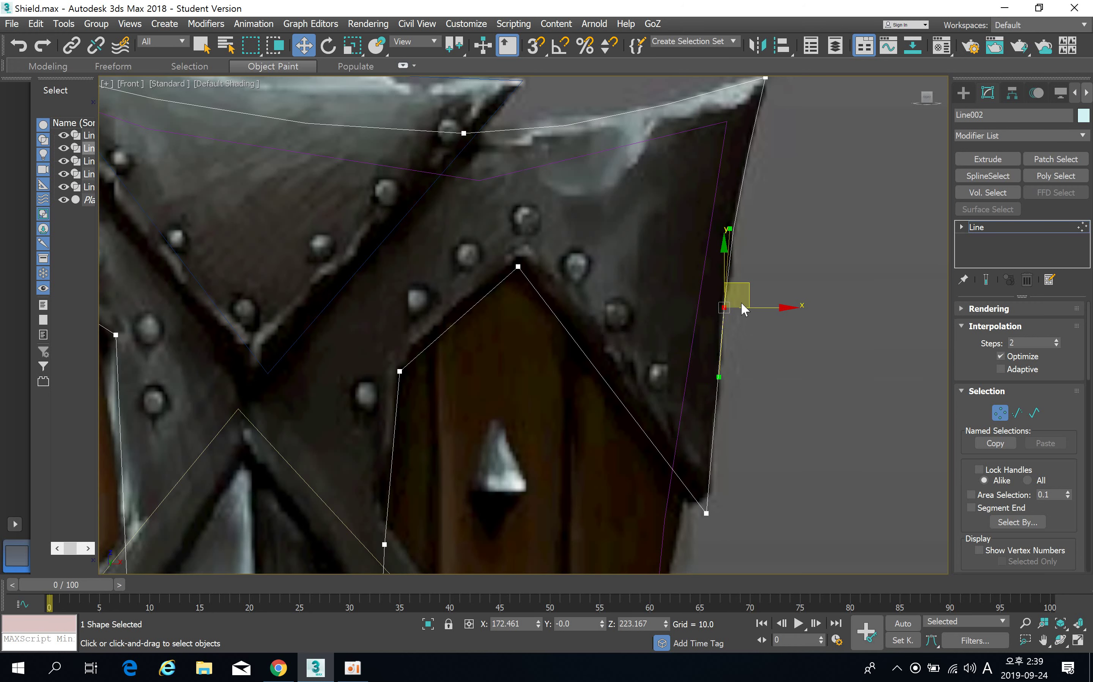
drag(726, 286, 730, 285)
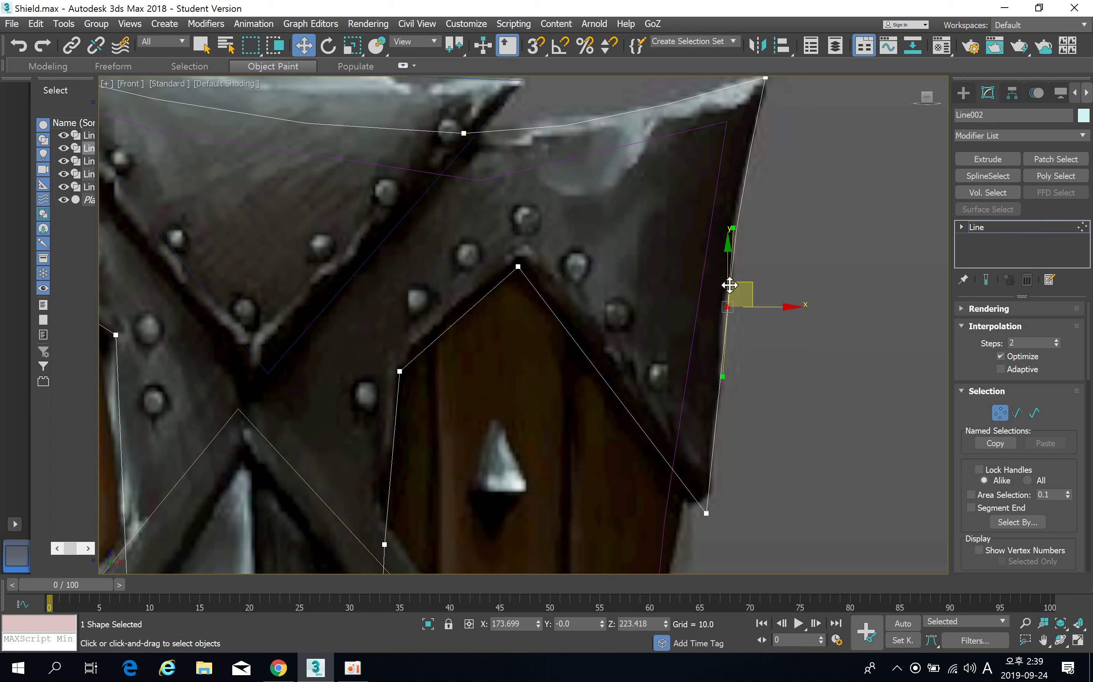
Nudge the vertices where the right and left wood openings meet the top of the central column slightly to the left.
click(518, 266)
middle_drag(521, 283, 642, 191)
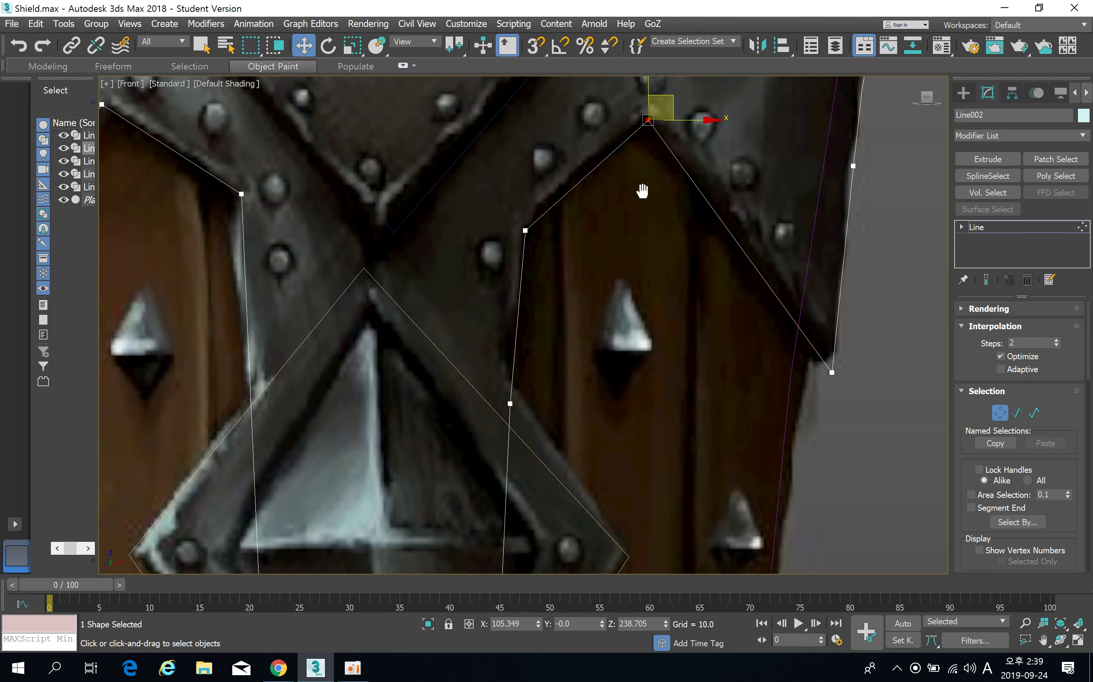
drag(527, 231, 520, 228)
middle_drag(489, 282, 700, 363)
drag(454, 274, 447, 274)
middle_drag(446, 274, 501, 374)
scroll(486, 355, down, 2)
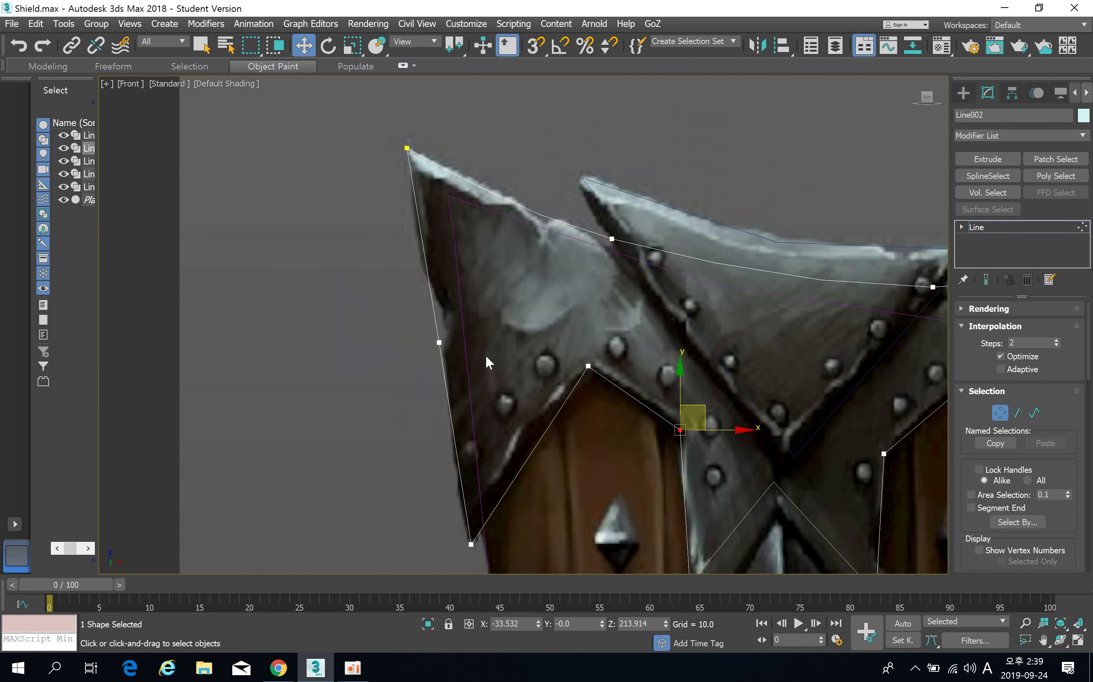
Nudge the left outer edge's middle vertex slightly outward and check the left corner plate's lowest vertex.
click(439, 343)
drag(465, 320, 457, 321)
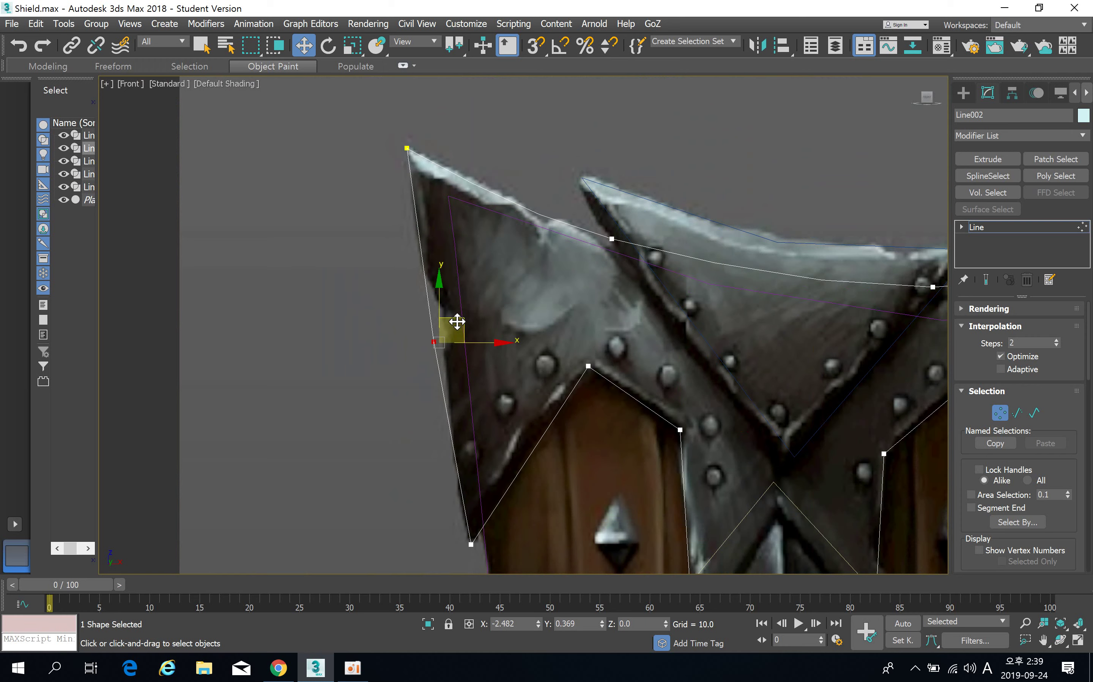
middle_drag(481, 370, 488, 322)
click(473, 465)
scroll(496, 352, down, 3)
scroll(488, 324, up, 5)
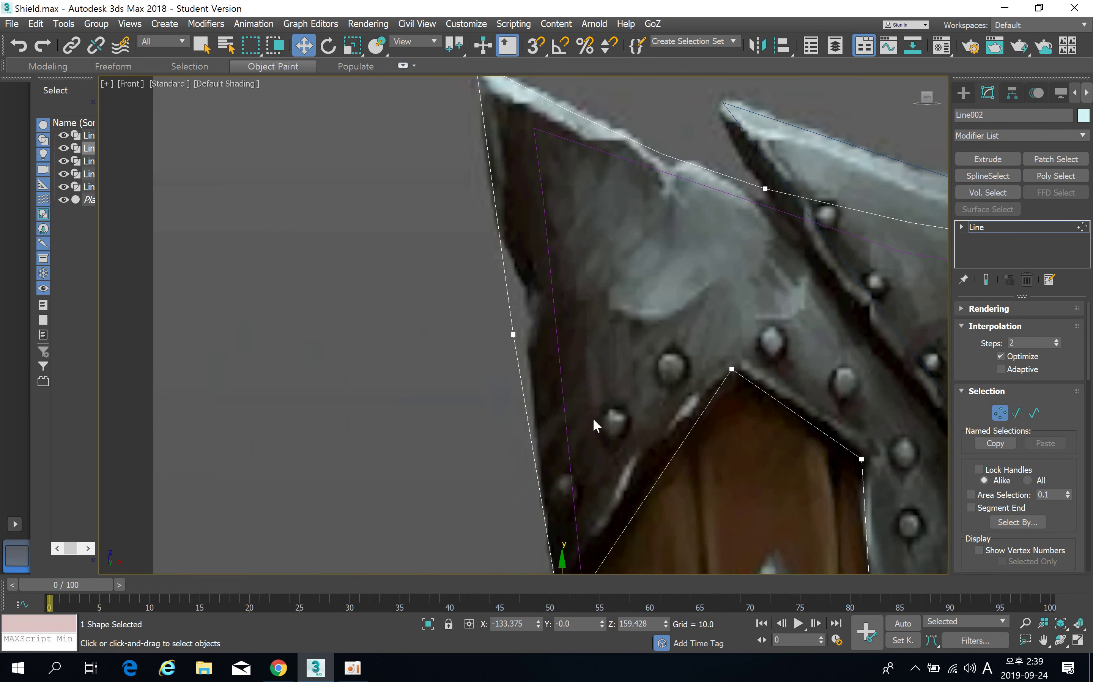
Convert the left outer edge's middle vertex to Bezier, adjust its tangent, and move it inward against the metal edge.
click(514, 334)
right_click(516, 335)
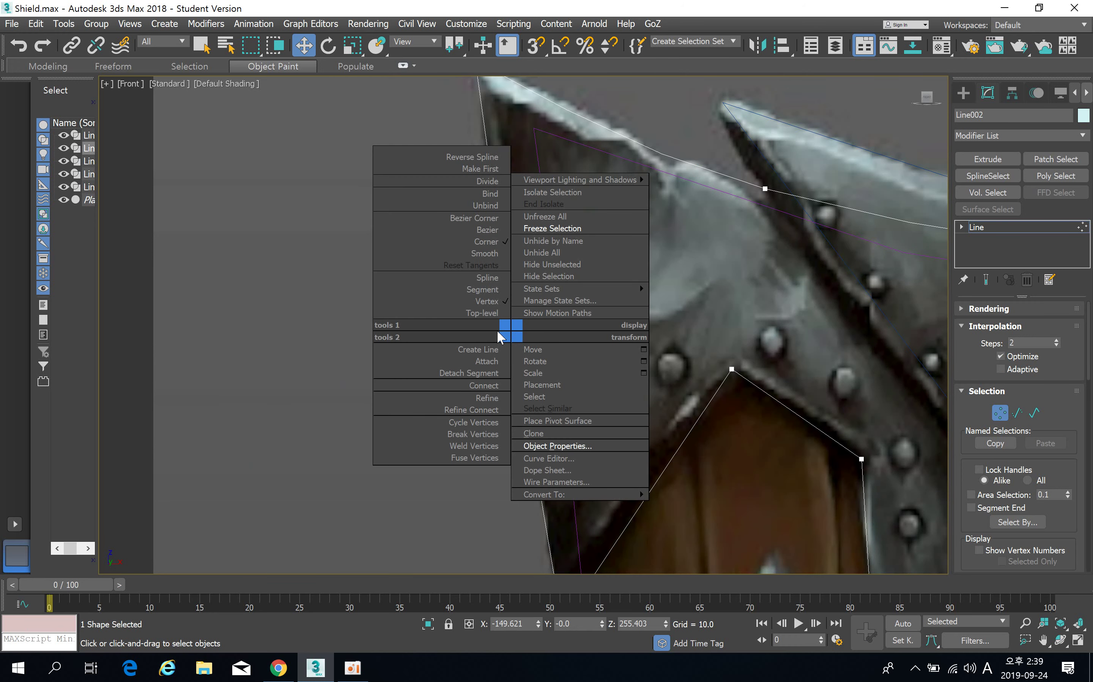
click(489, 230)
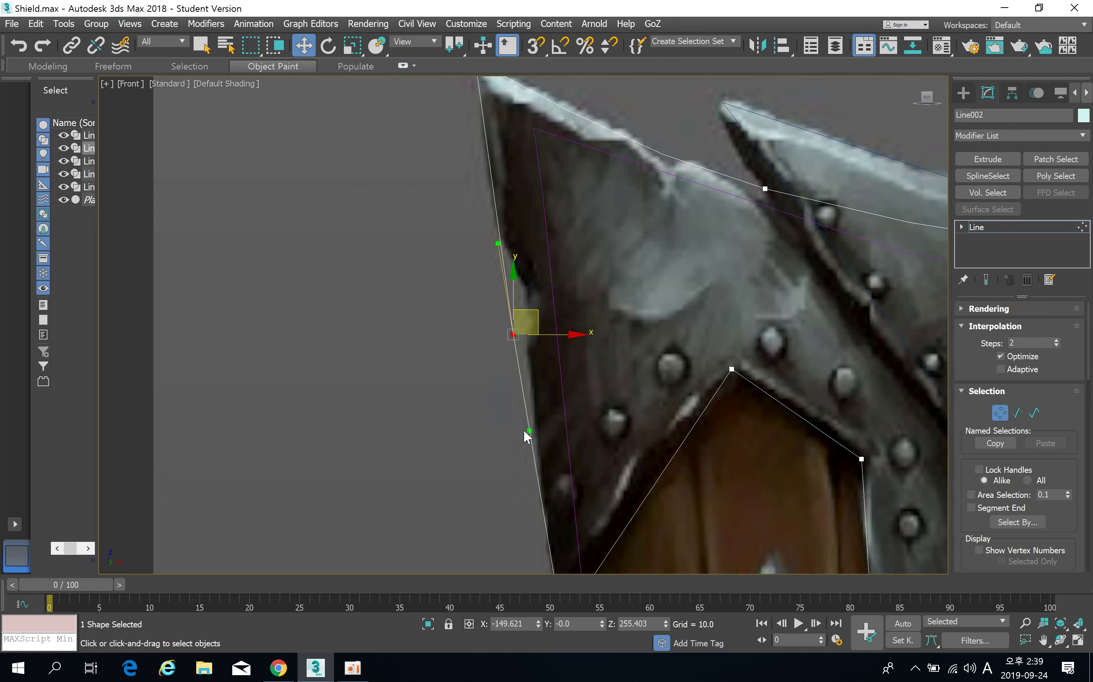
drag(529, 432, 522, 435)
drag(540, 320, 547, 318)
Nudge the upper-left corner vertex onto the tip of the metal plate.
middle_drag(518, 237, 527, 284)
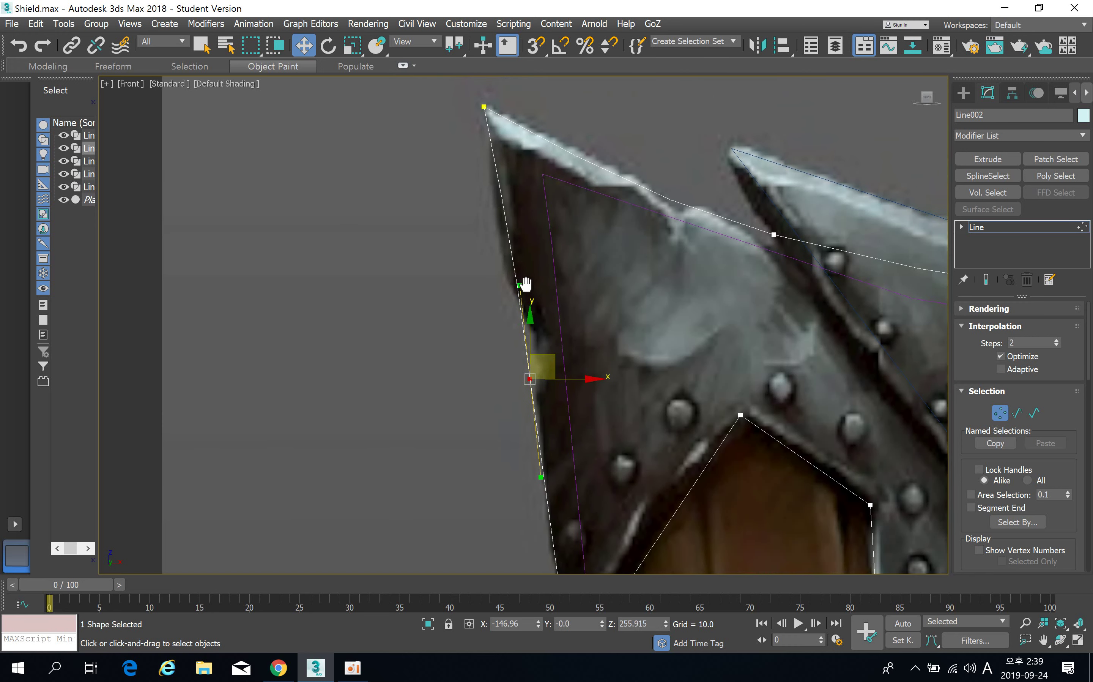
click(485, 107)
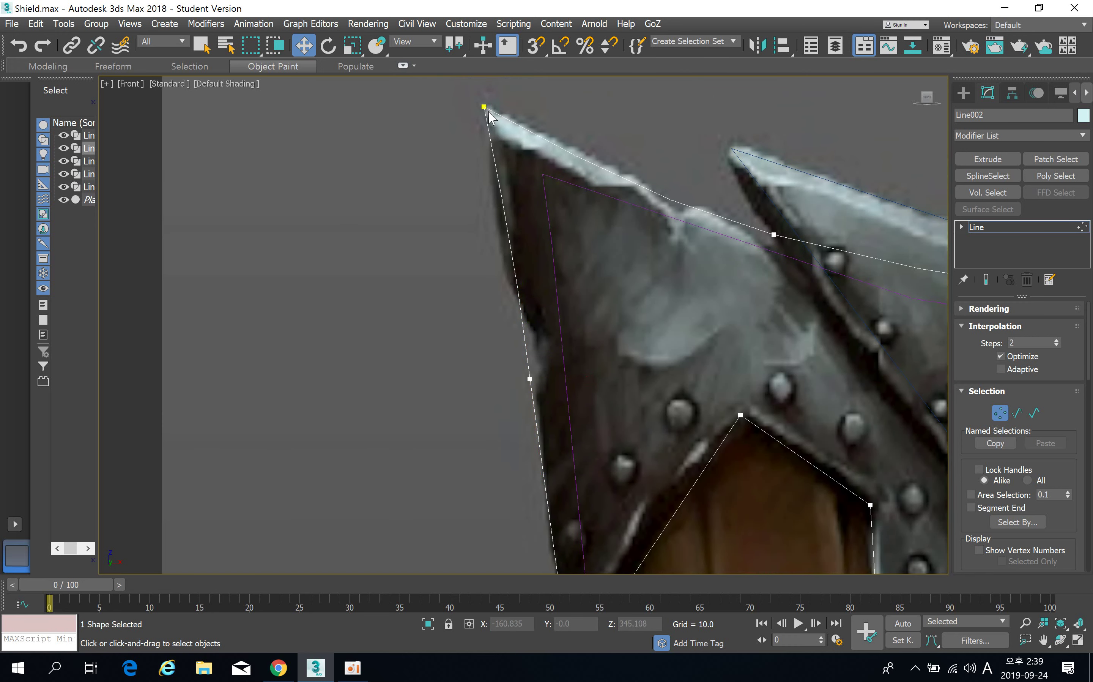
click(482, 107)
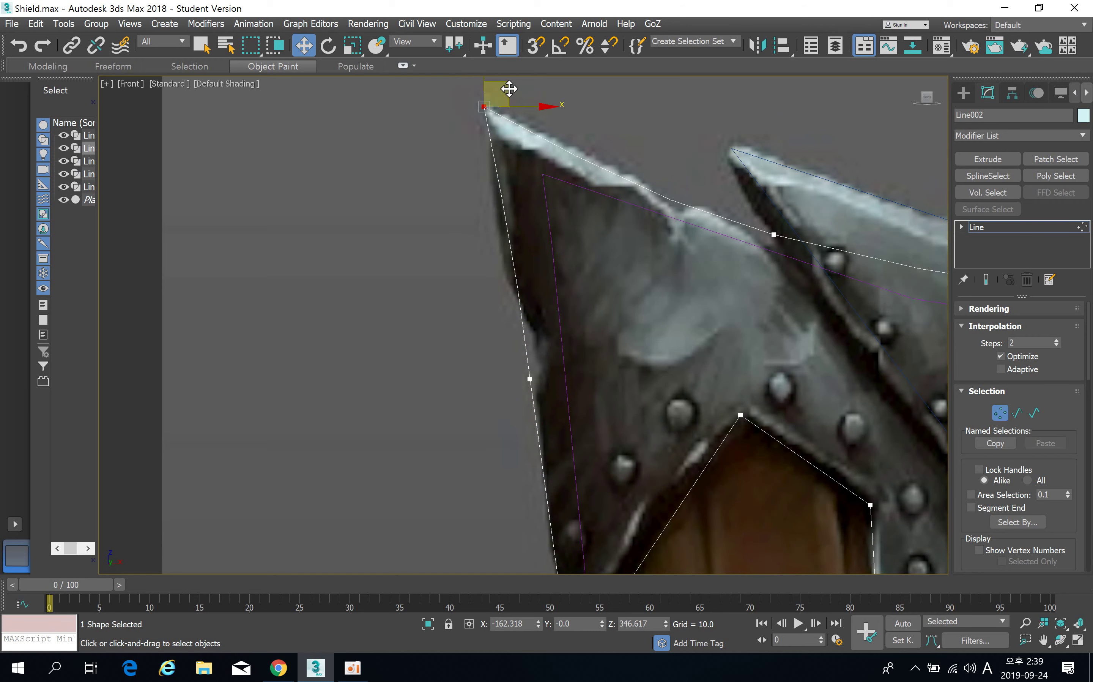
Adjust the lower side vertices of the metal spline and move its bottom vertex slightly left at the shield's lower point.
scroll(649, 318, down, 4)
scroll(657, 327, down, 4)
middle_drag(790, 520, 583, 253)
scroll(526, 307, up, 6)
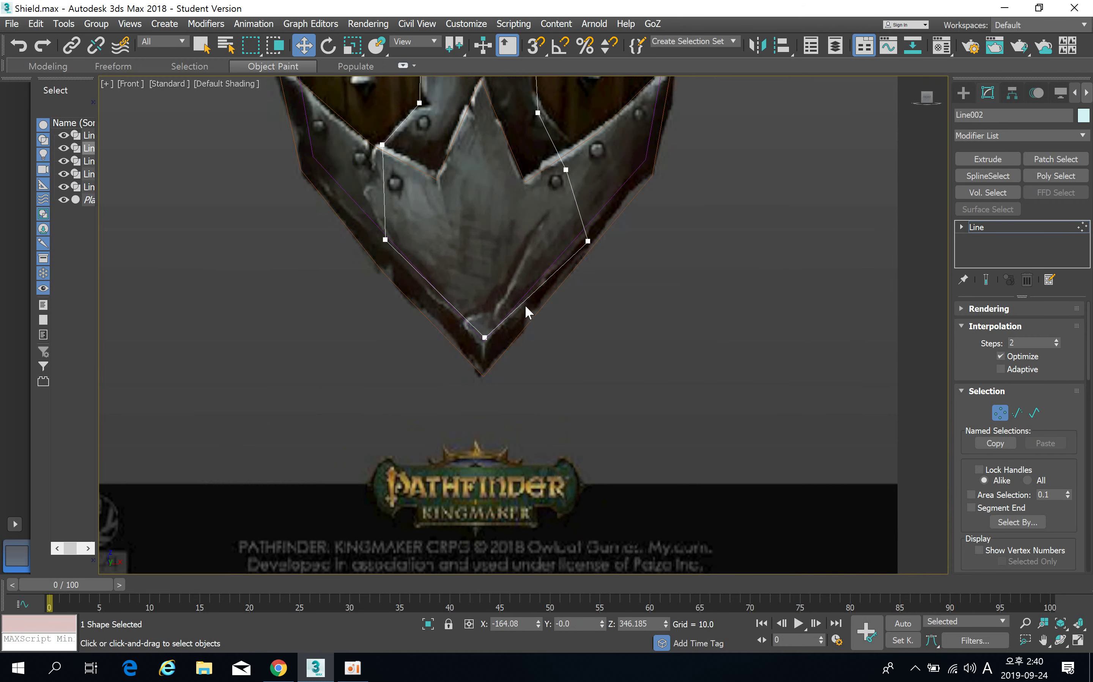
middle_drag(521, 297, 543, 357)
mouse_move(611, 303)
mouse_down()
mouse_move(600, 300)
mouse_move(609, 311)
mouse_up()
middle_drag(488, 297, 500, 337)
drag(422, 341, 418, 347)
drag(522, 437, 515, 438)
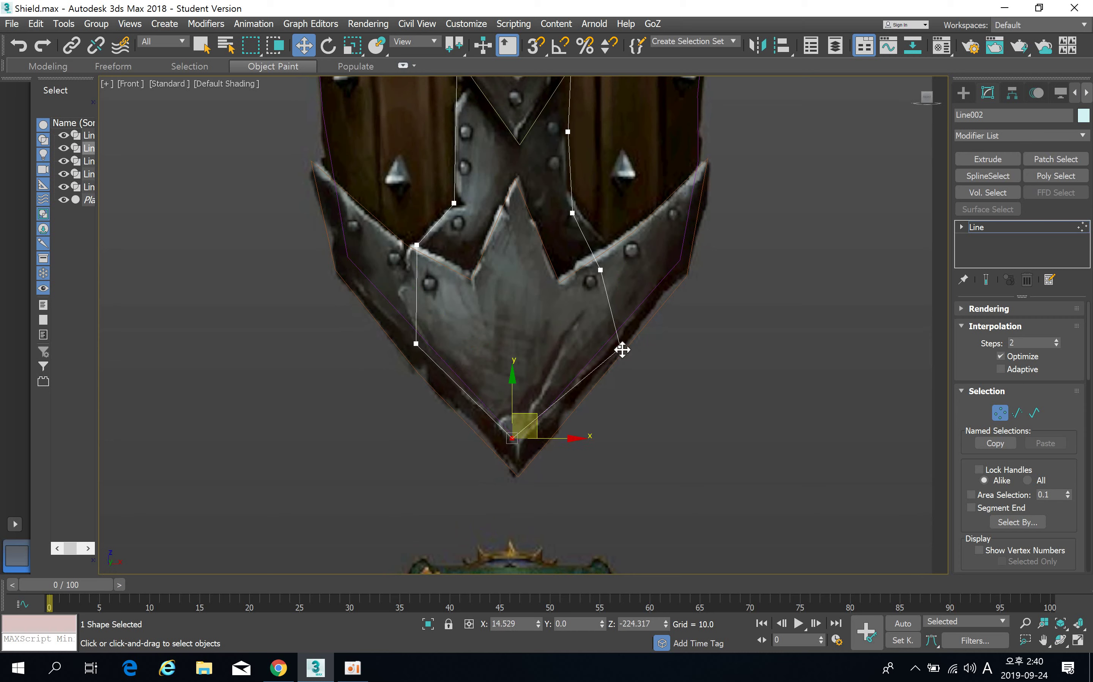
Raise the central column's lower-right vertices and spread them outward so the spline flares behind the bottom plate.
drag(622, 350, 621, 329)
click(571, 214)
drag(571, 214, 571, 199)
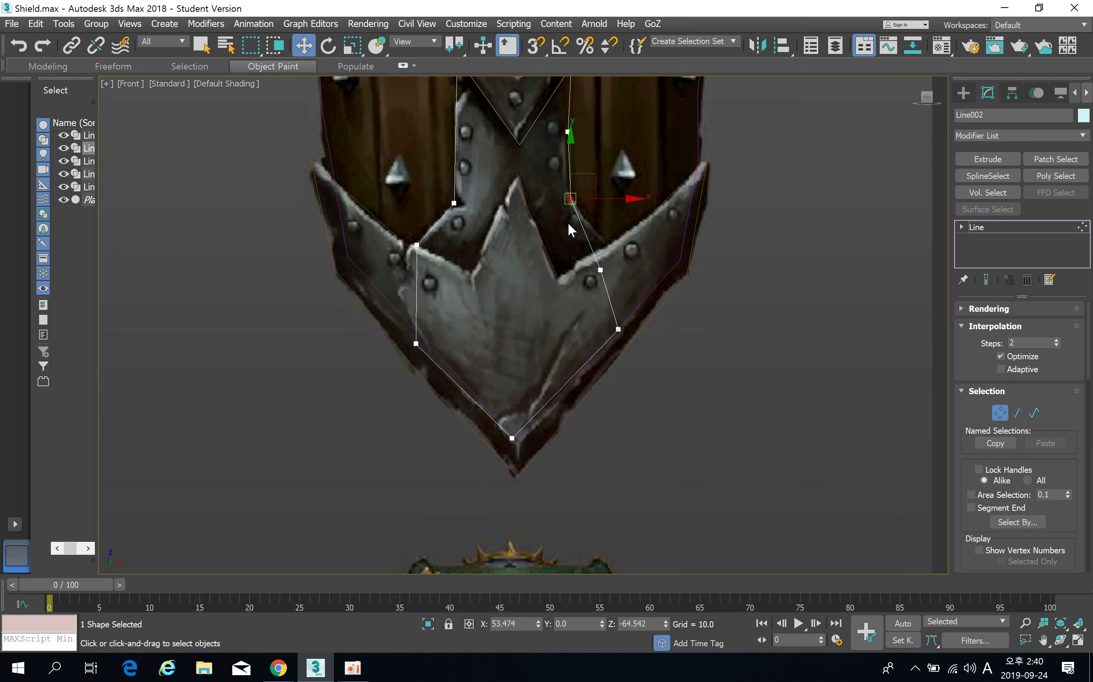
drag(613, 319, 609, 253)
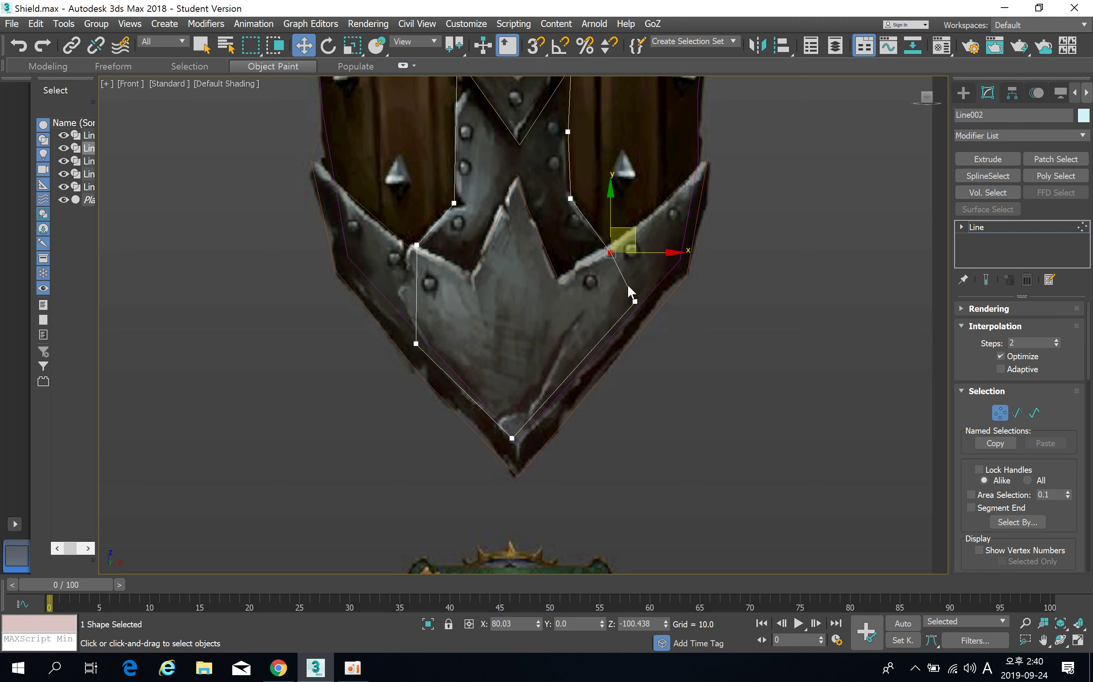
drag(636, 302, 642, 293)
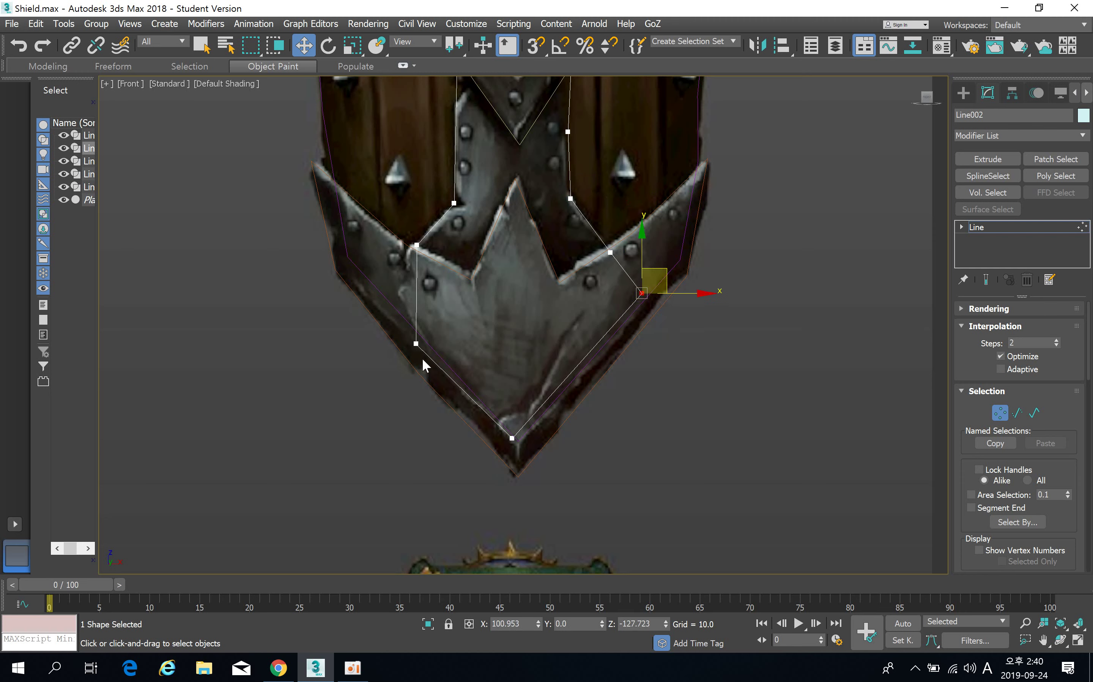
Move the central column's lower-left vertex up and outward to match the right side, and nudge the vertex above it.
drag(418, 346, 374, 296)
click(414, 246)
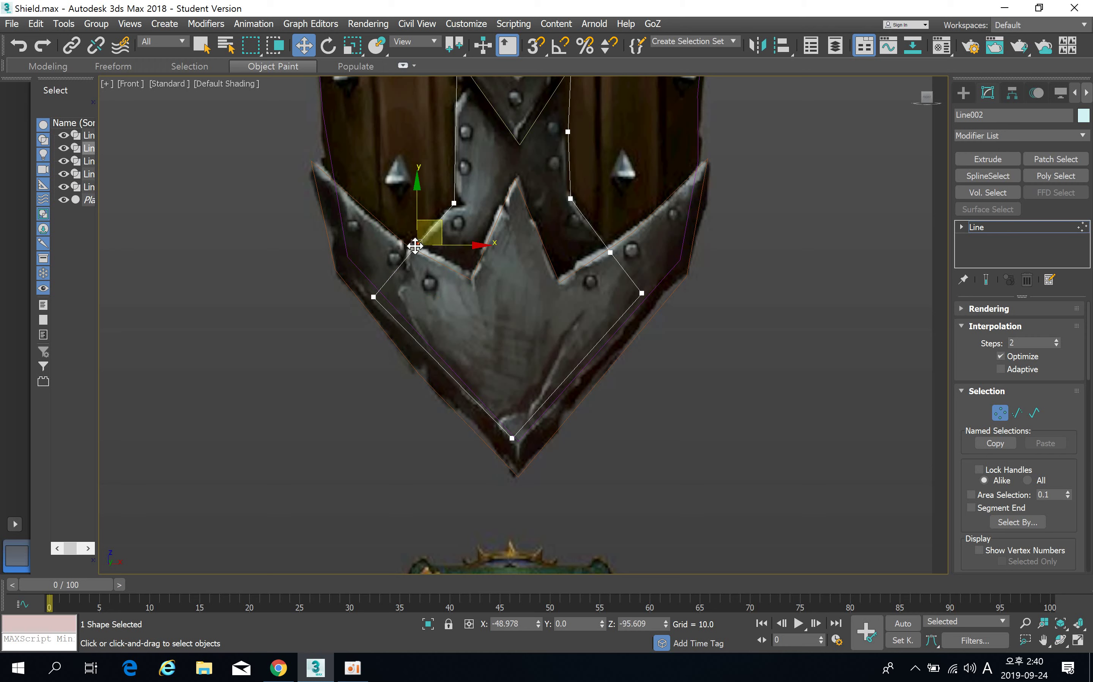
scroll(436, 314, down, 3)
middle_drag(435, 314, 462, 348)
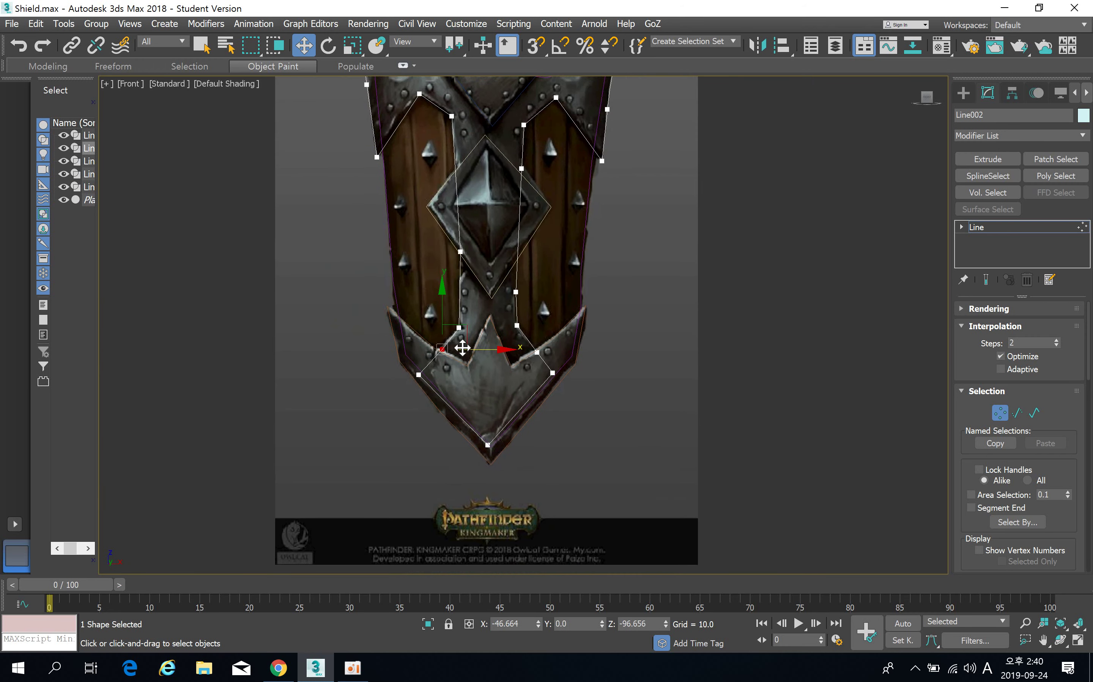
scroll(467, 342, down, 2)
middle_drag(503, 286, 509, 315)
scroll(508, 315, up, 2)
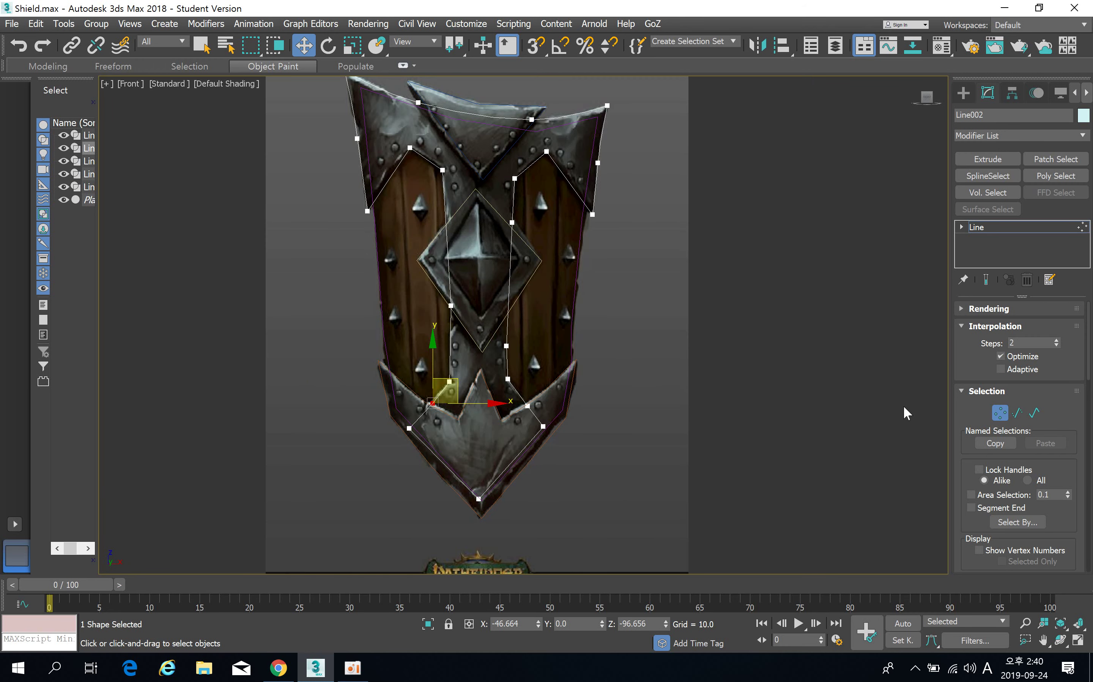
Select the V-shaped top plate's spline and move its bottom and upper-left vertices onto the plate's tips in the reference.
click(1005, 412)
middle_drag(564, 156, 604, 214)
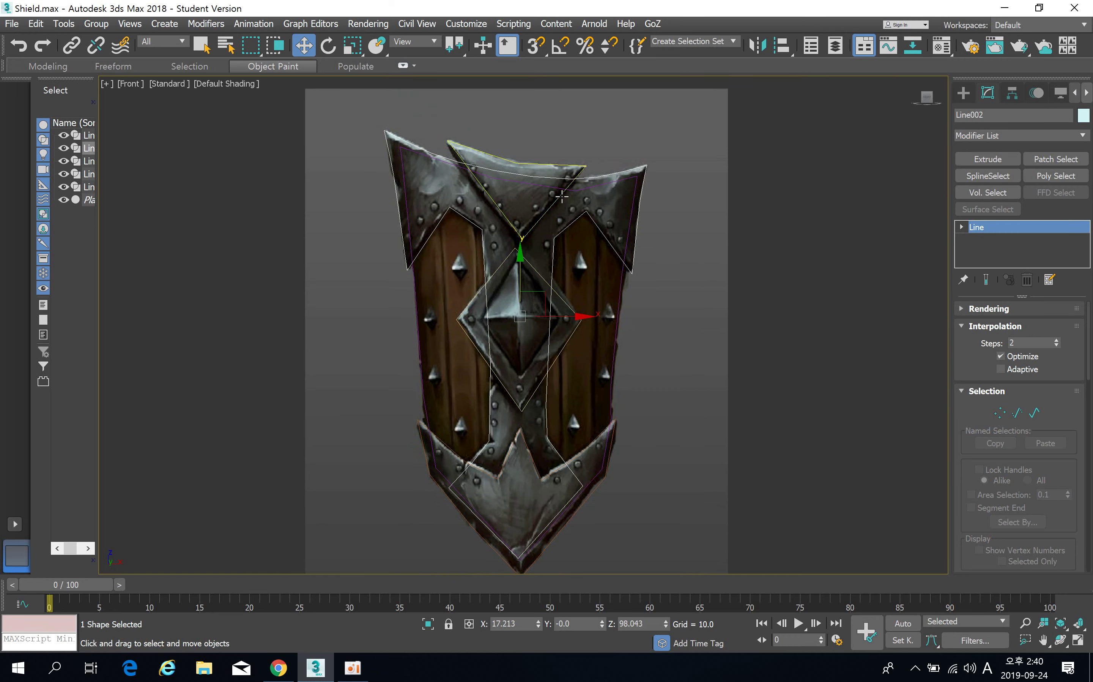
click(561, 197)
scroll(577, 250, up, 3)
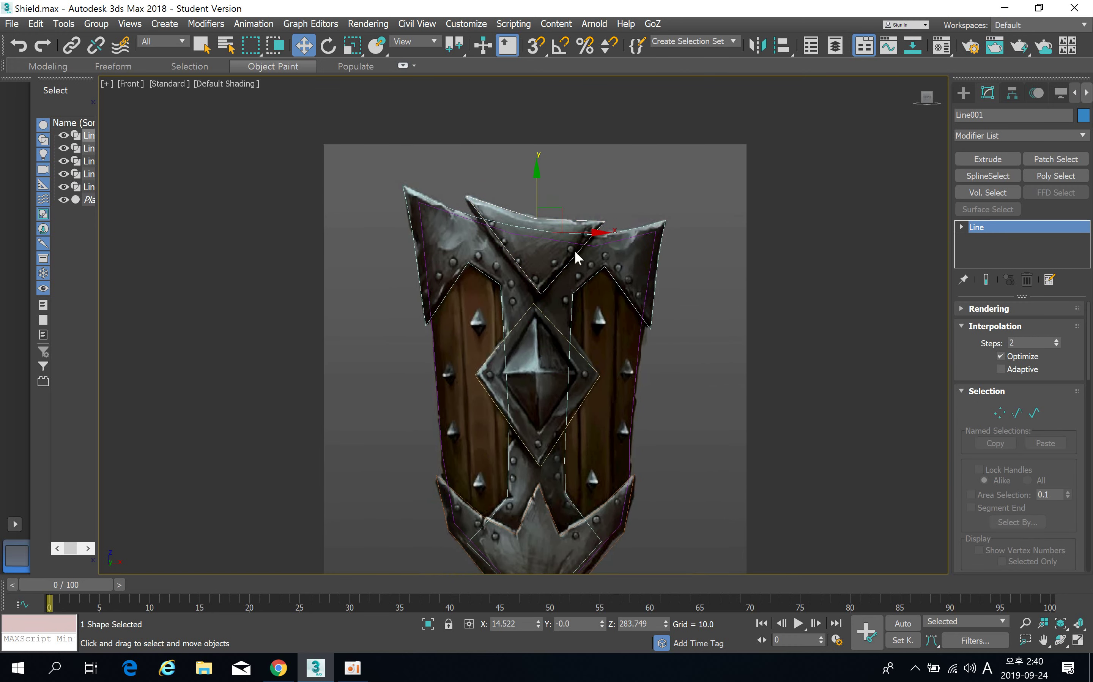
click(962, 228)
click(985, 240)
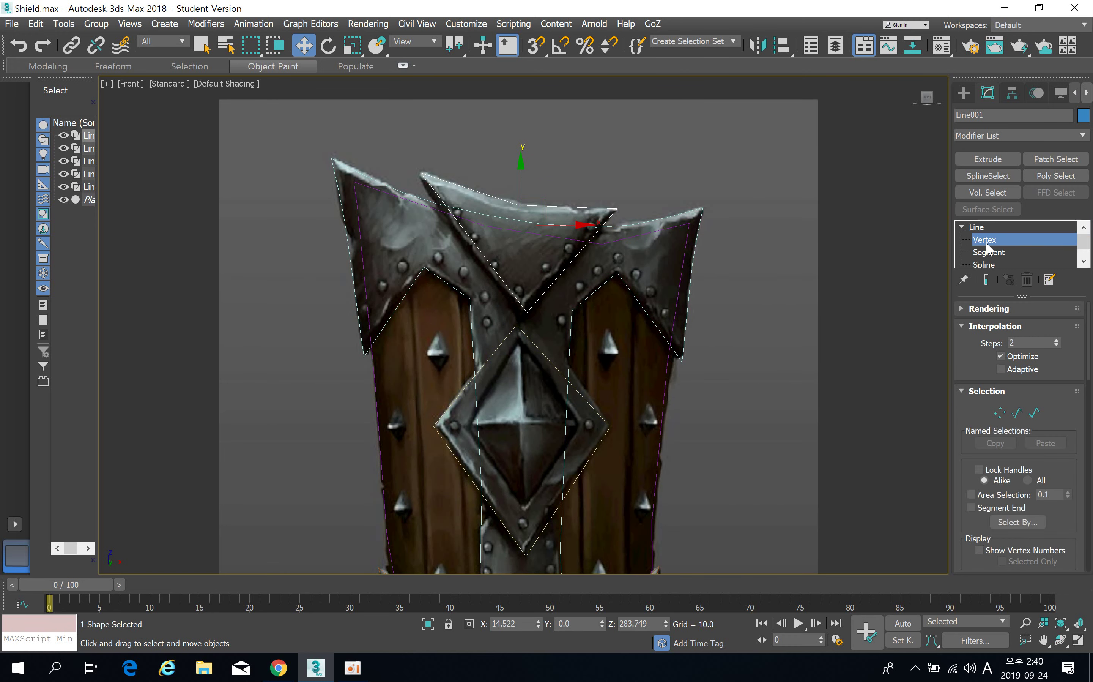
scroll(558, 307, up, 5)
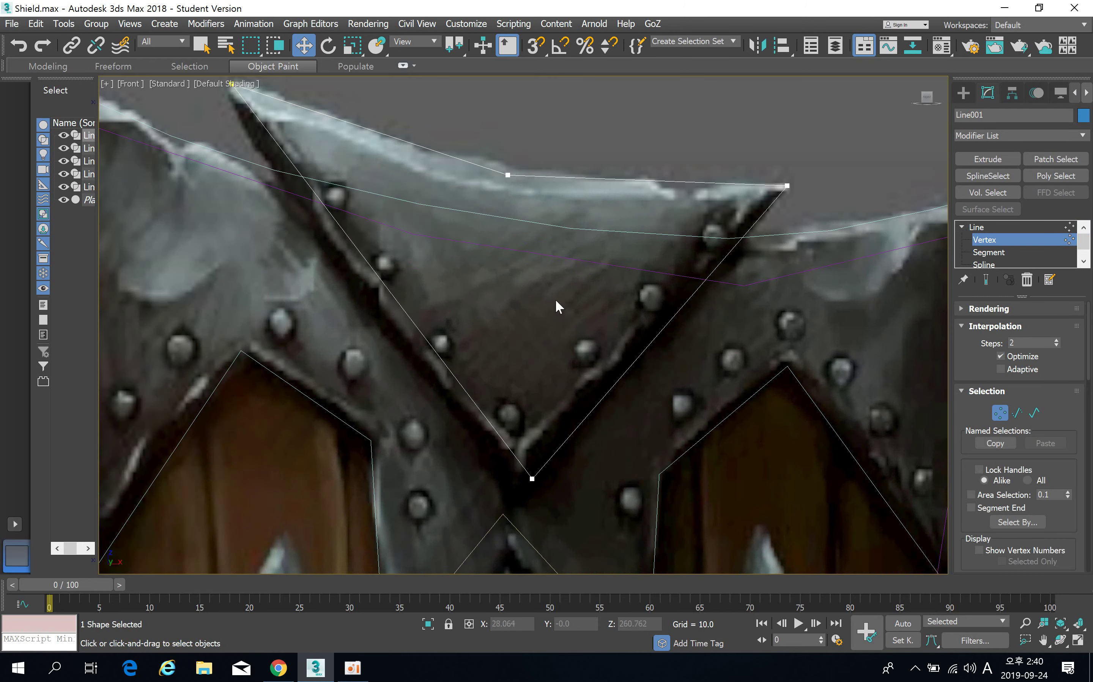
click(527, 479)
drag(520, 481, 517, 494)
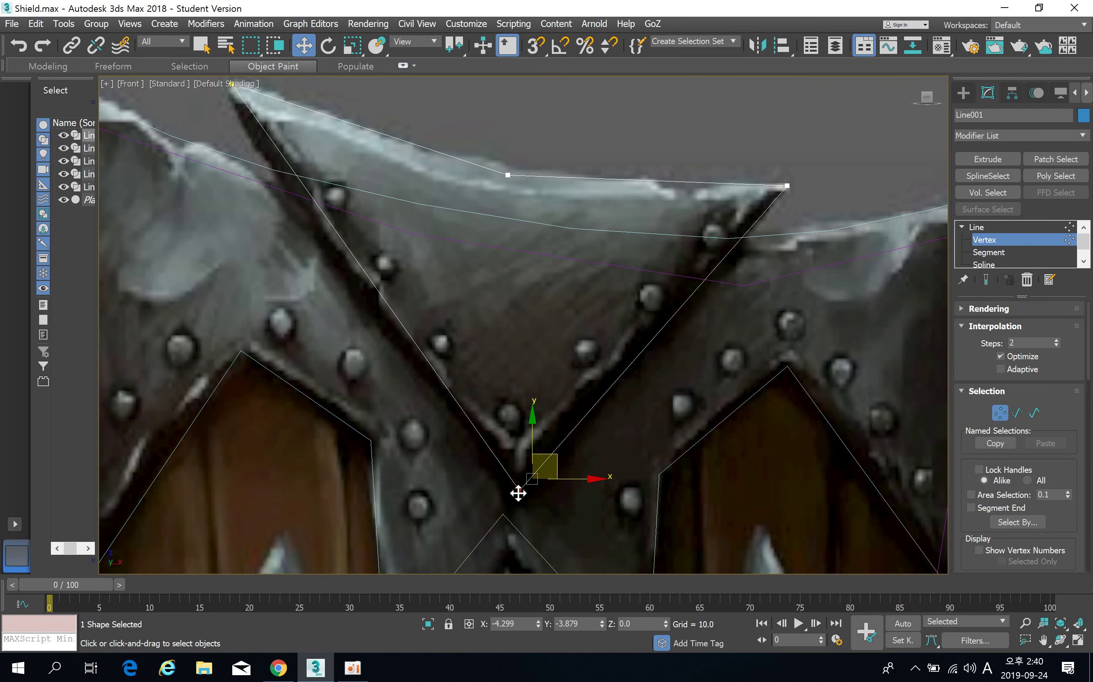
middle_drag(390, 349, 435, 406)
click(274, 141)
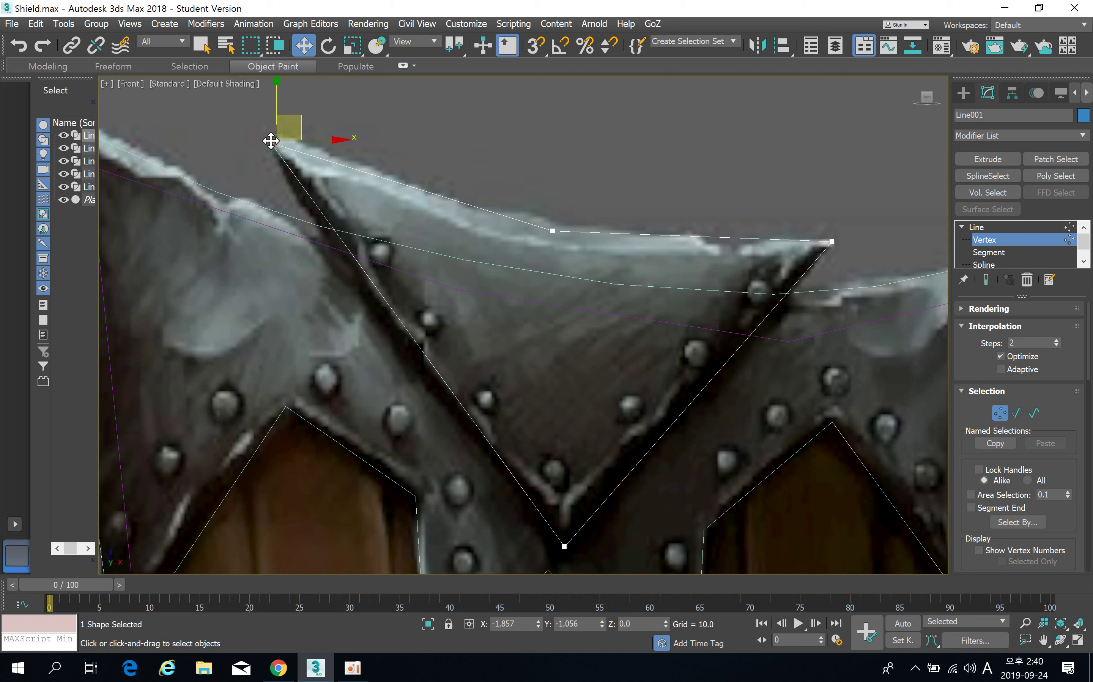
Convert the middle vertex of the V plate's top edge to Bezier and adjust its handle and height to follow the curved edge.
click(554, 231)
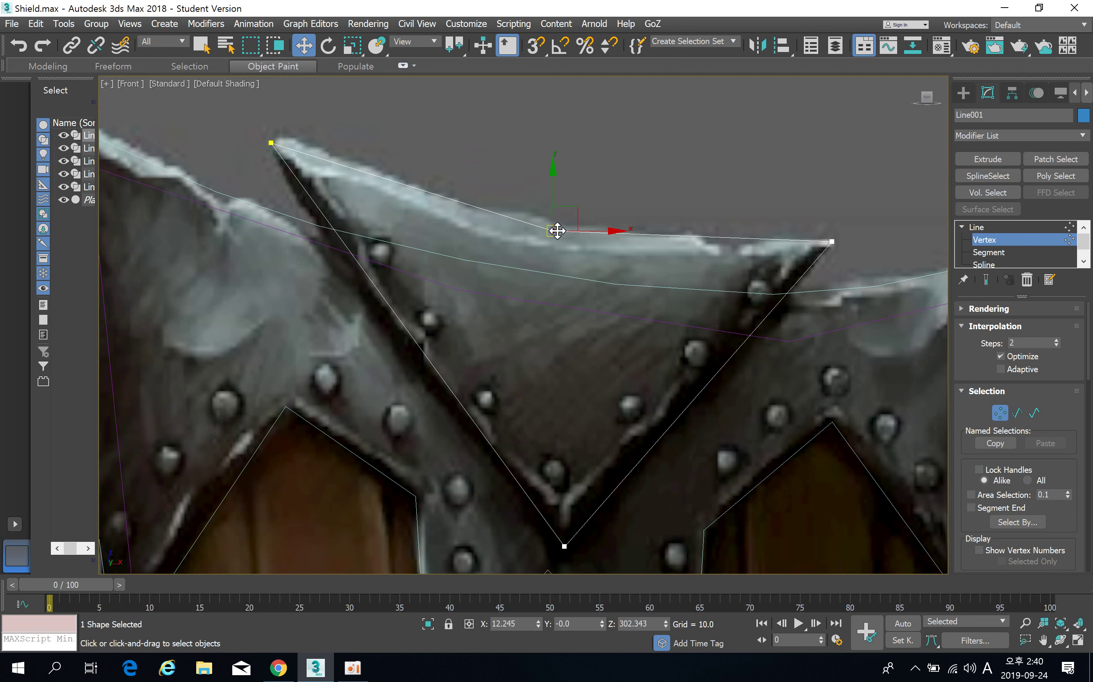
right_click(554, 231)
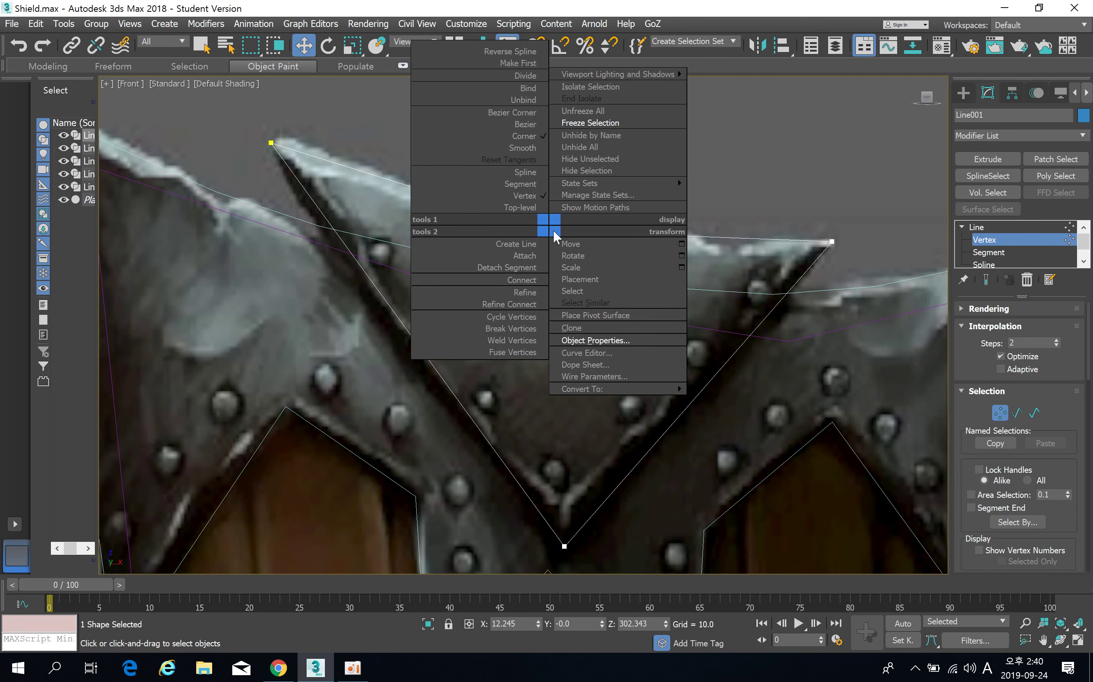
click(537, 131)
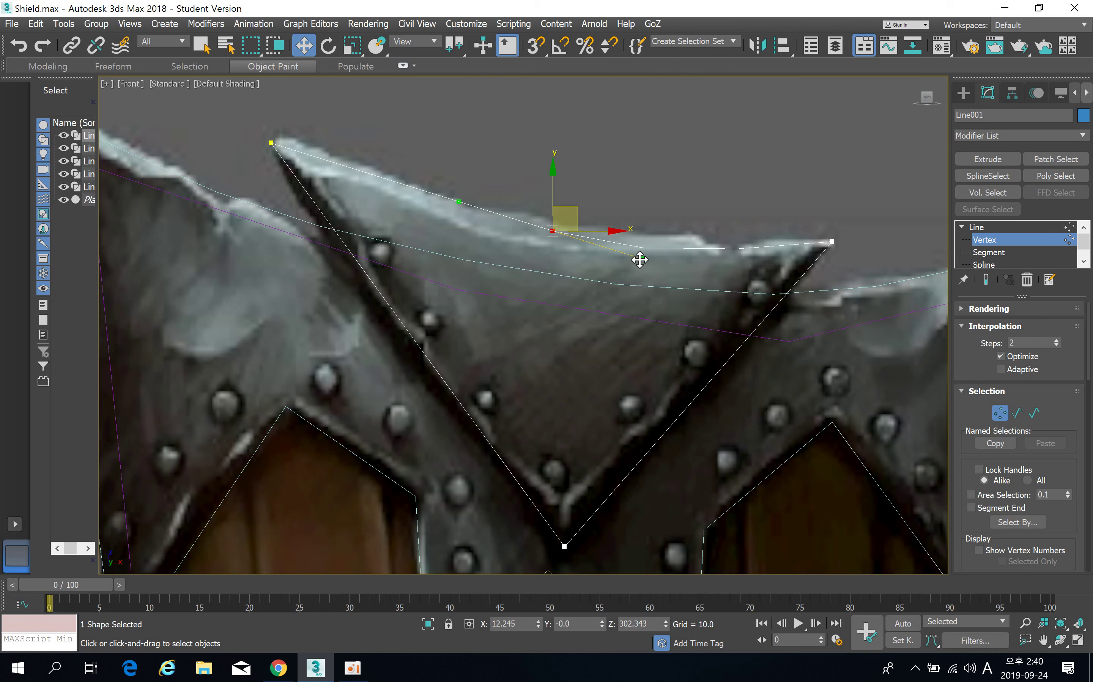
drag(640, 259, 647, 242)
drag(576, 206, 579, 197)
Nudge the V plate spline's upper-left and bottom vertices closer to the tips of the plate.
click(271, 143)
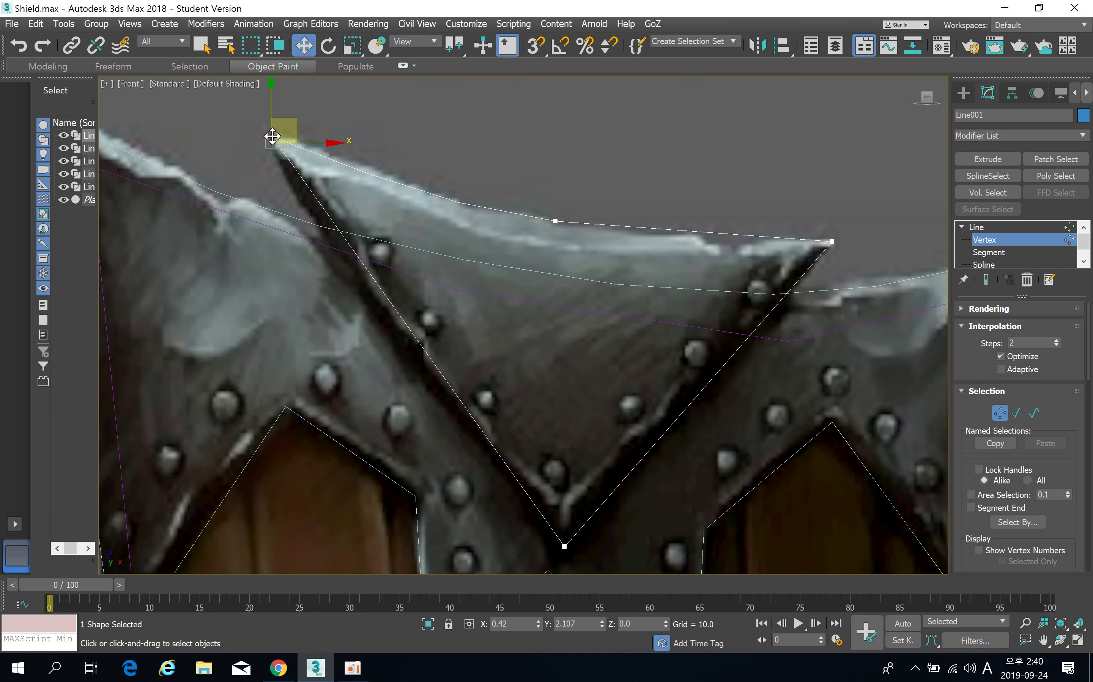
middle_drag(567, 559, 537, 404)
click(535, 394)
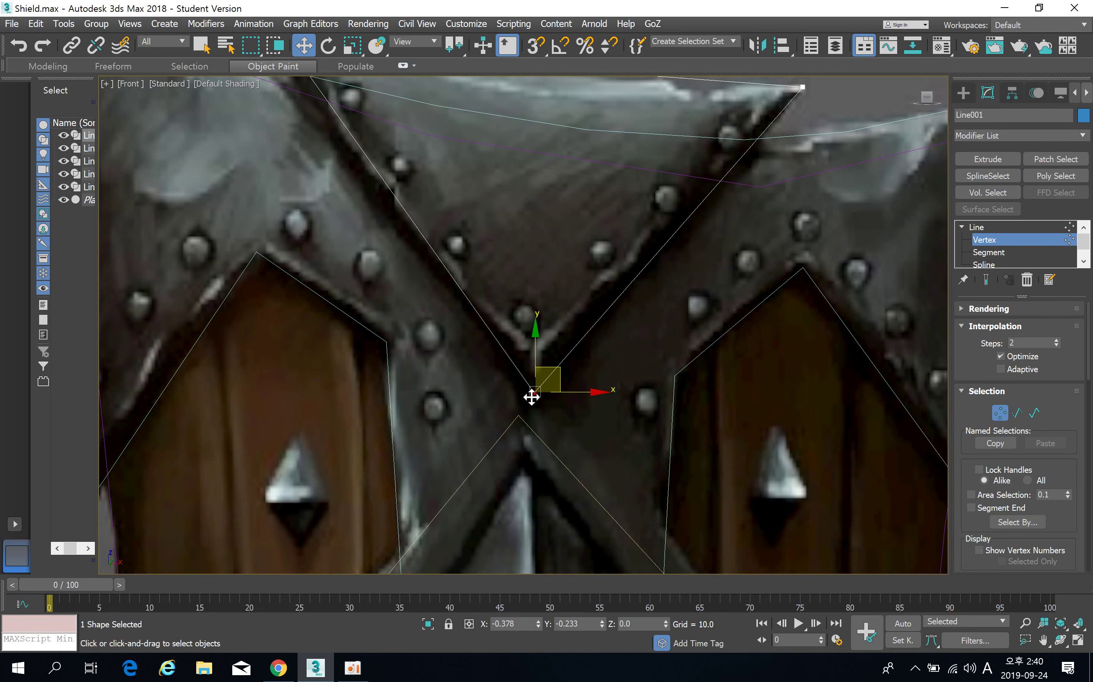
Refine the V plate's left edge with a new vertex, move it outward onto the dark outline, and nudge the upper-left tip outward.
middle_drag(451, 208, 535, 310)
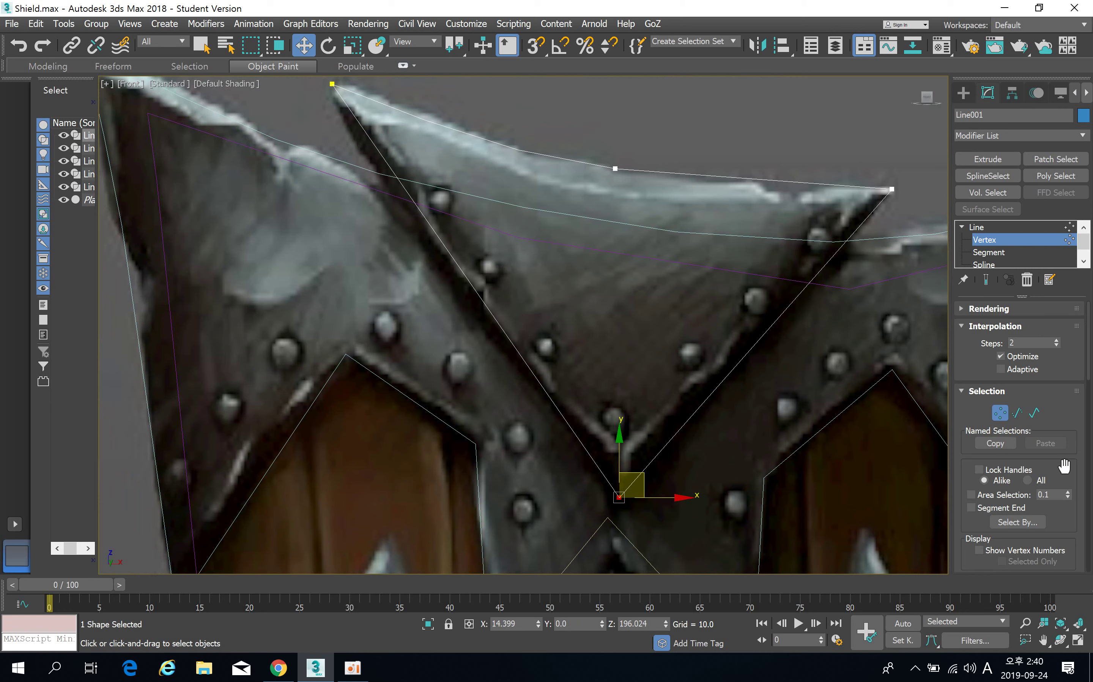
scroll(1029, 387, down, 5)
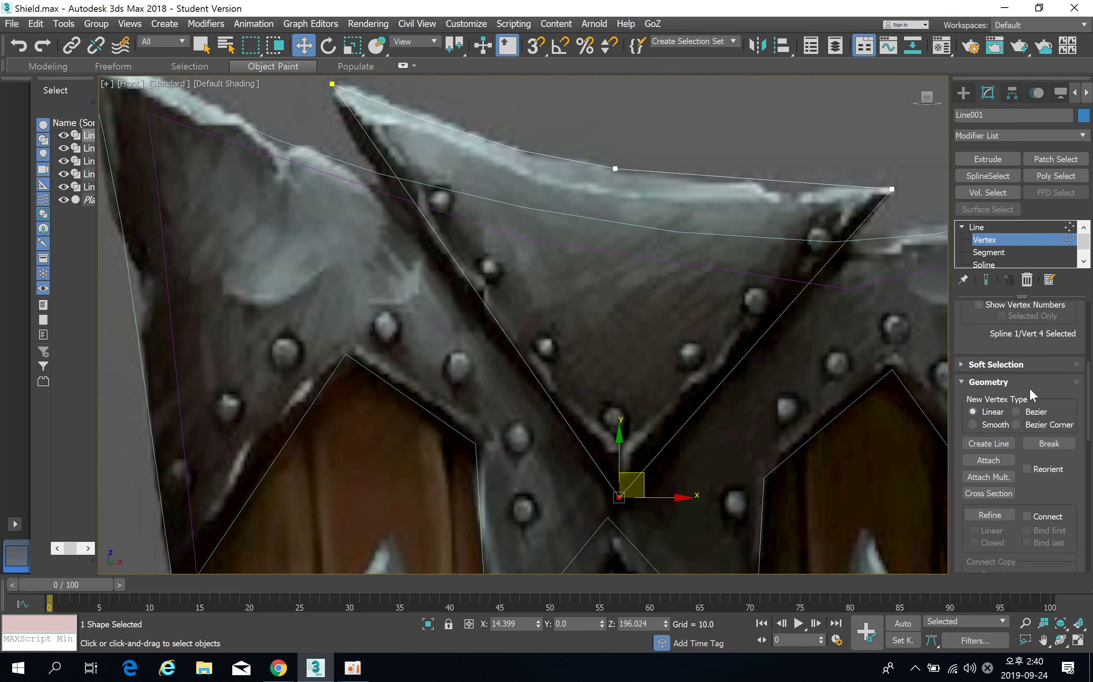
click(1000, 518)
click(482, 297)
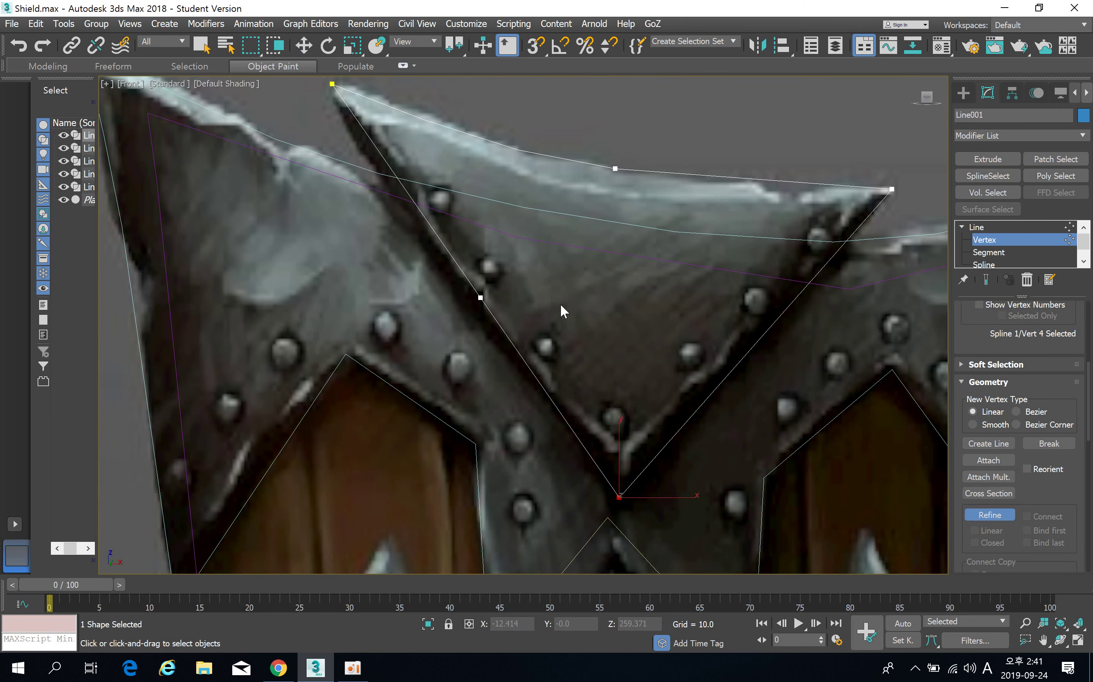
right_click(424, 223)
drag(479, 299, 466, 305)
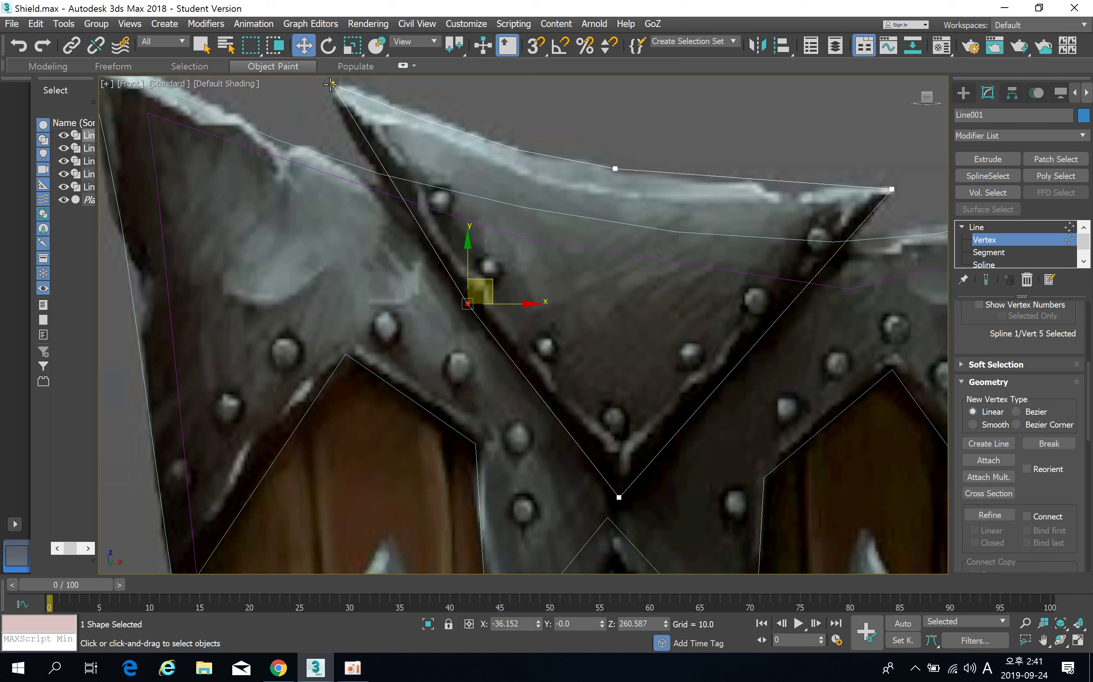
click(333, 85)
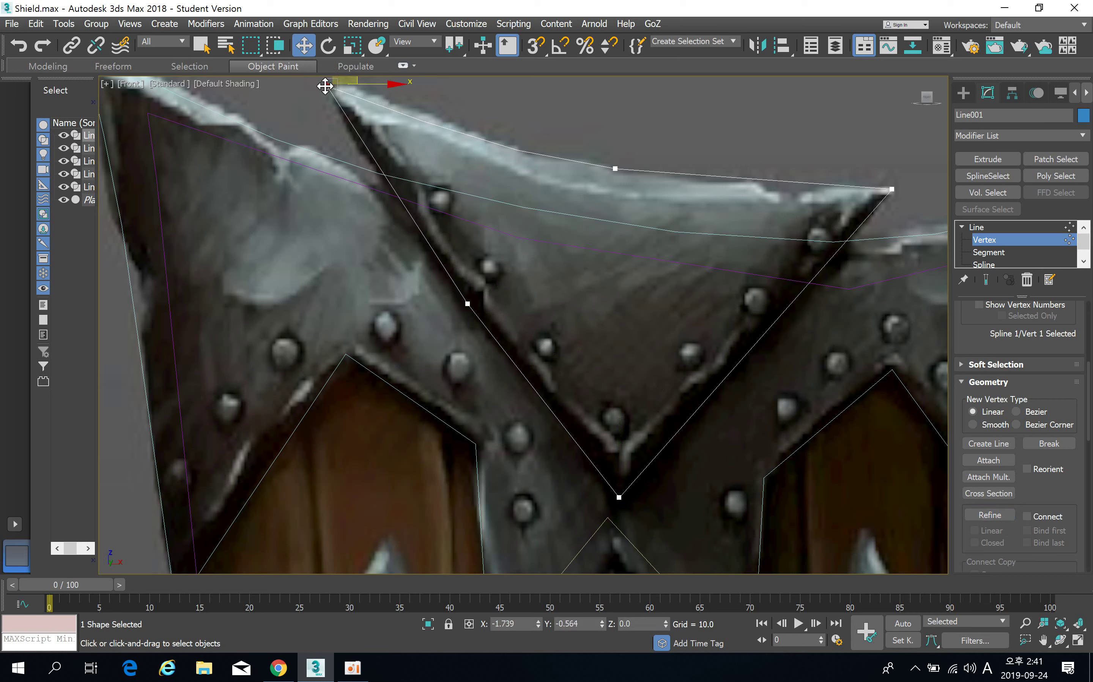
click(465, 304)
Refine the V plate's right edge with a new vertex and nudge it outward along the reference outline.
middle_drag(760, 359, 741, 314)
click(987, 517)
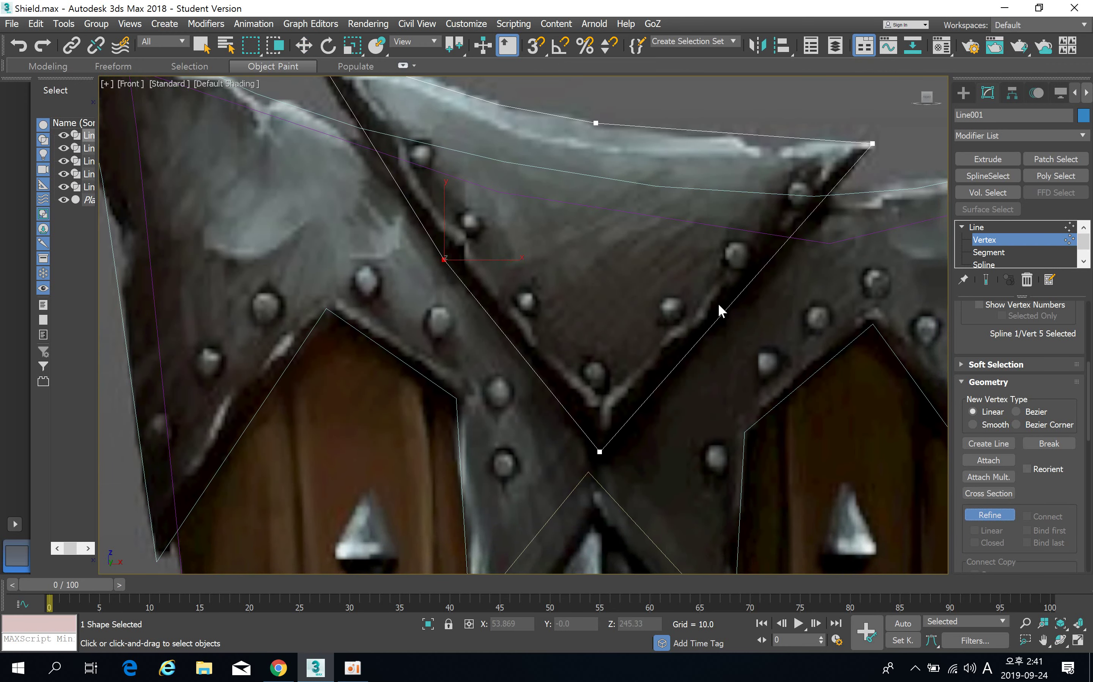
click(729, 306)
click(304, 45)
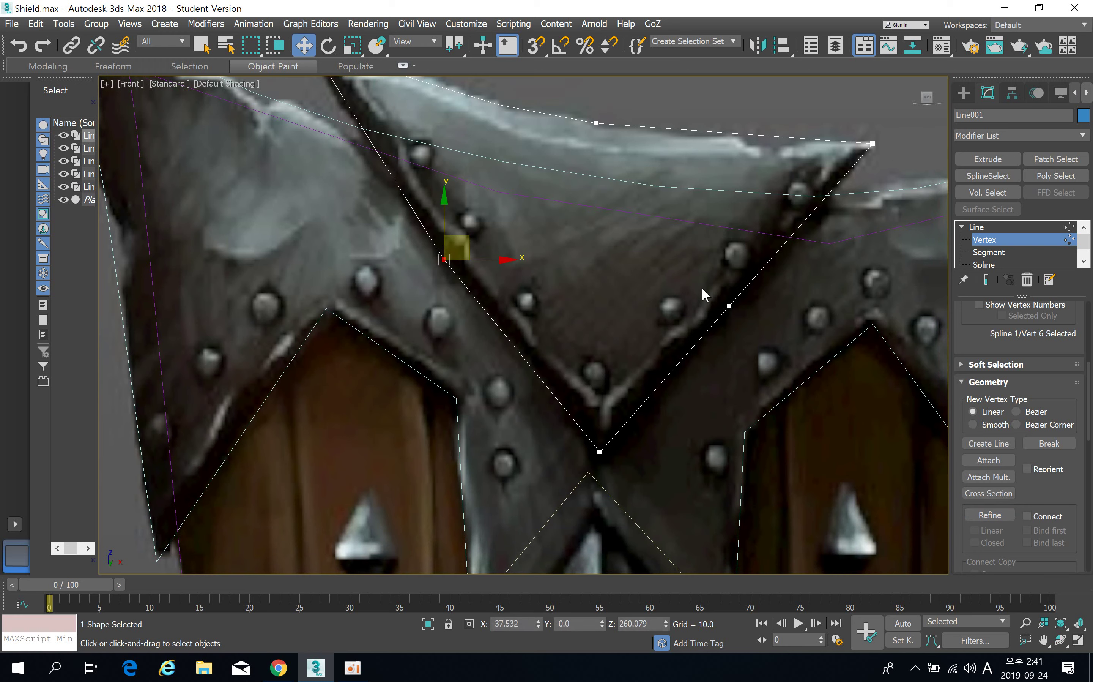
click(729, 307)
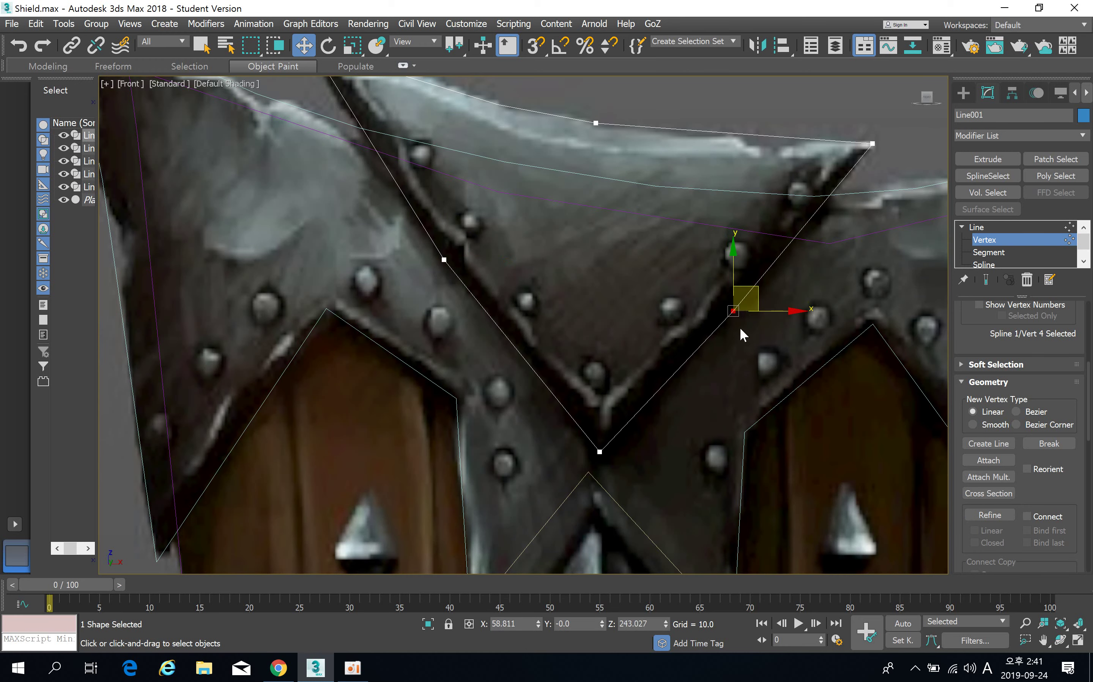
Select the central diamond plate's spline and raise its top vertex slightly to the right, near the V plate's tip.
scroll(730, 311, down, 3)
middle_drag(744, 322, 707, 216)
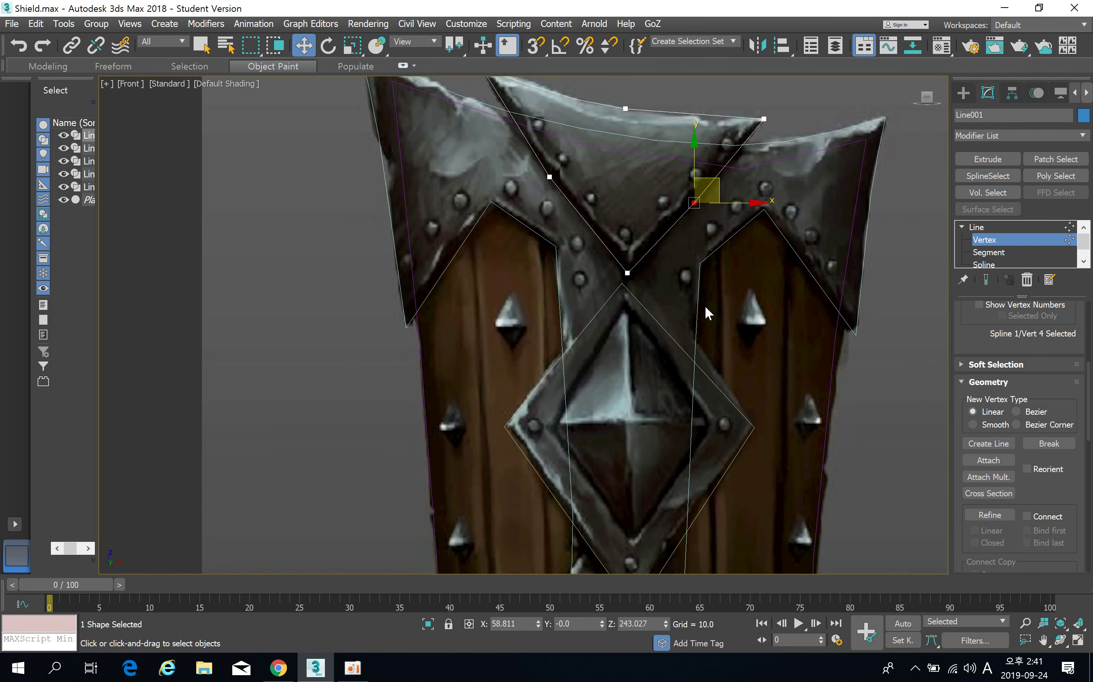
middle_drag(653, 305, 689, 228)
scroll(687, 226, down, 3)
middle_drag(694, 316, 696, 262)
scroll(696, 261, up, 5)
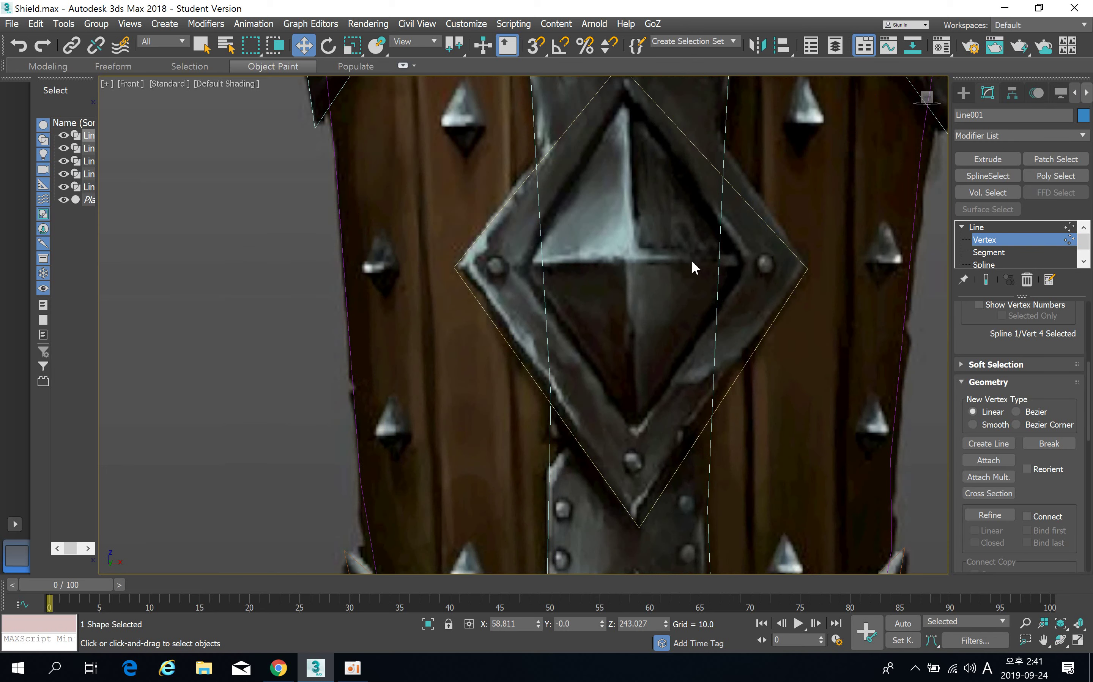
middle_drag(504, 289, 530, 360)
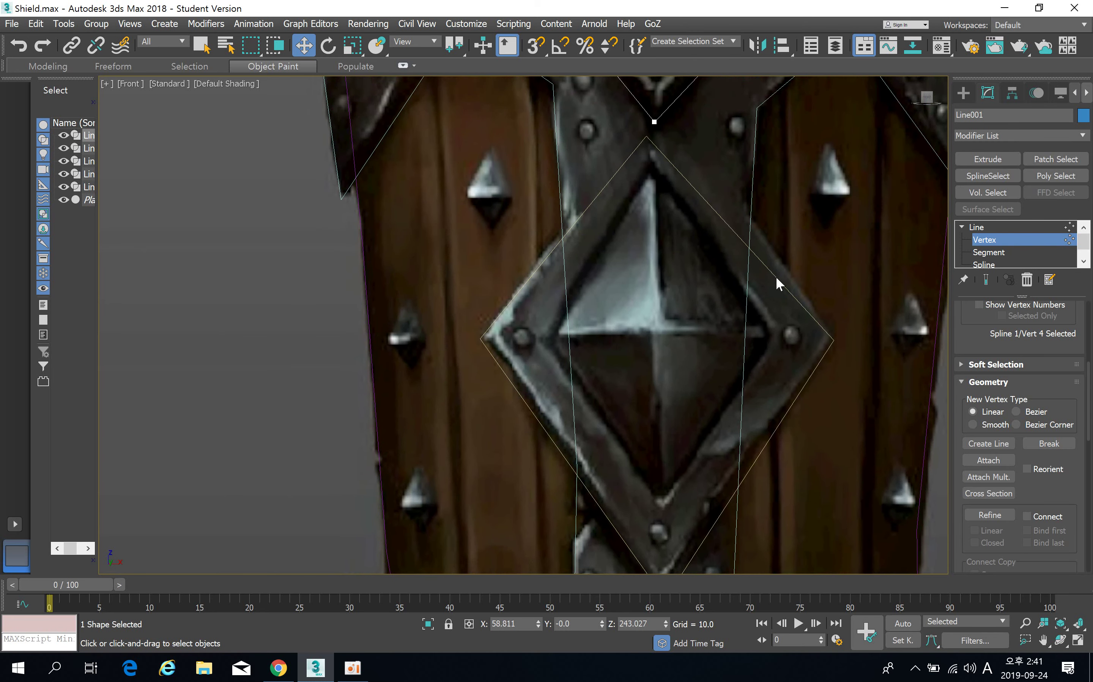
click(969, 226)
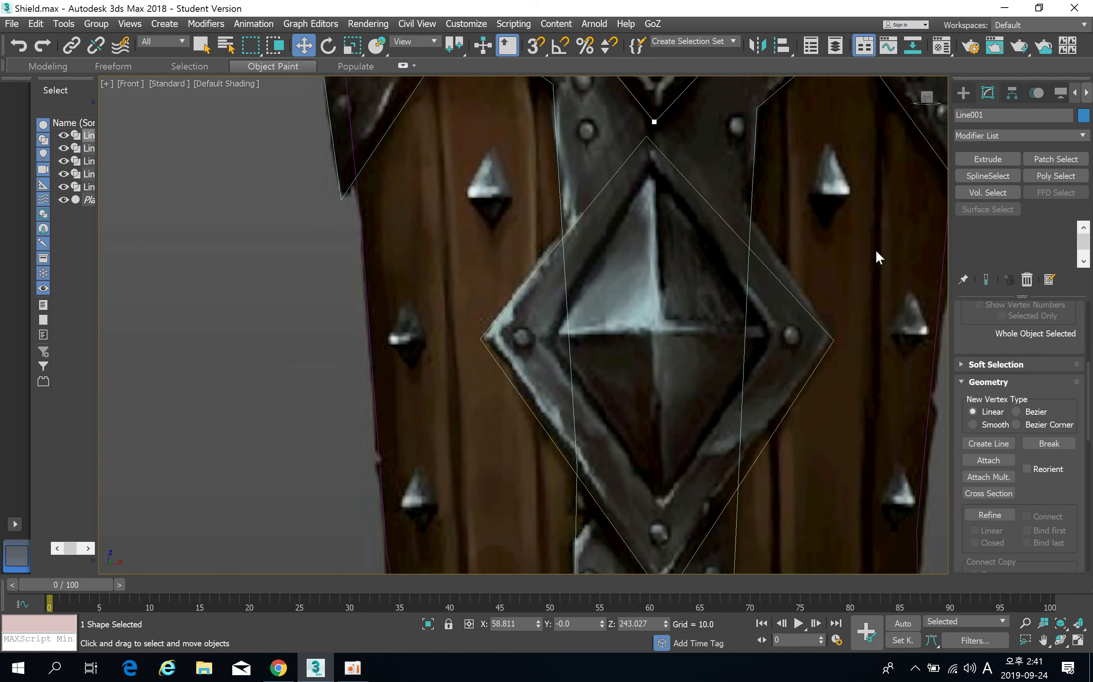
click(770, 270)
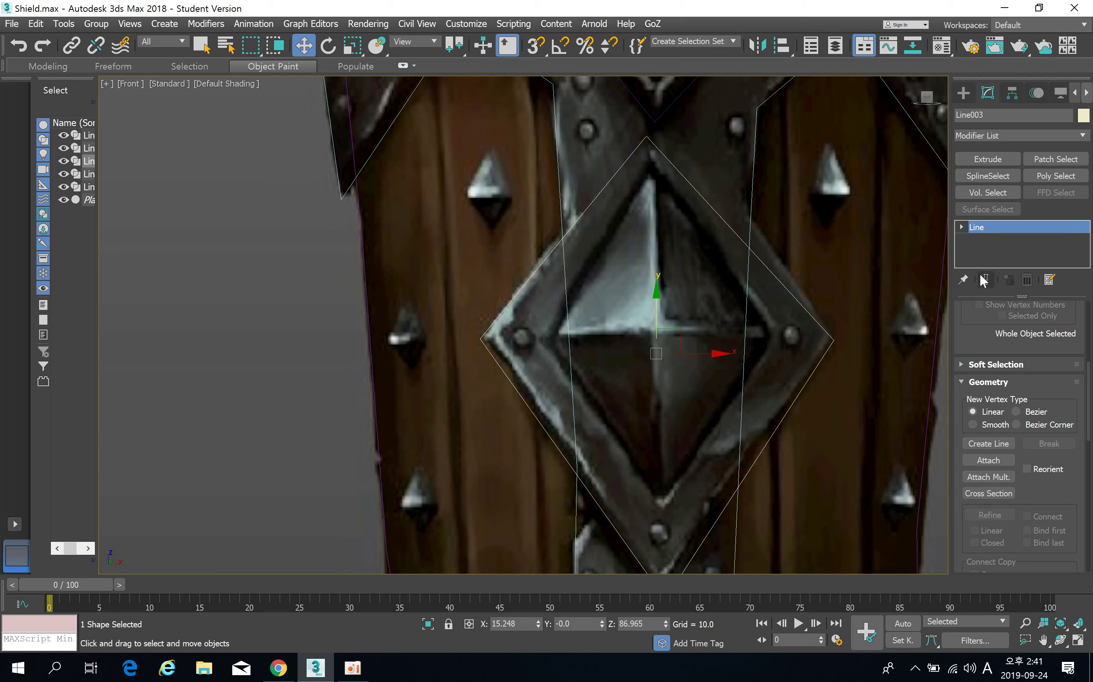
click(963, 228)
click(984, 240)
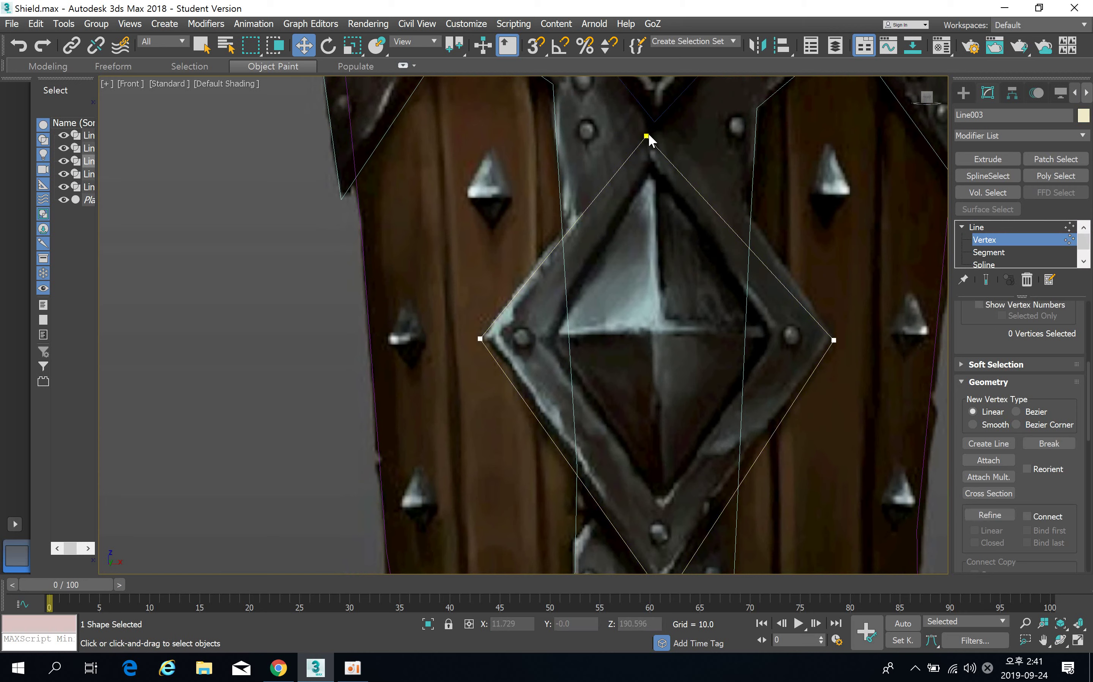
click(648, 136)
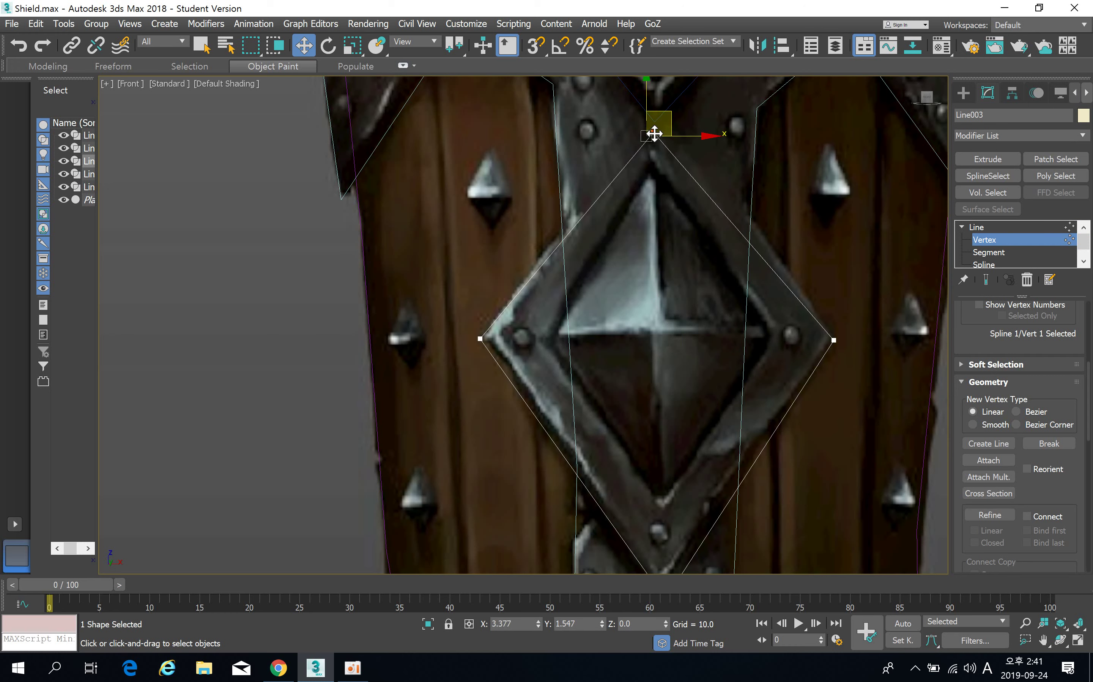
drag(652, 124, 653, 123)
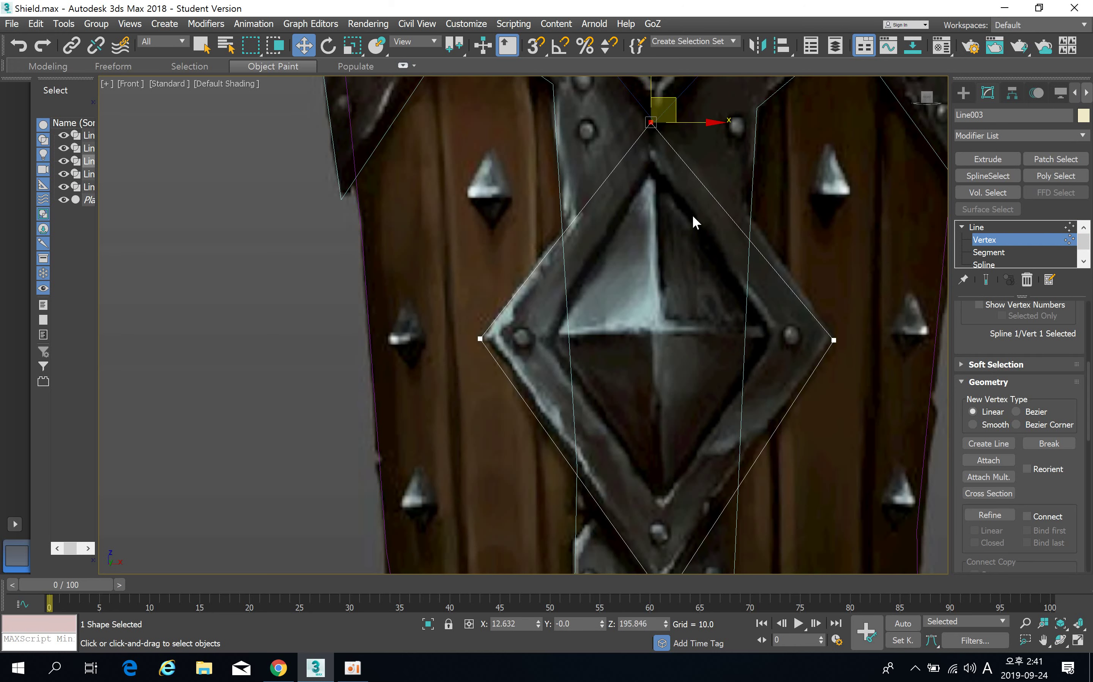
middle_drag(695, 137, 693, 215)
drag(674, 173, 673, 169)
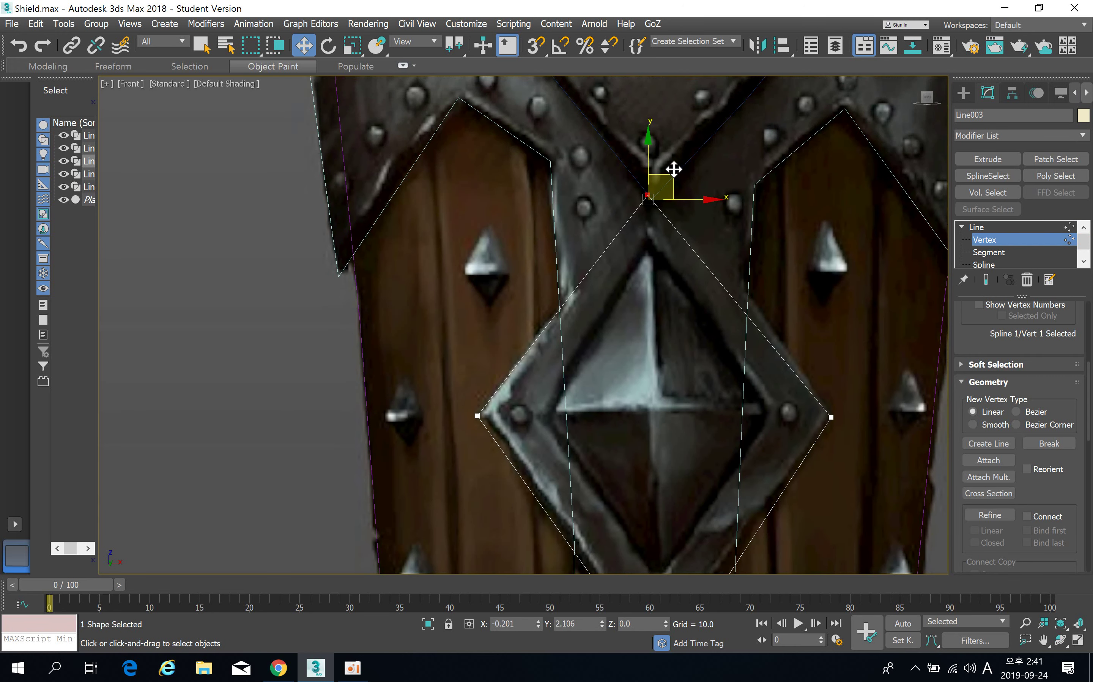
Fine-tune the diamond spline's left, right and bottom vertices against the plate's corners.
click(476, 415)
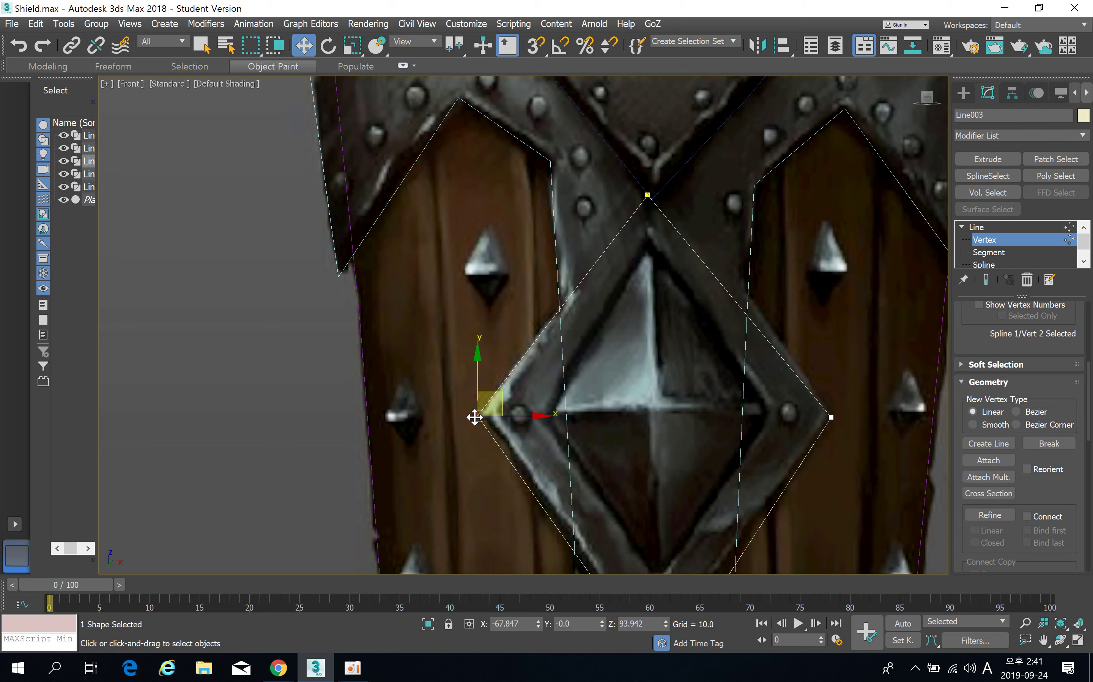
click(831, 417)
middle_drag(830, 418, 814, 141)
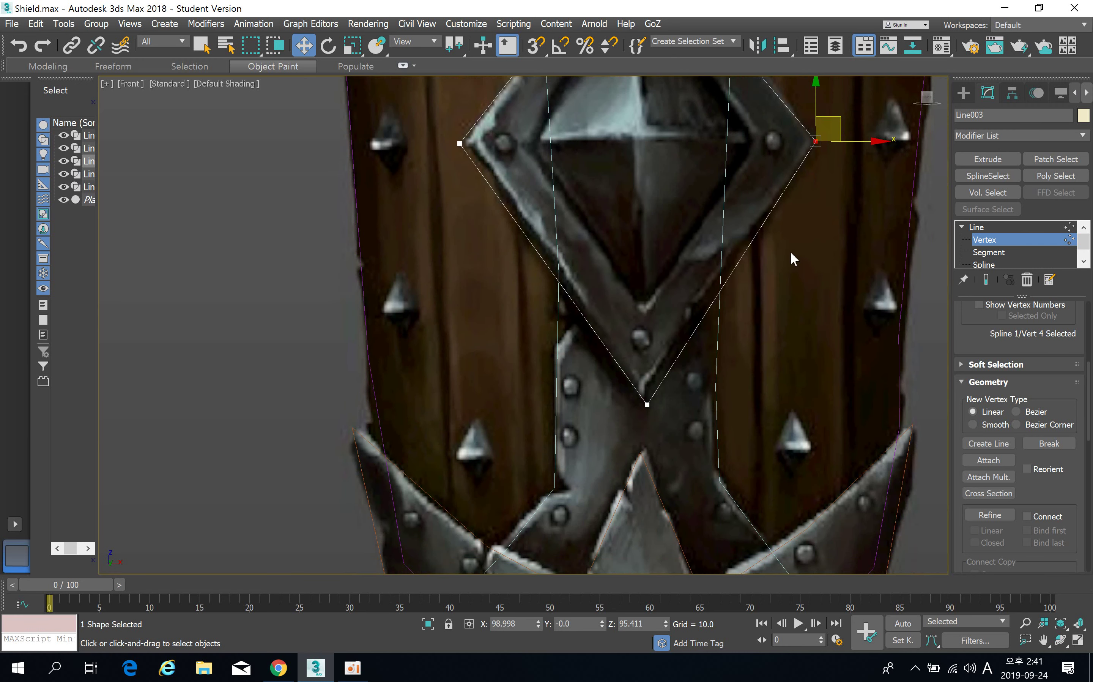
click(646, 404)
Examine how the splines around the pointed bottom plate line up with the reference image.
scroll(645, 403, down, 5)
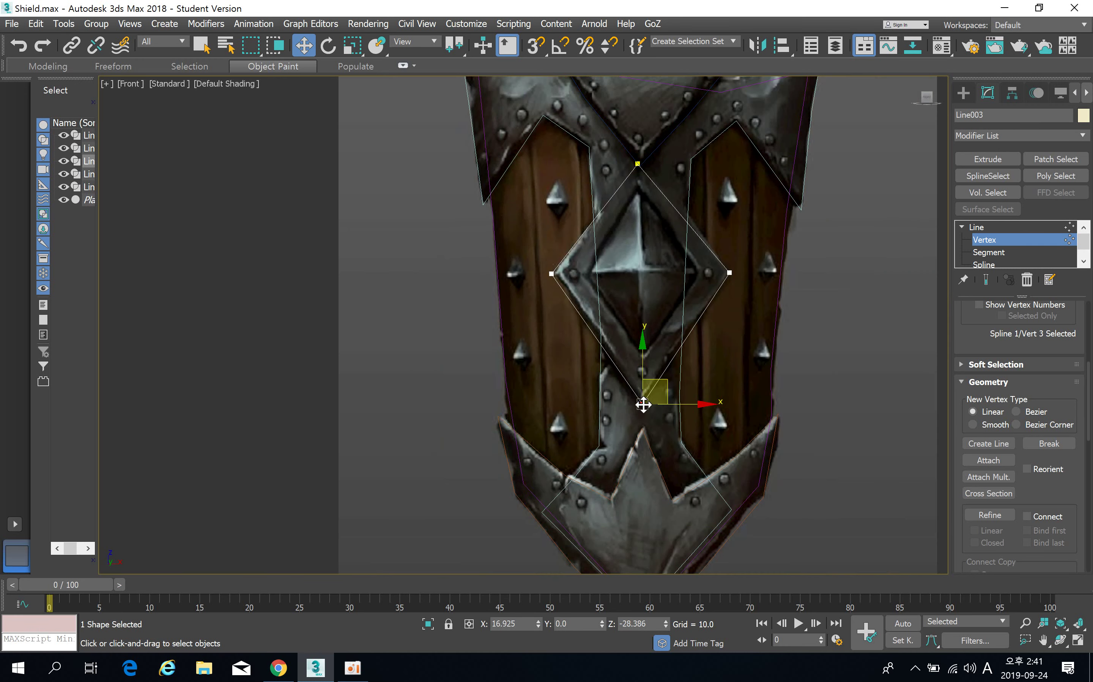
middle_drag(645, 403, 720, 369)
scroll(717, 383, down, 3)
scroll(703, 411, up, 6)
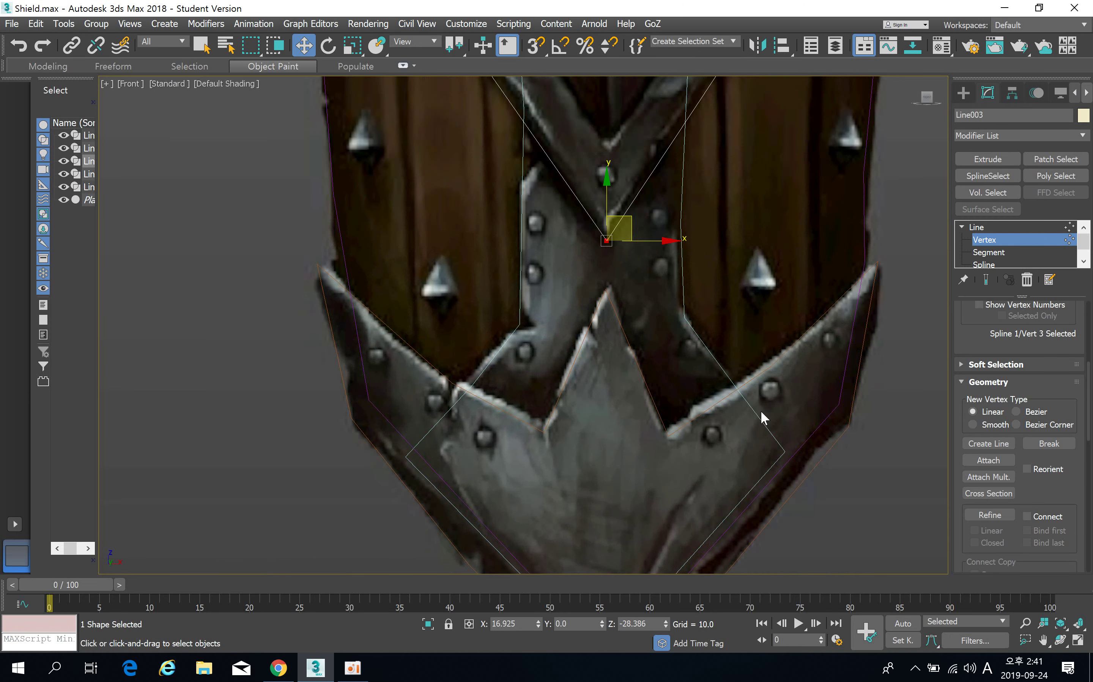
scroll(731, 247, down, 3)
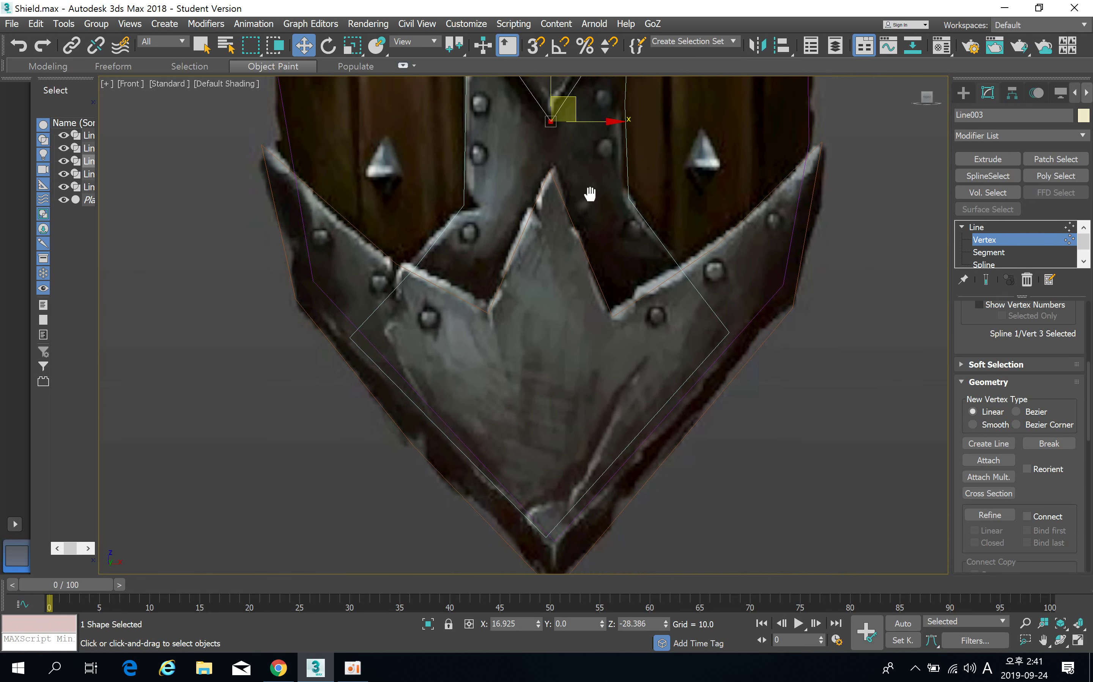
scroll(531, 185, up, 3)
scroll(557, 202, up, 3)
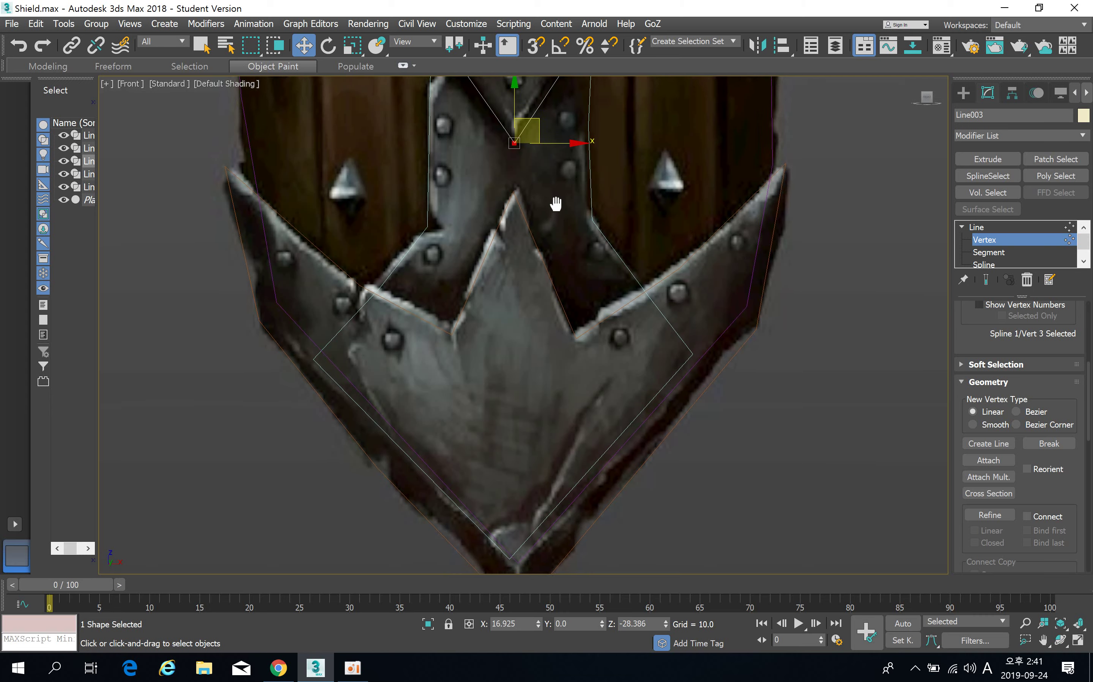
scroll(478, 221, down, 3)
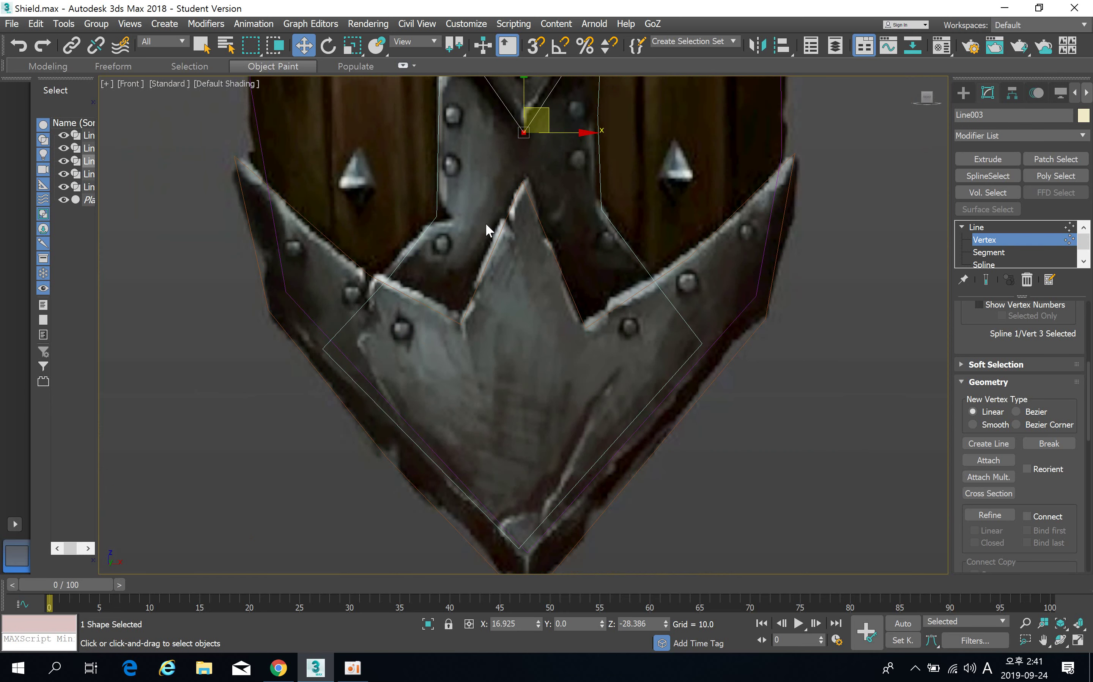
Select the bottom plate's spline and nudge its central peak vertex and right notch vertex onto the reference edge.
click(977, 226)
click(559, 273)
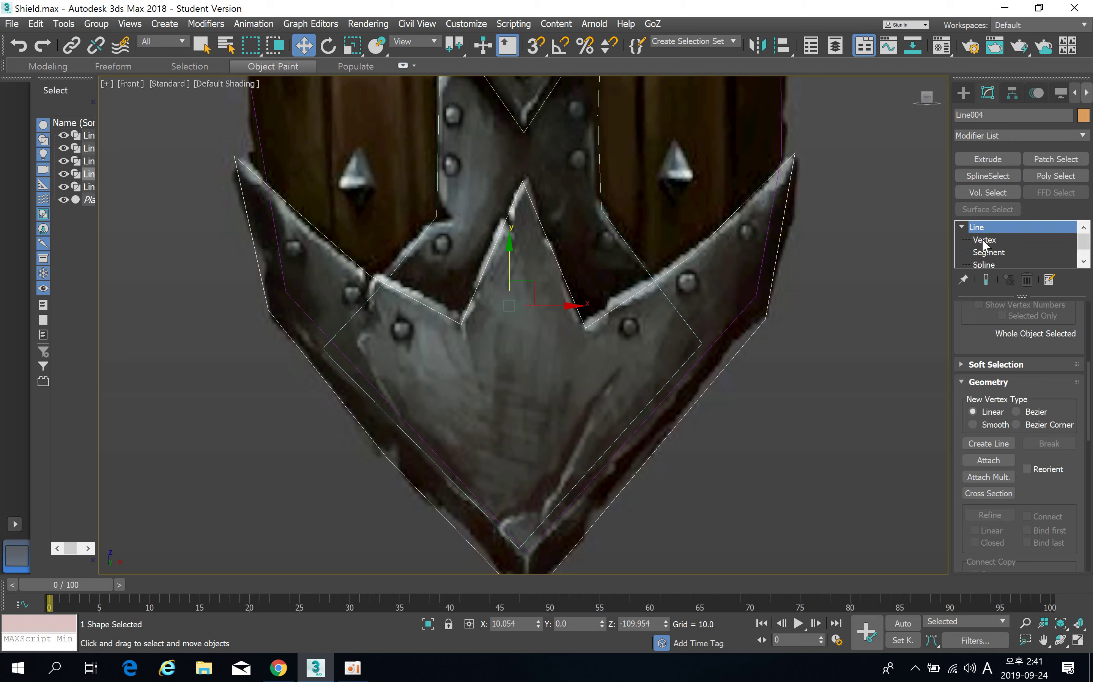
click(983, 239)
click(522, 178)
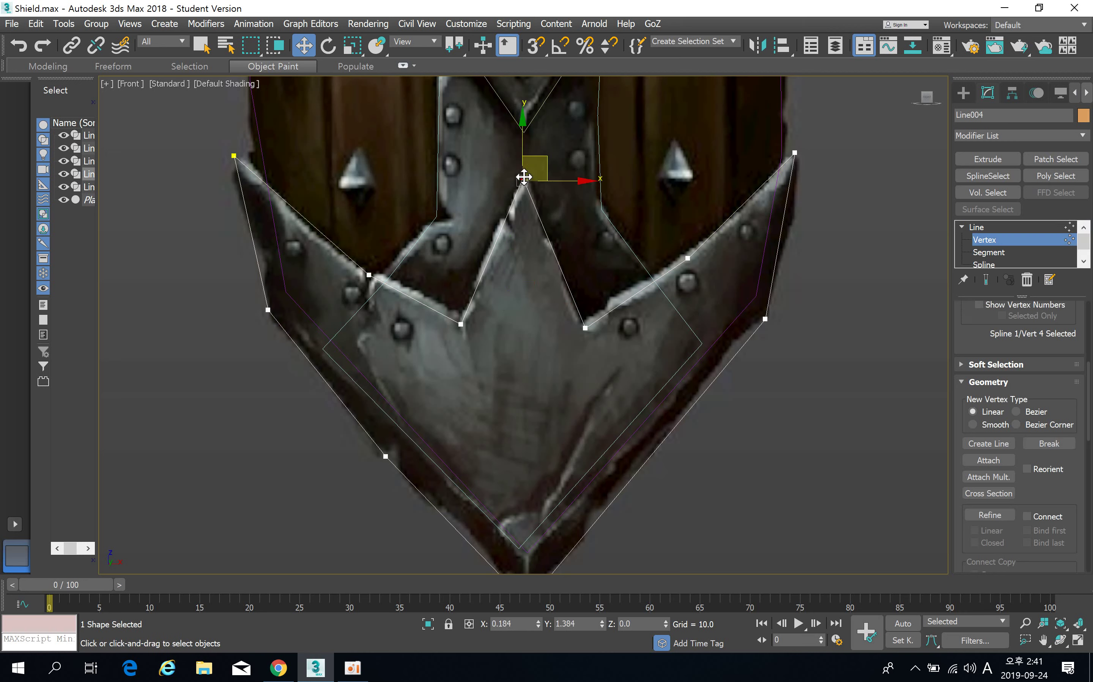
click(585, 326)
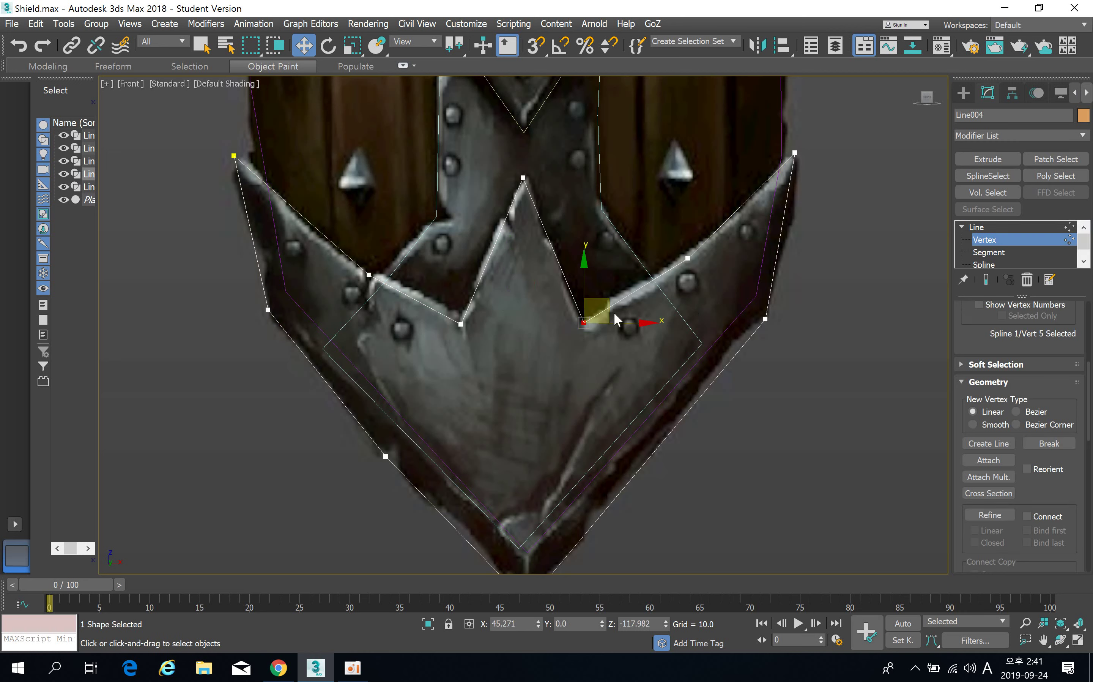
Convert the vertex on the bottom plate's upper right edge to Bezier and curve the edge along the reference.
click(687, 257)
right_click(688, 255)
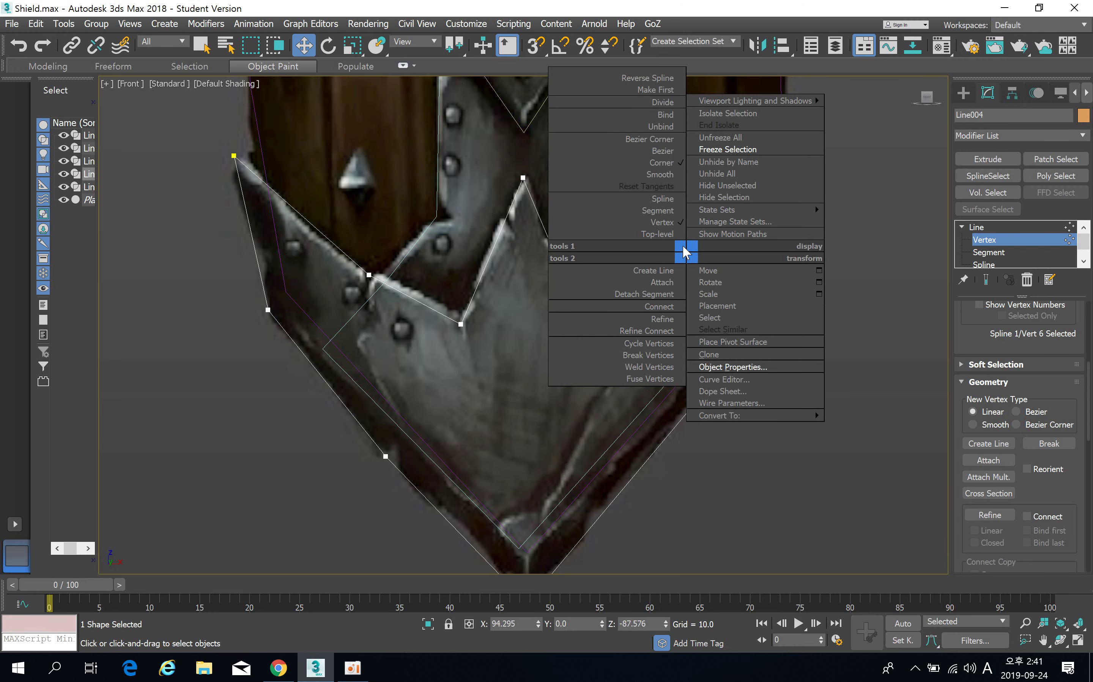
click(667, 151)
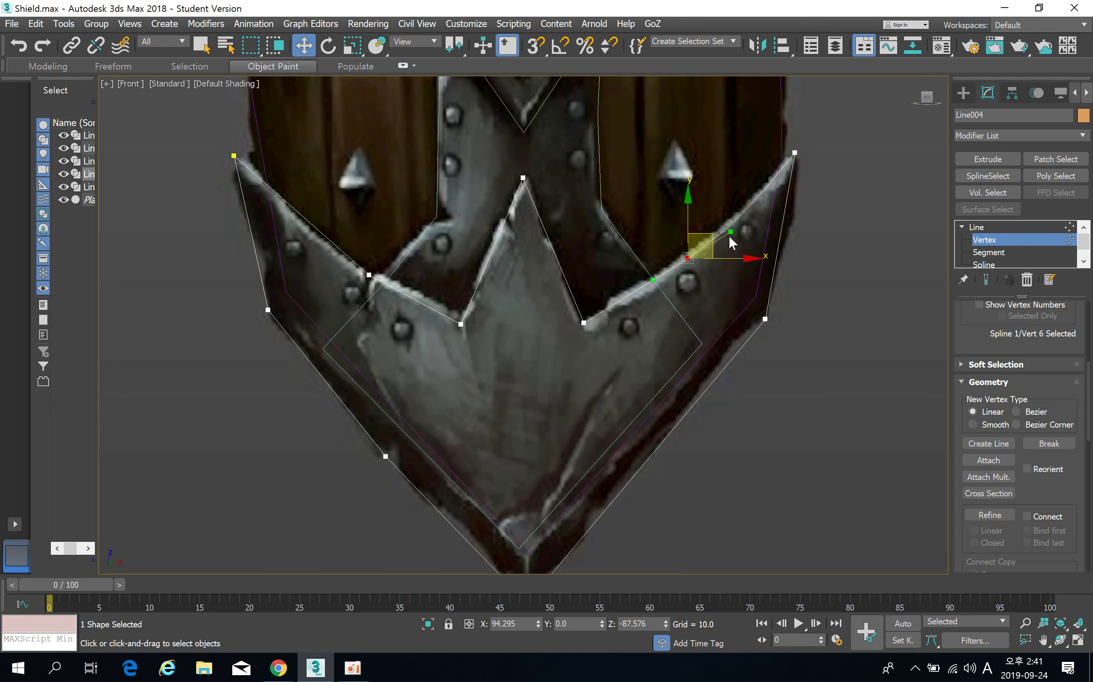
drag(731, 231, 708, 230)
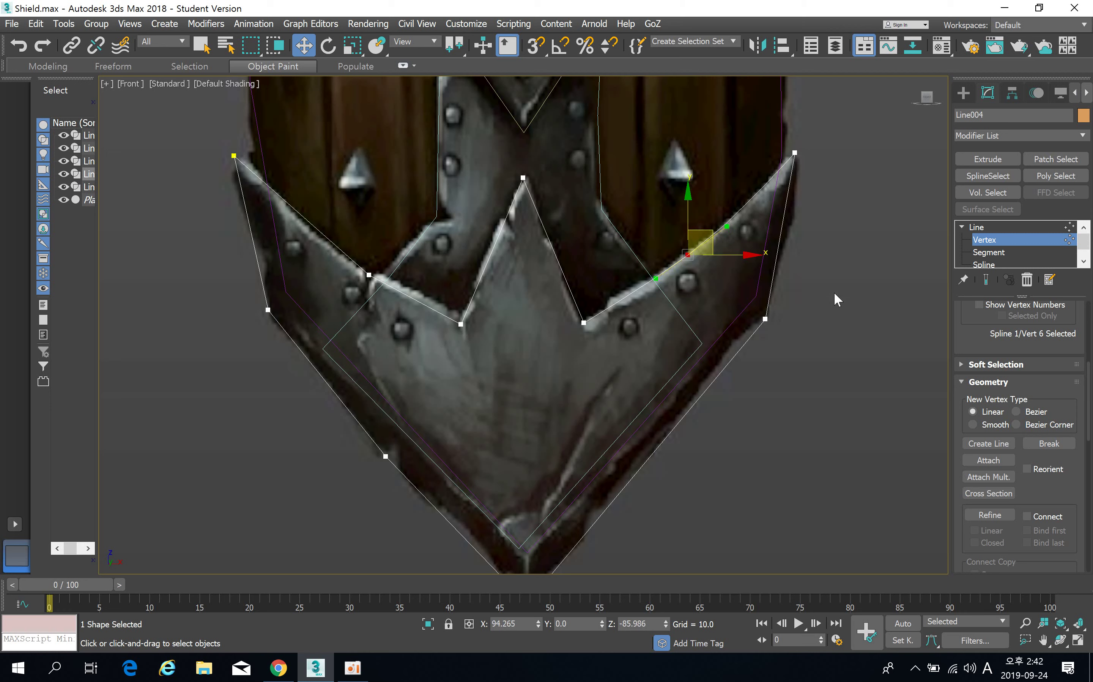
Nudge the bottom plate's right corner vertex and refine the edge above it with a new vertex moved slightly outward.
click(765, 319)
drag(764, 317, 793, 292)
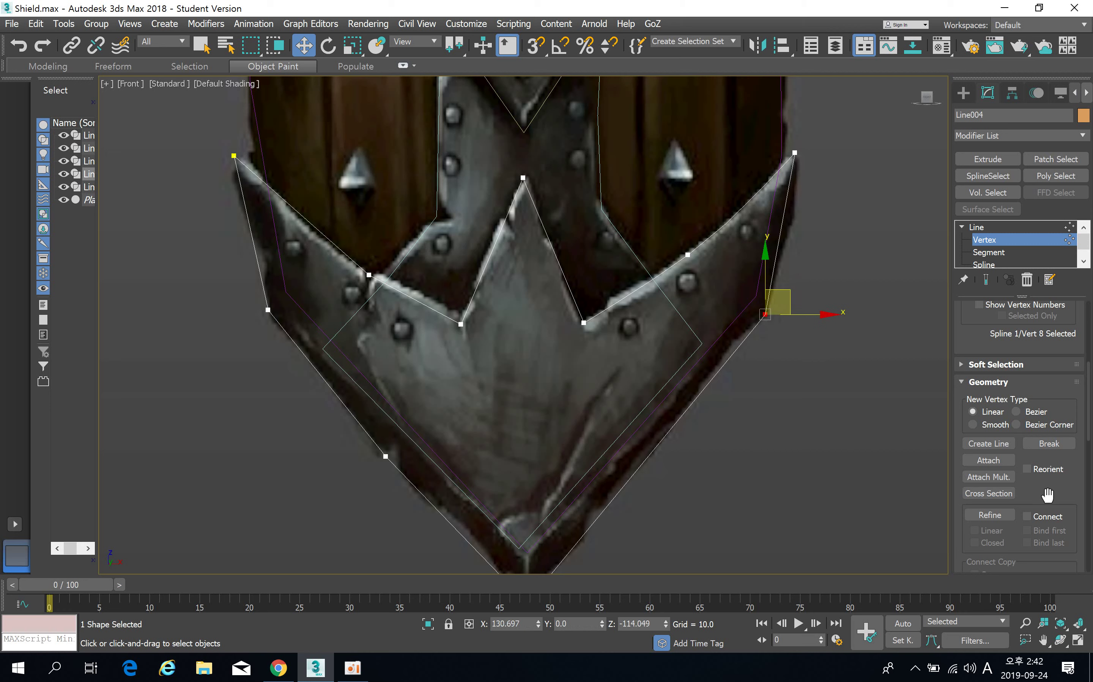
drag(1044, 495, 1045, 398)
click(1004, 421)
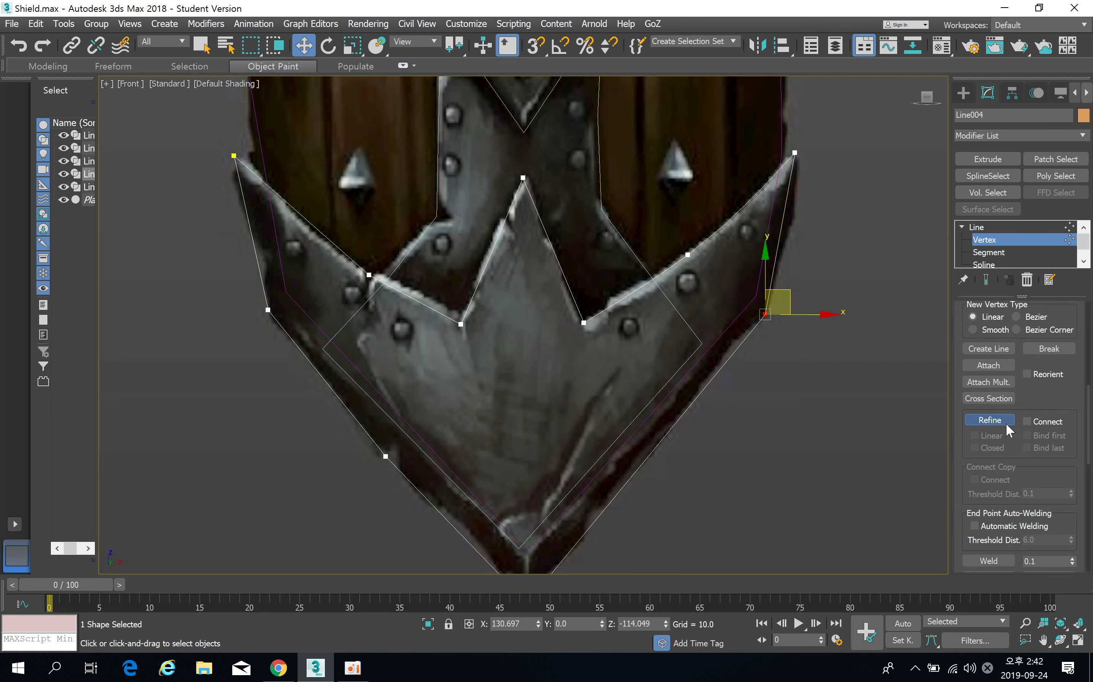
click(779, 244)
click(303, 45)
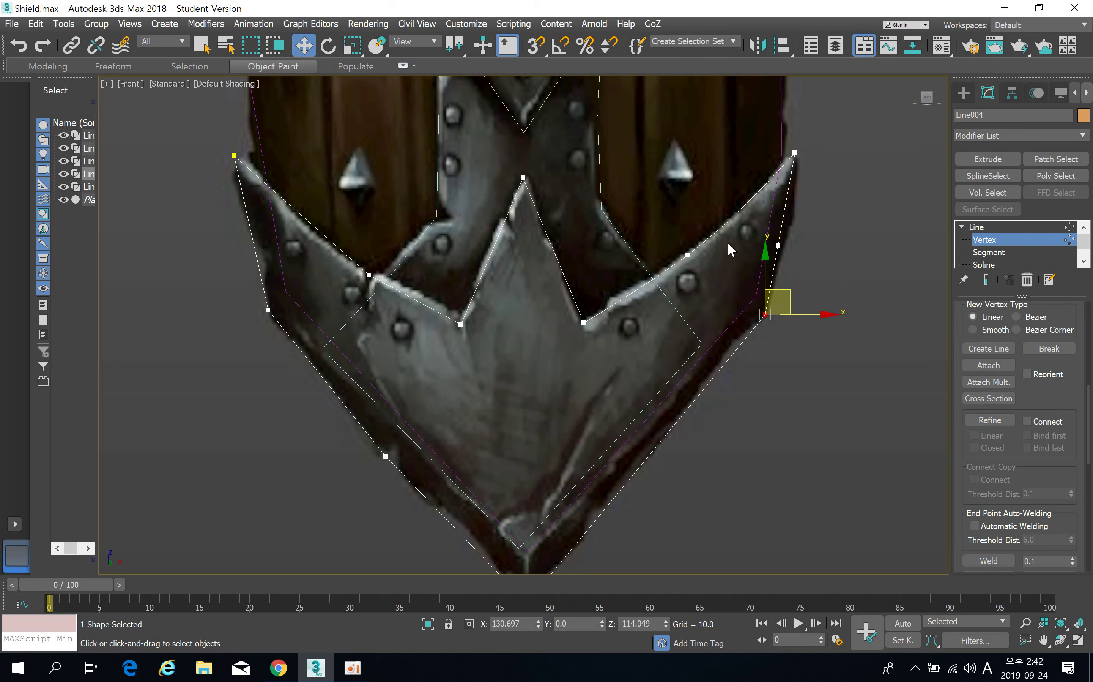
drag(776, 248, 790, 229)
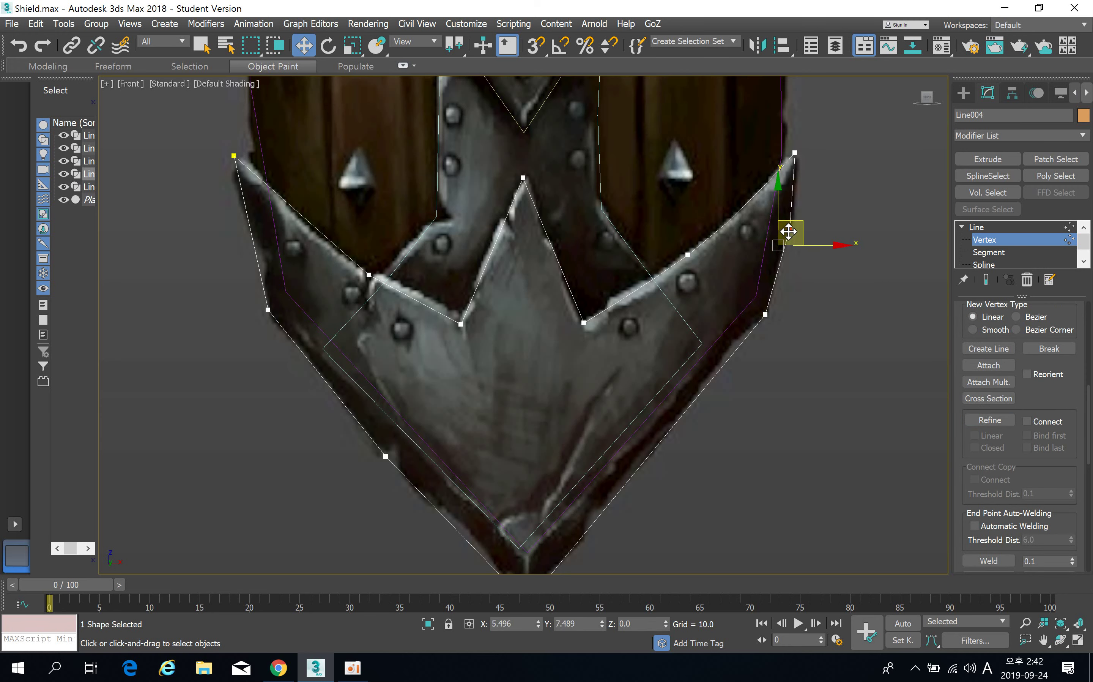
Align the bottom plate's left tip, and convert the upper left edge vertex to Bezier, curving it along the reference.
middle_drag(299, 259, 392, 269)
drag(330, 166, 327, 166)
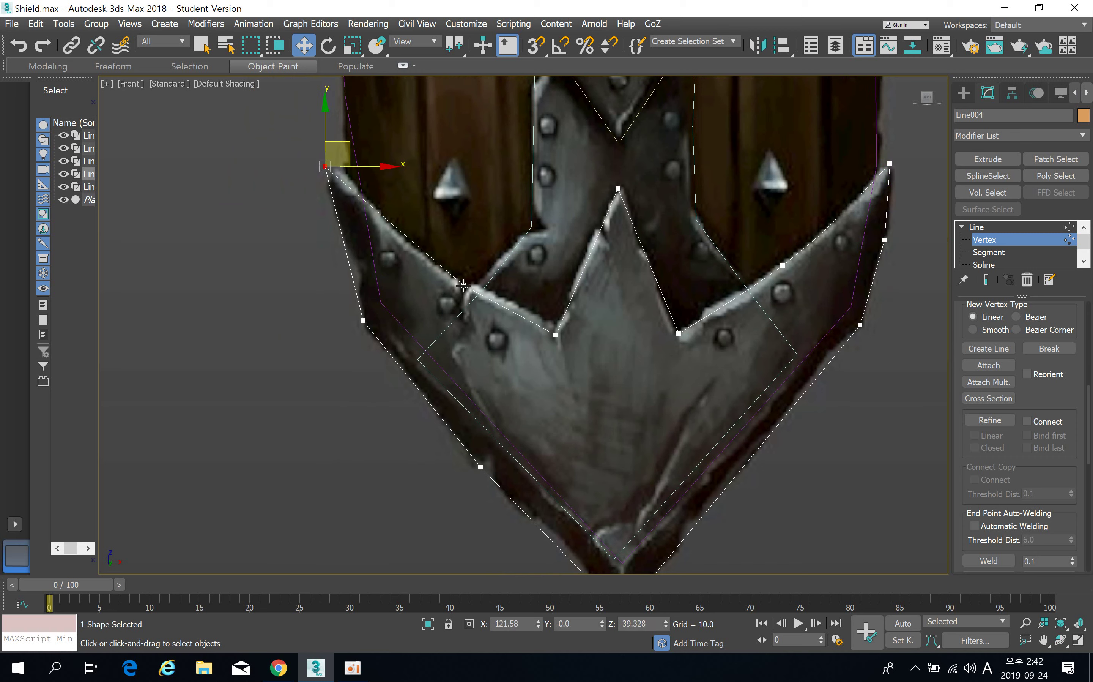
drag(462, 285, 456, 279)
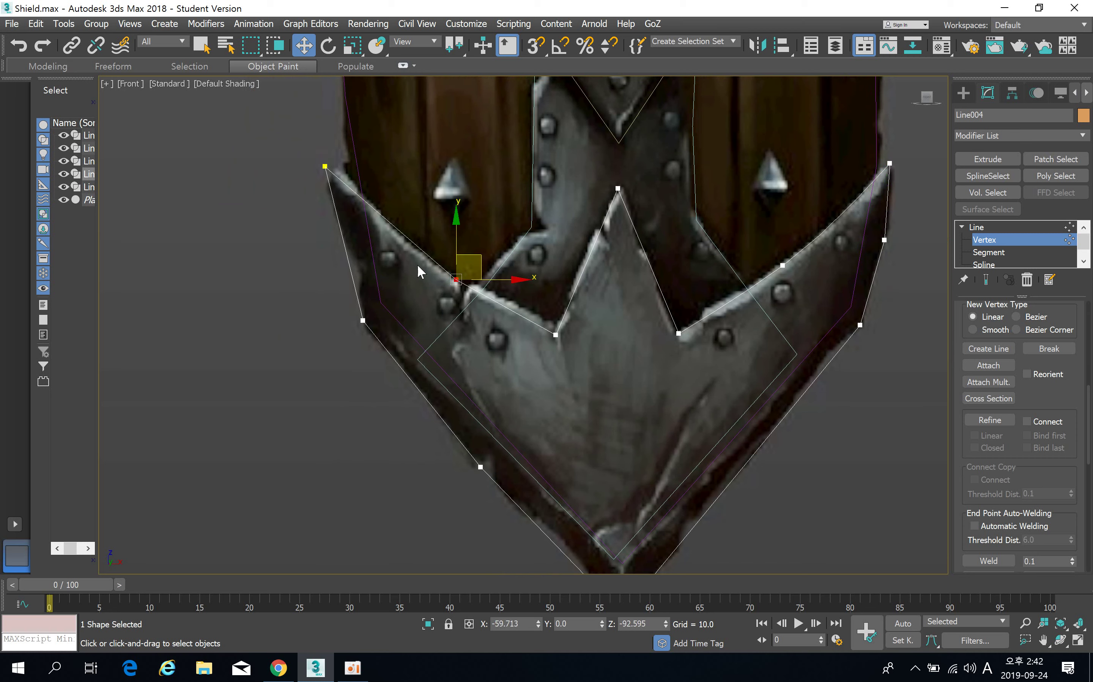
right_click(459, 281)
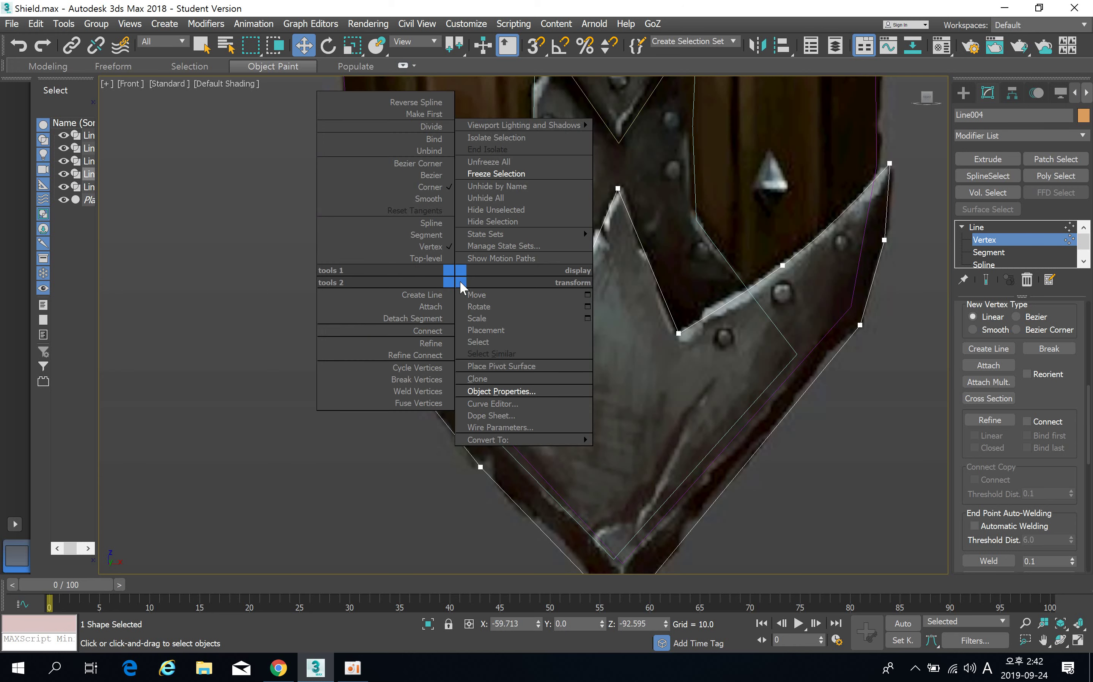
click(433, 176)
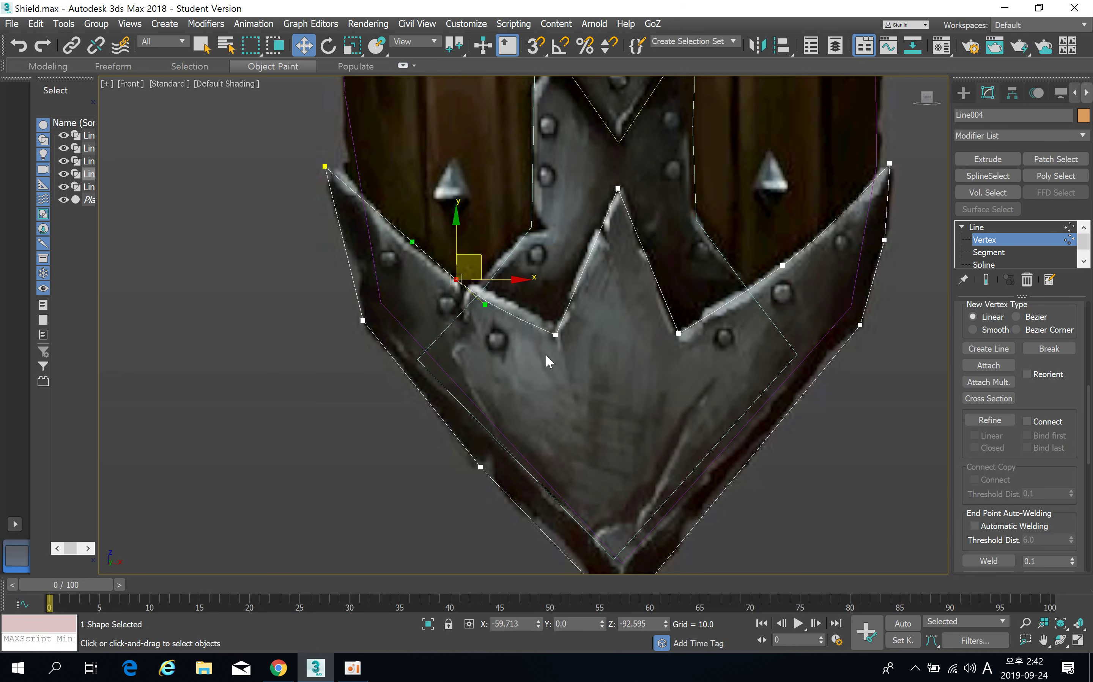
drag(486, 304, 484, 299)
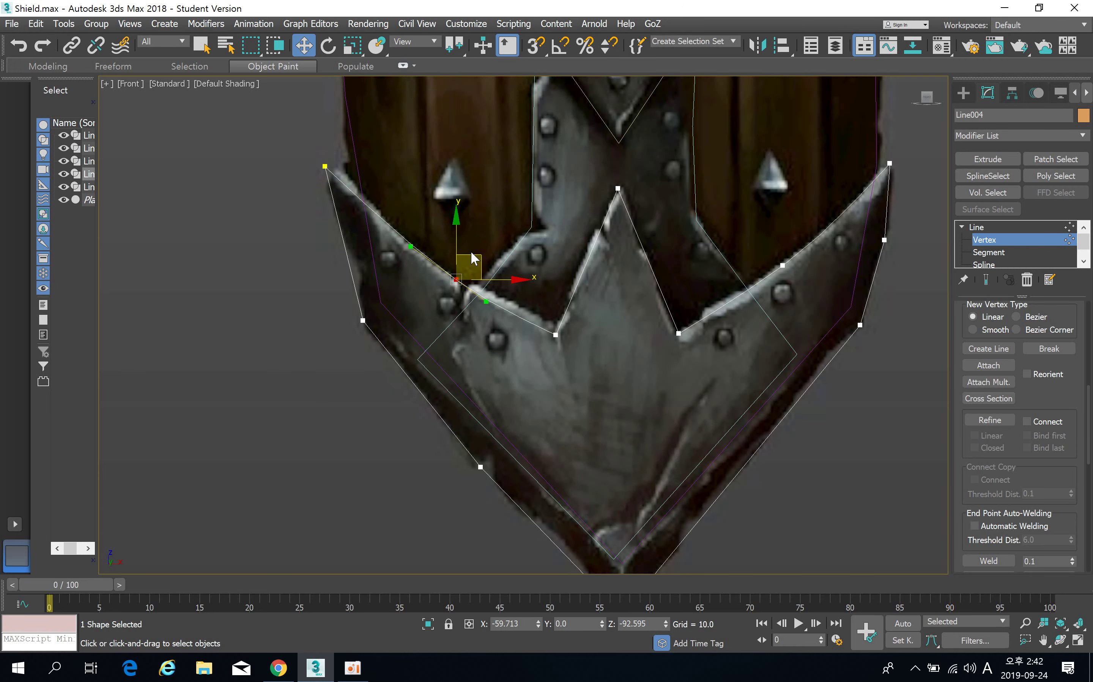
drag(470, 253, 463, 246)
Convert the bottom plate's lower left edge vertex to Bezier and move it up and left along the reference outline.
middle_drag(515, 386, 477, 227)
drag(442, 310, 434, 307)
right_click(433, 306)
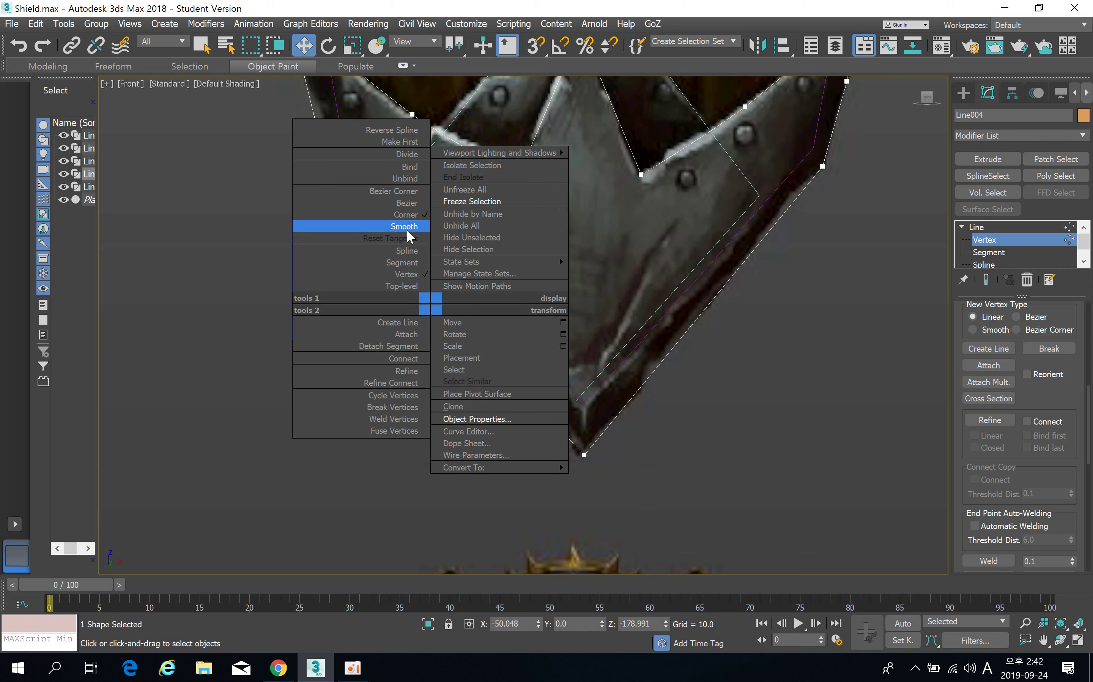
click(409, 203)
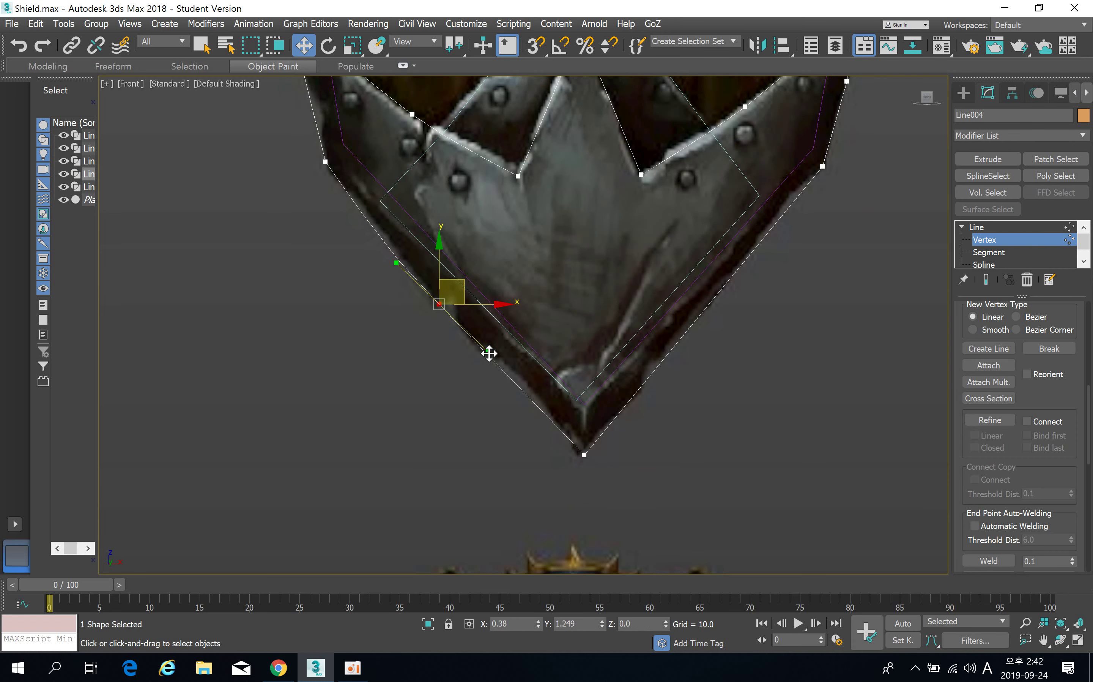
drag(462, 298, 453, 272)
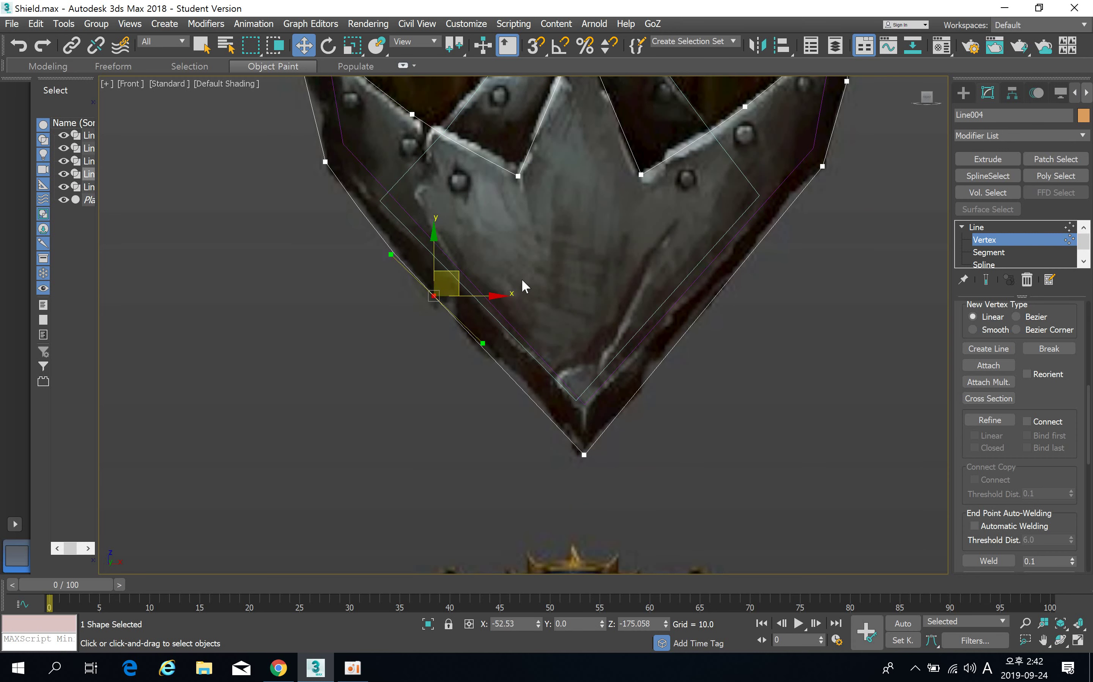
Nudge the bottom plate's right corner vertex and refine the lower right edge with a new vertex about halfway down.
click(823, 166)
drag(823, 167, 822, 166)
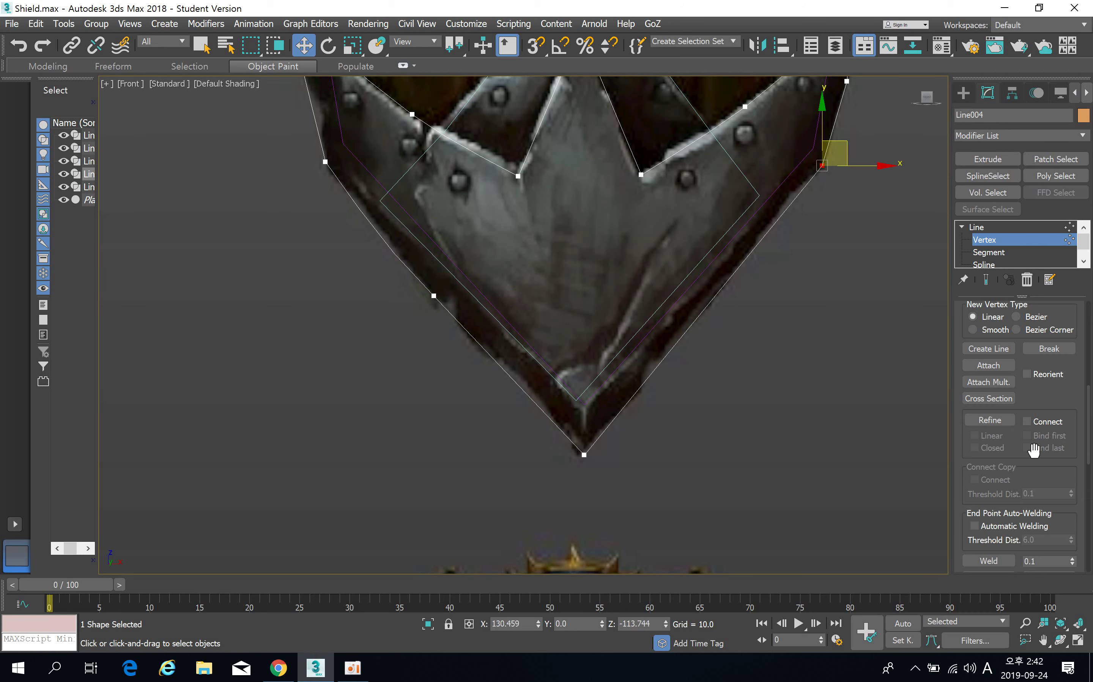
scroll(1046, 480, down, 5)
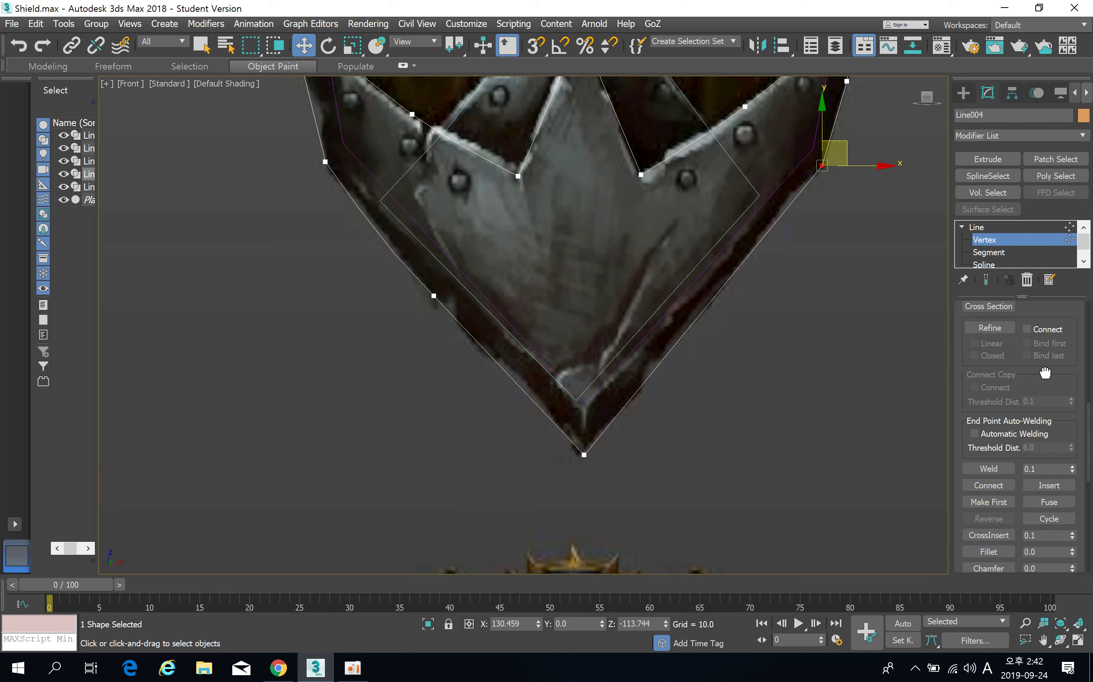
drag(1067, 389, 1062, 320)
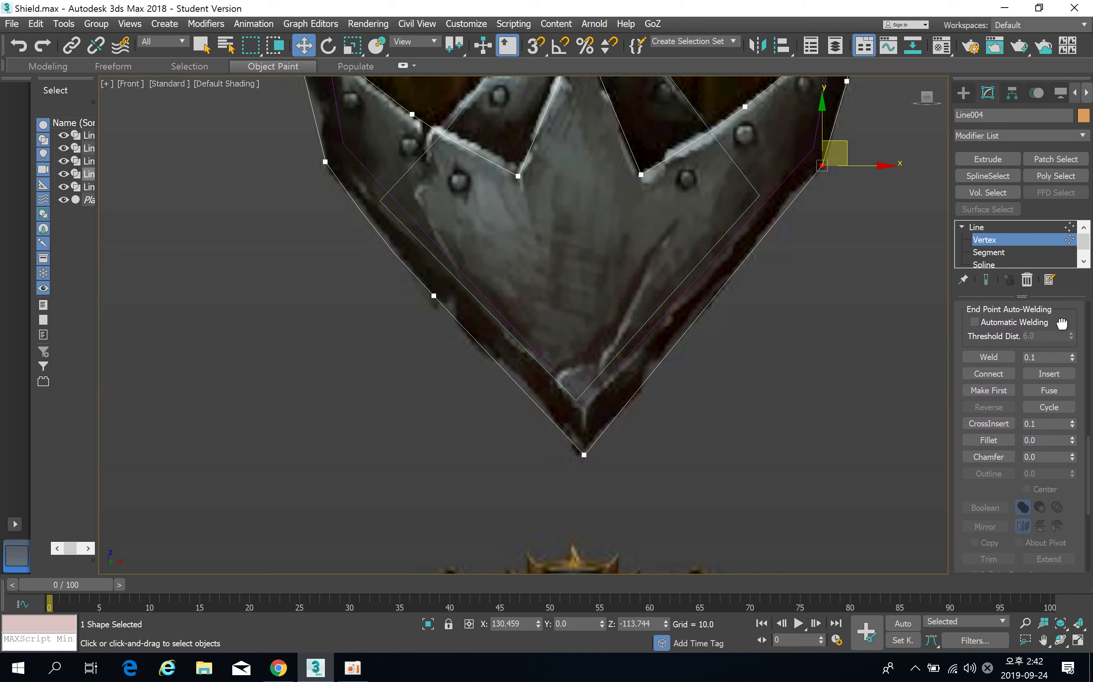
click(970, 374)
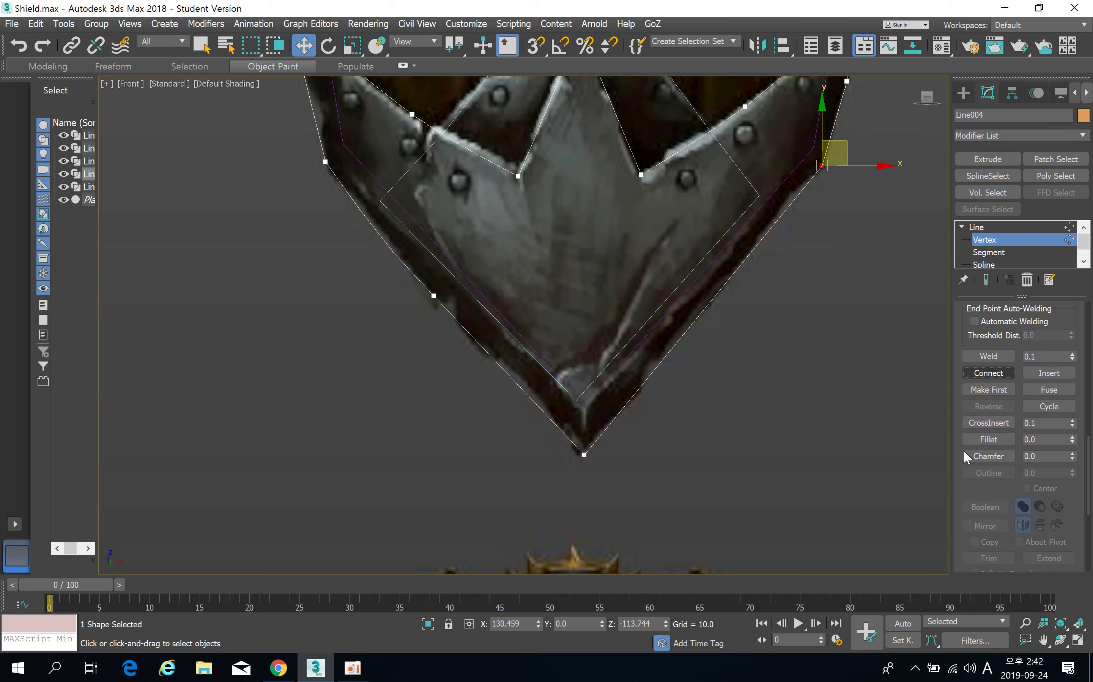
scroll(969, 357, up, 5)
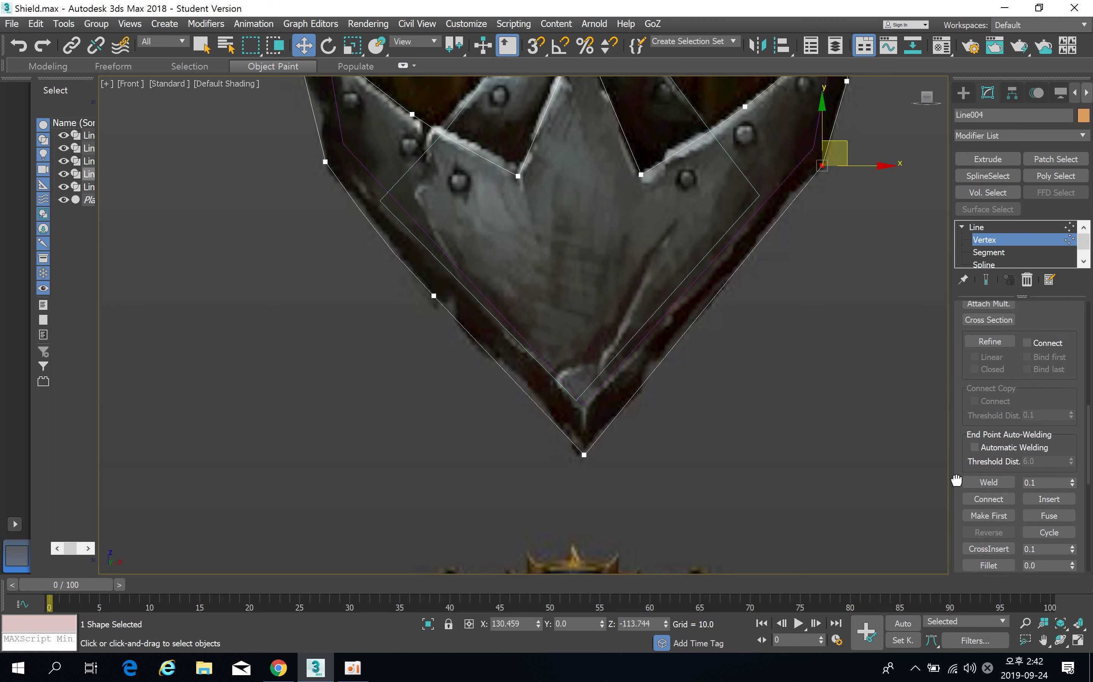
click(987, 341)
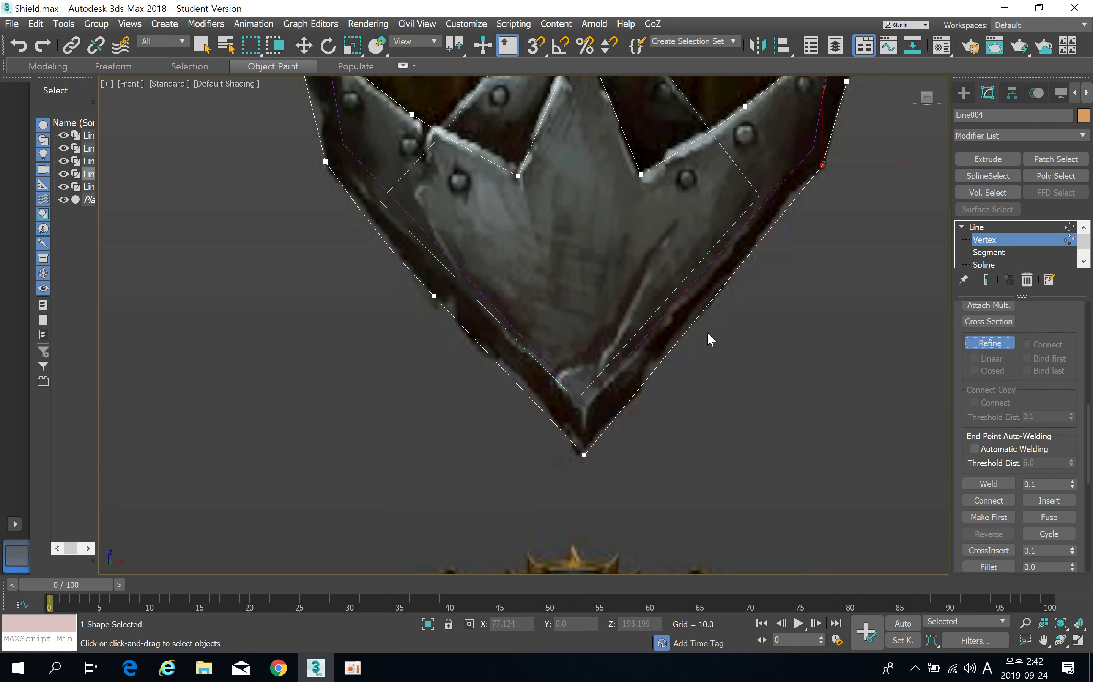
click(718, 294)
key(w)
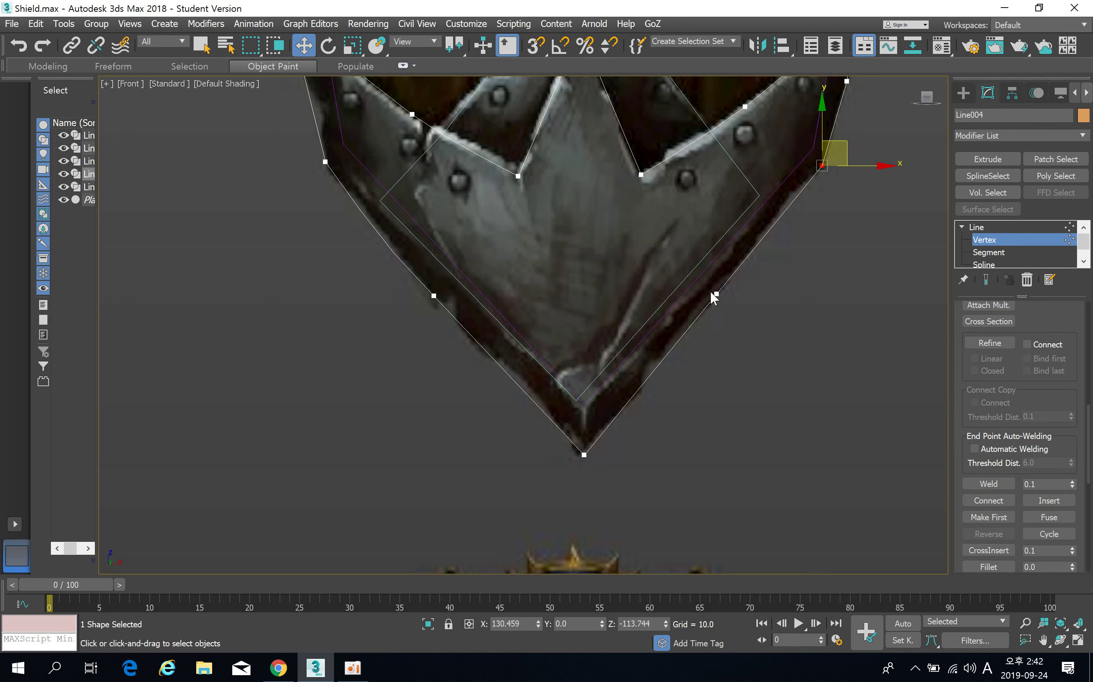
Convert the new lower right edge vertex to Bezier, then adjust its position and handles and the right corner vertex against the outline.
click(716, 293)
right_click(716, 293)
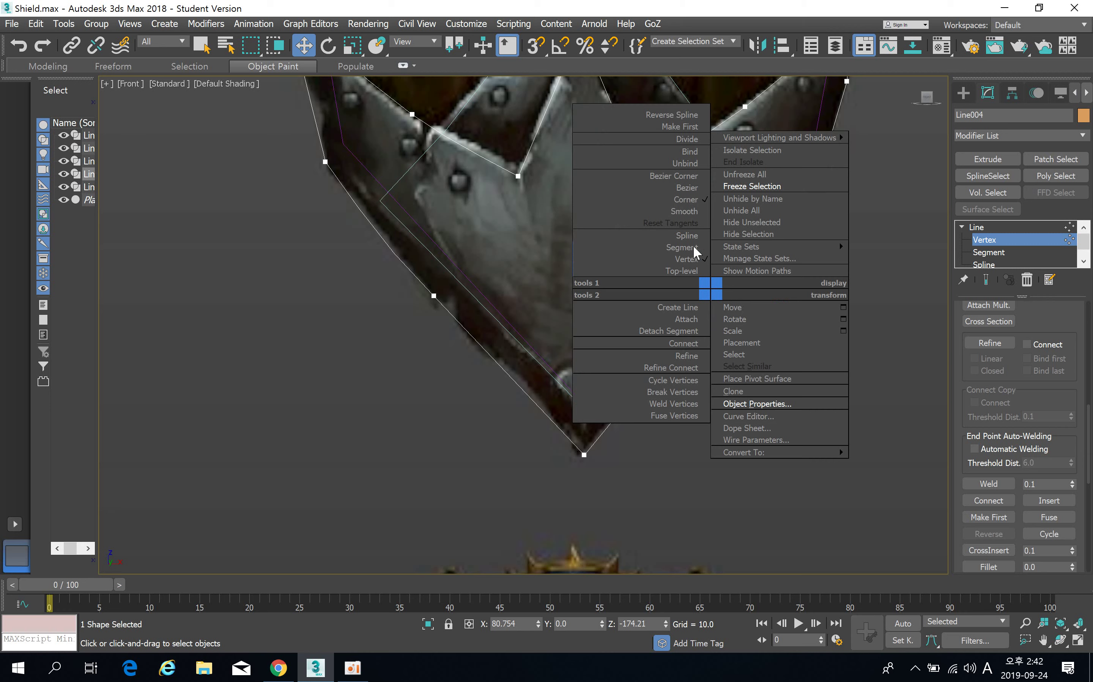
click(686, 190)
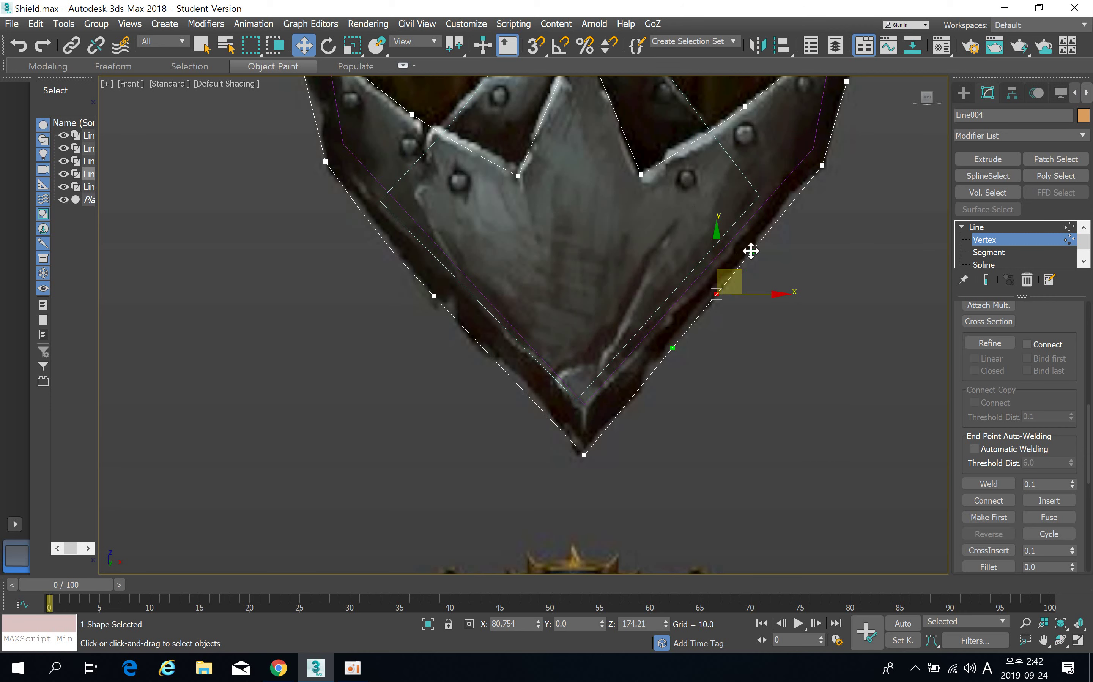
drag(752, 251, 754, 254)
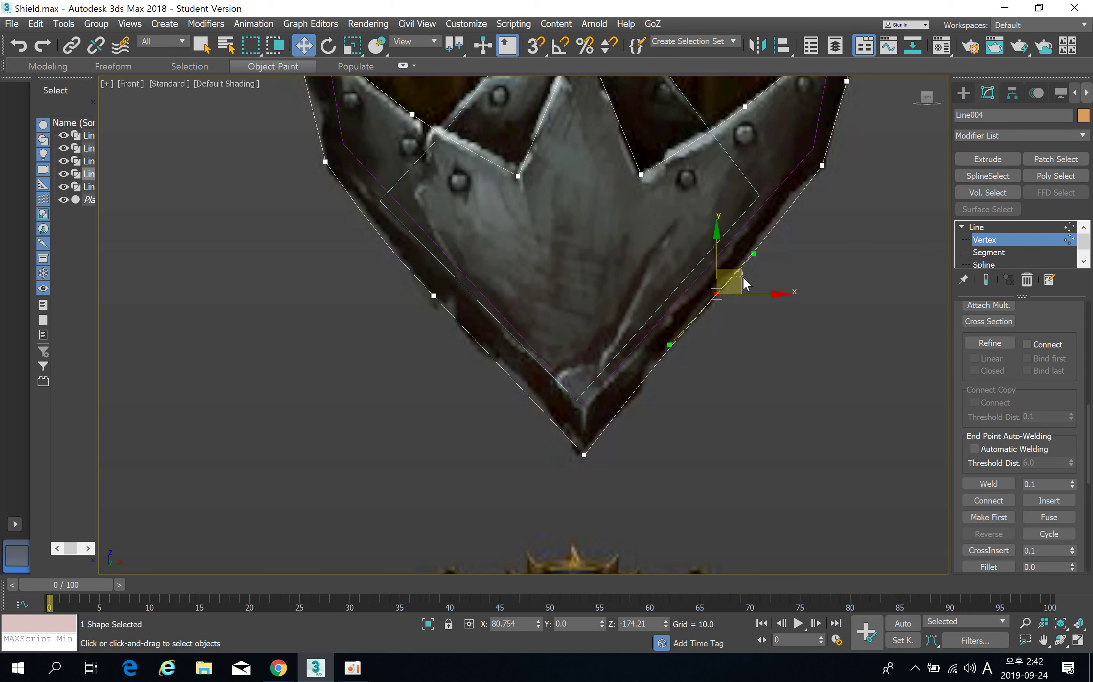
click(722, 293)
click(719, 294)
drag(736, 282, 739, 284)
drag(670, 350, 679, 350)
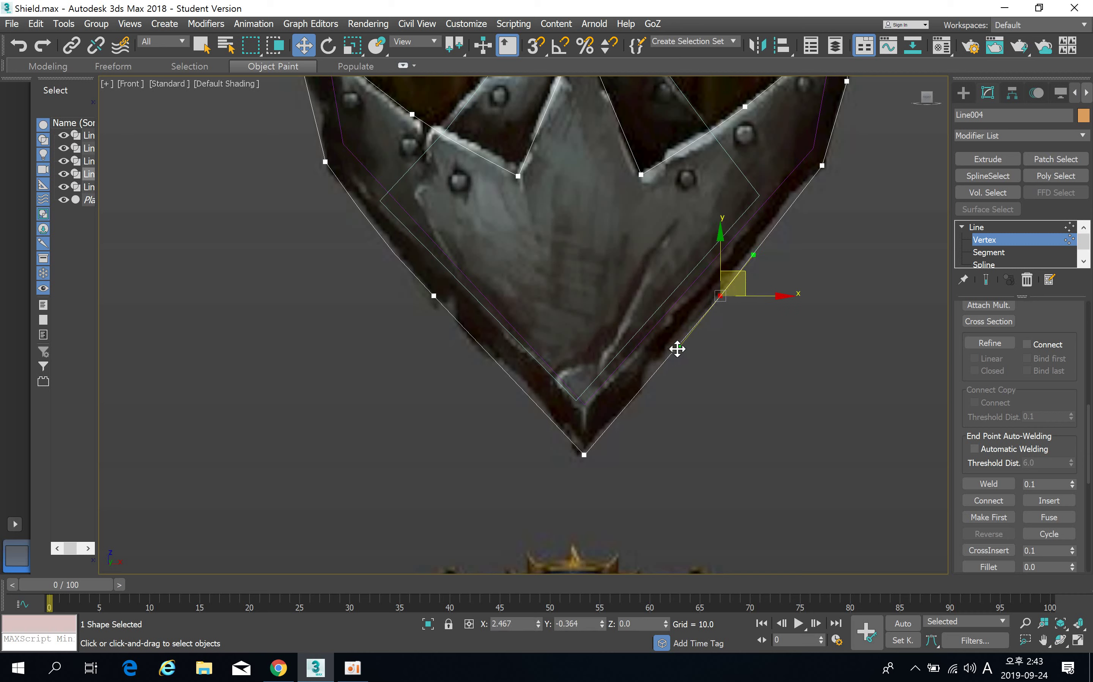
drag(747, 271, 750, 265)
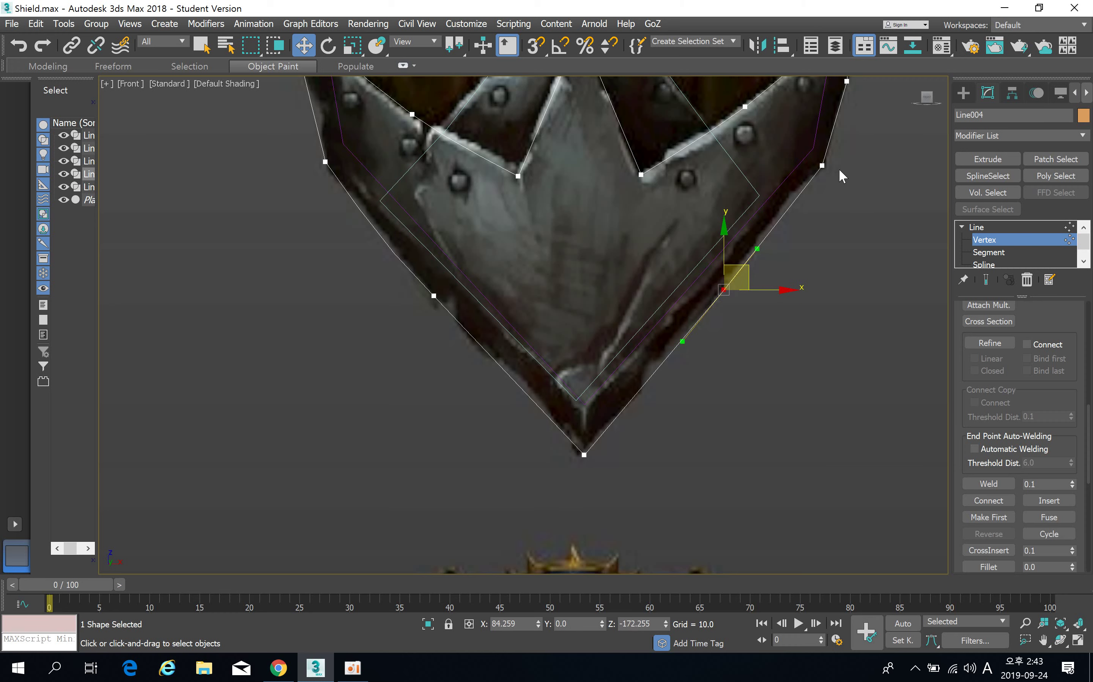
drag(824, 168, 822, 165)
Leave vertex editing on the bottom plate and select the wooden board's spline with the whole shield in view.
scroll(690, 175, down, 4)
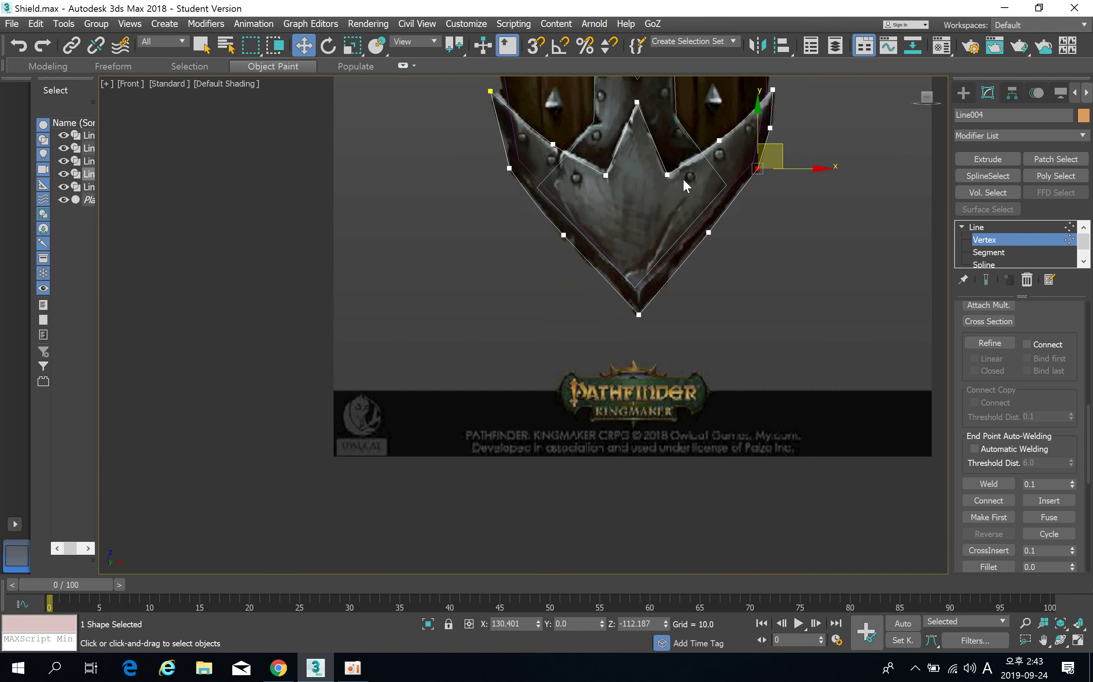
middle_drag(684, 178, 675, 348)
scroll(665, 247, down, 4)
middle_drag(666, 248, 648, 322)
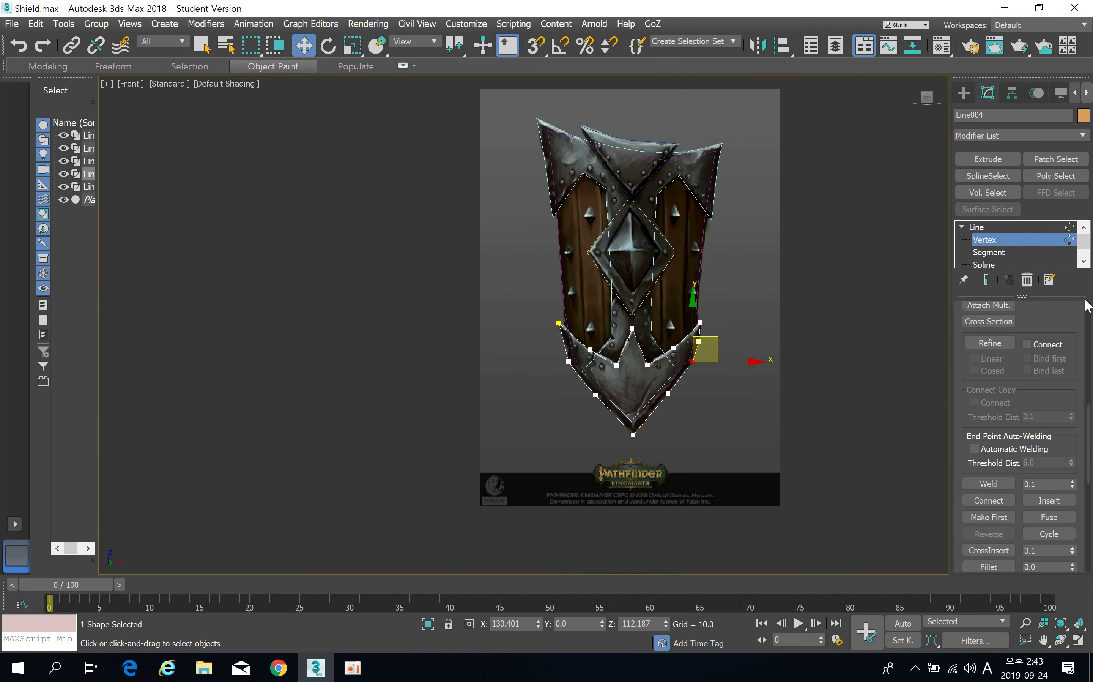
click(991, 228)
click(564, 247)
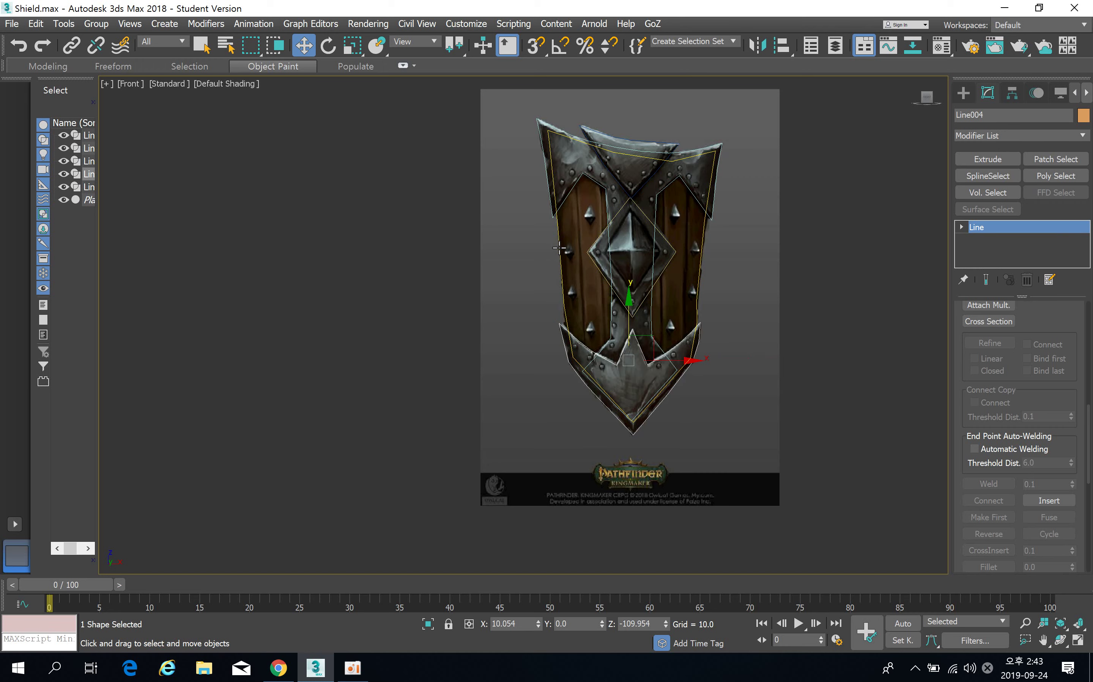
scroll(608, 292, up, 4)
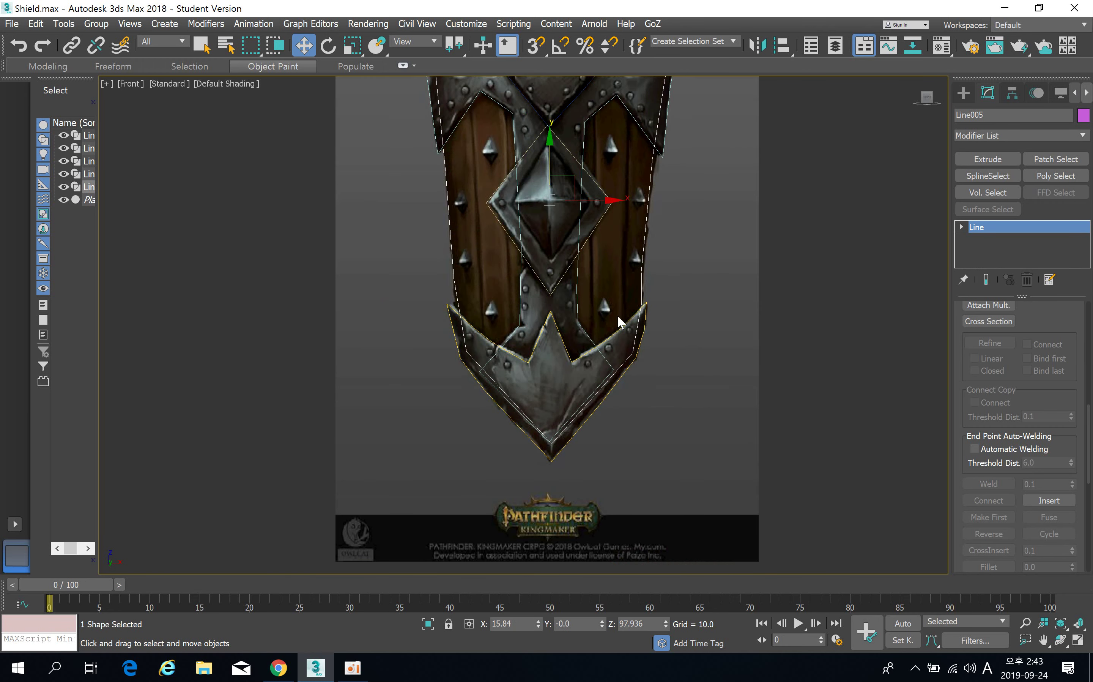
middle_drag(507, 248, 520, 338)
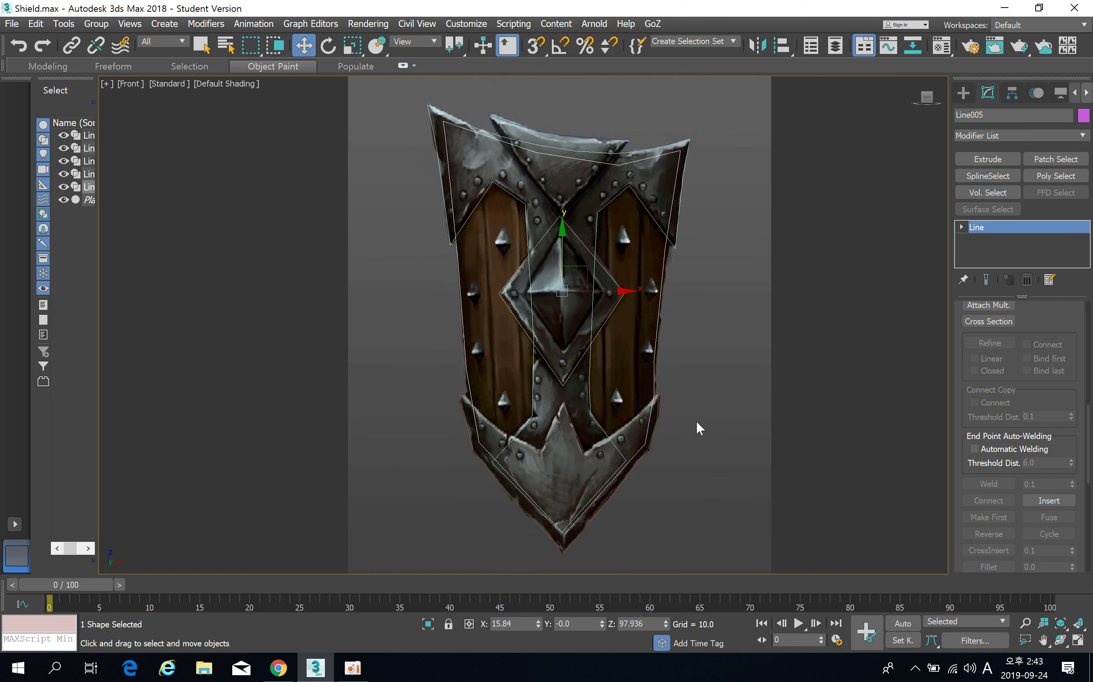
Nudge two vertices on the wooden board's right edge, near the upper plate and above the bottom plate, slightly outward onto the reference outline.
click(962, 228)
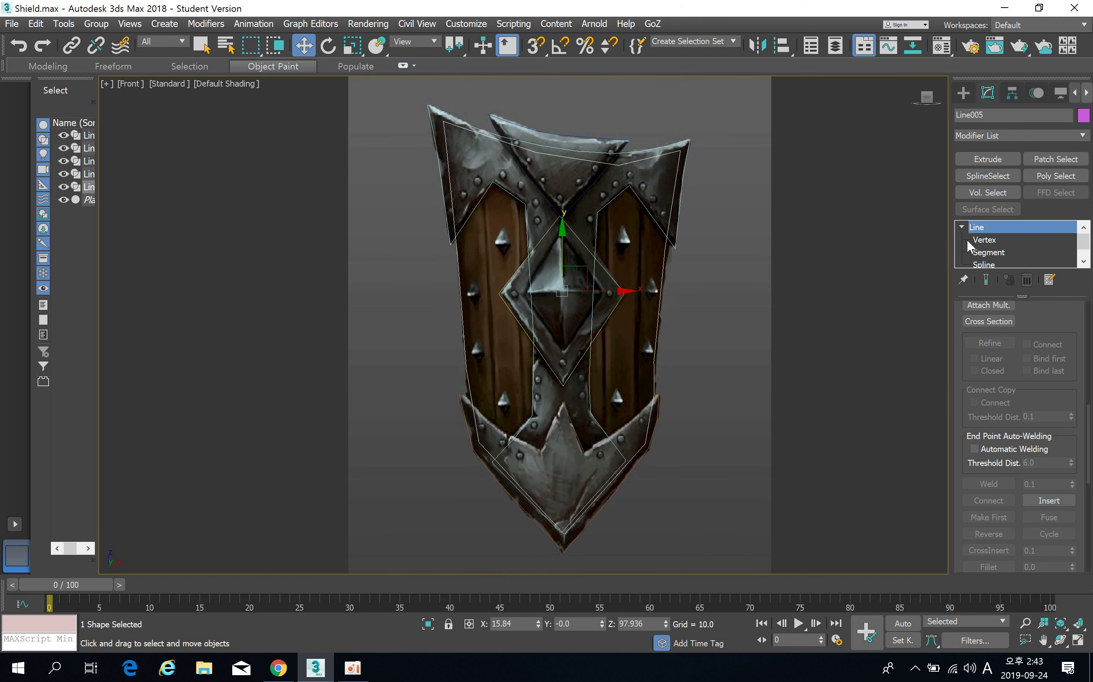
click(966, 240)
click(655, 361)
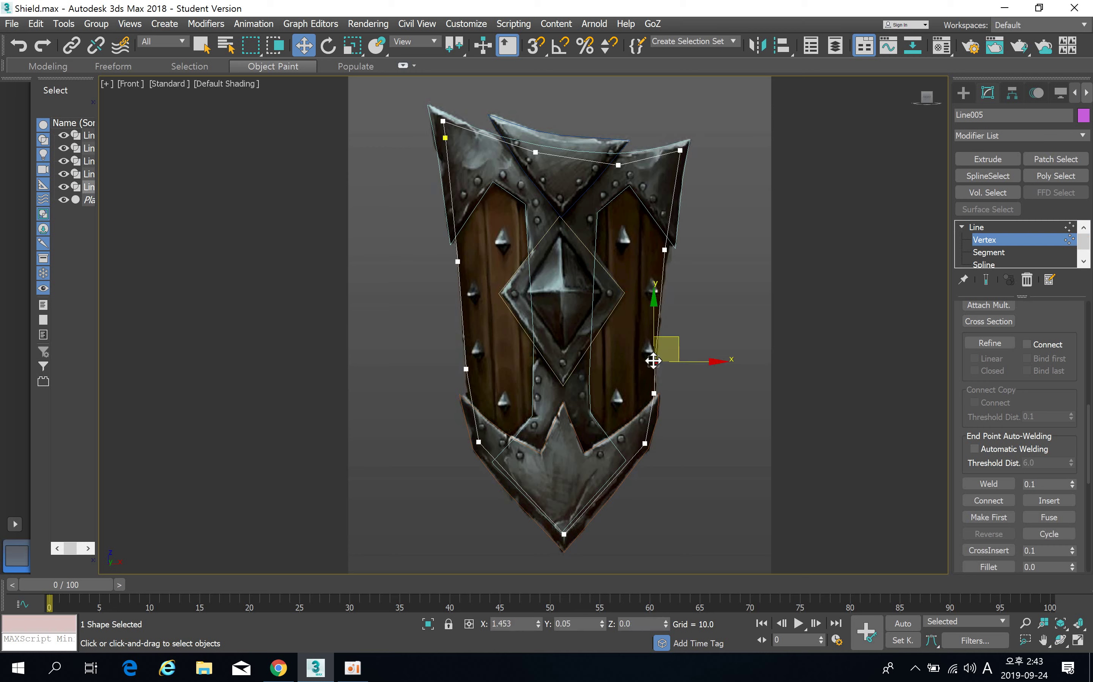
drag(654, 361, 657, 361)
click(664, 250)
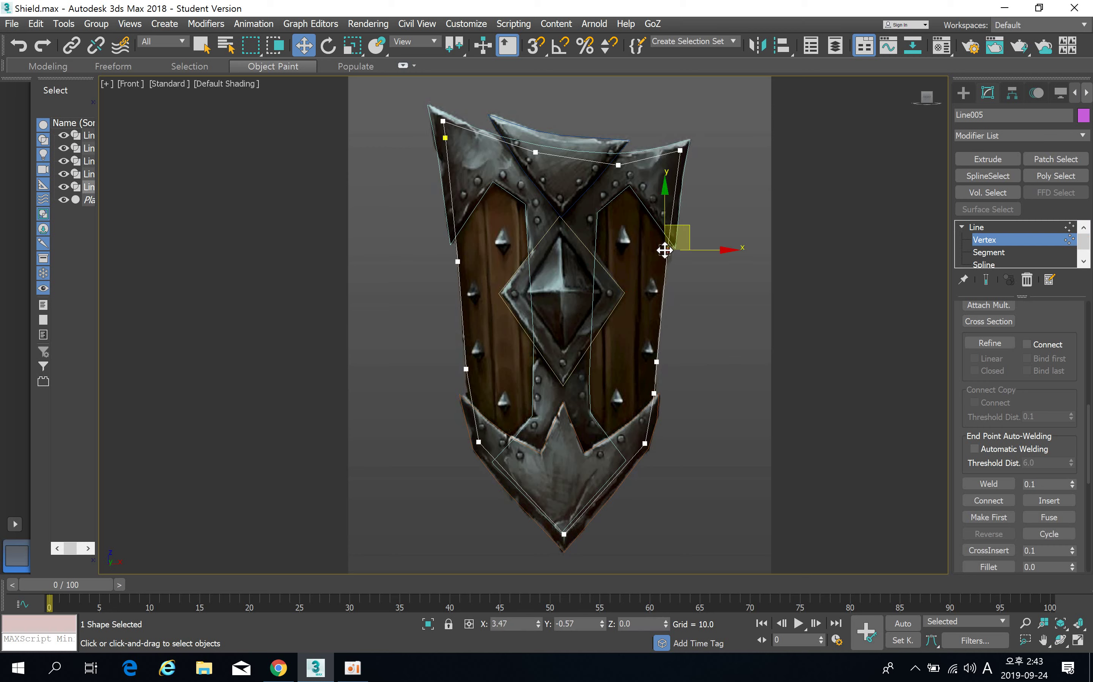
Nudge the wooden board's upper and lower left edge vertices slightly outward, then leave vertex editing and deselect the spline.
click(457, 261)
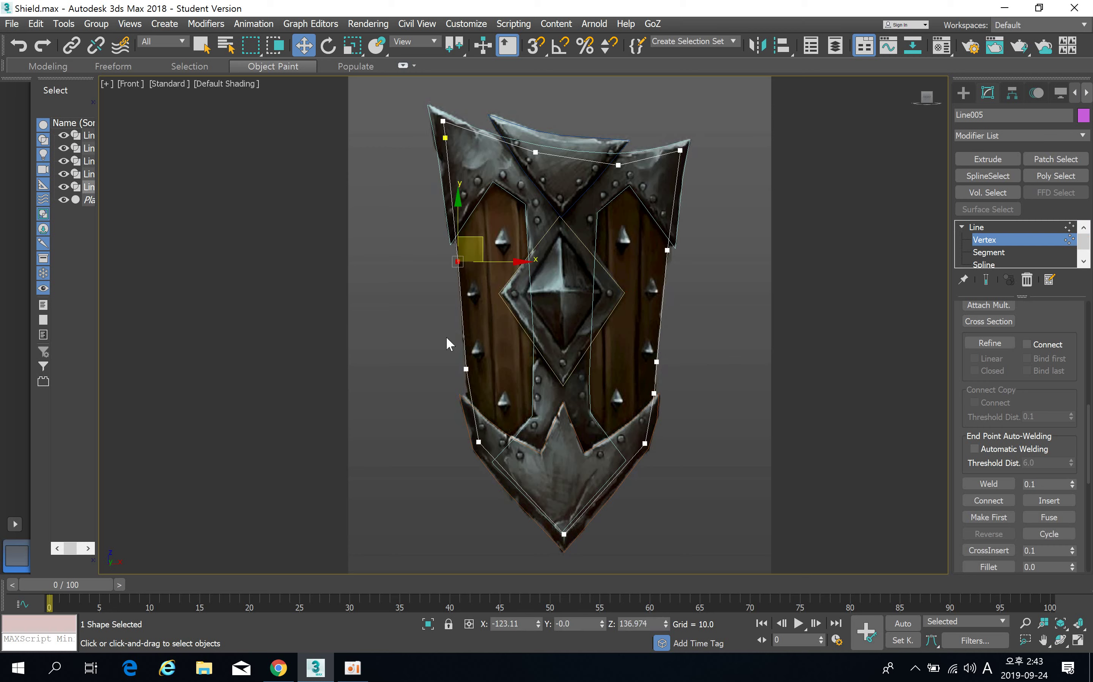
click(479, 441)
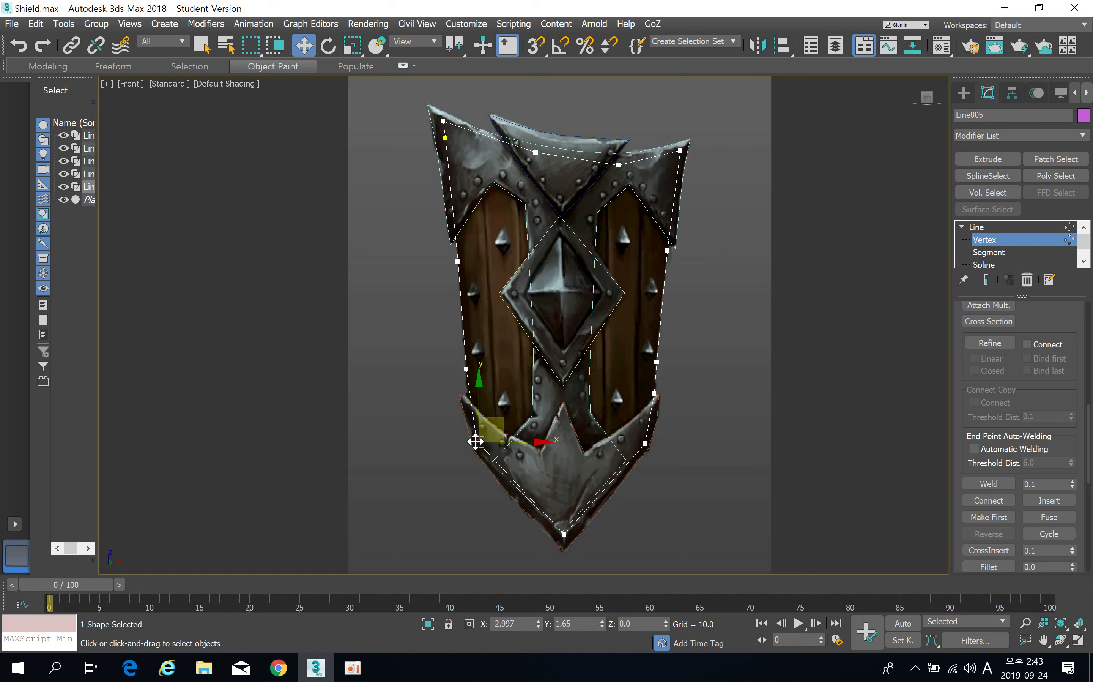
click(458, 263)
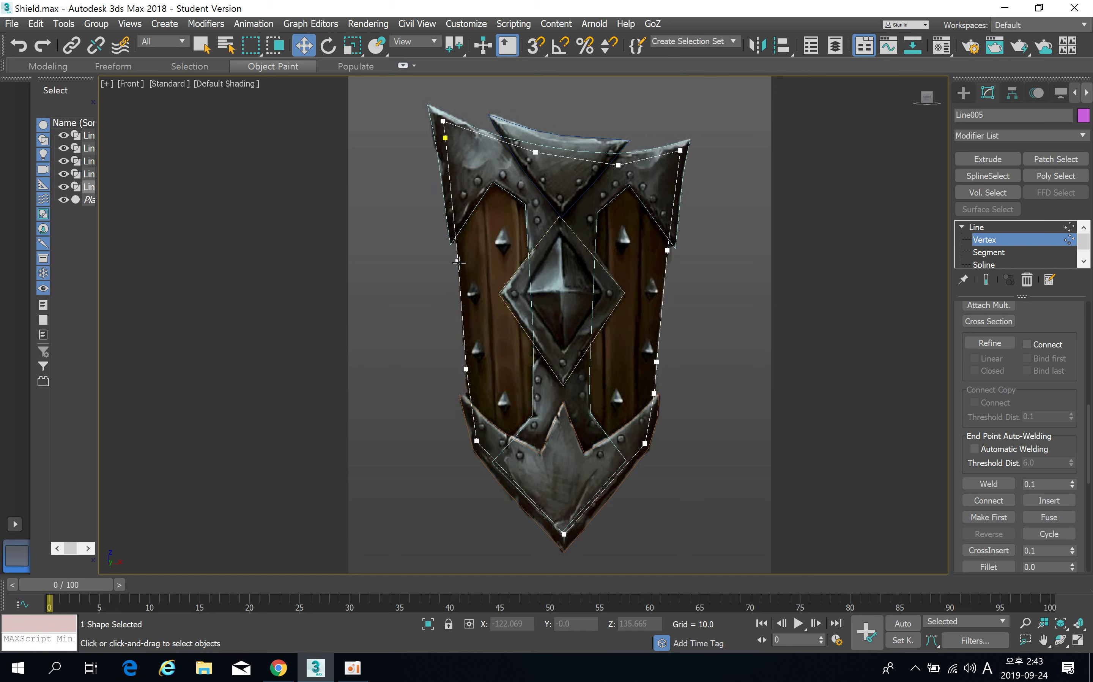
scroll(502, 342, down, 5)
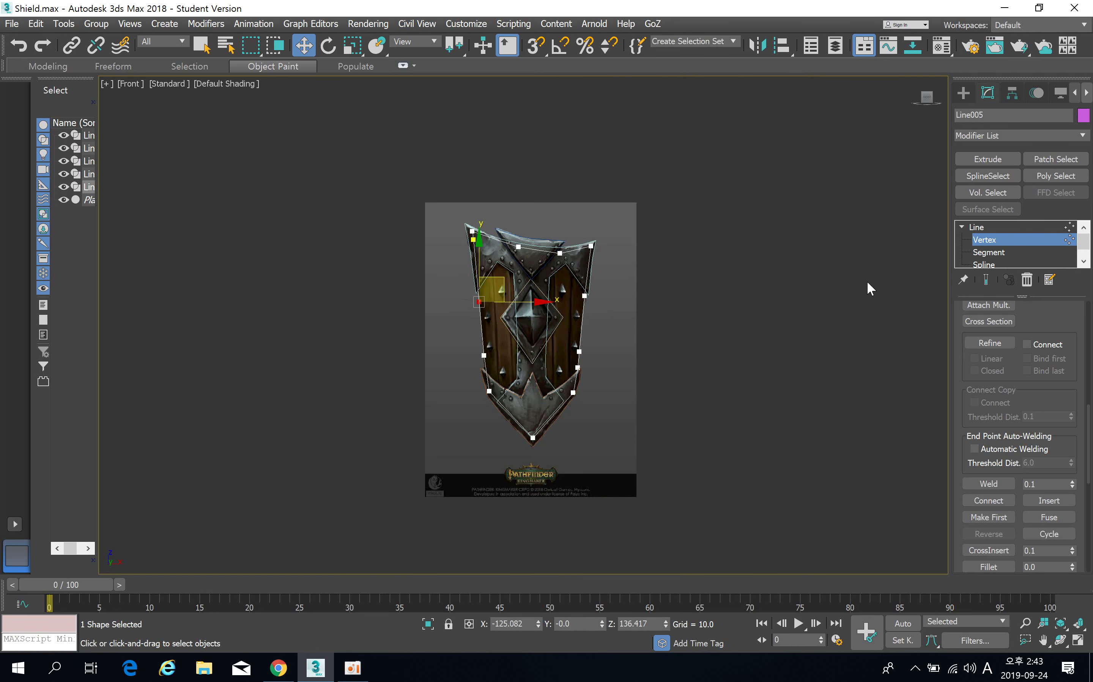
click(975, 229)
click(692, 357)
Examine all five traced splines together against the shield reference image.
middle_drag(637, 364, 563, 330)
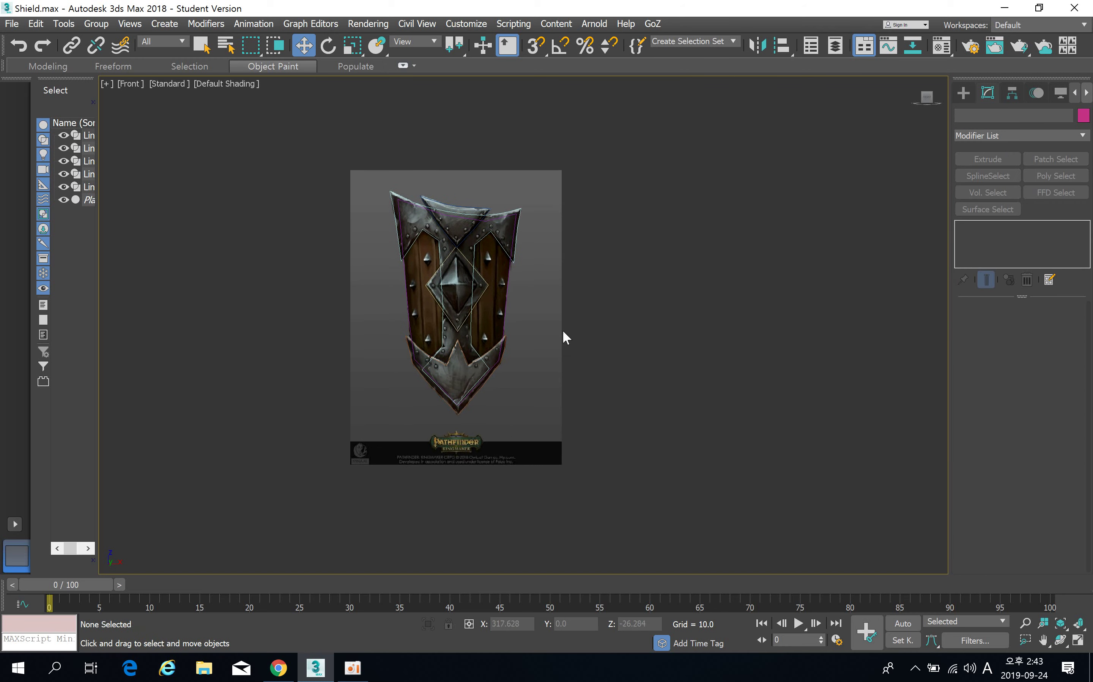
scroll(540, 329, up, 5)
scroll(541, 331, down, 5)
drag(312, 158, 620, 464)
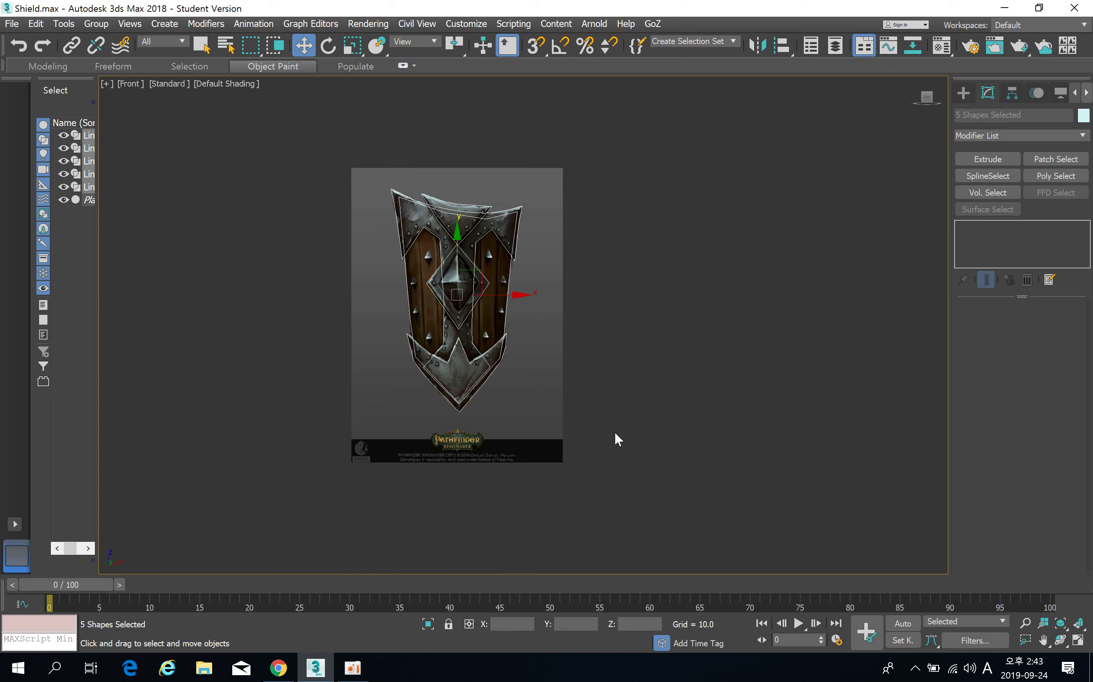
scroll(464, 305, up, 10)
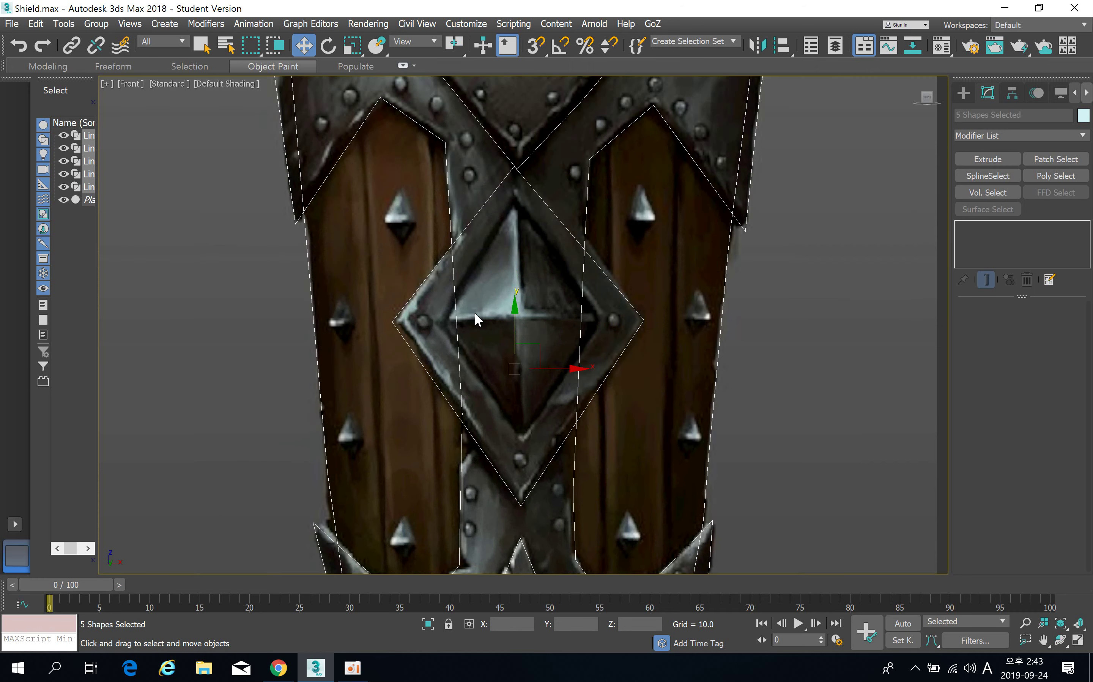
middle_drag(475, 313, 511, 283)
scroll(540, 337, down, 5)
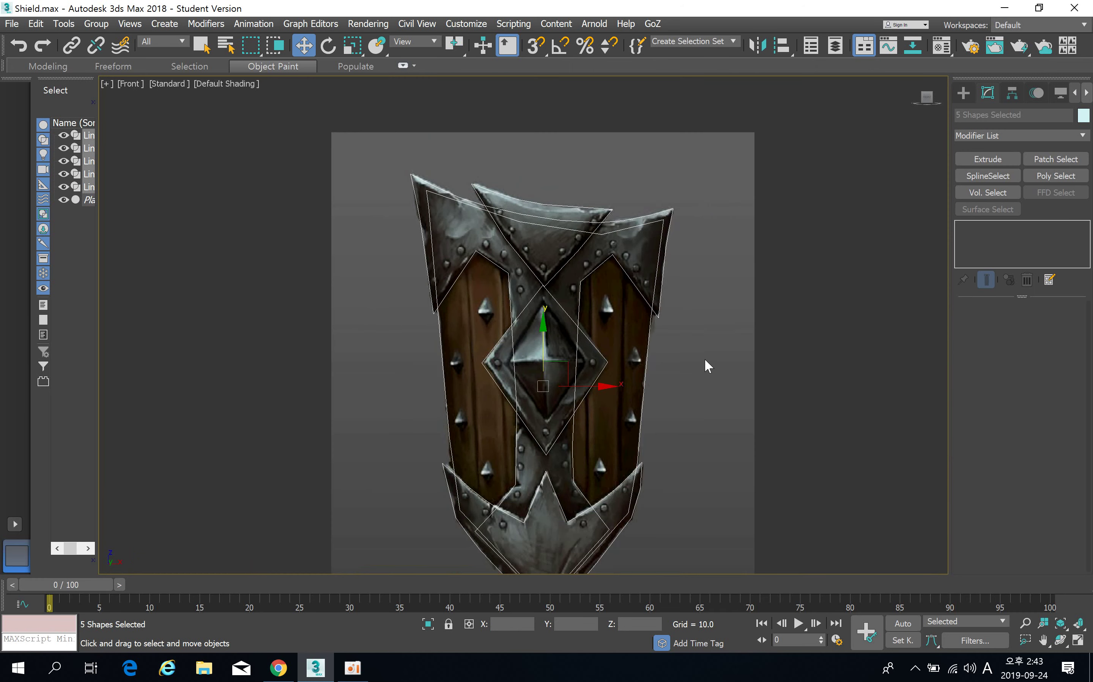
click(754, 293)
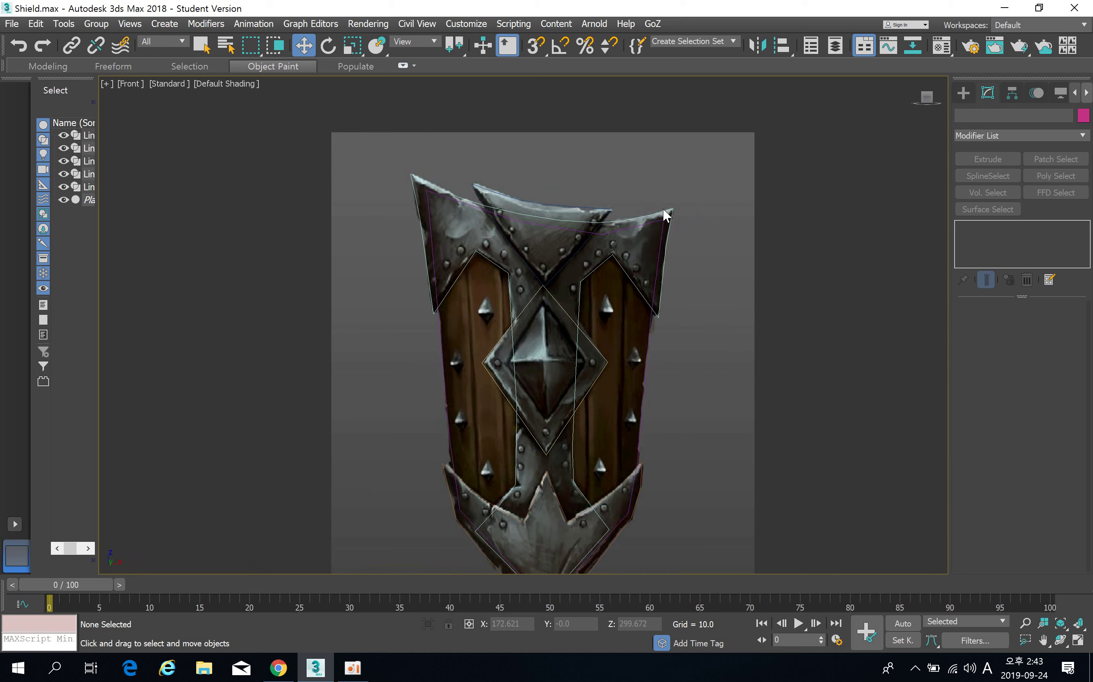
Try an Extrude of 25 on the metal frame's spline alone and compare it with the underlying Line level.
click(669, 235)
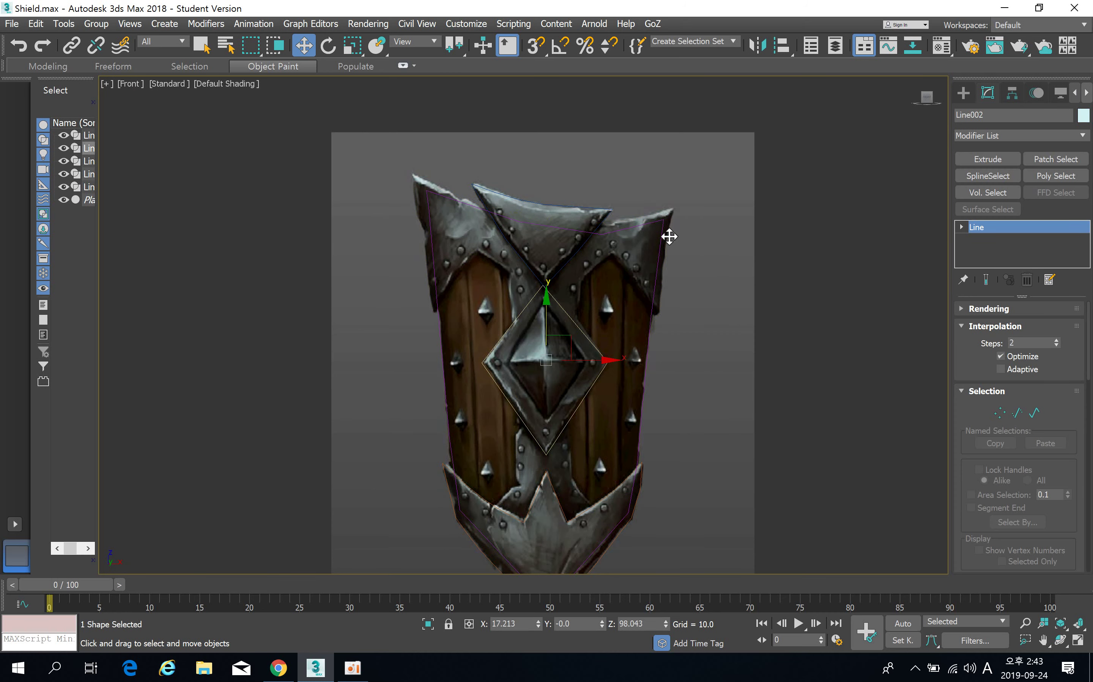
click(741, 246)
click(419, 210)
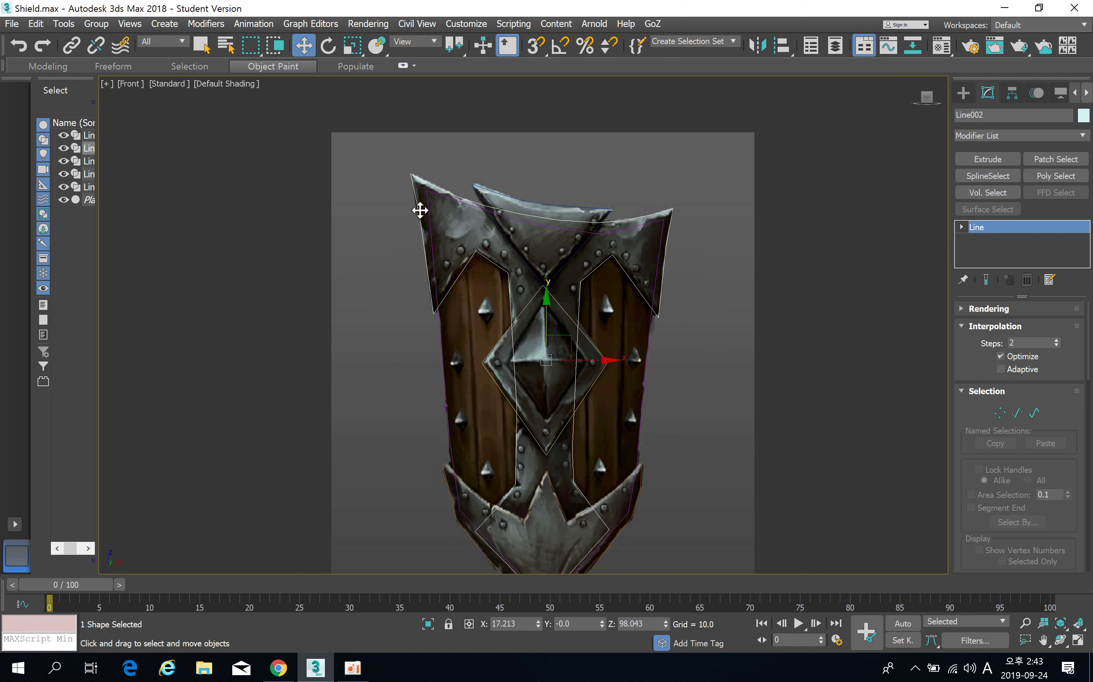
click(987, 159)
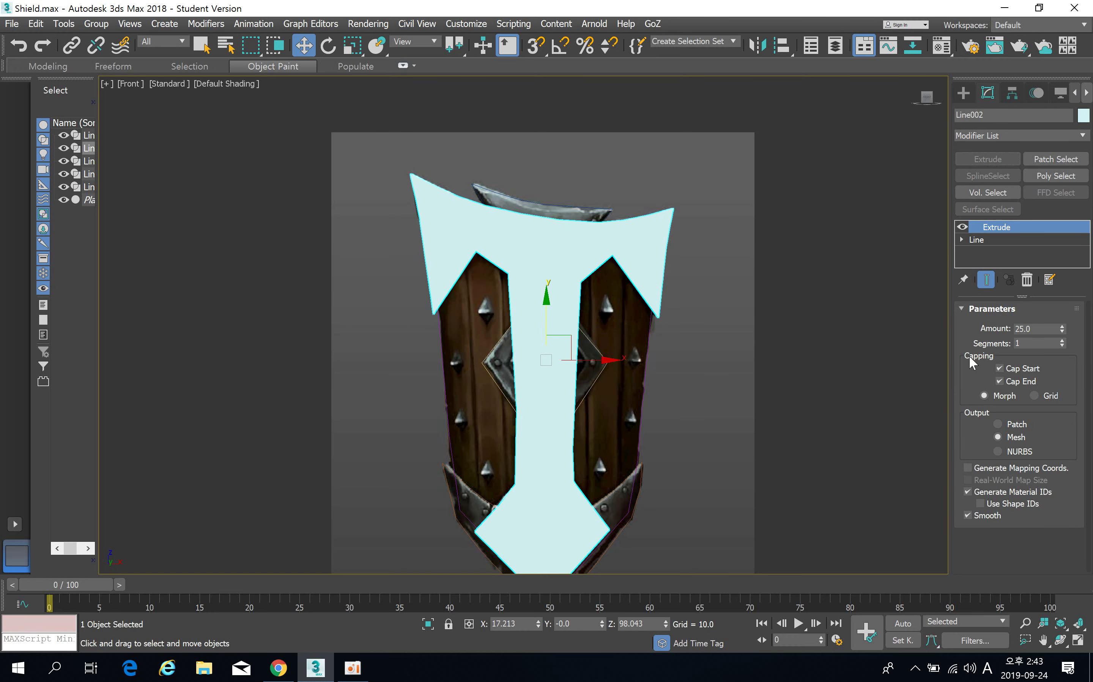
click(976, 240)
scroll(653, 313, down, 2)
scroll(653, 315, down, 2)
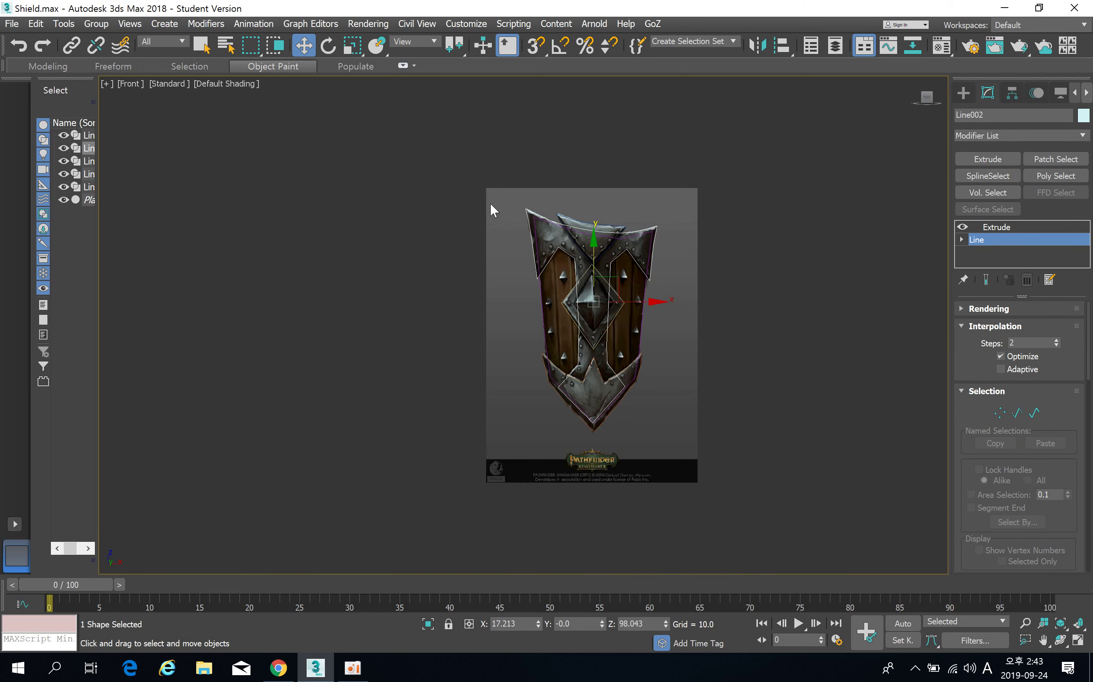
Remove the Extrude modifier from the metal frame and deselect it.
drag(804, 530, 787, 511)
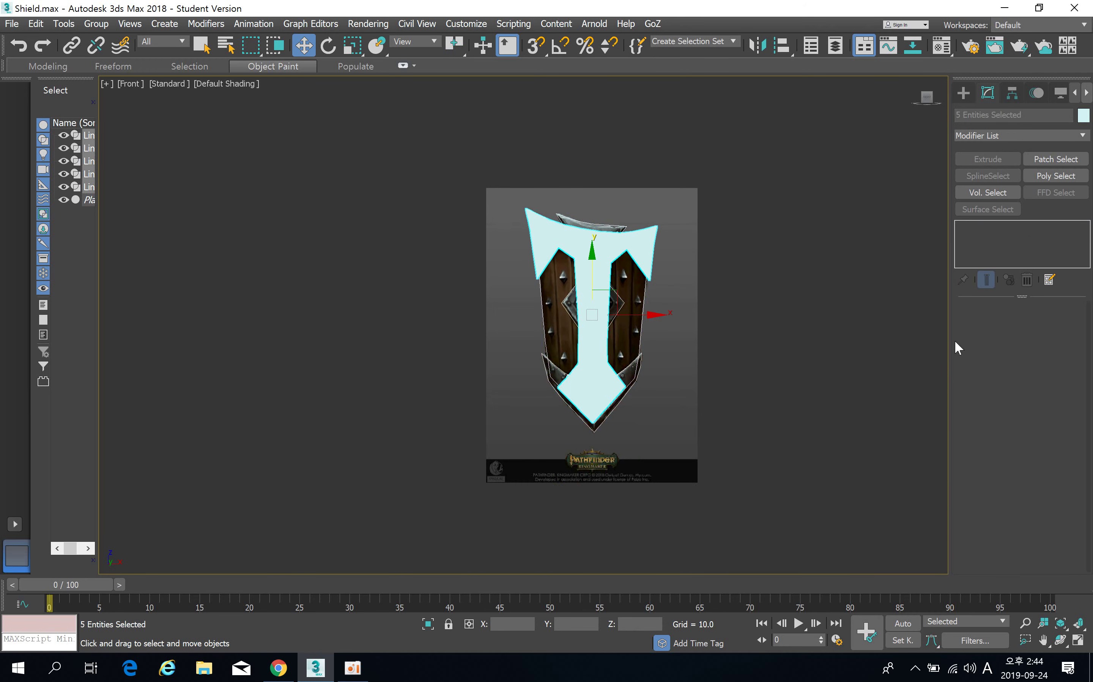
click(761, 272)
click(642, 244)
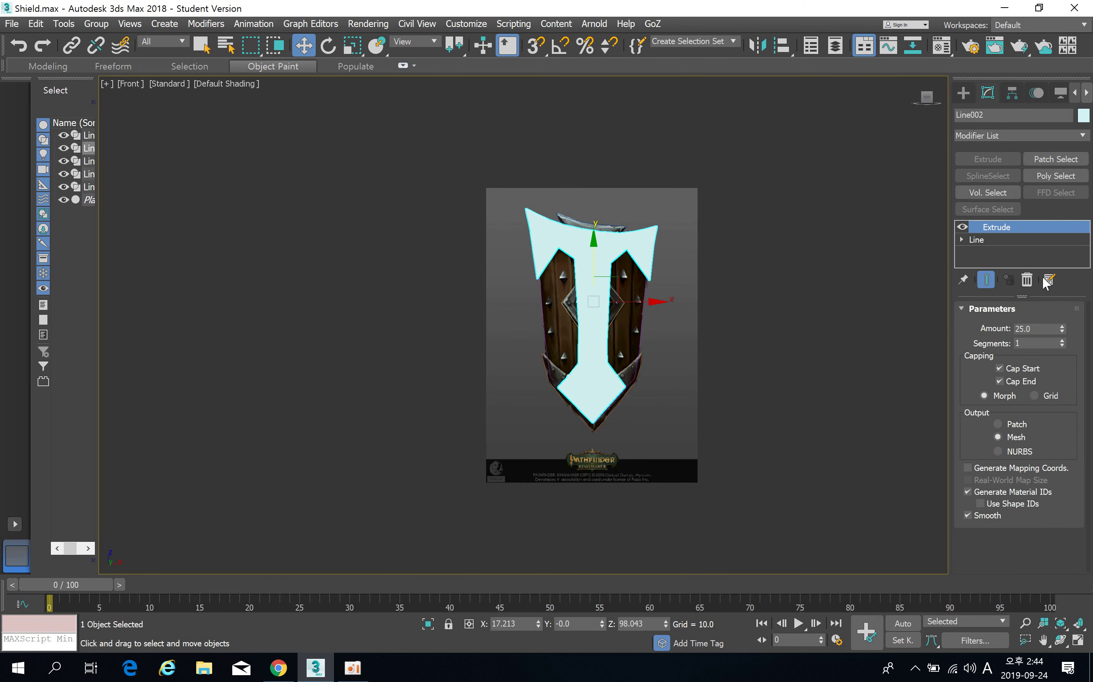
click(1027, 279)
click(729, 253)
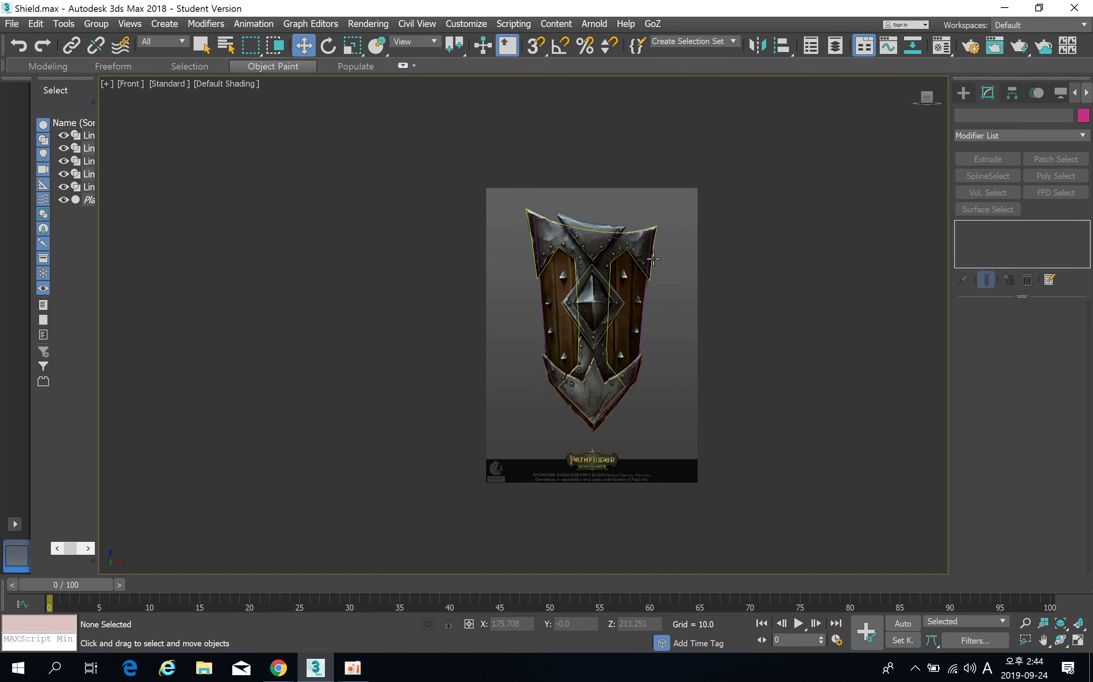
Select all five shield splines and apply one shared Extrude with an amount of 25.
click(654, 259)
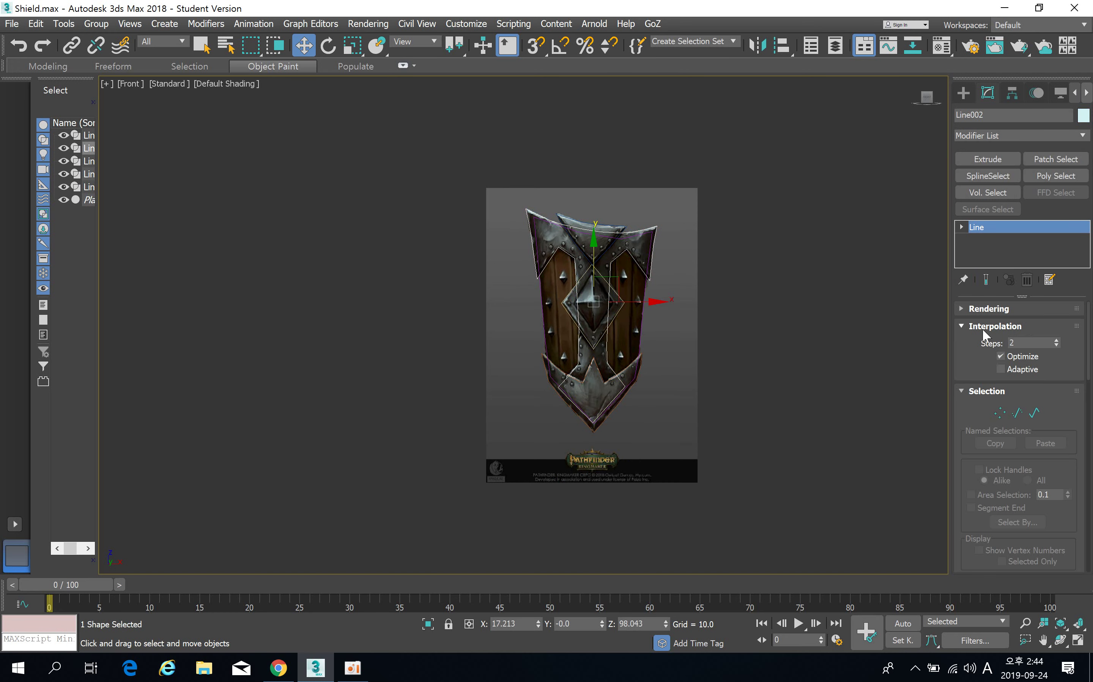
click(641, 300)
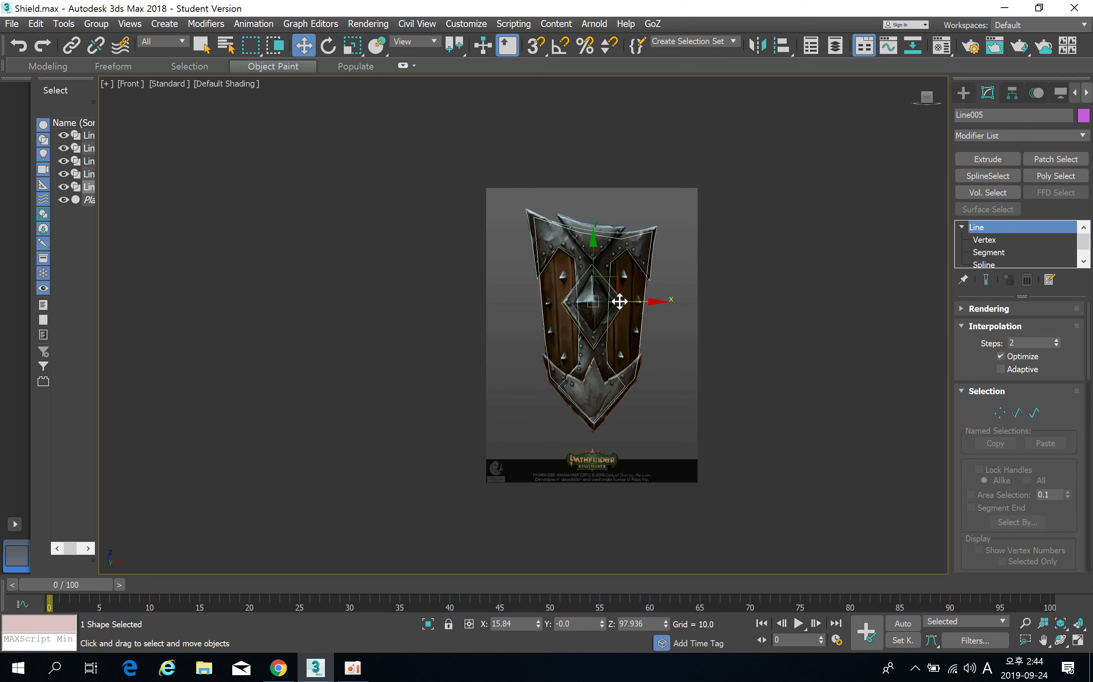
click(684, 352)
click(617, 312)
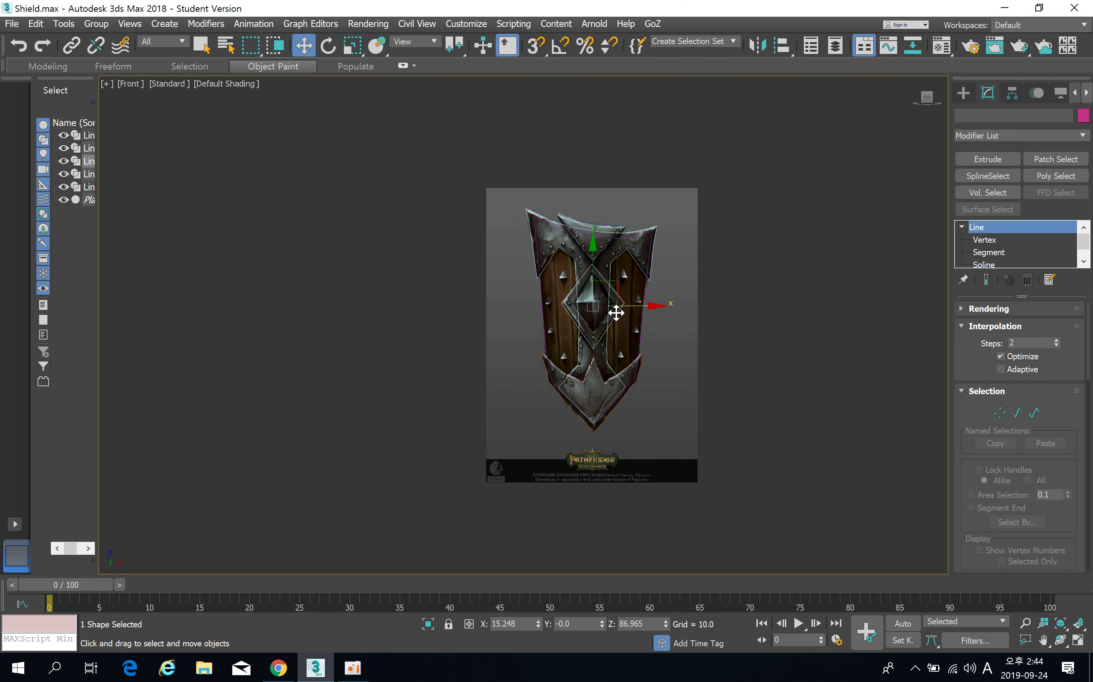
drag(518, 199, 851, 537)
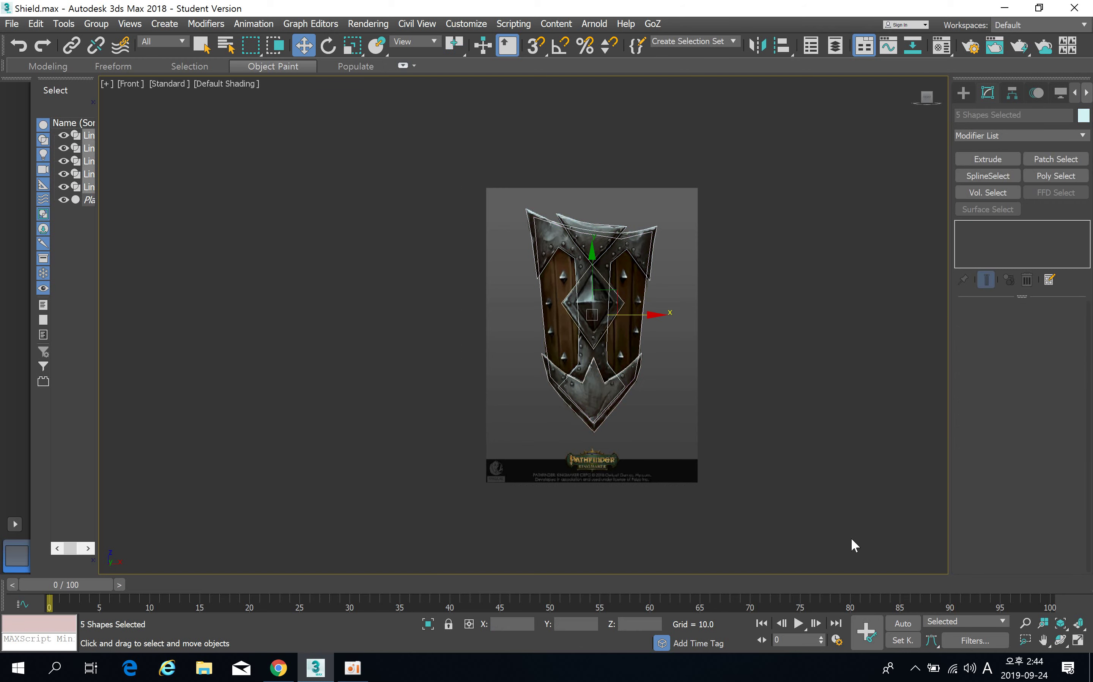
click(992, 159)
mouse_move(612, 359)
alt+middle_down()
mouse_move(691, 357)
mouse_move(557, 365)
mouse_move(617, 364)
alt+middle_up()
key(f)
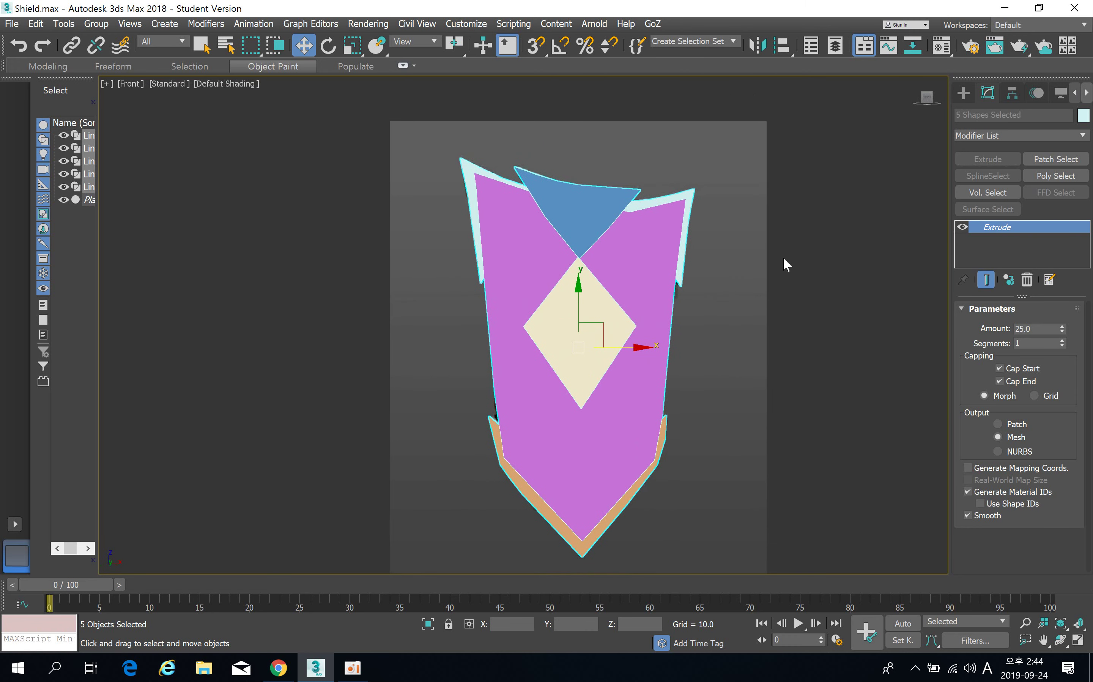
Examine how the extruded wooden board and metal frame overlap in depth, selecting each piece in an angled view.
click(711, 190)
click(651, 313)
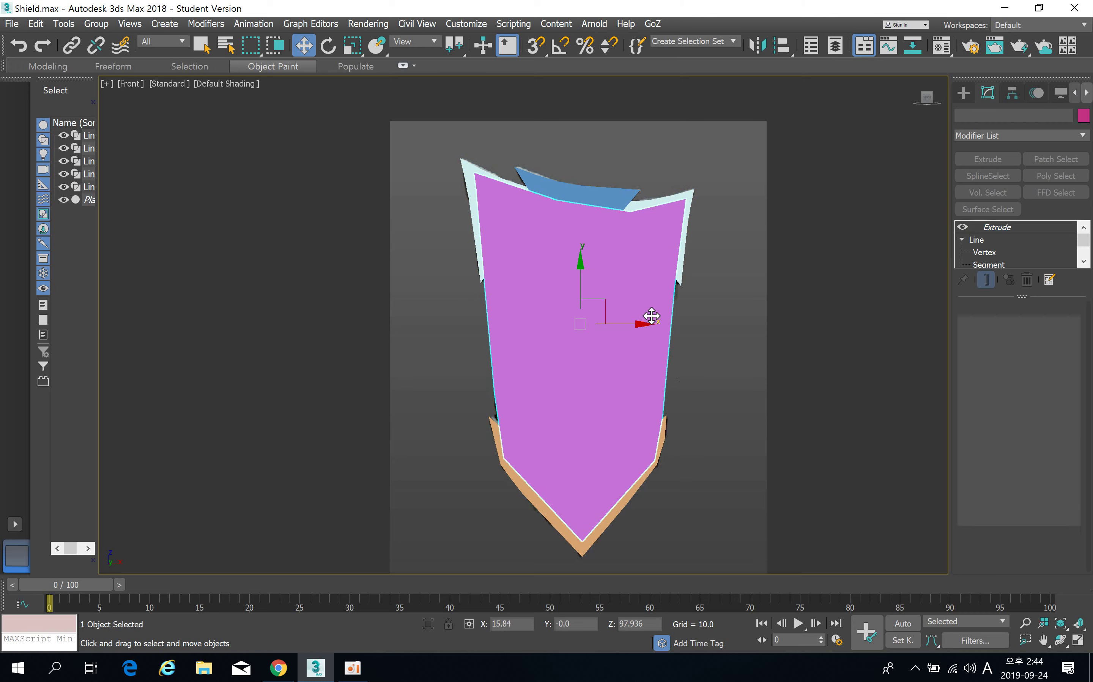
mouse_move(647, 317)
alt+middle_down()
mouse_move(628, 377)
mouse_move(804, 344)
alt+middle_up()
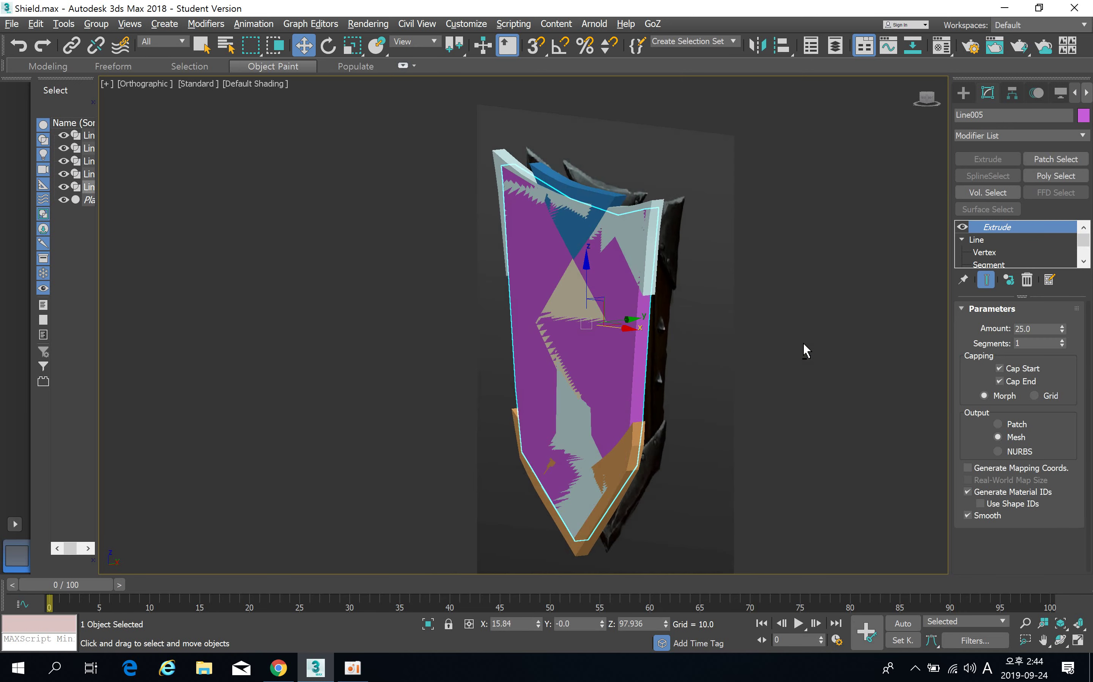
click(823, 273)
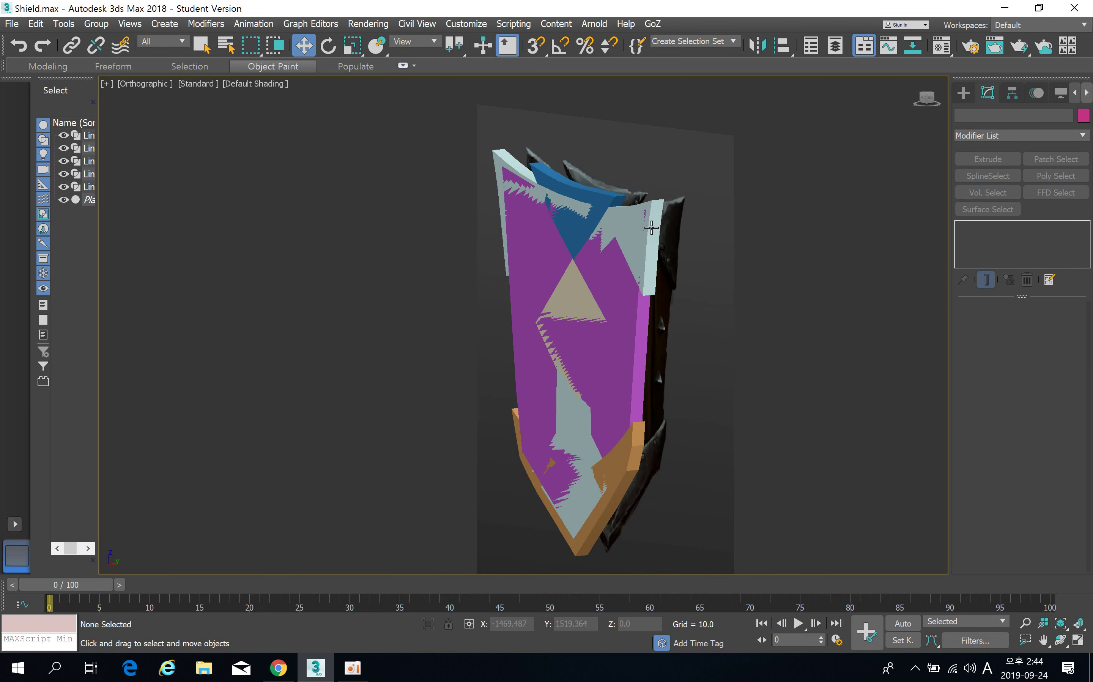
click(649, 225)
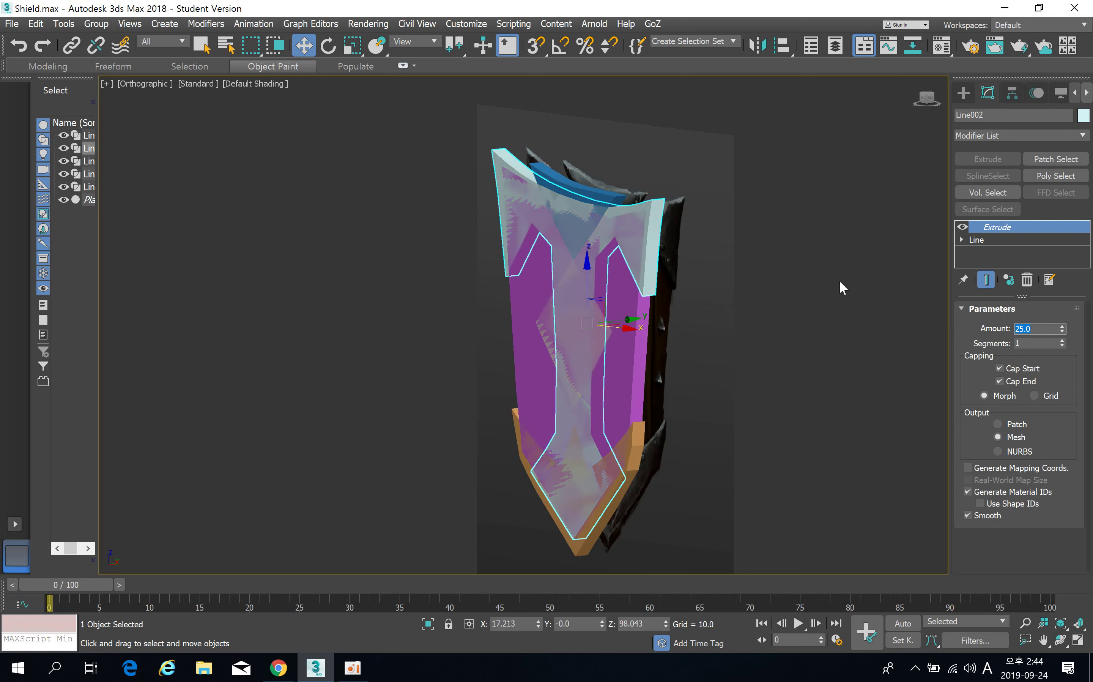
alt+middle_drag(802, 281, 746, 291)
alt+middle_drag(814, 362, 816, 364)
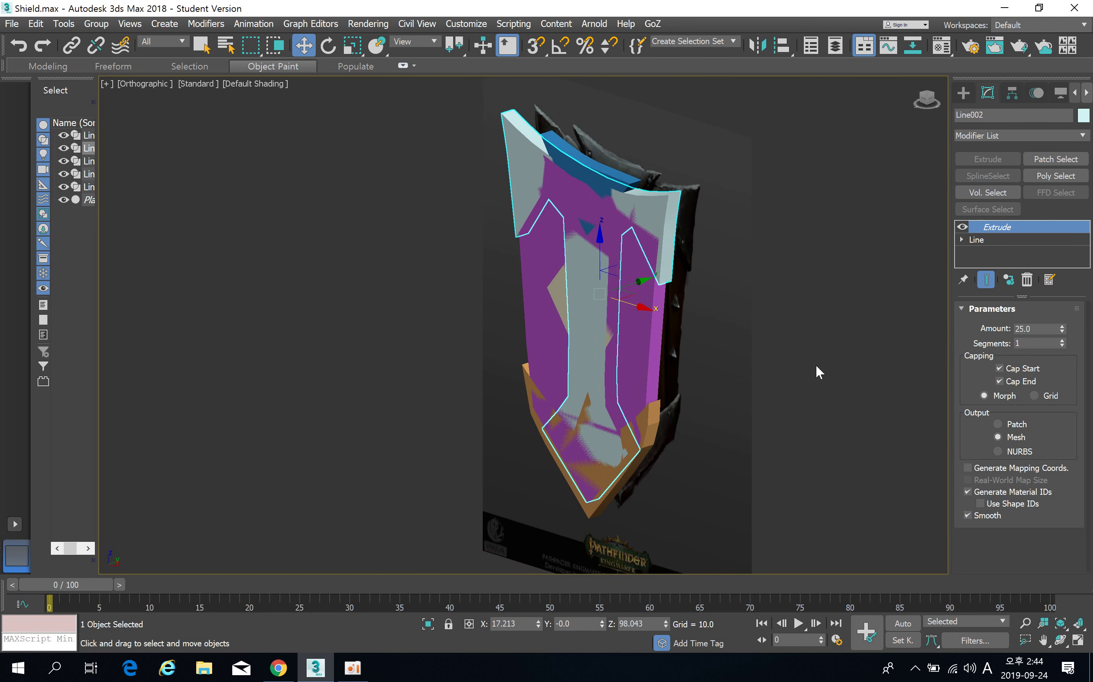
Move the extruded wooden board back along the Y axis by about 8.7 units, behind the metal frame's front face, and deselect it.
click(737, 306)
click(672, 346)
alt+middle_drag(672, 346, 665, 294)
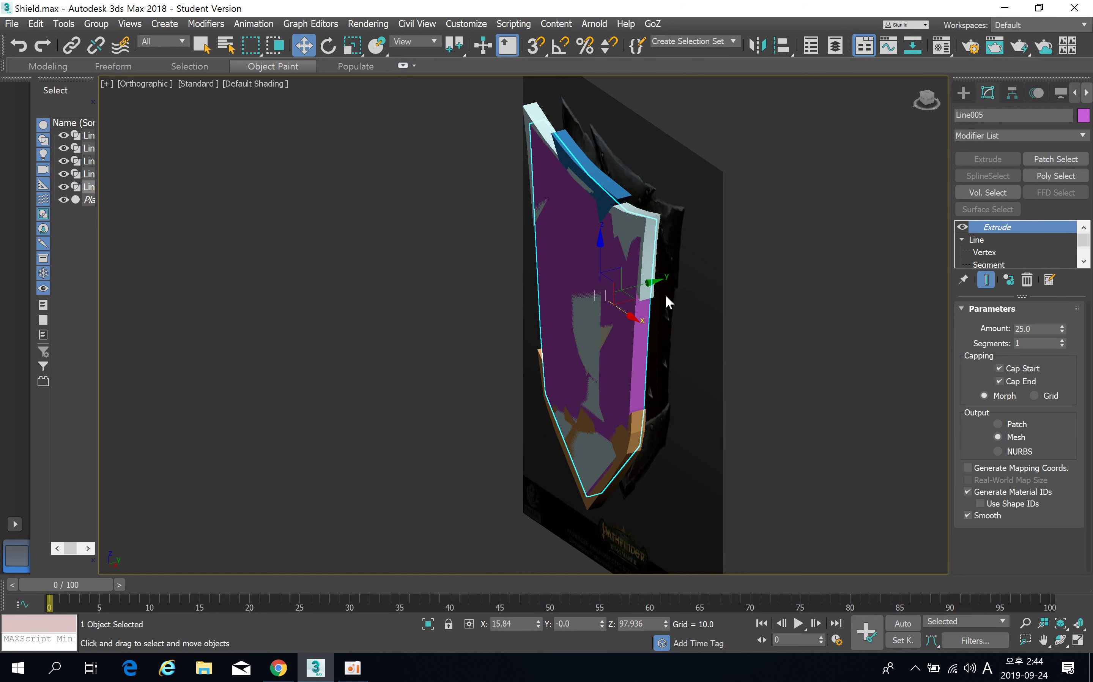
drag(653, 283, 658, 286)
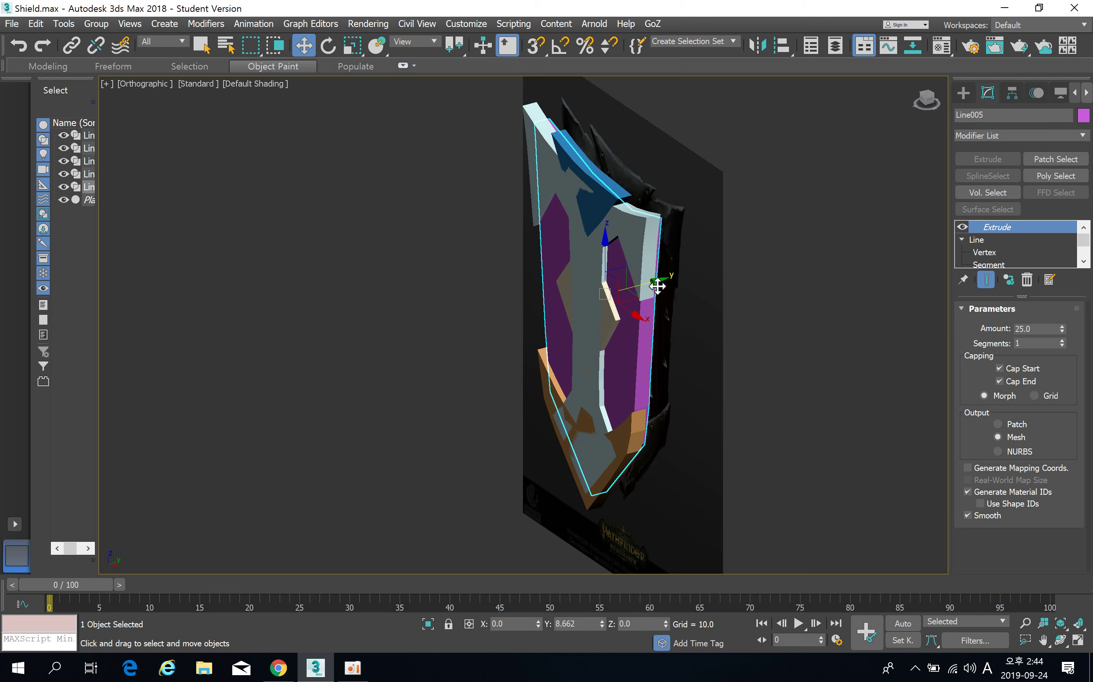
alt+middle_drag(688, 334, 735, 321)
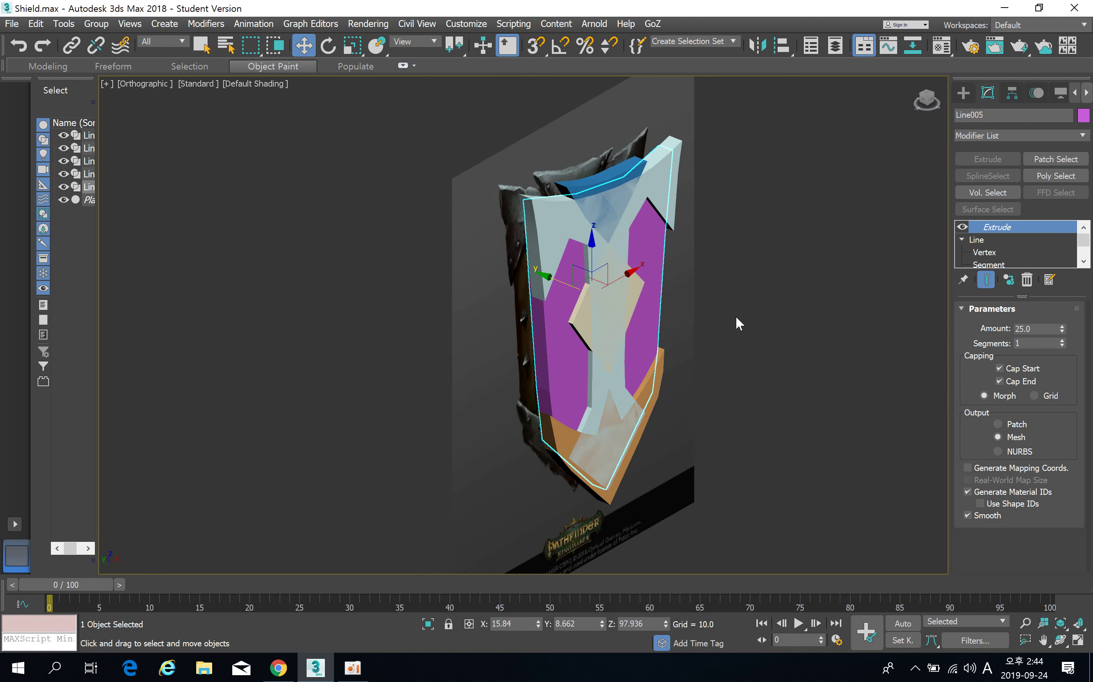
click(736, 318)
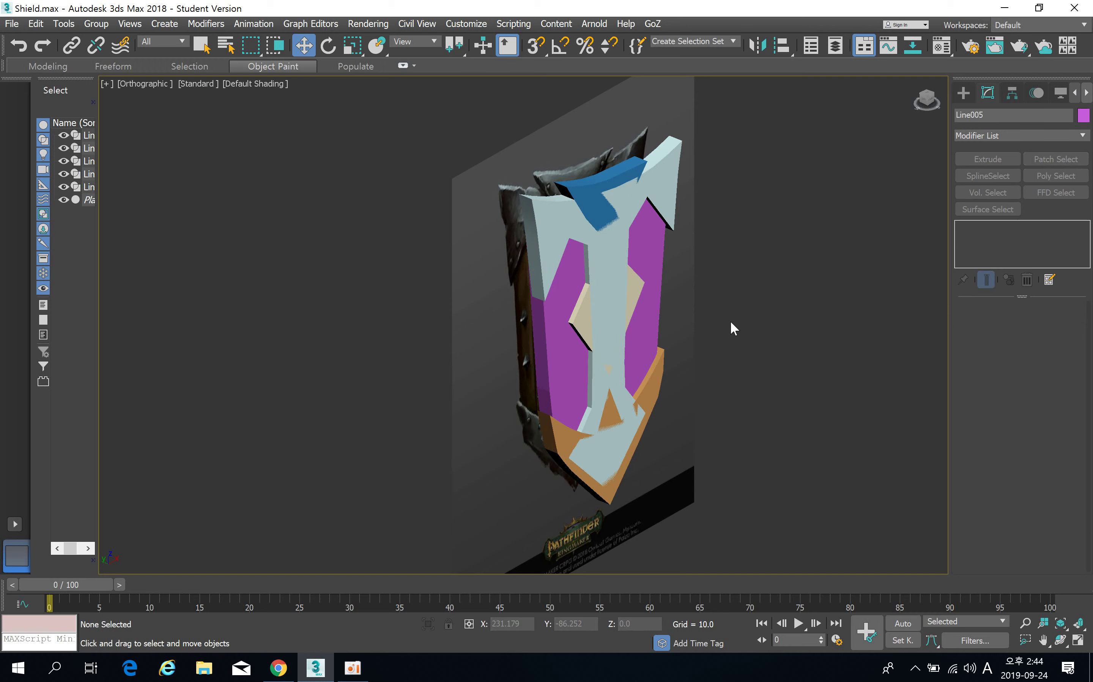
Move the purple wooden board forward along the Y axis to about -0.7, closer to the metal frame's front face.
mouse_move(729, 324)
alt+middle_down()
mouse_move(713, 315)
mouse_move(727, 331)
alt+middle_up()
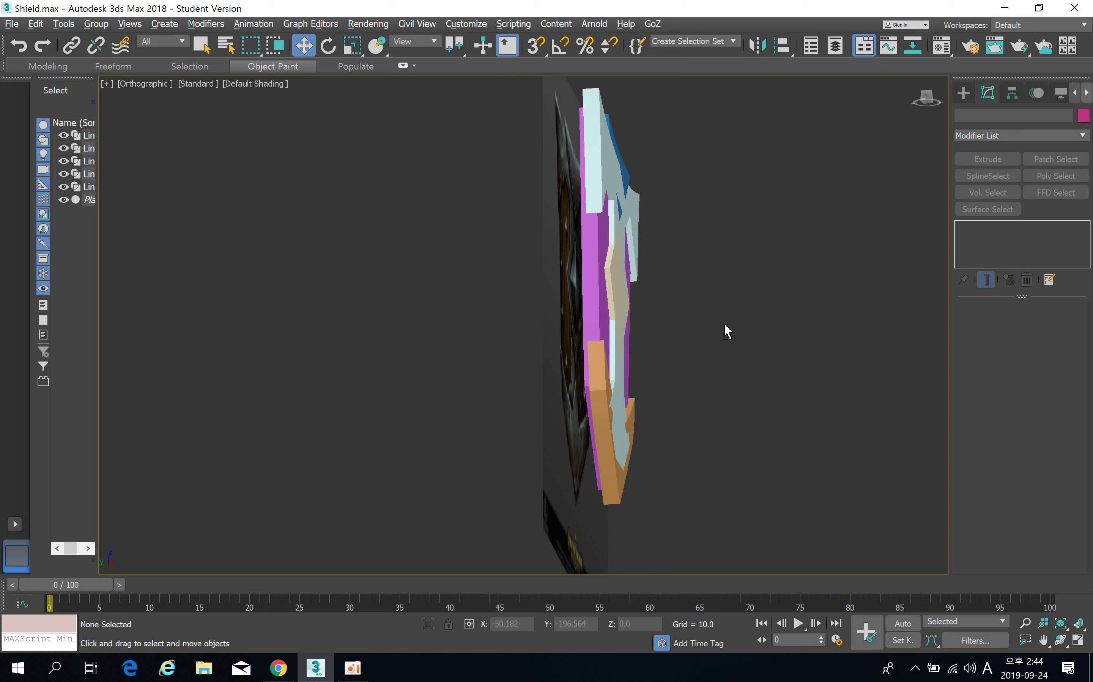
alt+middle_drag(724, 325, 702, 361)
click(546, 235)
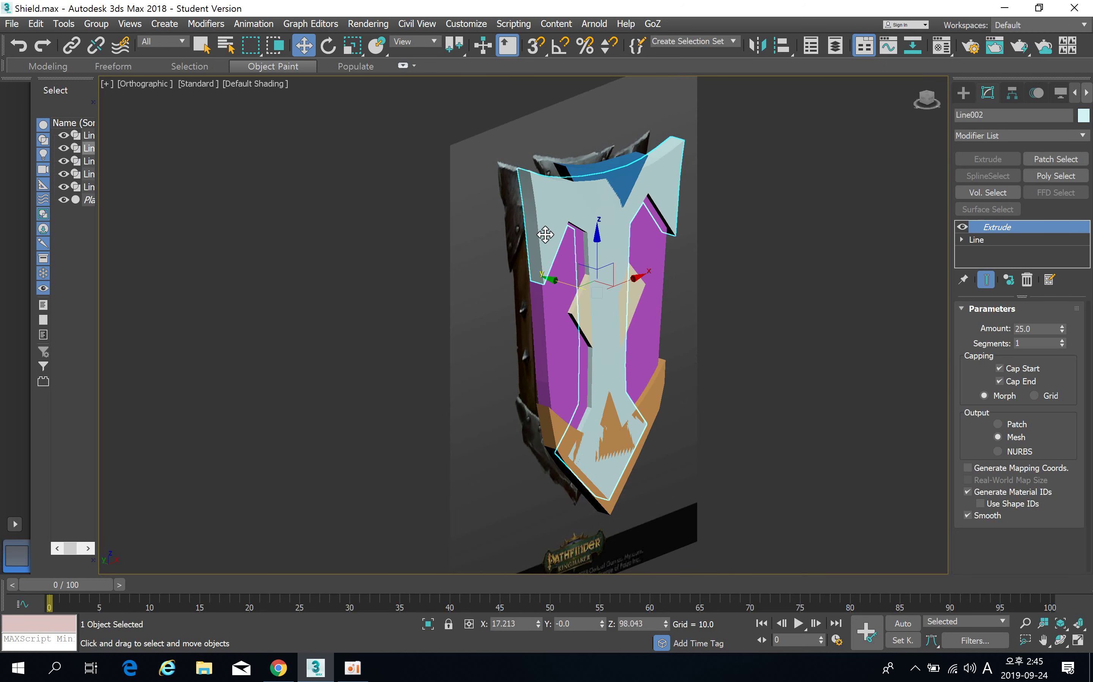
click(647, 335)
alt+middle_drag(639, 362, 651, 369)
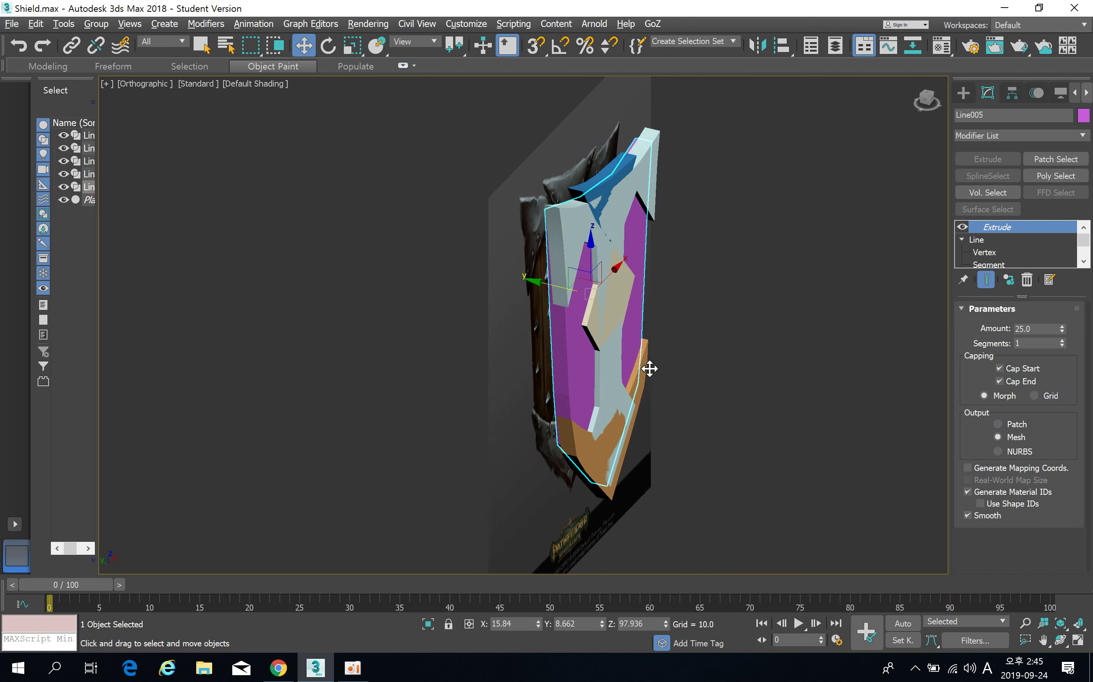
drag(546, 285, 551, 287)
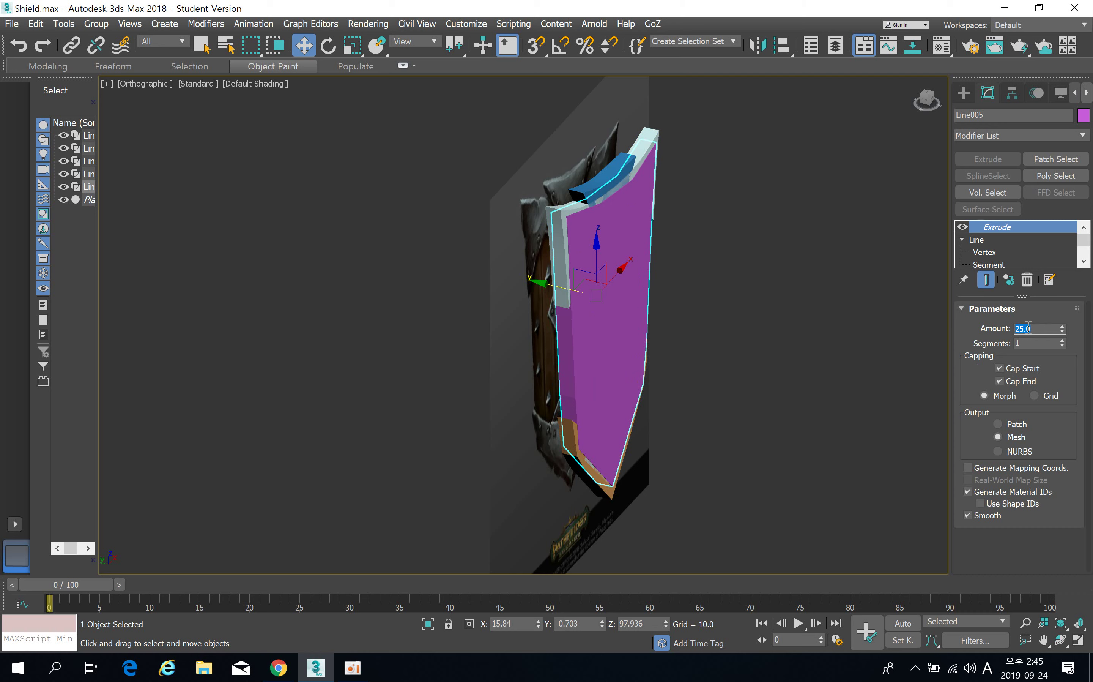
Set the shared Extrude amount to 20 and move the wooden board back along the Y axis to about 2.3.
key(Return)
alt+middle_drag(587, 413, 607, 402)
drag(549, 288, 547, 290)
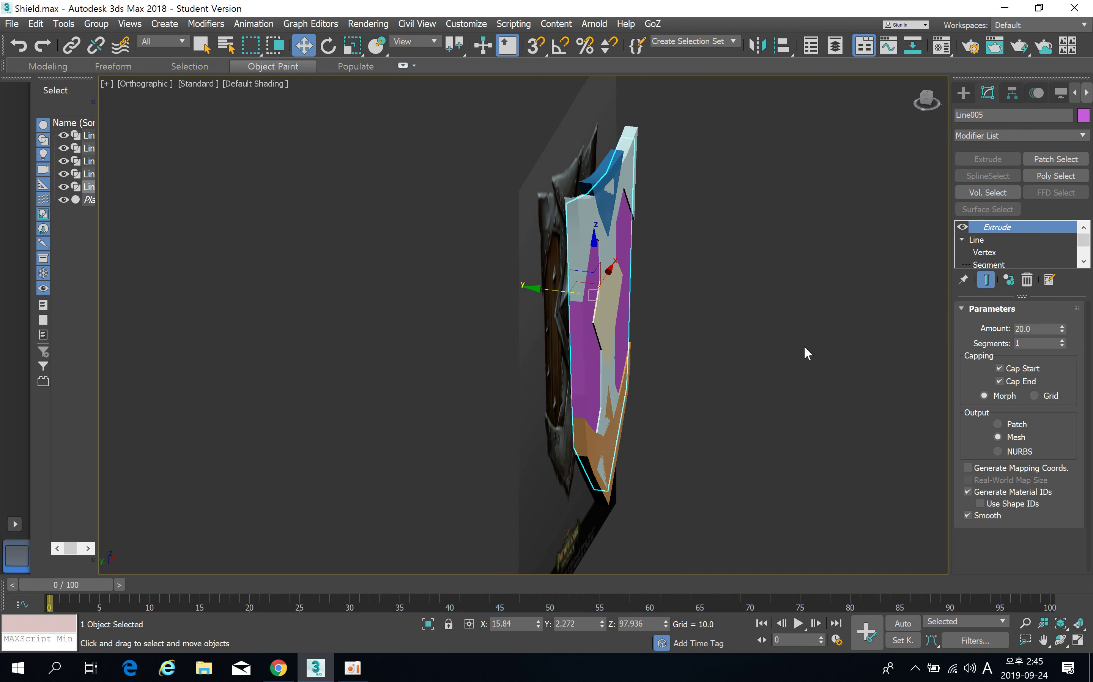
alt+middle_drag(764, 360, 676, 301)
scroll(684, 324, down, 3)
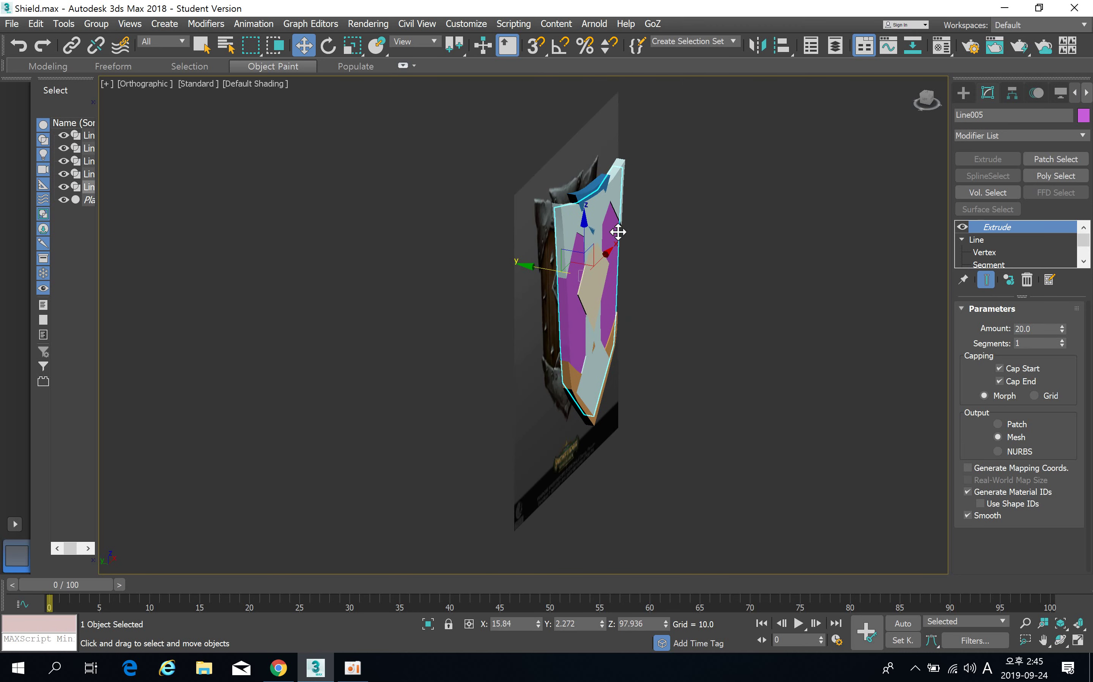
Select all five shield pieces, remove their shared Extrude modifier and deselect them.
click(590, 275)
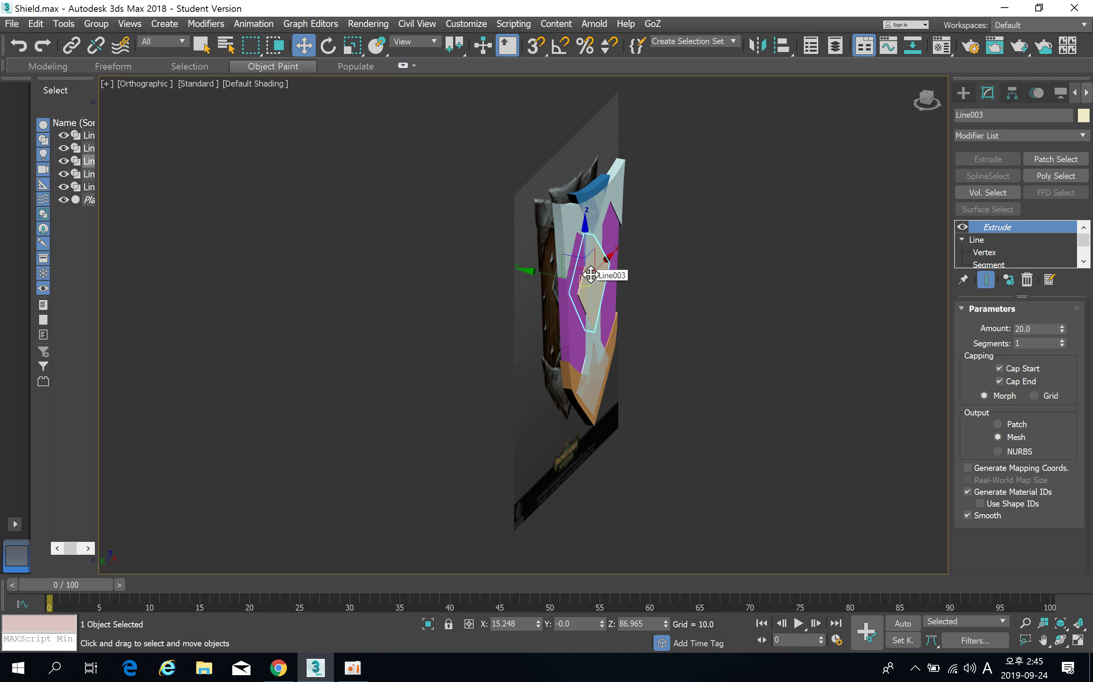
click(747, 269)
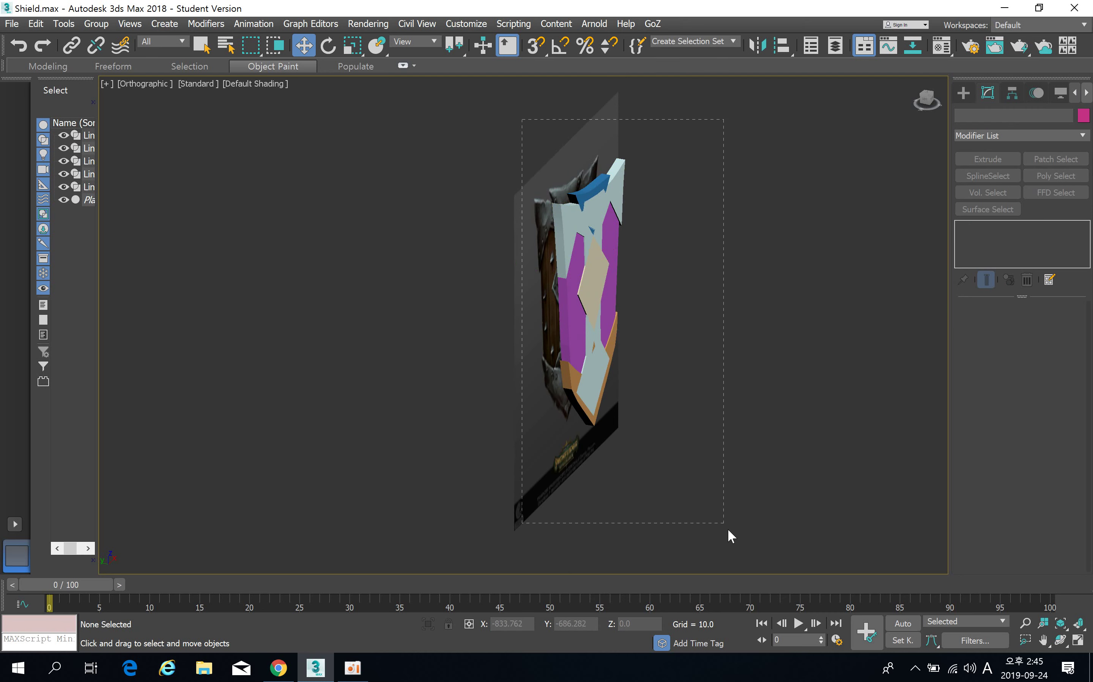
drag(728, 528, 729, 528)
click(1028, 280)
alt+middle_drag(784, 302, 735, 305)
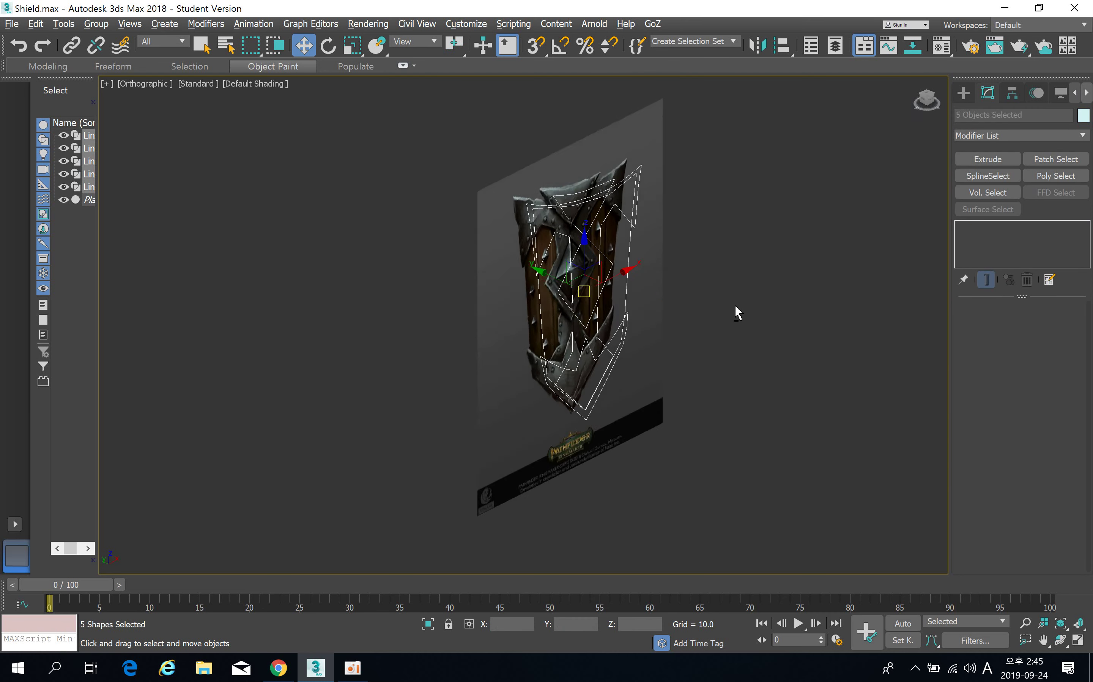
scroll(721, 304, up, 4)
click(640, 247)
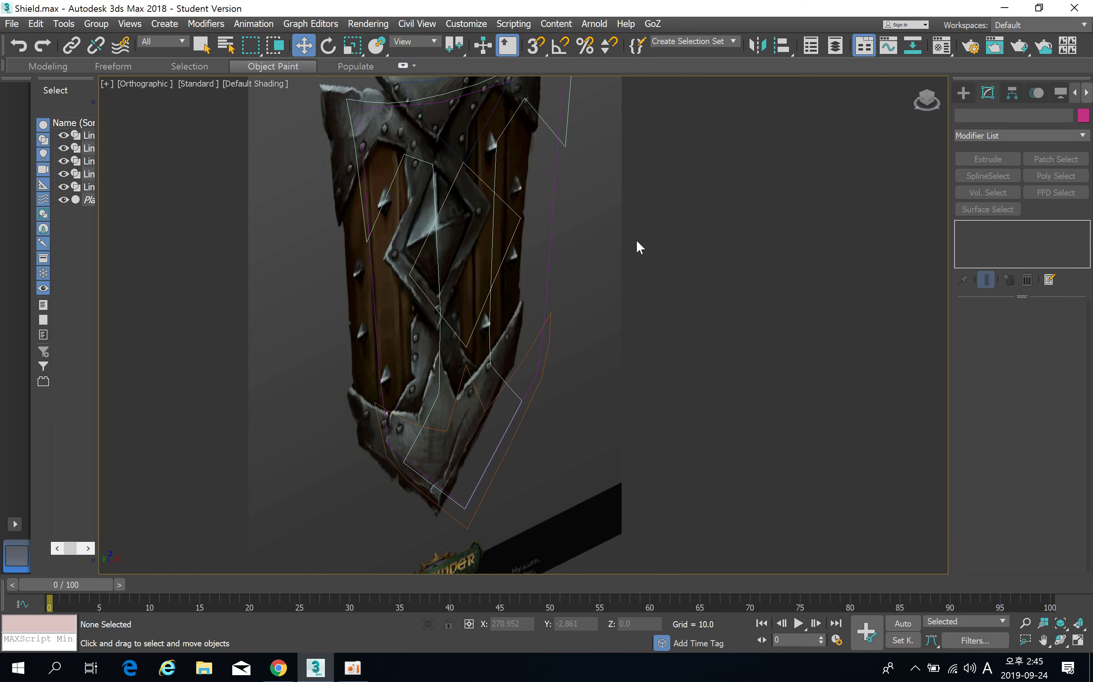
Select all five shield splines, apply one shared Extrude with an amount of 25, and deselect them.
scroll(566, 250, down, 4)
drag(429, 119, 693, 459)
click(803, 218)
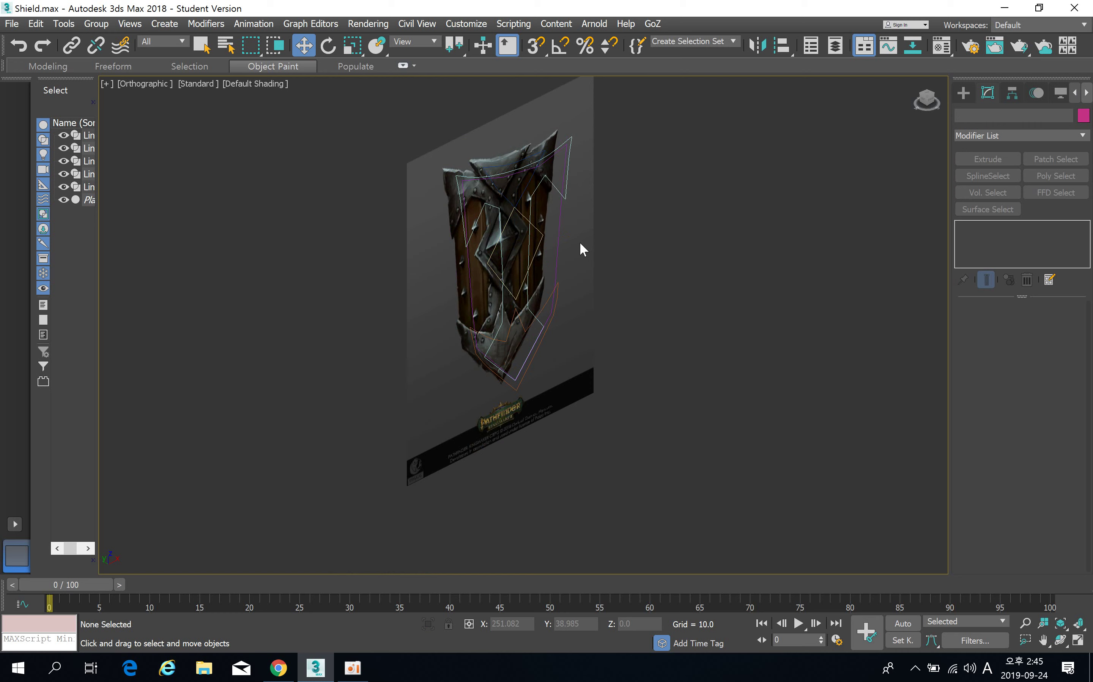
click(559, 231)
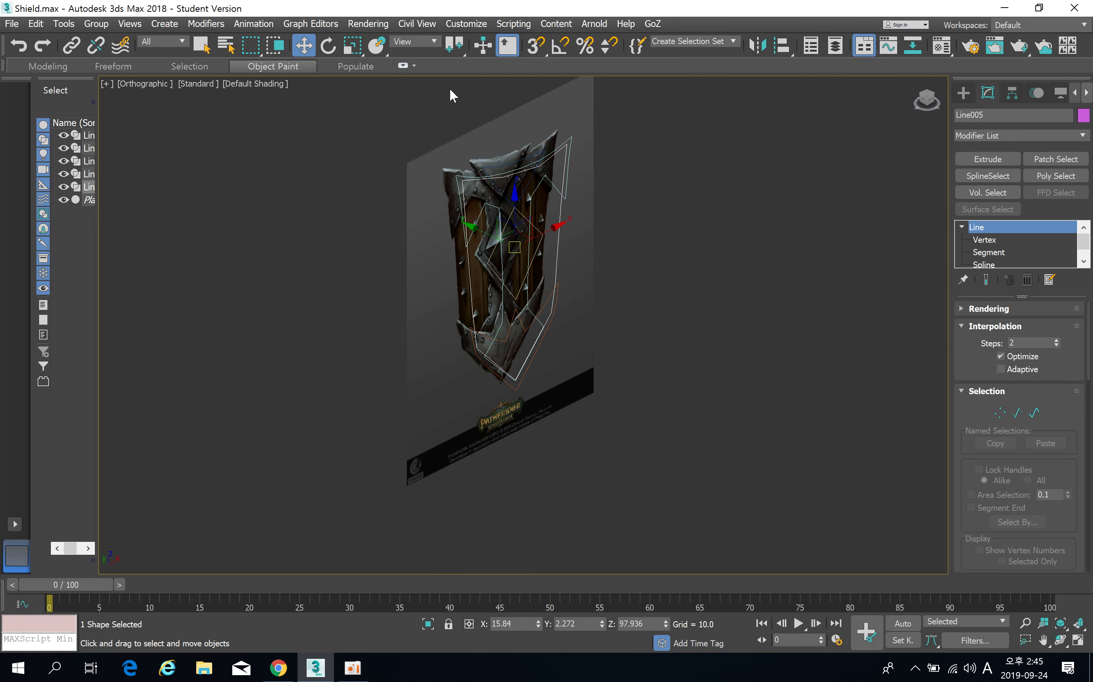
drag(396, 144, 699, 493)
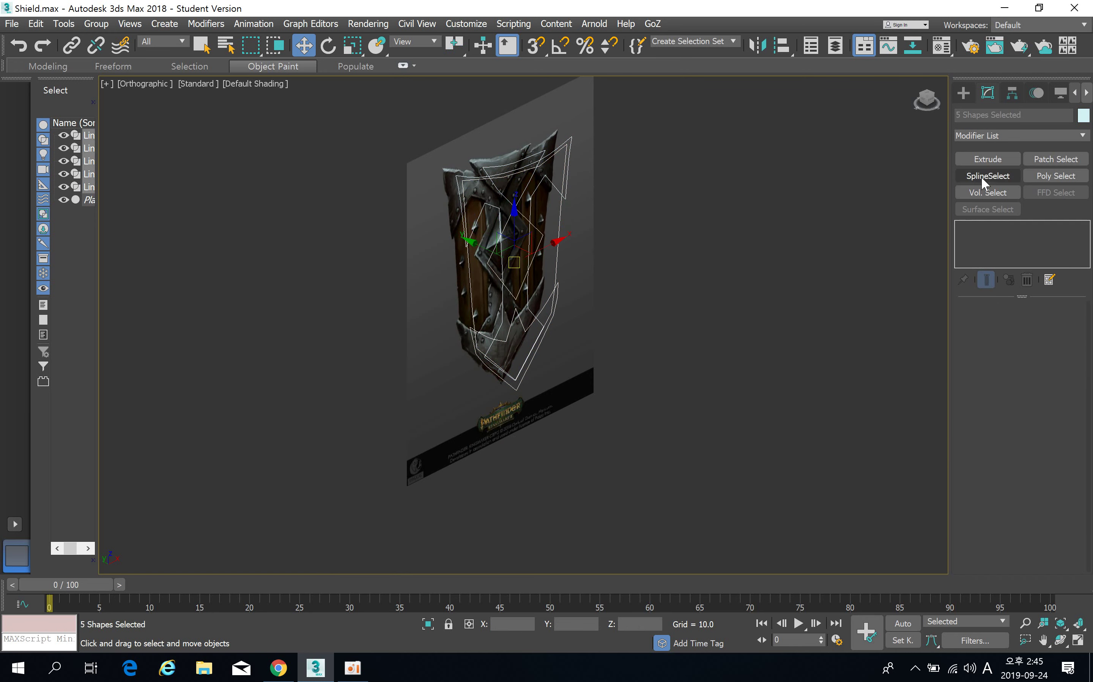
click(984, 159)
scroll(583, 269, up, 3)
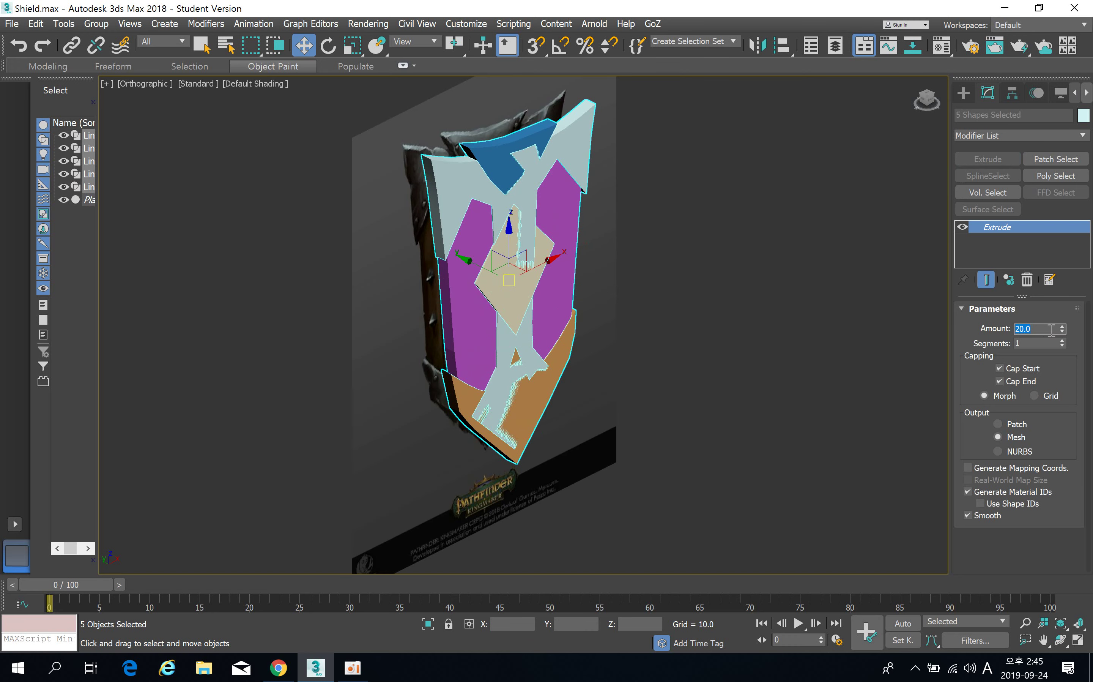
text(25)
key(Return)
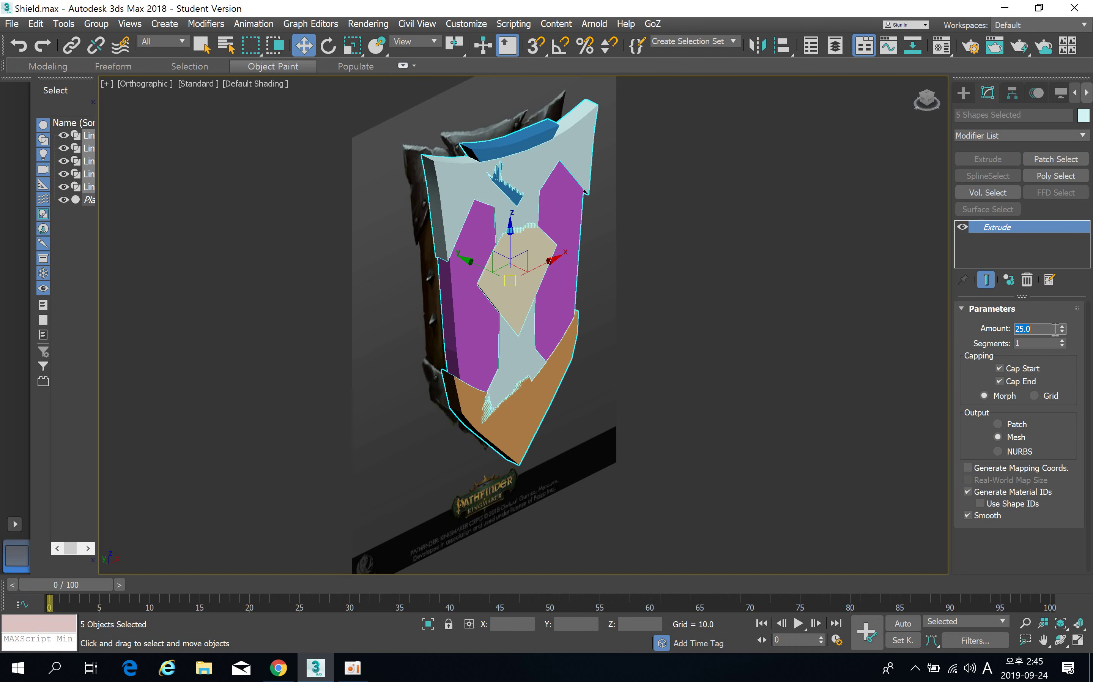
click(634, 262)
Scale the wooden board's thickness to about 57% and move the board forward along the Y axis by about 3.6 units.
click(456, 298)
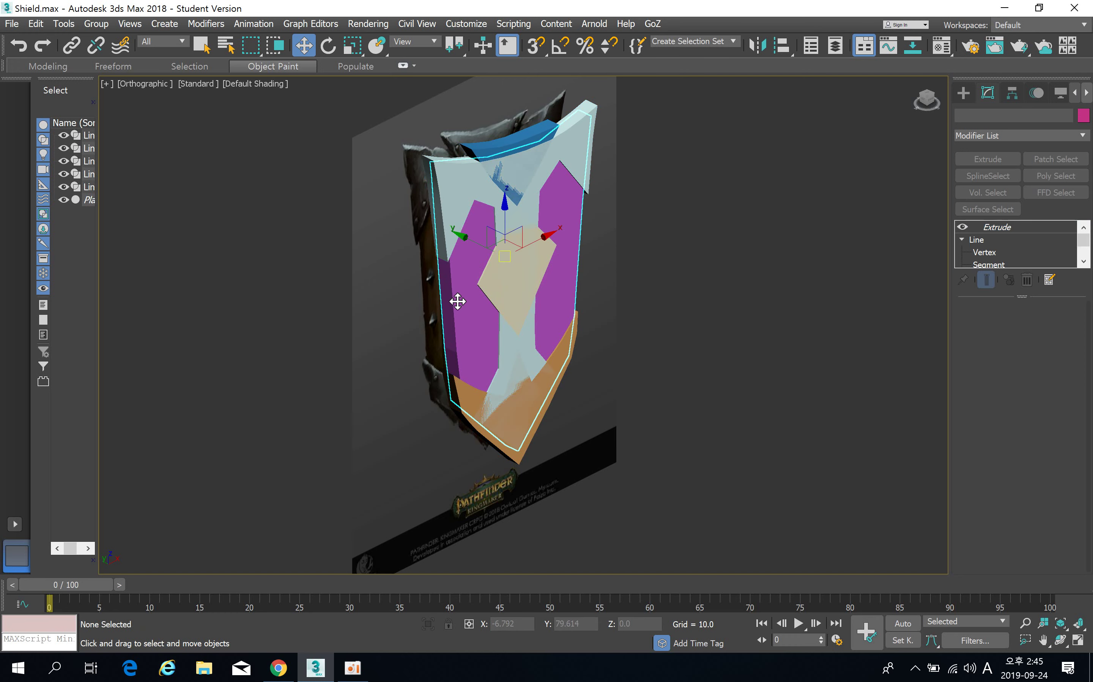
alt+middle_drag(465, 346, 488, 328)
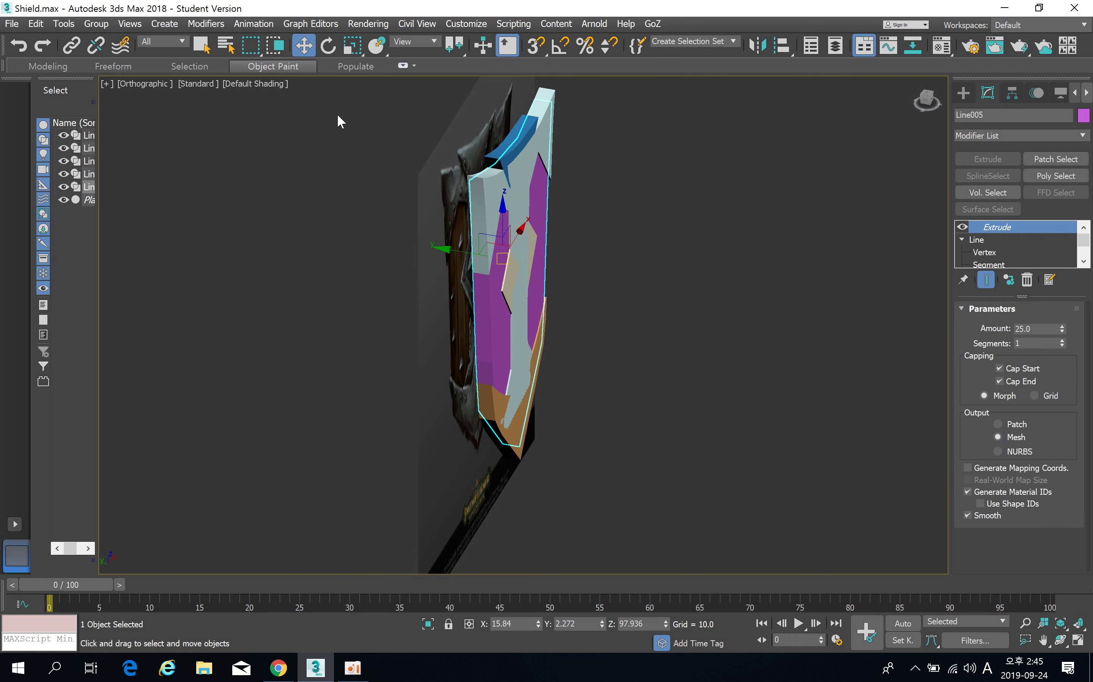
click(353, 48)
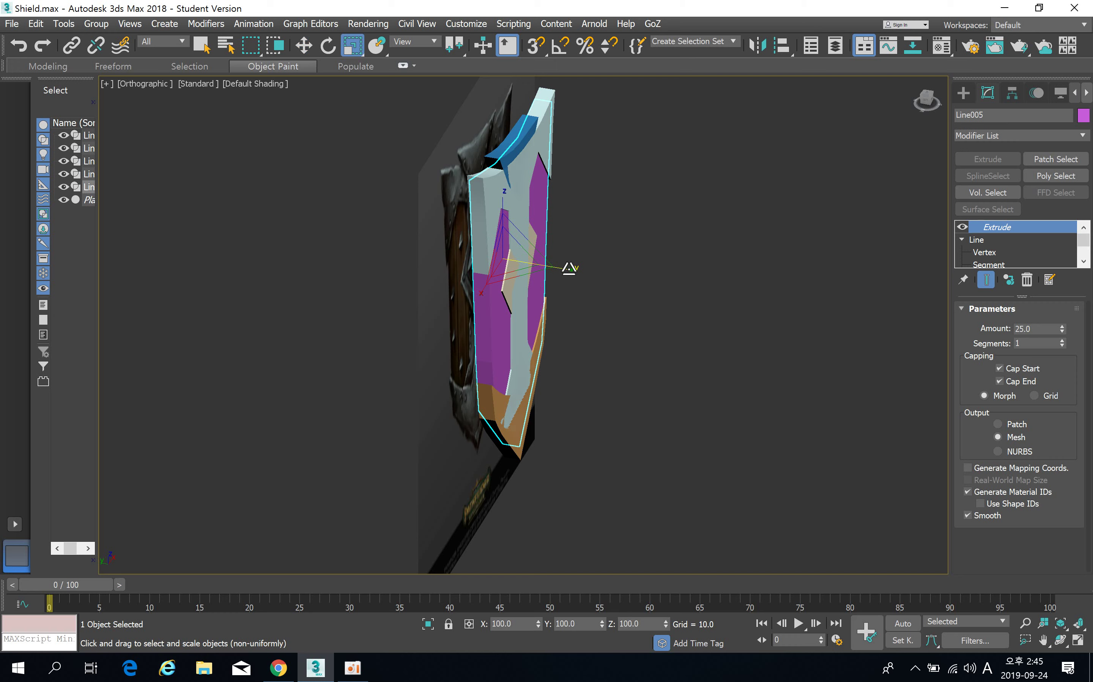
drag(569, 268, 548, 270)
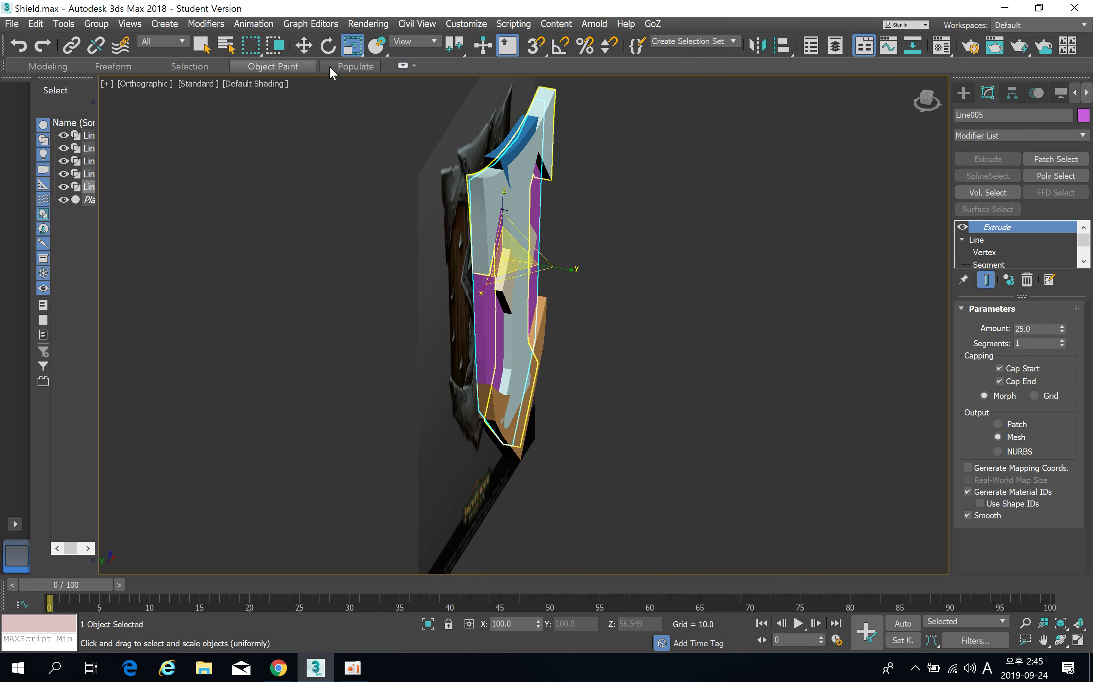
click(304, 45)
drag(451, 247, 454, 252)
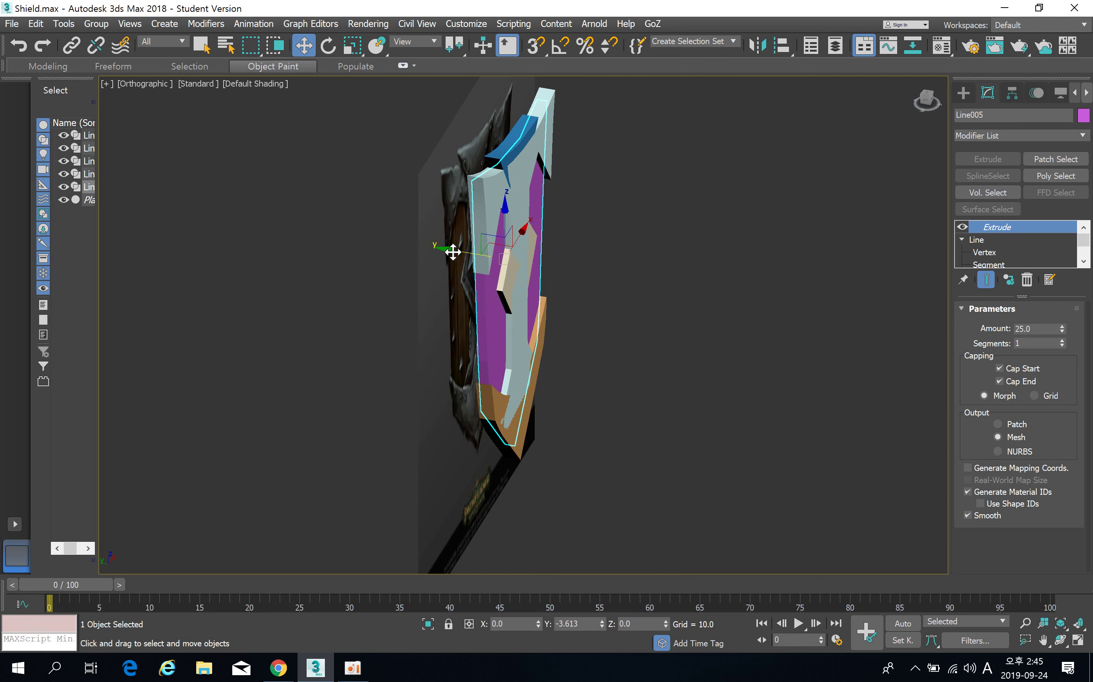
Select the four metal pieces without the wooden board, set their Extrude amount to 30, and deselect them.
mouse_move(514, 268)
alt+middle_down()
mouse_move(549, 354)
mouse_move(522, 276)
alt+middle_up()
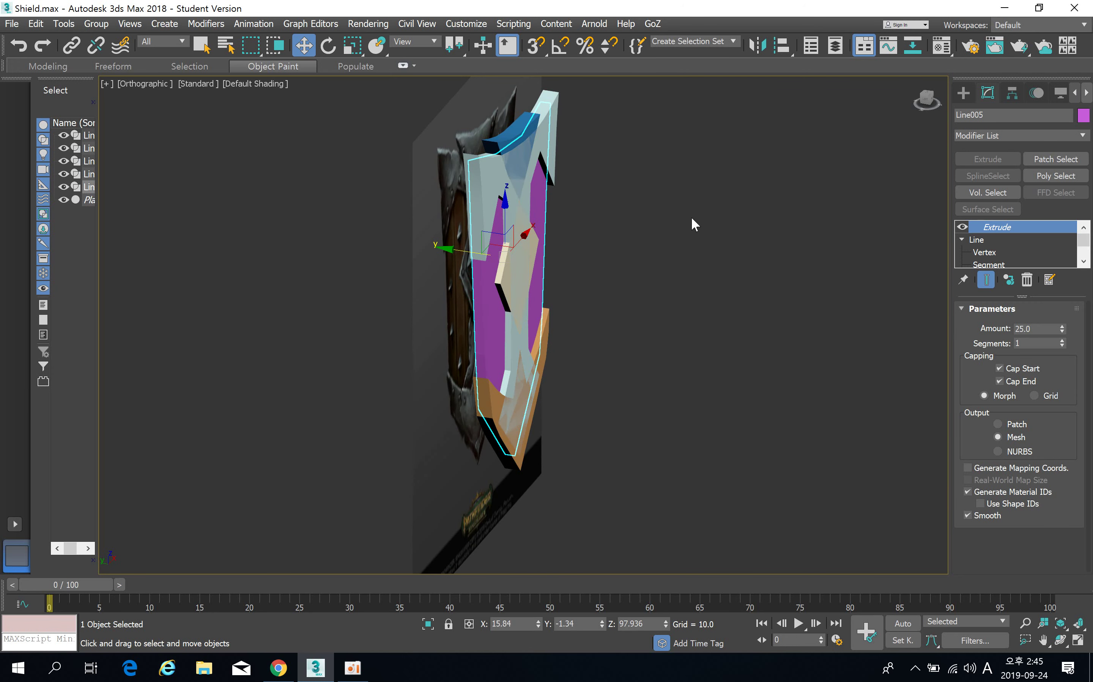
alt+middle_drag(579, 250, 600, 289)
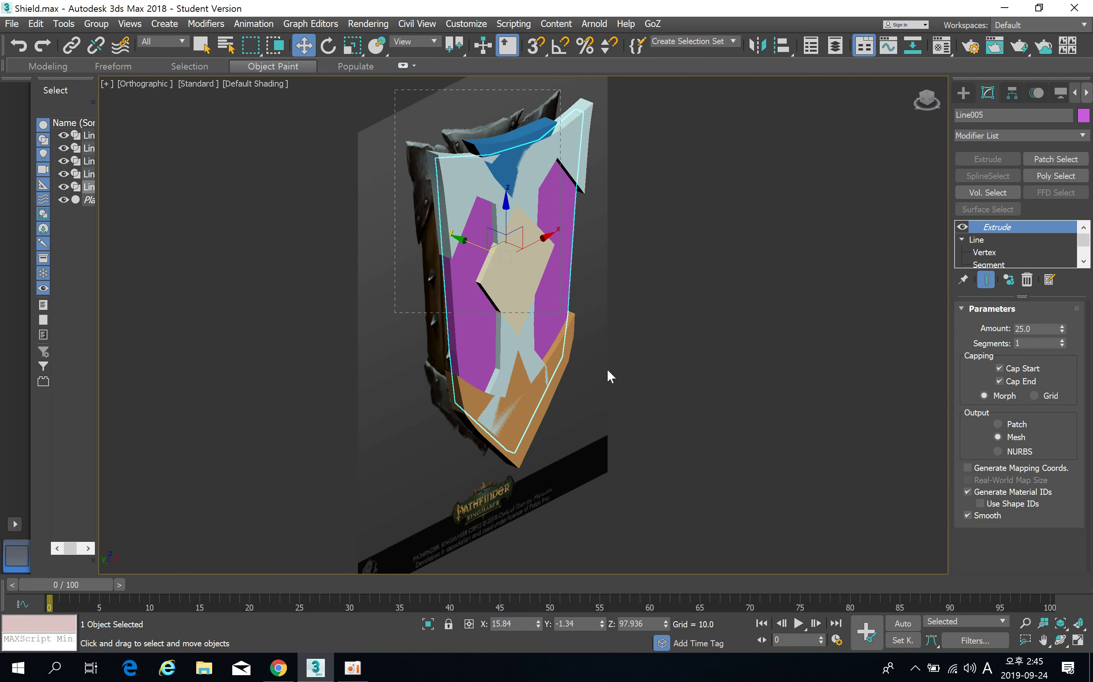
drag(713, 514, 770, 558)
alt+click(459, 314)
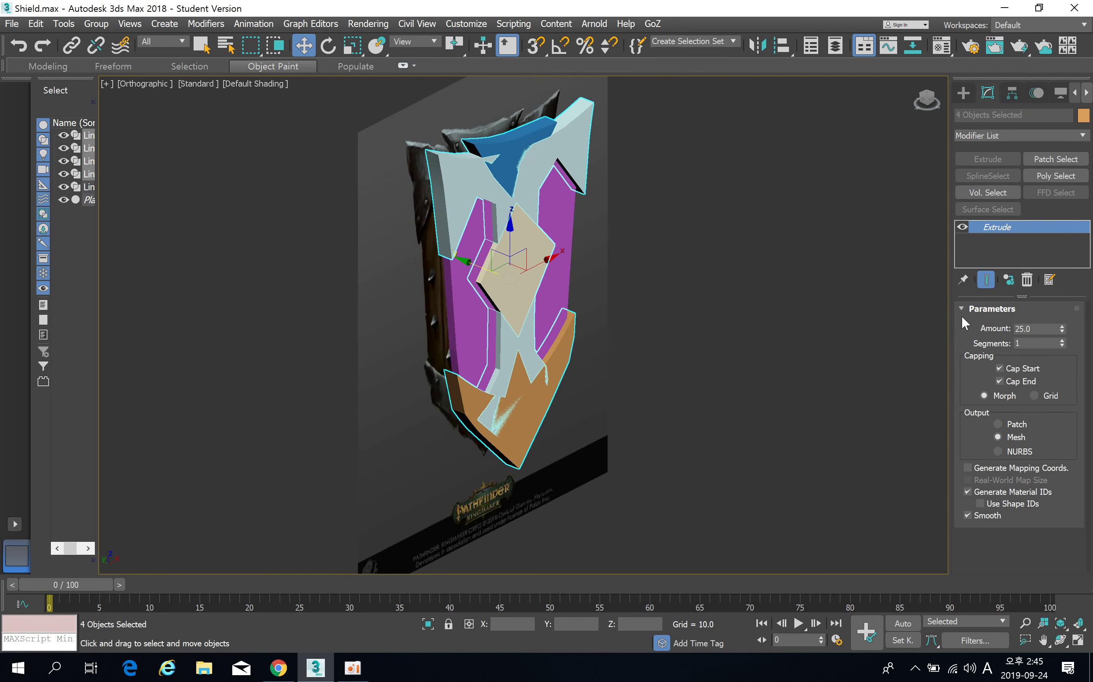
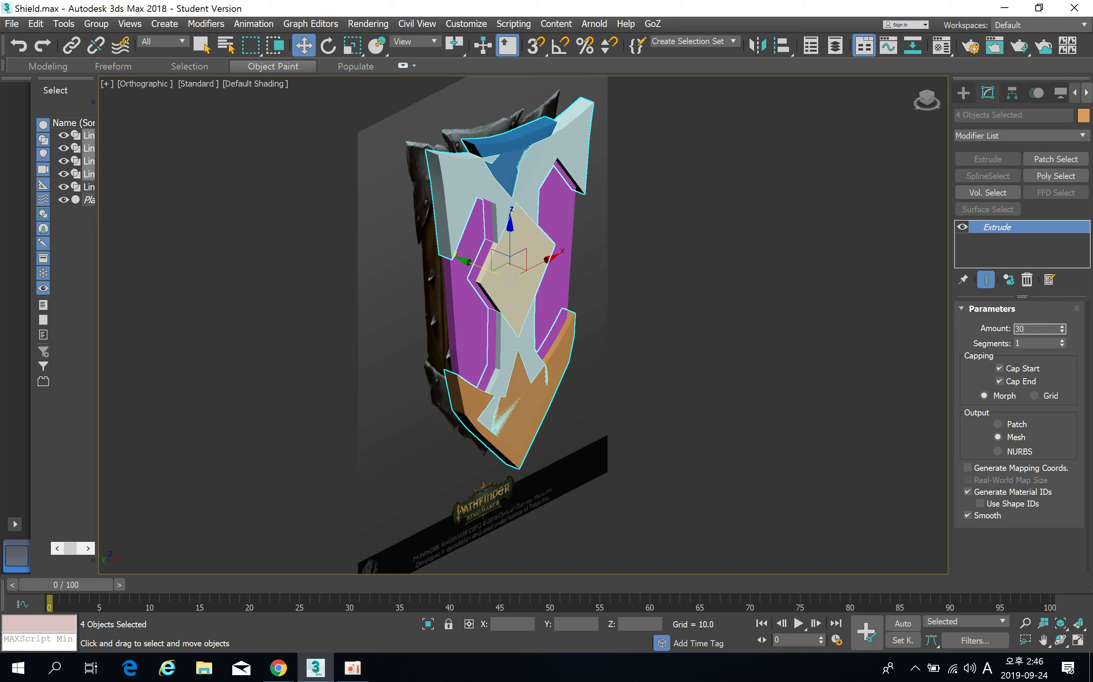
key(Return)
click(697, 290)
Convert the extruded wooden board to an Editable Poly so it is independent of the shared Extrude.
click(567, 217)
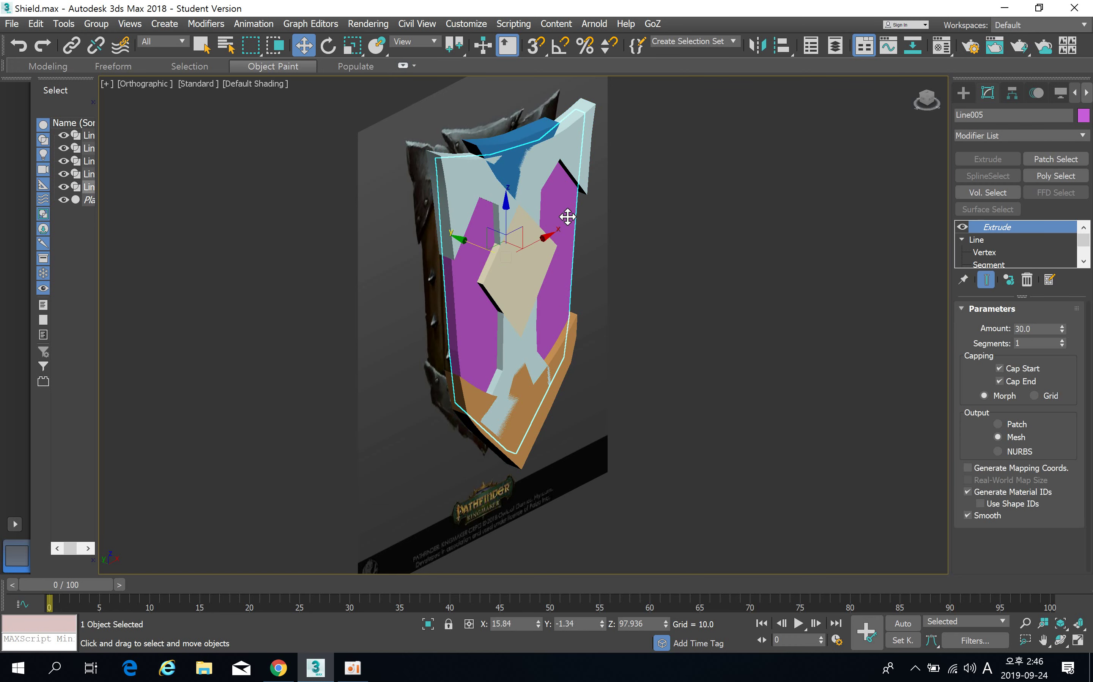
alt+middle_drag(751, 272, 735, 267)
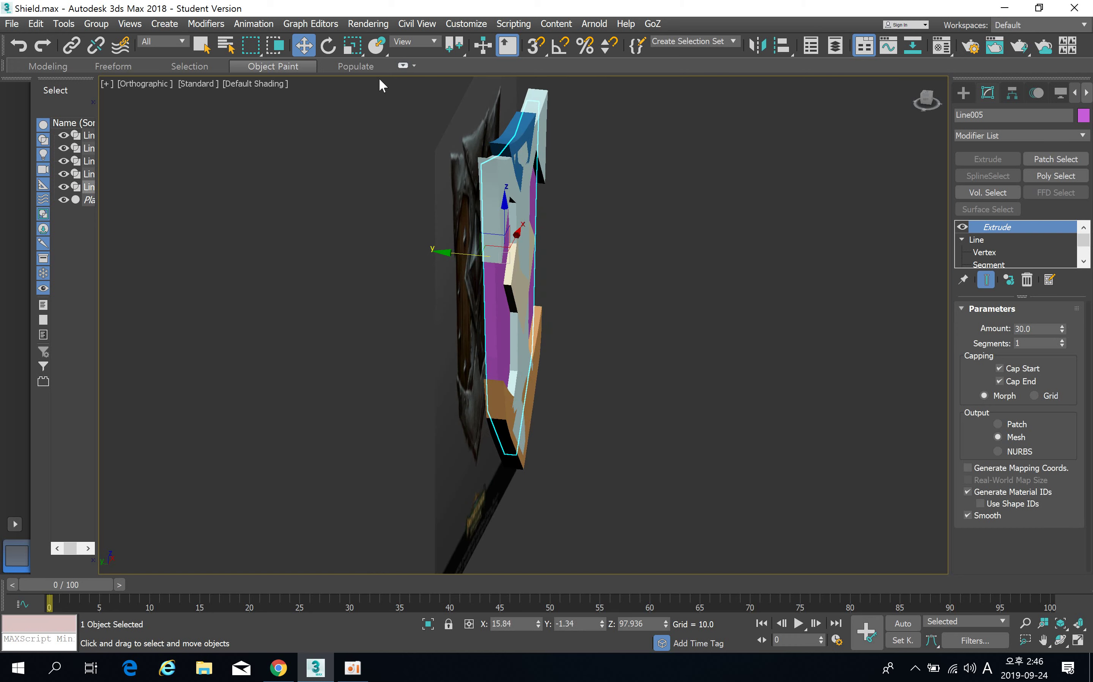
click(359, 48)
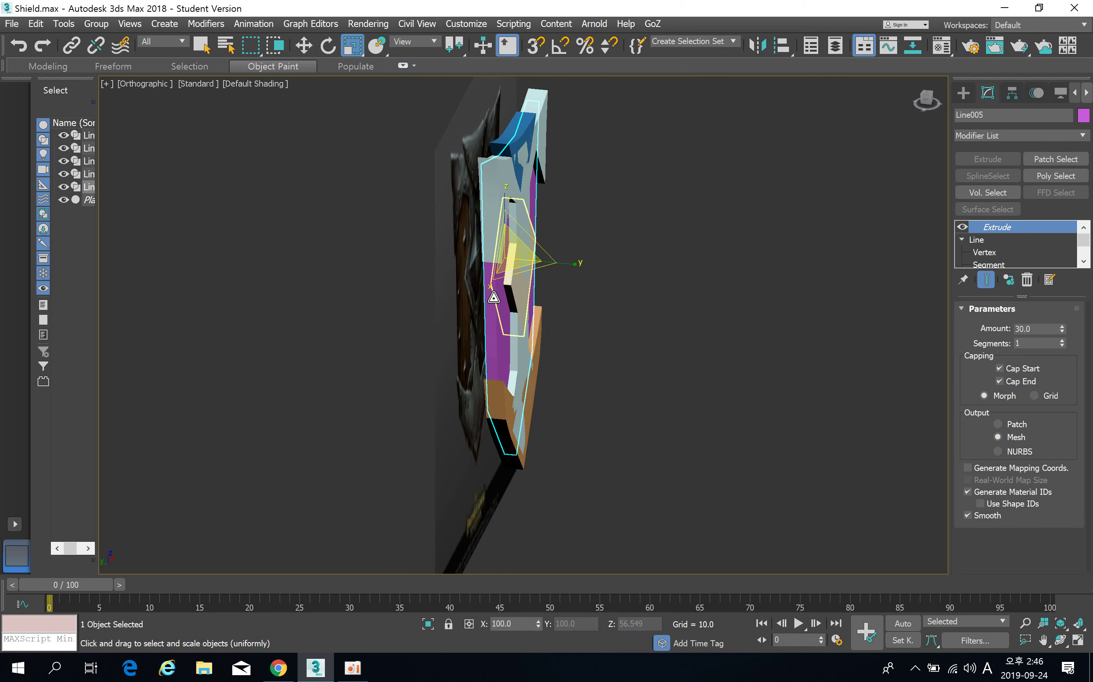
alt+middle_drag(529, 300, 484, 303)
right_click(472, 294)
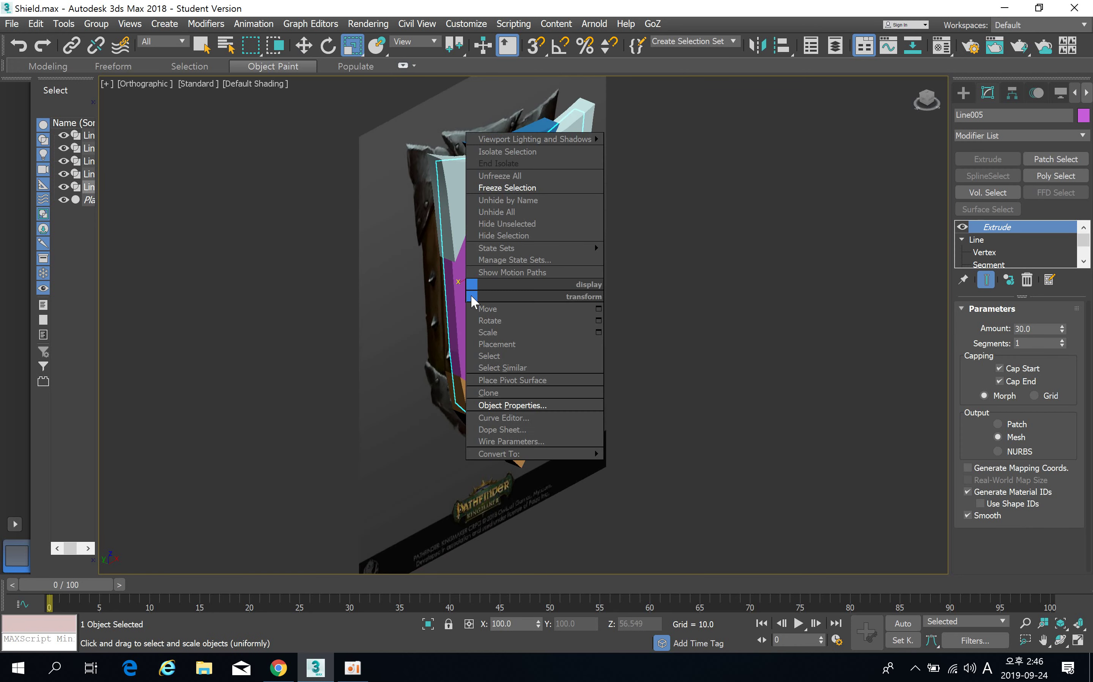
mouse_move(547, 453)
click(647, 468)
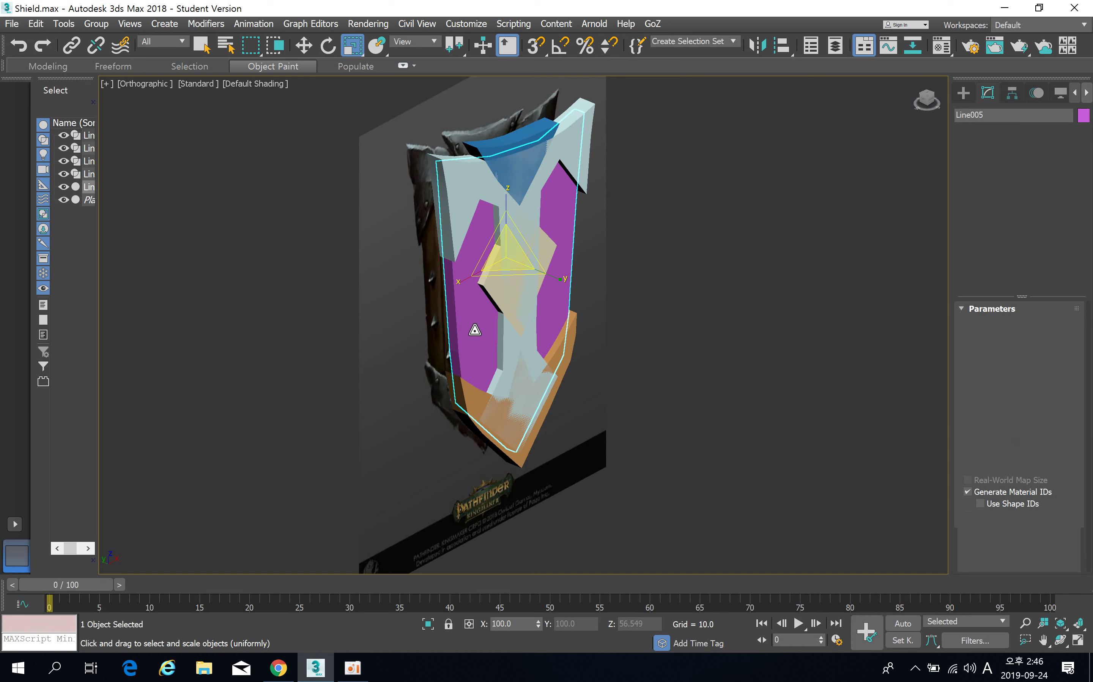
Scale the wooden board's thickness to about 44%, reposition it along the Y axis behind the frame's front face, and deselect it.
alt+middle_drag(474, 328, 484, 335)
click(674, 299)
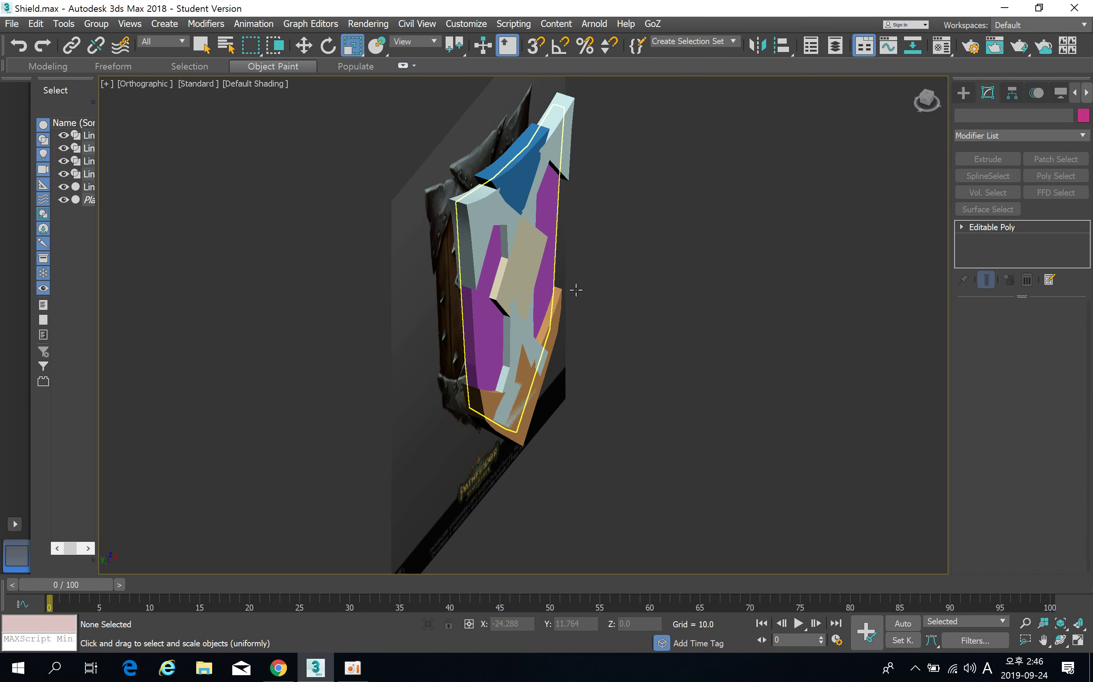
click(561, 284)
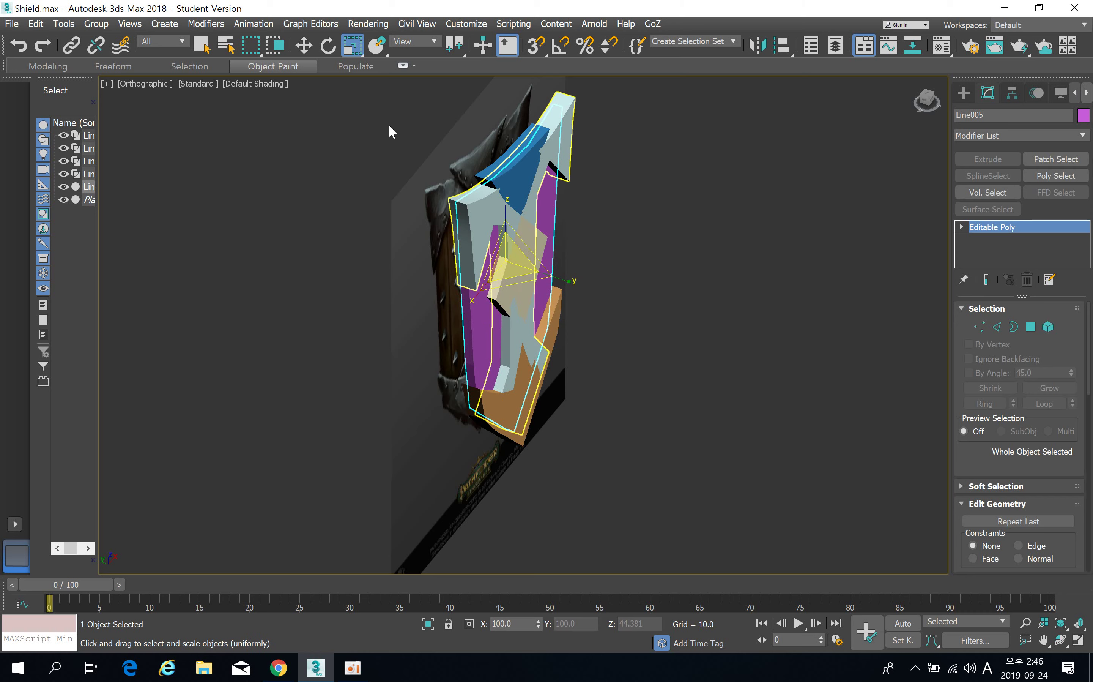
click(304, 45)
drag(472, 249, 475, 257)
mouse_move(476, 257)
alt+middle_down()
mouse_move(547, 272)
mouse_move(503, 285)
mouse_move(461, 271)
alt+middle_up()
scroll(467, 298, up, 2)
scroll(617, 348, down, 2)
alt+middle_drag(689, 348, 706, 295)
click(705, 296)
Move the blue top plate forward along the Y axis by about 9.6 units, in front of the metal frame.
click(624, 186)
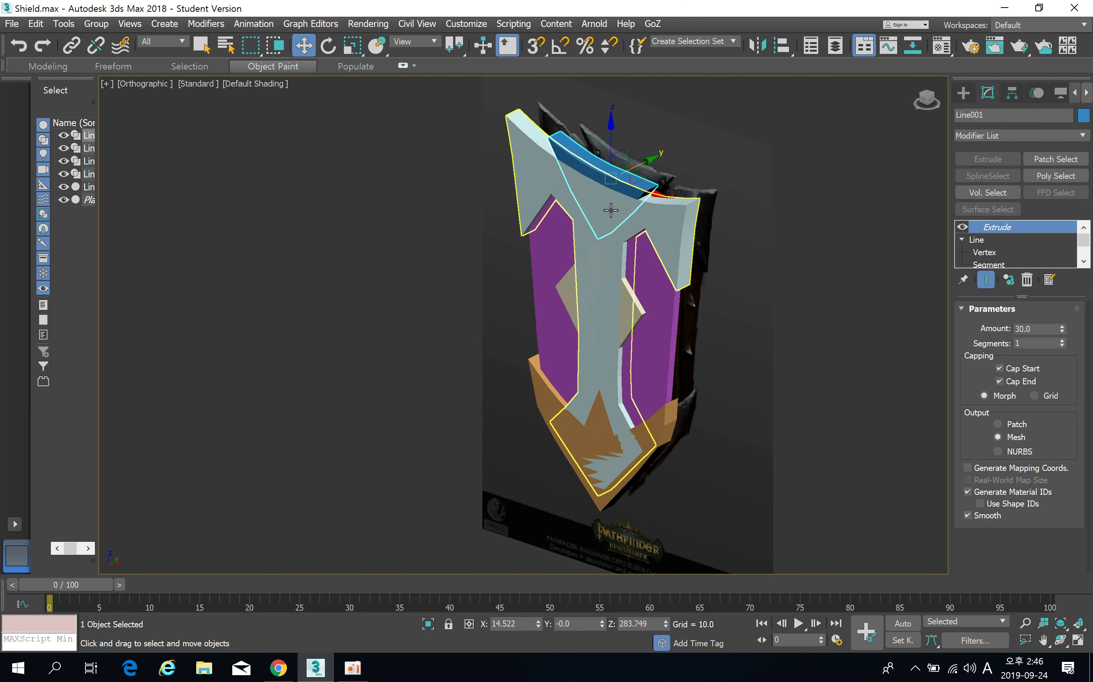
alt+middle_drag(624, 187, 634, 208)
drag(646, 163, 640, 163)
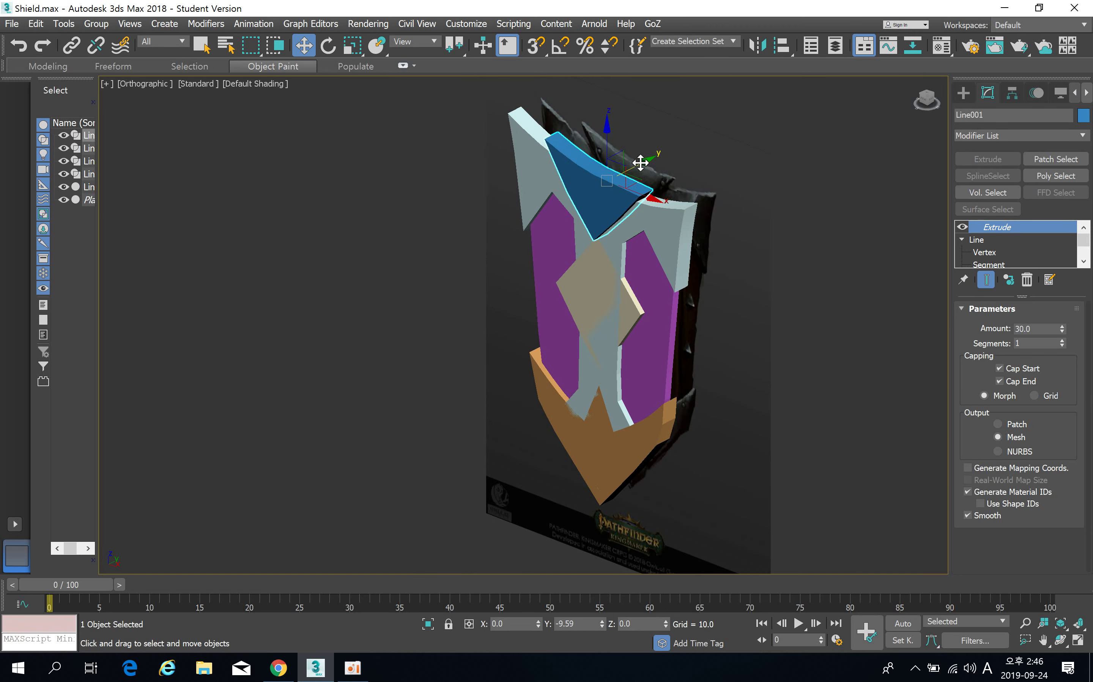
Move the central diamond plate forward along the Y axis, in front of the metal frame.
click(629, 323)
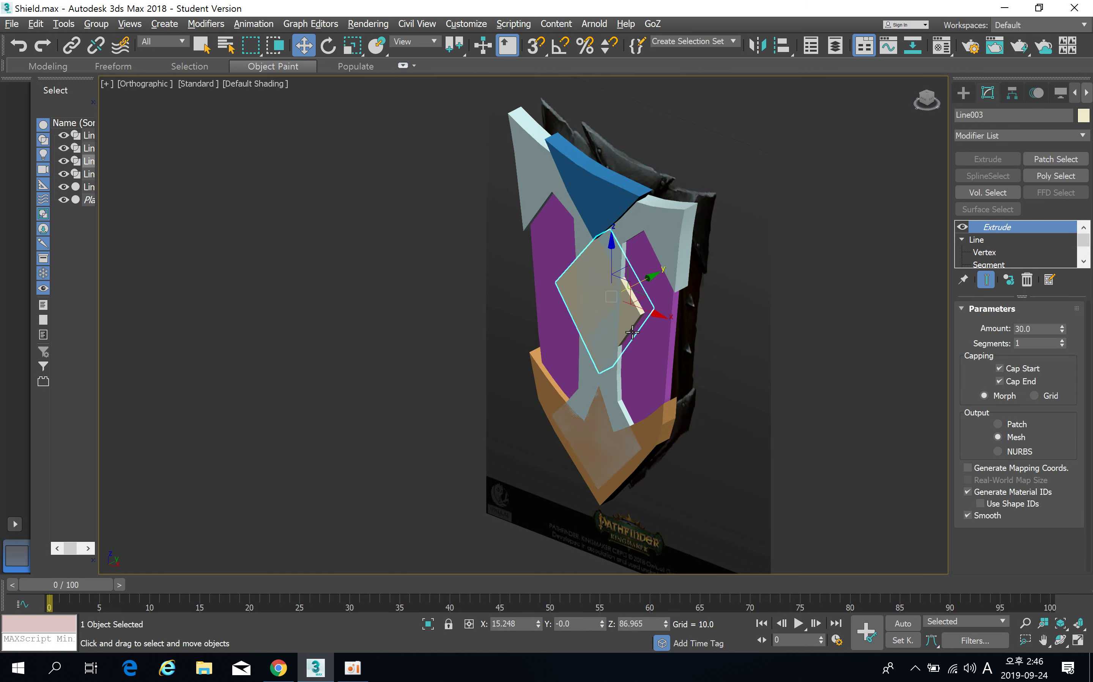
alt+middle_drag(631, 332, 626, 325)
drag(648, 282, 643, 285)
Move the orange bottom plate forward along the Y axis by about 6.5 units, in front of the metal frame.
click(656, 442)
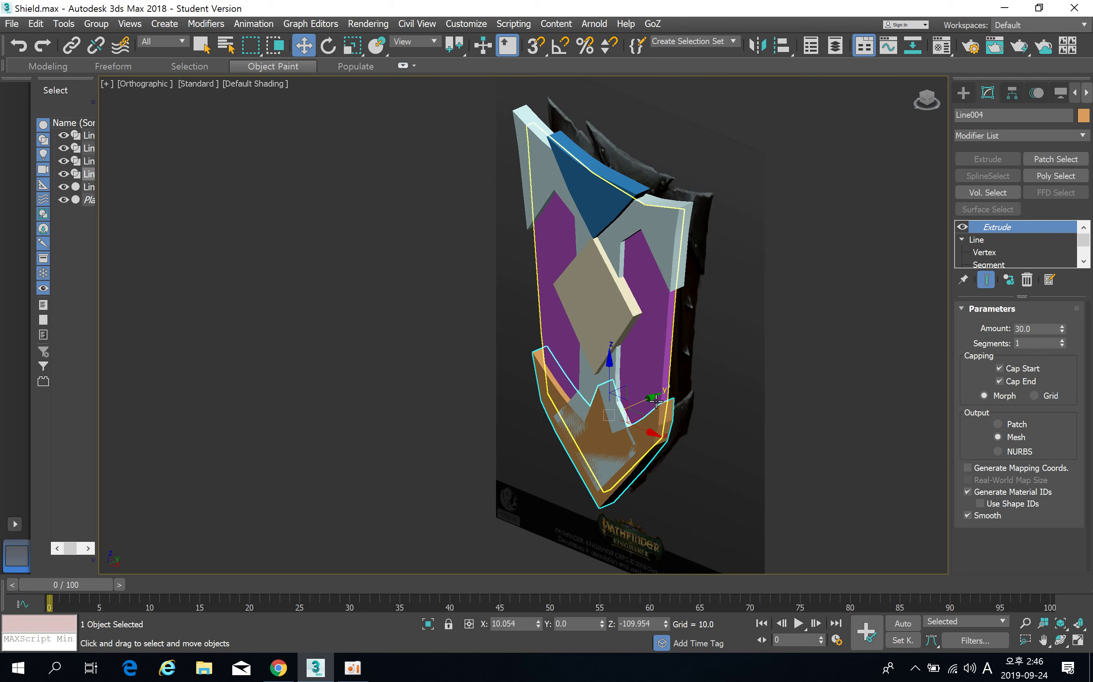
drag(644, 398, 642, 400)
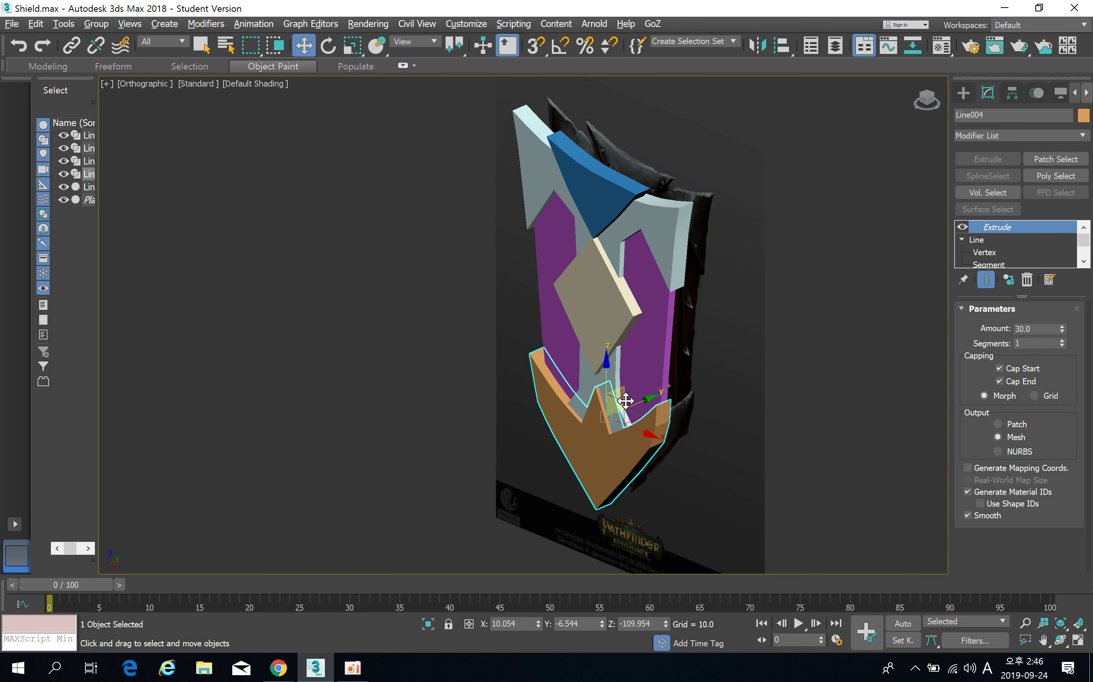
Select all five shield parts in a perspective view and move them about 437 units in negative X, beside the reference image.
alt+middle_drag(626, 399, 517, 414)
key(p)
mouse_move(665, 502)
alt+middle_down()
mouse_move(581, 445)
mouse_move(538, 432)
mouse_move(616, 432)
mouse_move(566, 436)
mouse_move(557, 369)
alt+middle_up()
scroll(564, 436, down, 2)
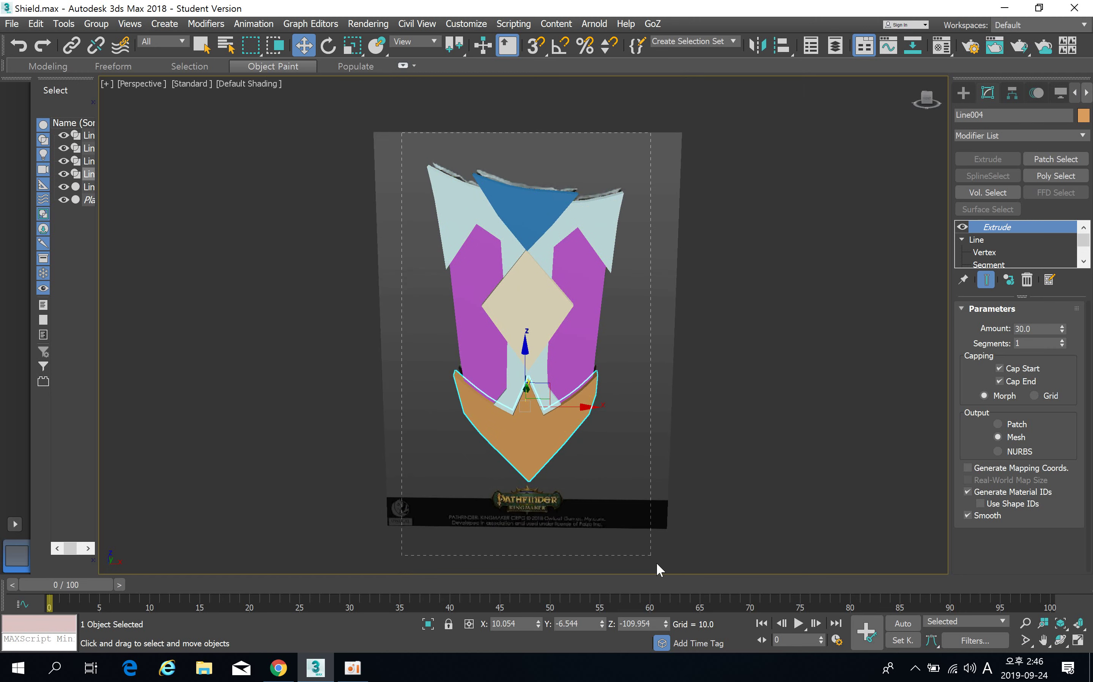
key(ctrl+a)
drag(581, 321, 346, 319)
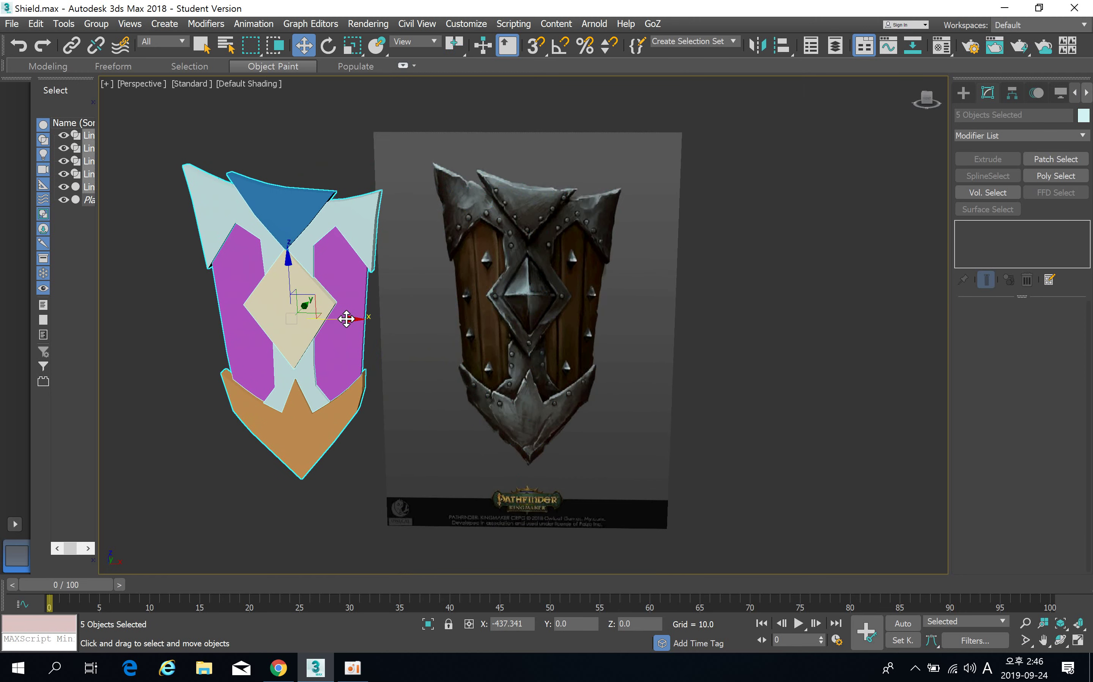
middle_drag(400, 384, 526, 341)
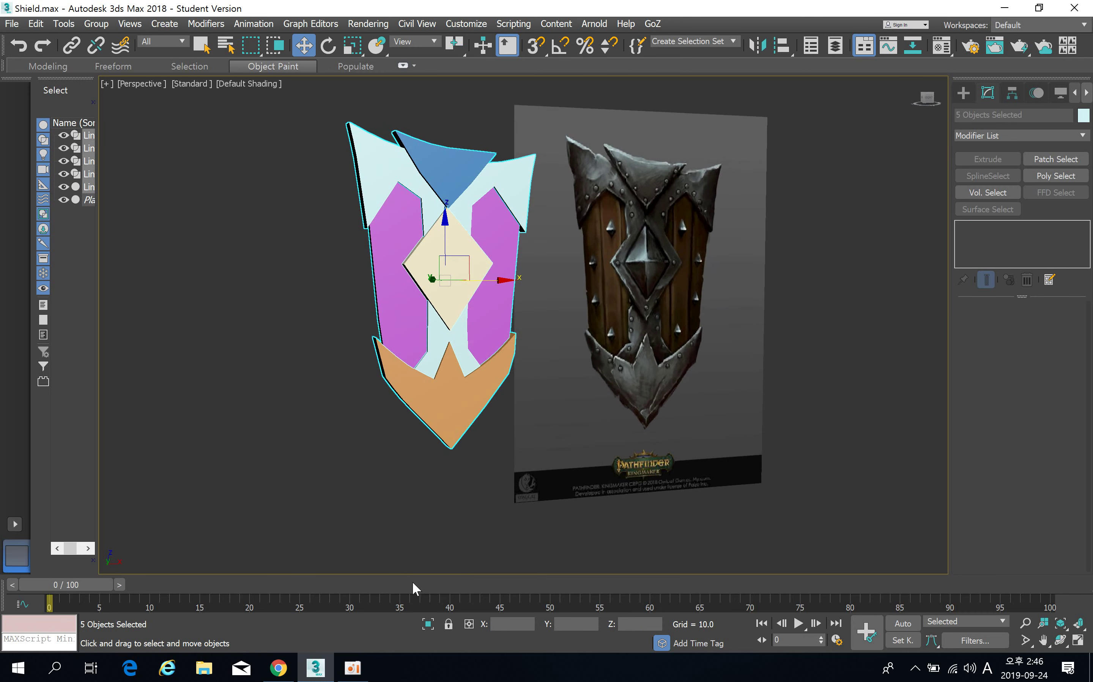
middle_drag(413, 581, 394, 577)
click(354, 669)
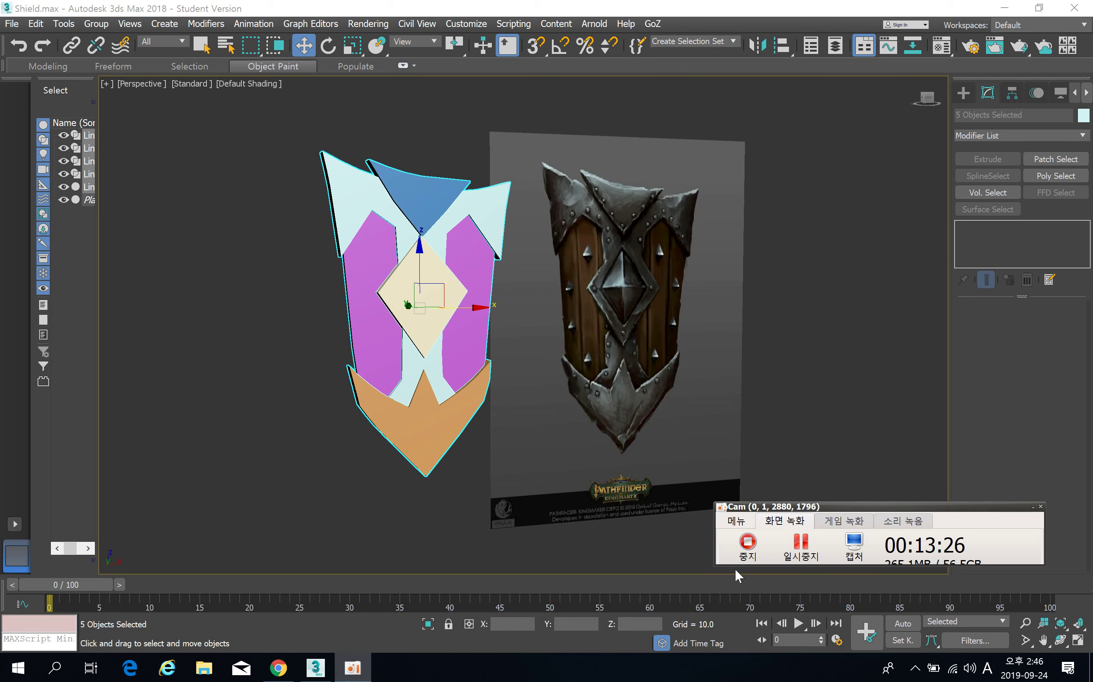
click(802, 544)
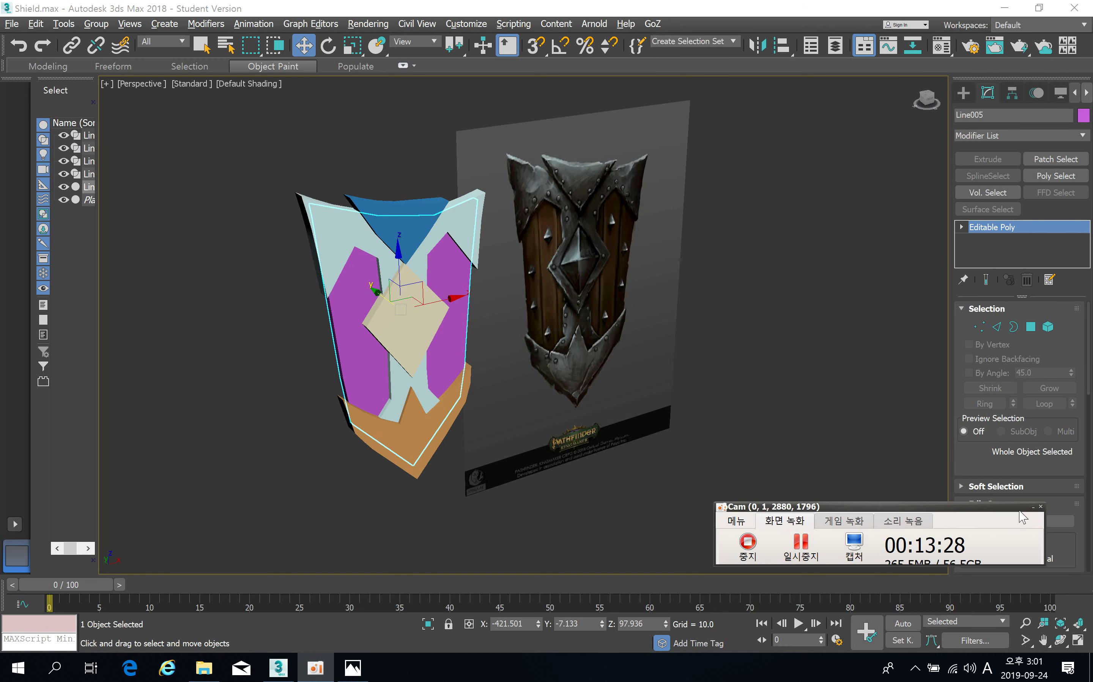
click(1033, 506)
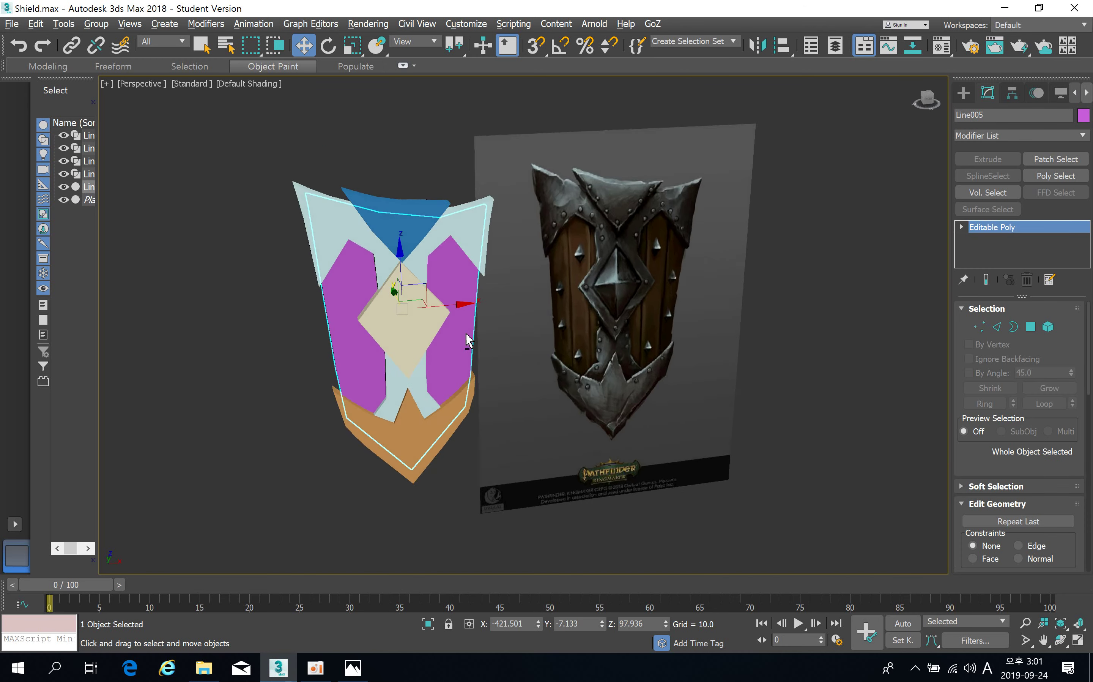
scroll(469, 342, up, 4)
middle_drag(480, 301, 484, 293)
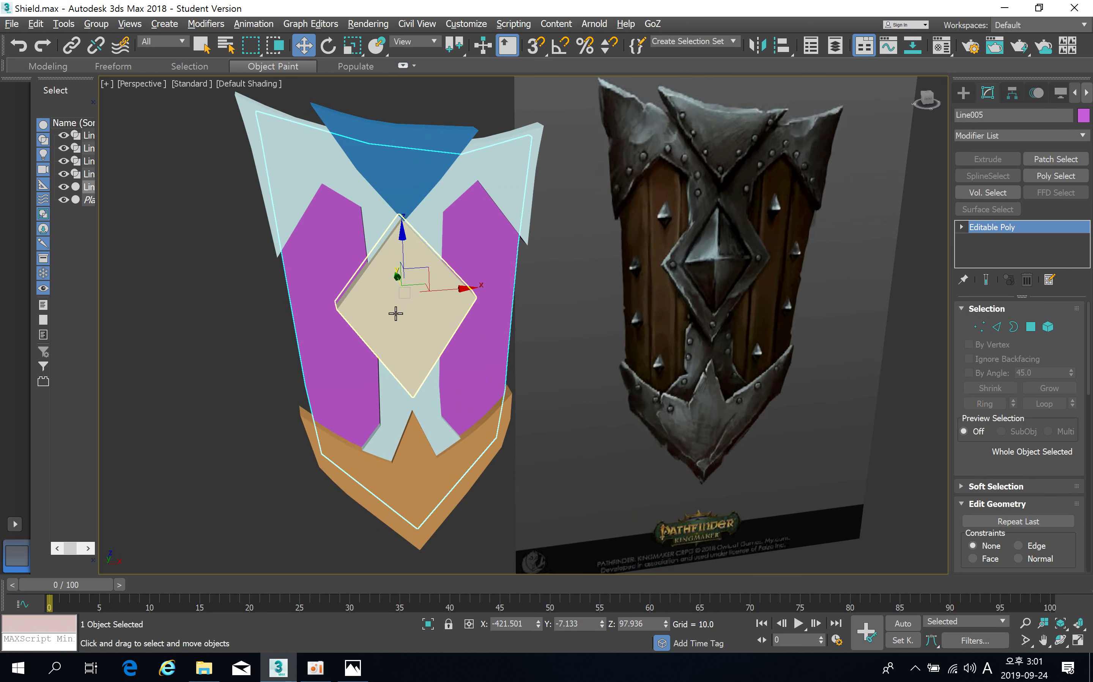
middle_drag(371, 308, 338, 312)
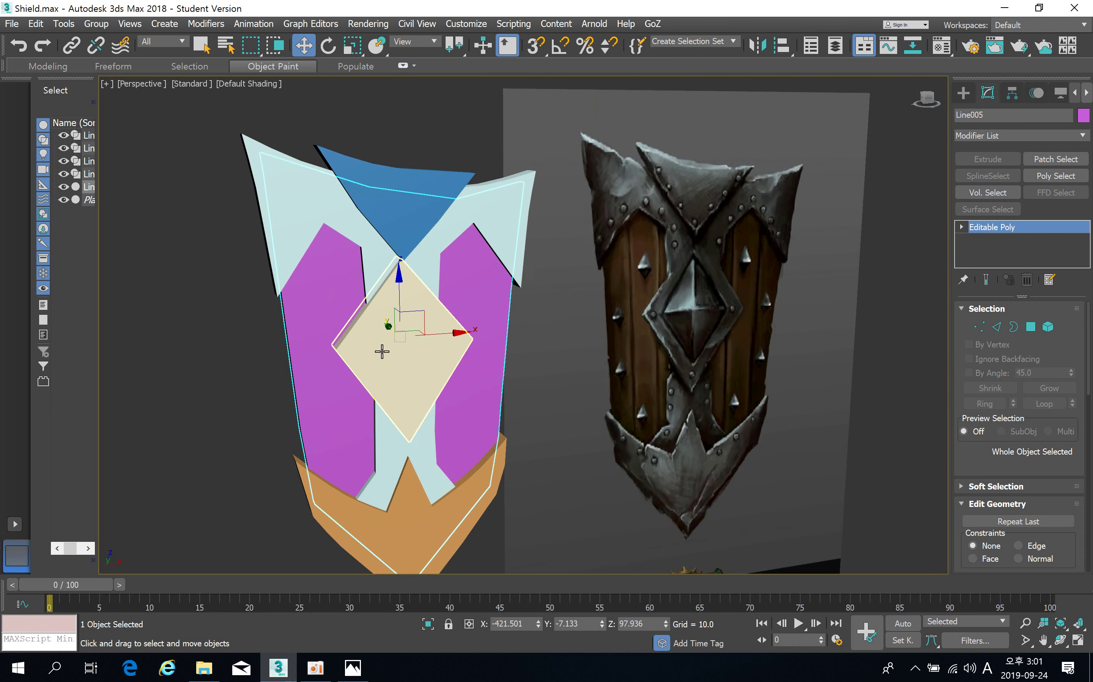
middle_drag(386, 371, 331, 284)
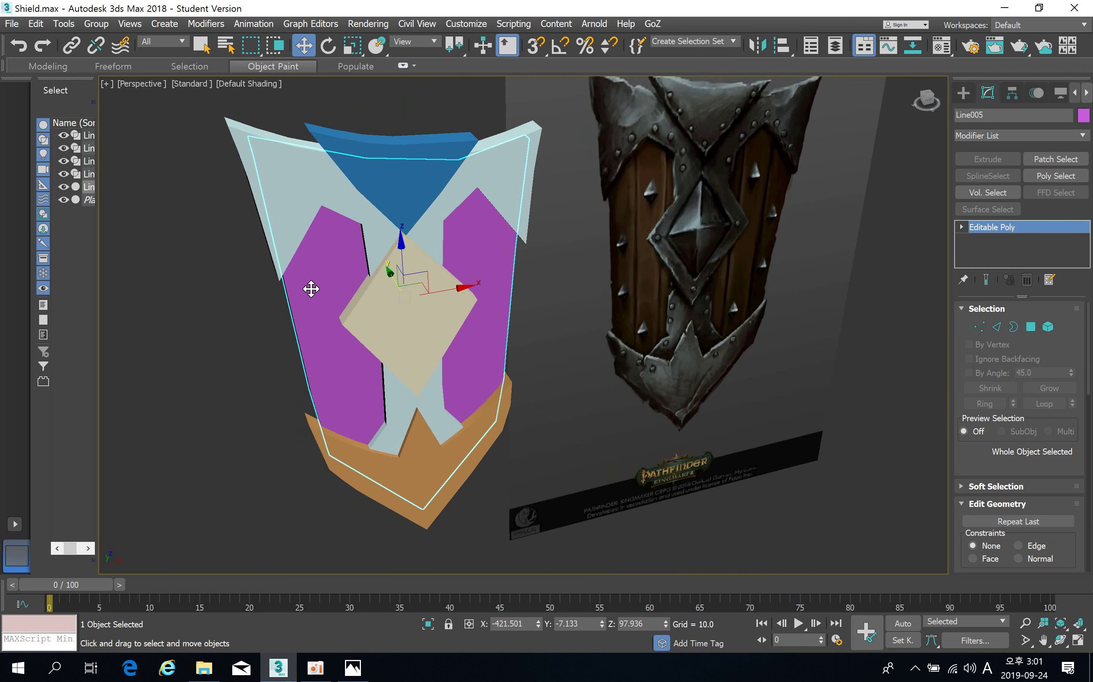
Scale the wooden board's thickness up to 86% along Y and shift it back along Y to about 10.1.
click(248, 298)
click(313, 300)
alt+middle_drag(337, 334, 378, 257)
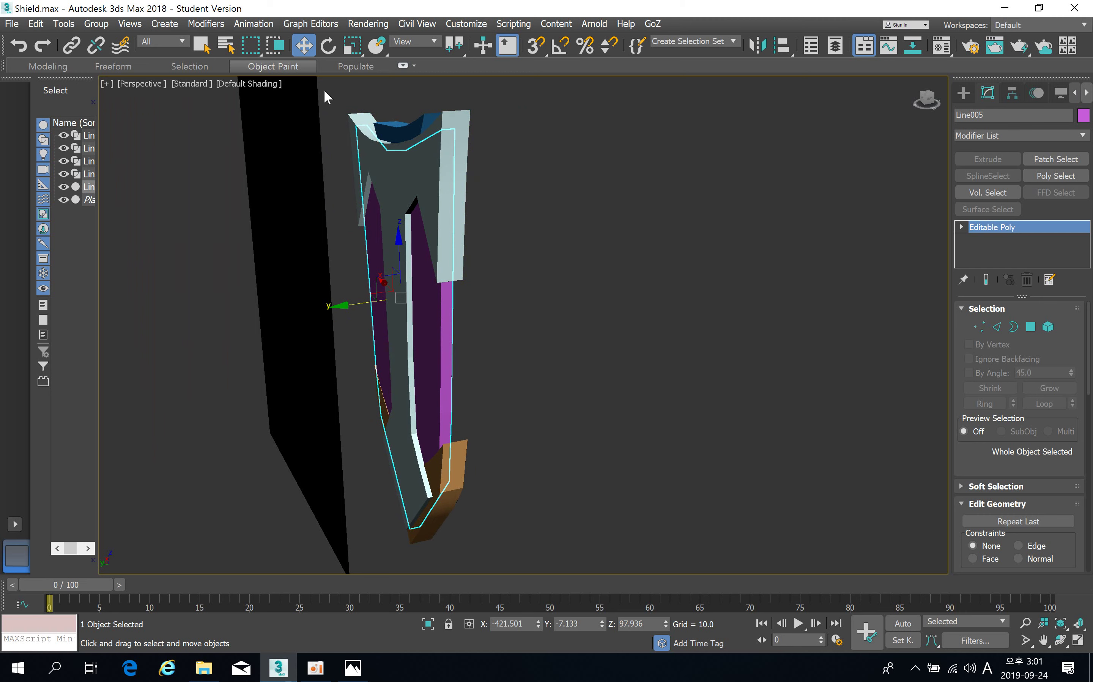
key(r)
mouse_move(334, 305)
mouse_down()
mouse_move(312, 311)
mouse_move(351, 309)
mouse_move(329, 314)
mouse_up()
click(311, 47)
click(353, 46)
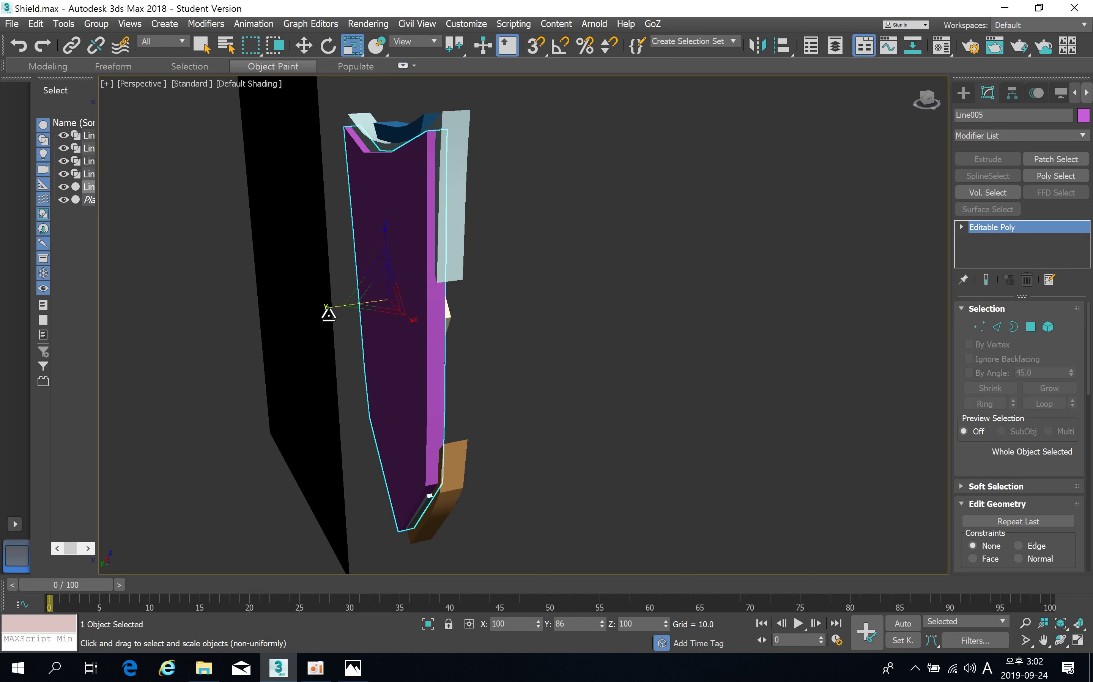
click(313, 47)
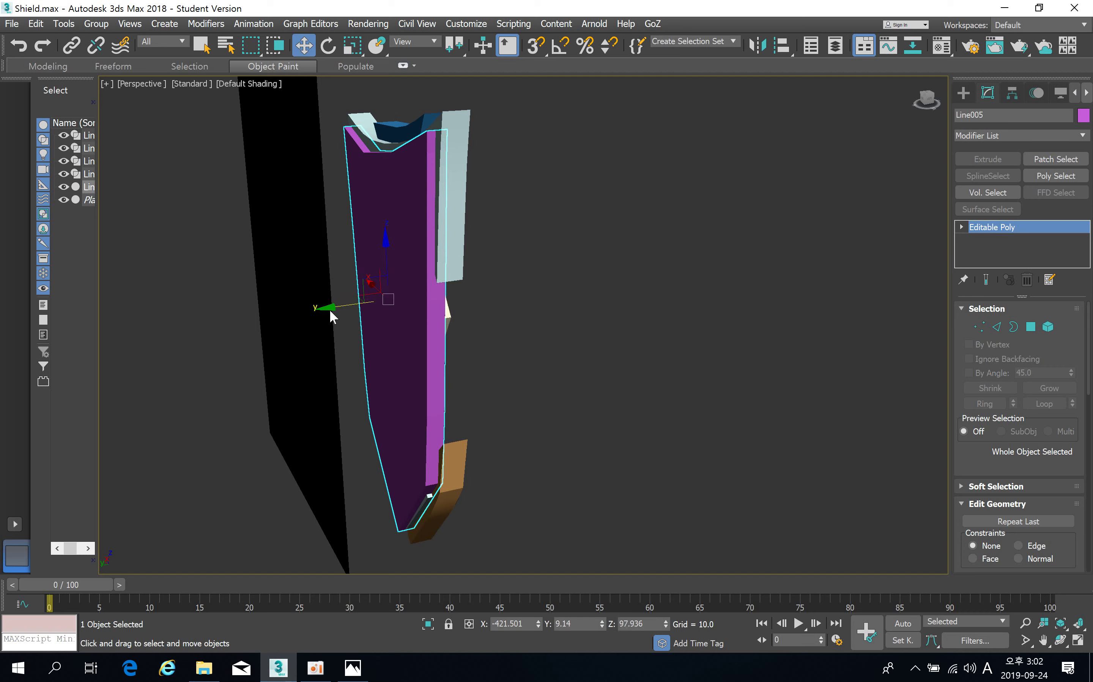
drag(332, 308, 331, 310)
alt+middle_drag(395, 305, 424, 306)
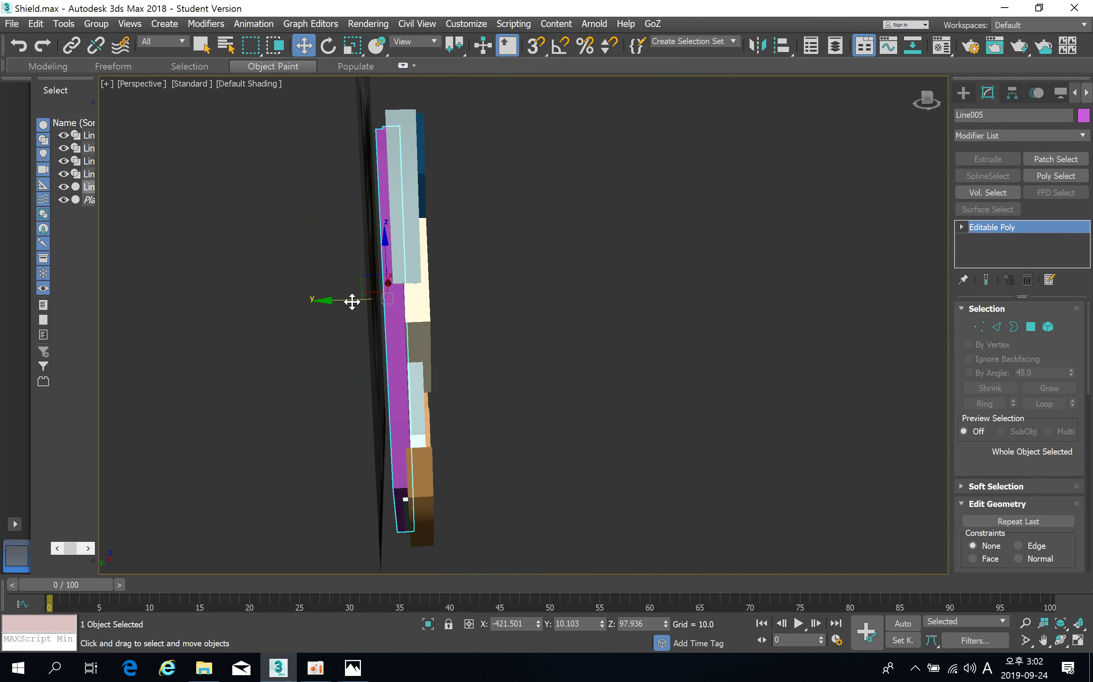
alt+middle_drag(349, 301, 415, 308)
click(411, 304)
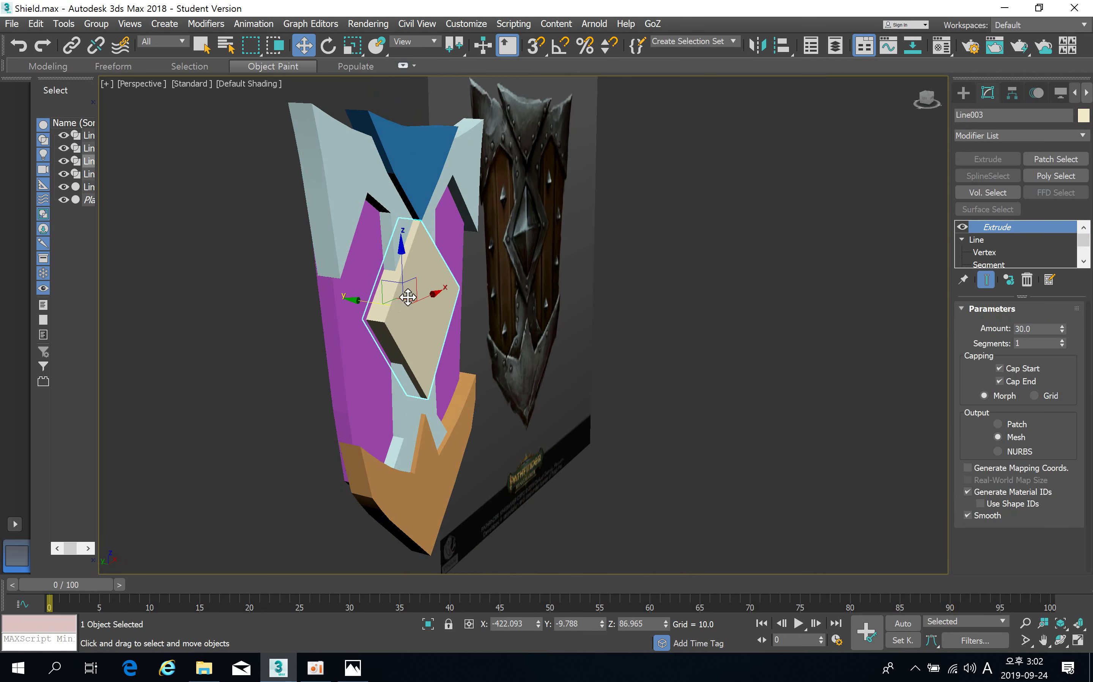
click(357, 179)
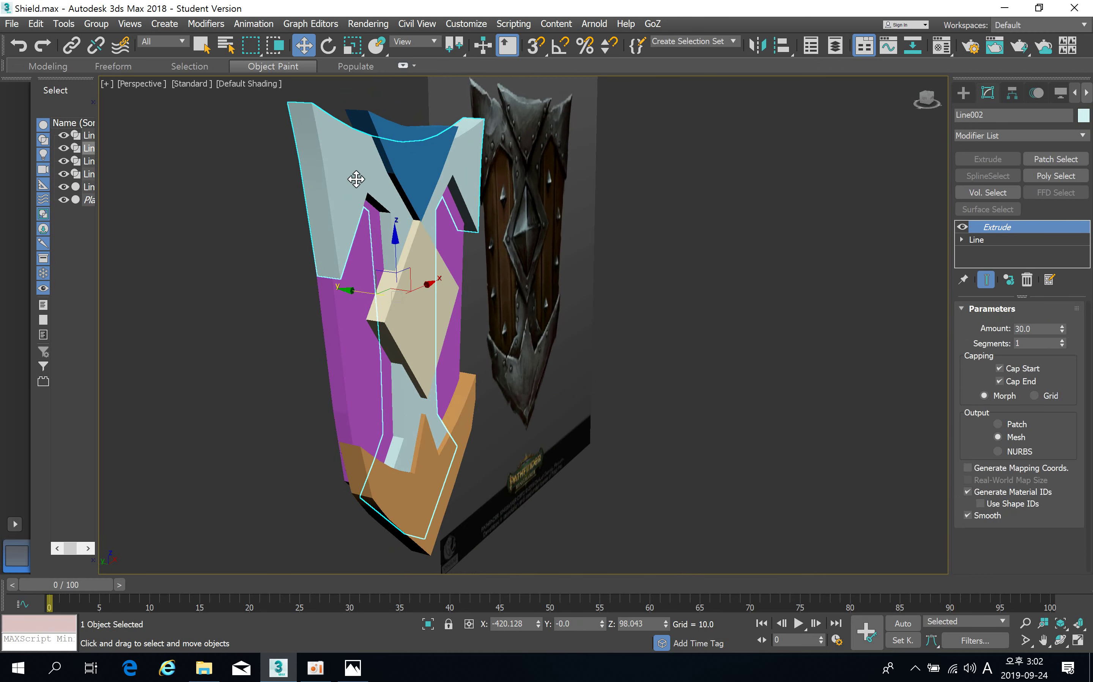
click(422, 474)
click(419, 347)
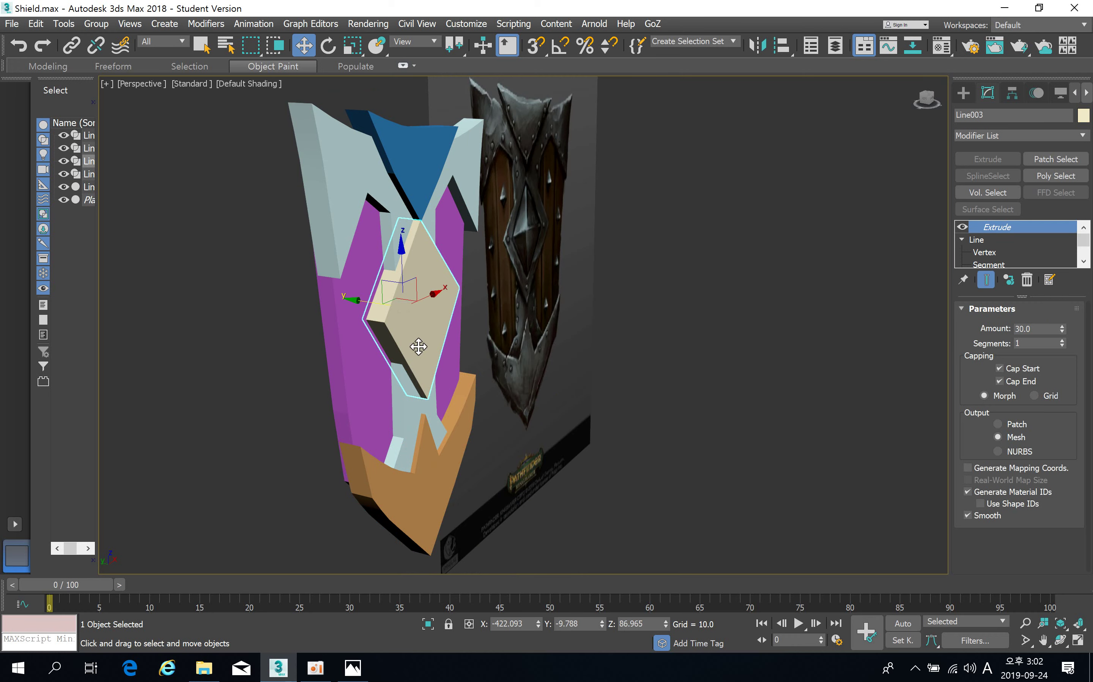
click(366, 188)
Select the wooden board and move it forward along the Y axis to about 4.8, keeping it behind the frame's front face.
click(348, 305)
alt+middle_drag(362, 345, 437, 347)
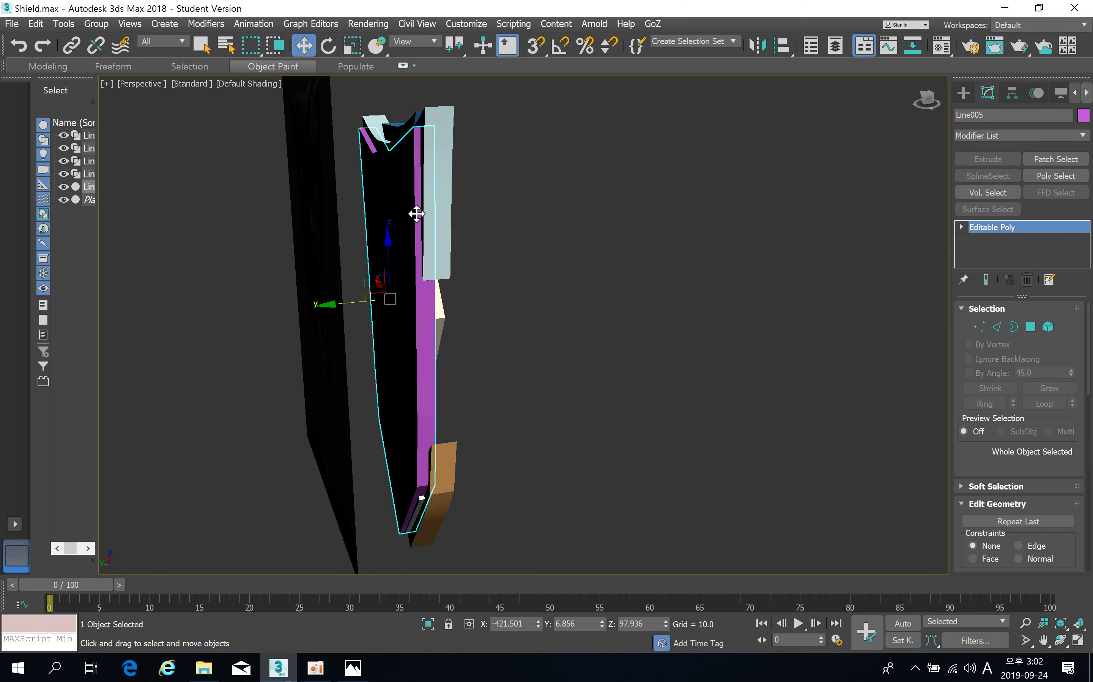
alt+middle_drag(415, 212, 436, 249)
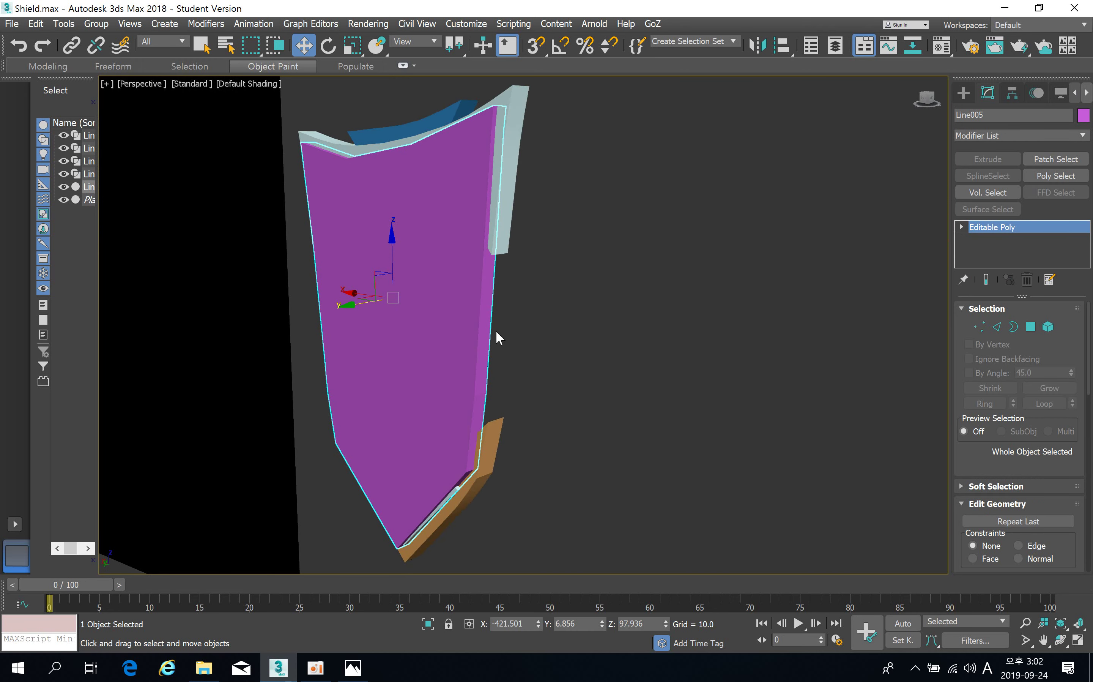
alt+middle_drag(497, 337, 424, 307)
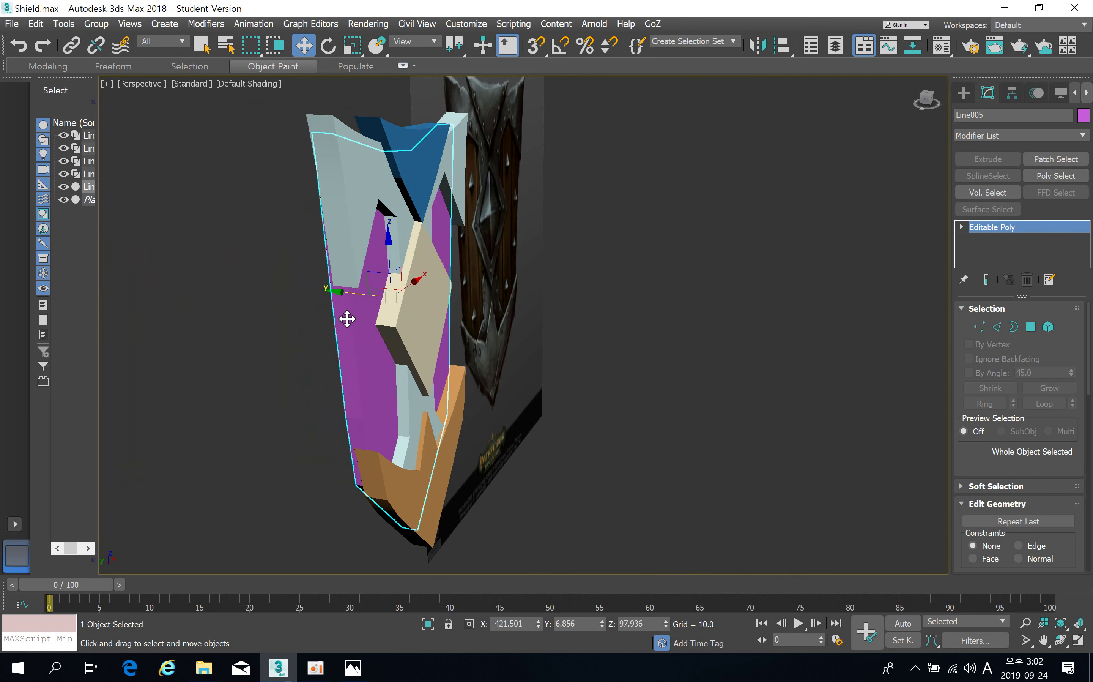
drag(347, 291, 349, 294)
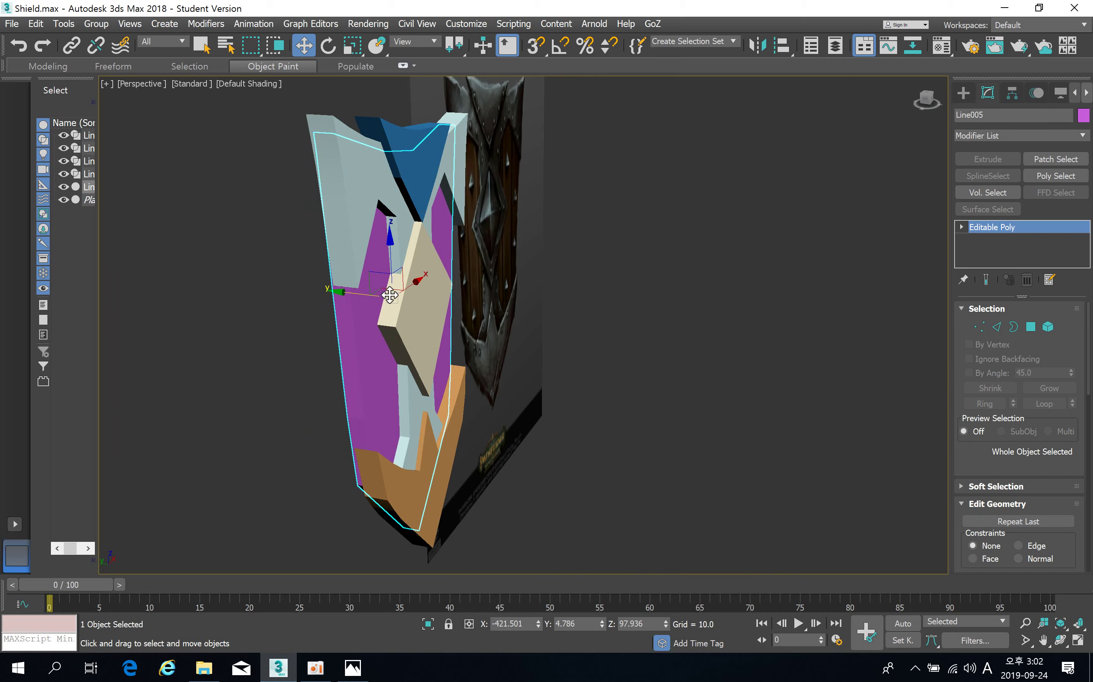
Compare the layered shield parts with the reference image in the front view, focusing on the central diamond.
alt+middle_drag(349, 294, 494, 245)
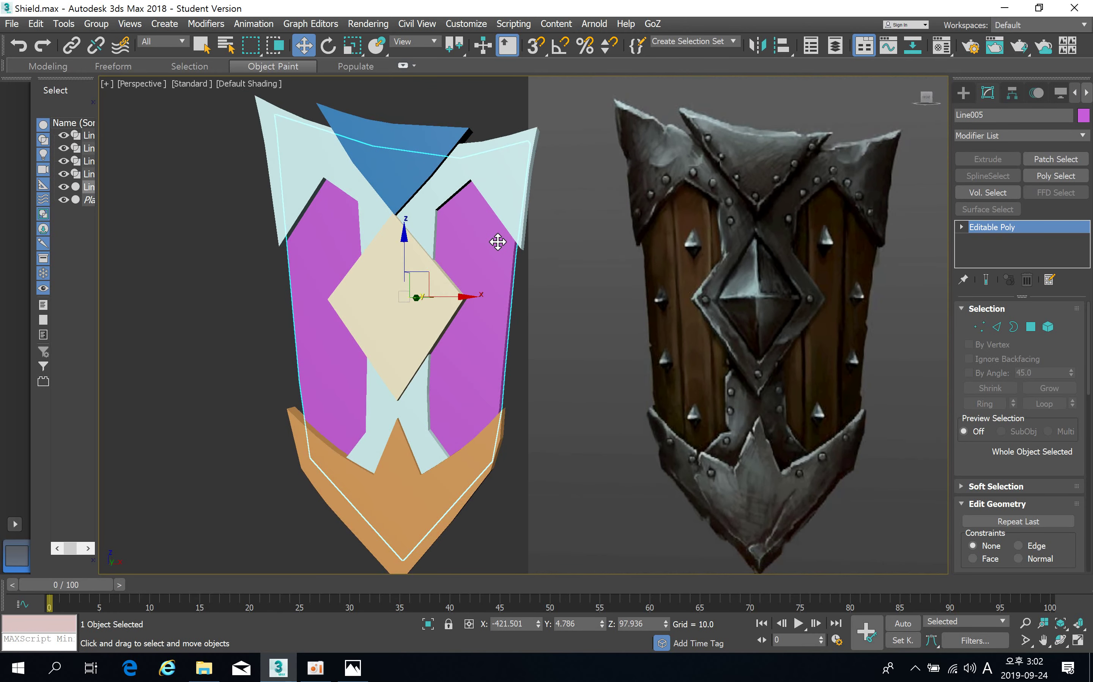
key(f)
scroll(495, 274, down, 5)
middle_drag(460, 222, 630, 258)
middle_drag(472, 264, 488, 288)
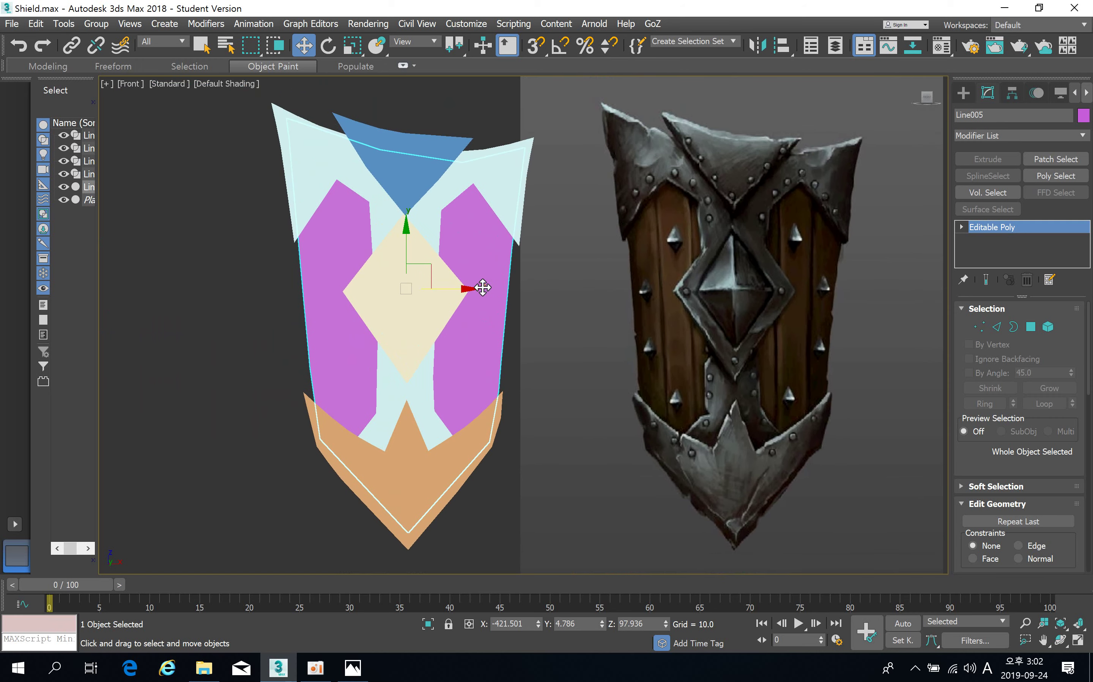
scroll(482, 287, up, 2)
middle_drag(566, 286, 517, 269)
scroll(517, 269, down, 2)
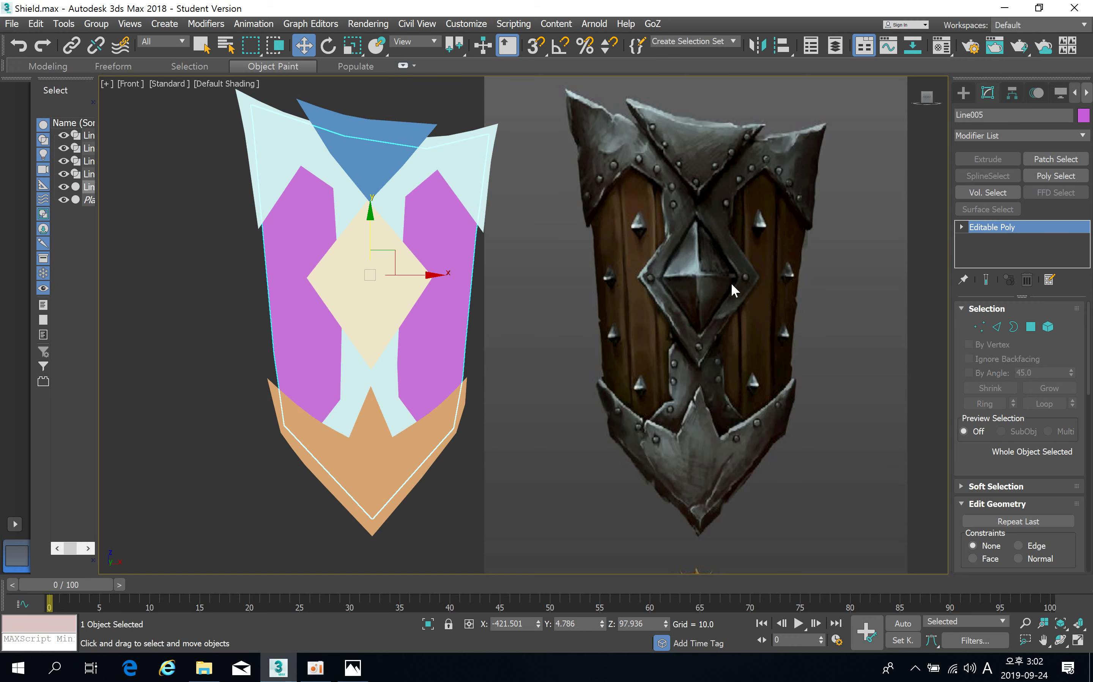
scroll(448, 271, up, 3)
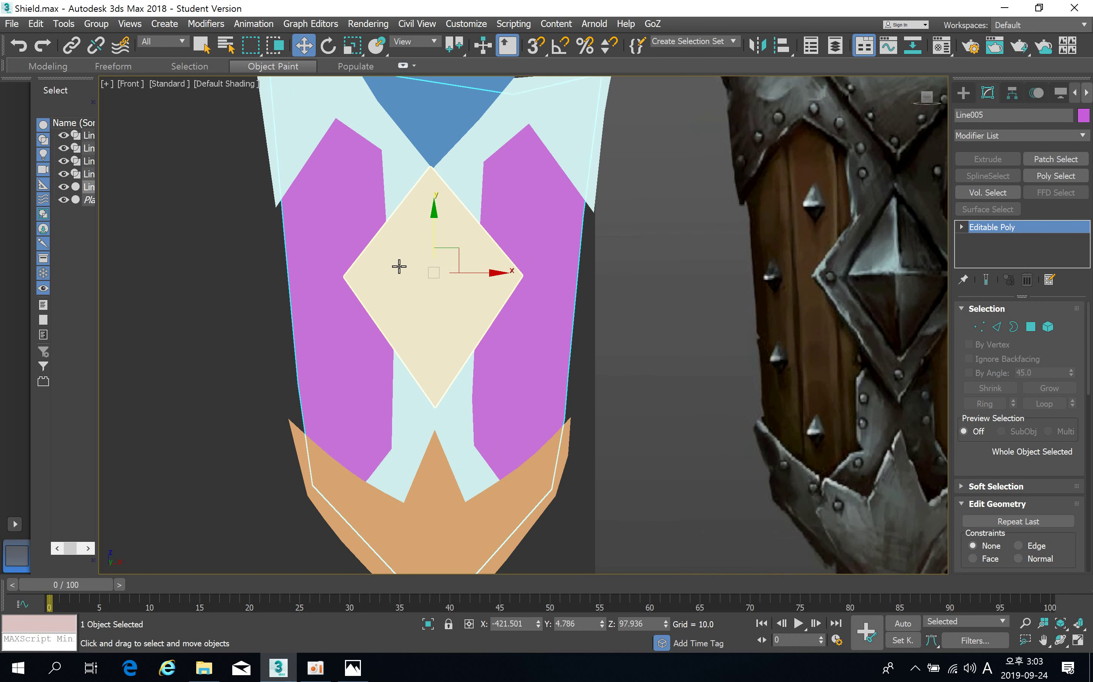
middle_drag(398, 263, 402, 251)
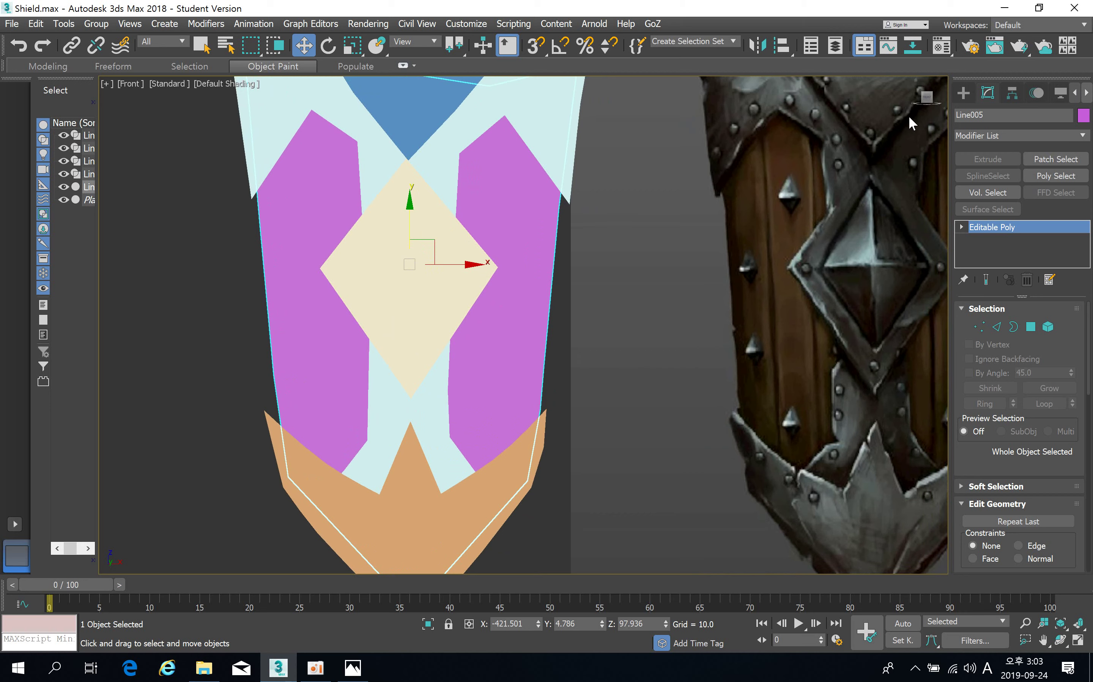
Try a Pyramid primitive about 42 wide, 128 deep and 109 high between the shield and the reference shield, and undo it.
click(963, 94)
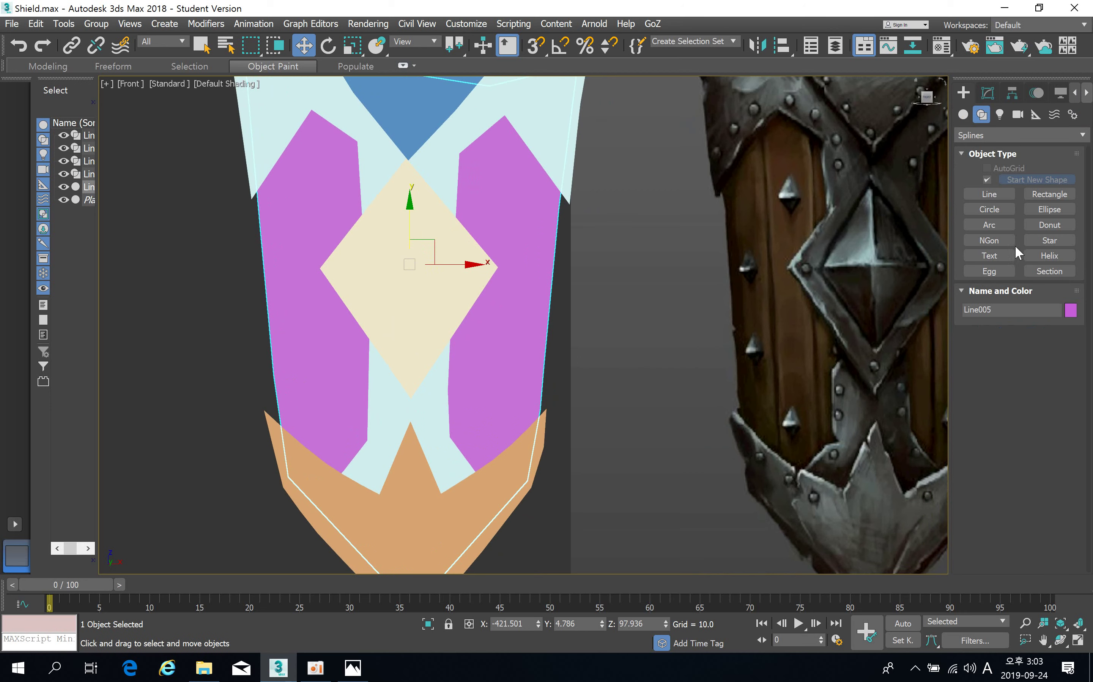
click(997, 207)
click(1009, 258)
click(964, 115)
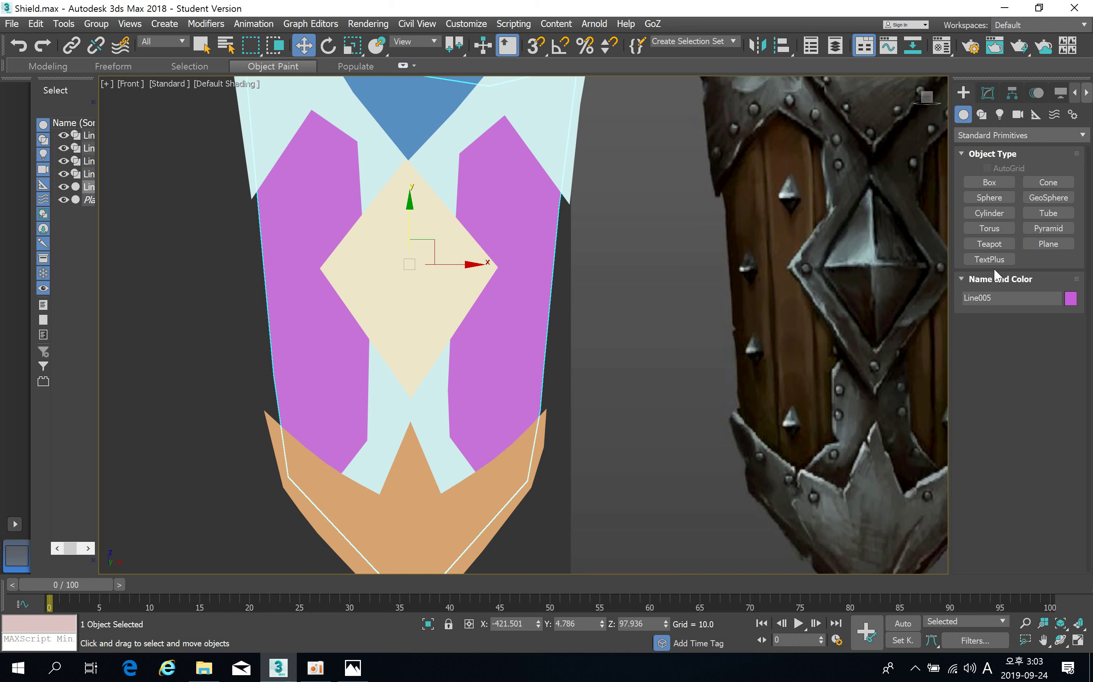
click(1041, 227)
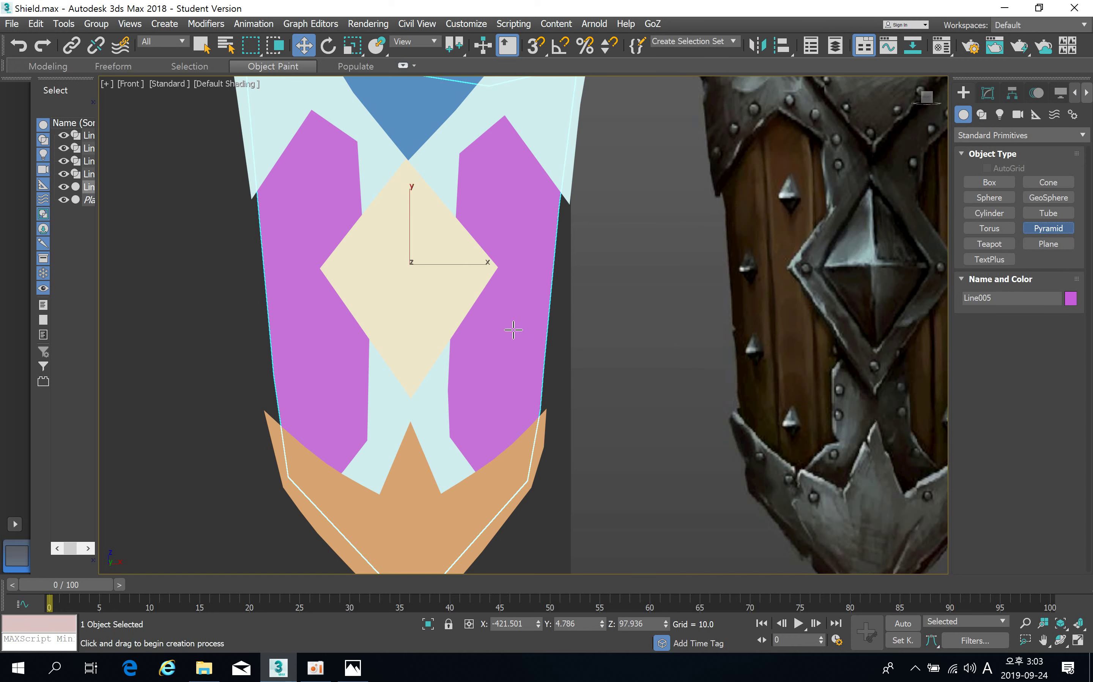
middle_drag(554, 298, 487, 290)
drag(561, 241, 605, 374)
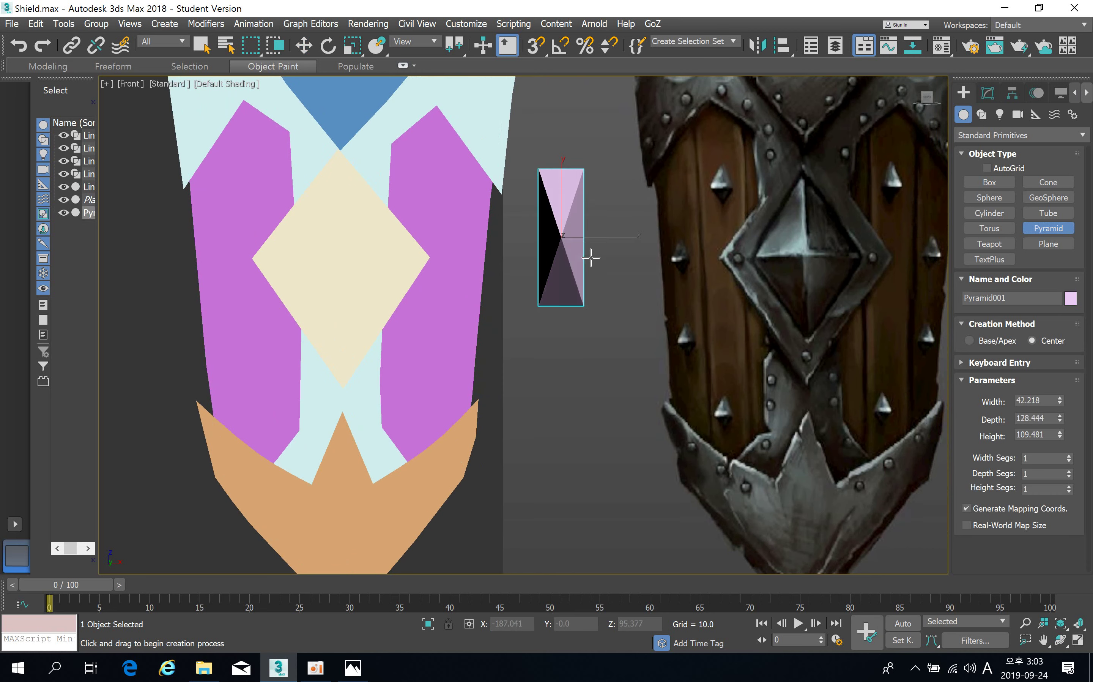
click(302, 49)
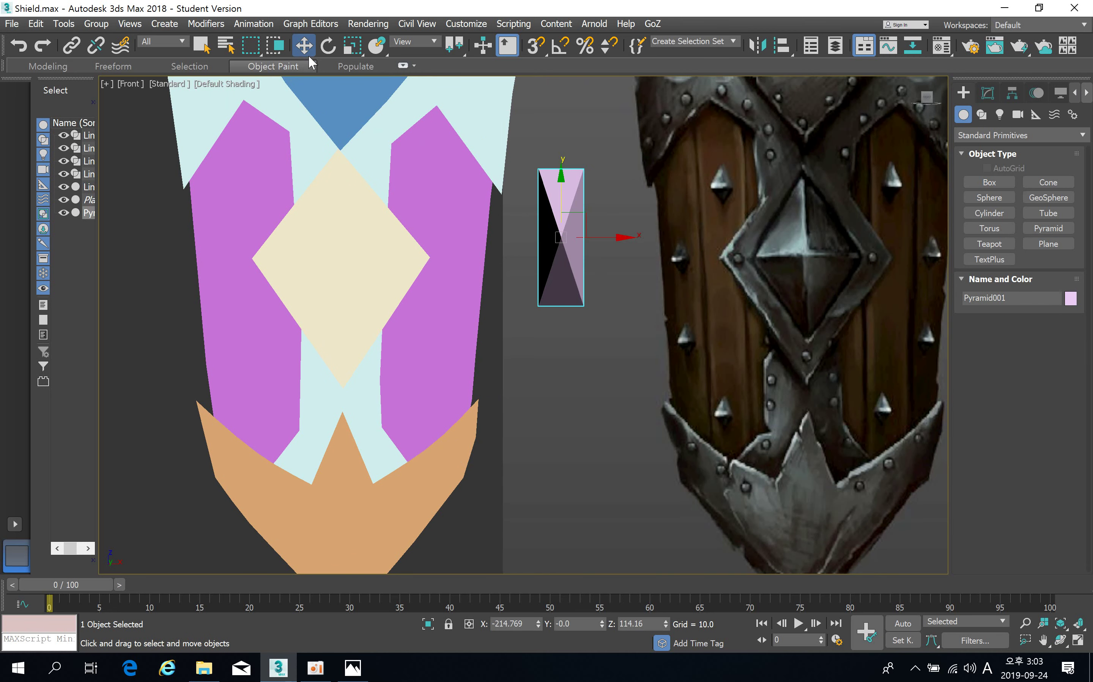
key(ctrl+z)
Select the cream diamond plate and place an independent copy in front of it along the Y axis at about -64.9.
middle_drag(304, 329, 329, 317)
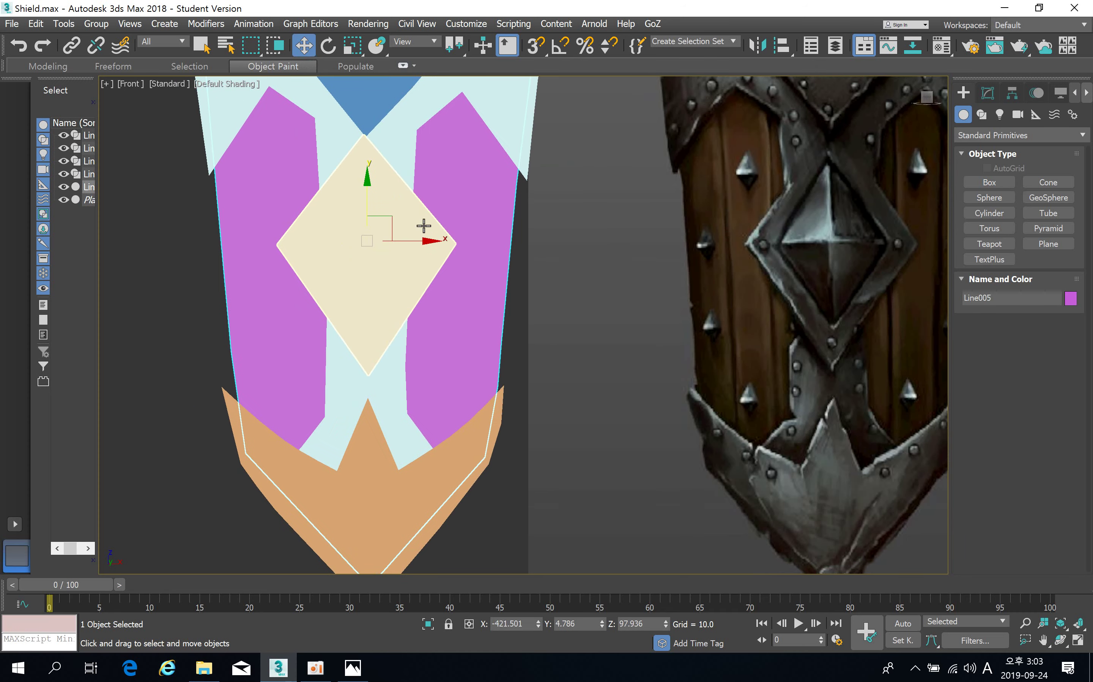
click(424, 259)
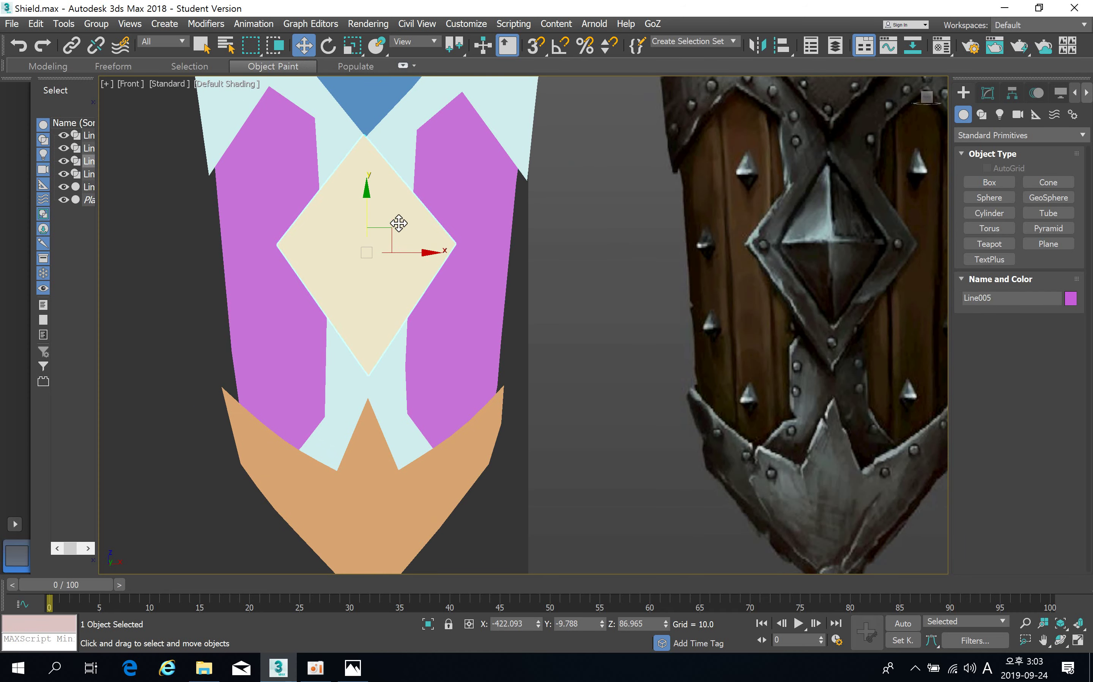
mouse_move(404, 287)
alt+middle_down()
mouse_move(437, 303)
mouse_move(393, 277)
alt+middle_up()
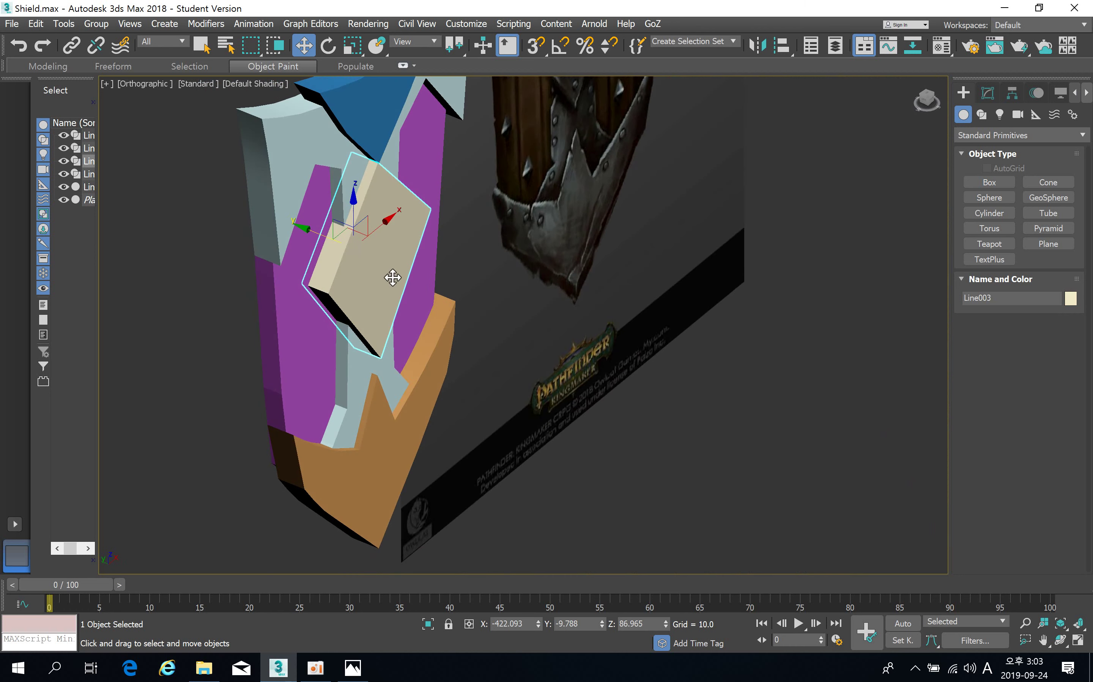
shift+drag(322, 238, 370, 254)
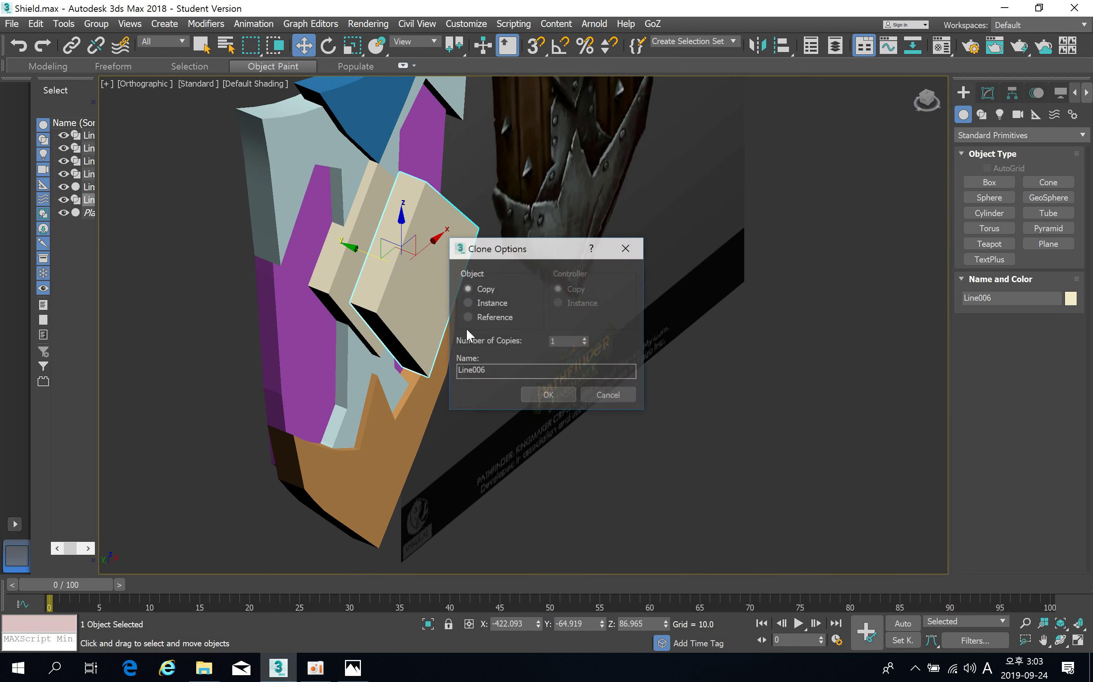
click(549, 391)
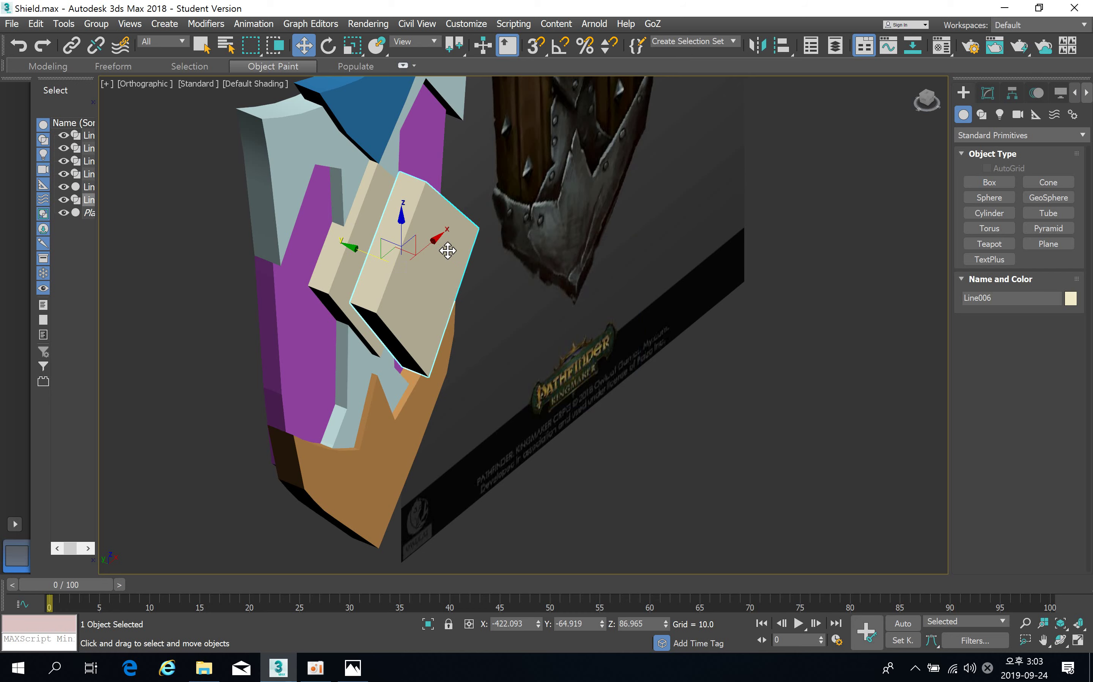
Convert the copied diamond plate to an Editable Poly.
key(f)
scroll(390, 278, up, 5)
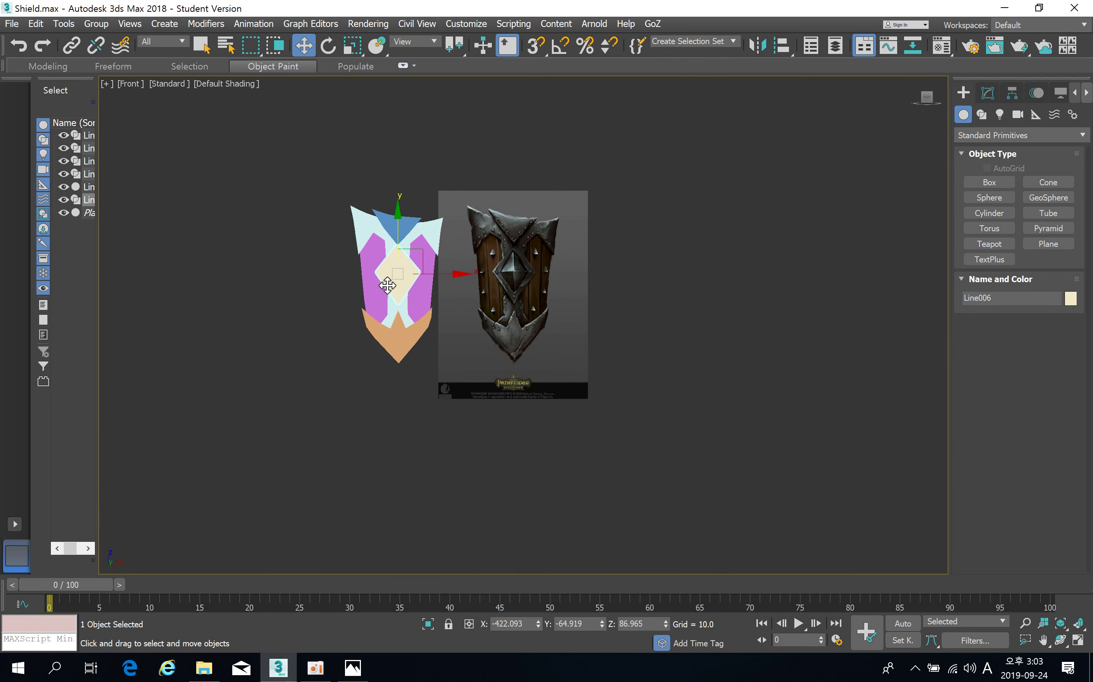
scroll(390, 279, up, 5)
middle_drag(647, 154, 679, 276)
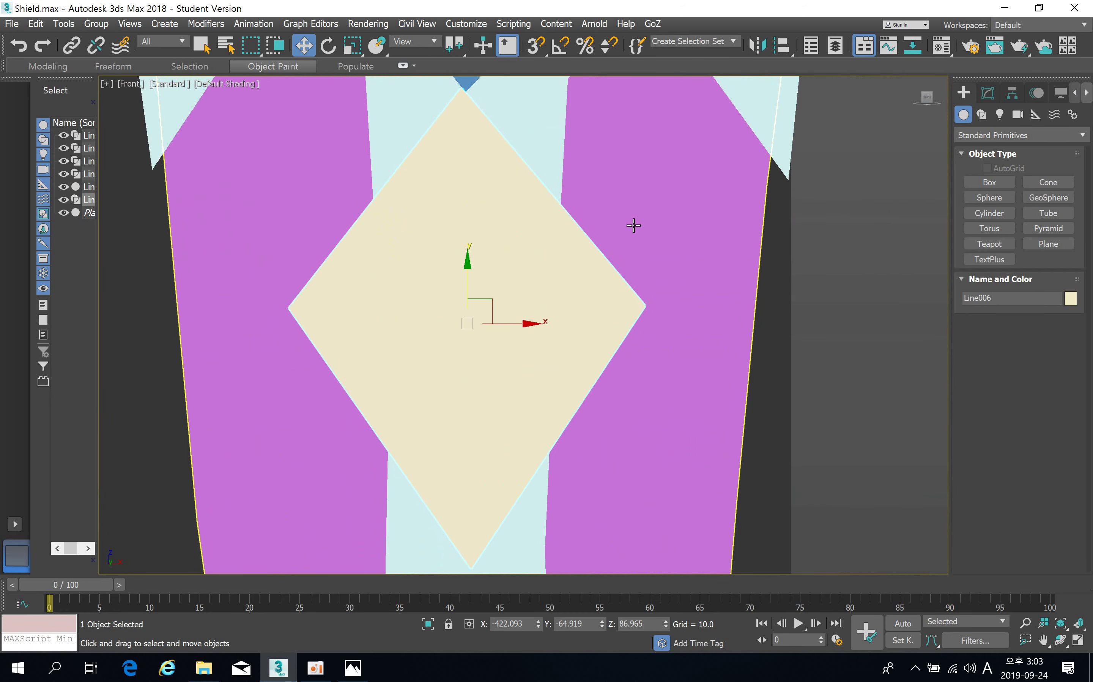
scroll(635, 224, down, 2)
click(989, 94)
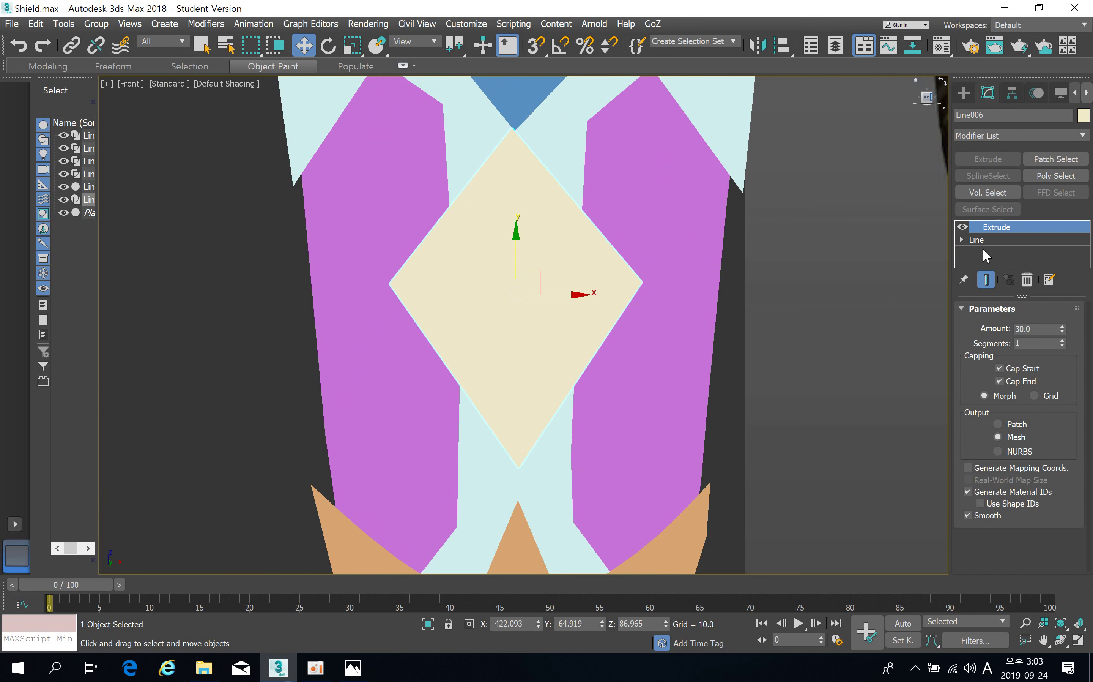
right_click(580, 271)
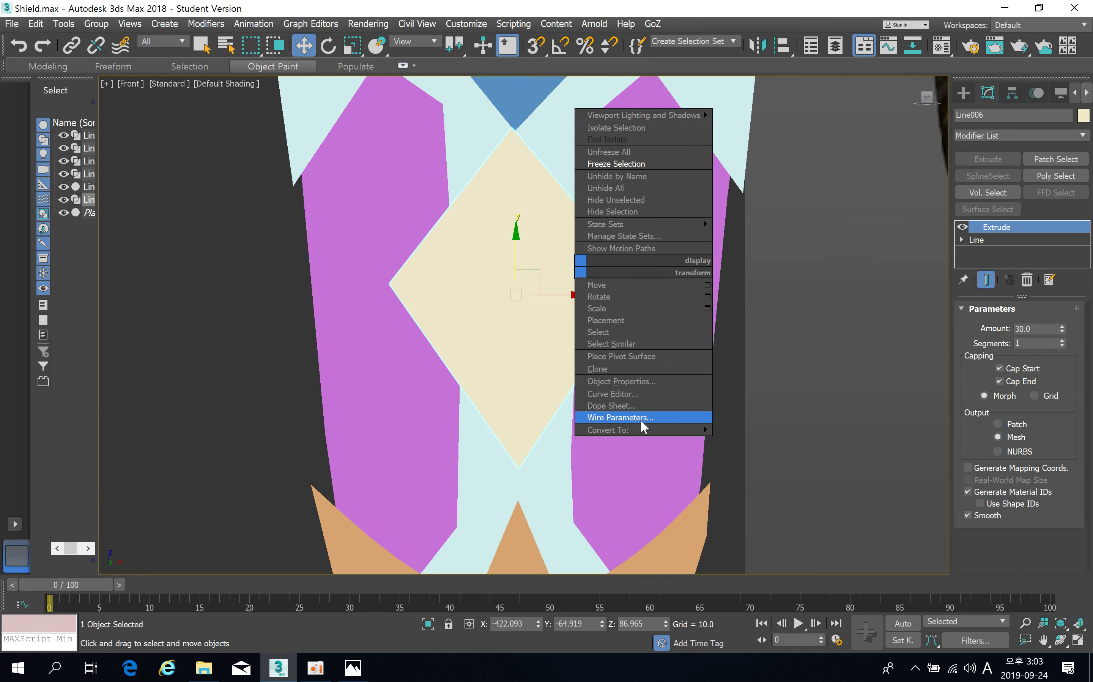
mouse_move(703, 430)
click(739, 442)
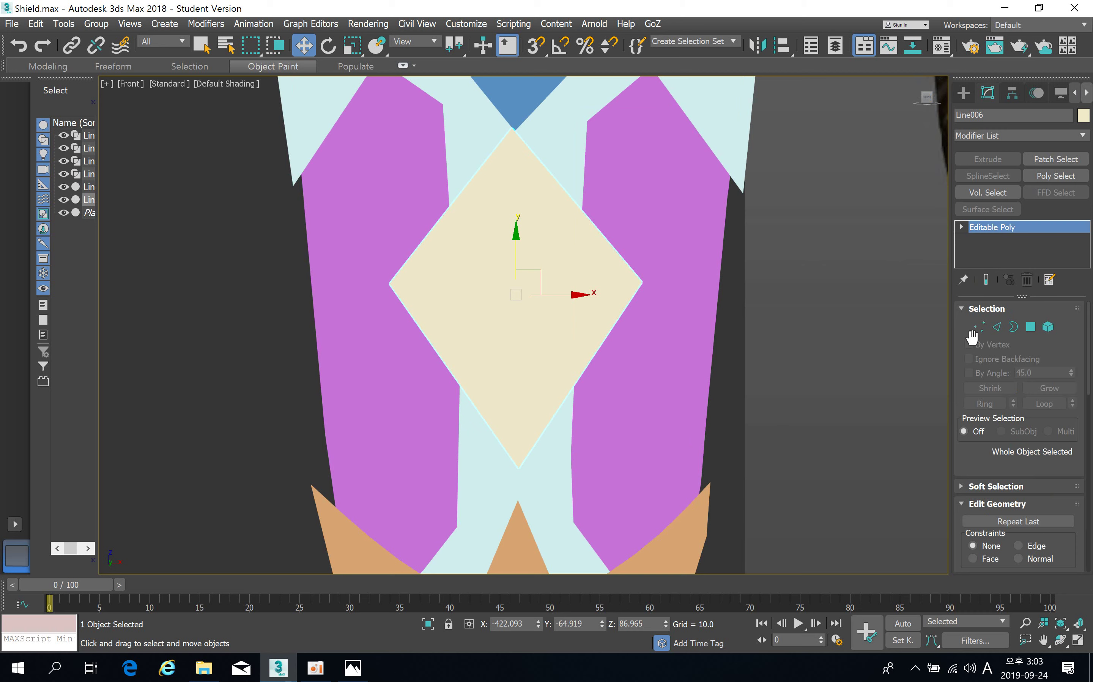
Select the front diamond-shaped polygon of the copy and collapse it to a single point, forming a raised pyramid.
click(1030, 327)
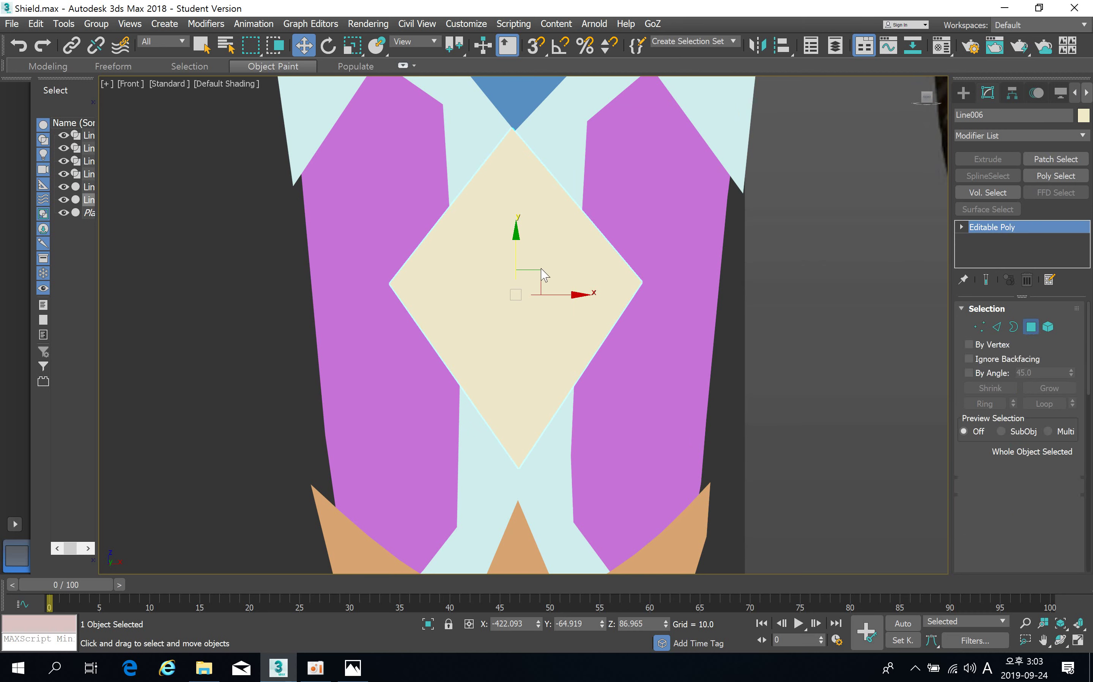
click(537, 267)
drag(965, 458, 976, 171)
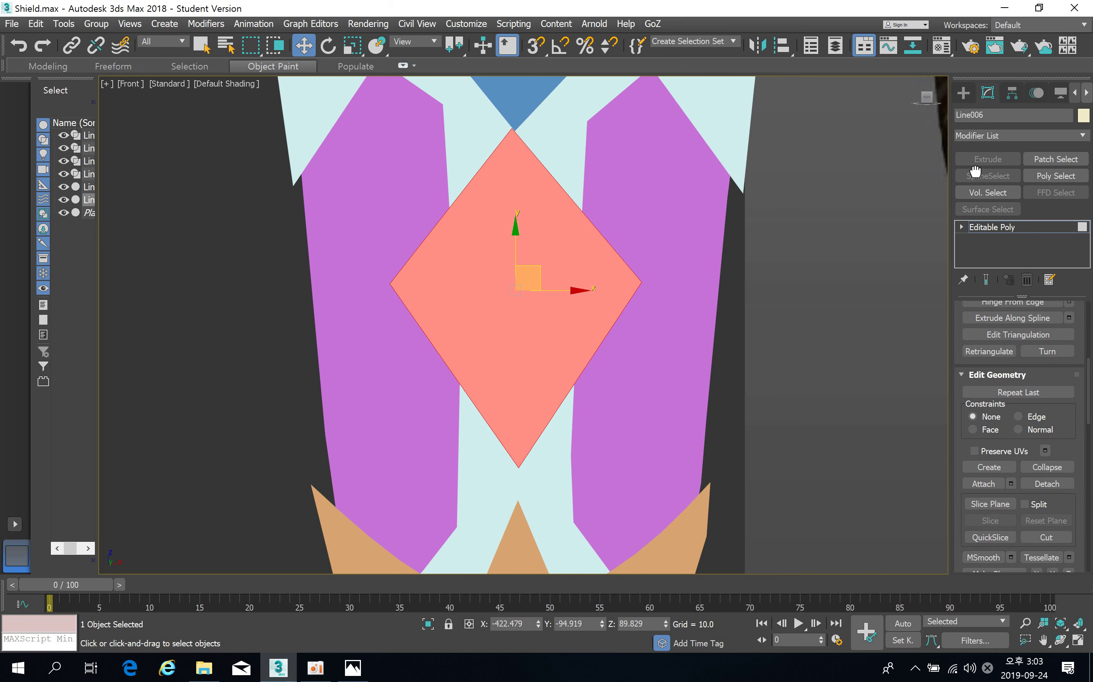
click(1061, 468)
alt+middle_drag(572, 324, 533, 309)
key(f)
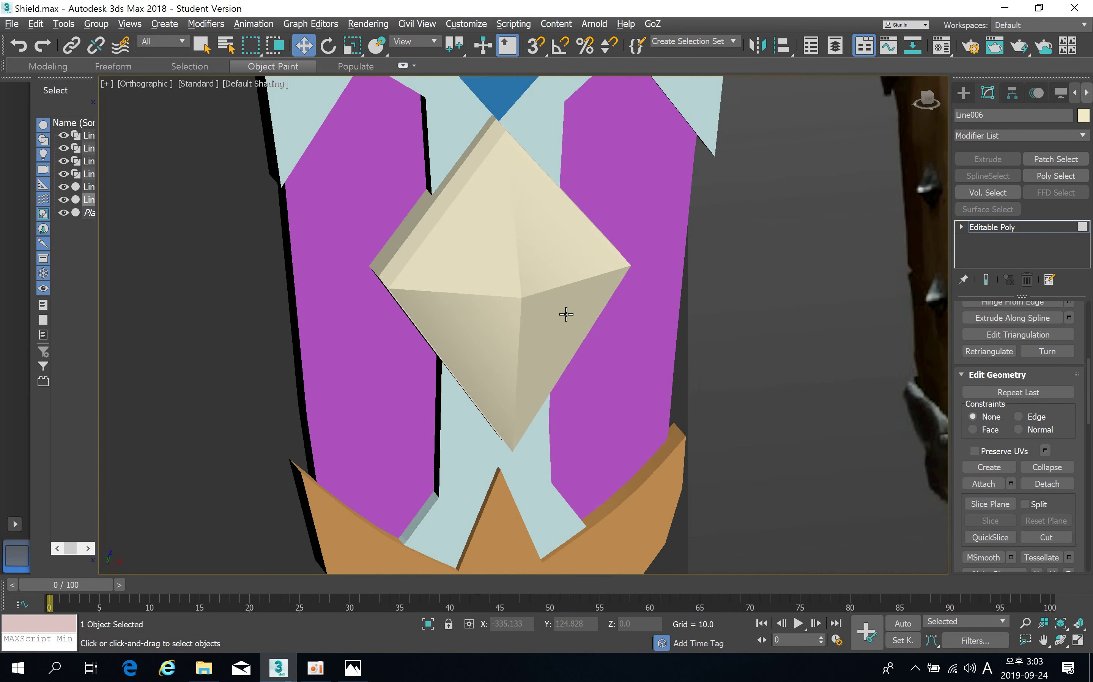
Leave polygon editing and scale the whole pyramid uniformly down to 76% so it fits inside the diamond plate.
click(359, 54)
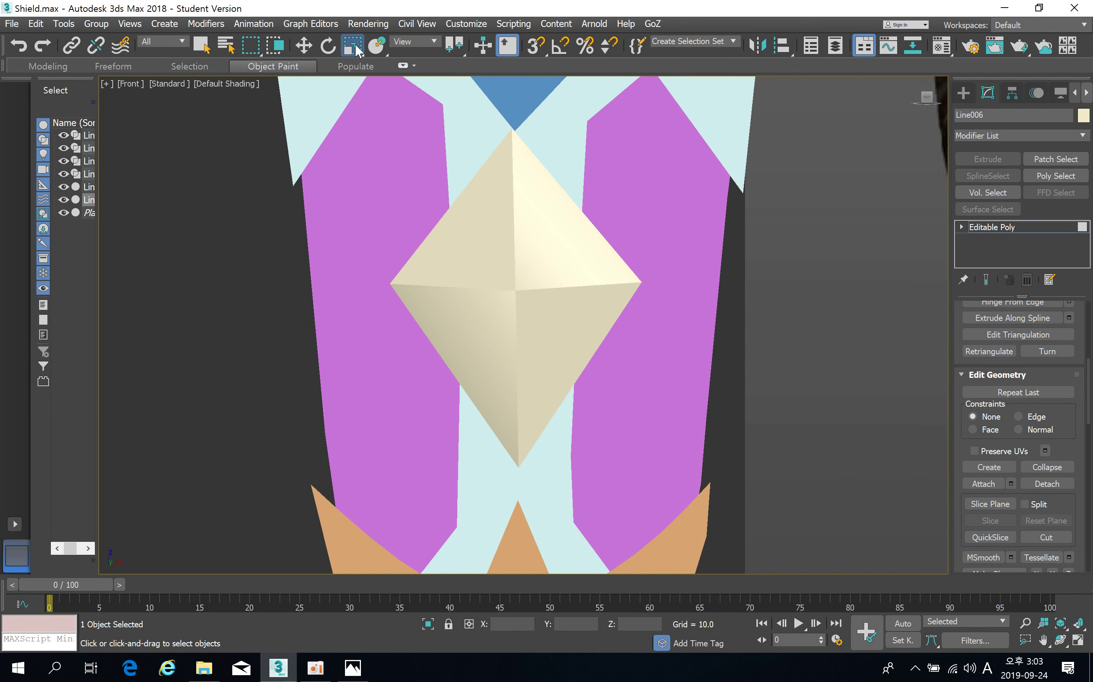
click(985, 226)
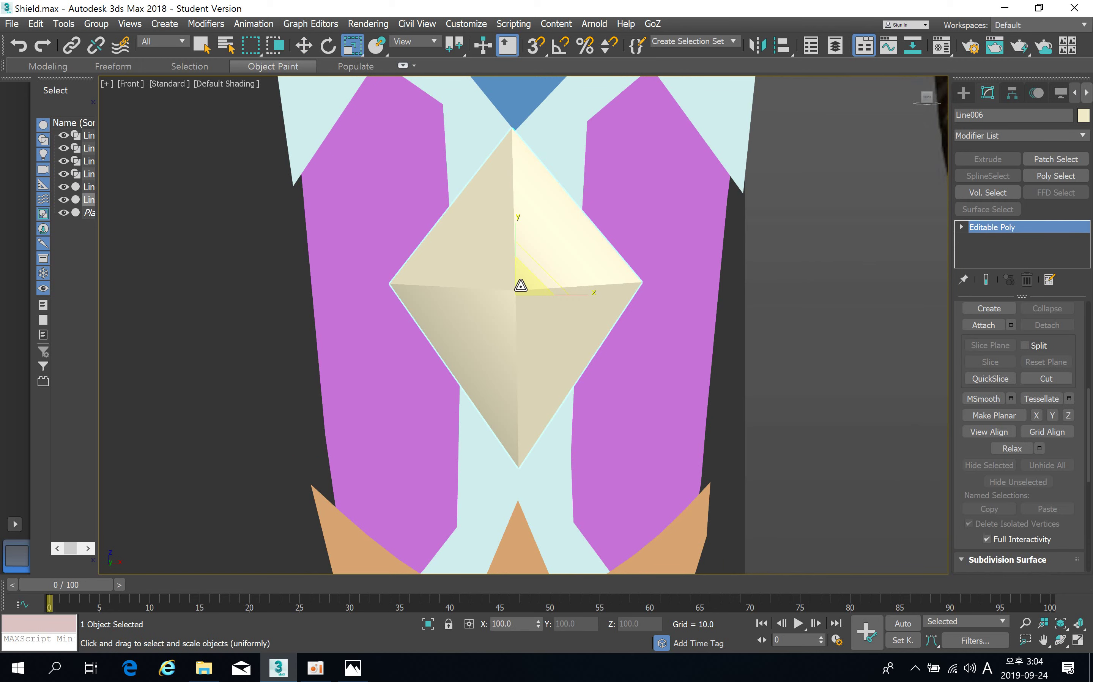
drag(521, 285, 522, 298)
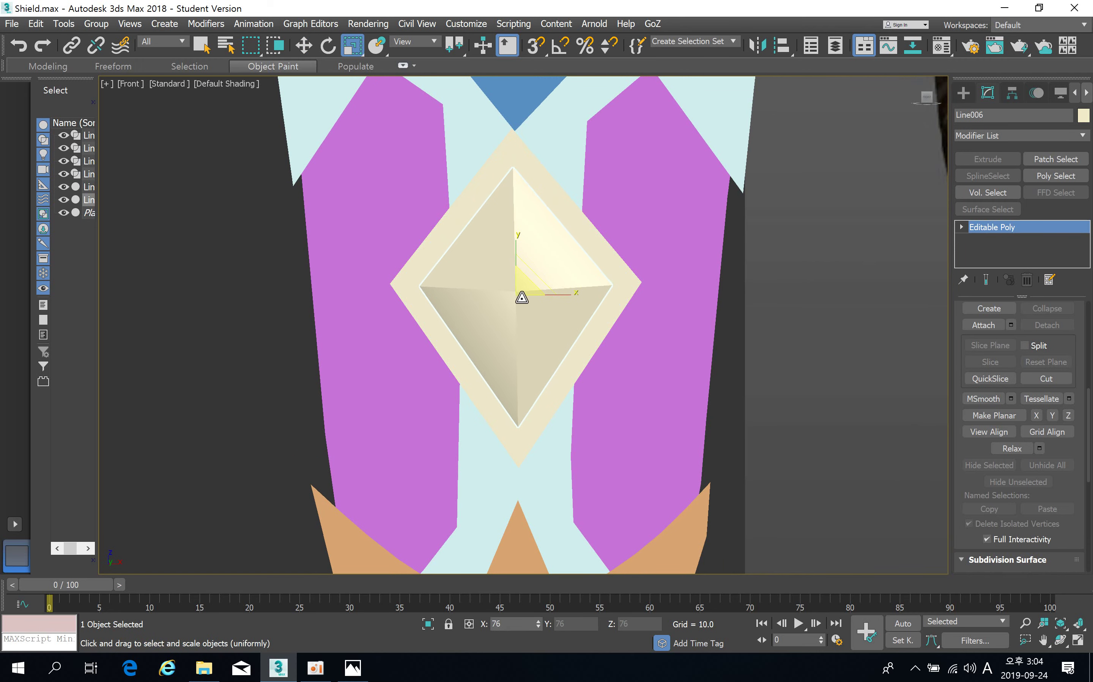
Move the pyramid back along Y to about -39.5 against the diamond plate and stretch it to 133% along Y.
click(303, 46)
alt+middle_drag(417, 244, 496, 291)
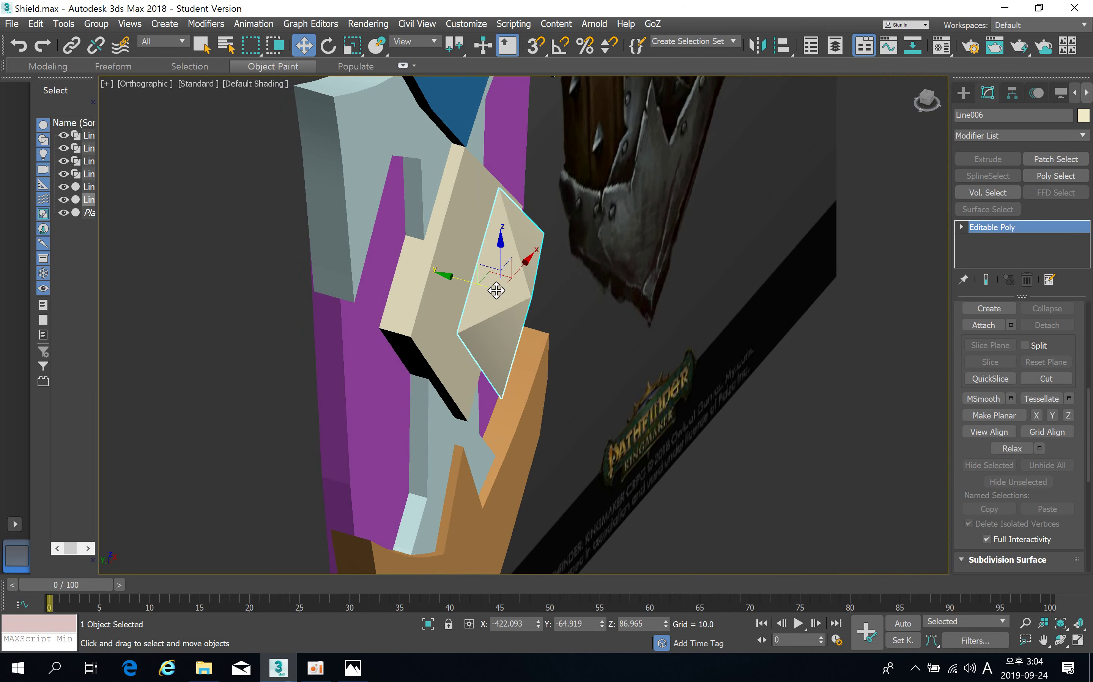
drag(459, 282, 426, 279)
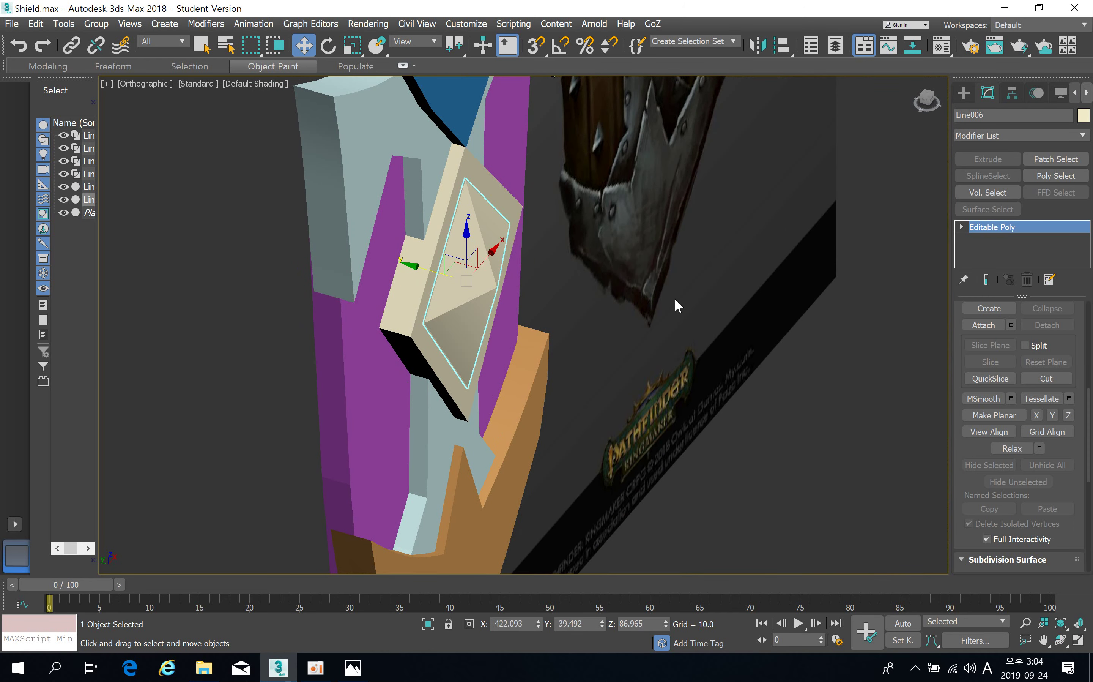
click(353, 45)
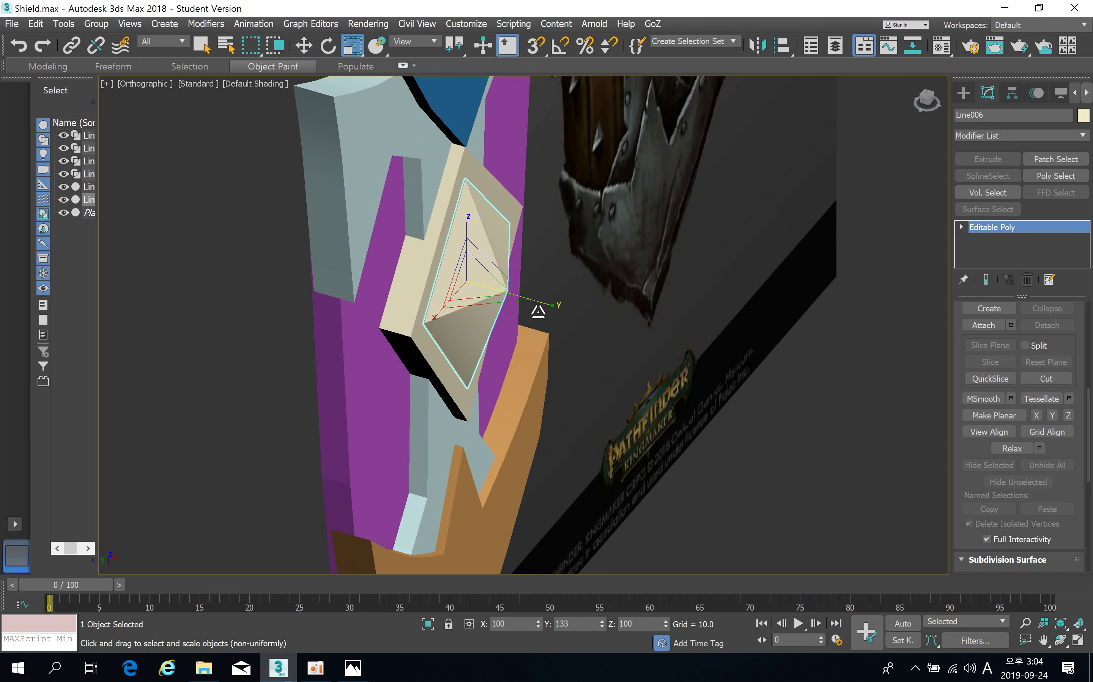
click(307, 47)
Compare the raised pyramid with the central diamond and small studs of the reference shield in the front view.
mouse_move(481, 339)
alt+middle_down()
mouse_move(393, 320)
mouse_move(499, 348)
alt+middle_up()
key(f)
scroll(415, 329, down, 8)
scroll(341, 317, up, 6)
middle_drag(602, 345, 344, 295)
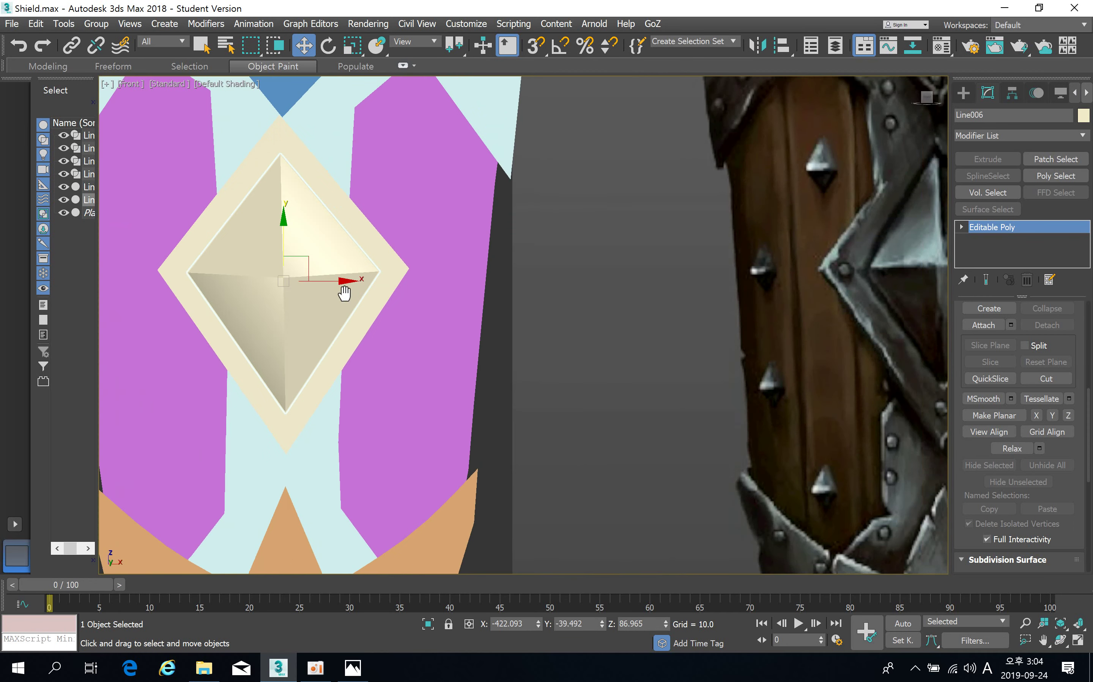
scroll(350, 298, down, 2)
middle_drag(511, 289, 392, 312)
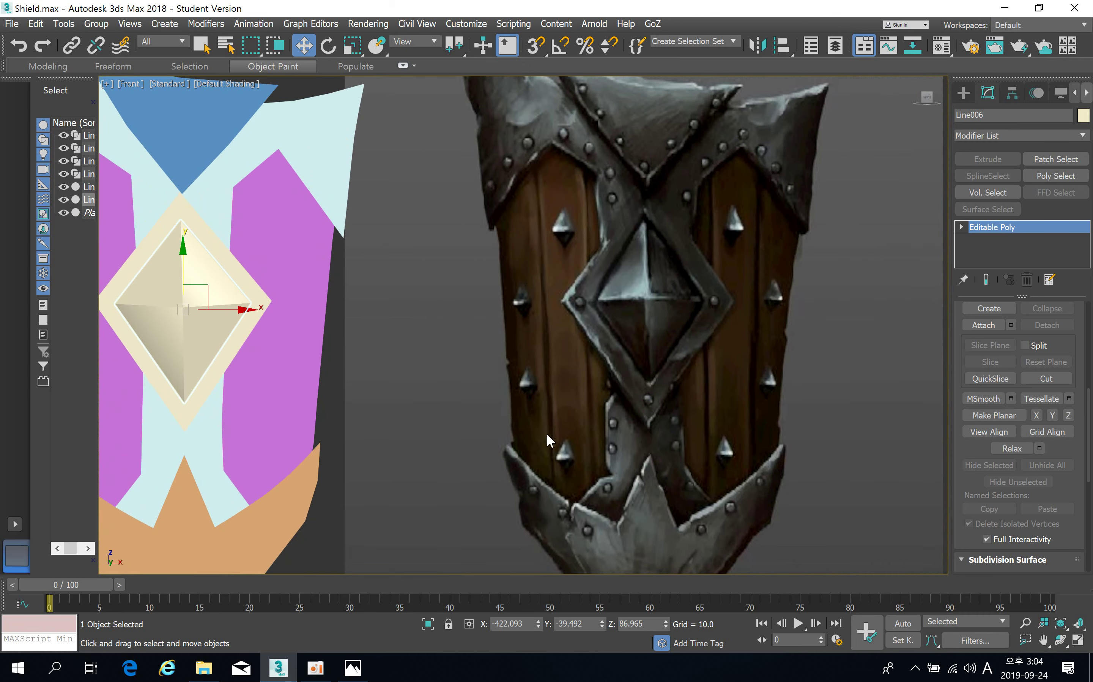
middle_drag(375, 324, 624, 288)
middle_drag(485, 295, 582, 318)
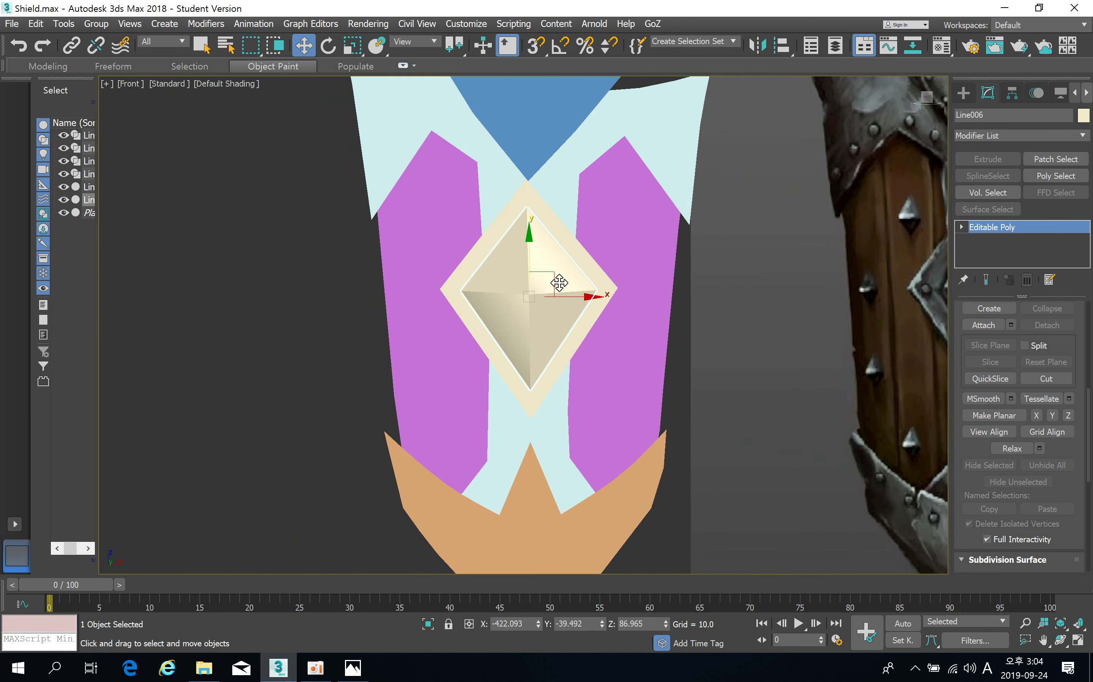
Copy the pyramid to the empty area left of the shield, at about X -634.6, and scale the copy down uniformly to about 16.5%.
mouse_move(552, 272)
shift+mouse_down()
mouse_move(471, 271)
mouse_move(417, 293)
mouse_move(327, 271)
shift+mouse_up()
click(548, 396)
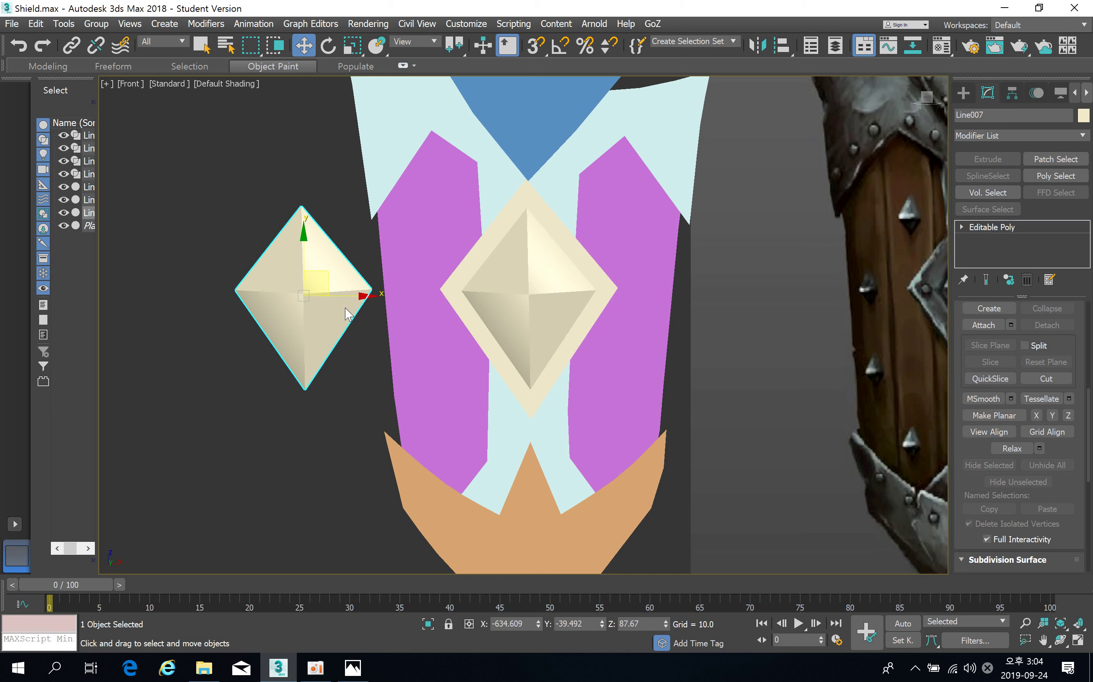
mouse_move(423, 335)
alt+middle_down()
mouse_move(403, 335)
mouse_move(456, 329)
mouse_move(427, 337)
alt+middle_up()
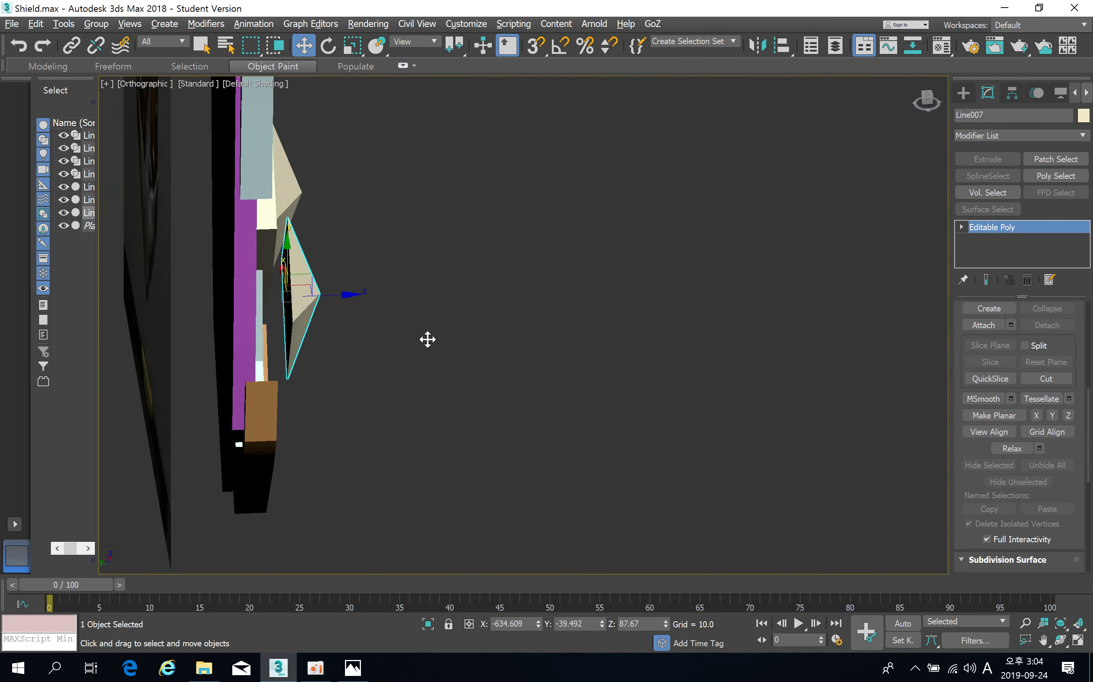
key(f)
click(353, 45)
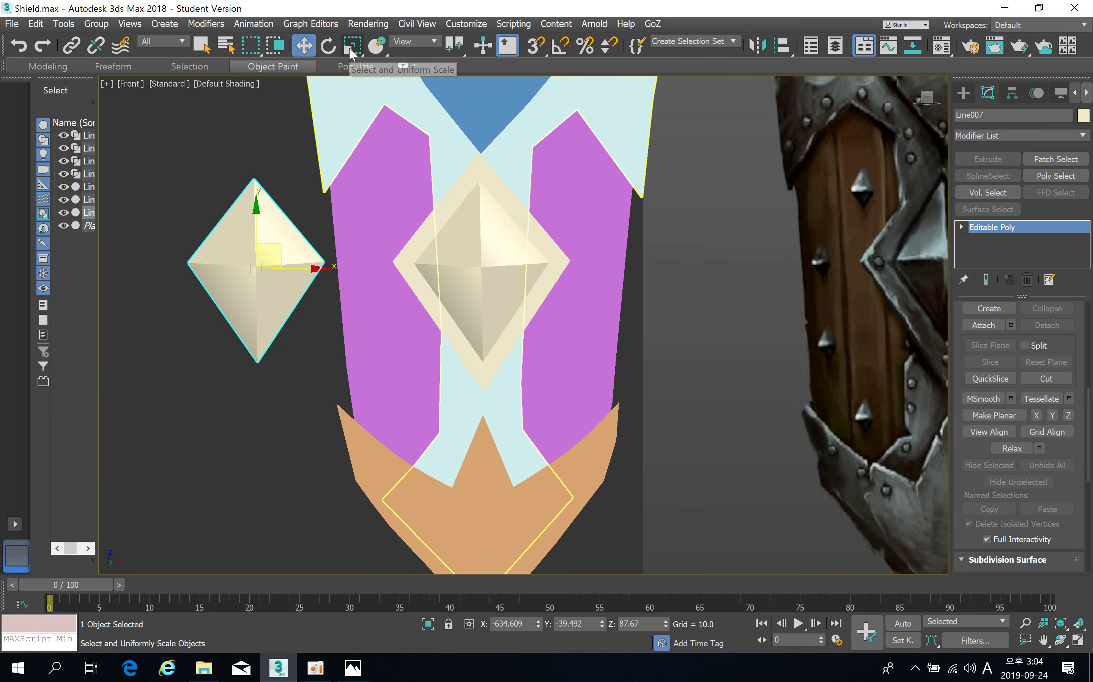
drag(266, 261, 293, 369)
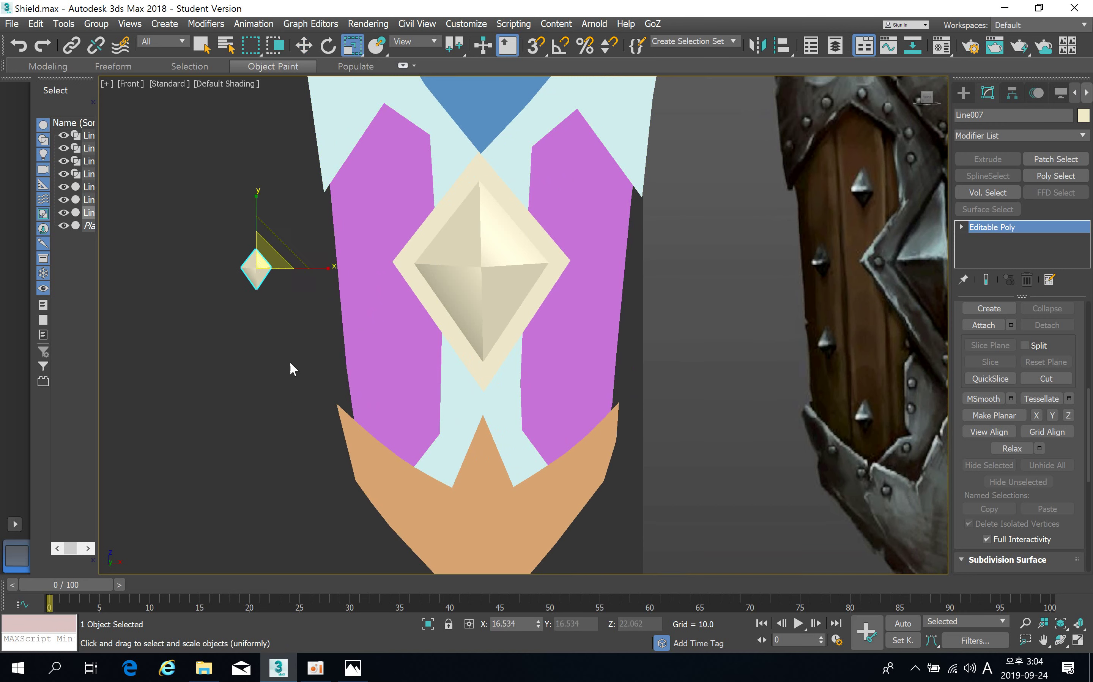
Place the small stud on the upper part of the left purple board at about X -508.9, Y -15.8, Z 174.9.
click(306, 47)
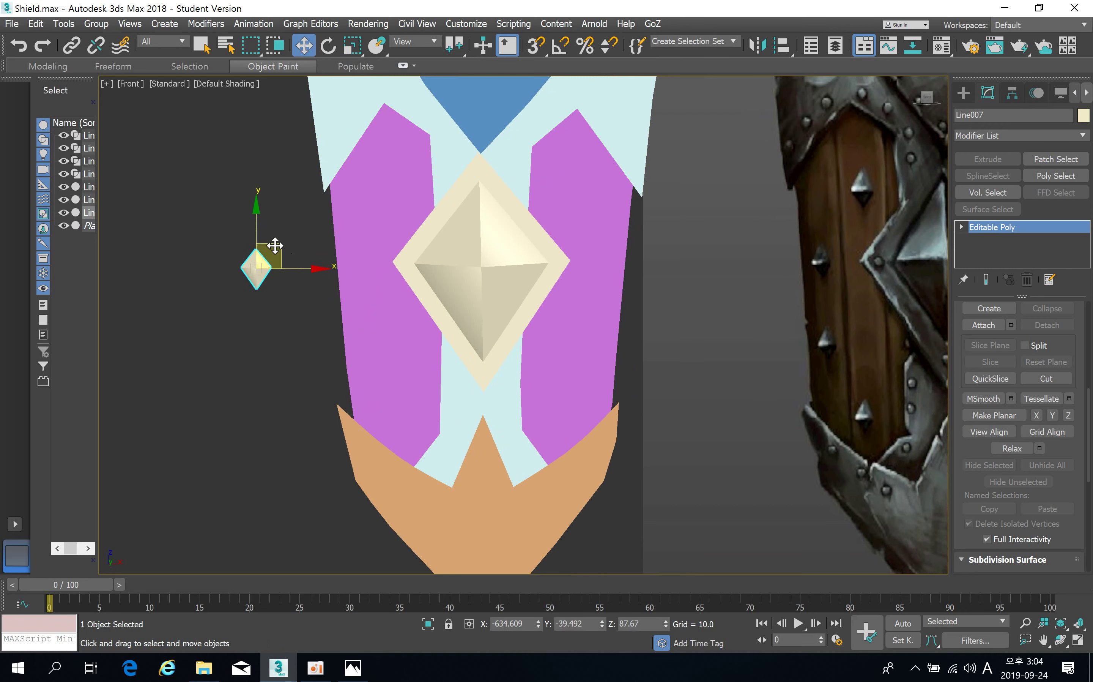
drag(275, 246, 410, 153)
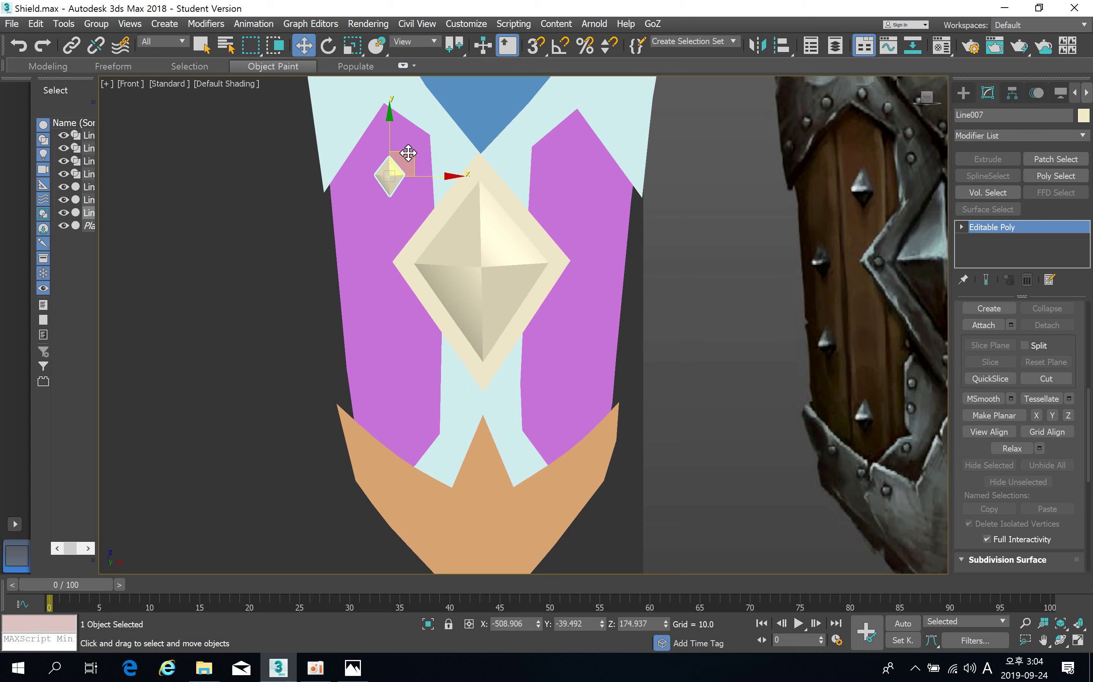
alt+middle_drag(409, 153, 383, 200)
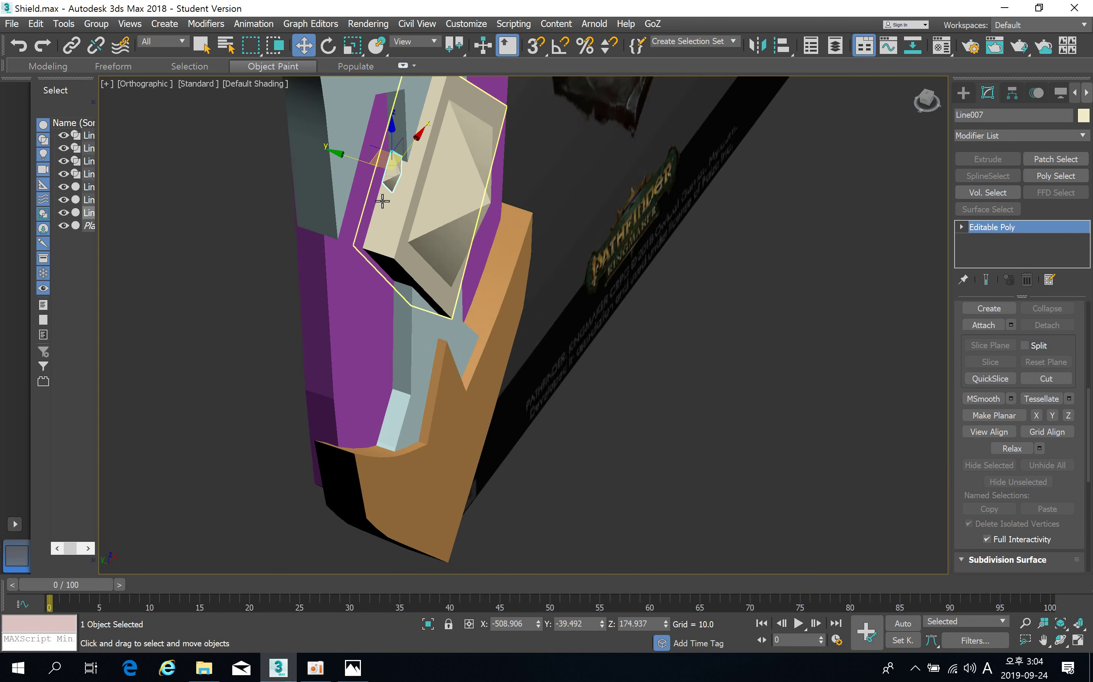
scroll(382, 201, up, 5)
key(r)
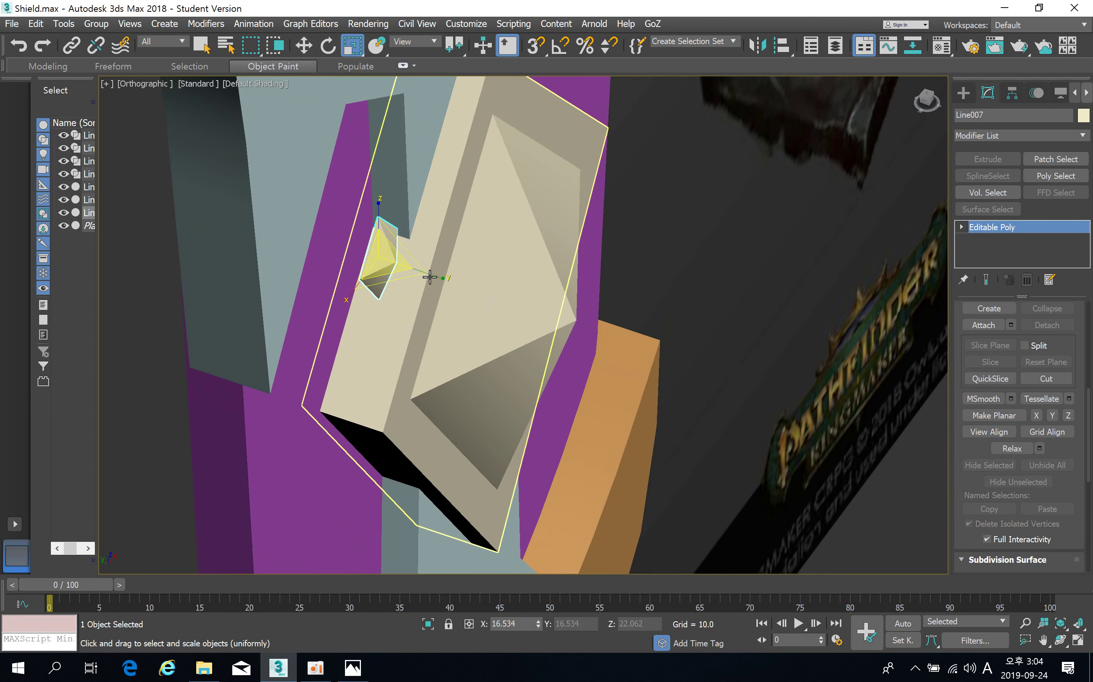
key(w)
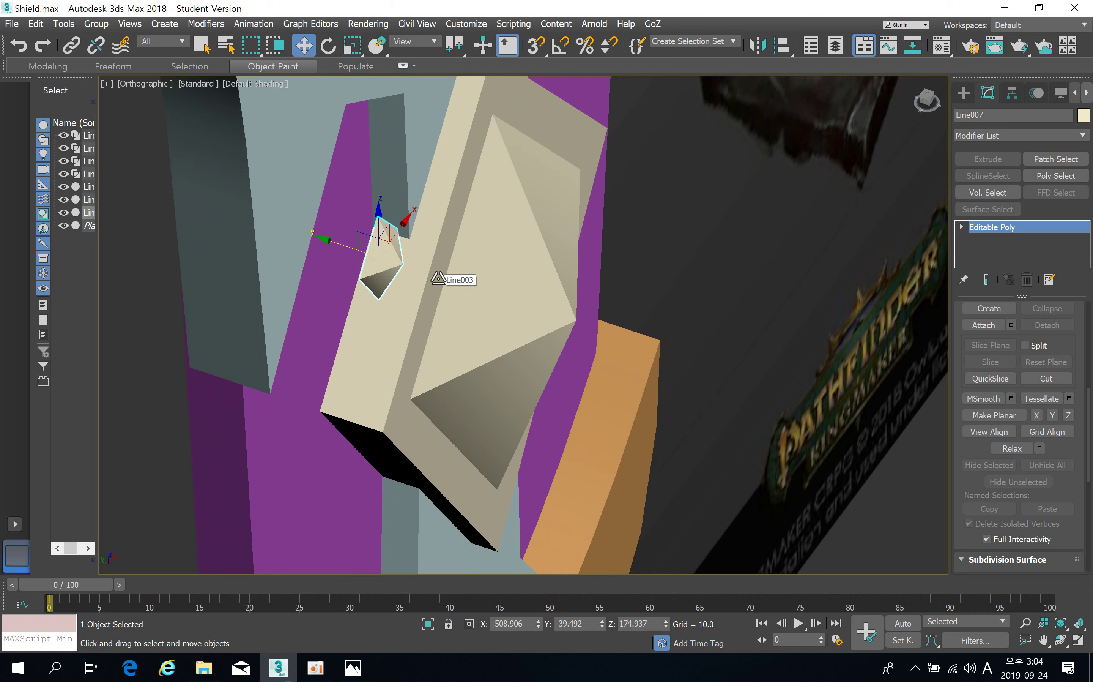
drag(334, 244, 274, 234)
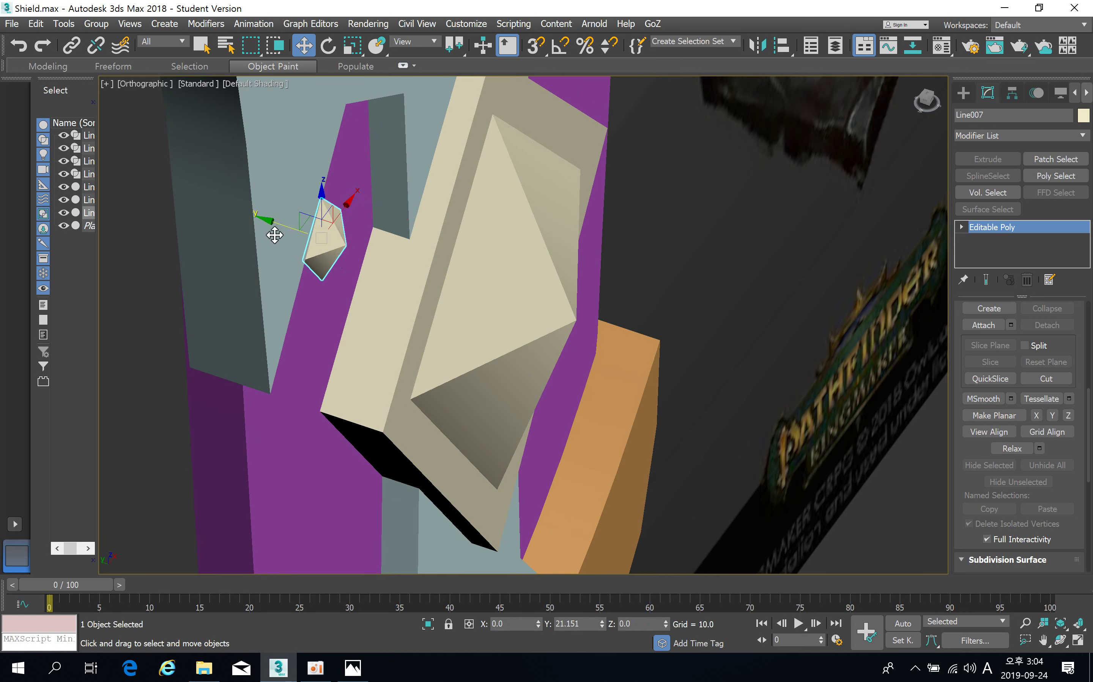
mouse_move(276, 233)
alt+middle_down()
mouse_move(318, 252)
mouse_move(308, 261)
alt+middle_up()
drag(290, 251, 281, 251)
alt+middle_drag(281, 252, 328, 281)
scroll(328, 281, down, 2)
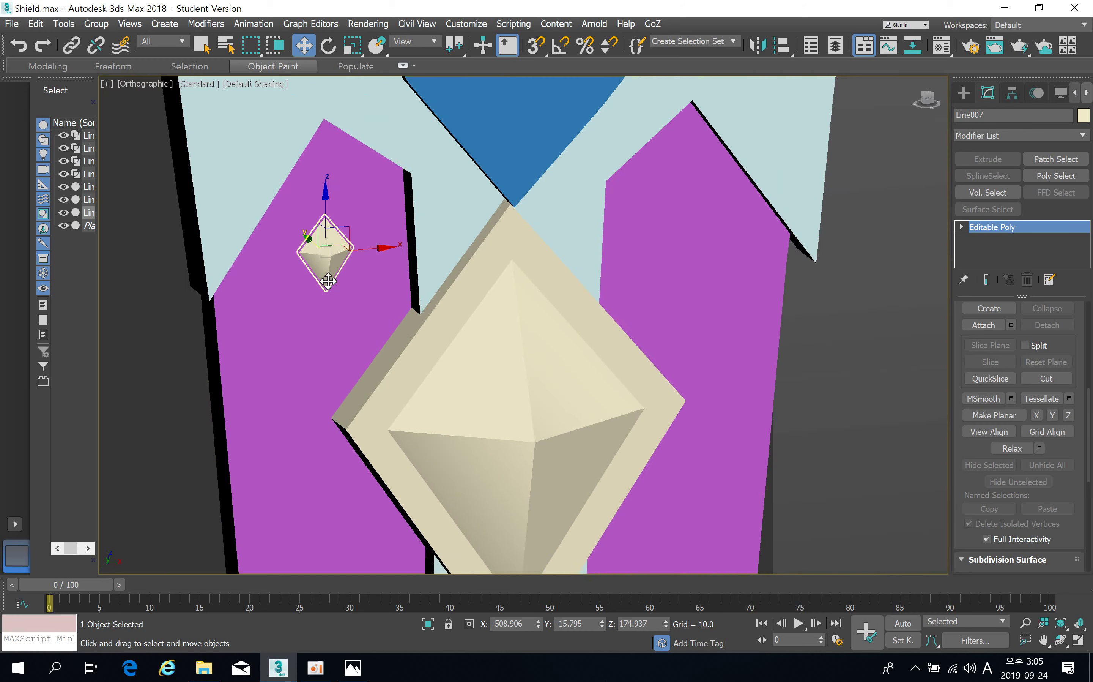
Compare the small stud's size and position with the studs on the reference shield's wooden boards in the front view.
key(f)
key(z)
scroll(424, 314, down, 4)
scroll(424, 315, down, 4)
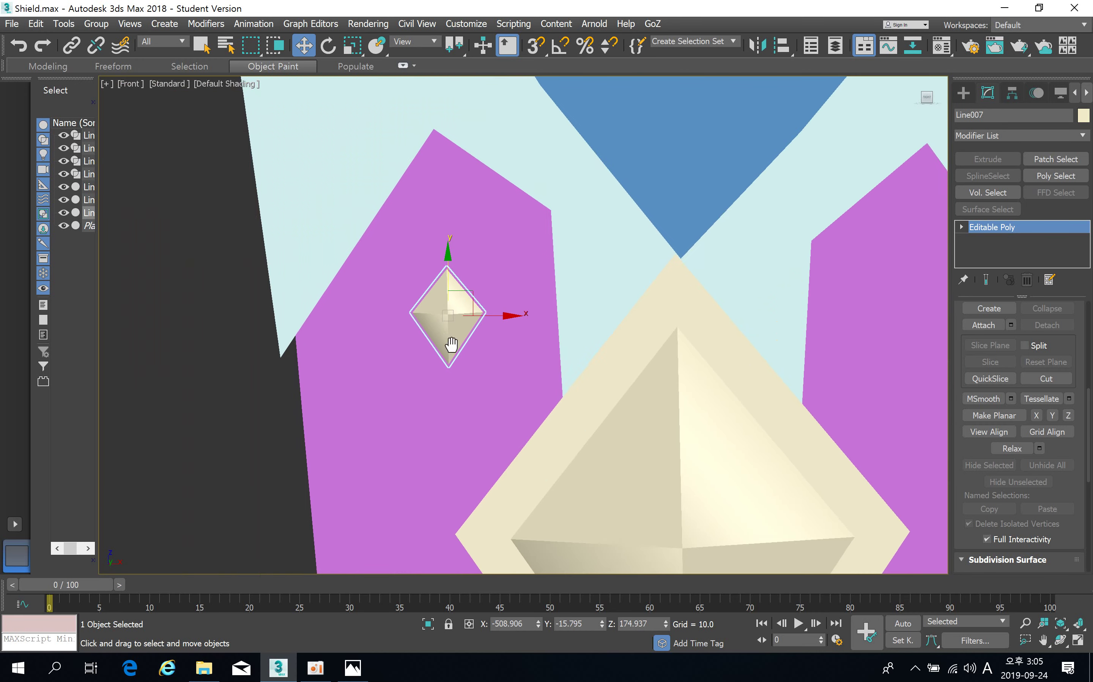
middle_drag(452, 346, 411, 171)
scroll(409, 202, down, 4)
middle_drag(440, 255, 391, 233)
scroll(391, 234, down, 2)
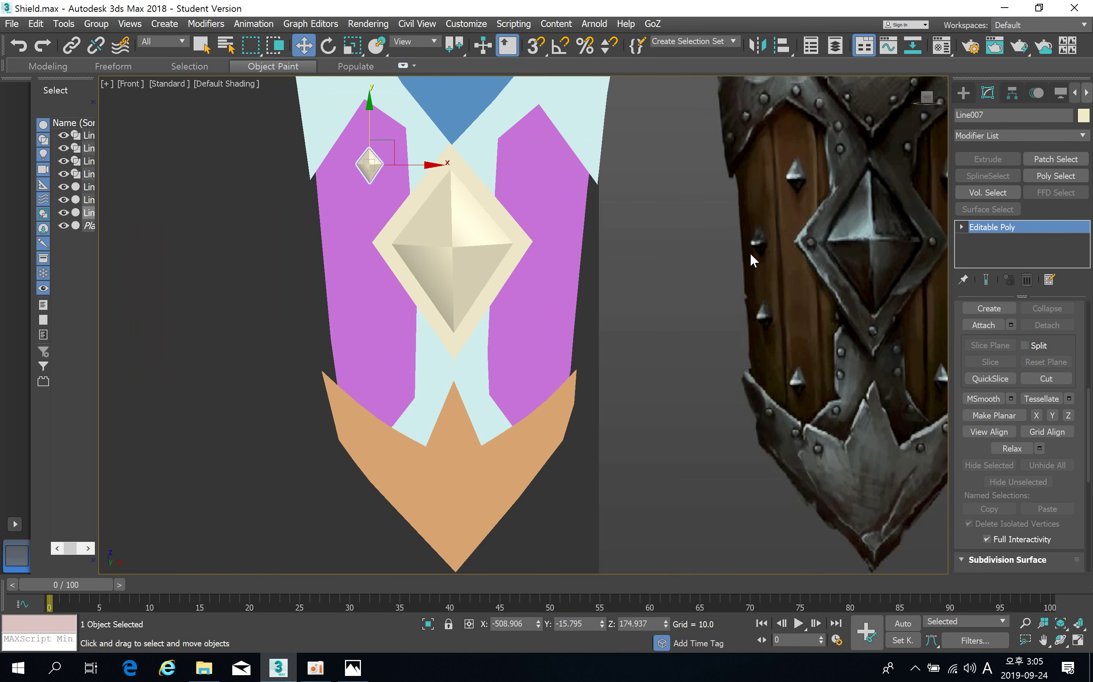
Place two copies of the small stud down the left purple board, at about X -539.4, Z 111.0 and X -532.3, Z 23.9.
scroll(392, 181, up, 3)
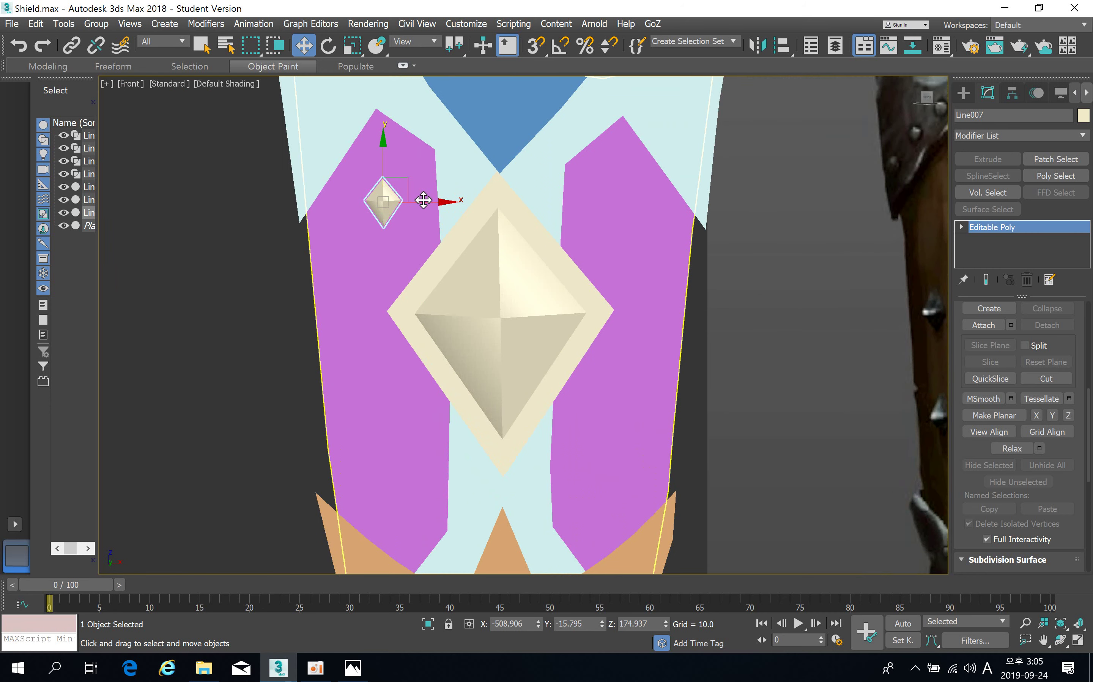
mouse_move(405, 179)
shift+mouse_down()
mouse_move(352, 269)
mouse_move(364, 265)
shift+mouse_up()
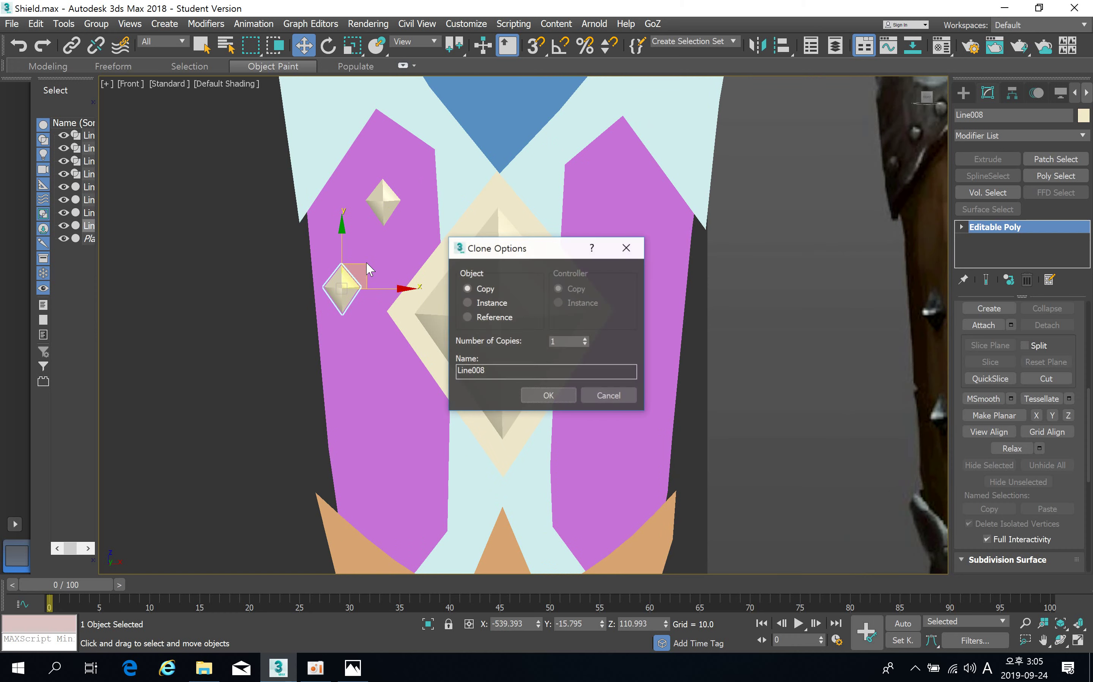
click(553, 397)
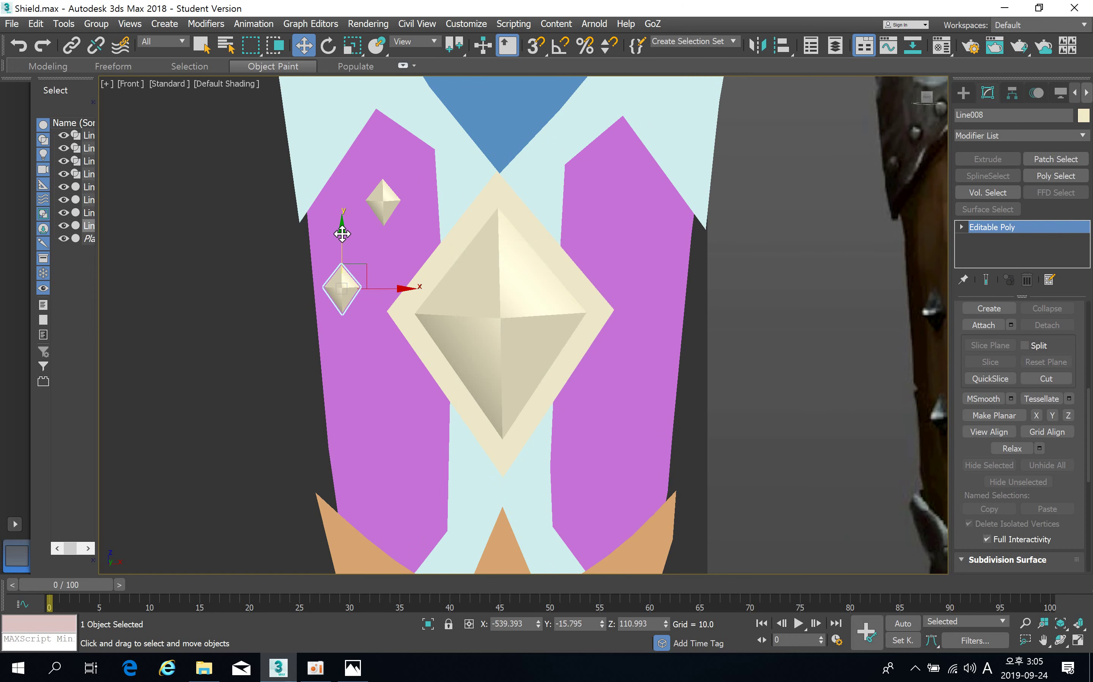
mouse_move(345, 233)
shift+mouse_down()
mouse_move(344, 372)
mouse_move(343, 351)
mouse_move(374, 384)
shift+mouse_up()
click(534, 395)
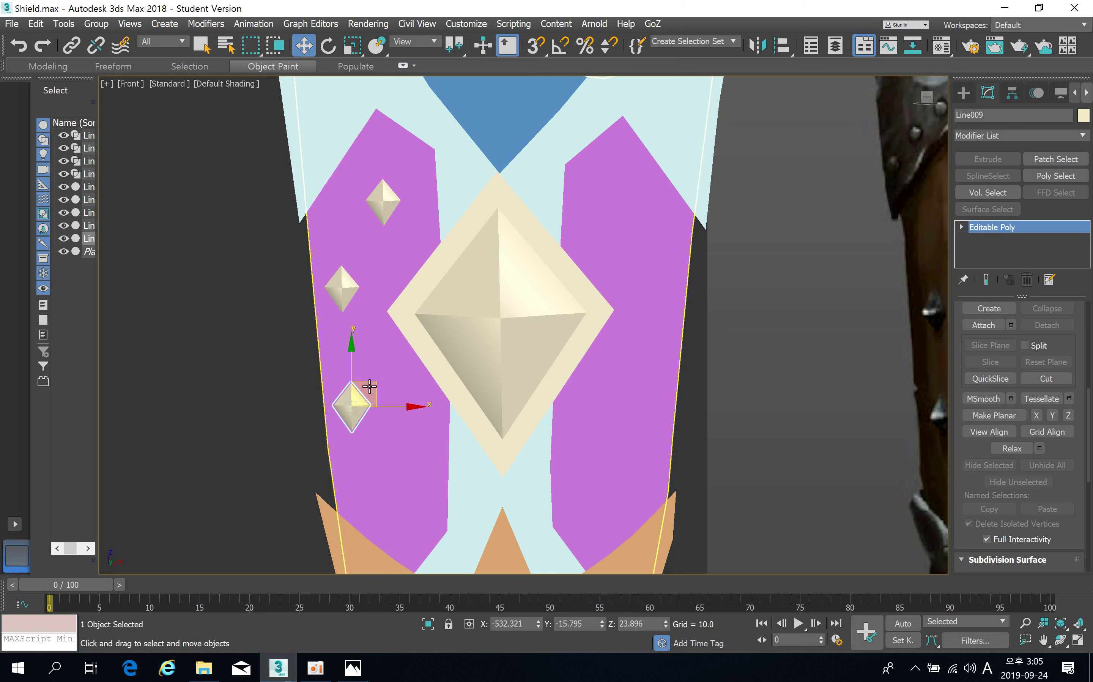
Place a third copy of the stud near the lower end of the left purple board, at about X -497.8, Z -52.8.
drag(422, 490, 417, 488)
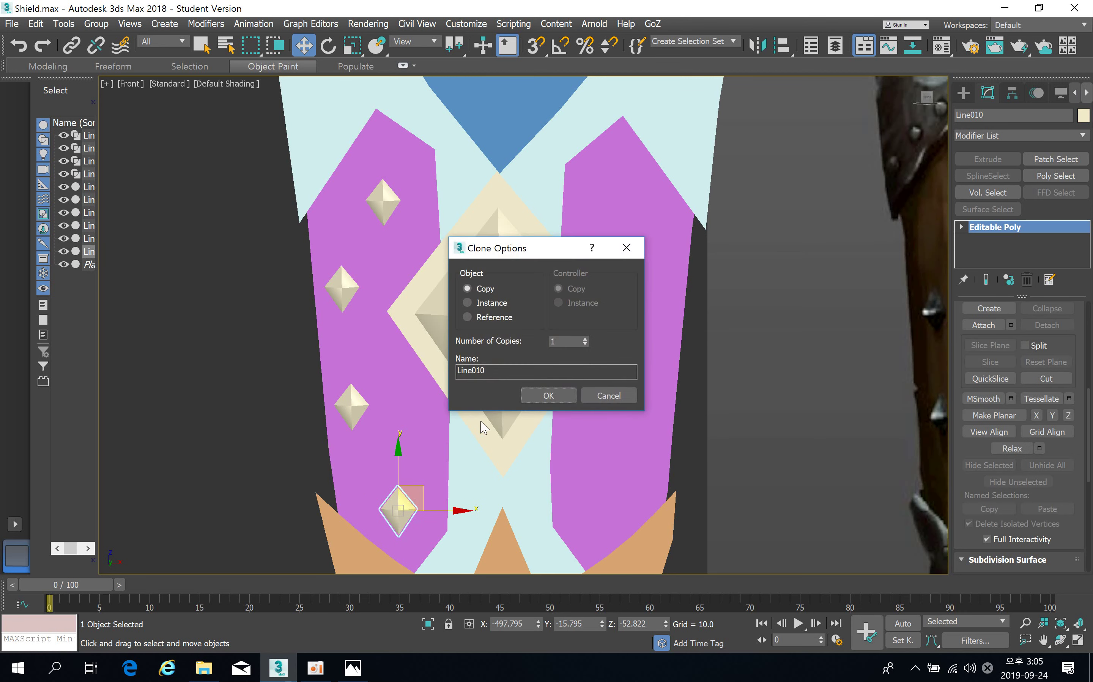
click(559, 394)
mouse_move(366, 479)
alt+middle_down()
mouse_move(397, 487)
mouse_move(381, 495)
alt+middle_up()
key(f)
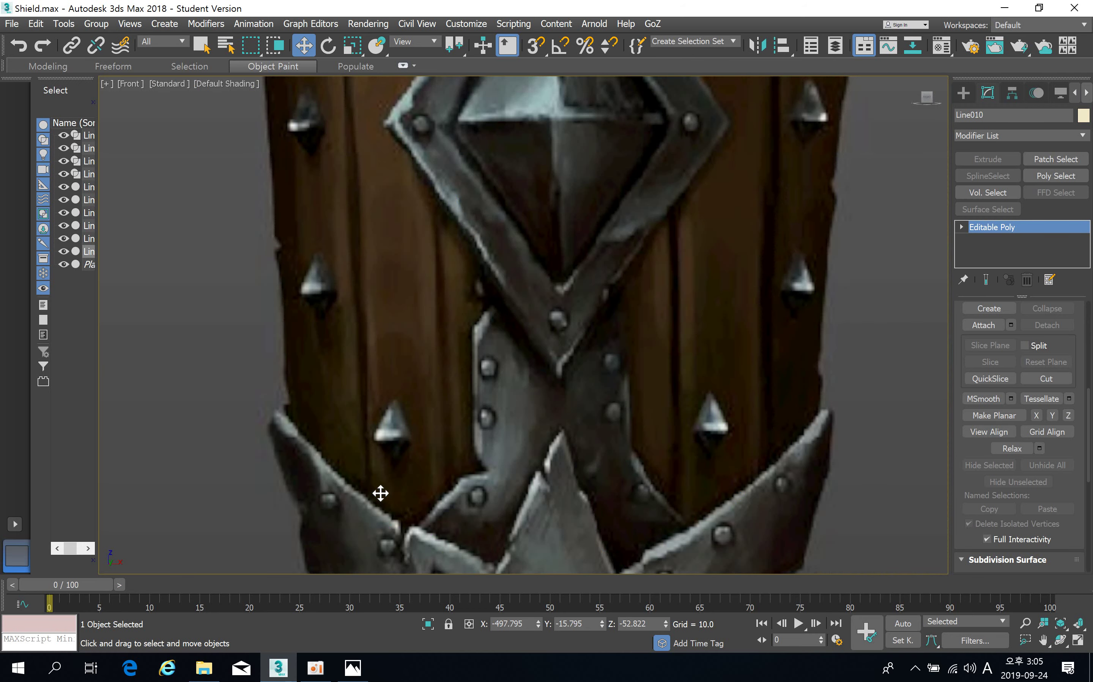
key(z)
scroll(426, 356, down, 5)
scroll(426, 356, down, 8)
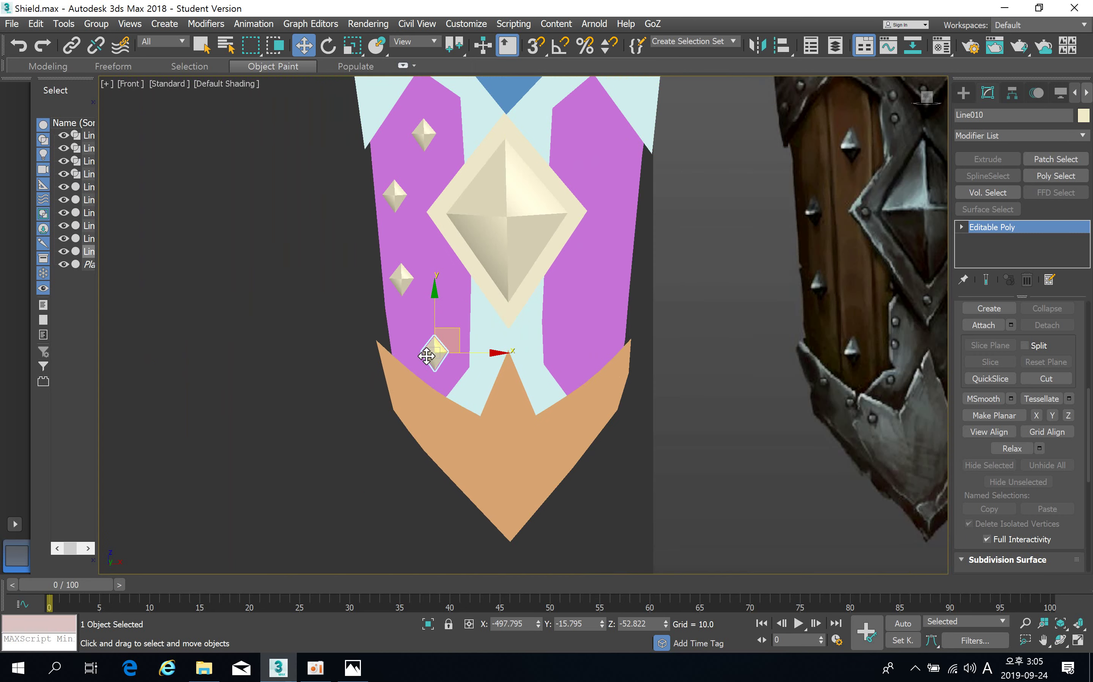
scroll(353, 318, up, 3)
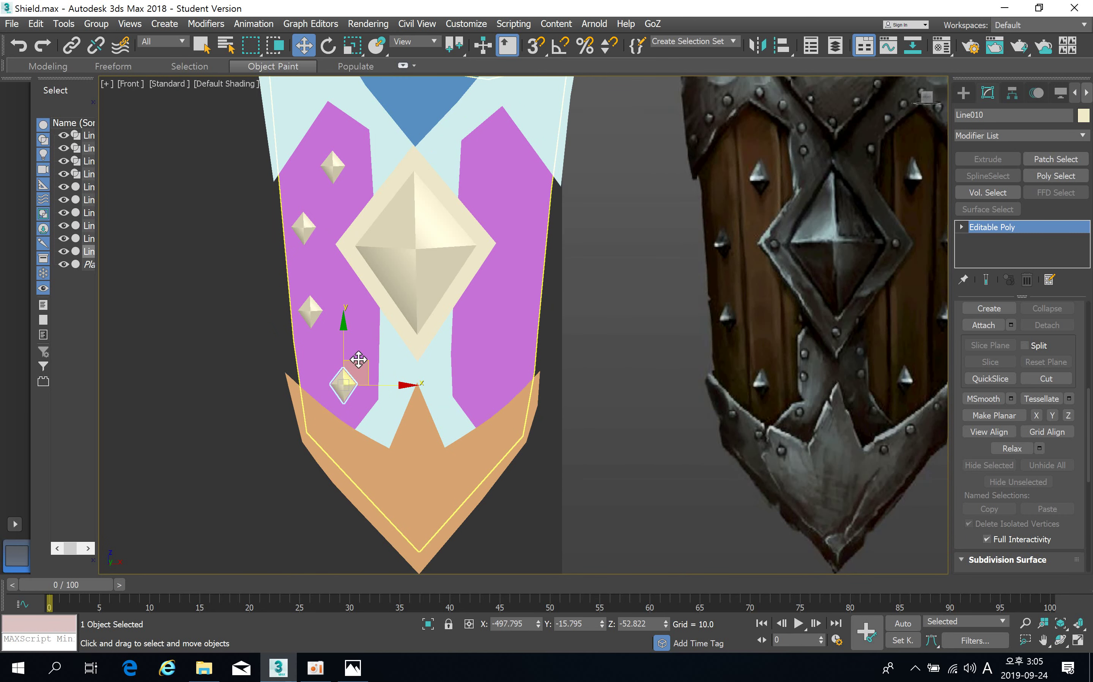
Mirror the four left studs as copies along X with an offset of 184.77, and nudge them into place on the right purple board.
ctrl+click(310, 312)
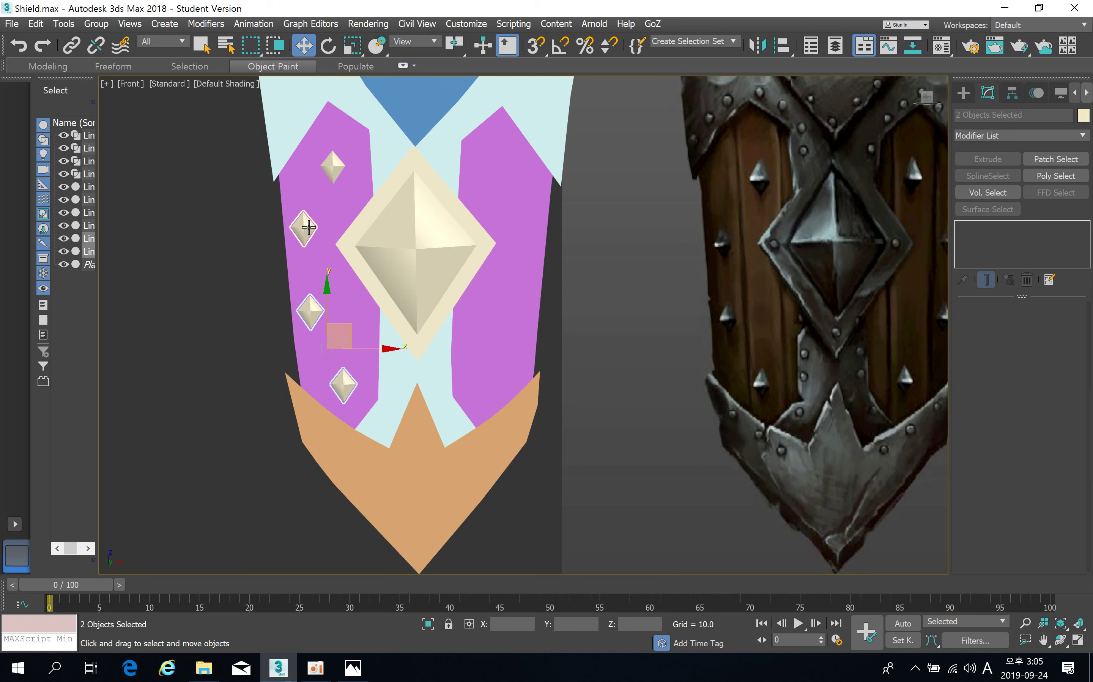
ctrl+click(304, 228)
ctrl+click(334, 170)
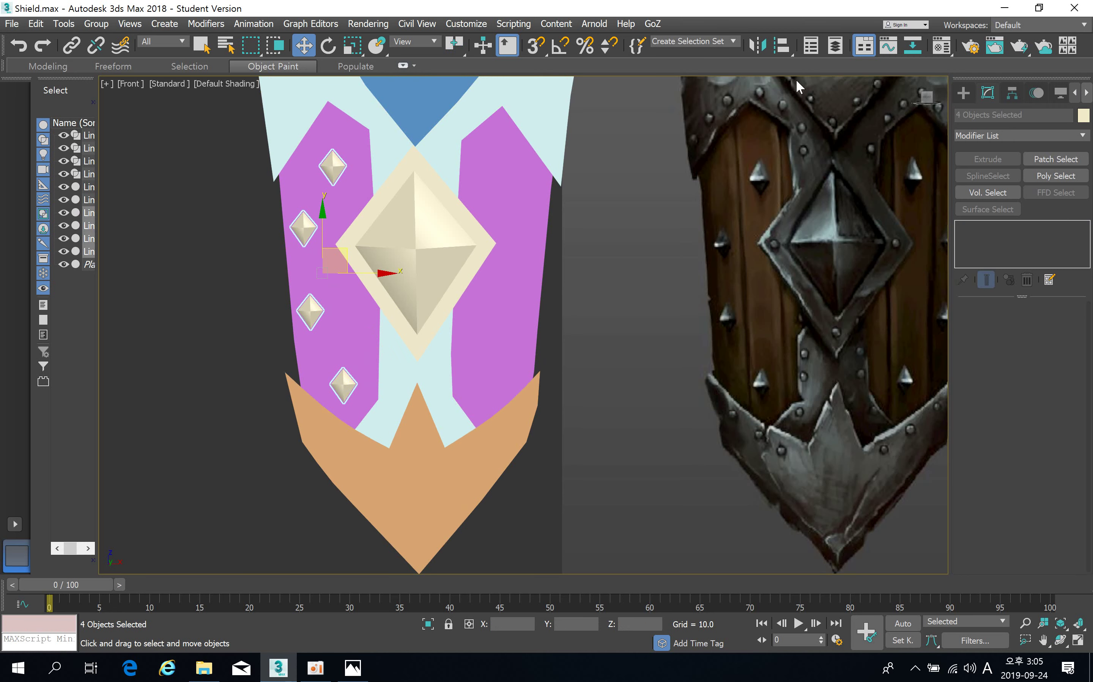
click(758, 50)
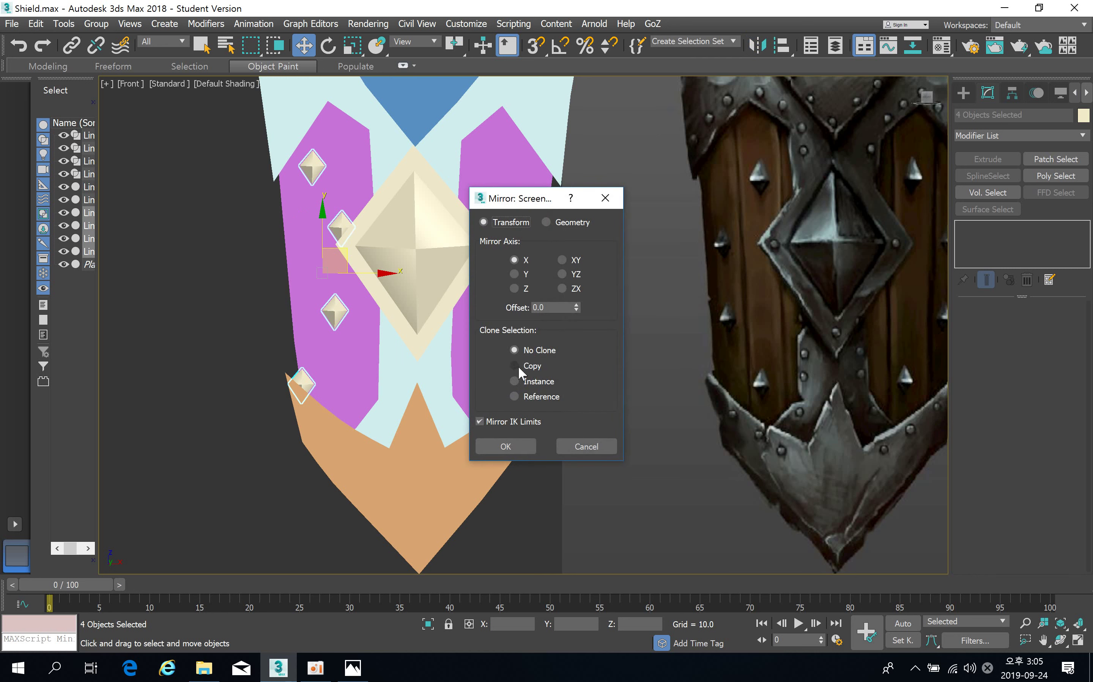
click(519, 369)
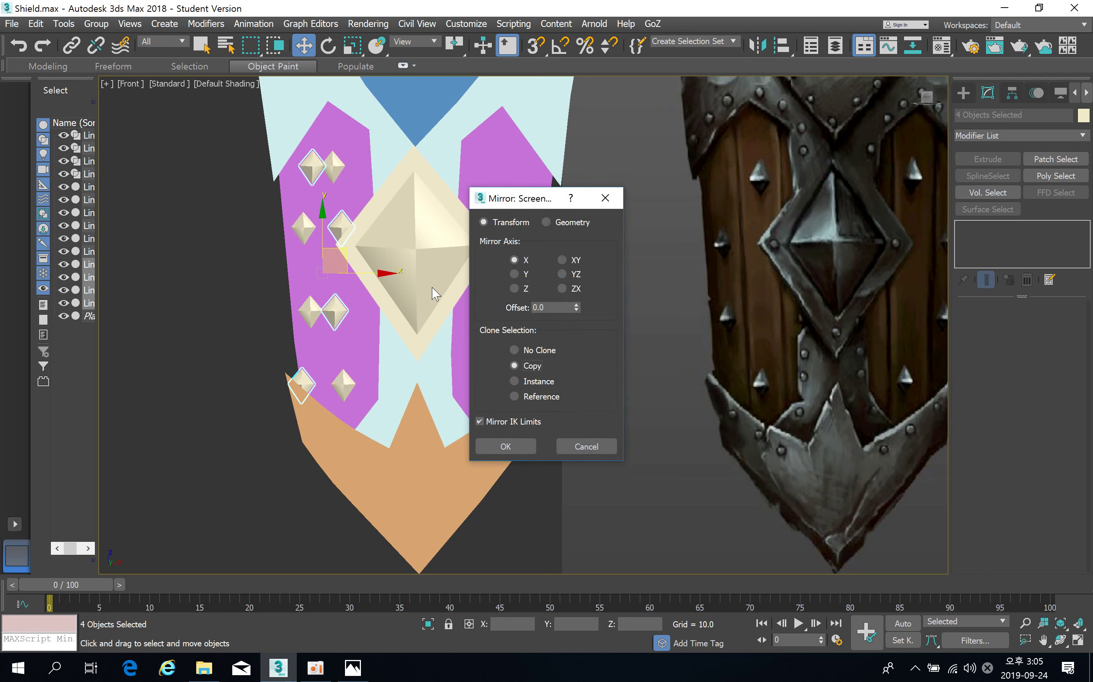
mouse_move(577, 305)
mouse_down()
mouse_move(581, 589)
mouse_move(696, 450)
mouse_move(760, 485)
mouse_move(717, 592)
mouse_move(717, 347)
mouse_move(692, 631)
mouse_move(708, 291)
mouse_move(691, 428)
mouse_up()
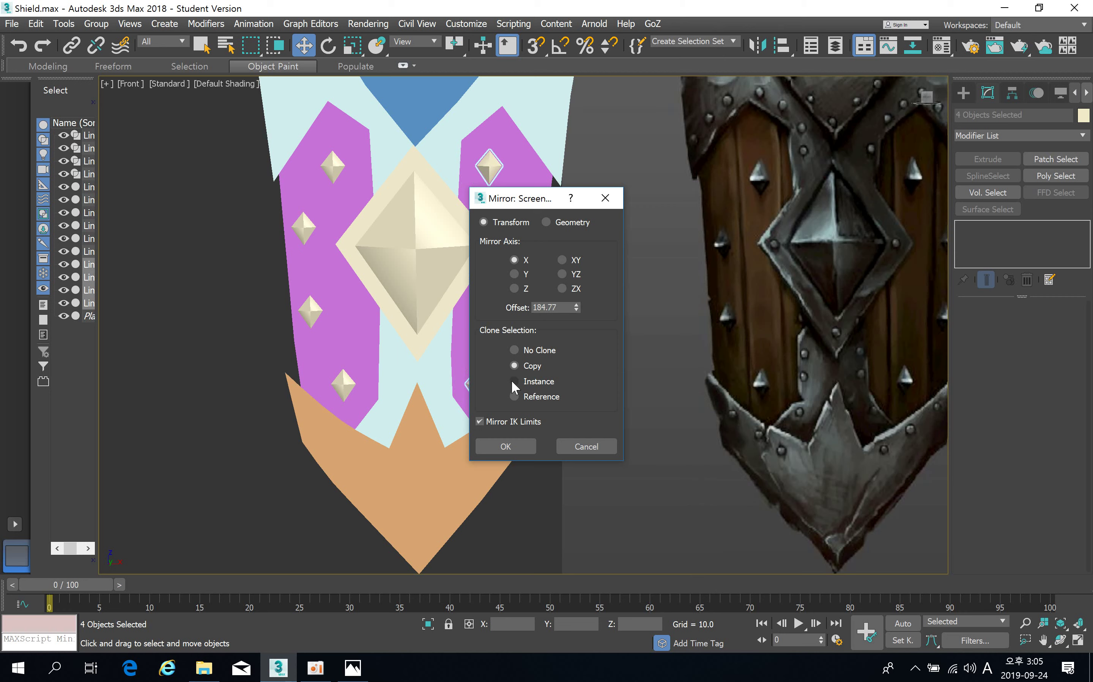
click(506, 446)
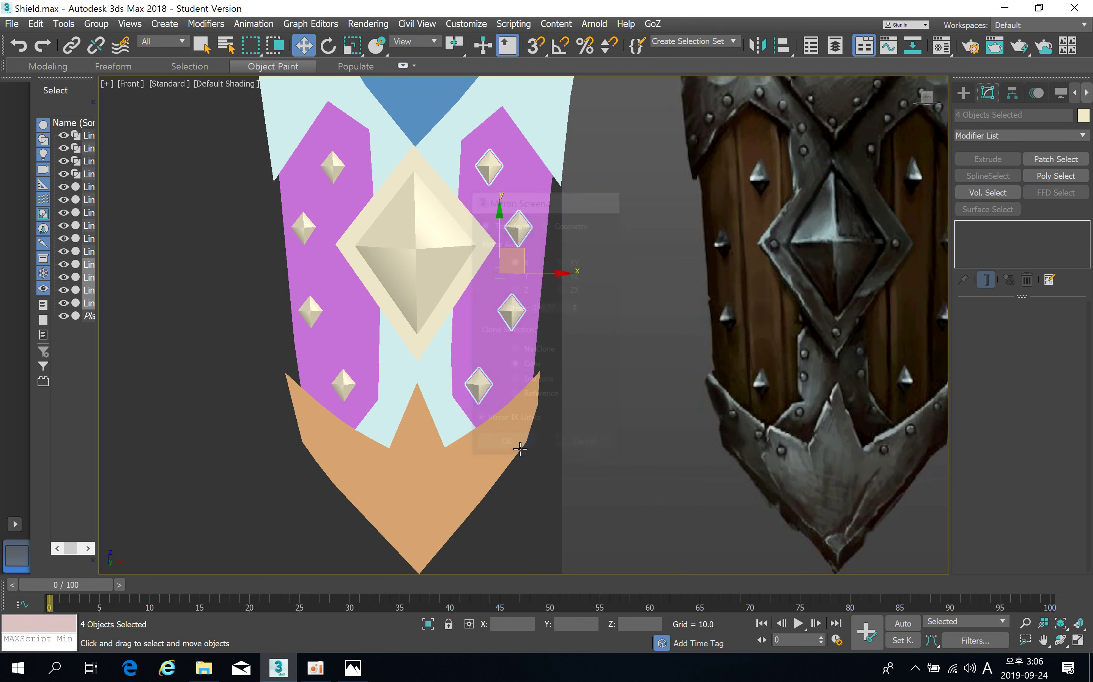
drag(554, 273, 556, 276)
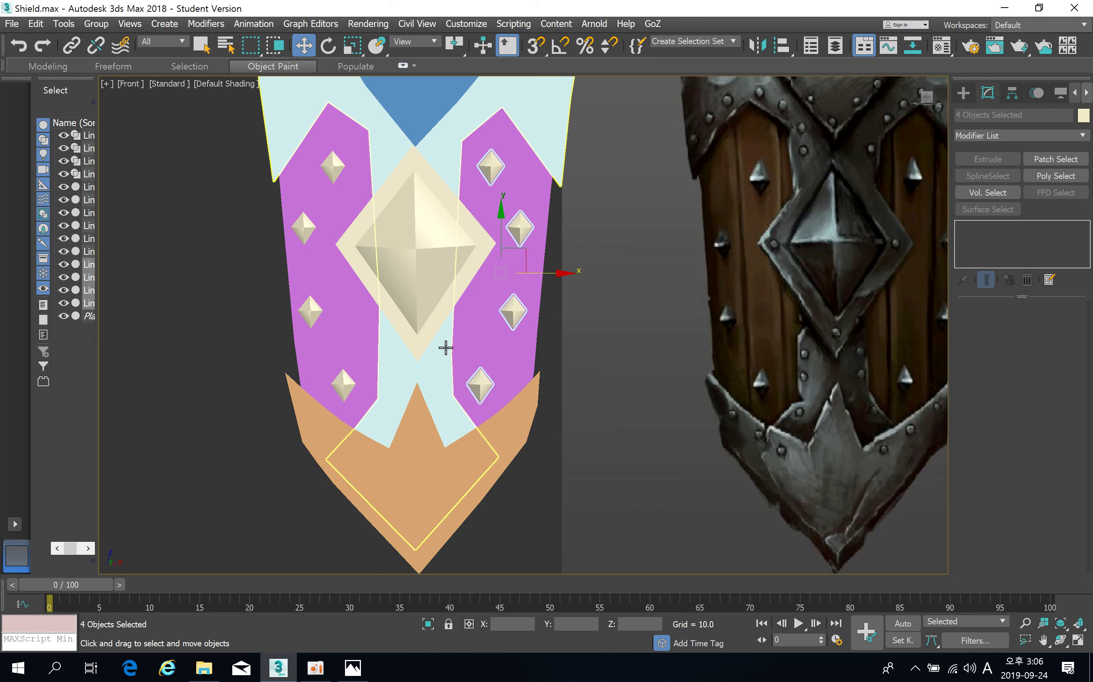
scroll(446, 347, down, 4)
scroll(447, 455, down, 2)
click(464, 466)
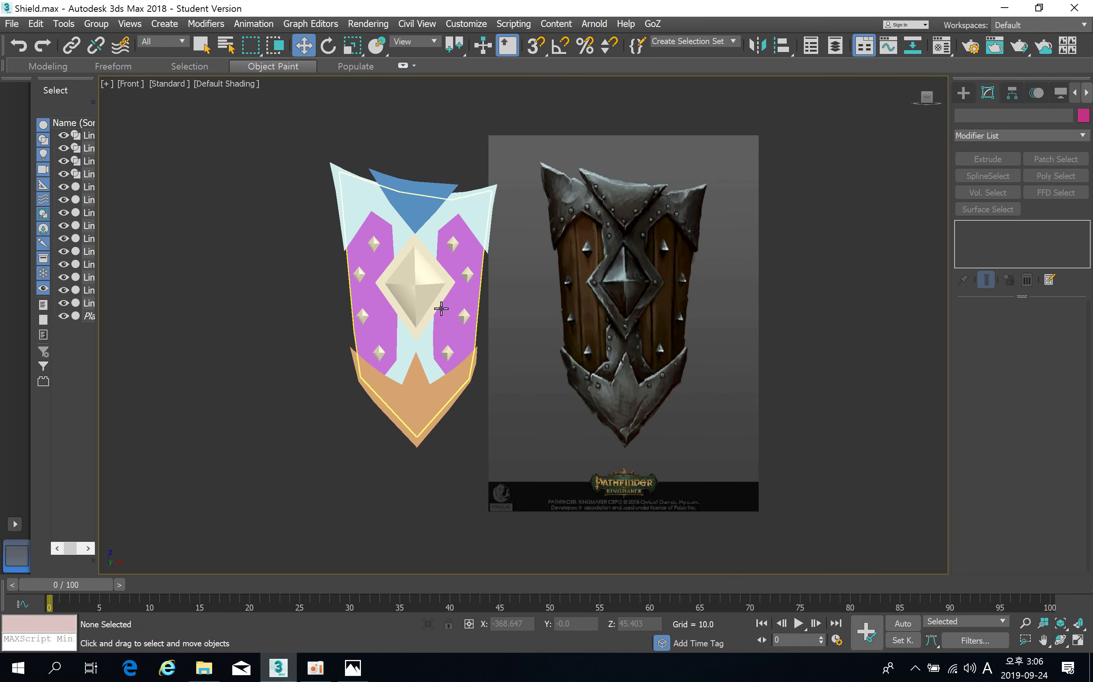
Compare the studs, central pyramid and layered plates of the model with the reference shield, from the front and at an angle.
scroll(459, 352, up, 5)
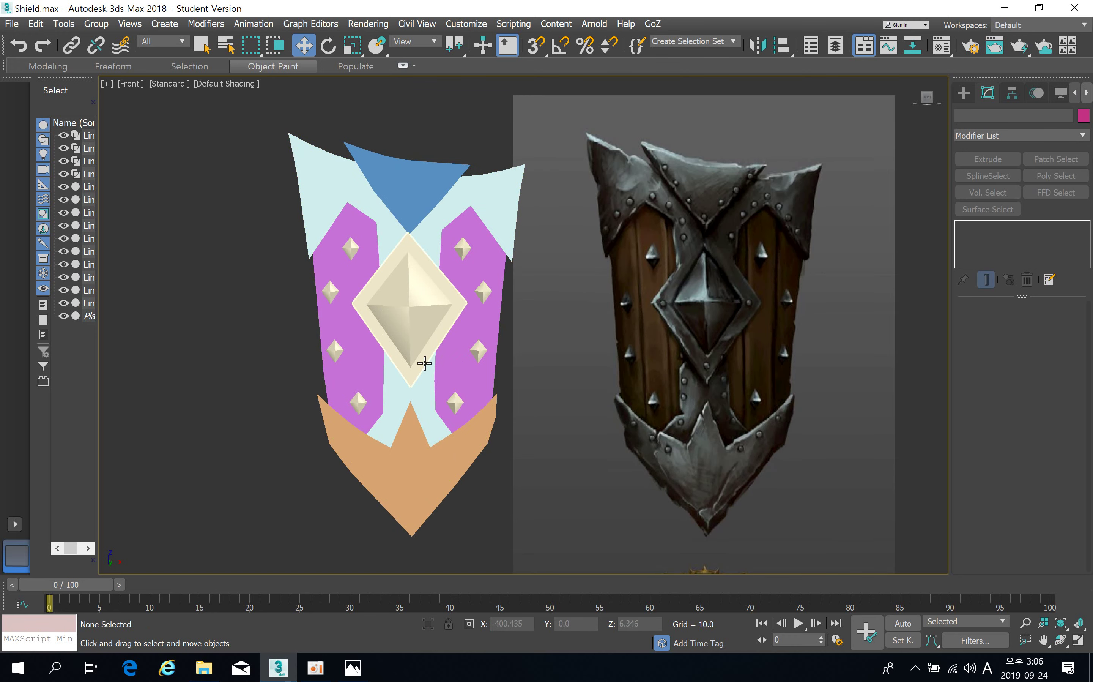
scroll(427, 366, up, 2)
middle_drag(466, 367, 383, 332)
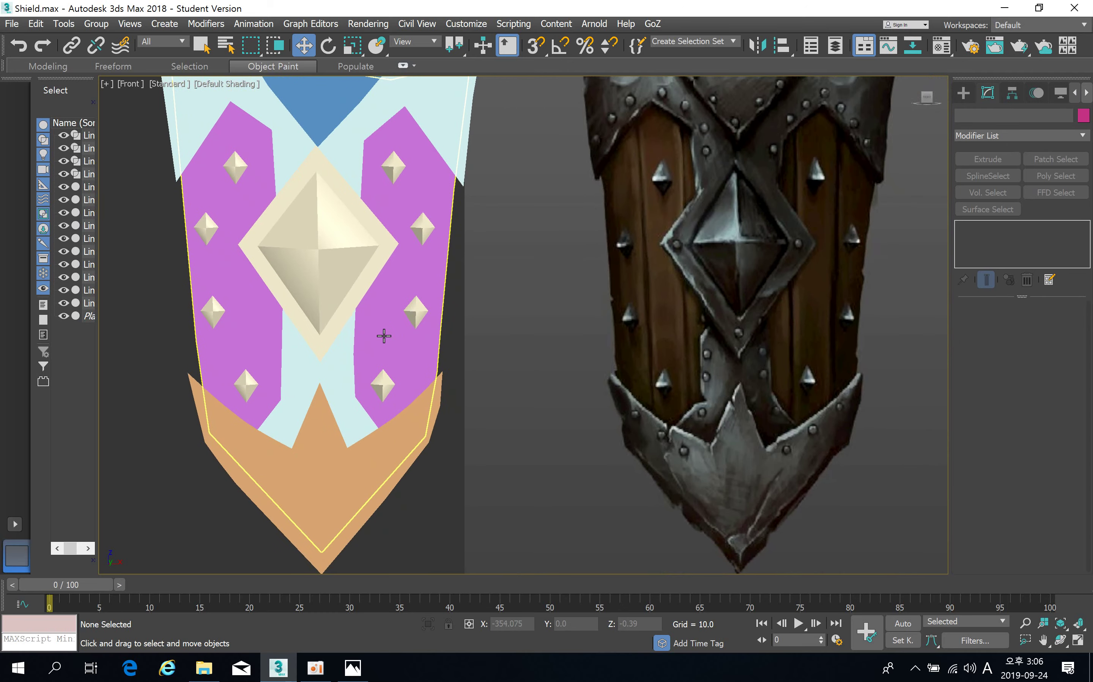
scroll(361, 361, down, 1)
scroll(356, 361, down, 2)
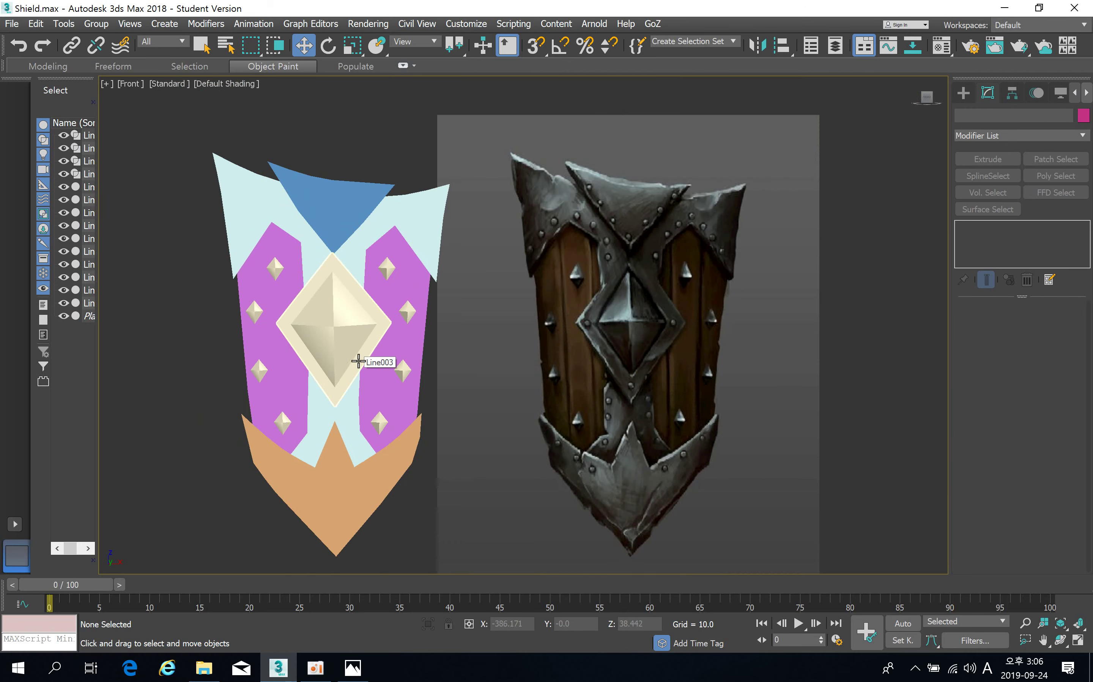
alt+middle_drag(352, 381, 383, 393)
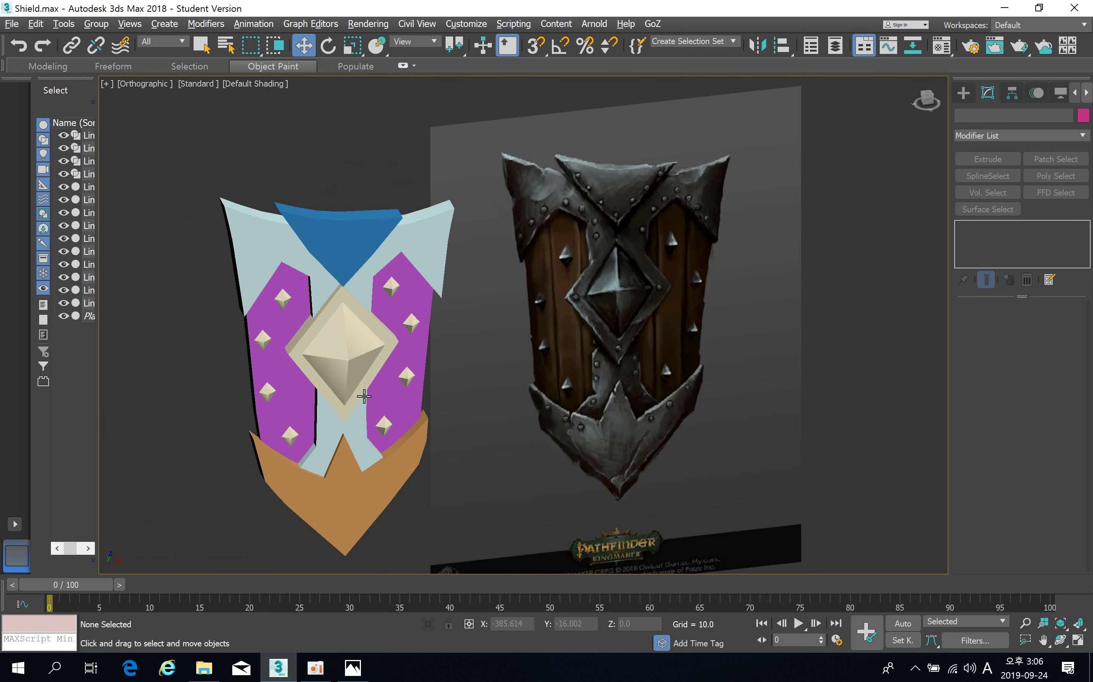
key(f)
middle_drag(546, 313, 511, 323)
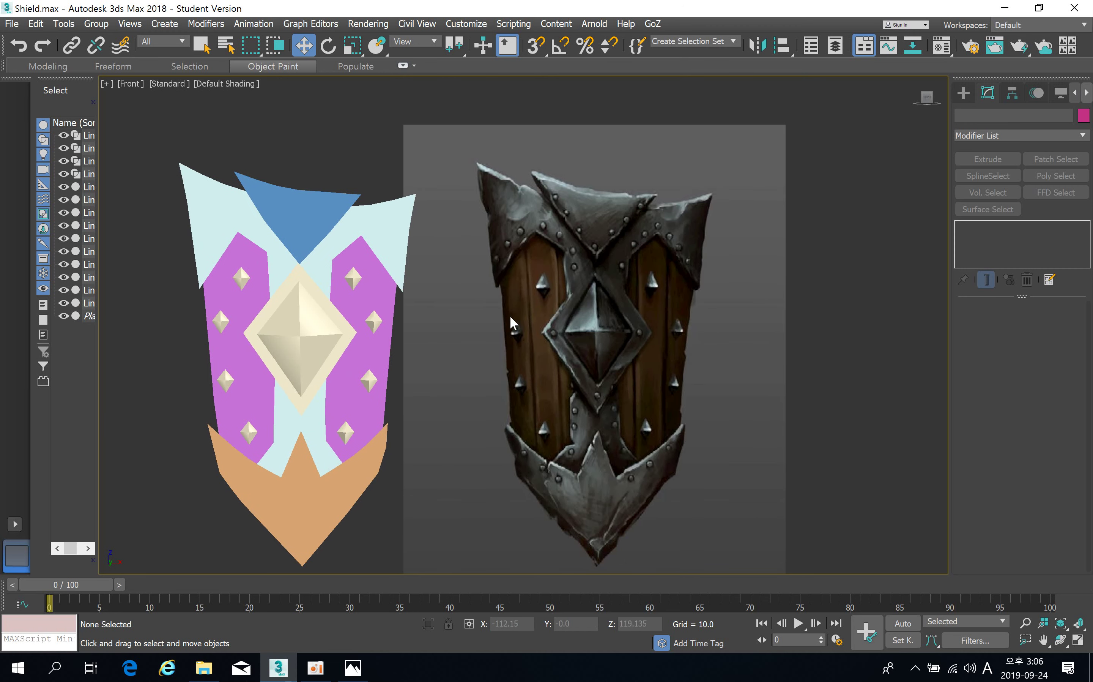
scroll(242, 292, up, 3)
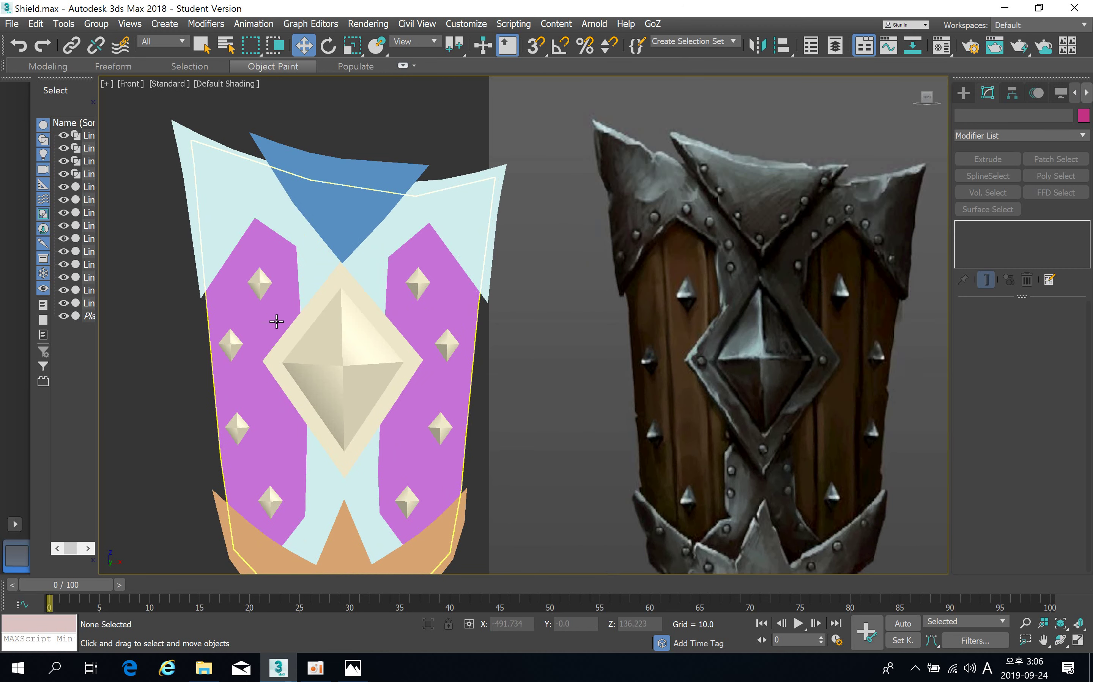
middle_drag(638, 419, 492, 333)
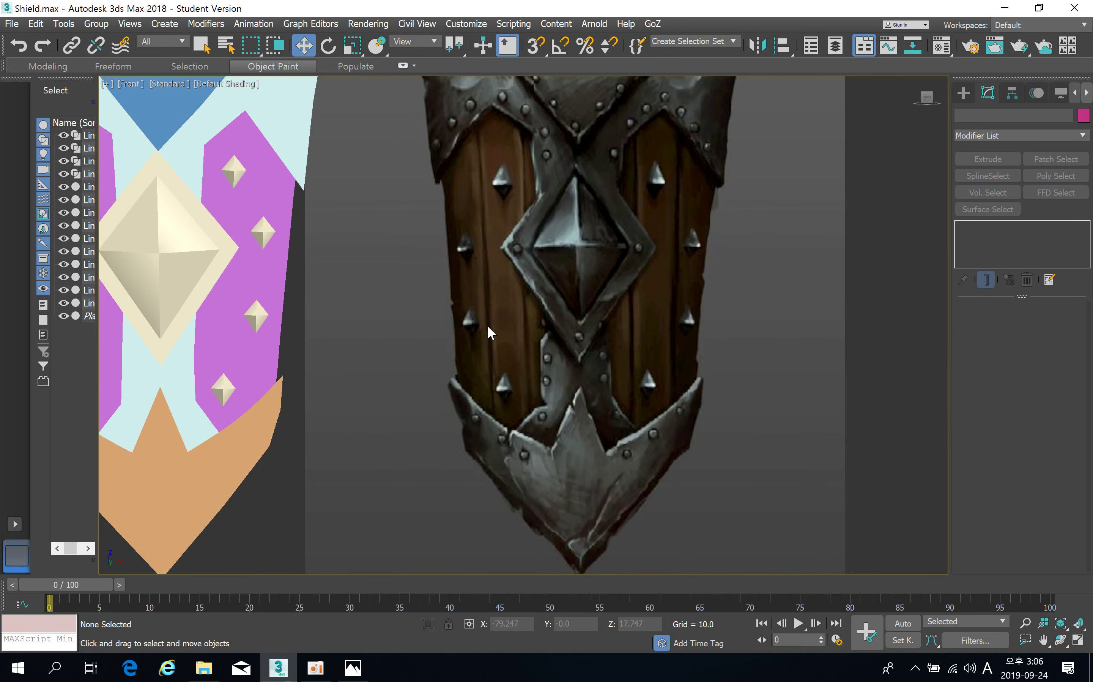
middle_drag(488, 278, 508, 311)
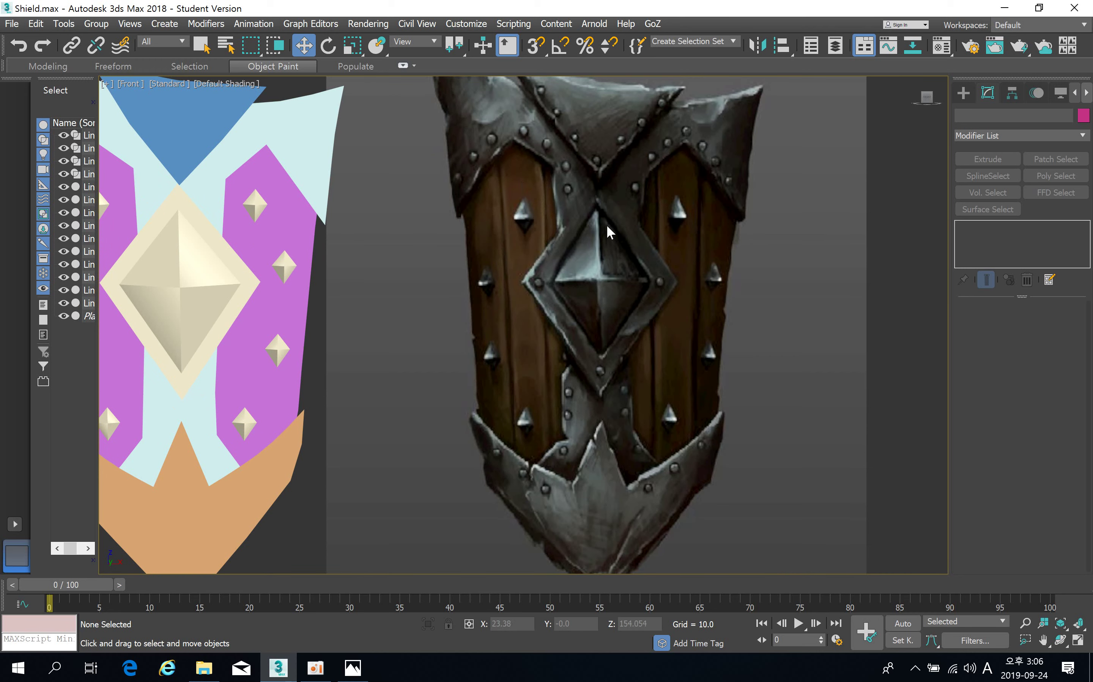
scroll(259, 237, down, 4)
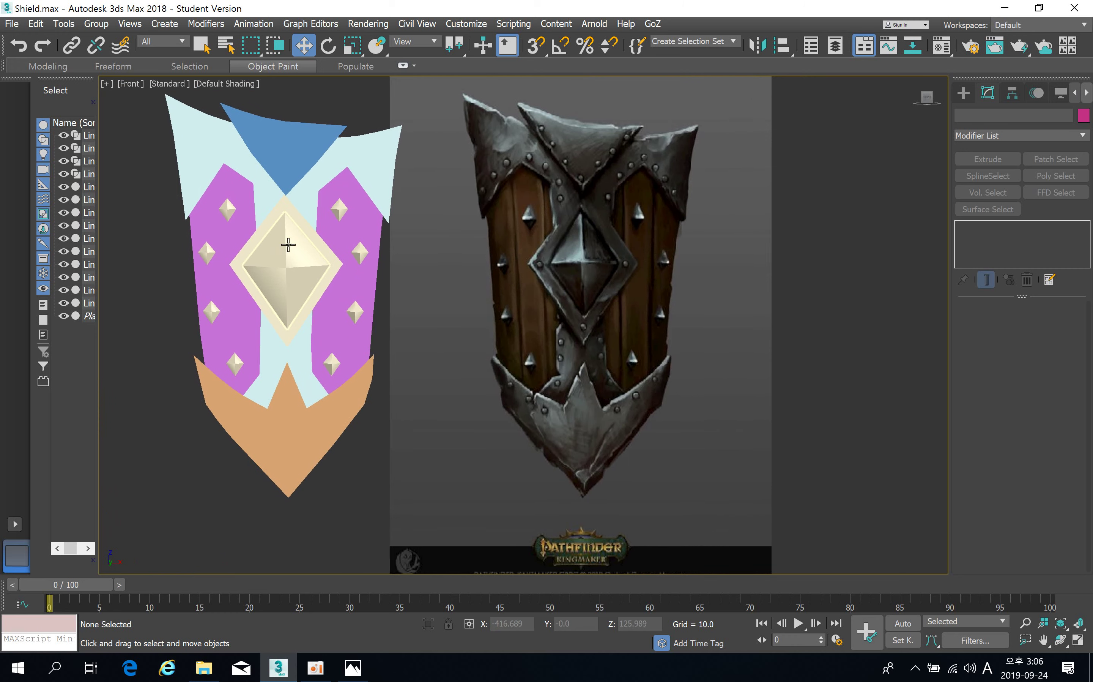
scroll(257, 270, down, 2)
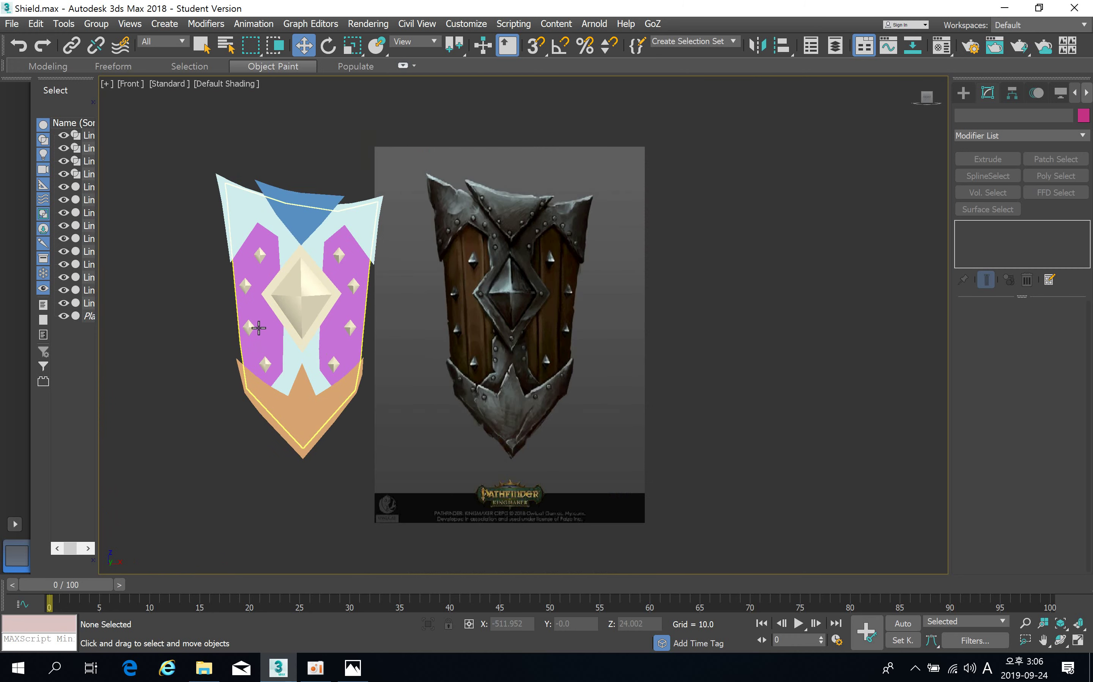
Copy the purple shield-shaped board to the empty area left of the shield, at about X -867.6, Z 179.6.
middle_drag(251, 305, 399, 351)
click(381, 315)
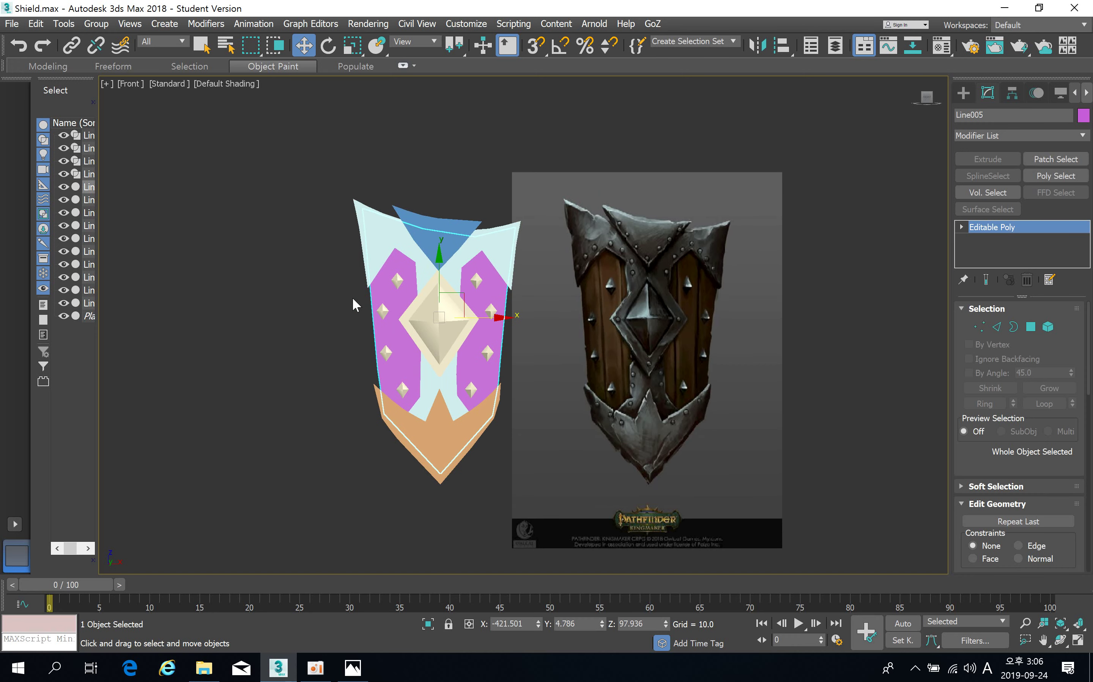
middle_drag(464, 333, 487, 336)
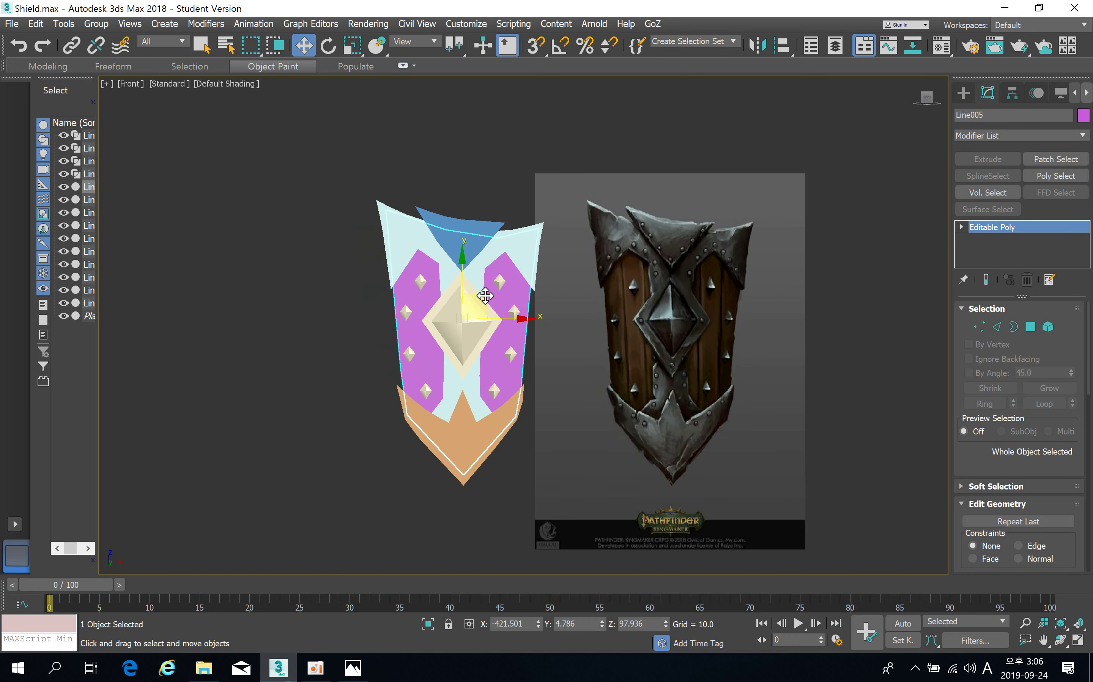
mouse_move(486, 295)
mouse_down()
mouse_move(456, 301)
mouse_move(271, 256)
mouse_up()
click(540, 396)
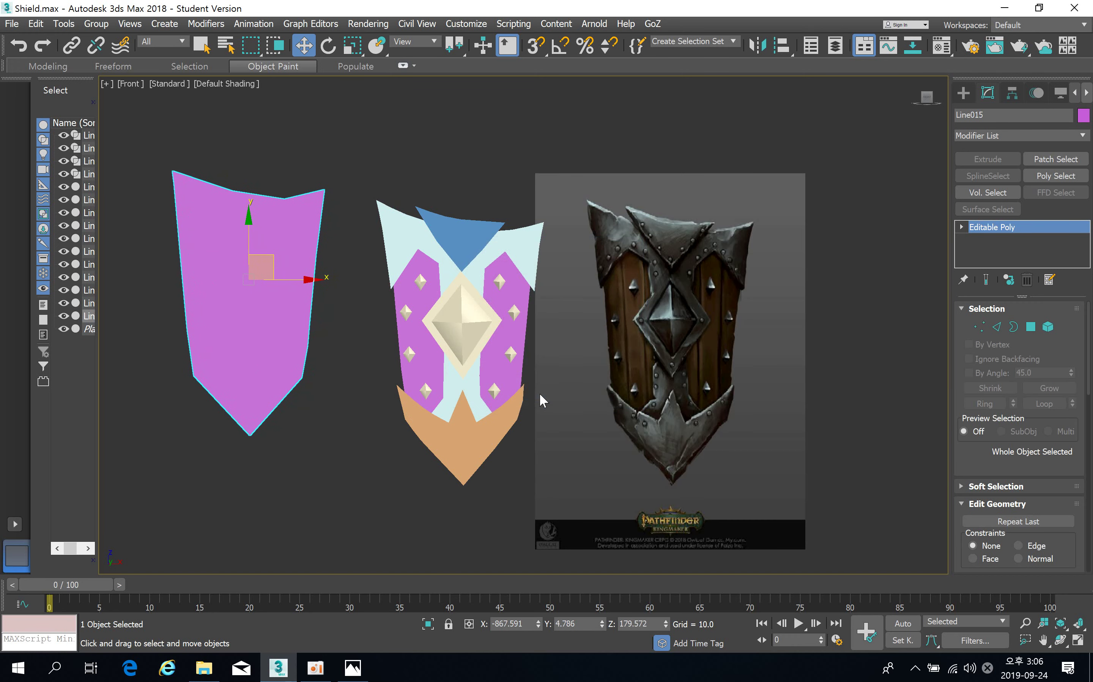
Enter edge editing on the purple board copy and display edged faces in the front view.
middle_drag(267, 263, 343, 335)
scroll(299, 261, up, 2)
scroll(299, 262, down, 2)
scroll(349, 319, down, 3)
scroll(343, 335, up, 2)
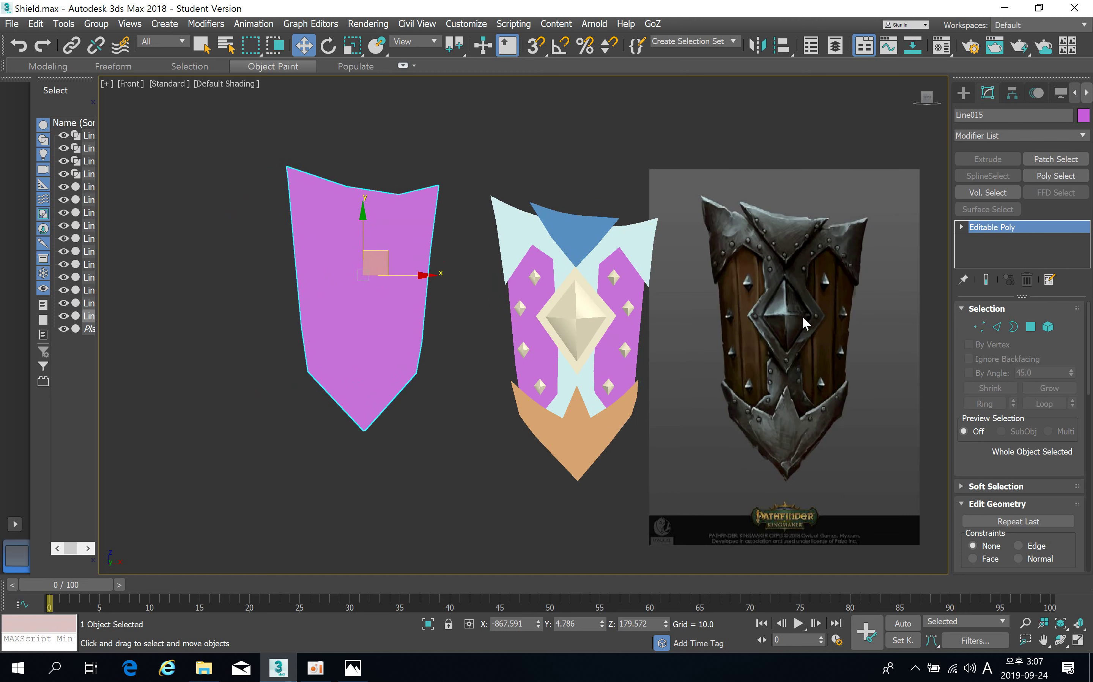
click(997, 327)
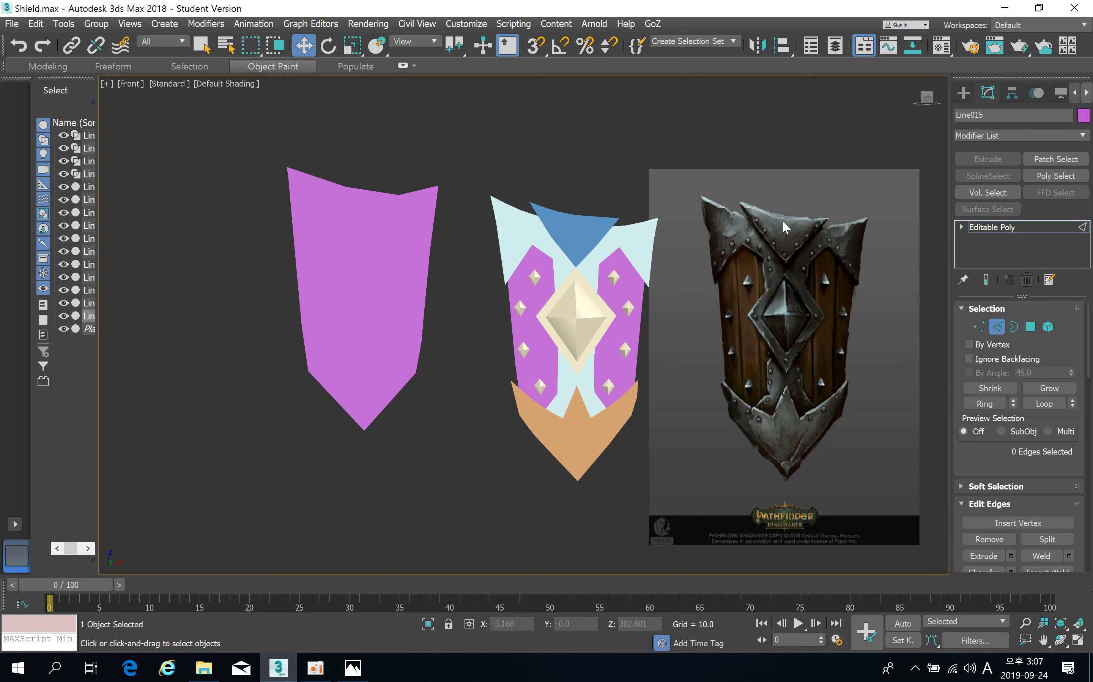
middle_drag(436, 295, 453, 279)
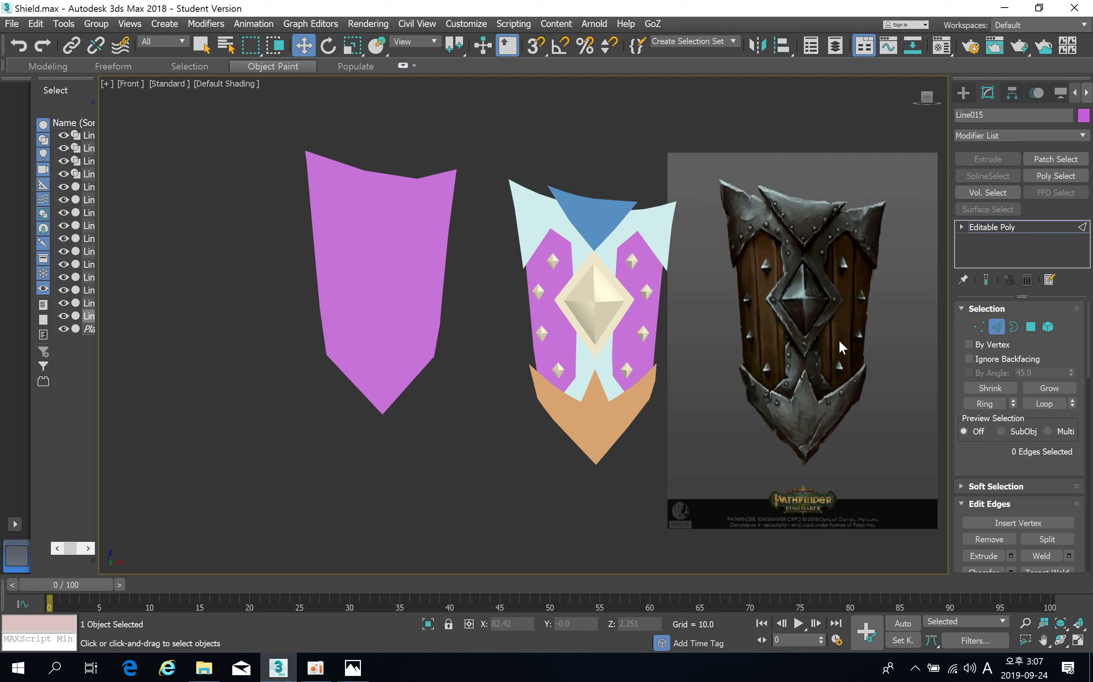
middle_drag(441, 341, 446, 347)
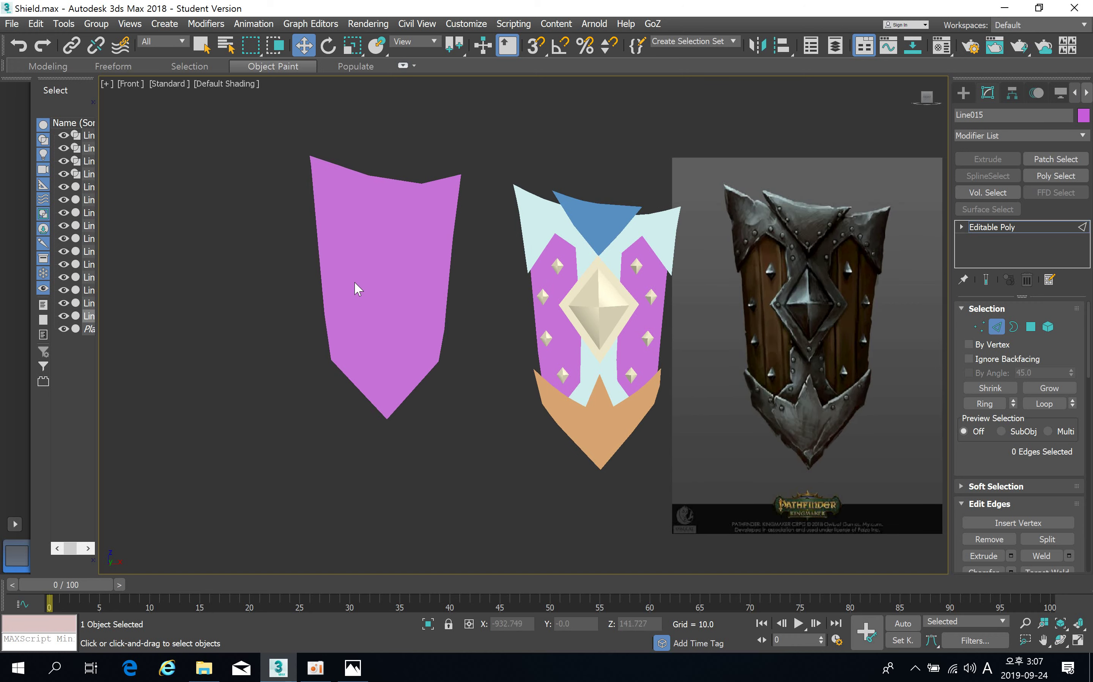
middle_drag(354, 285, 352, 307)
key(F4)
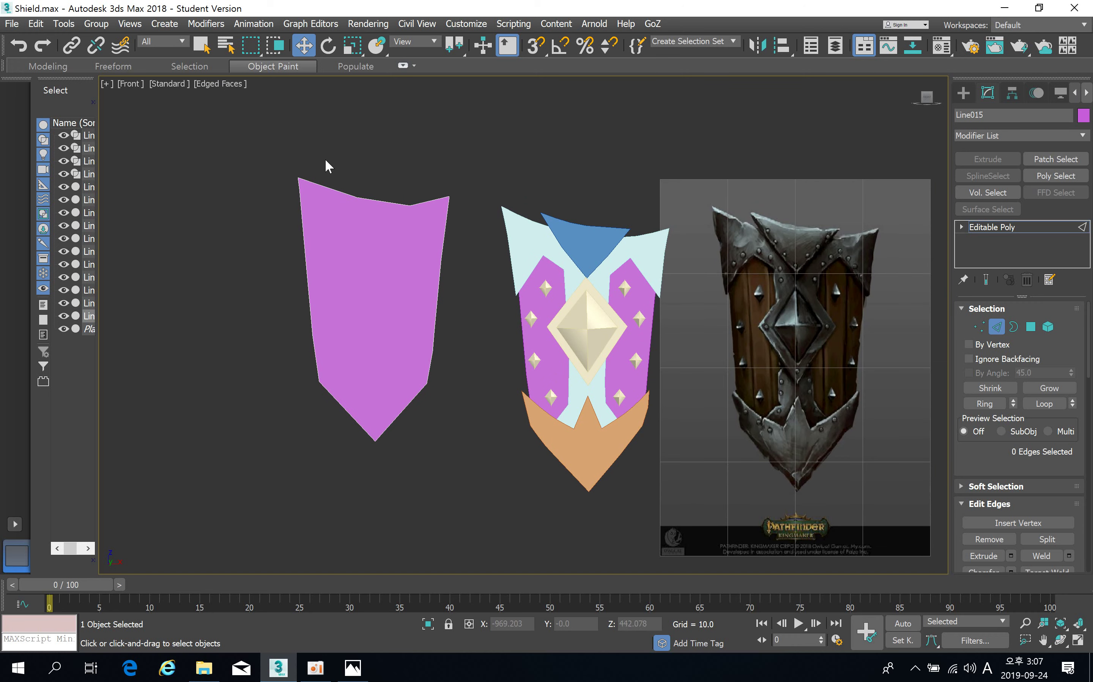
Try to slice the plain purple shield panel lengthwise near its left edge with QuickSlice.
click(979, 326)
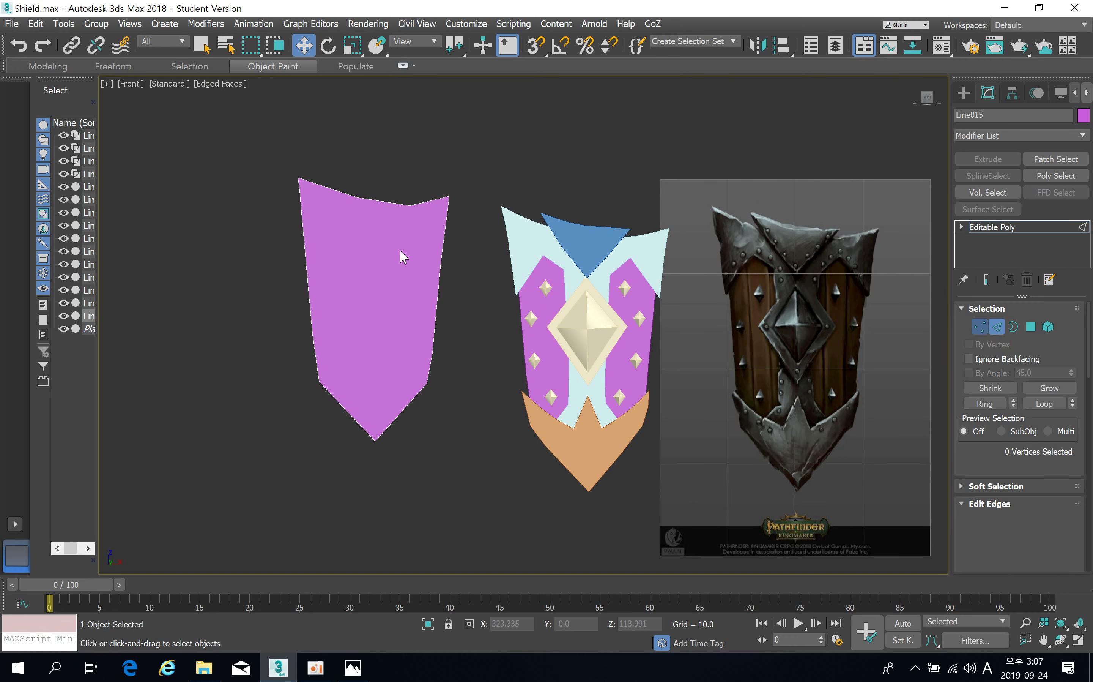
scroll(365, 242, up, 2)
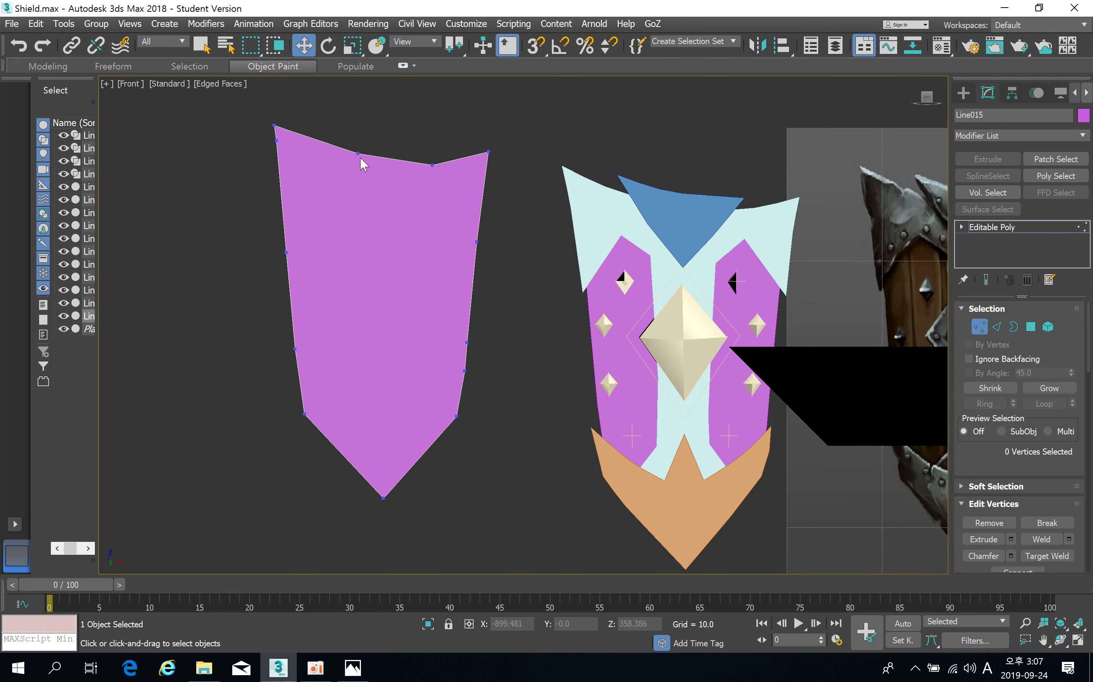
mouse_move(433, 287)
middle_down()
mouse_move(435, 262)
mouse_move(435, 297)
middle_up()
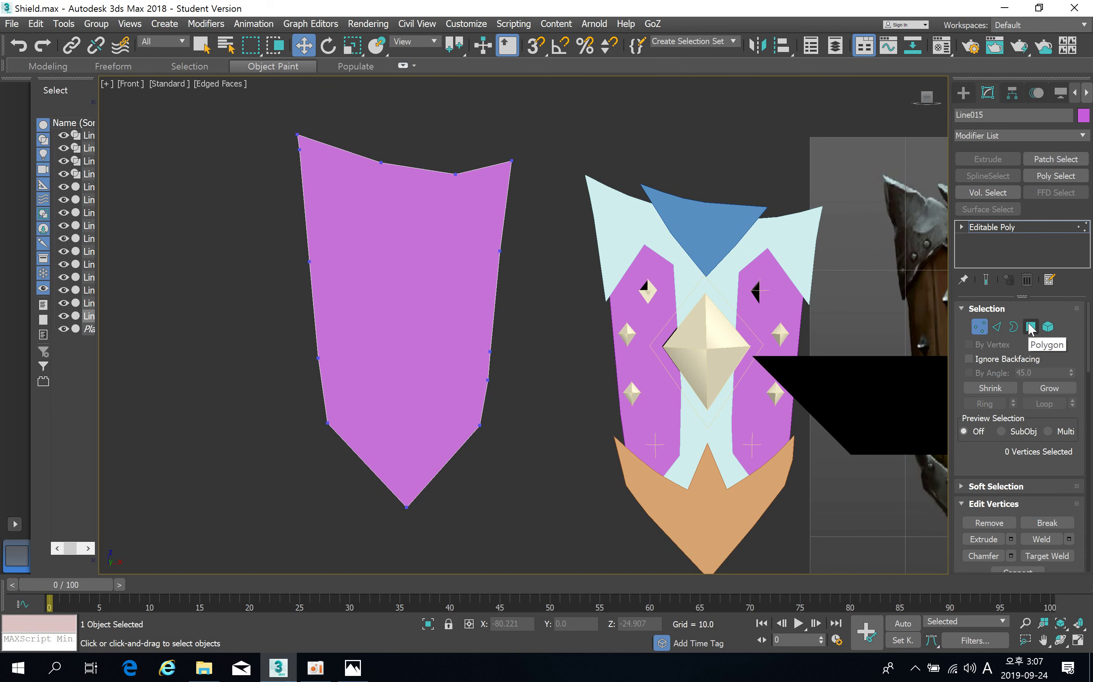
drag(1053, 469, 1053, 70)
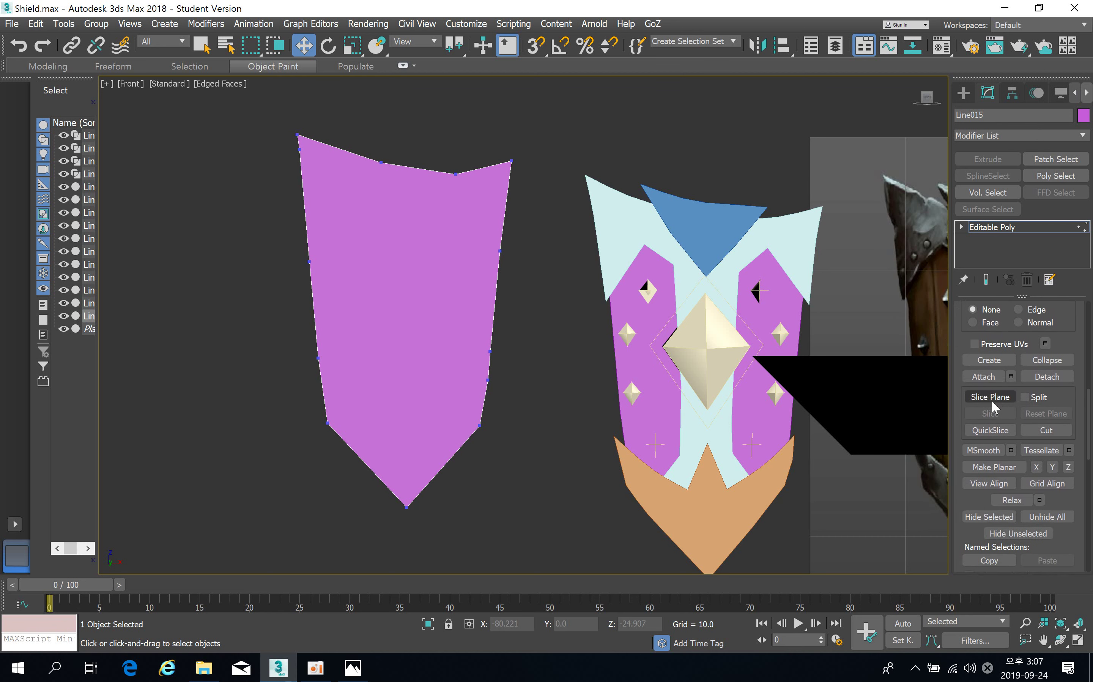
click(995, 431)
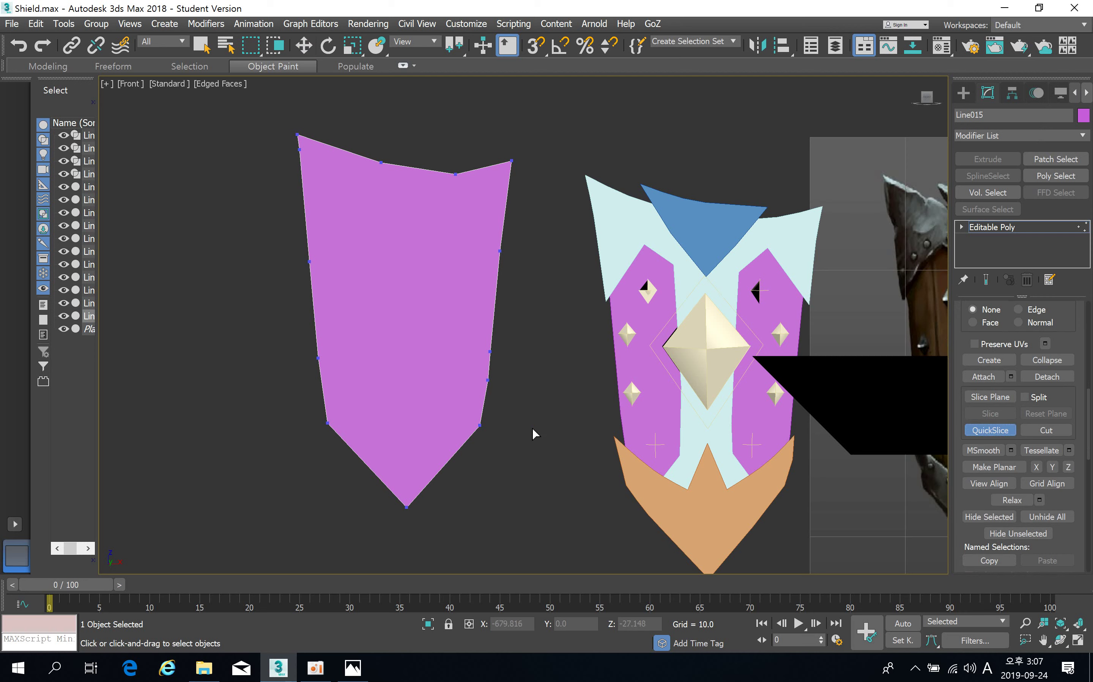
click(351, 469)
click(359, 519)
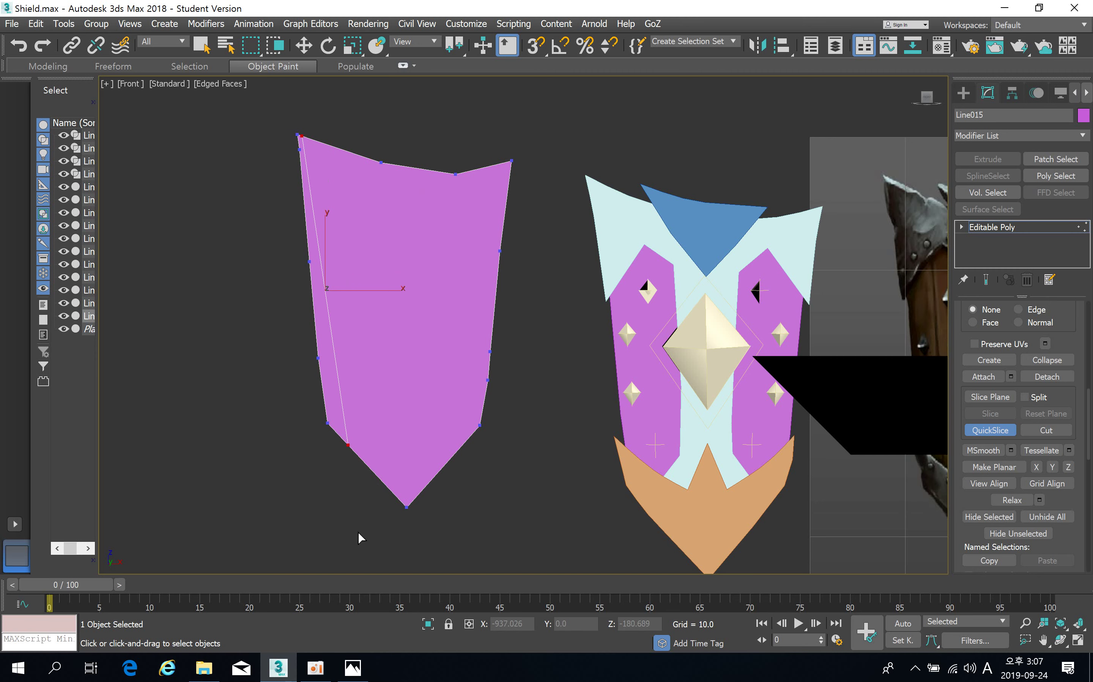
key(ctrl+z)
middle_drag(485, 387, 405, 382)
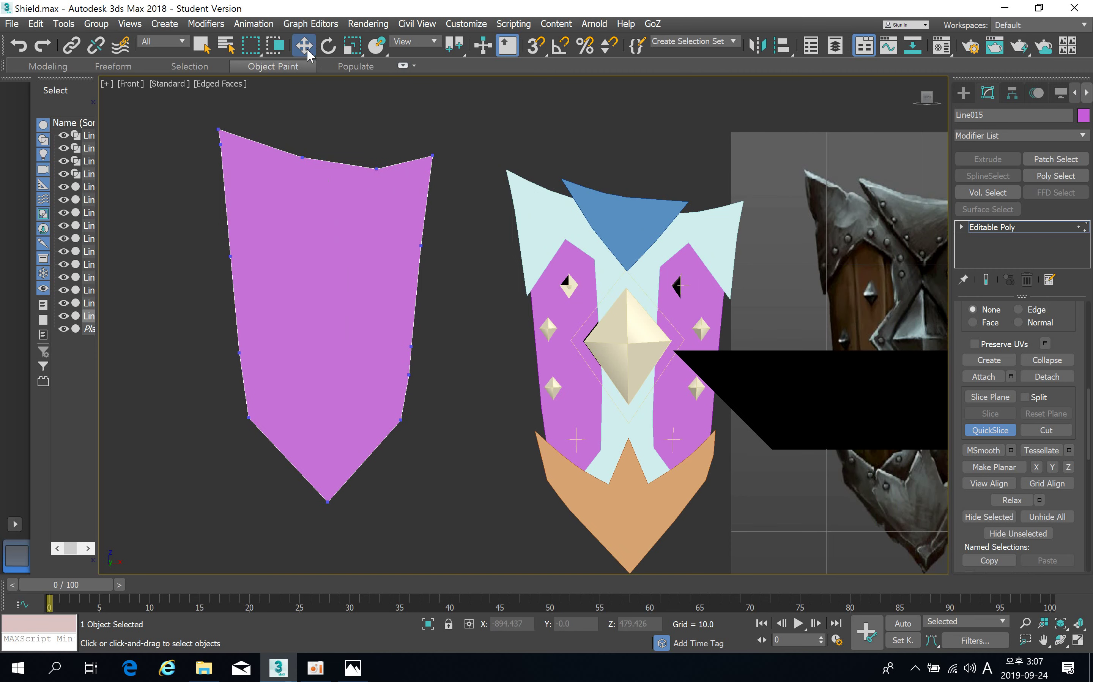
Examine the stray black geometry extending from the shield pieces, in the single view and in the four-view layout.
click(303, 45)
scroll(378, 362, down, 5)
middle_drag(725, 314, 679, 264)
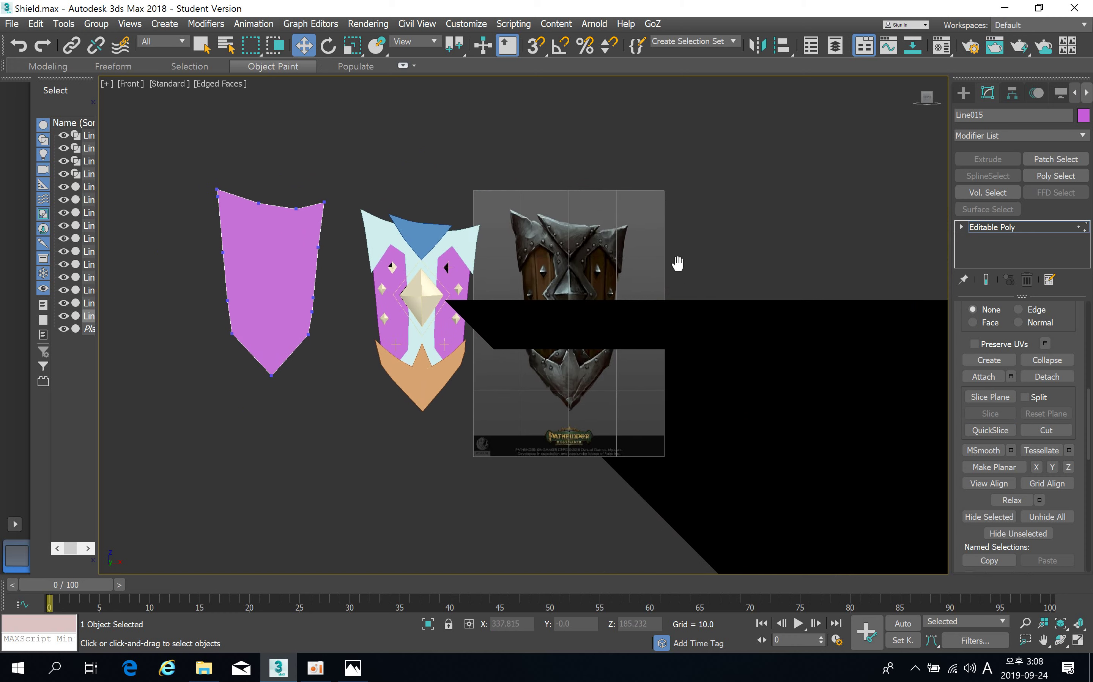
scroll(659, 284, up, 3)
click(762, 217)
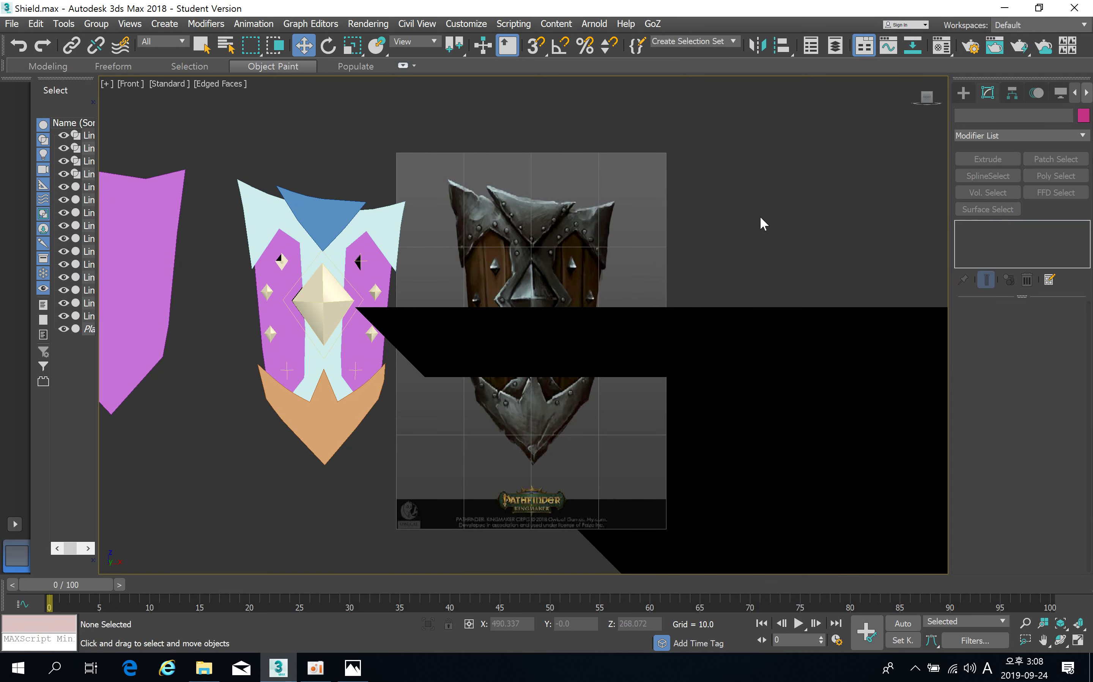
middle_drag(515, 301, 577, 260)
scroll(410, 175, down, 5)
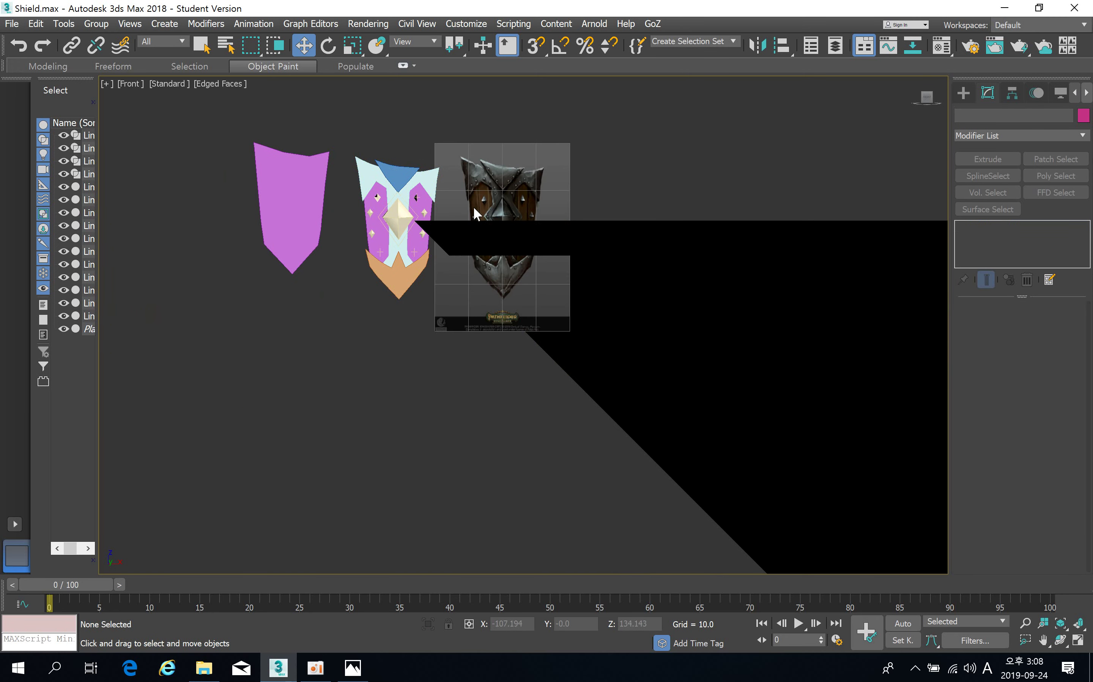
scroll(490, 224, down, 5)
scroll(490, 223, up, 10)
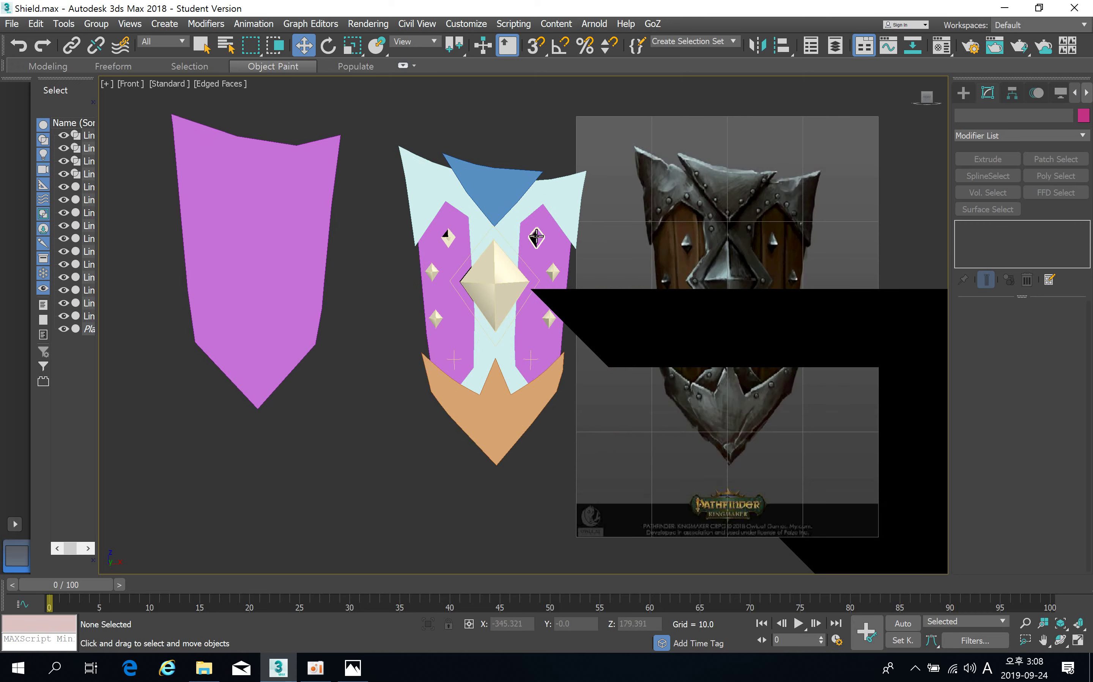
alt+middle_drag(624, 289, 391, 128)
middle_drag(507, 207, 159, 77)
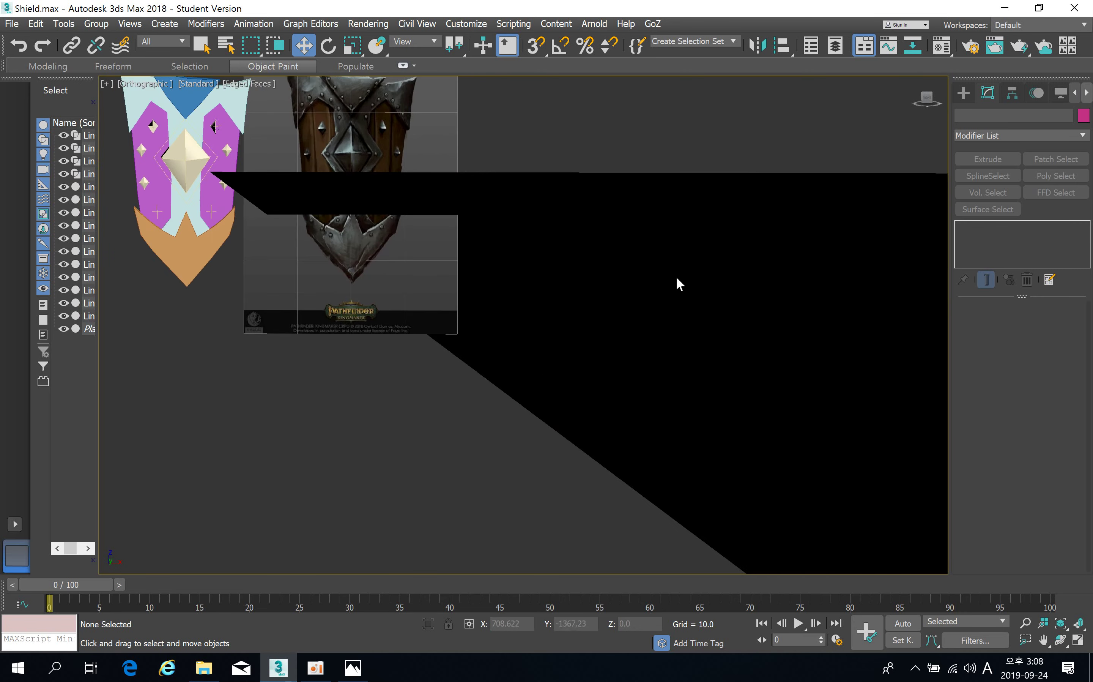
scroll(705, 296, down, 6)
key(alt)
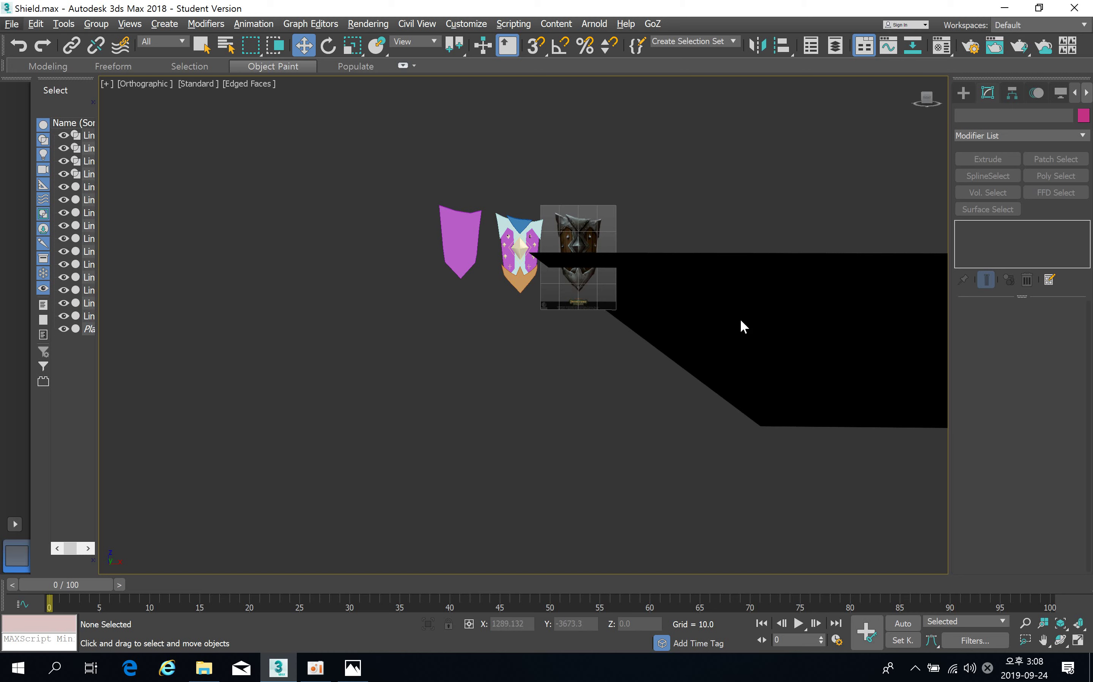
scroll(646, 318, down, 10)
middle_drag(646, 318, 759, 301)
scroll(693, 304, up, 6)
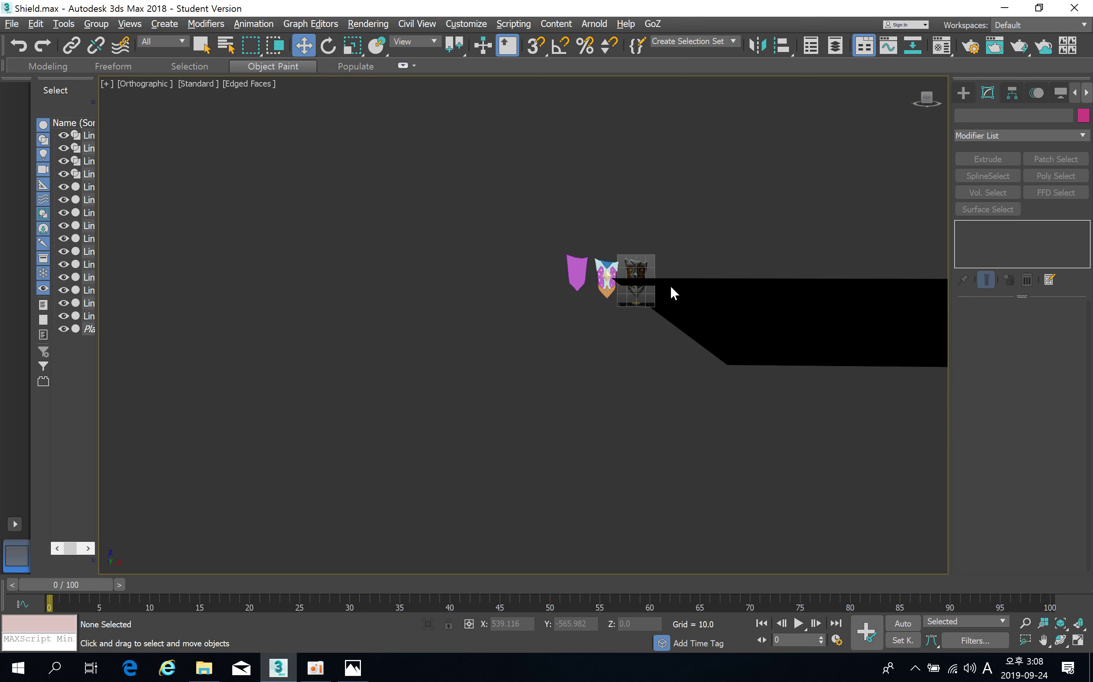
key(alt+w)
scroll(777, 421, up, 5)
scroll(759, 398, down, 10)
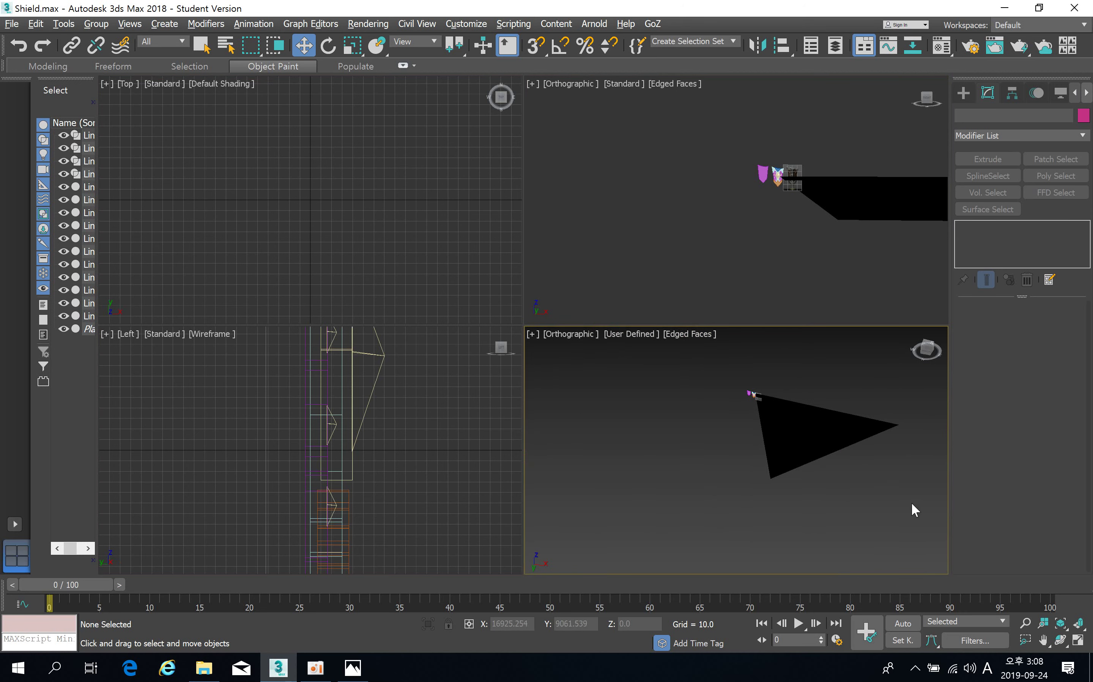
scroll(767, 199, up, 3)
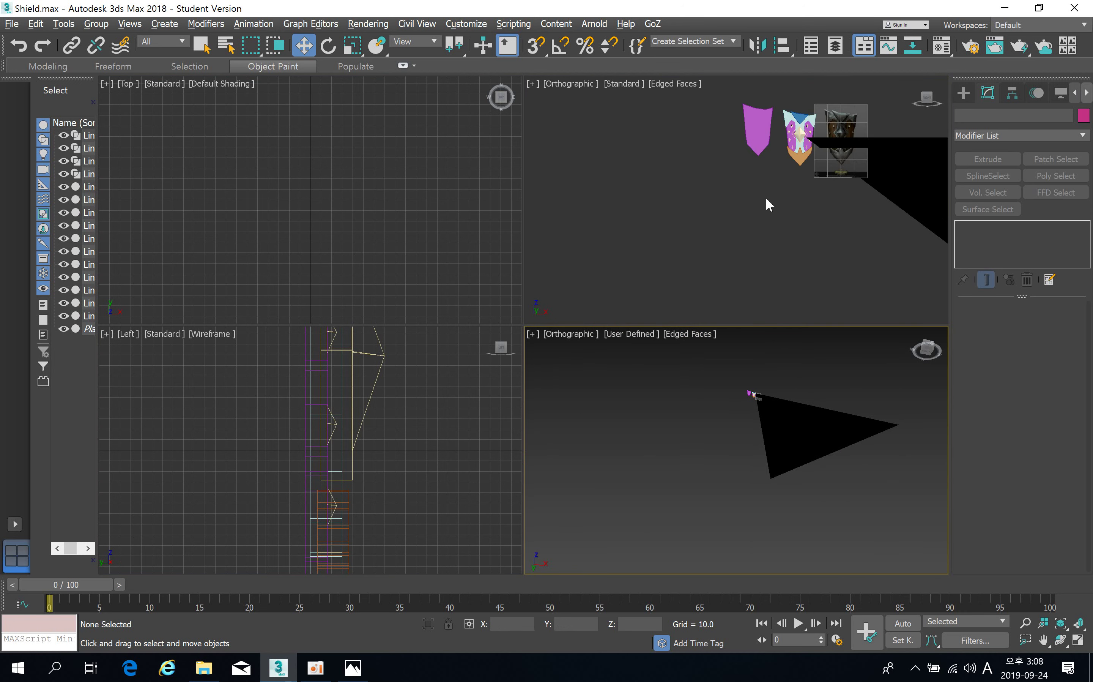
Delete the plain purple shield panel and check the remaining shield pieces.
click(764, 130)
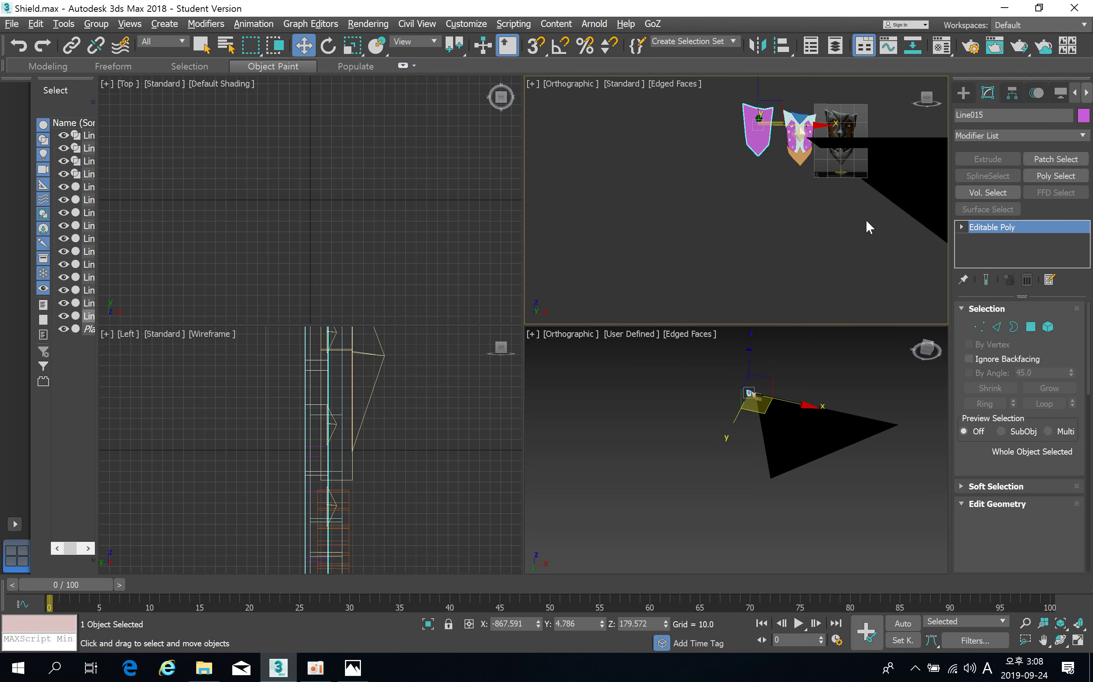
key(1)
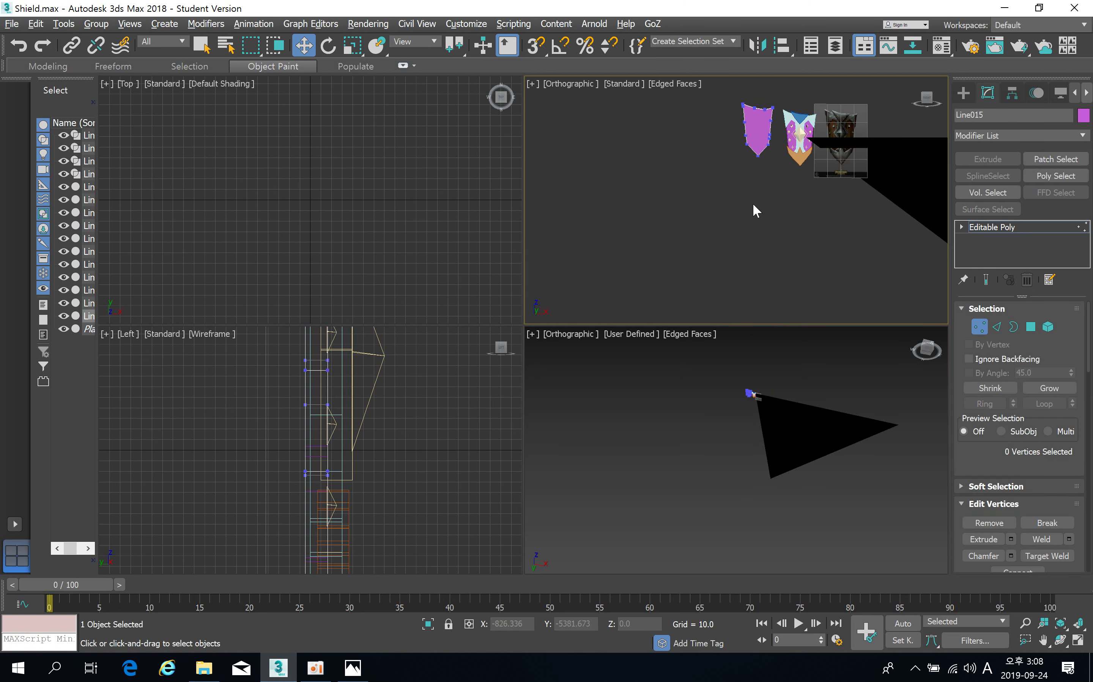
click(1008, 223)
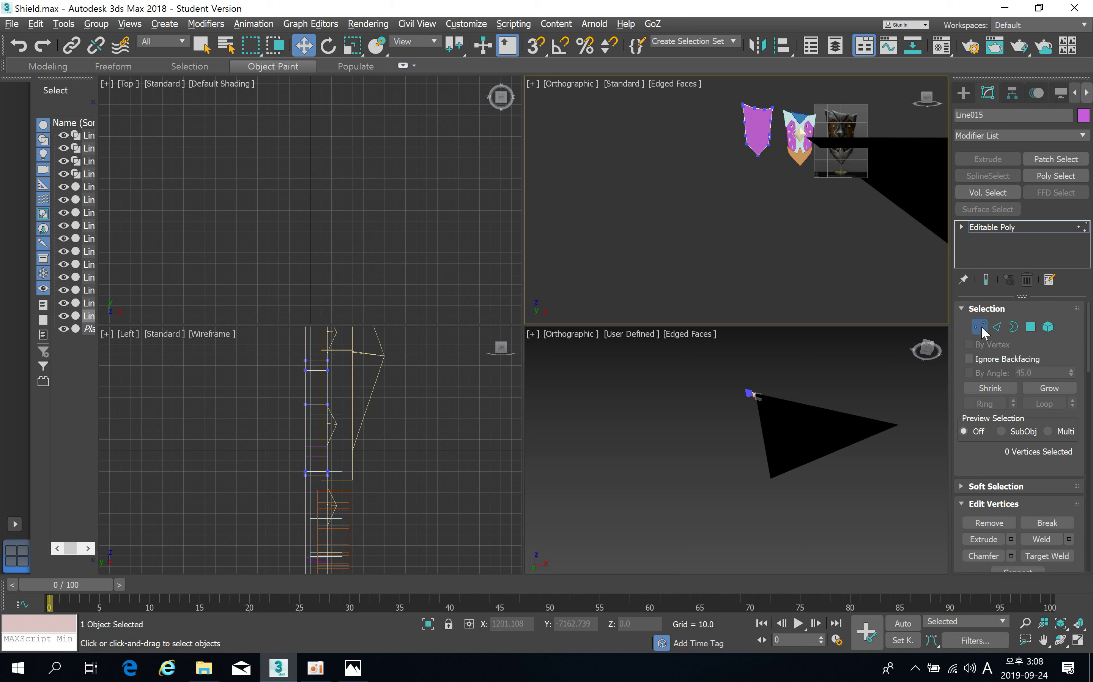
click(807, 243)
scroll(838, 147, up, 5)
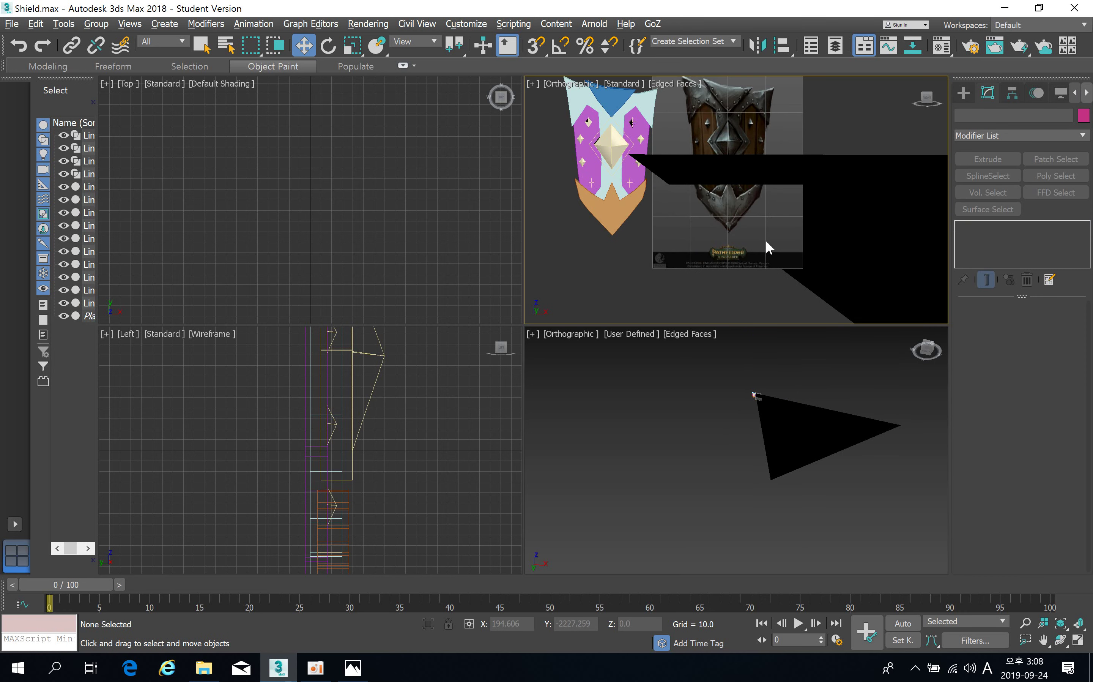
scroll(766, 240, down, 3)
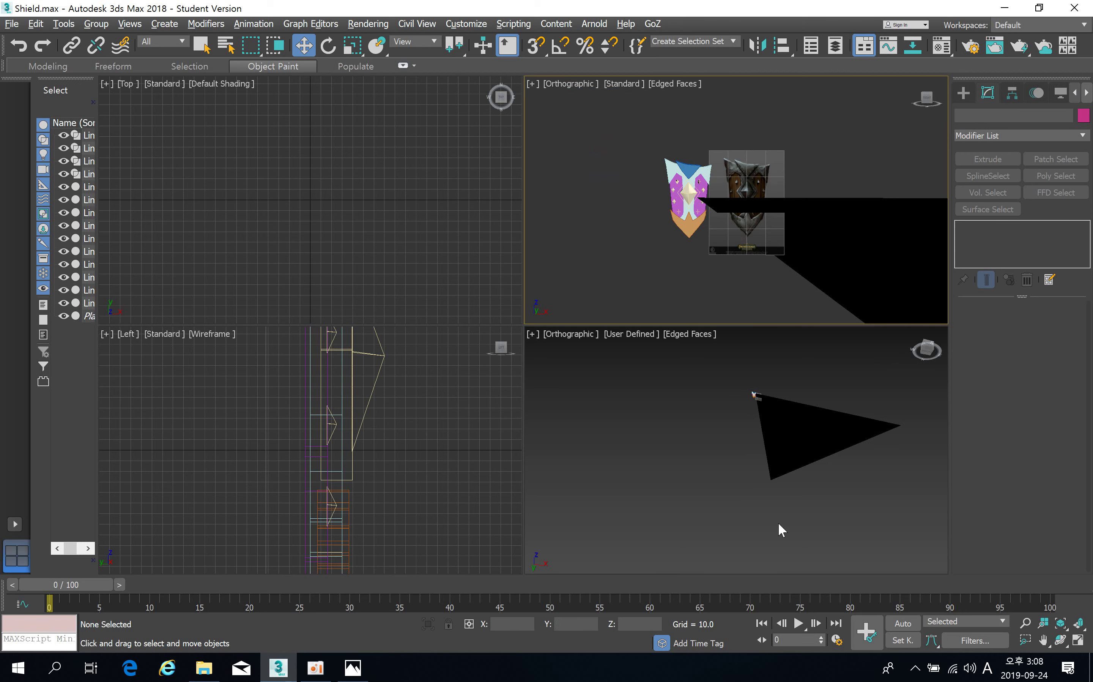
click(316, 668)
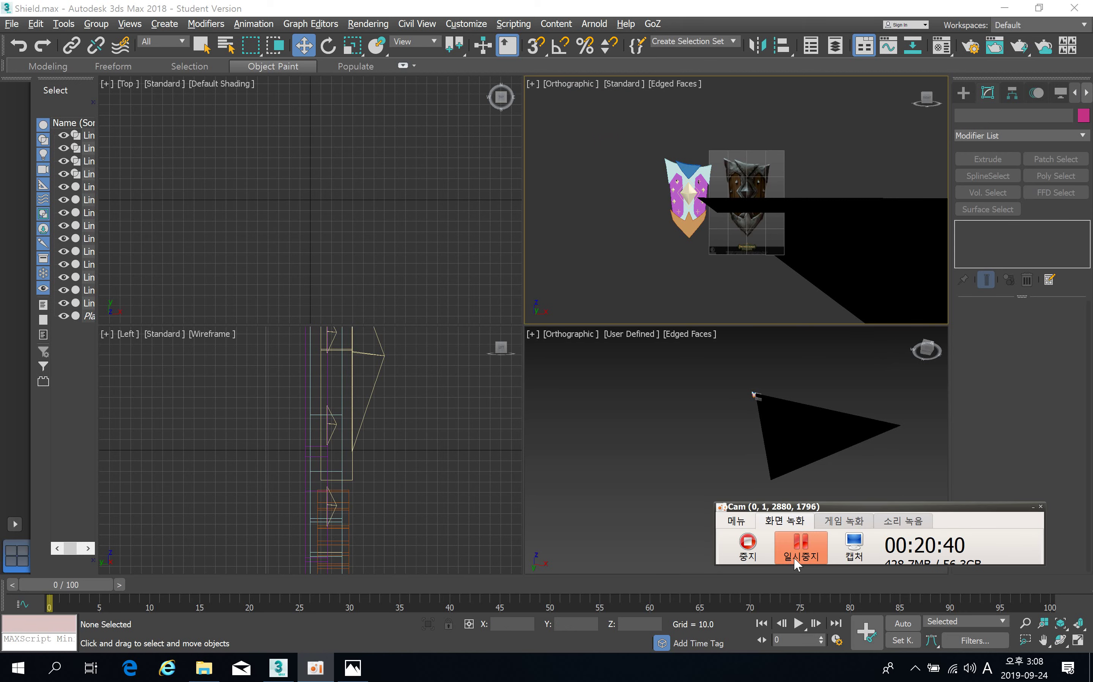
click(795, 556)
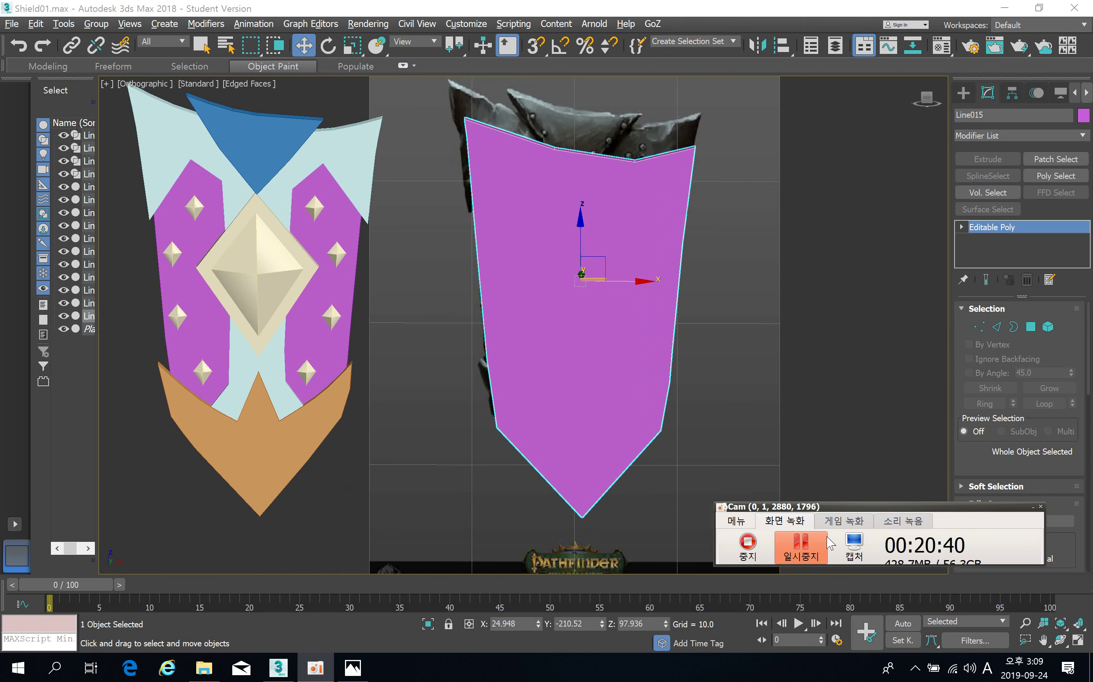
click(1033, 506)
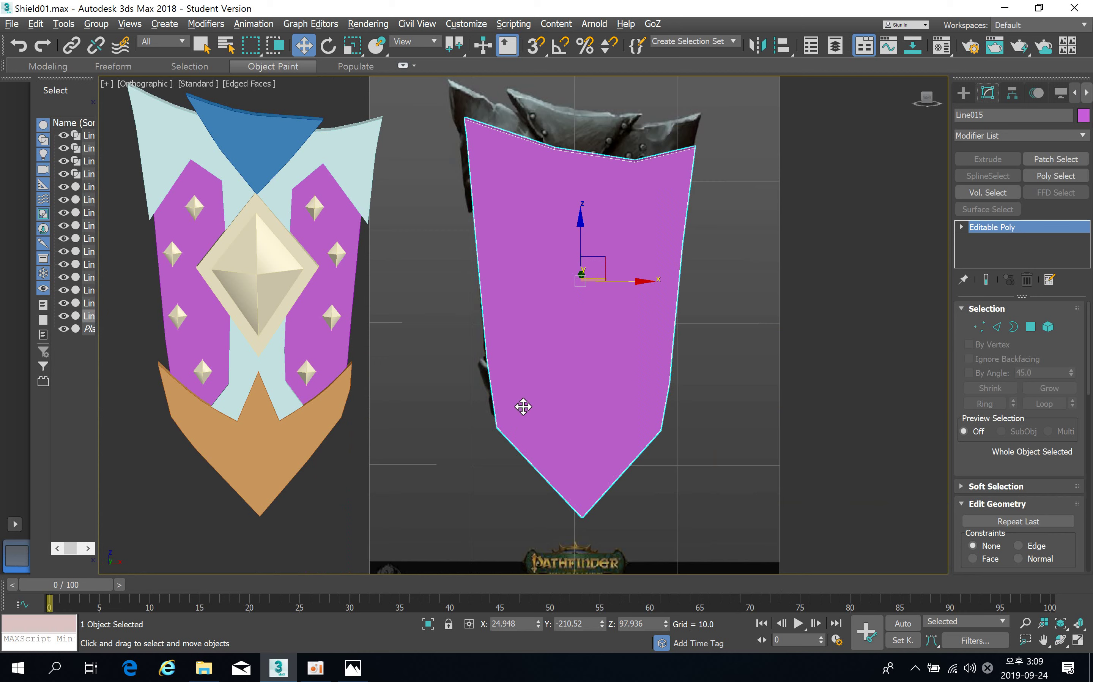
Make the selected purple shield panel see-through so the reference image shows beneath it.
drag(965, 391, 963, 67)
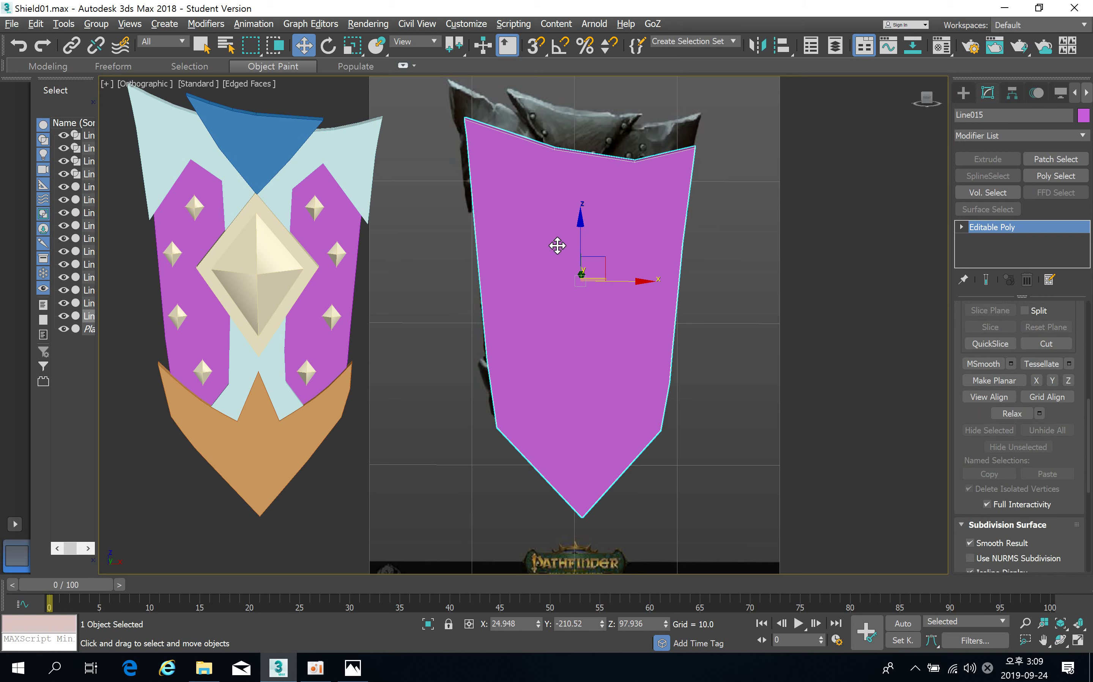
key(alt+x)
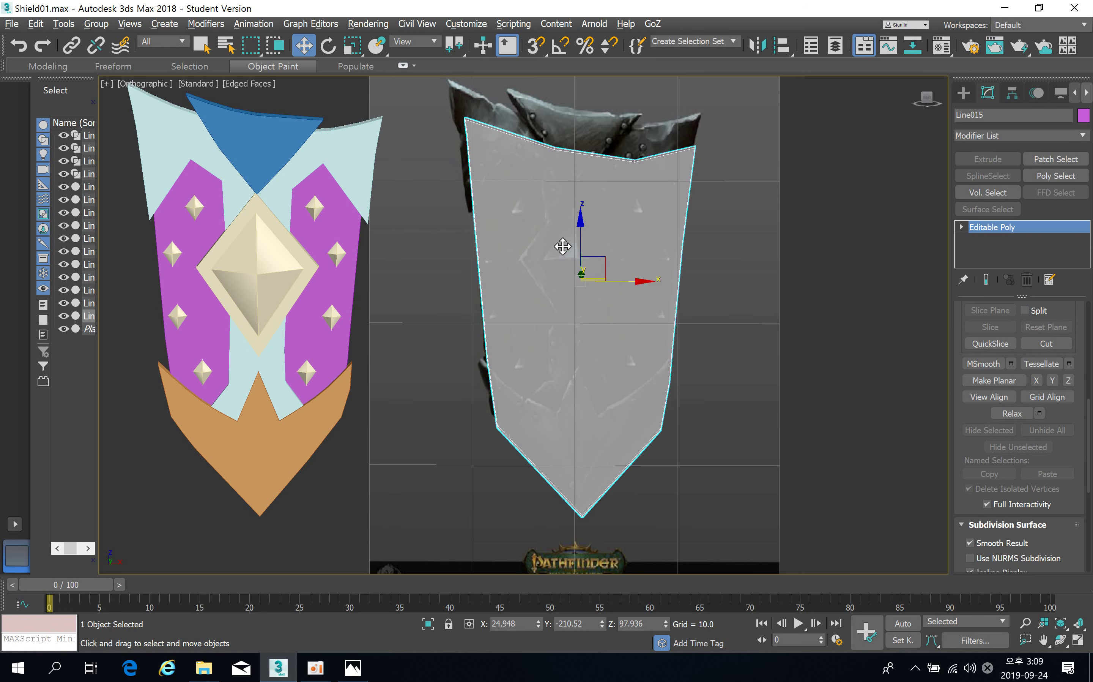
scroll(586, 307, up, 6)
scroll(525, 334, down, 3)
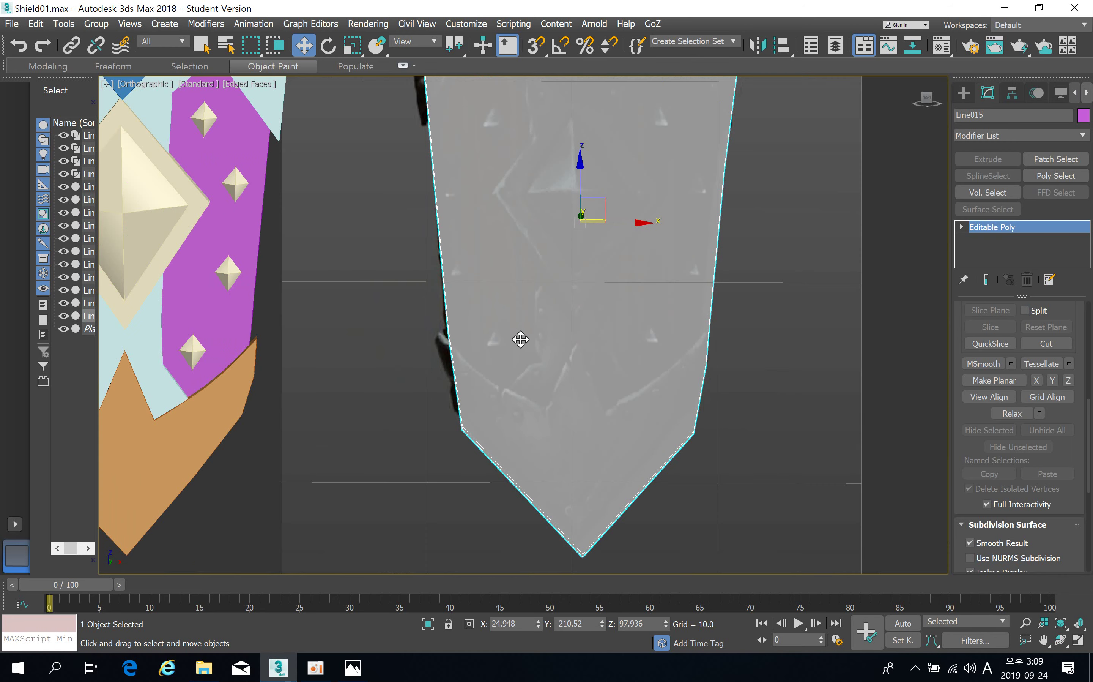
scroll(519, 338, down, 2)
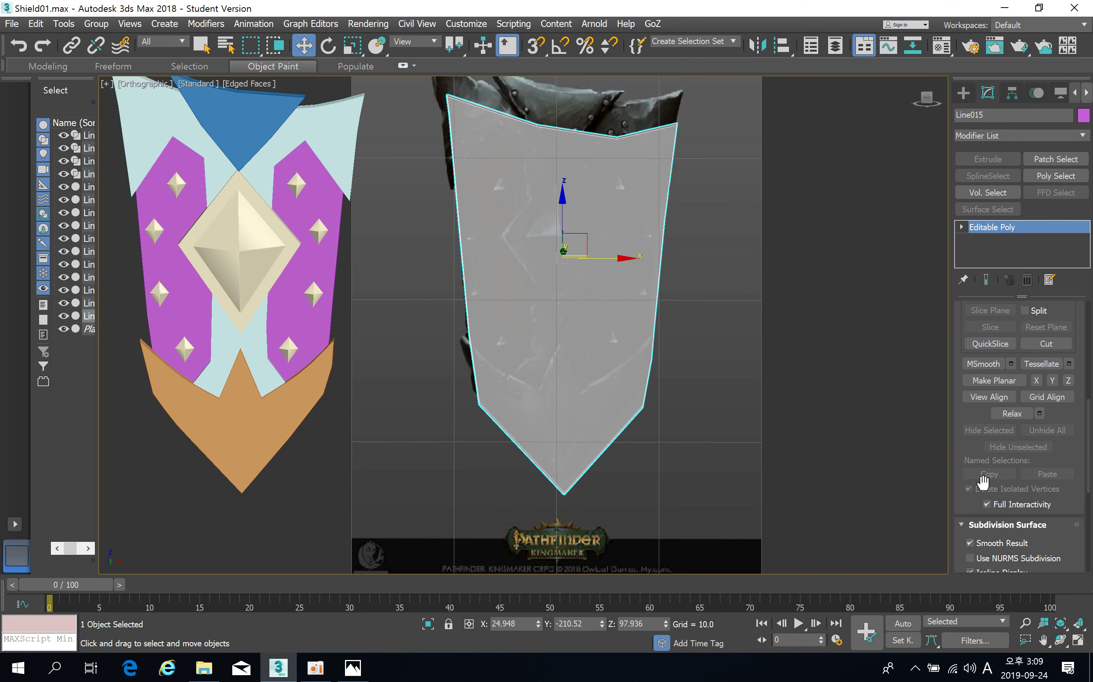
Slice the see-through shield panel with two lengthwise QuickSlice cuts on its left half, running from the upper edge to the lower-left edge.
click(977, 398)
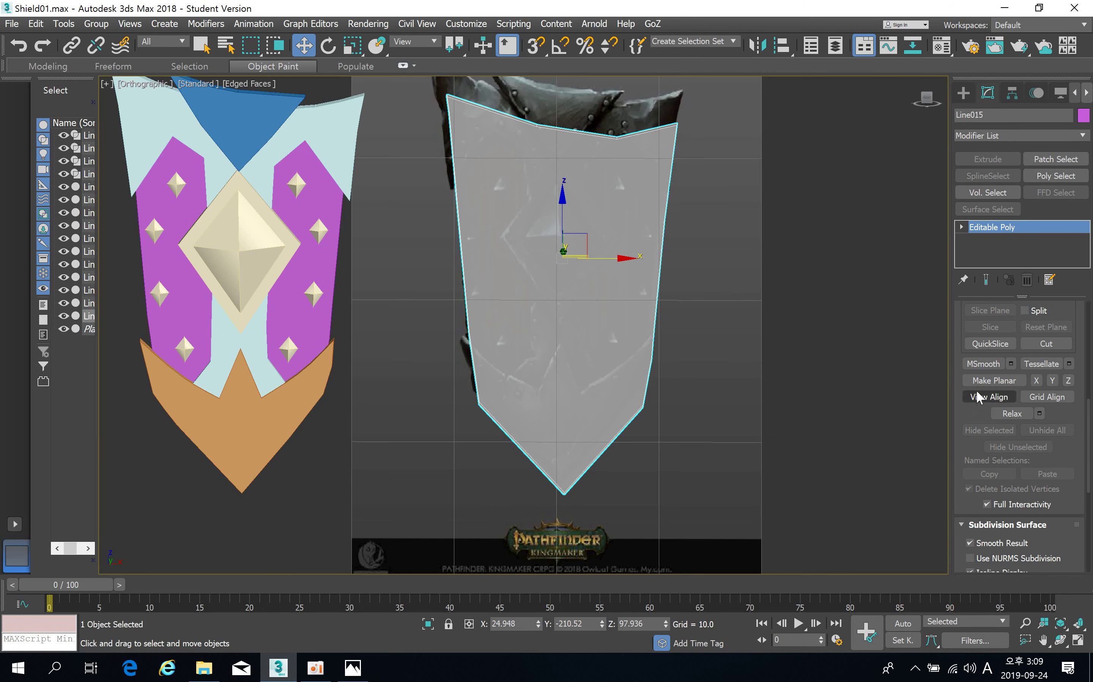
click(992, 343)
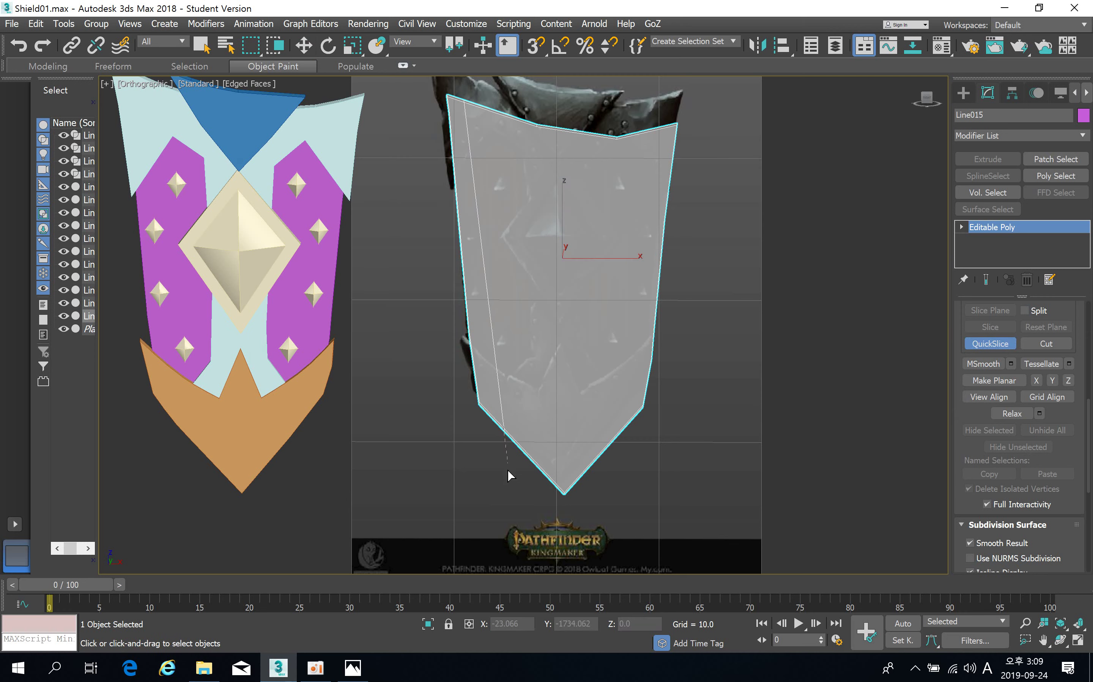
click(509, 511)
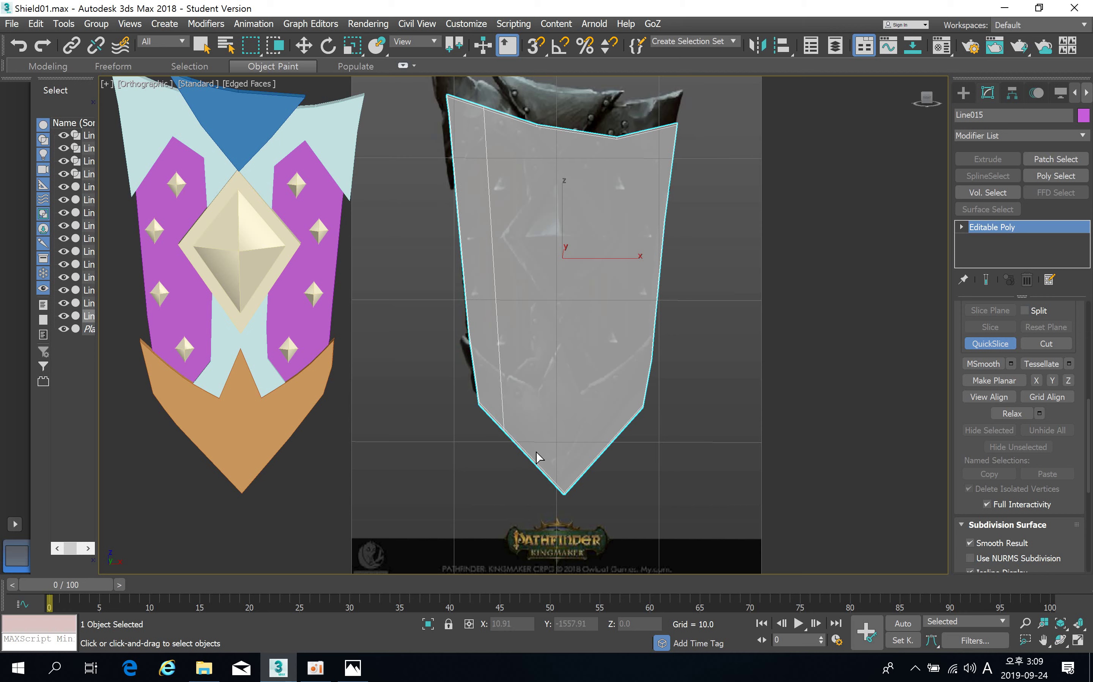
click(537, 469)
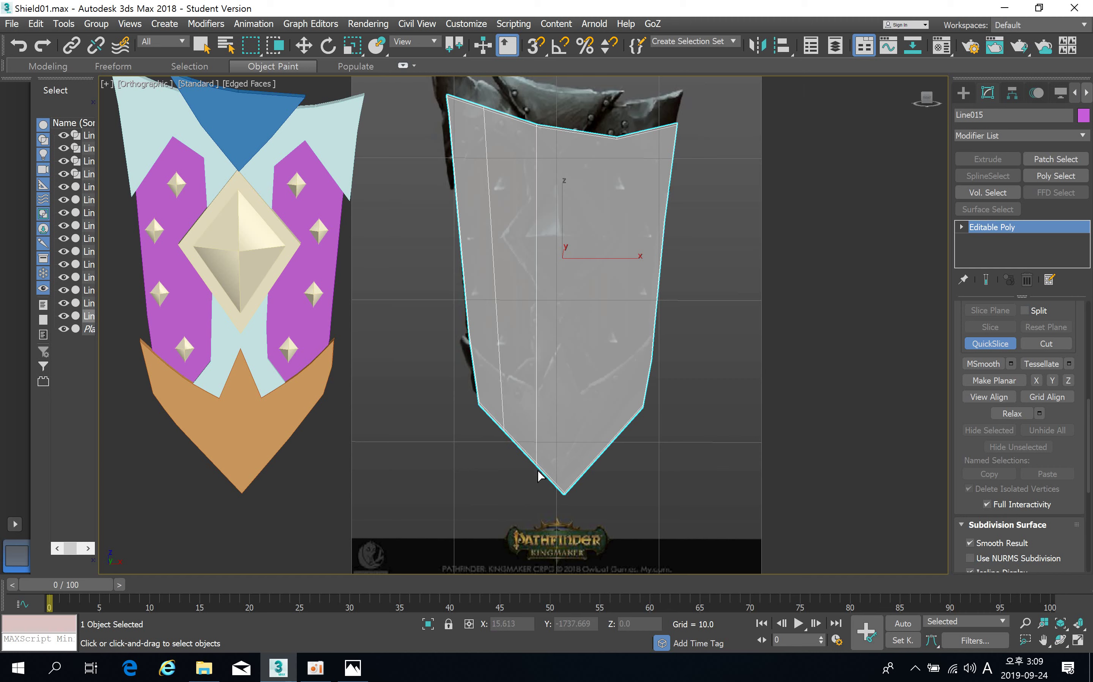
click(538, 511)
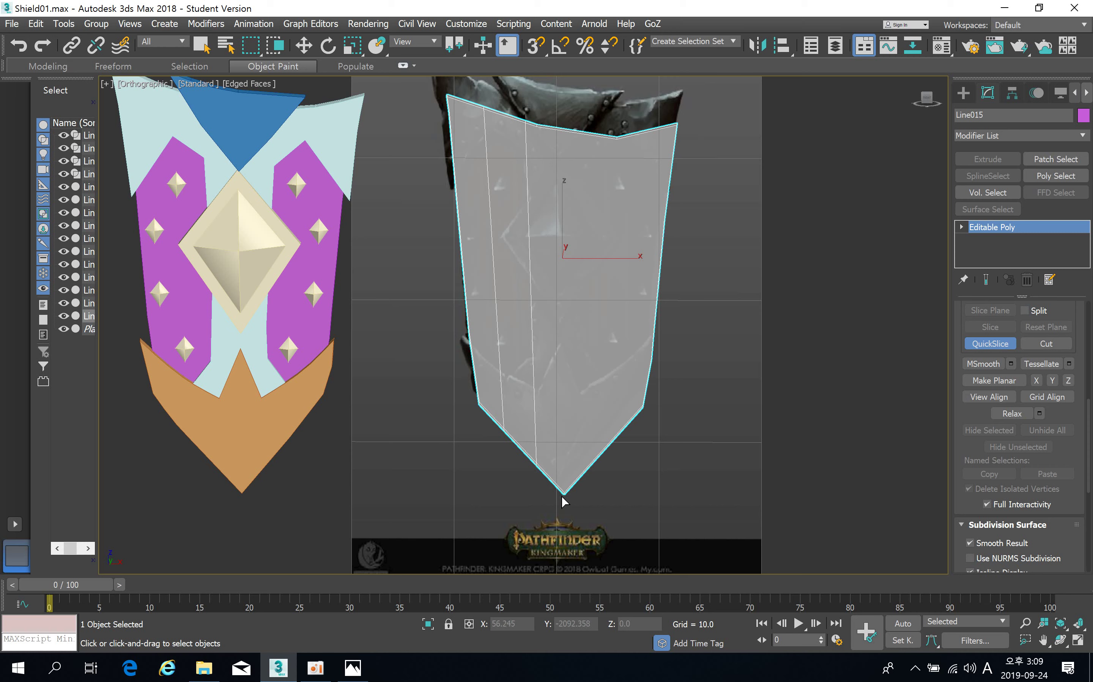
click(581, 483)
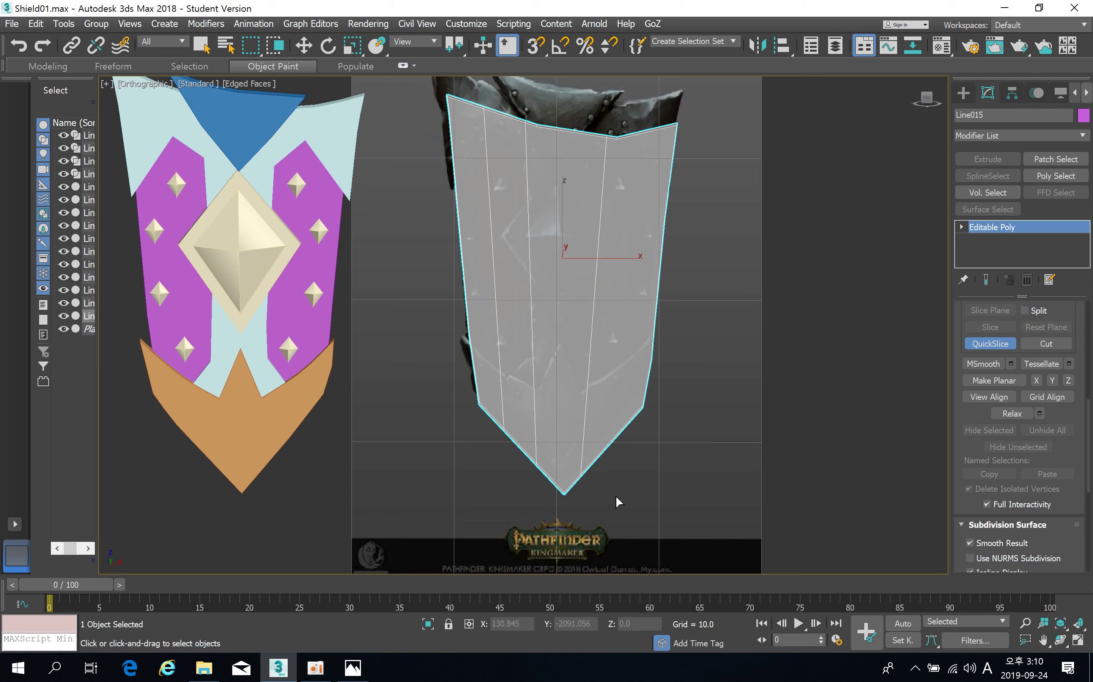
right_click(610, 483)
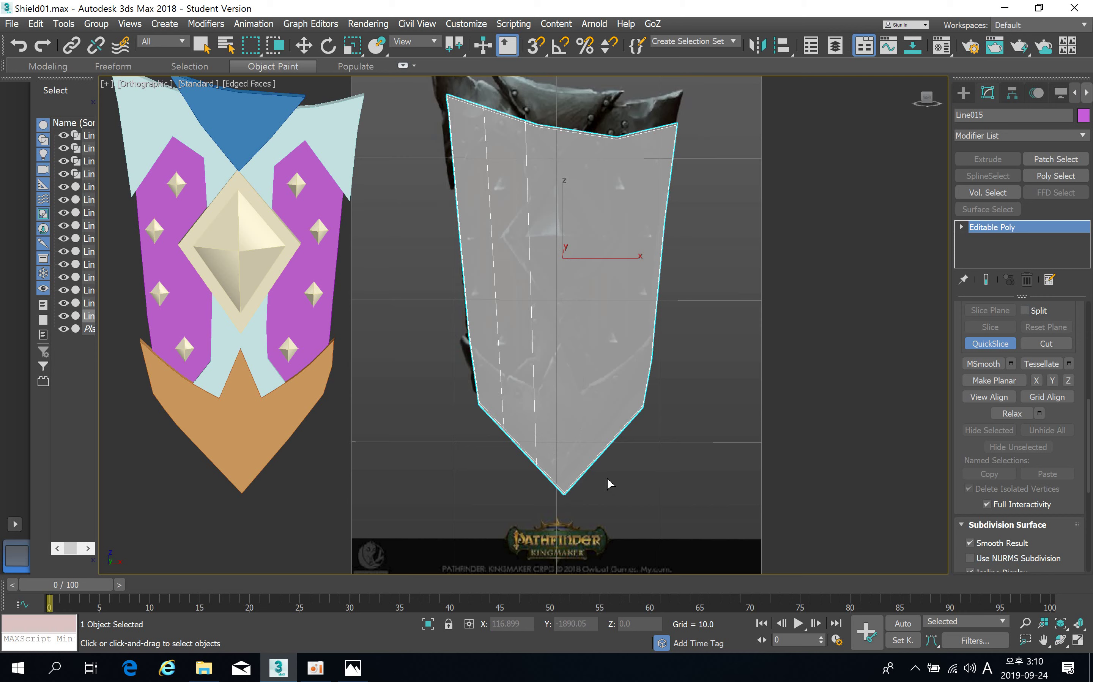
Slice the see-through shield panel with two more lengthwise QuickSlice cuts on its right half, from the upper edge to the lower-right edge.
click(587, 470)
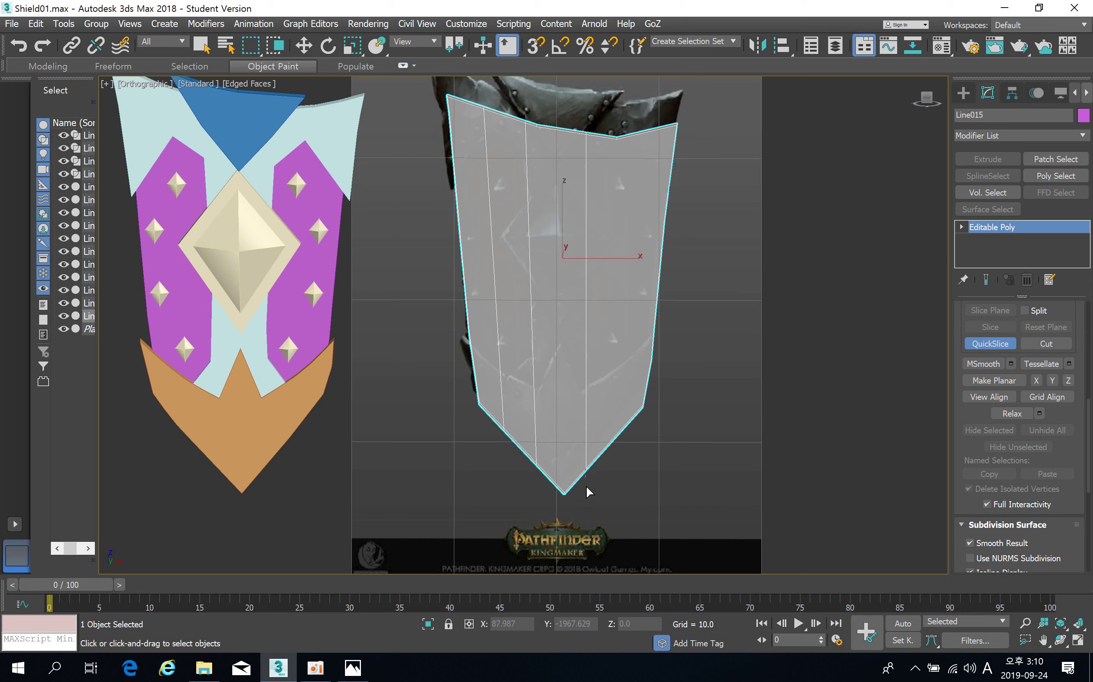
click(585, 519)
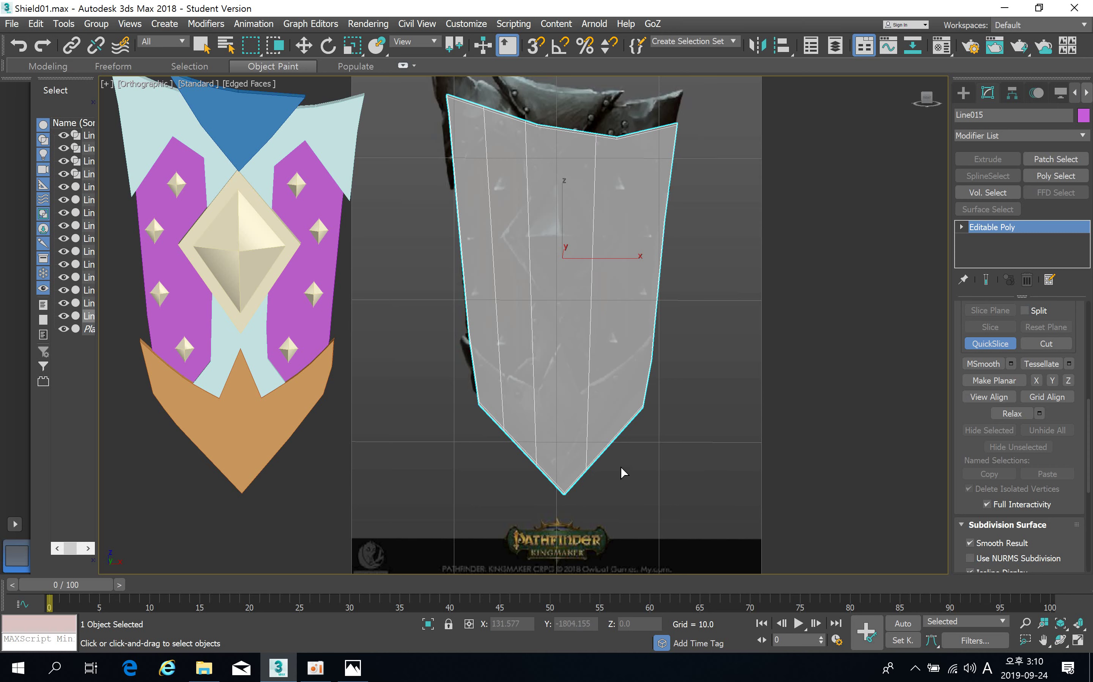
click(620, 434)
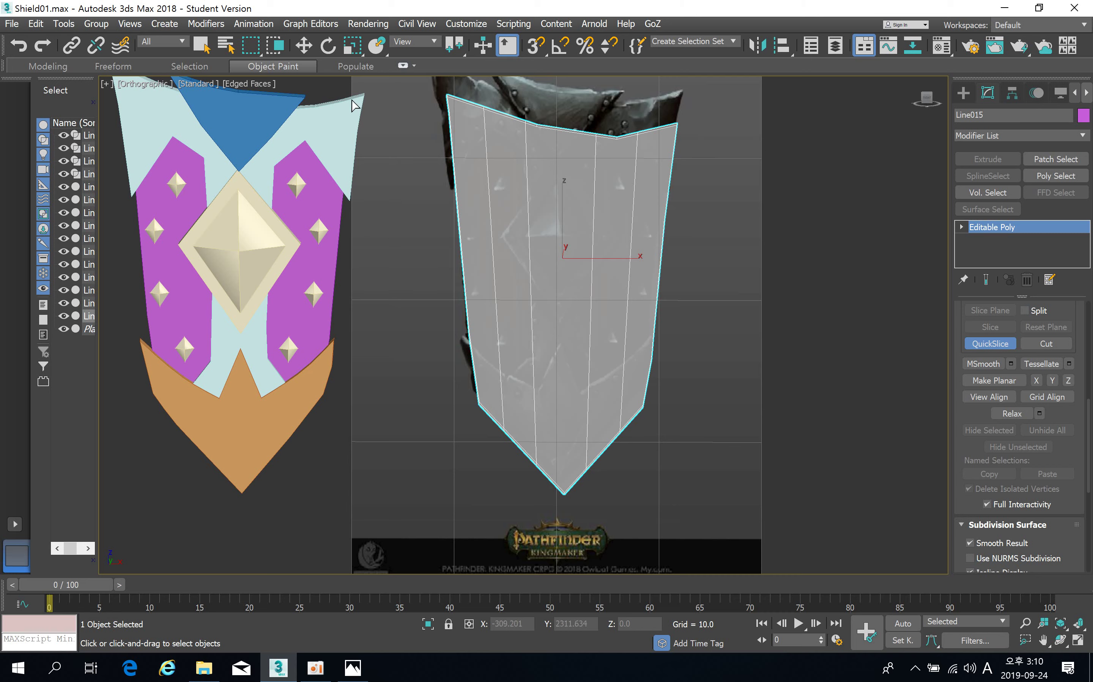
click(303, 45)
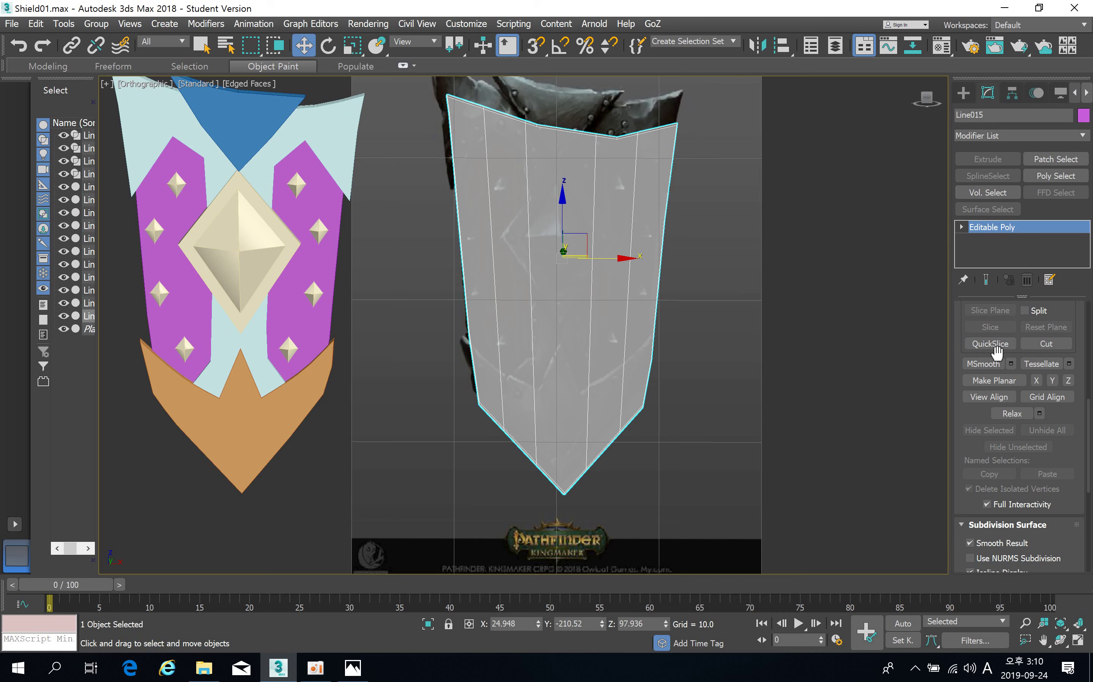
mouse_move(617, 340)
alt+middle_down()
mouse_move(634, 337)
mouse_move(570, 373)
mouse_move(540, 374)
mouse_move(629, 361)
mouse_move(668, 329)
mouse_move(576, 345)
mouse_move(626, 341)
alt+middle_up()
middle_drag(586, 376, 586, 400)
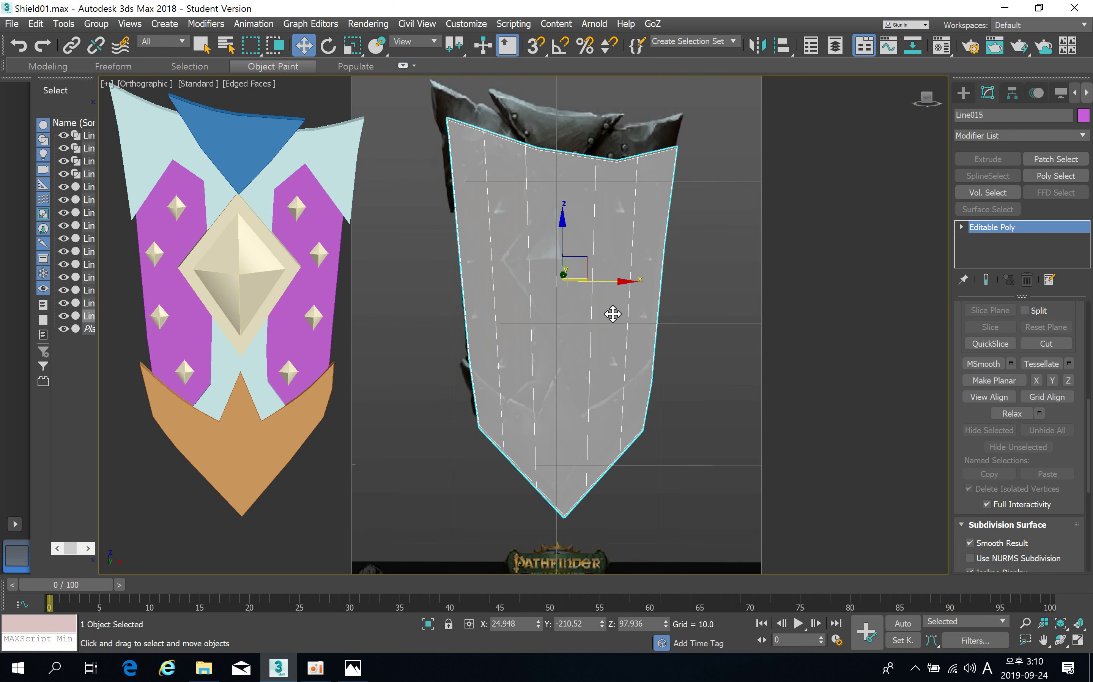
Split the shield panel along its leftmost lengthwise cut at edge level.
click(962, 227)
click(983, 253)
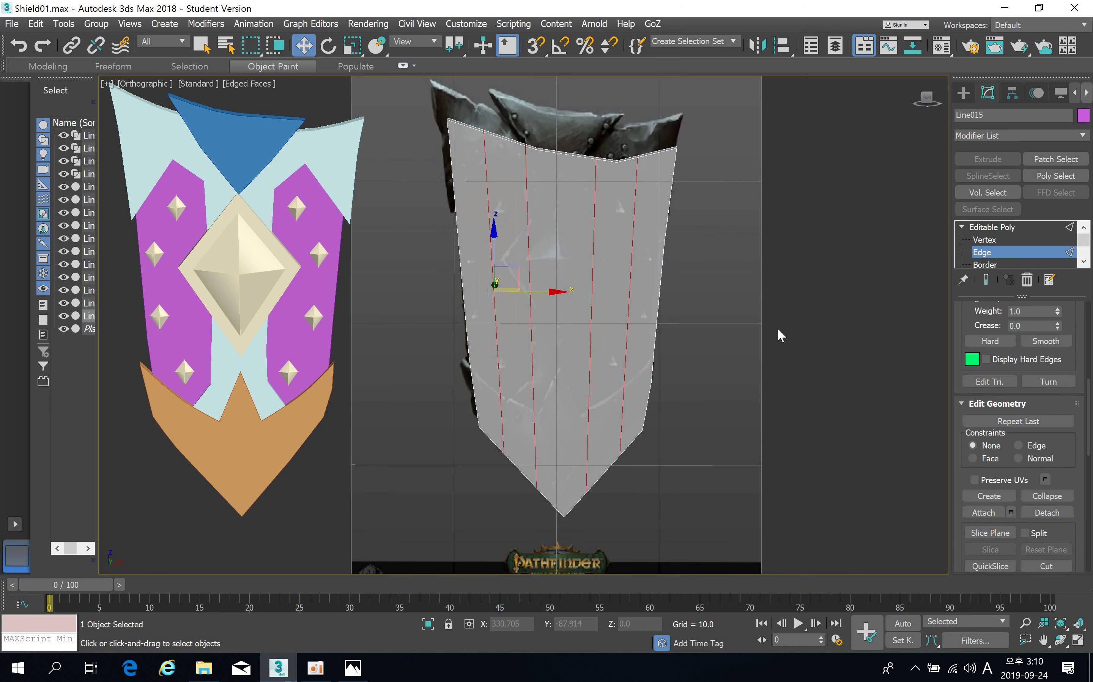
click(685, 243)
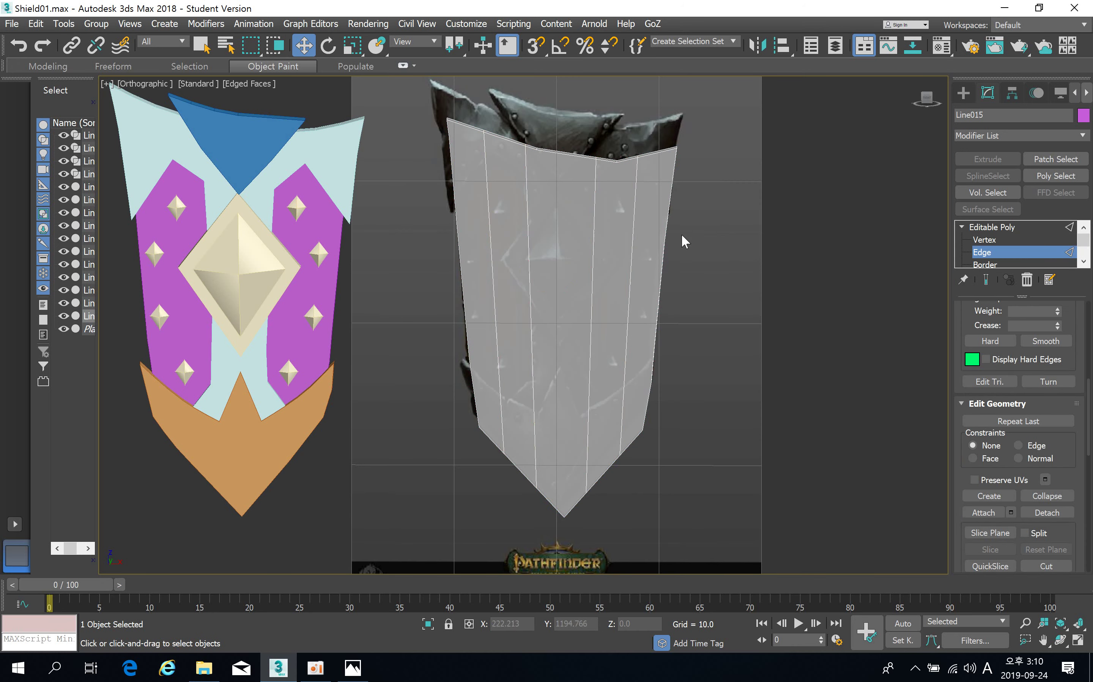
click(490, 236)
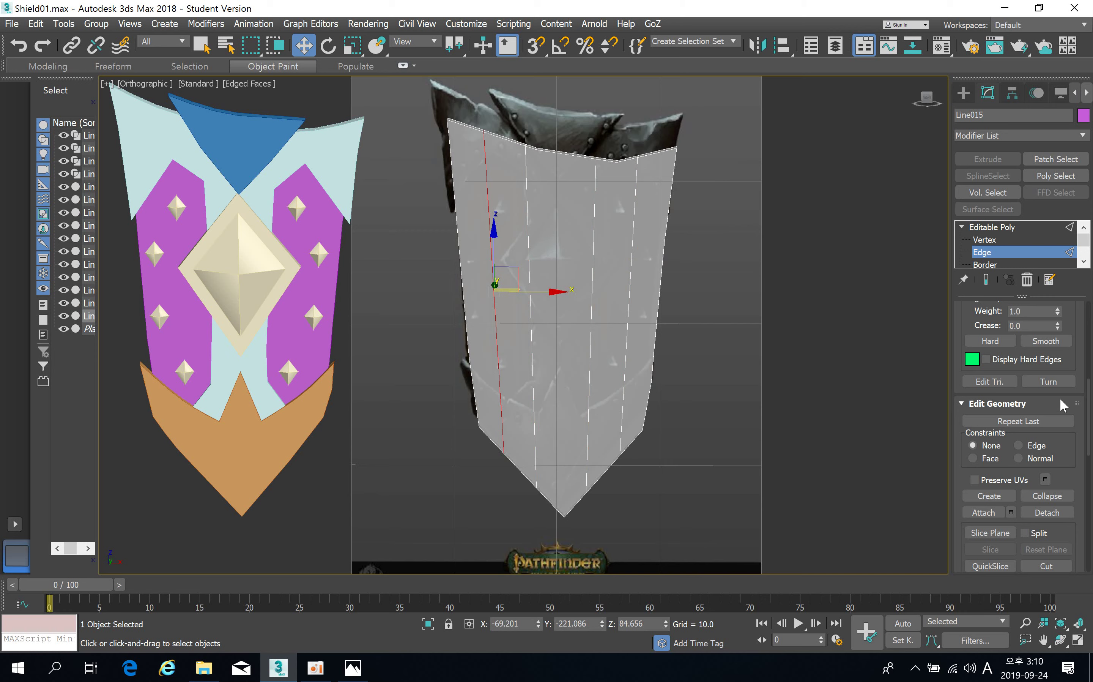
scroll(1067, 368, down, 4)
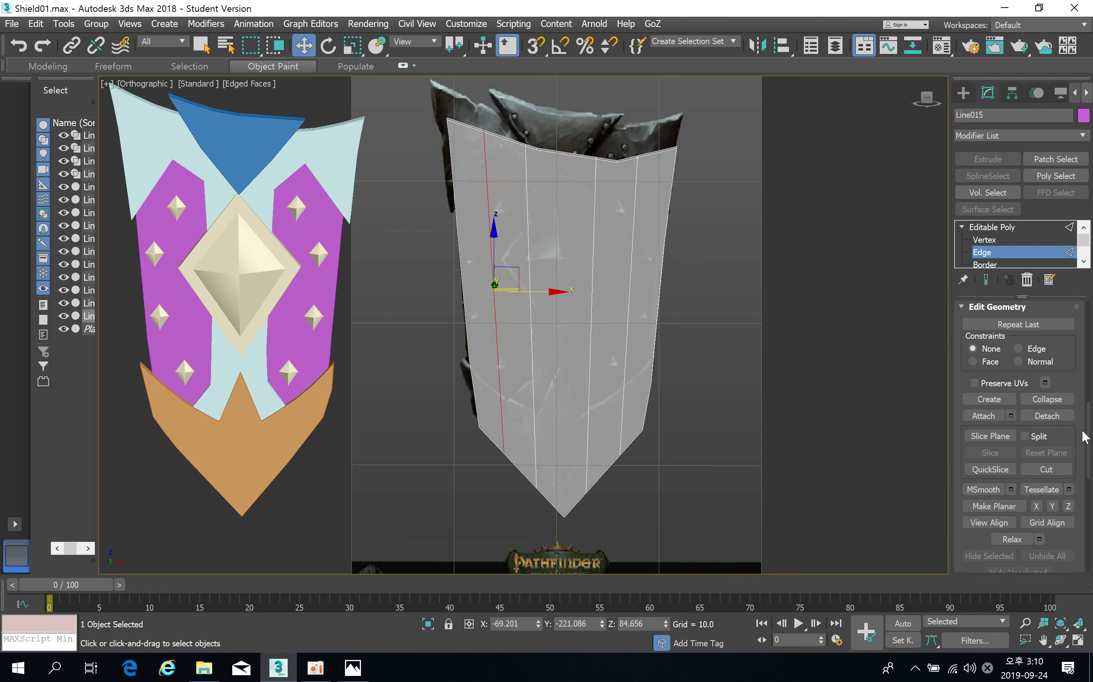
drag(1064, 434, 1061, 627)
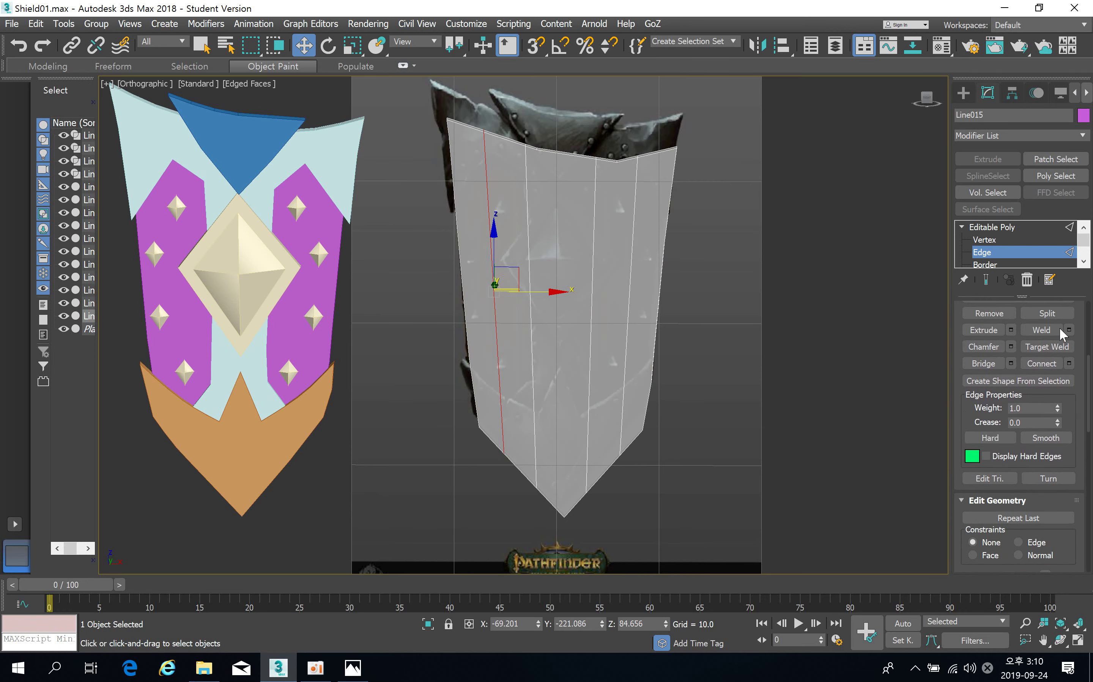
click(1054, 312)
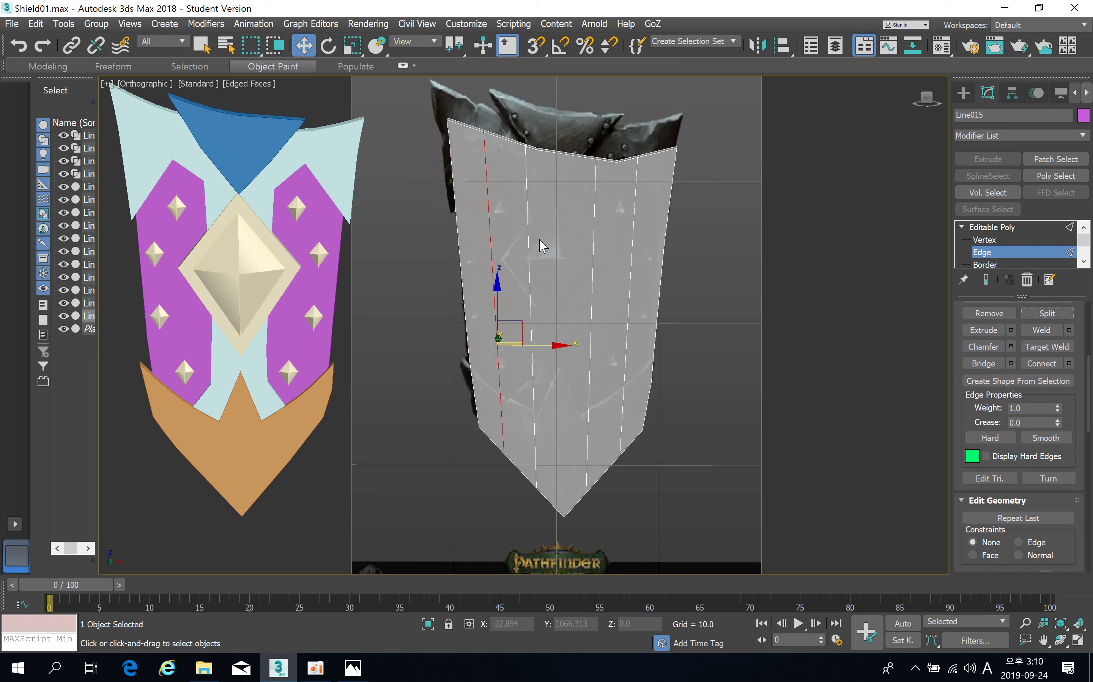
Split the shield panel along the three remaining lengthwise cuts, working from left to right.
click(528, 237)
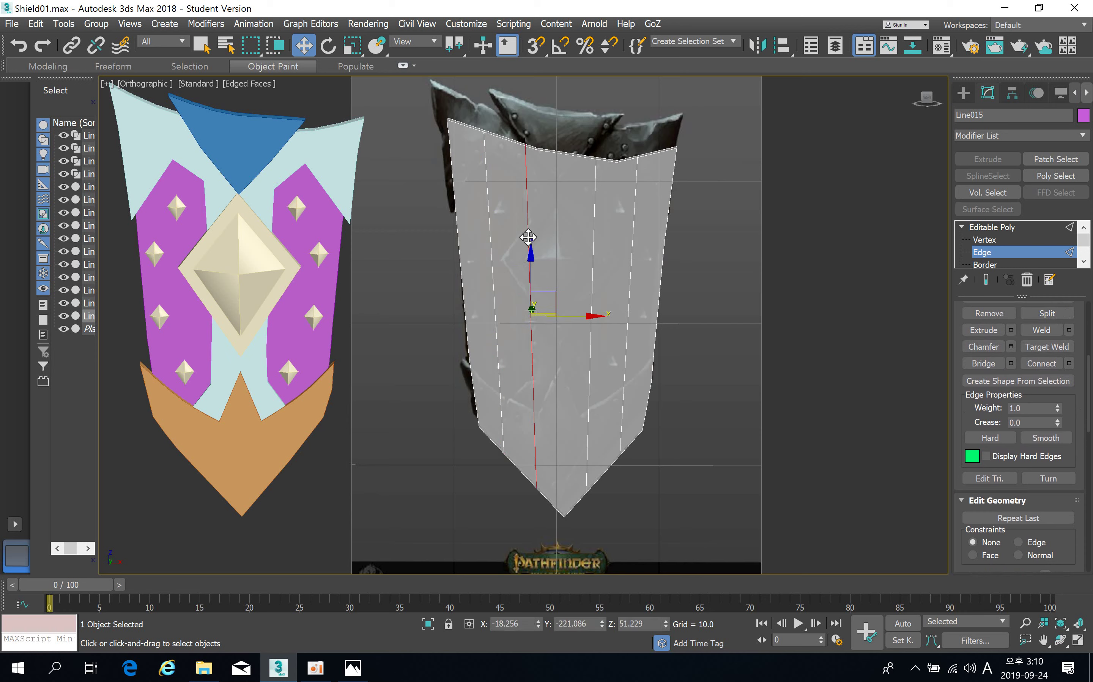
click(1053, 316)
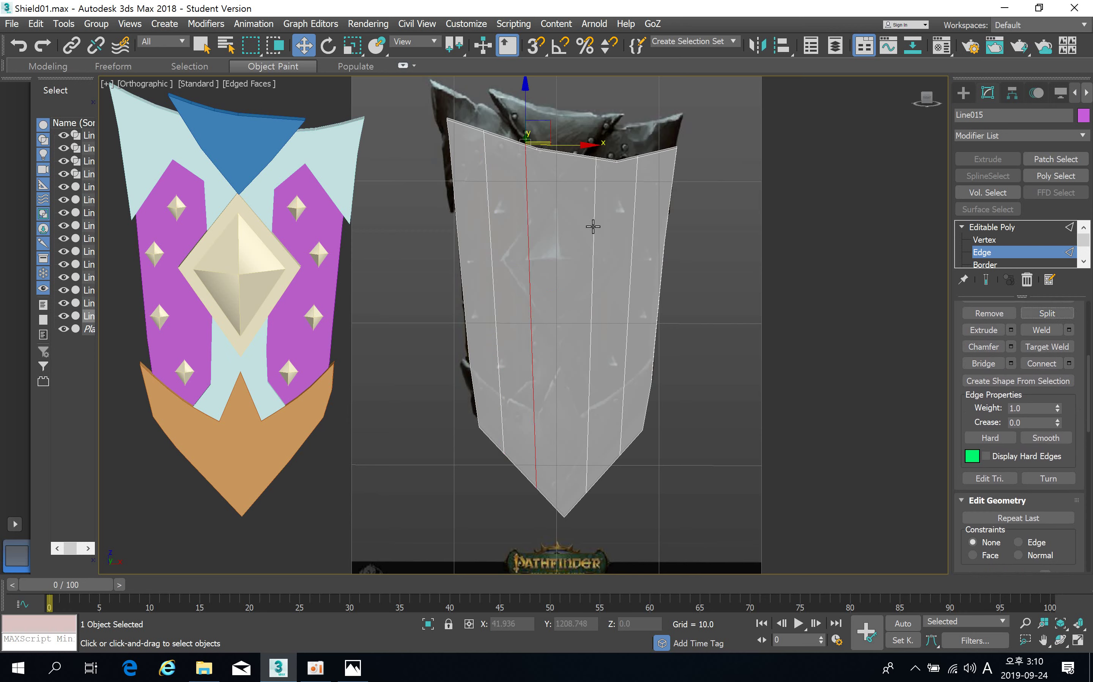
click(593, 226)
click(1048, 314)
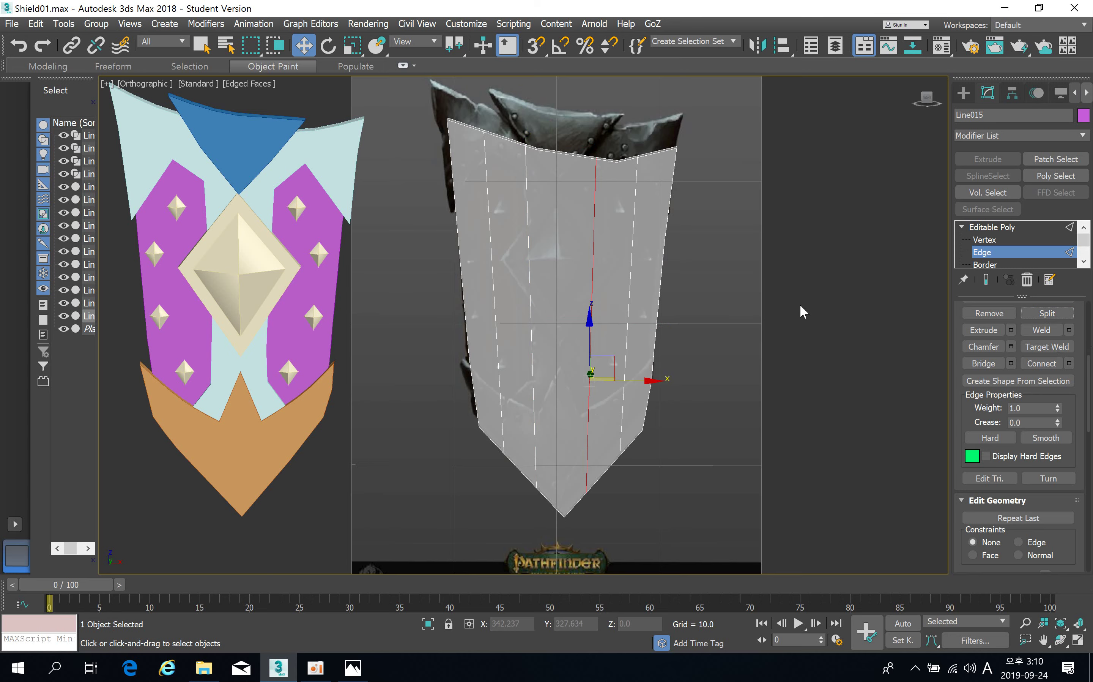
mouse_move(683, 250)
alt+middle_down()
mouse_move(617, 286)
mouse_move(594, 242)
mouse_move(624, 288)
mouse_move(592, 255)
mouse_move(691, 239)
alt+middle_up()
click(593, 194)
scroll(688, 244, up, 4)
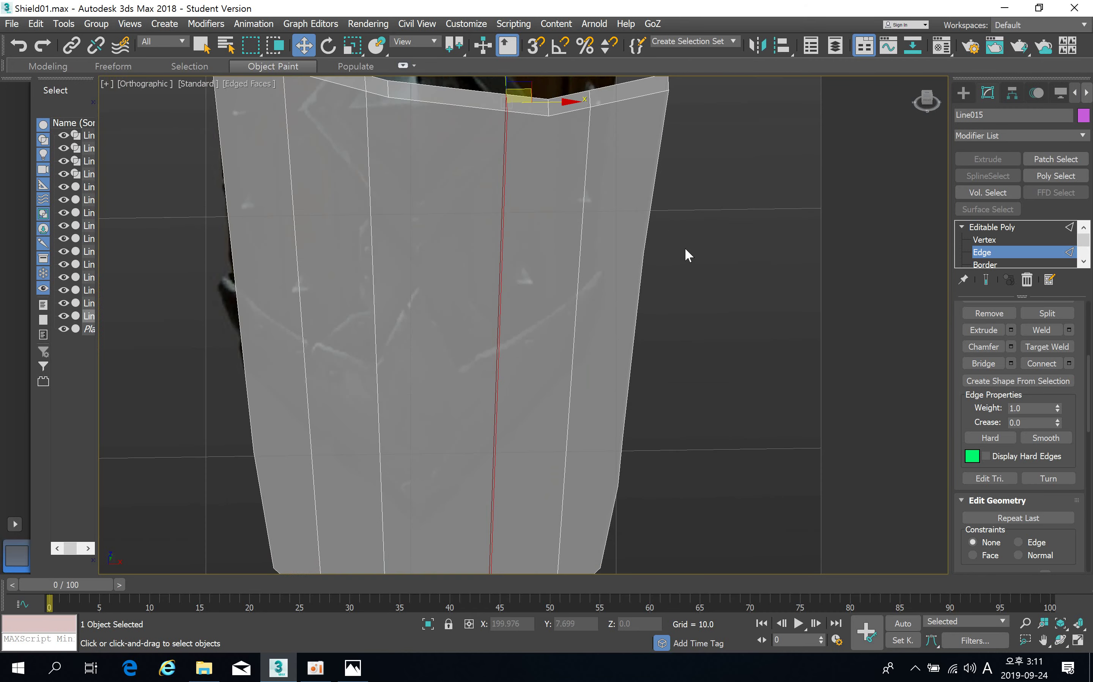
click(582, 210)
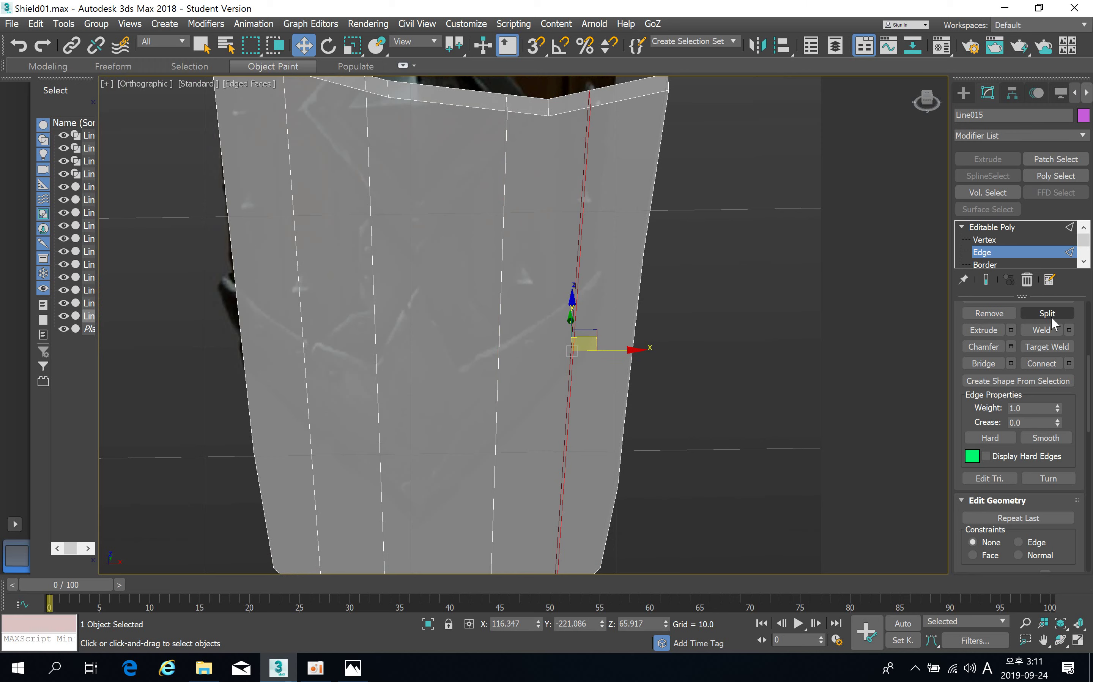
scroll(648, 272, down, 8)
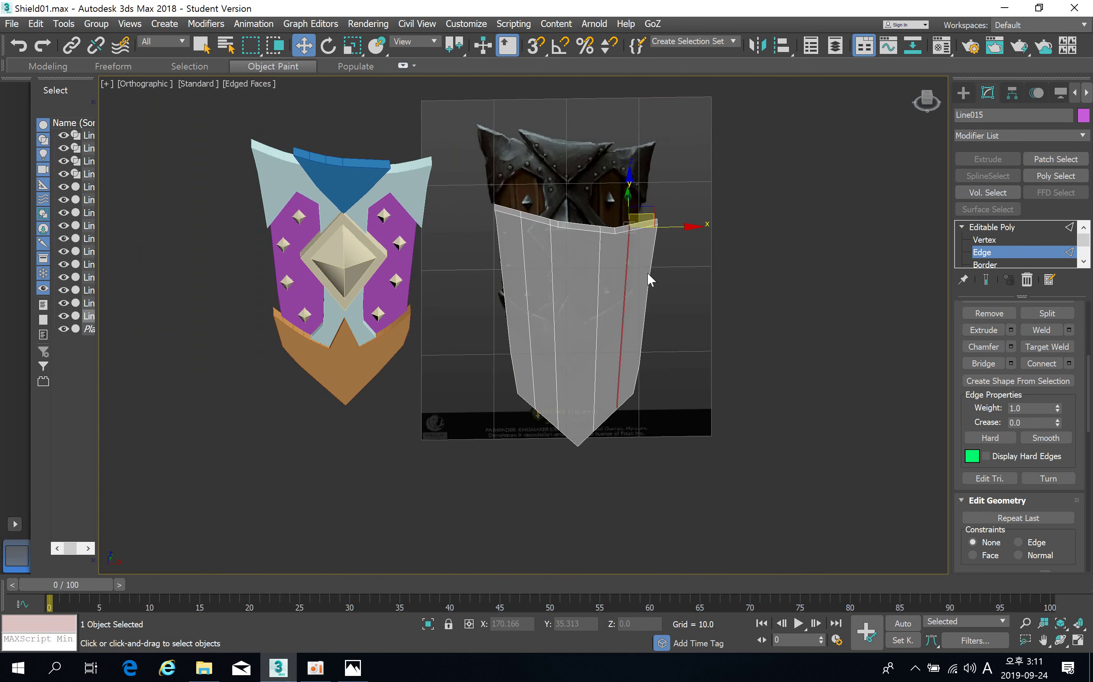
Select the shield planks one after another at element level to check that each is a separate piece.
alt+middle_drag(626, 306, 617, 310)
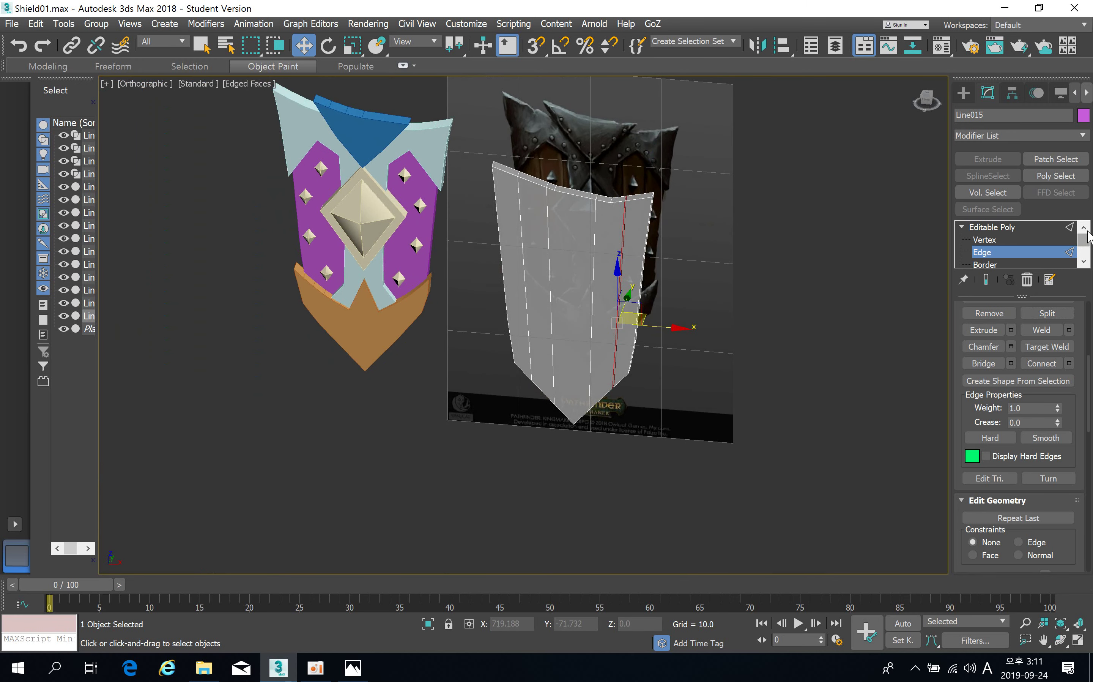
scroll(969, 257, down, 1)
click(988, 252)
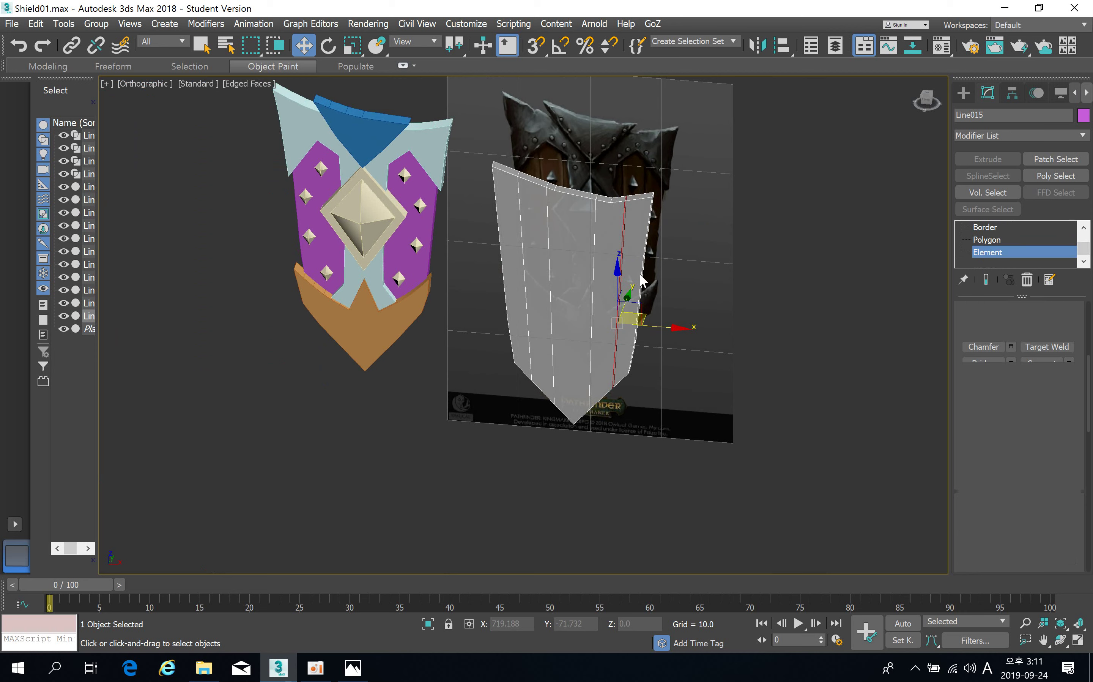
click(643, 237)
click(616, 228)
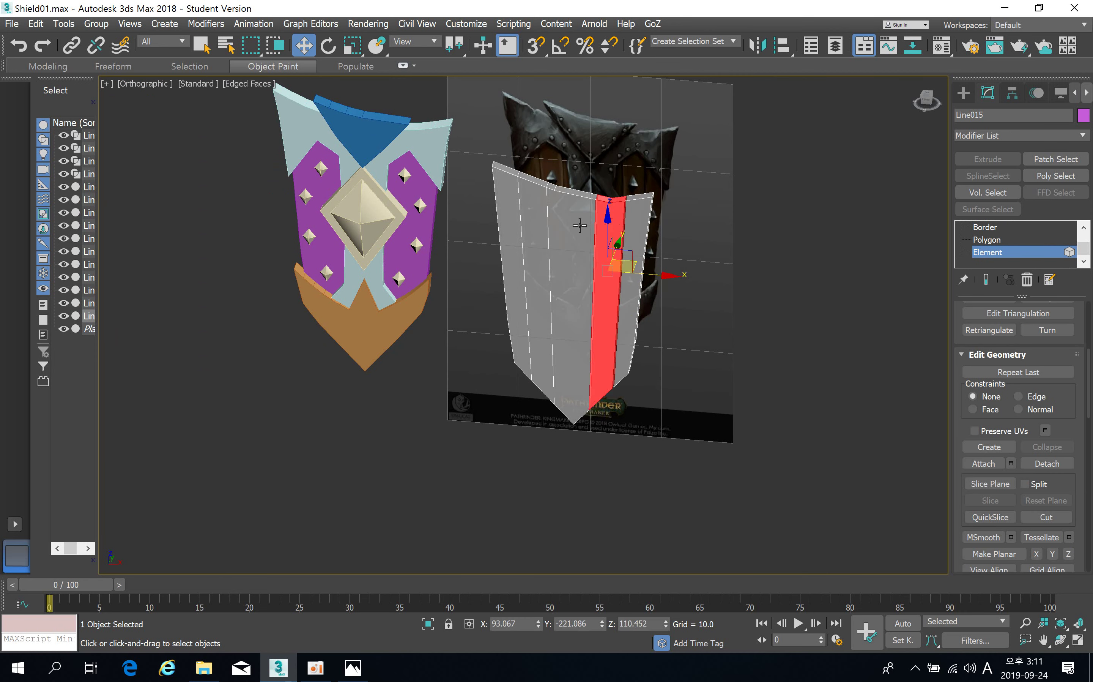
click(578, 226)
click(533, 210)
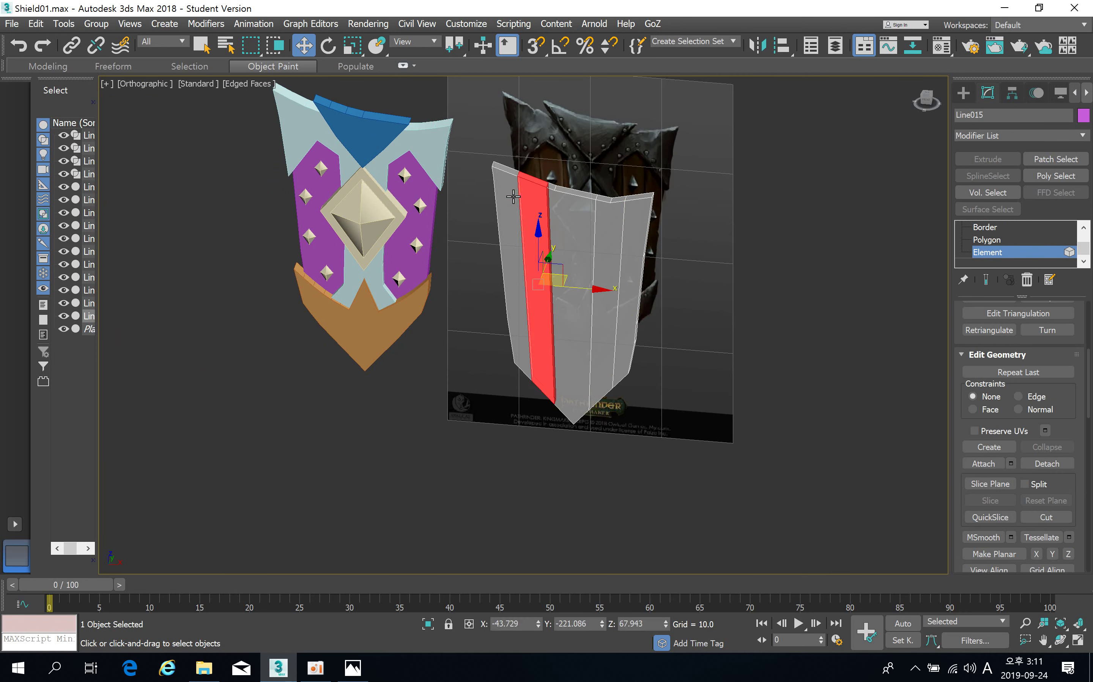
alt+middle_drag(537, 262, 558, 236)
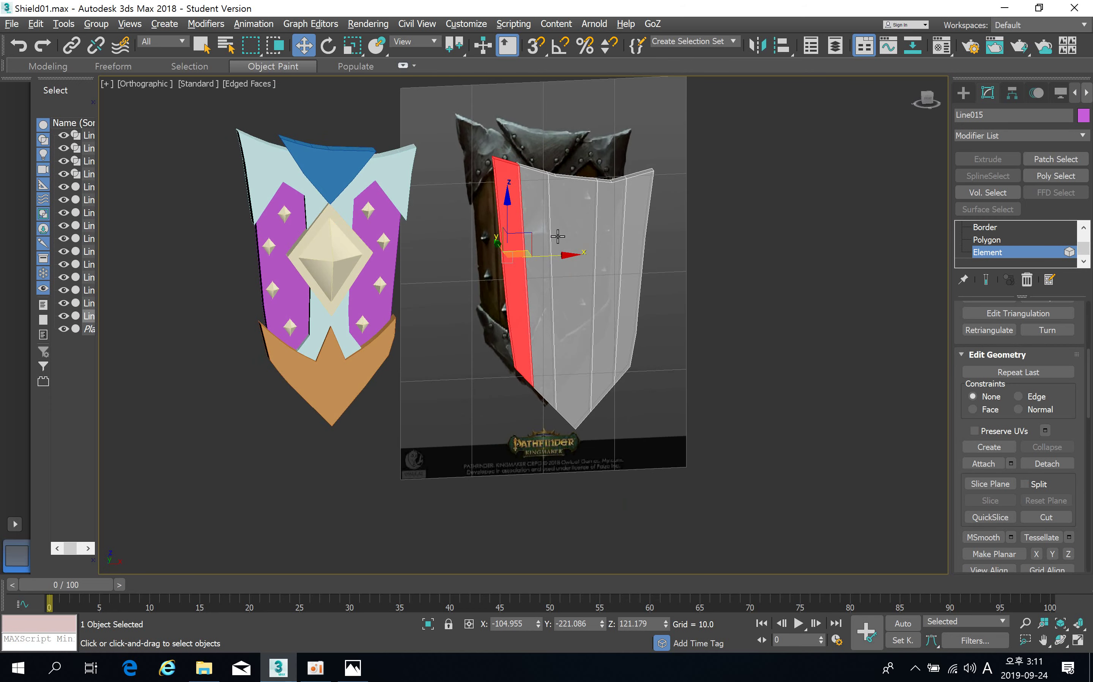
Move the plank elements sideways away from each other in the front view, leaving narrow gaps between all five.
key(f)
scroll(501, 241, up, 5)
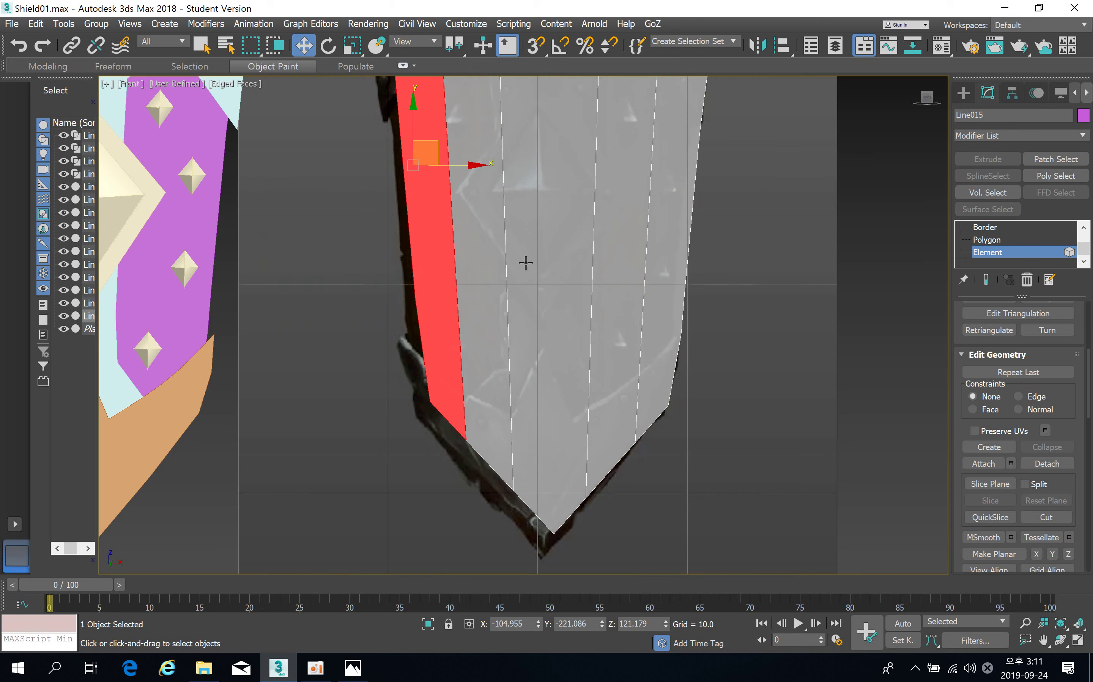
scroll(526, 263, down, 4)
scroll(489, 250, up, 4)
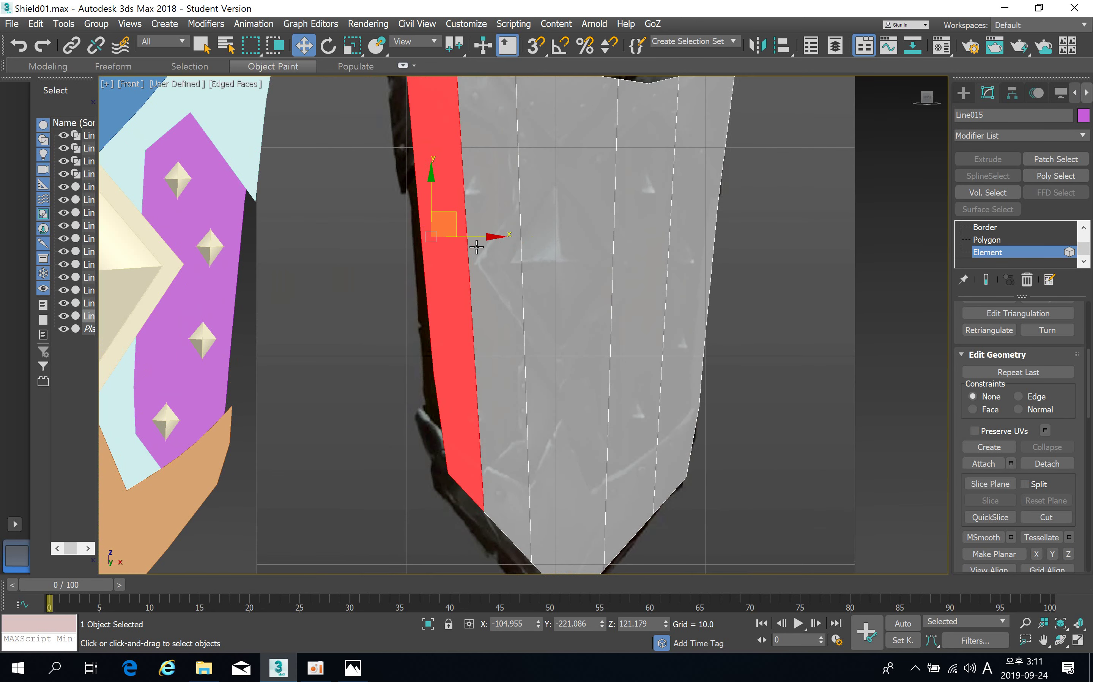
scroll(477, 245, down, 3)
drag(495, 240, 471, 247)
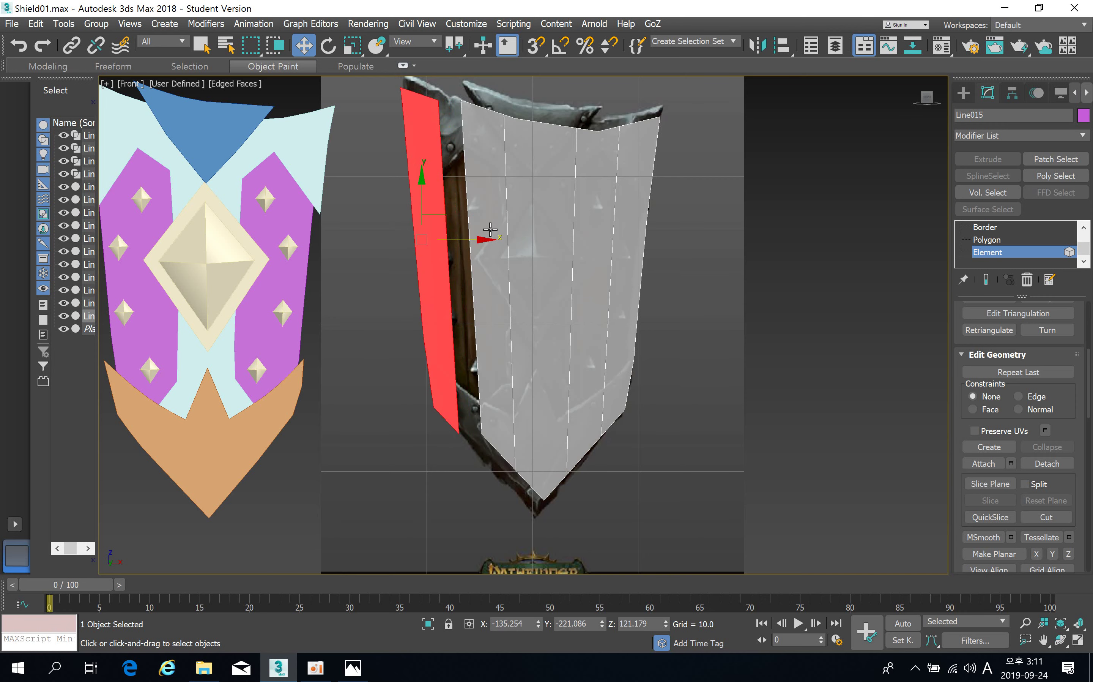
drag(489, 201, 479, 203)
drag(541, 187, 539, 188)
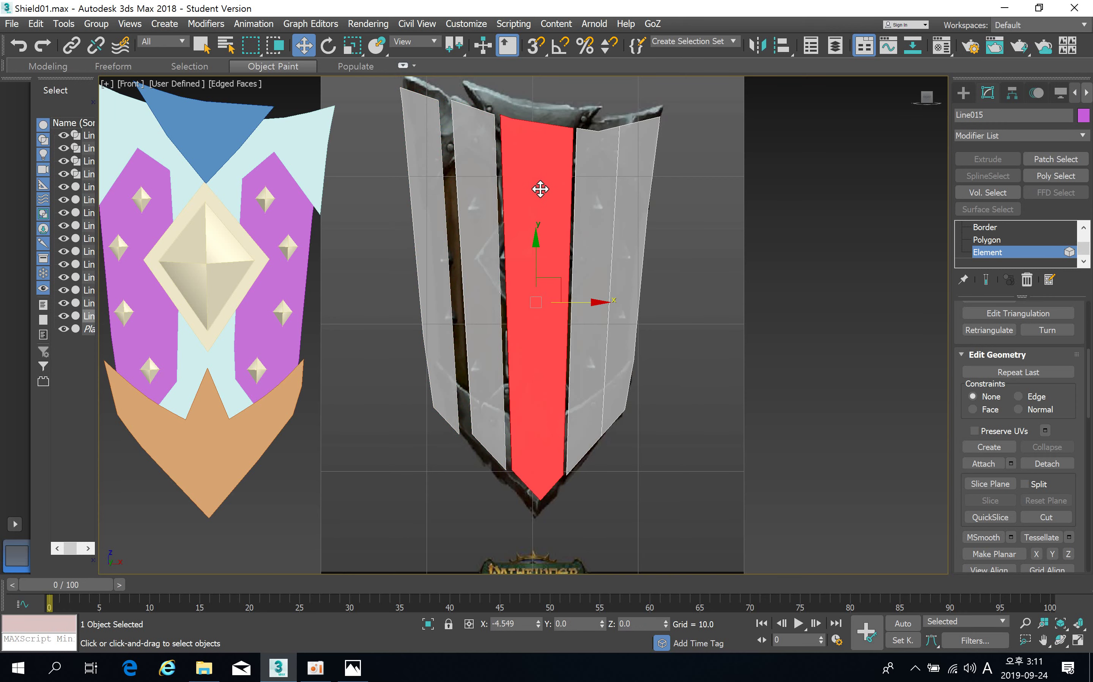
mouse_move(629, 166)
mouse_down()
mouse_move(674, 166)
mouse_move(612, 164)
mouse_up()
drag(544, 165, 547, 165)
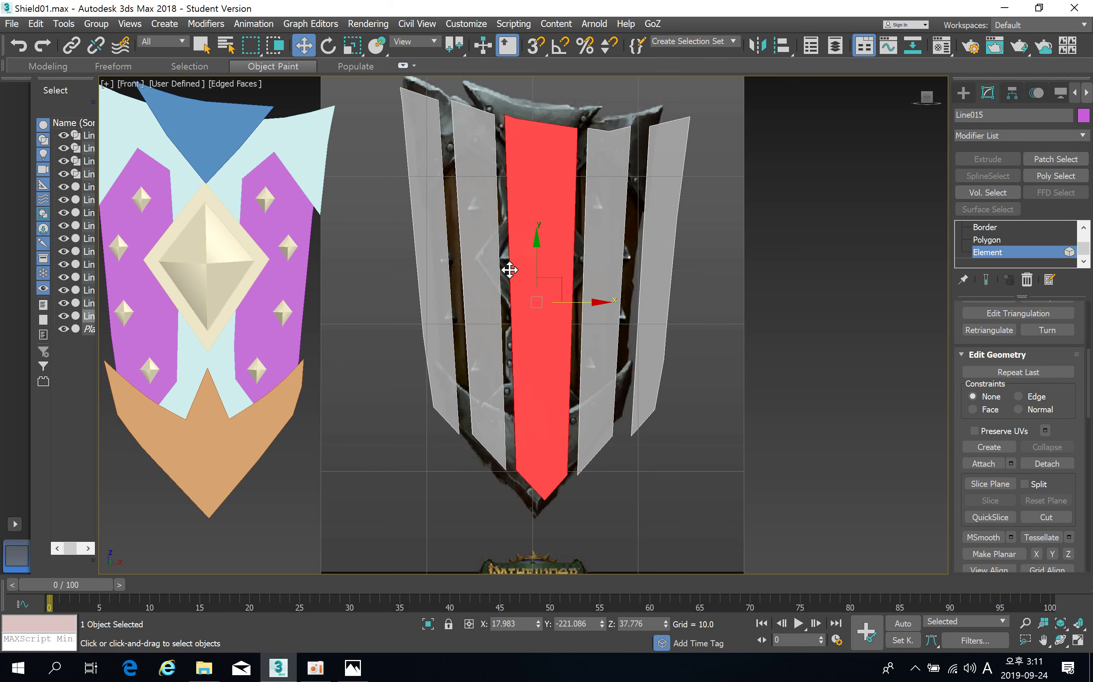
Cap the open border on the inner side of the leftmost plank.
alt+middle_drag(508, 264, 458, 219)
scroll(489, 244, up, 4)
scroll(455, 219, up, 3)
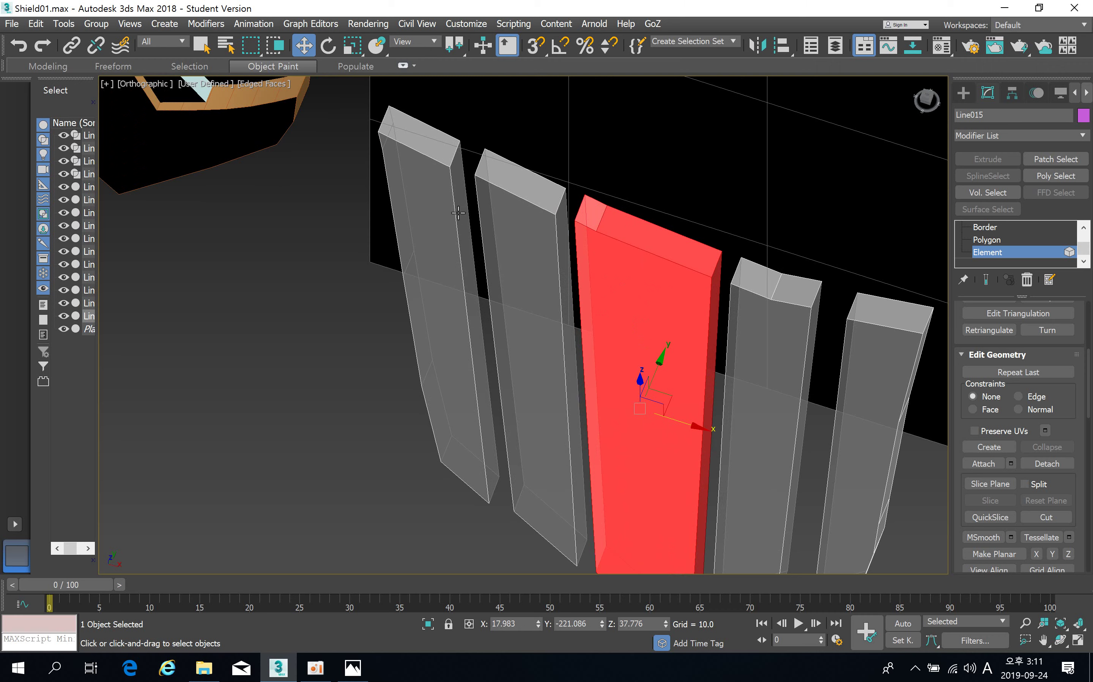
click(988, 228)
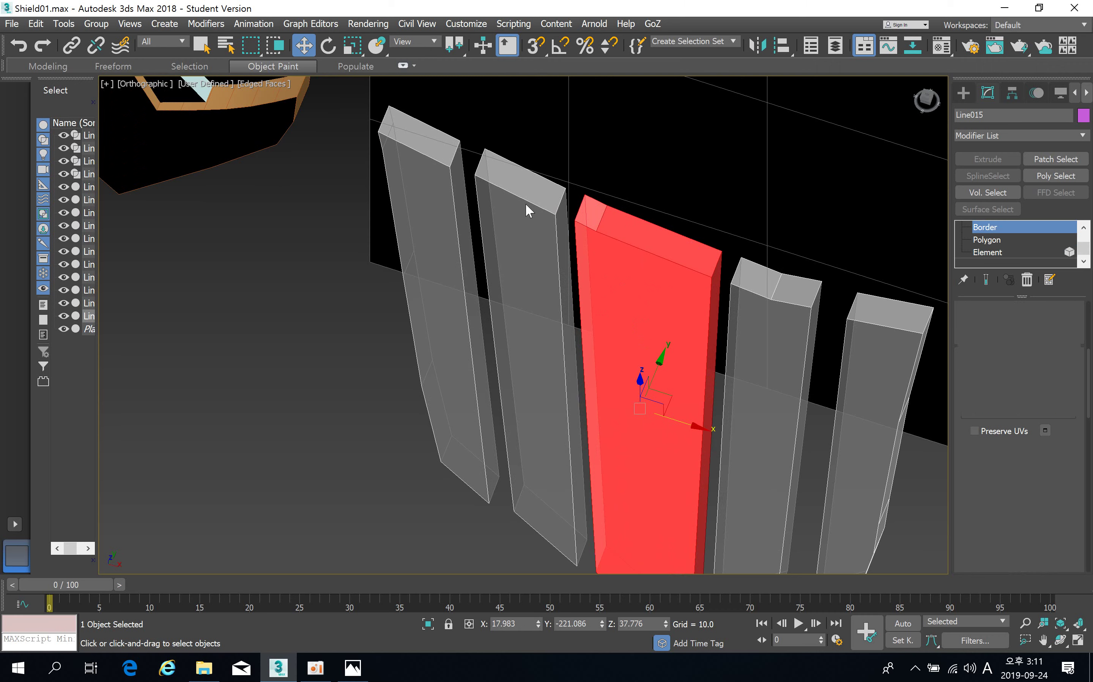
click(454, 190)
alt+middle_drag(453, 191, 476, 372)
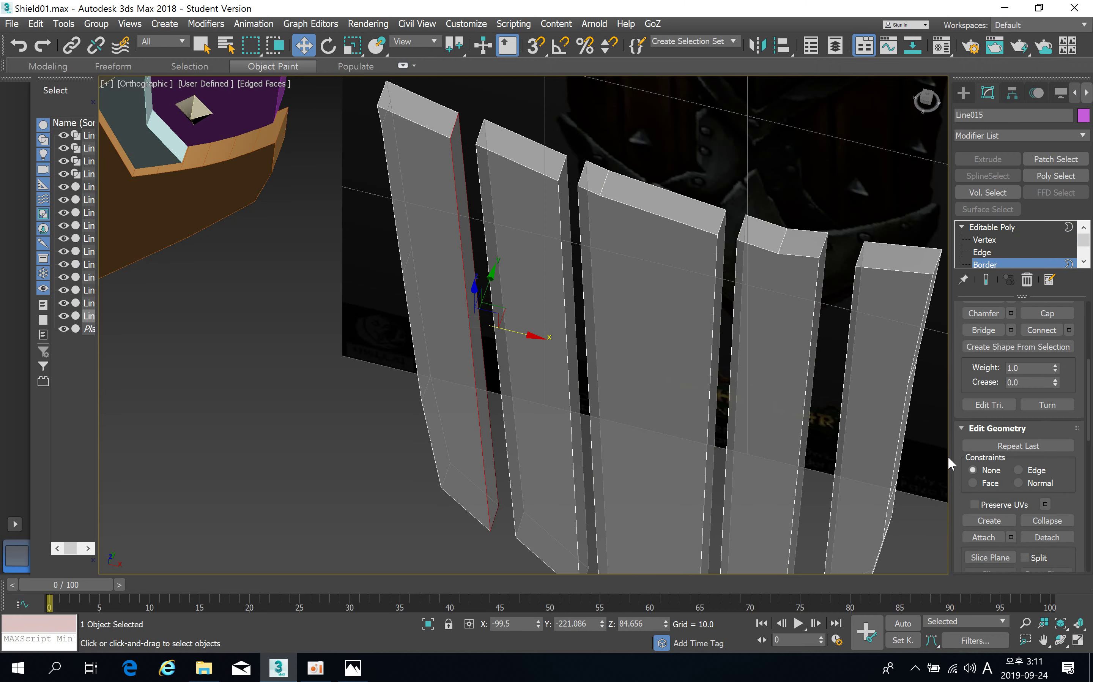
click(1059, 317)
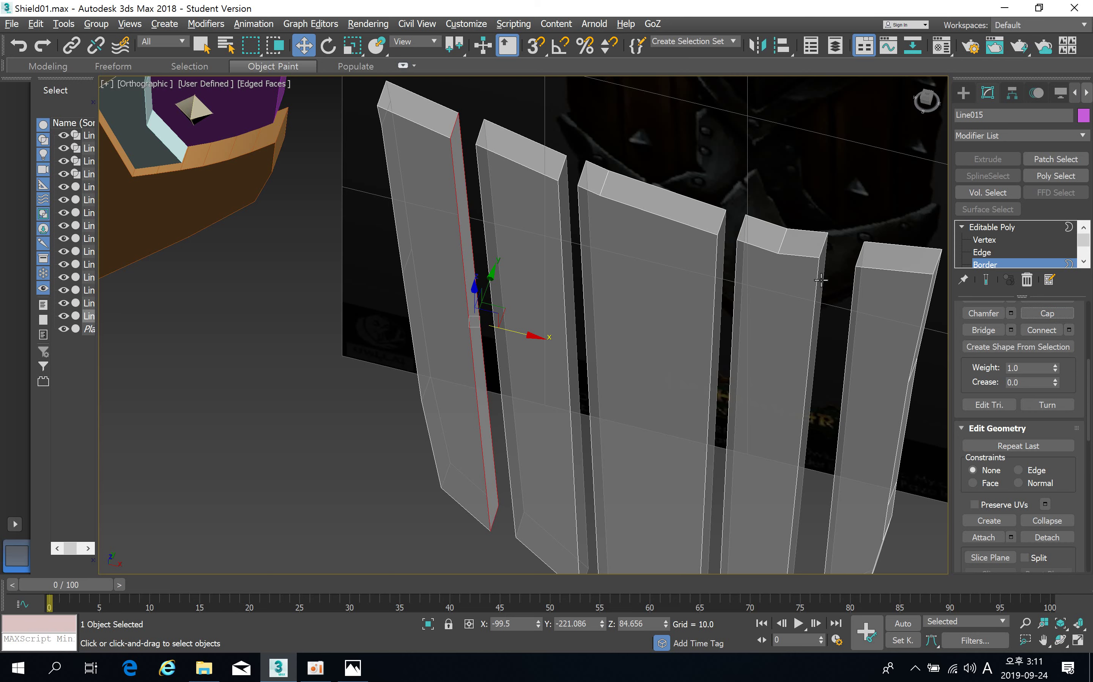
Cap all the remaining open side borders of the planks together and inspect their upper ends.
alt+middle_drag(821, 279, 554, 242)
scroll(554, 242, down, 3)
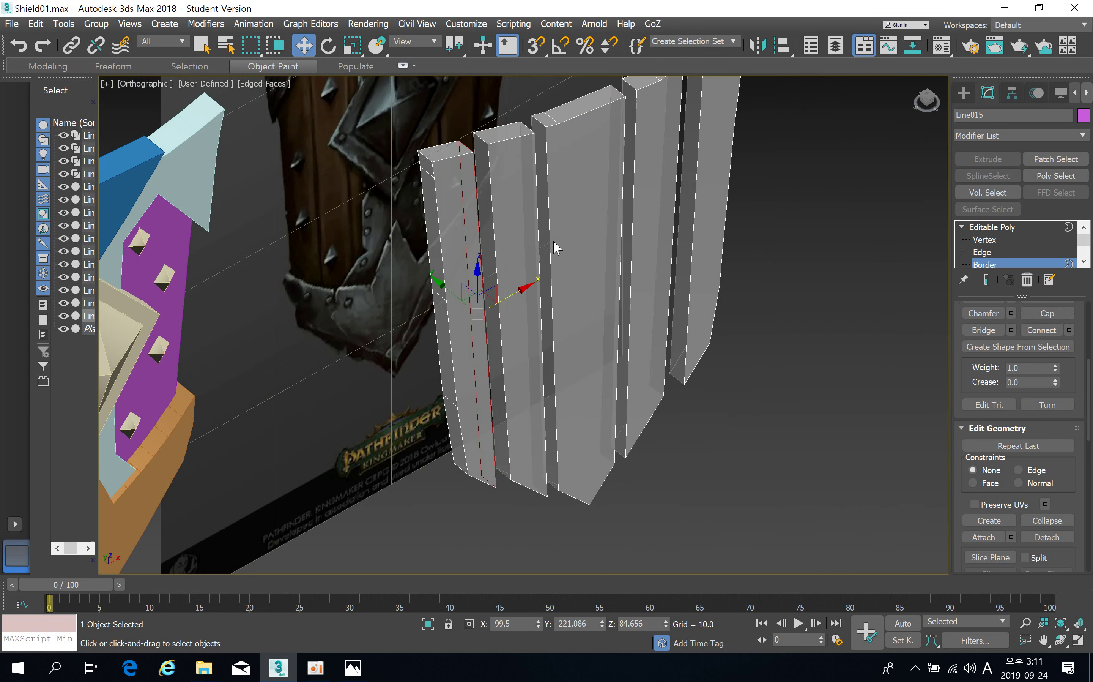
drag(822, 306, 849, 295)
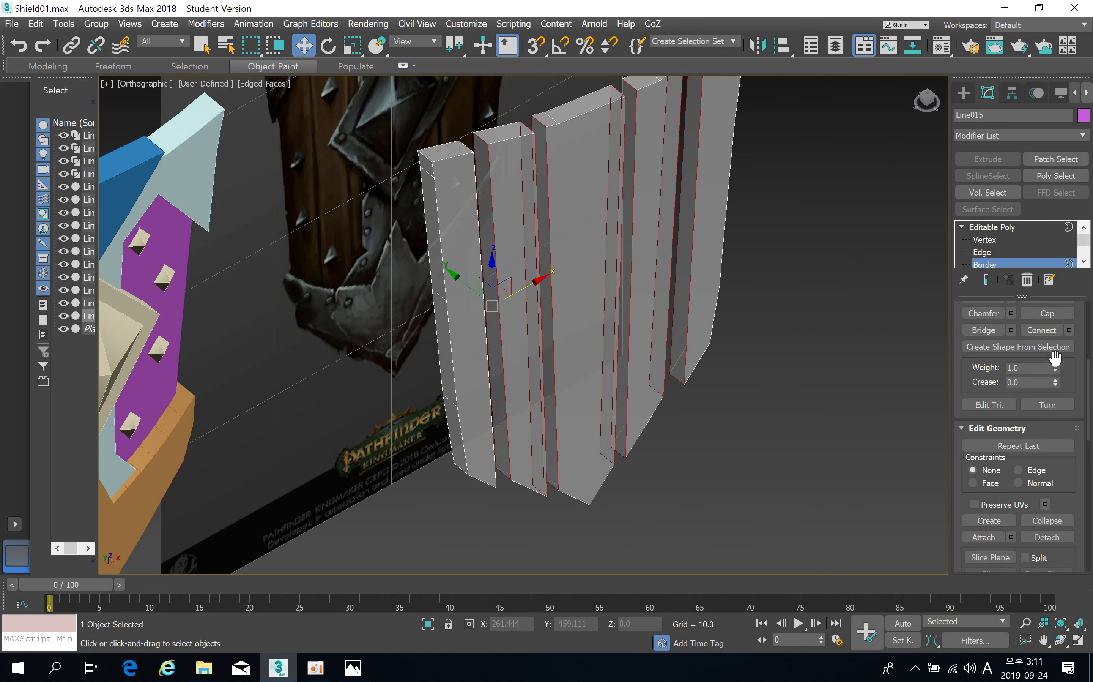
click(1057, 314)
alt+middle_drag(676, 321, 513, 365)
alt+middle_drag(525, 244, 559, 255)
scroll(519, 245, down, 3)
scroll(584, 248, up, 5)
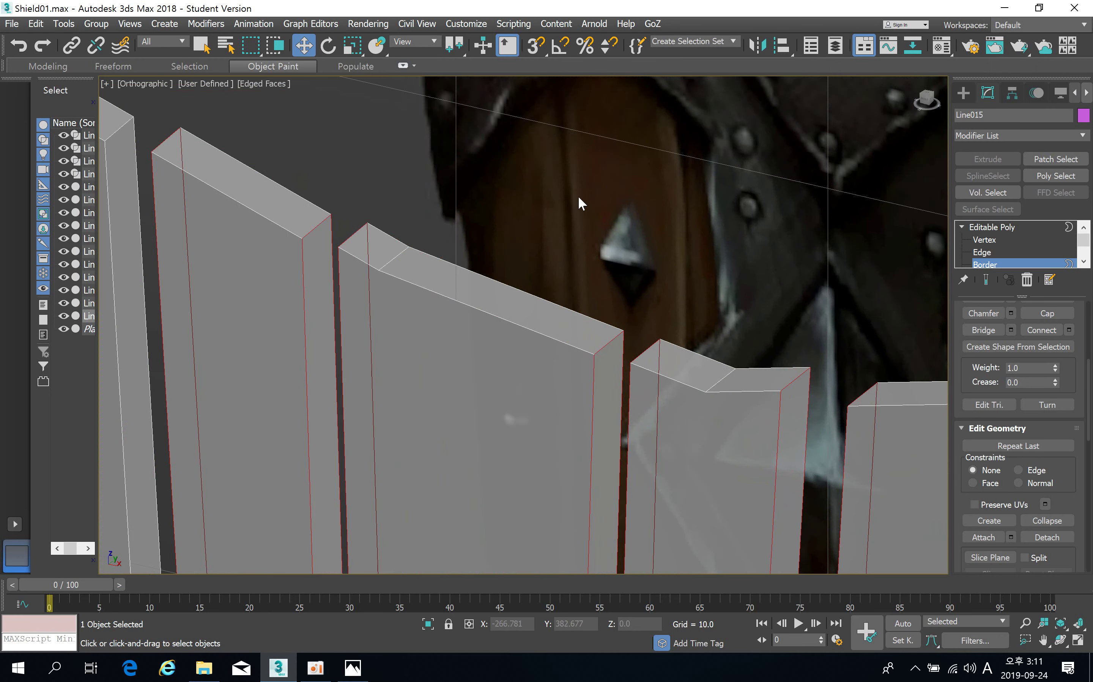
middle_drag(450, 292, 513, 272)
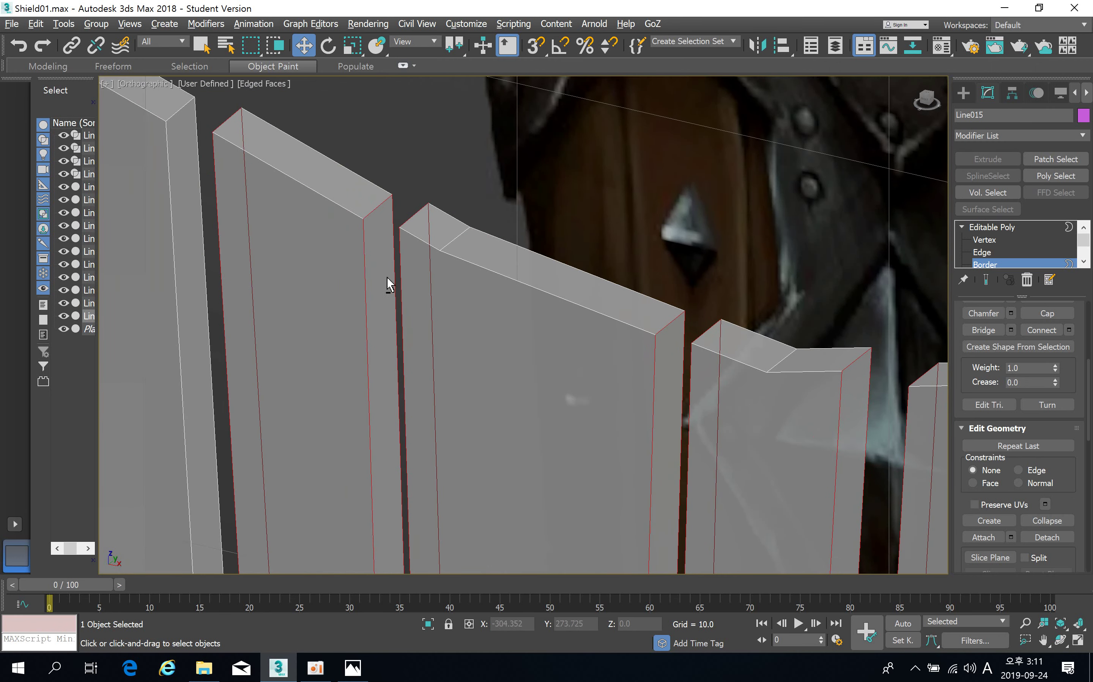
Select the outline edges of all five planks together at edge level.
alt+middle_drag(388, 277, 393, 213)
scroll(394, 219, down, 3)
middle_drag(481, 366, 472, 257)
scroll(487, 288, down, 5)
alt+middle_drag(504, 317, 564, 310)
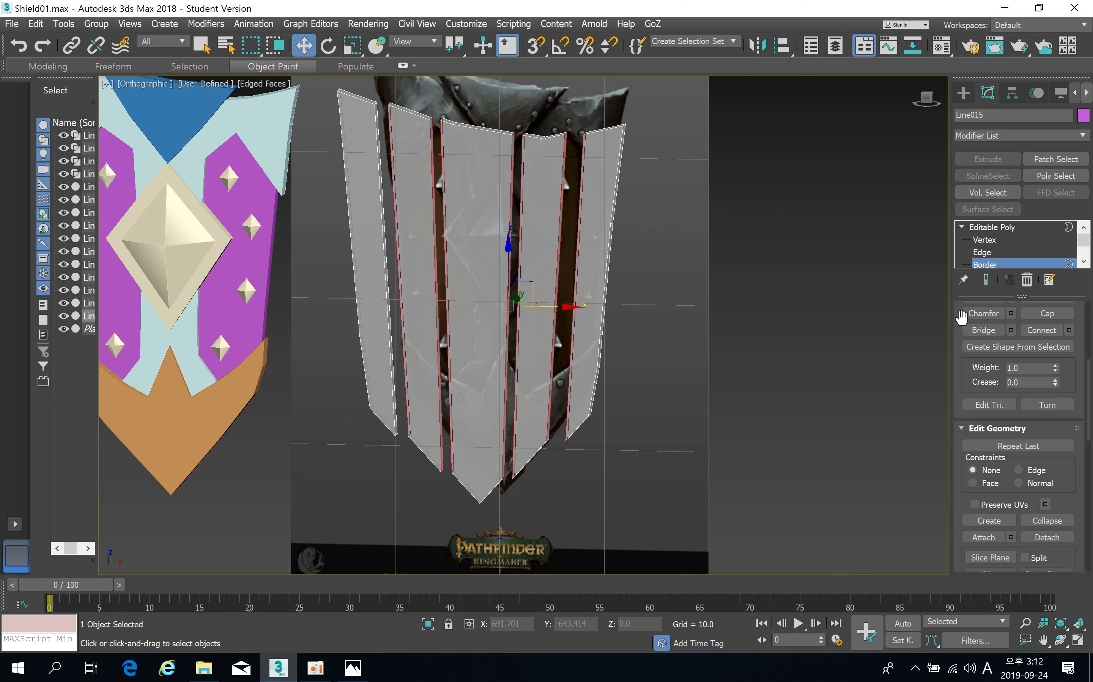
click(982, 253)
middle_drag(332, 105, 349, 134)
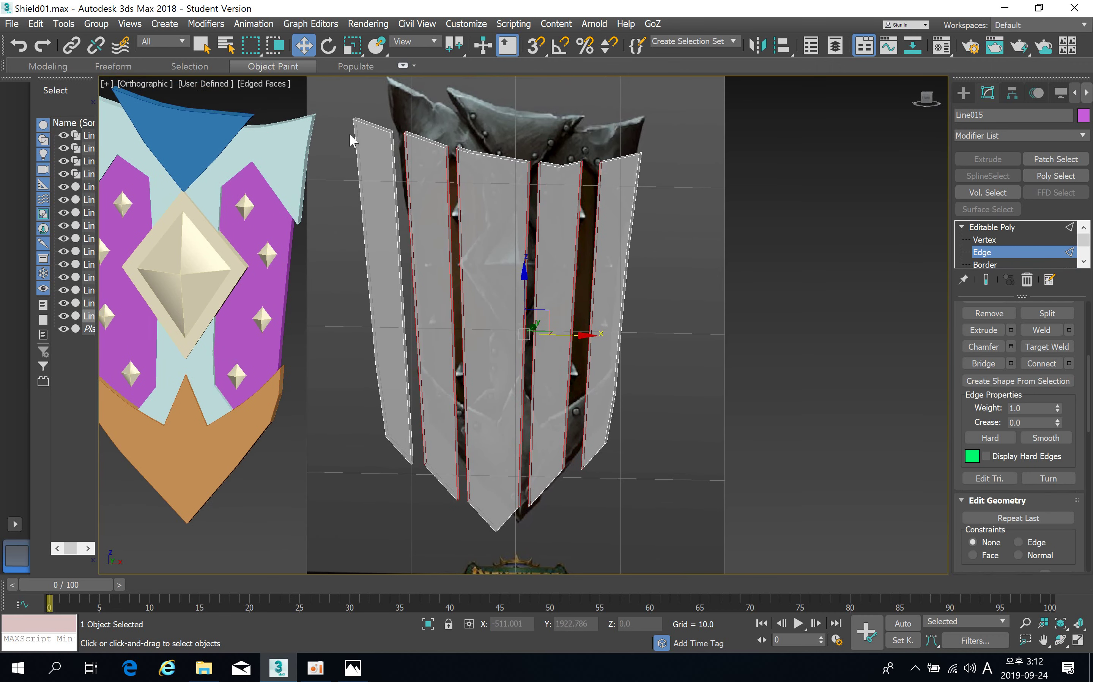
drag(701, 538, 701, 537)
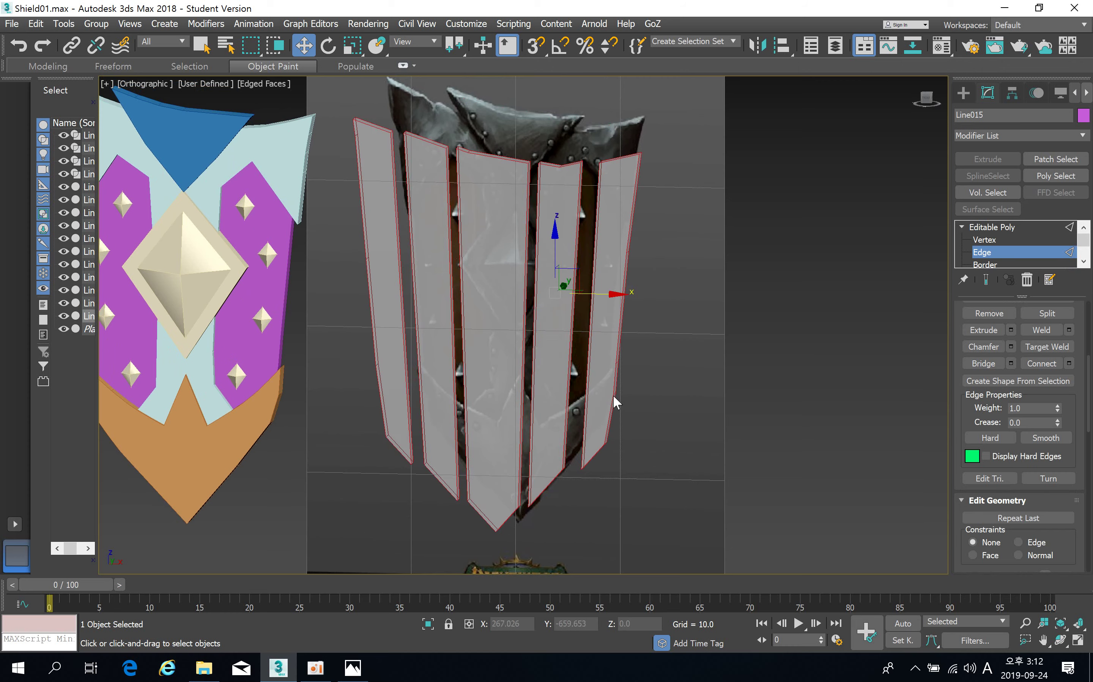
Examine the selected edges at the planks' upper and lower ends from several angles.
alt+middle_drag(614, 395, 503, 271)
scroll(673, 379, up, 10)
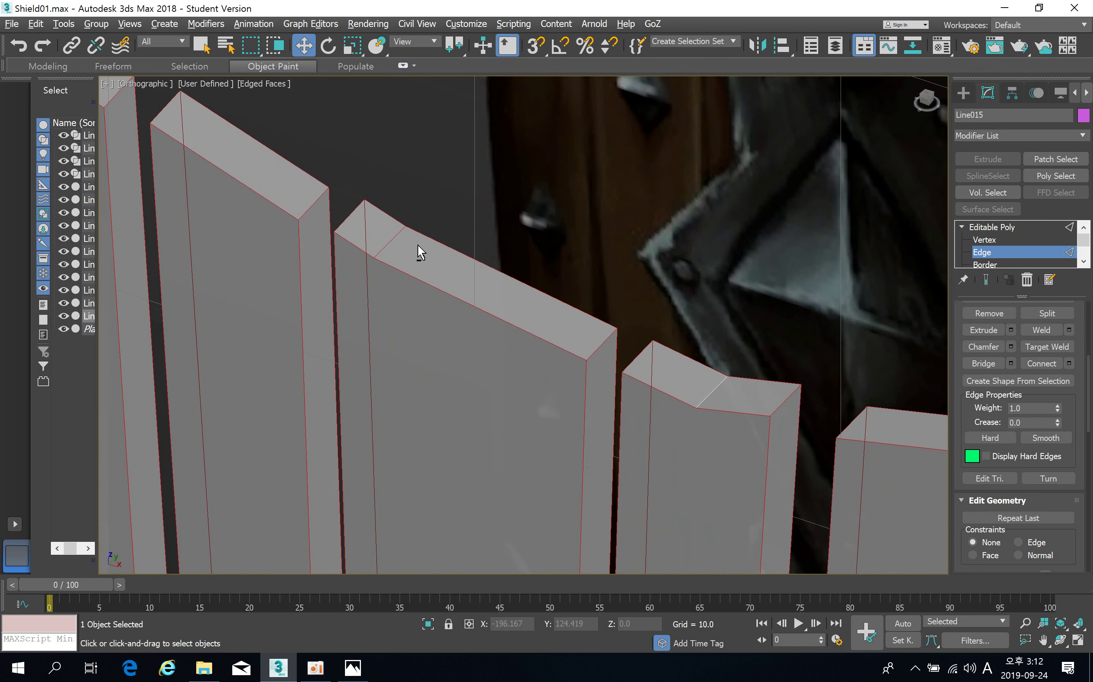
scroll(620, 384, down, 3)
scroll(659, 396, down, 4)
scroll(592, 390, up, 2)
alt+middle_drag(588, 390, 649, 350)
scroll(618, 368, down, 4)
scroll(605, 474, up, 3)
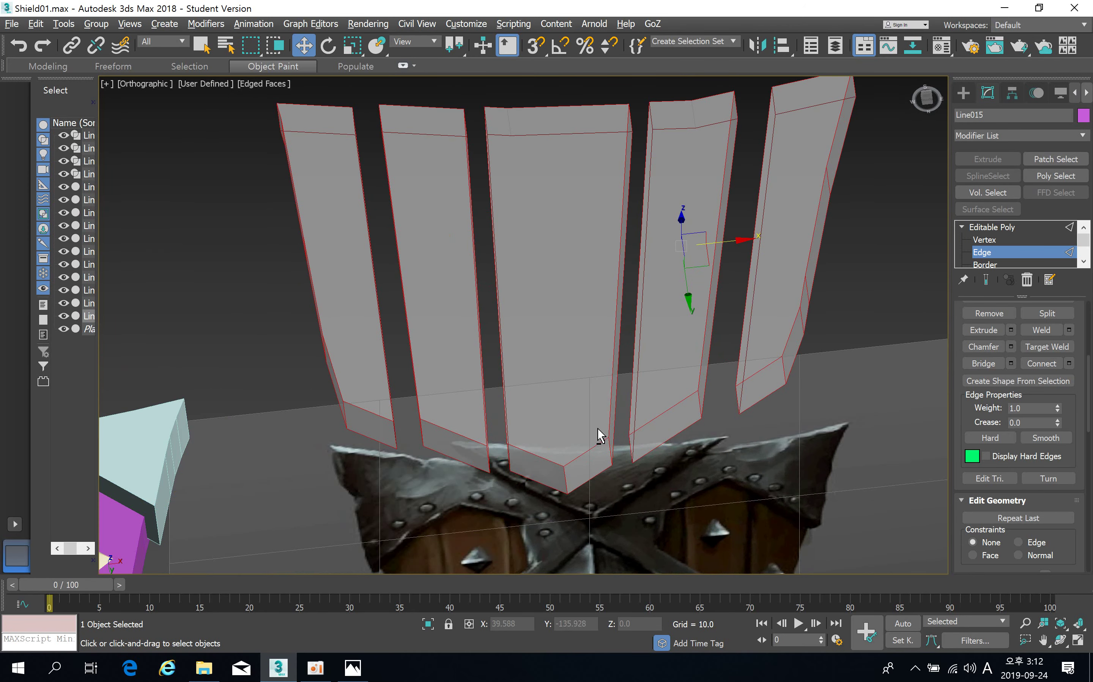
alt+middle_drag(598, 435, 772, 377)
scroll(617, 434, down, 3)
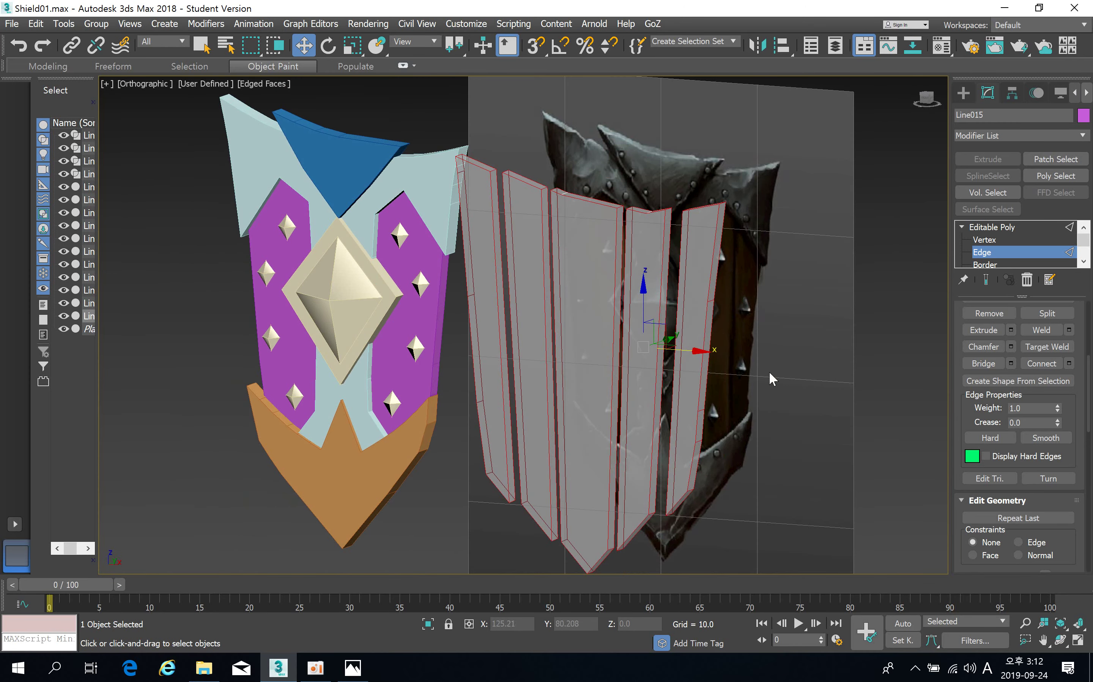
Chamfer the selected plank edges by 2.391 with one segment.
click(1011, 346)
alt+middle_drag(711, 315, 601, 329)
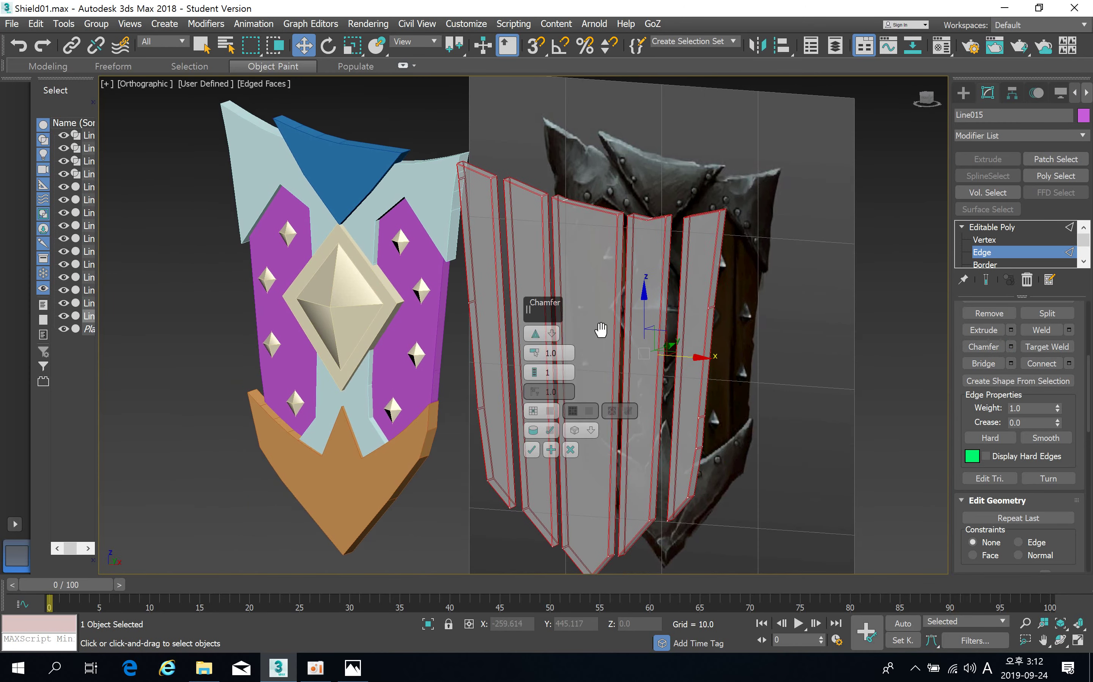
scroll(617, 257, up, 5)
scroll(623, 309, up, 2)
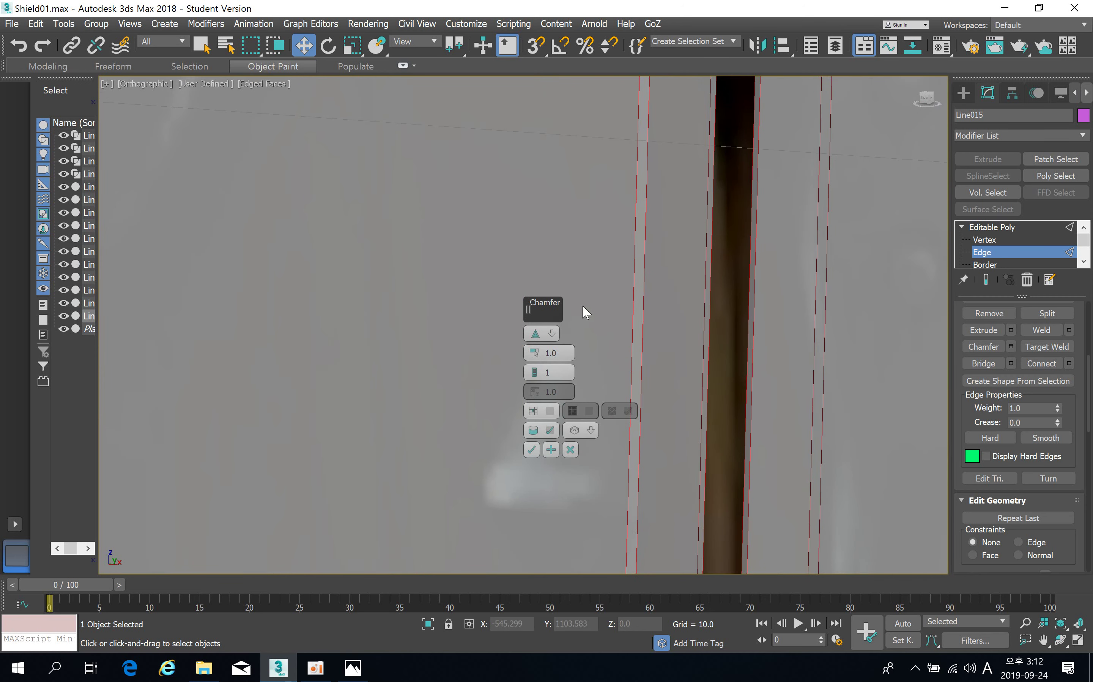
scroll(586, 310, down, 4)
drag(540, 354, 538, 339)
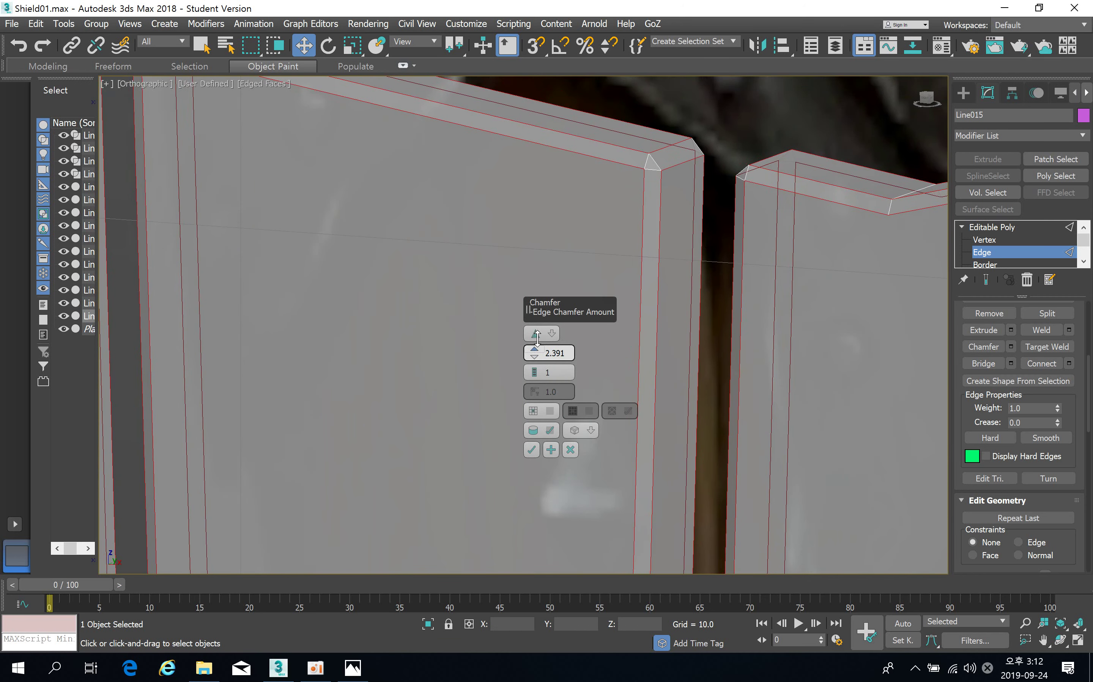
click(532, 450)
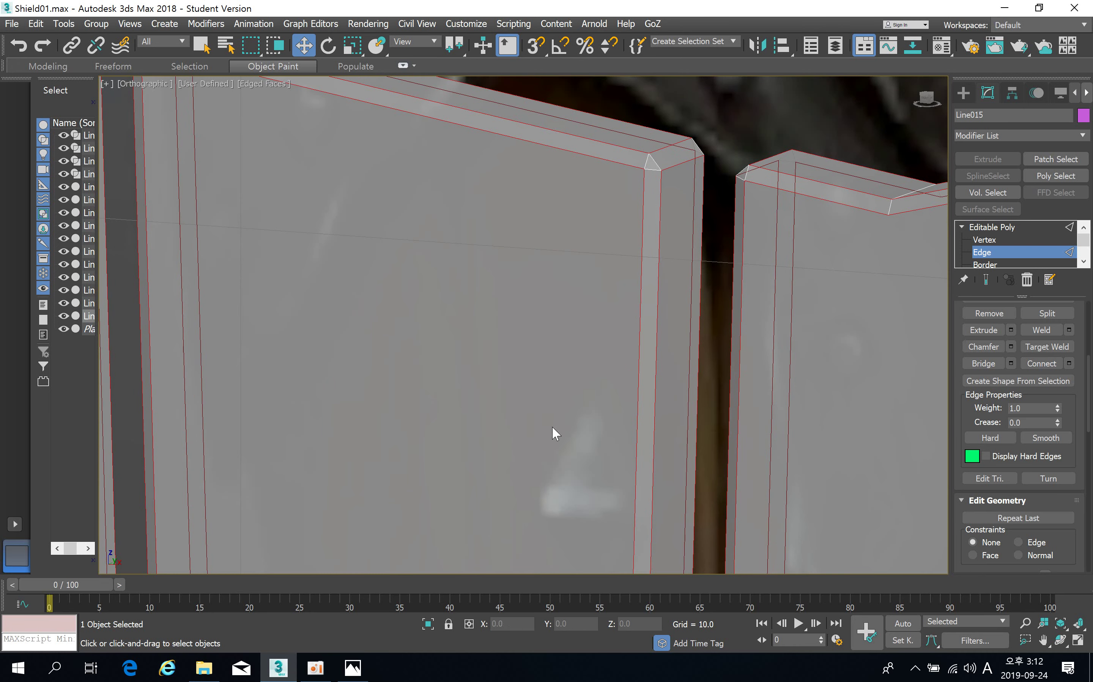
In the front view, move the plank element right of the centre plank inward until only a thin gap remains.
click(1000, 229)
scroll(738, 292, down, 3)
key(f)
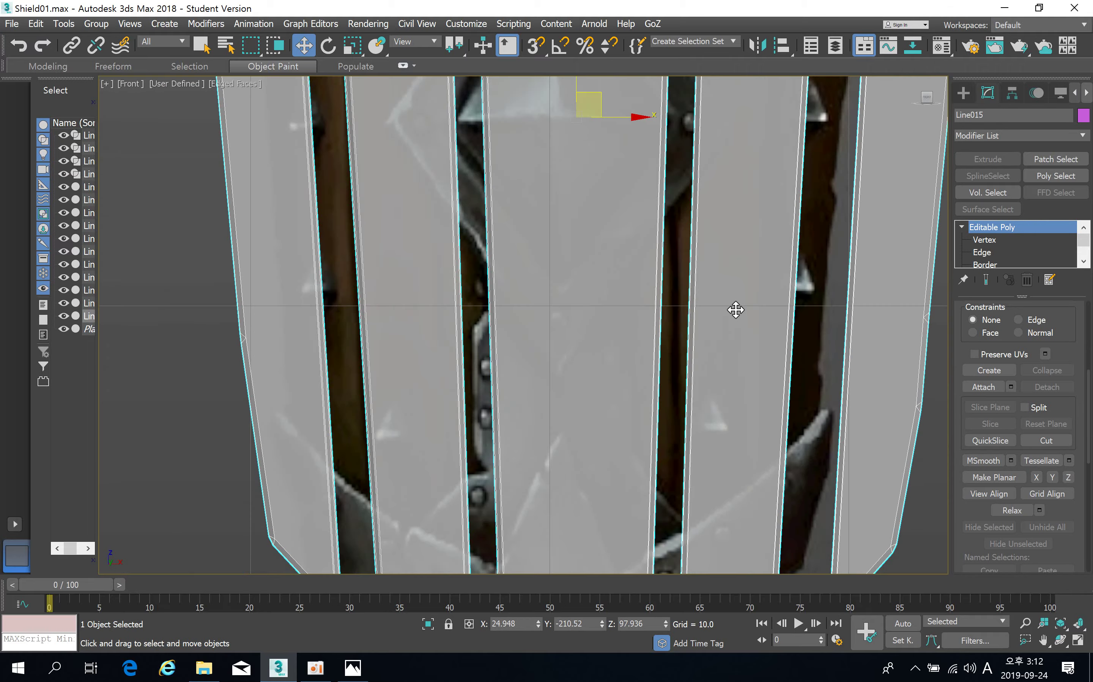
scroll(736, 310, down, 5)
middle_drag(736, 311, 612, 365)
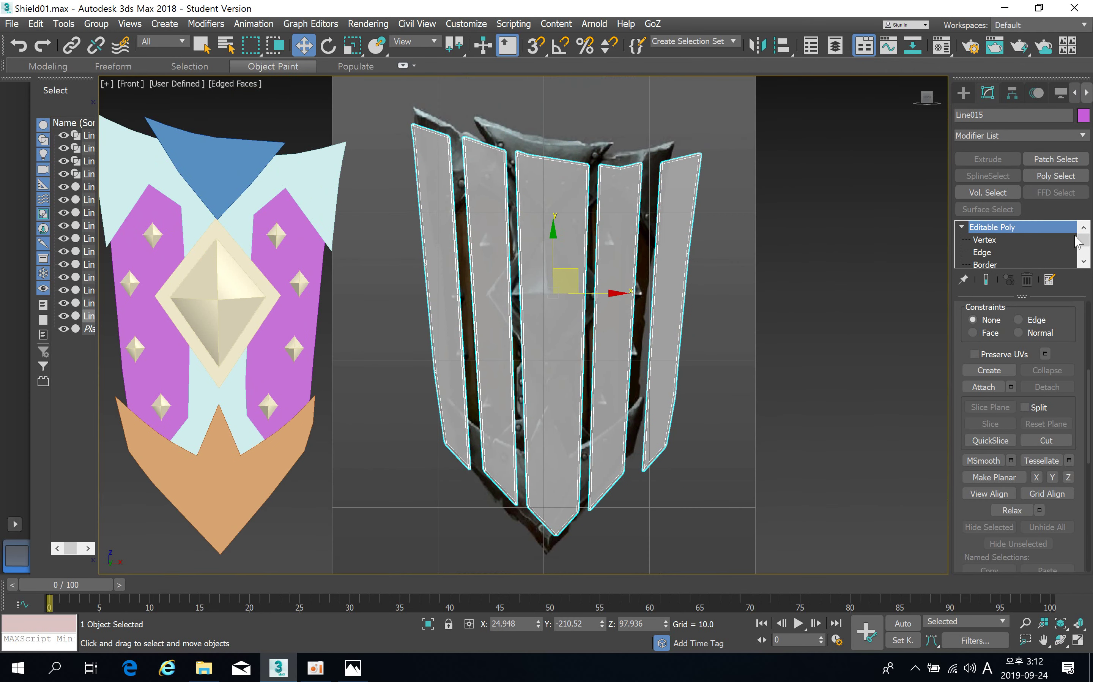
drag(1082, 242, 1083, 247)
click(992, 264)
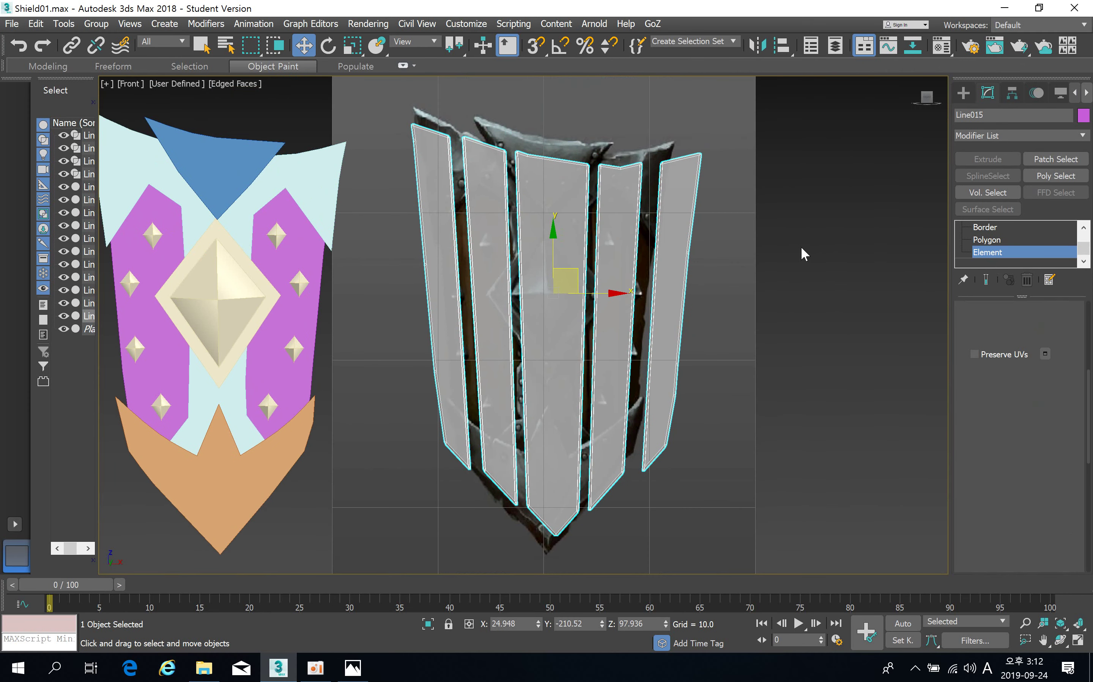
click(619, 201)
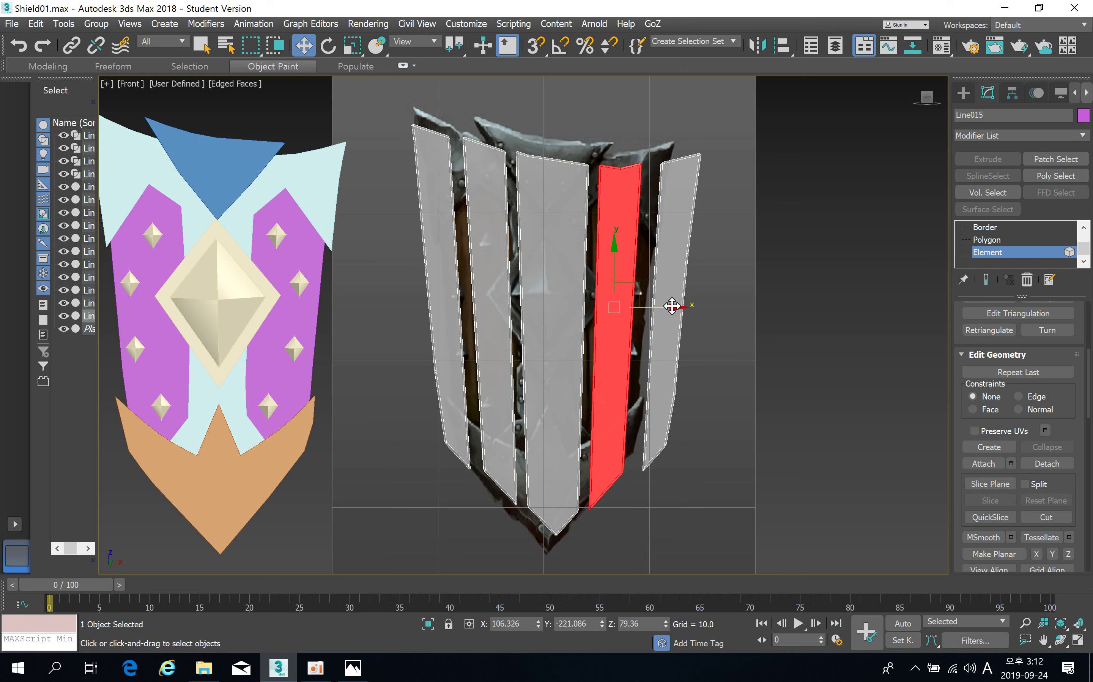
drag(670, 305, 665, 307)
drag(662, 308, 663, 307)
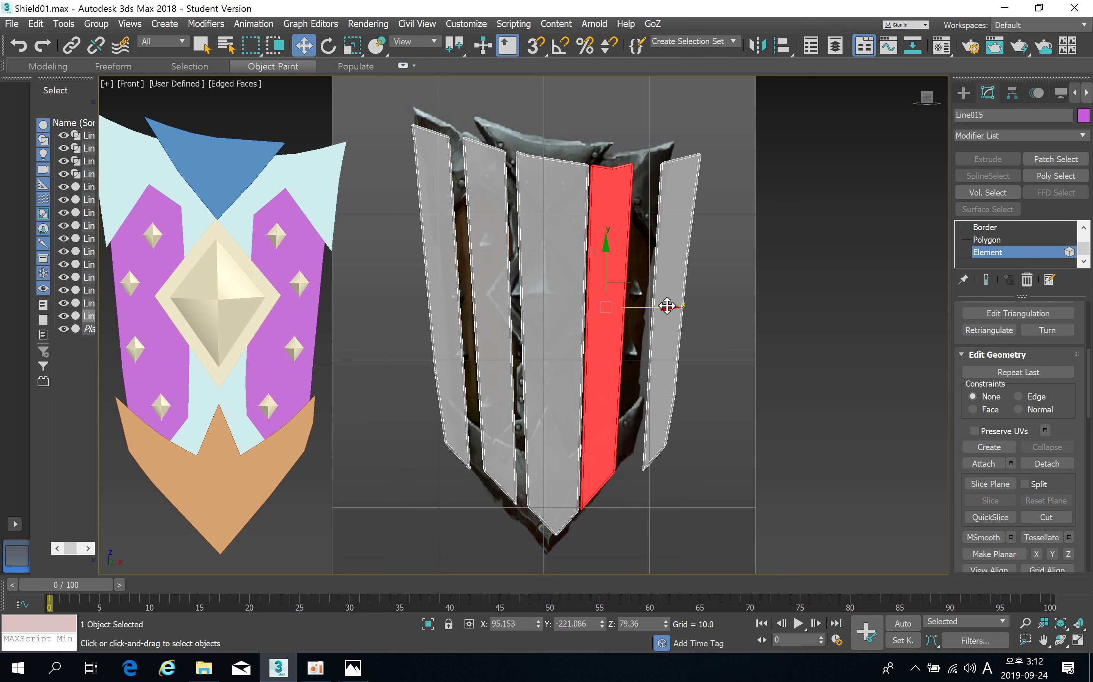
Move the rightmost plank and the two planks left of the centre inward to close up the gaps.
drag(684, 244, 659, 247)
drag(493, 233, 500, 237)
drag(446, 206, 464, 209)
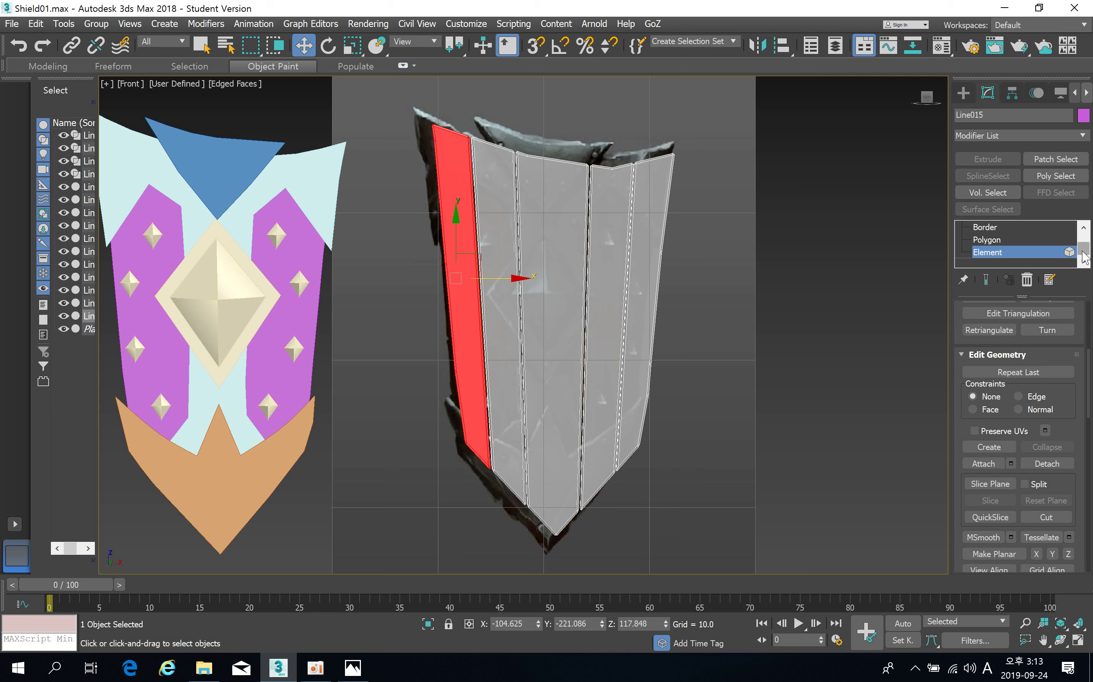
Return to object level and turn off the see-through display of the planks.
scroll(1061, 230, up, 1)
click(1061, 230)
click(871, 237)
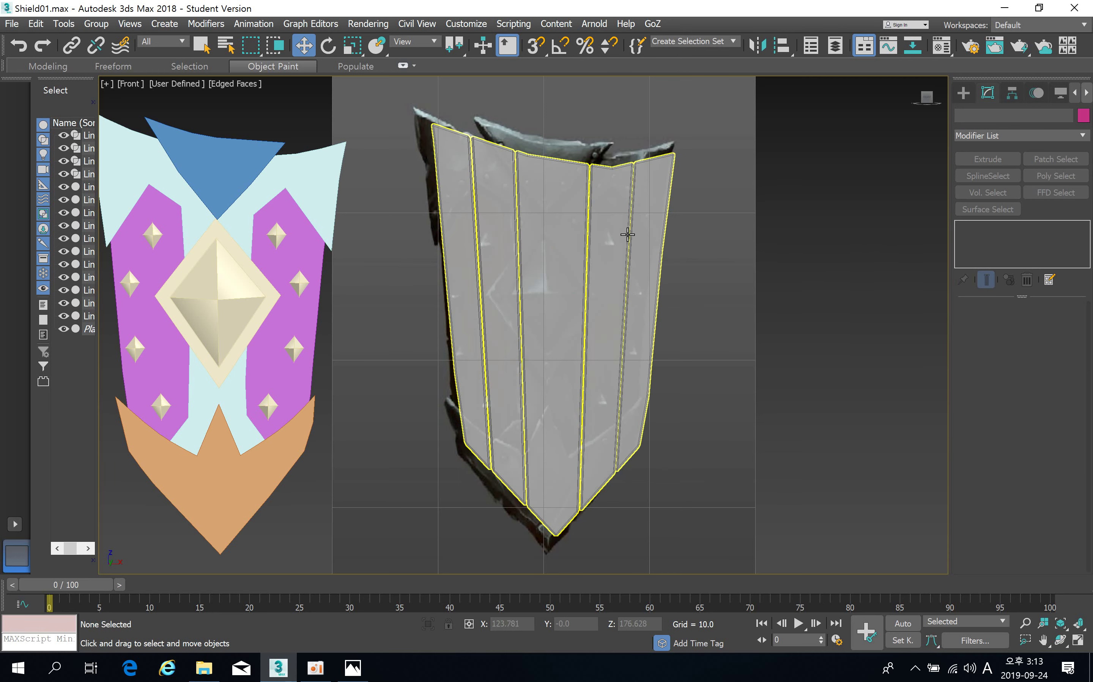
click(614, 232)
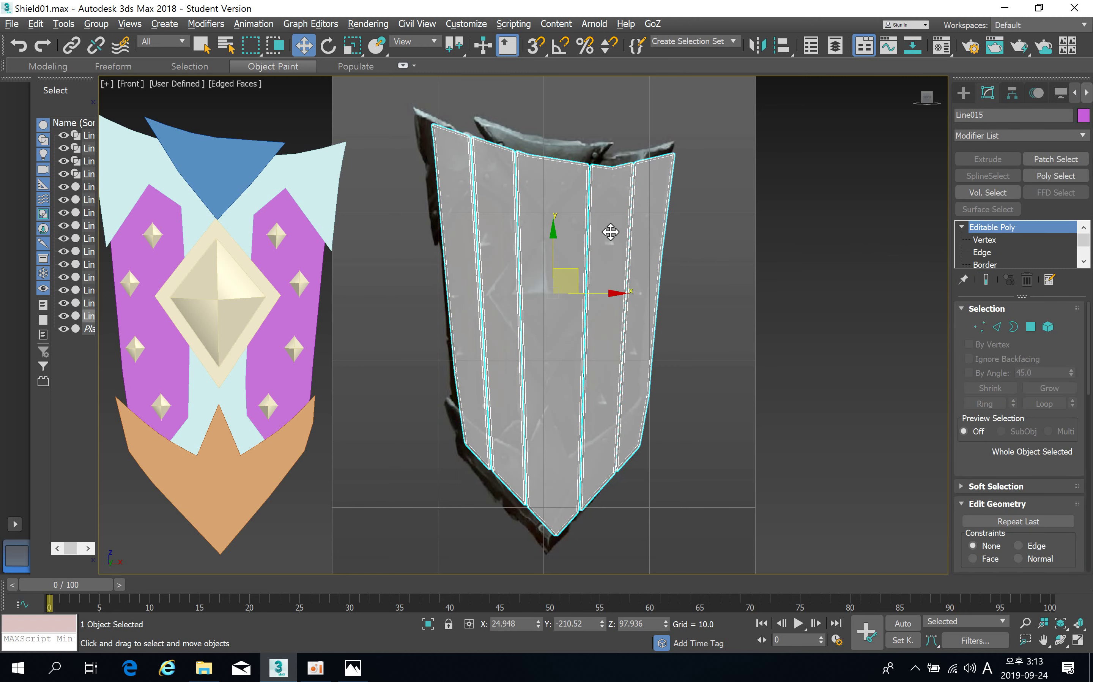
key(alt+x)
middle_drag(616, 325, 661, 301)
click(834, 250)
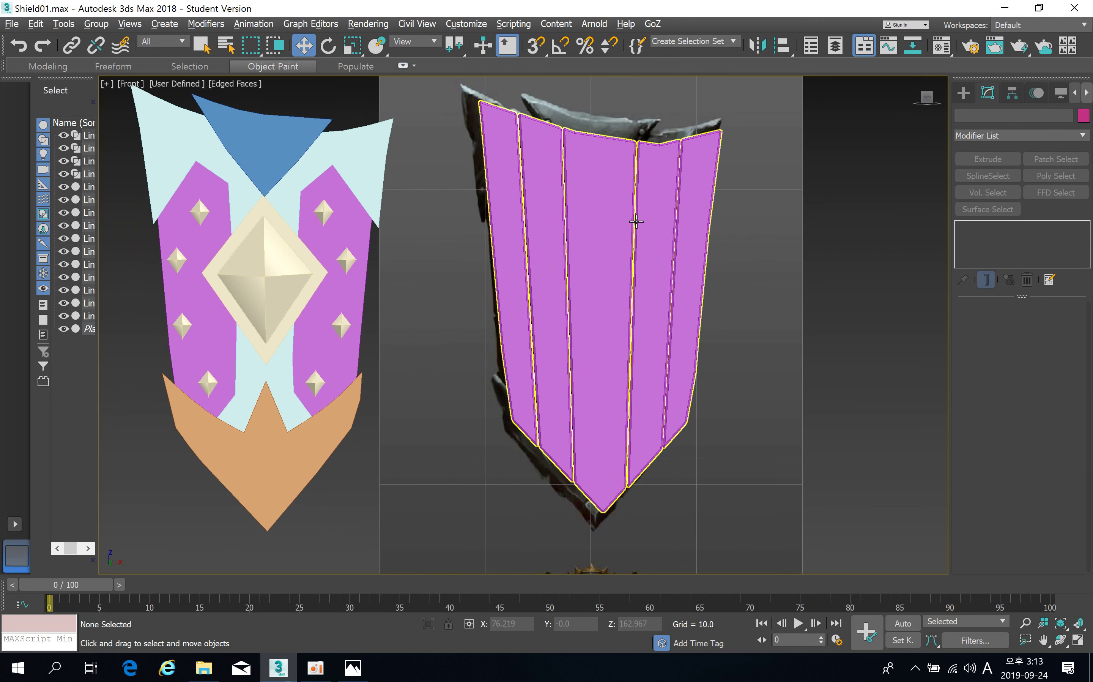
Move the plank object sideways off the reference image onto the shield model, aligned with its old base panel.
click(586, 242)
drag(648, 269, 314, 254)
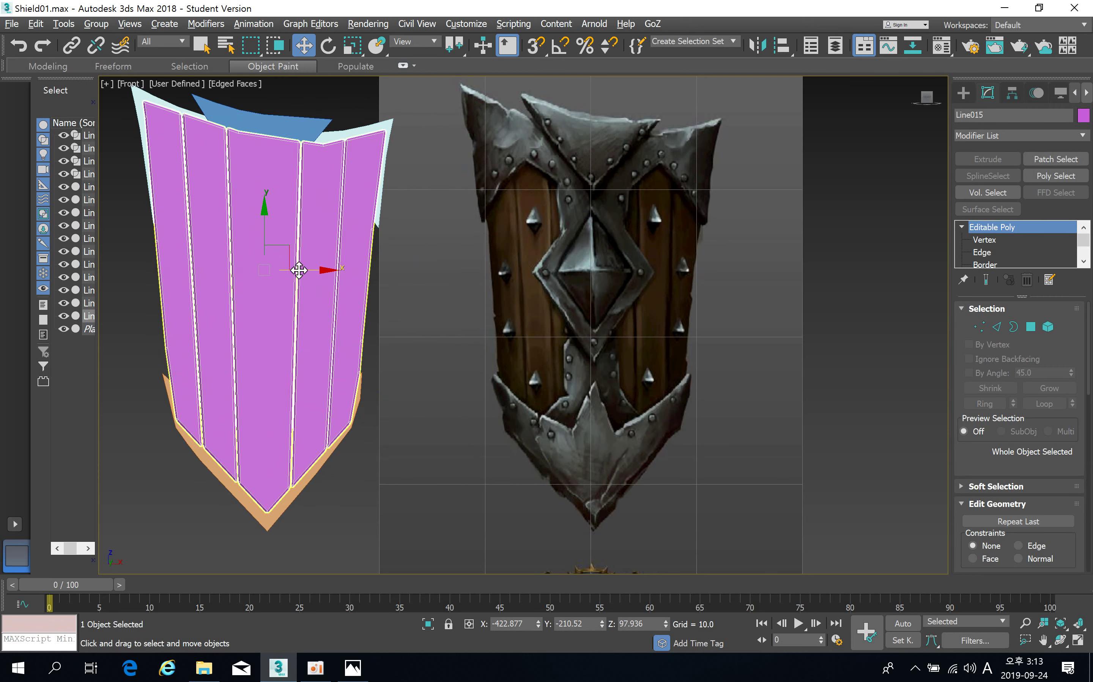
alt+middle_drag(298, 270, 367, 290)
middle_drag(275, 283, 538, 304)
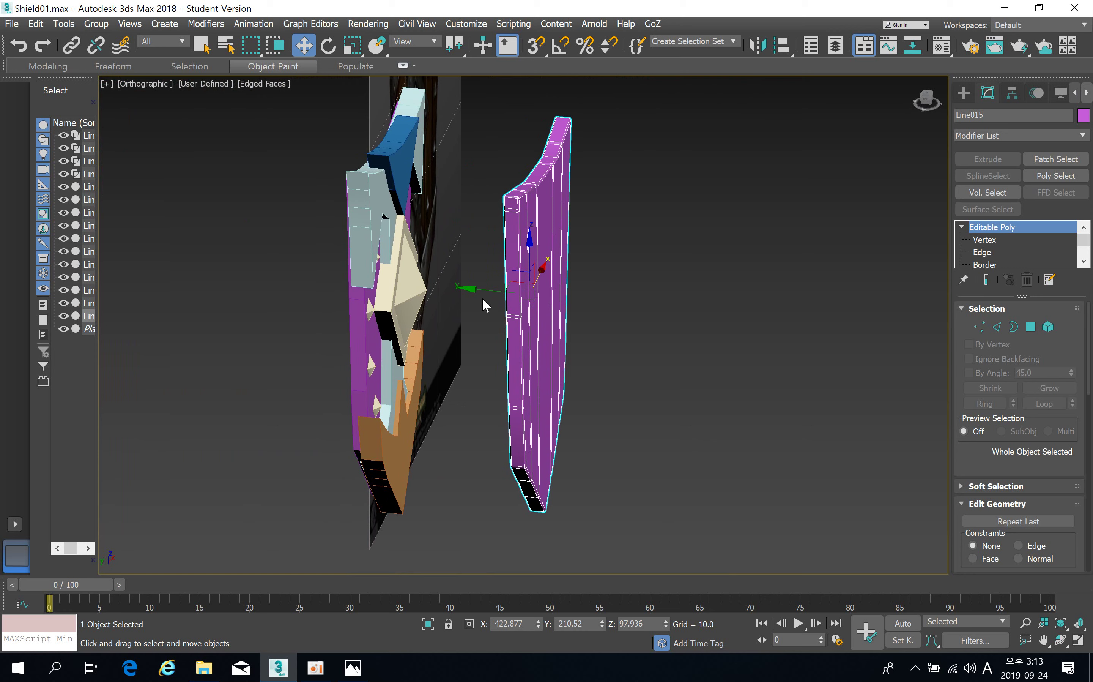
Hide the old one-piece purple base panel of the shield.
click(359, 347)
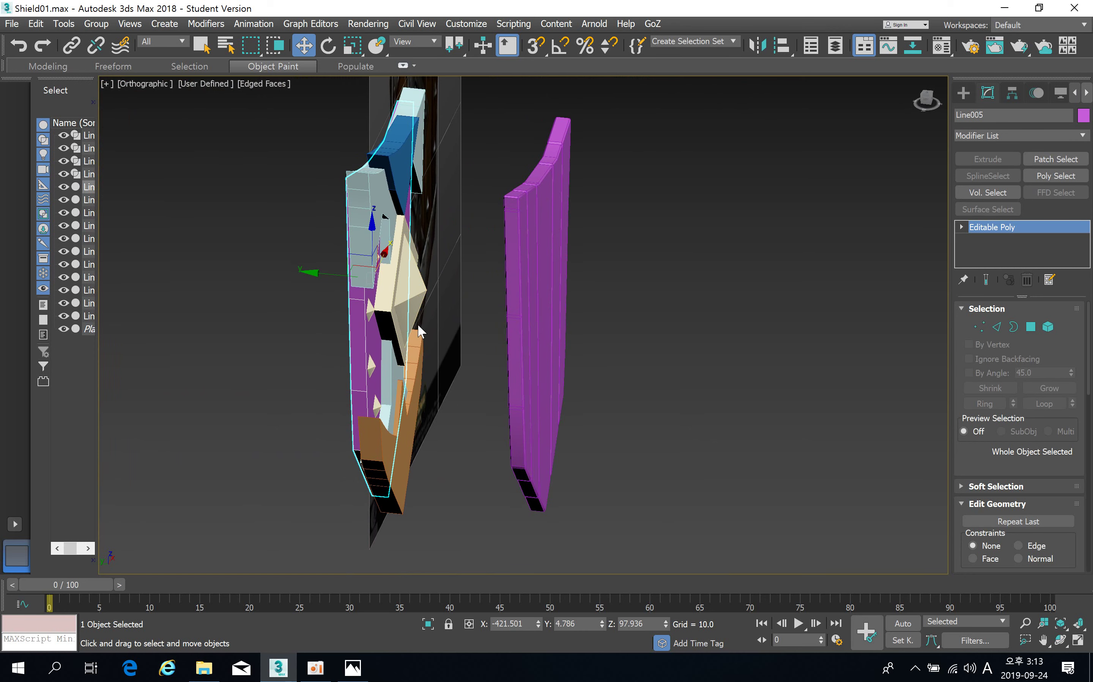
right_click(358, 339)
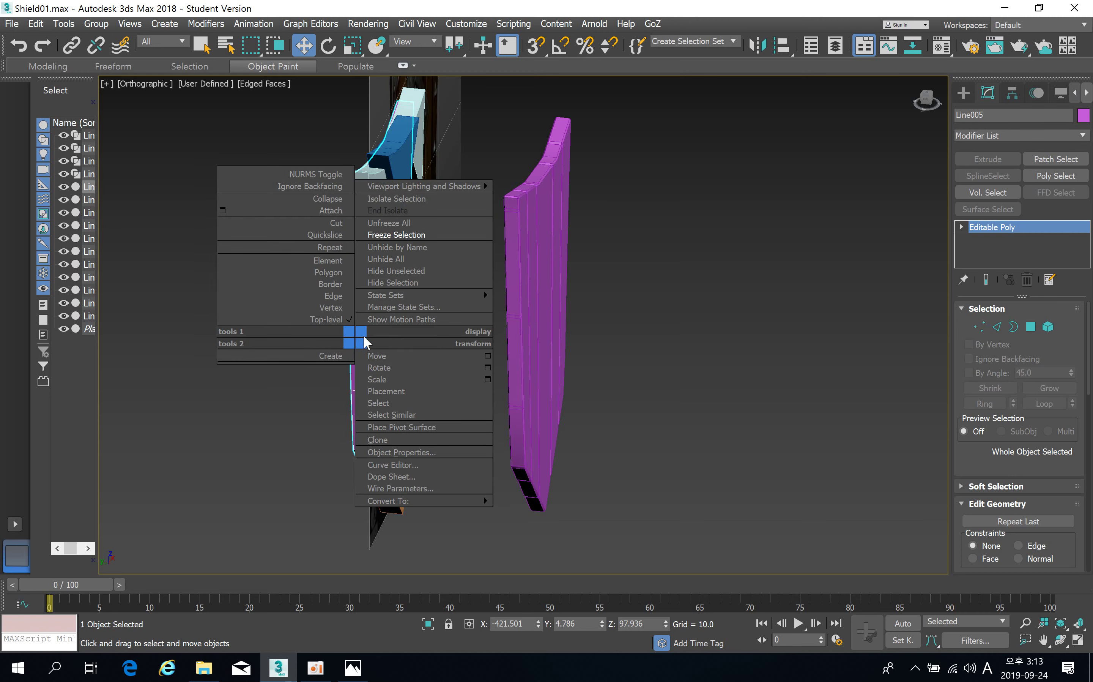
click(395, 283)
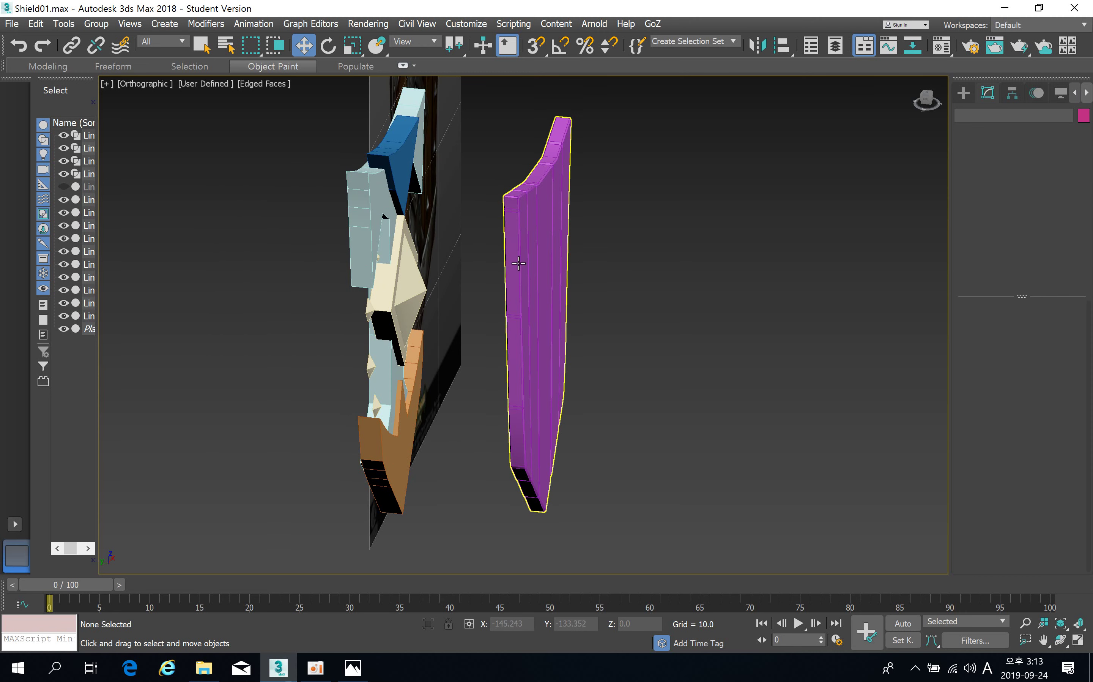
Move the plank object along the depth axis into the shield, directly behind the metal trim.
click(563, 314)
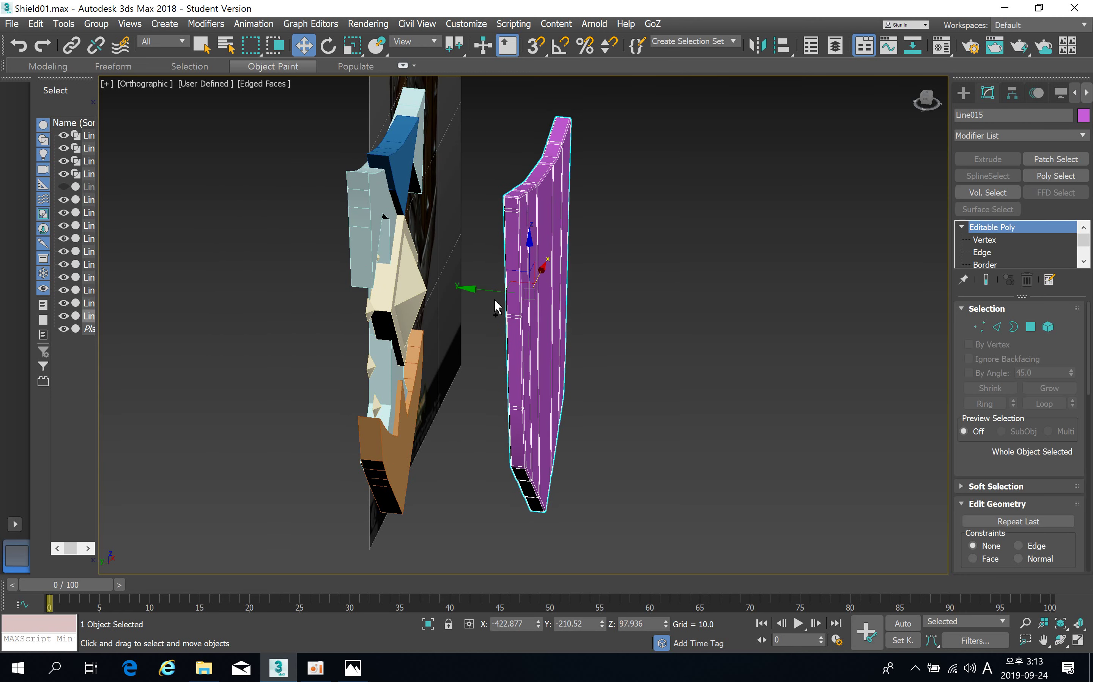
drag(483, 290, 333, 300)
alt+middle_drag(333, 329, 359, 339)
drag(333, 291, 324, 293)
alt+middle_drag(324, 293, 496, 412)
Nudge an outermost plank element slightly toward its neighbour while viewing the shield's back in perspective, then leave element level.
click(552, 353)
key(p)
alt+middle_drag(434, 439, 486, 239)
click(484, 236)
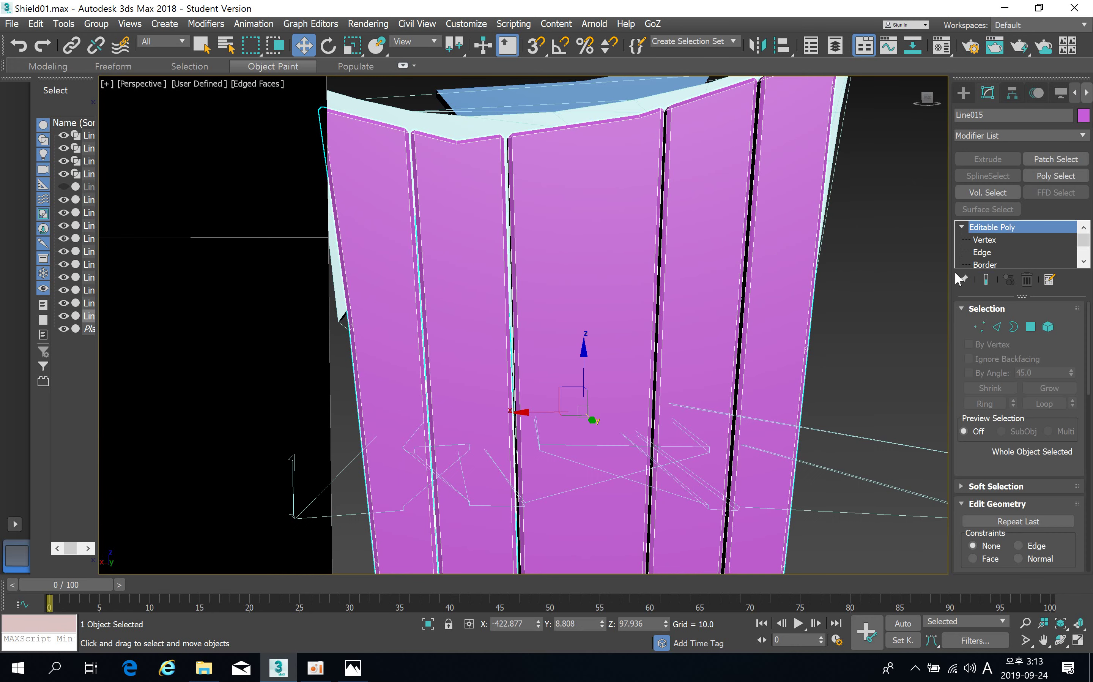
key(5)
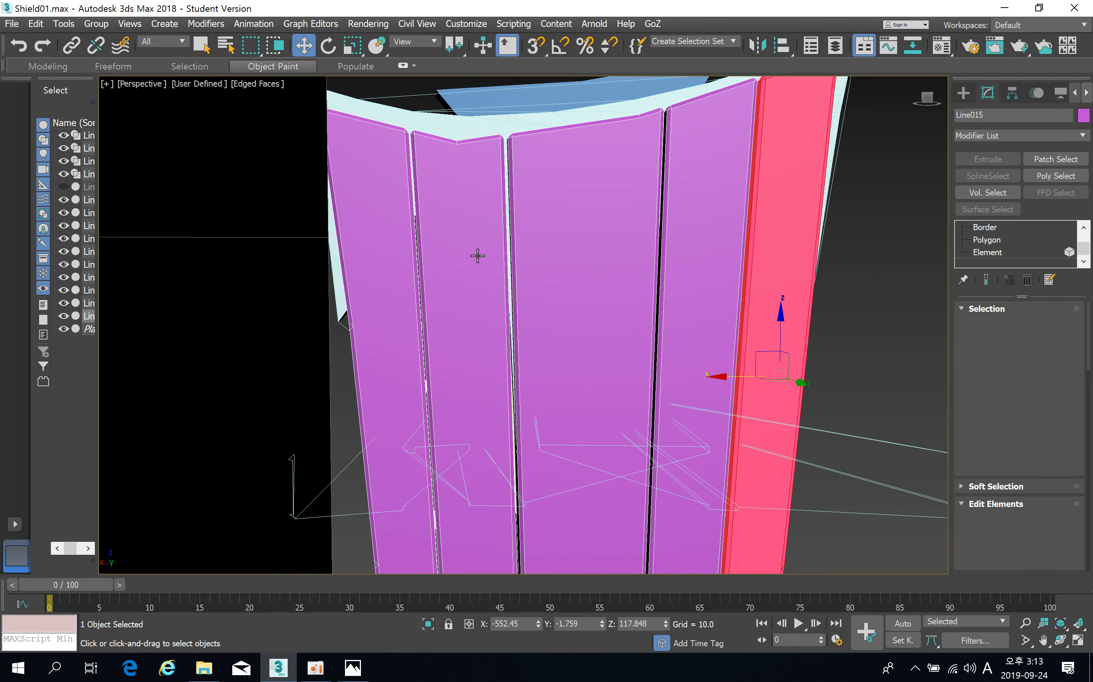
click(476, 254)
alt+middle_drag(476, 254, 497, 376)
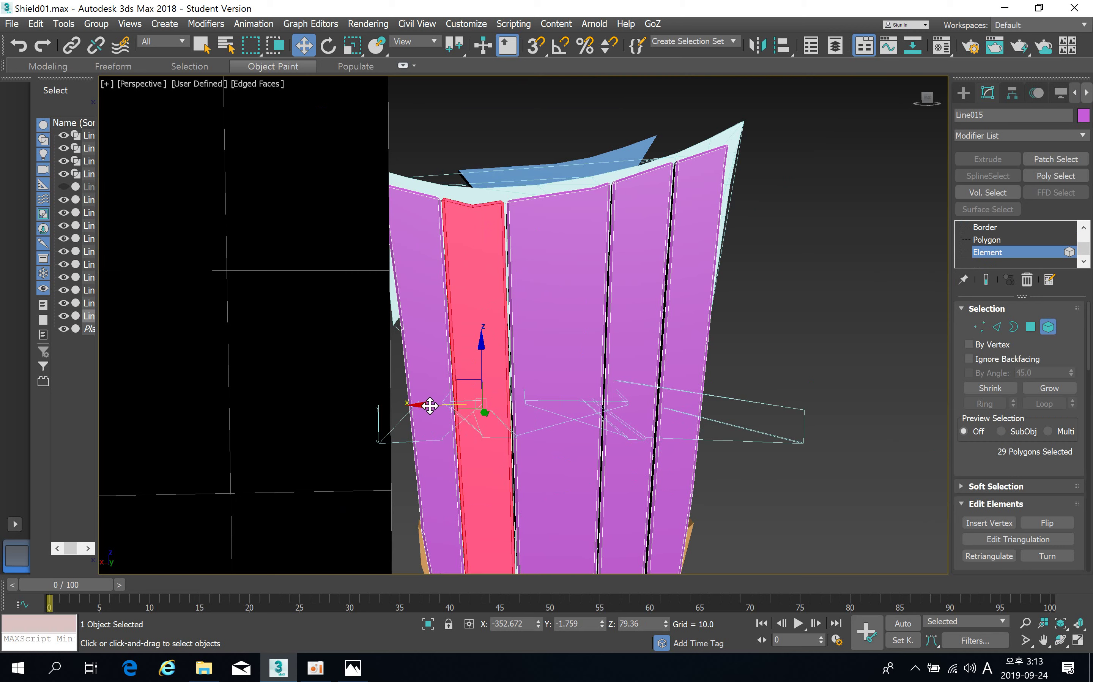
click(419, 336)
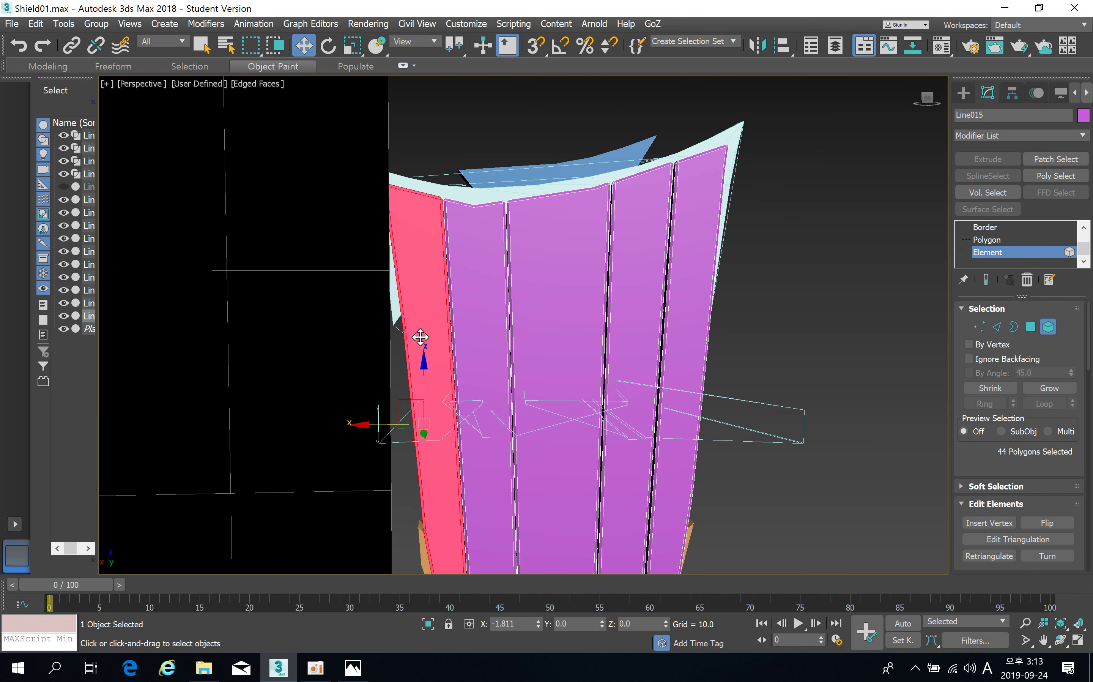
drag(421, 337, 419, 337)
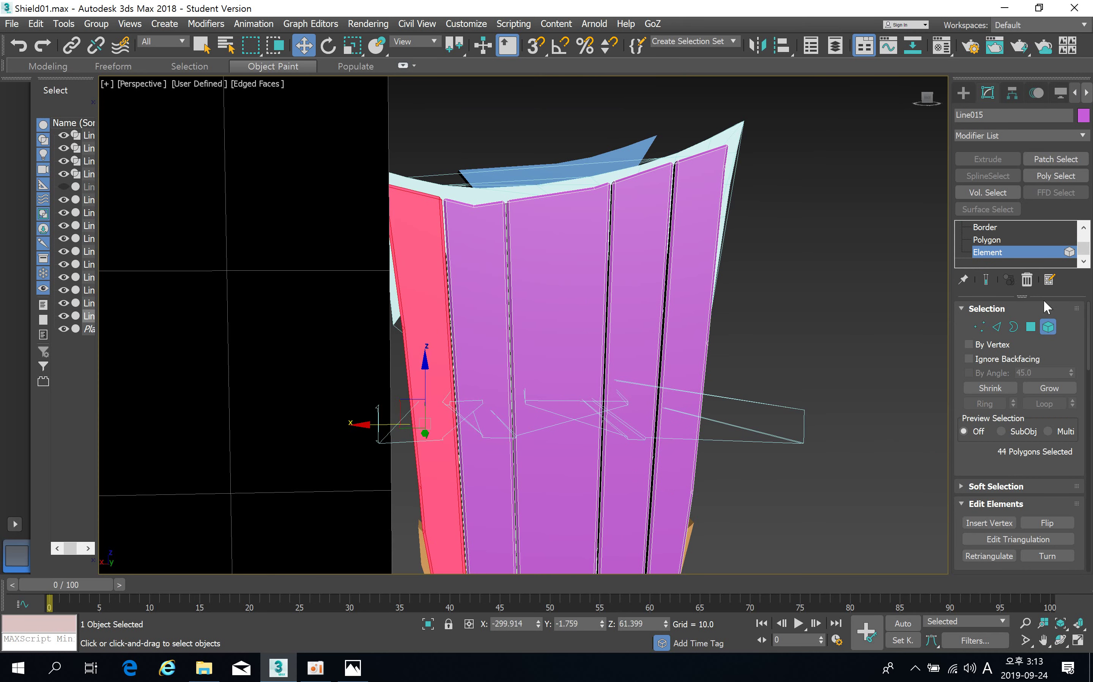
click(771, 317)
key(5)
Examine the assembled shield from the front and compare its planks and trim with the reference image.
scroll(733, 276, down, 10)
alt+middle_drag(733, 276, 602, 310)
scroll(544, 307, up, 5)
scroll(527, 309, down, 5)
alt+middle_drag(527, 308, 500, 303)
scroll(492, 305, up, 8)
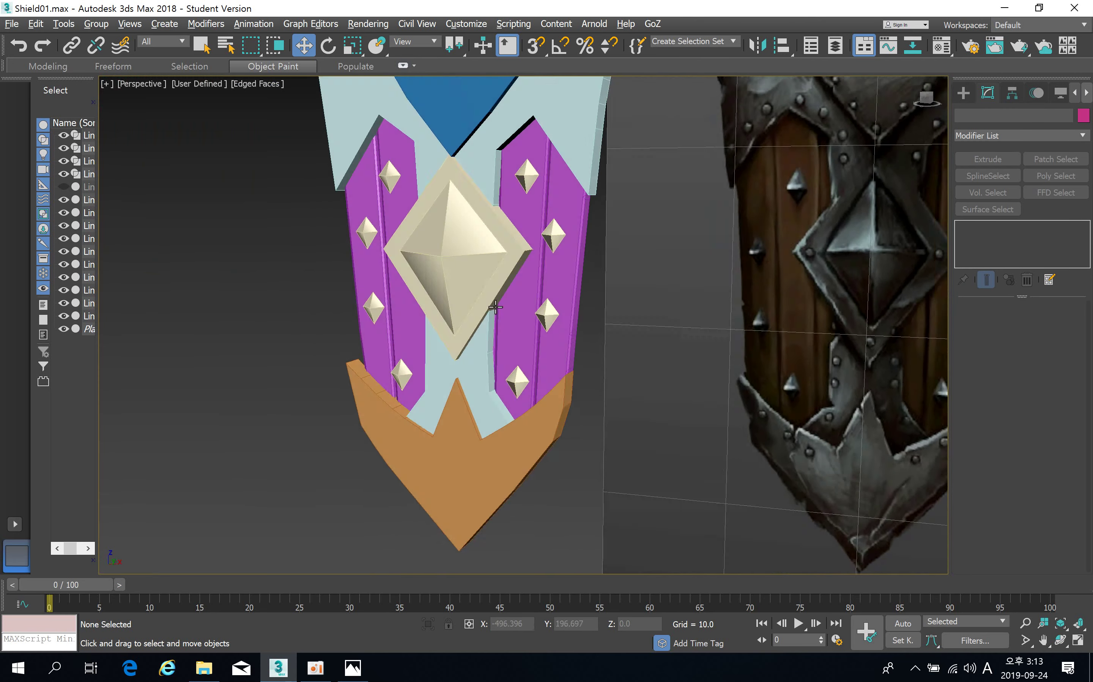
scroll(495, 306, down, 10)
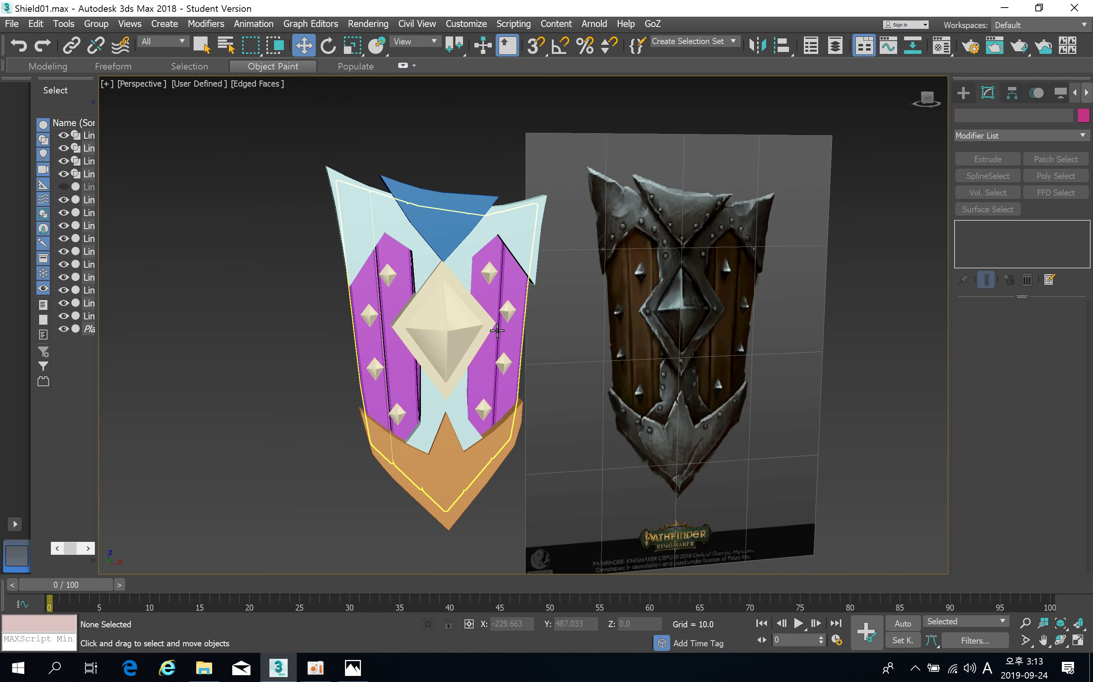
middle_drag(498, 333, 477, 304)
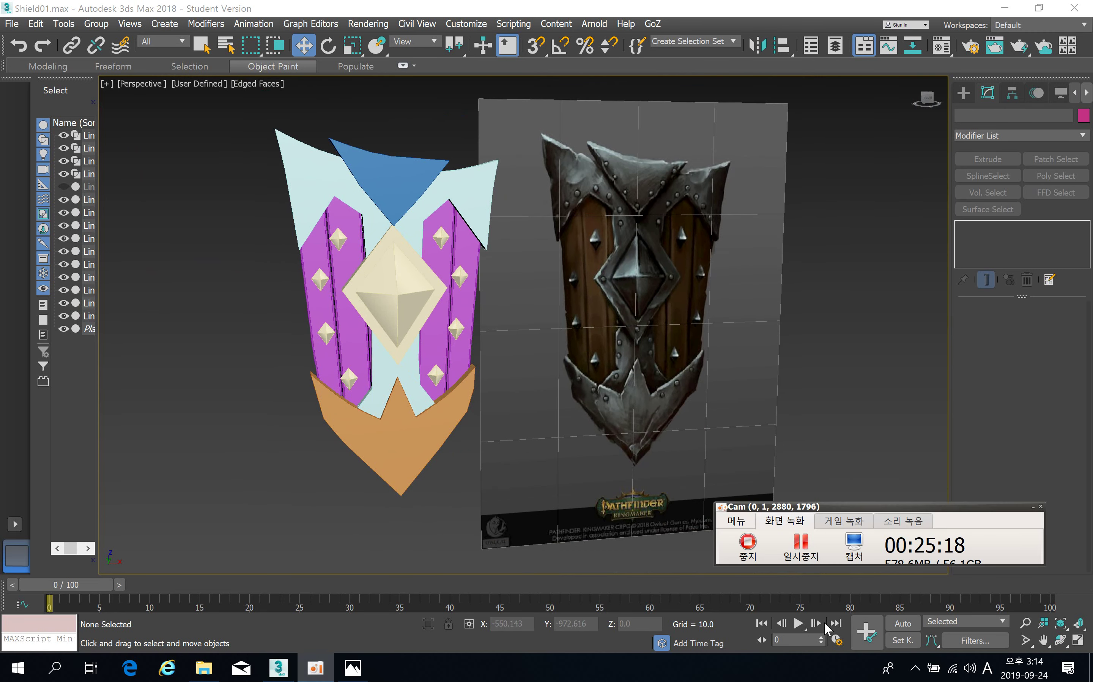
click(790, 543)
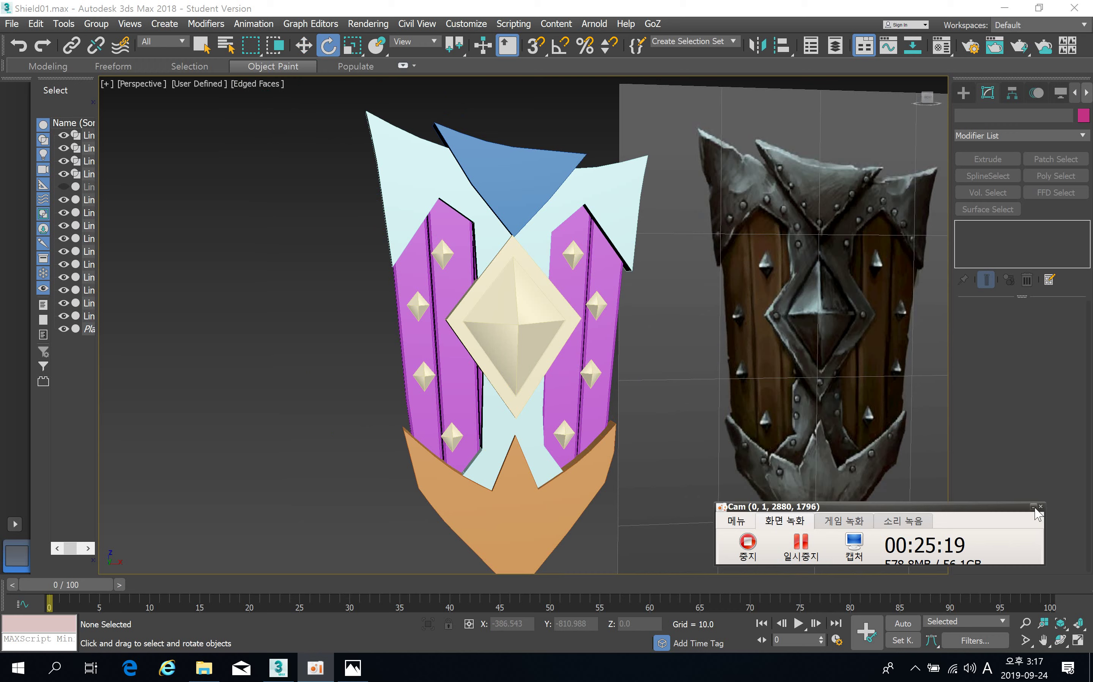
click(1033, 506)
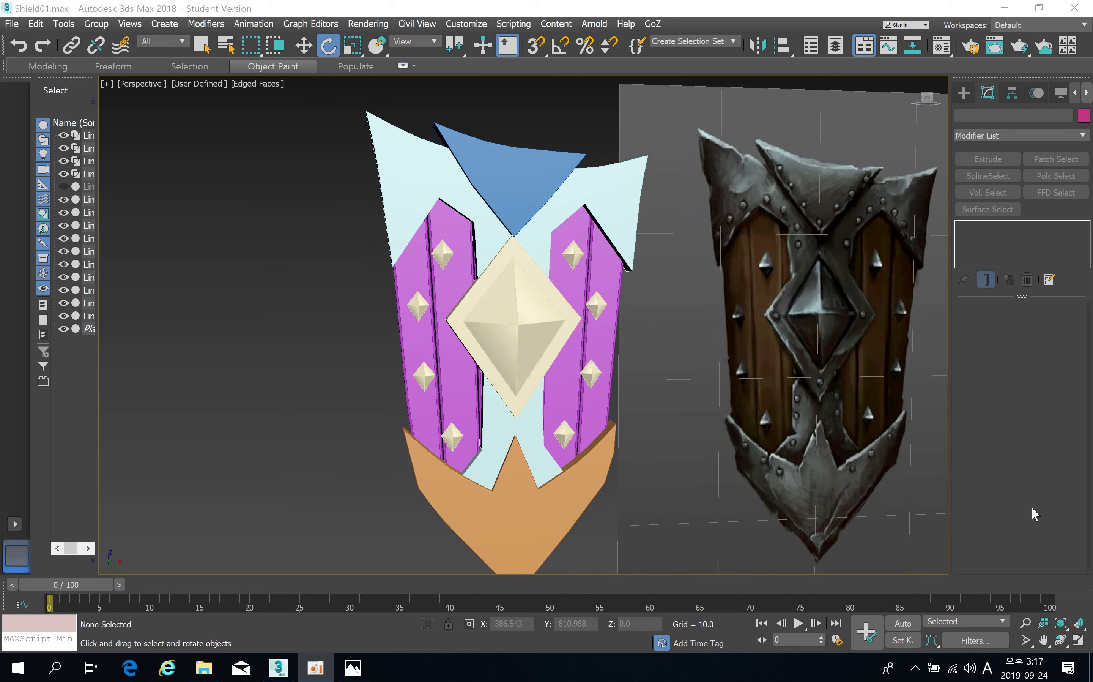
scroll(520, 268, up, 2)
scroll(520, 271, down, 5)
scroll(521, 269, up, 3)
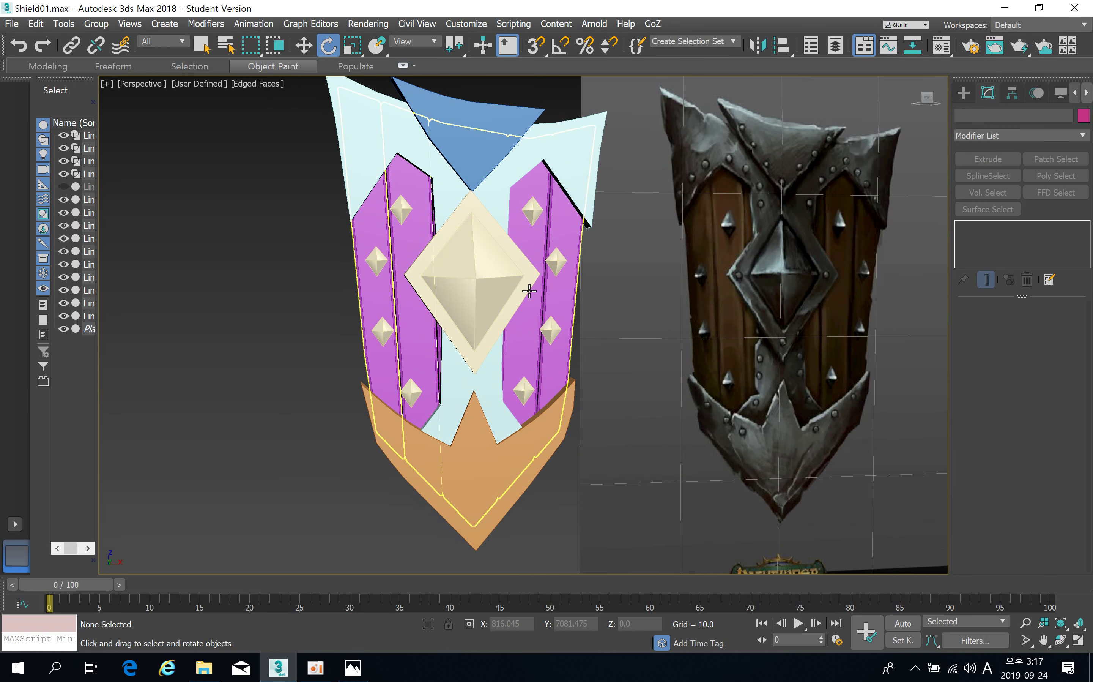
scroll(486, 329, down, 1)
scroll(427, 325, up, 3)
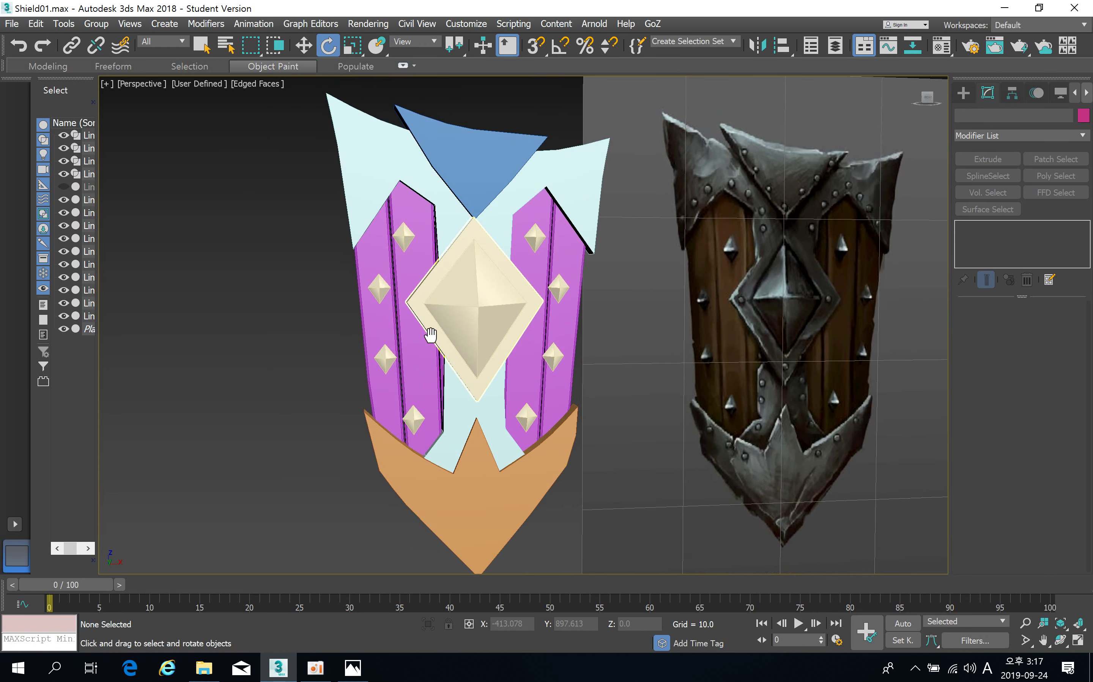
scroll(385, 452, down, 4)
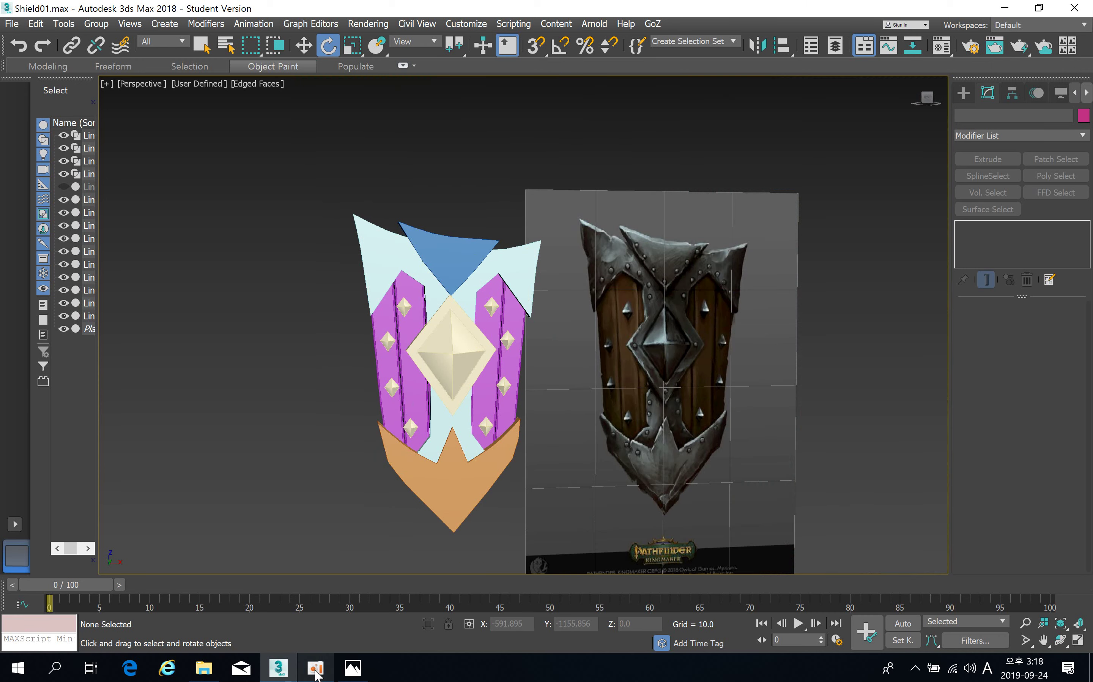
Switch to the Photos app, examine the back of the wooden shield in the reference sheet up close, and return to 3ds Max.
mouse_move(316, 673)
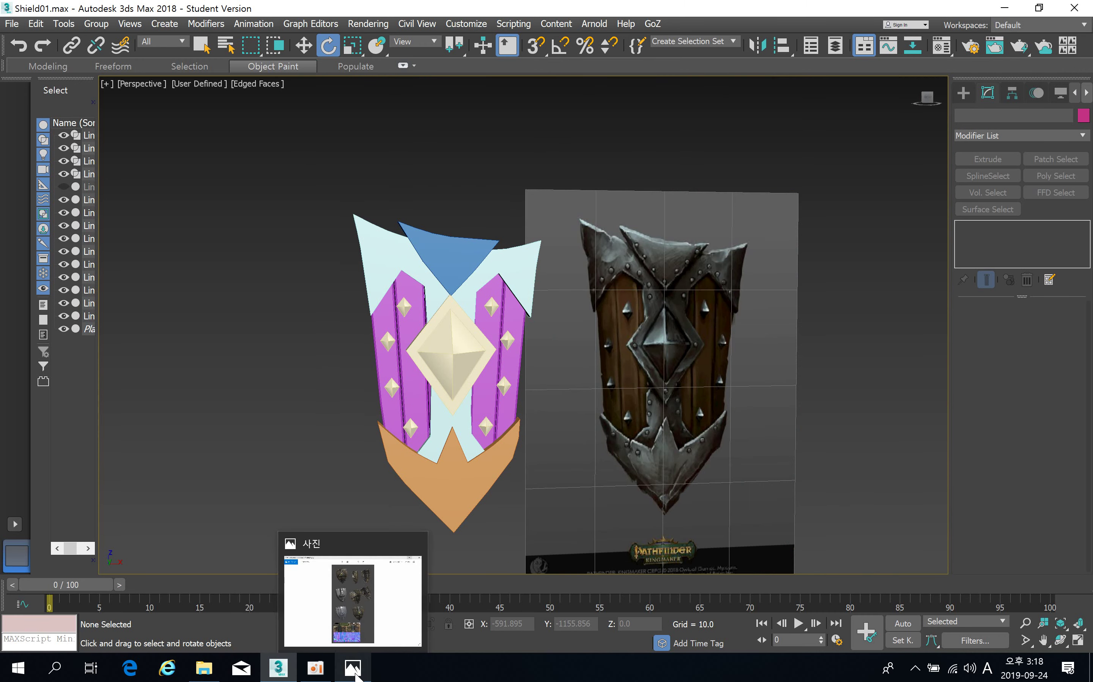
click(318, 675)
click(318, 675)
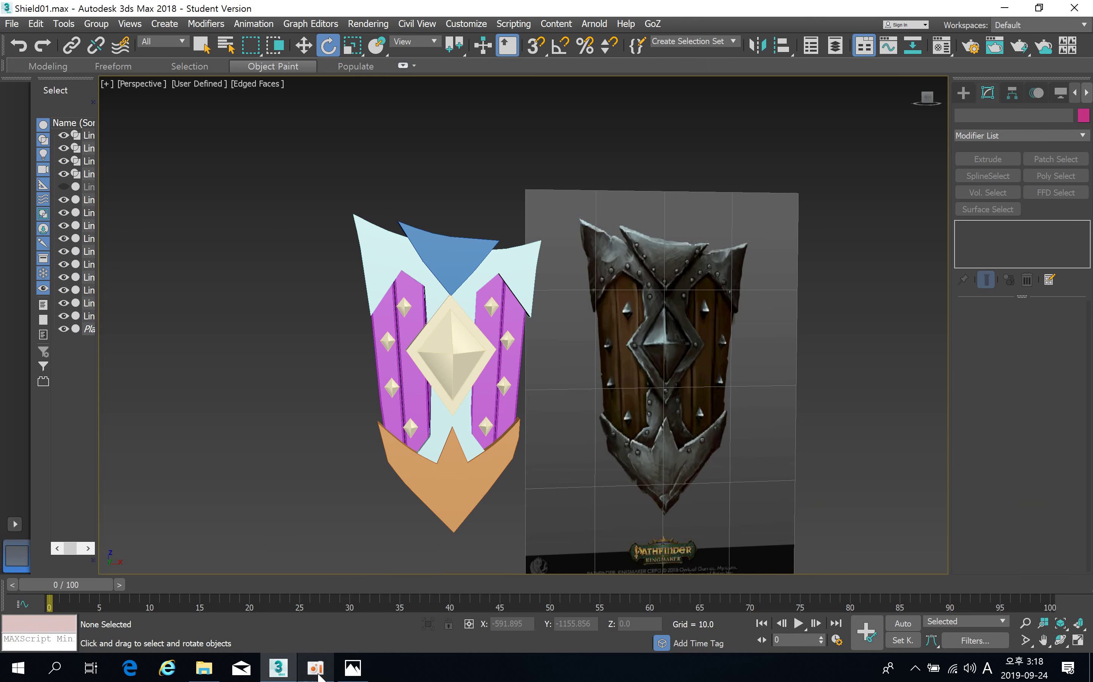
click(353, 672)
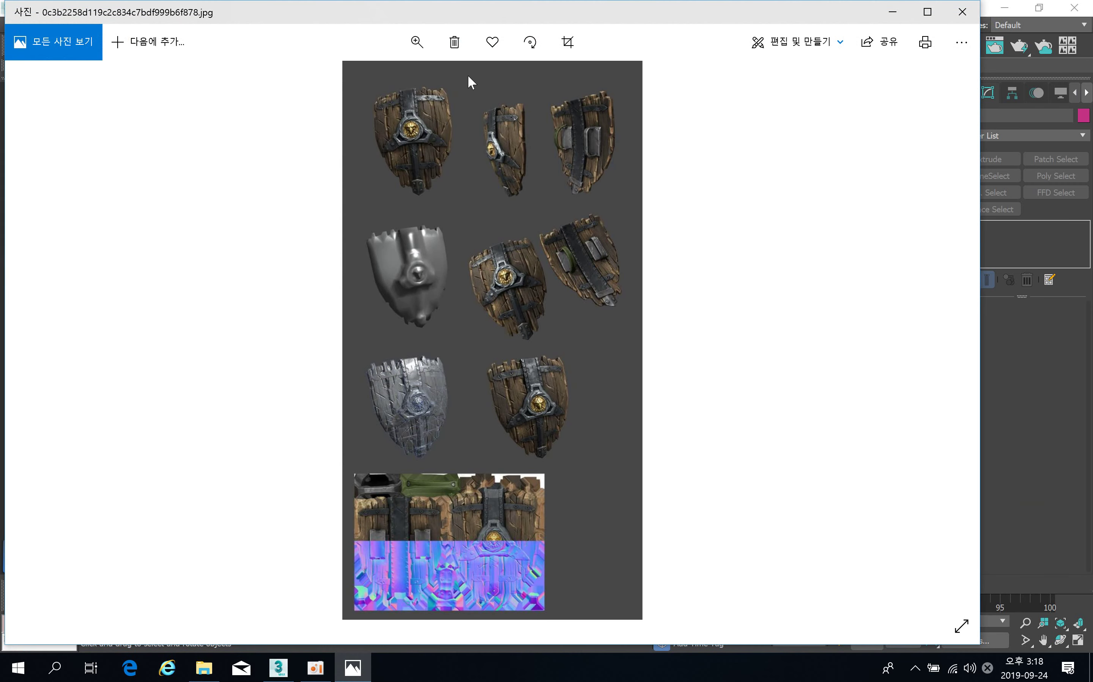
click(417, 42)
drag(354, 79, 495, 96)
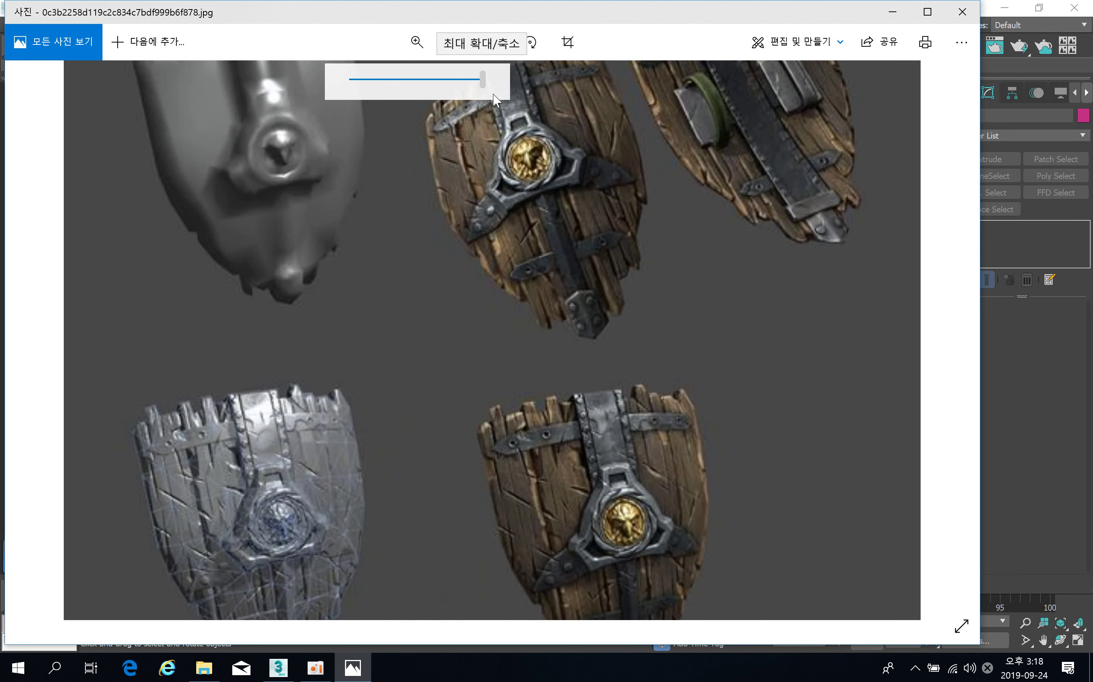
drag(740, 227, 671, 239)
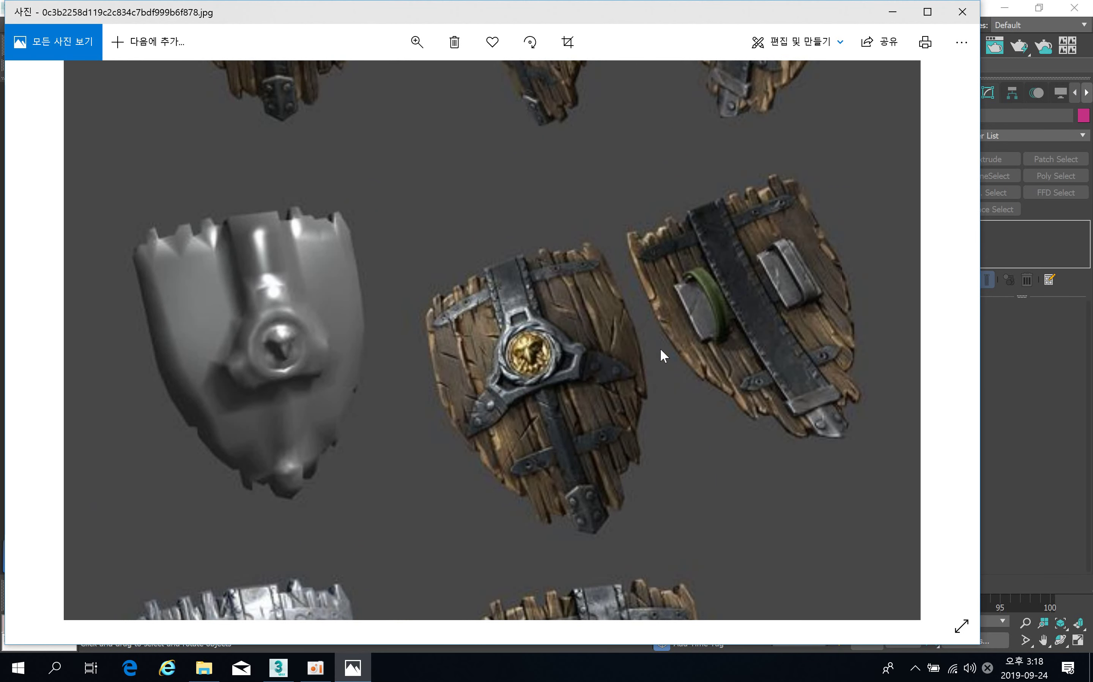
click(893, 12)
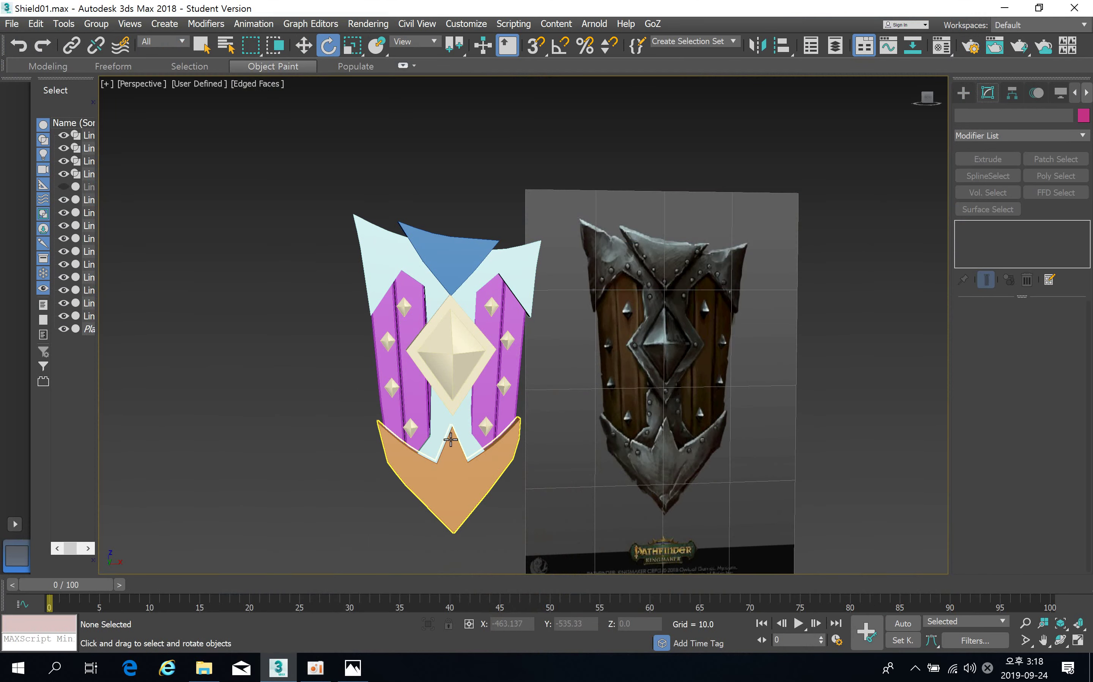
Create a box with AutoGrid on the back of the shield planks, about 156 long, 161 wide and 25 thick.
alt+middle_drag(463, 414, 568, 367)
scroll(568, 368, up, 2)
scroll(568, 367, down, 2)
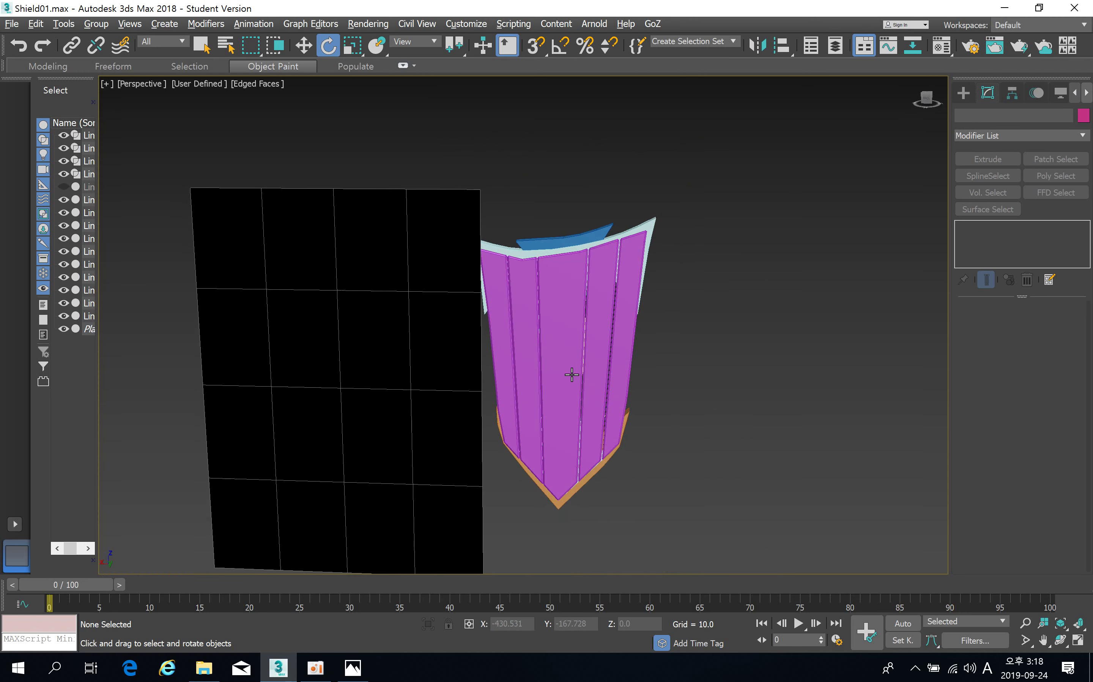
scroll(571, 371, up, 3)
click(961, 92)
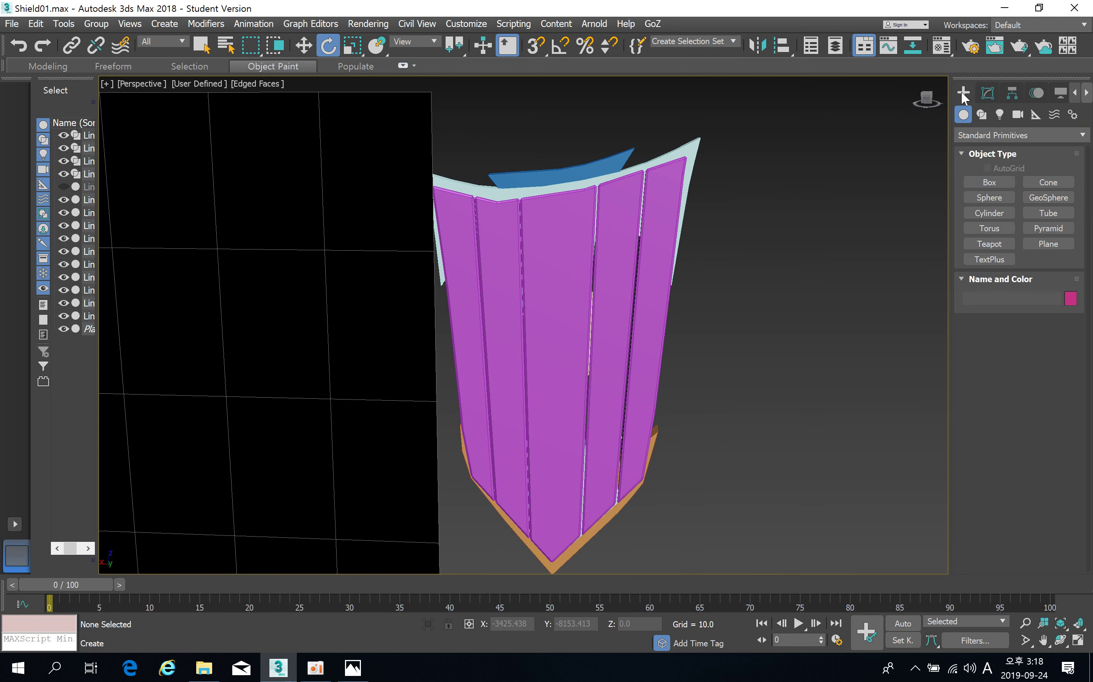
click(988, 183)
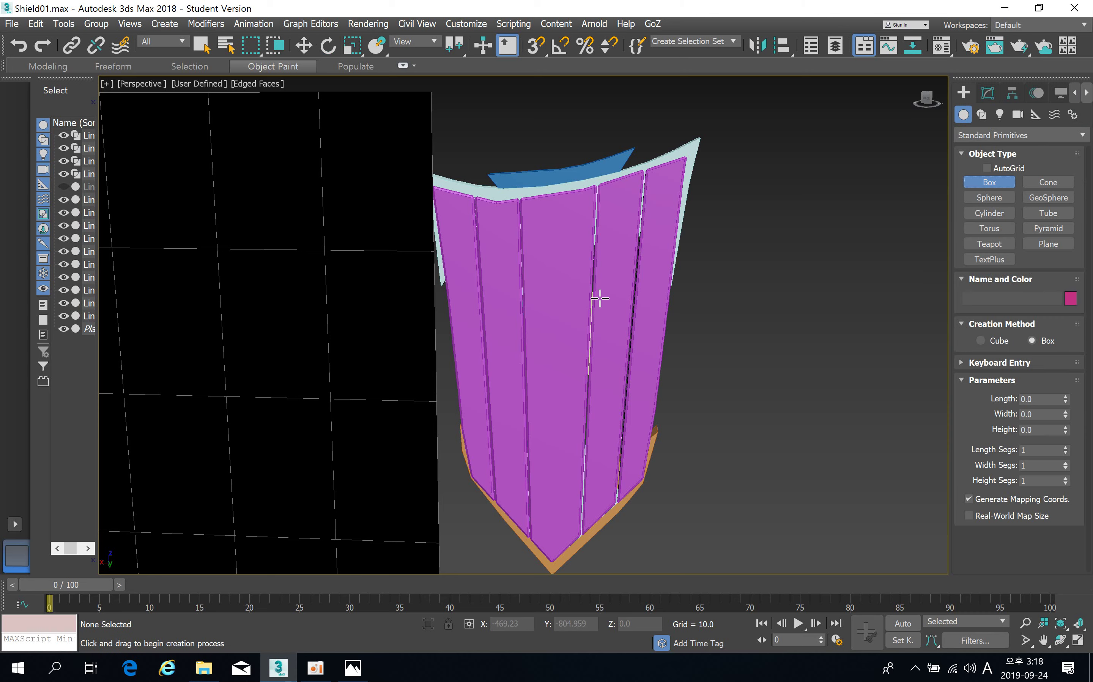
mouse_move(606, 319)
alt+middle_down()
mouse_move(615, 271)
mouse_move(595, 276)
mouse_move(615, 297)
alt+middle_up()
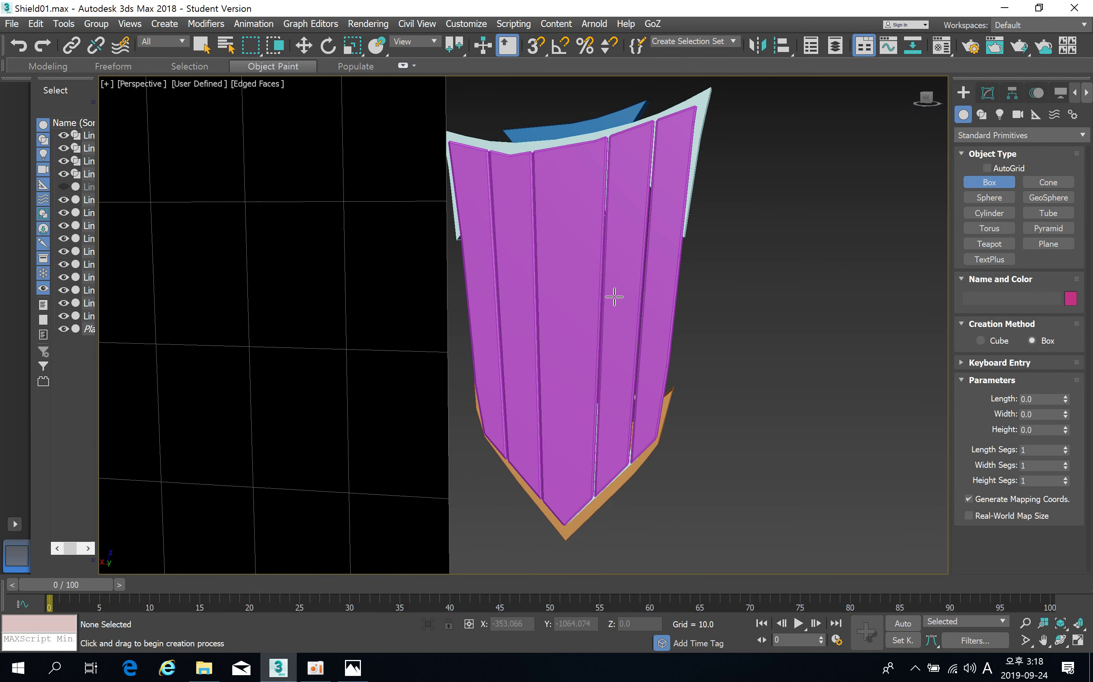
drag(709, 275, 811, 352)
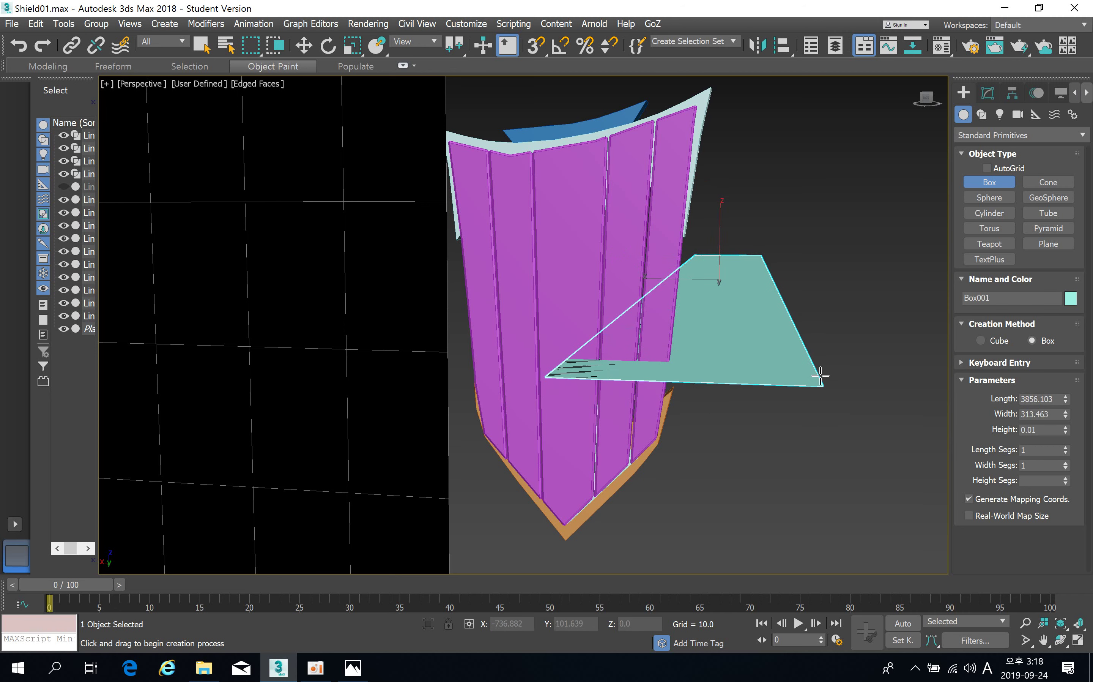
right_click(820, 376)
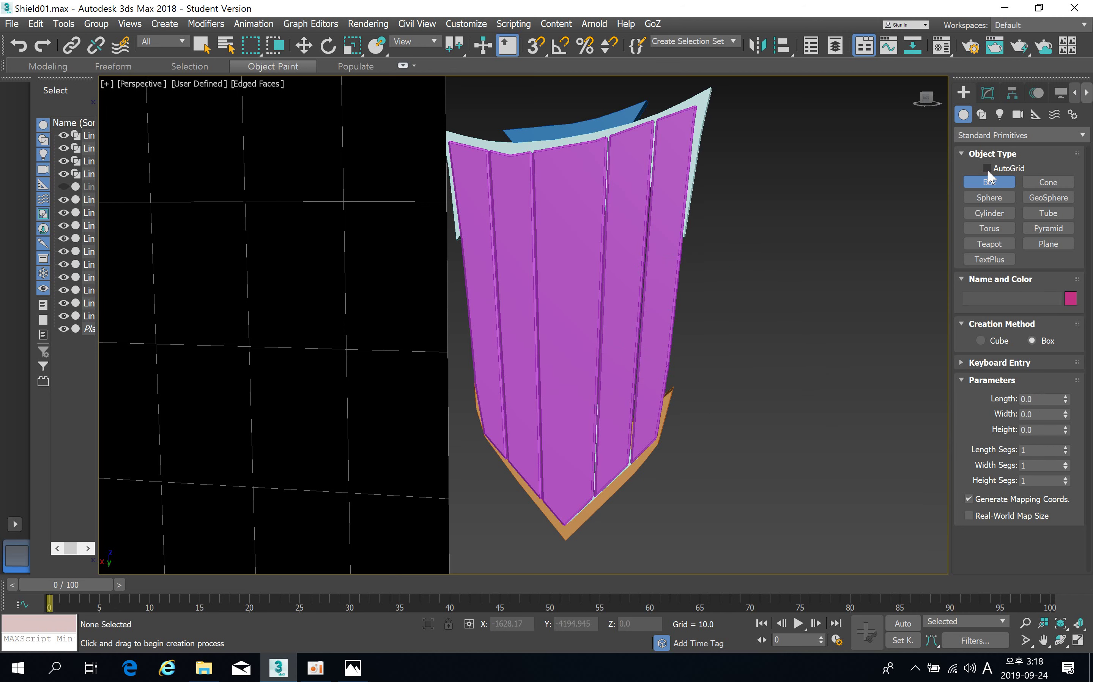
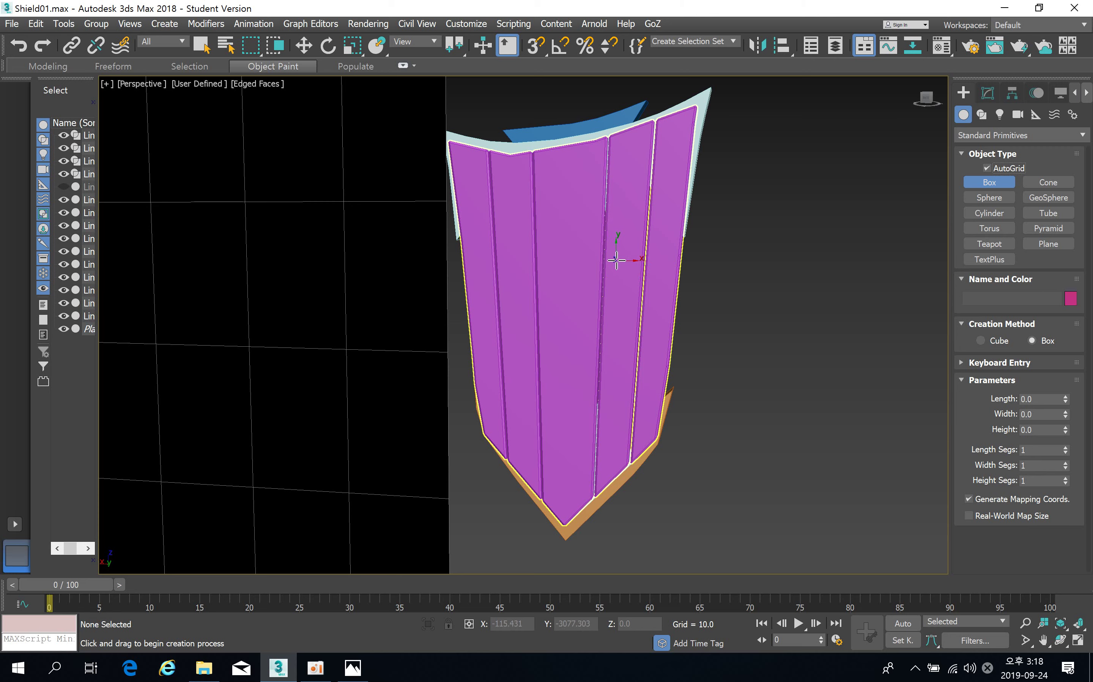
drag(617, 258, 745, 379)
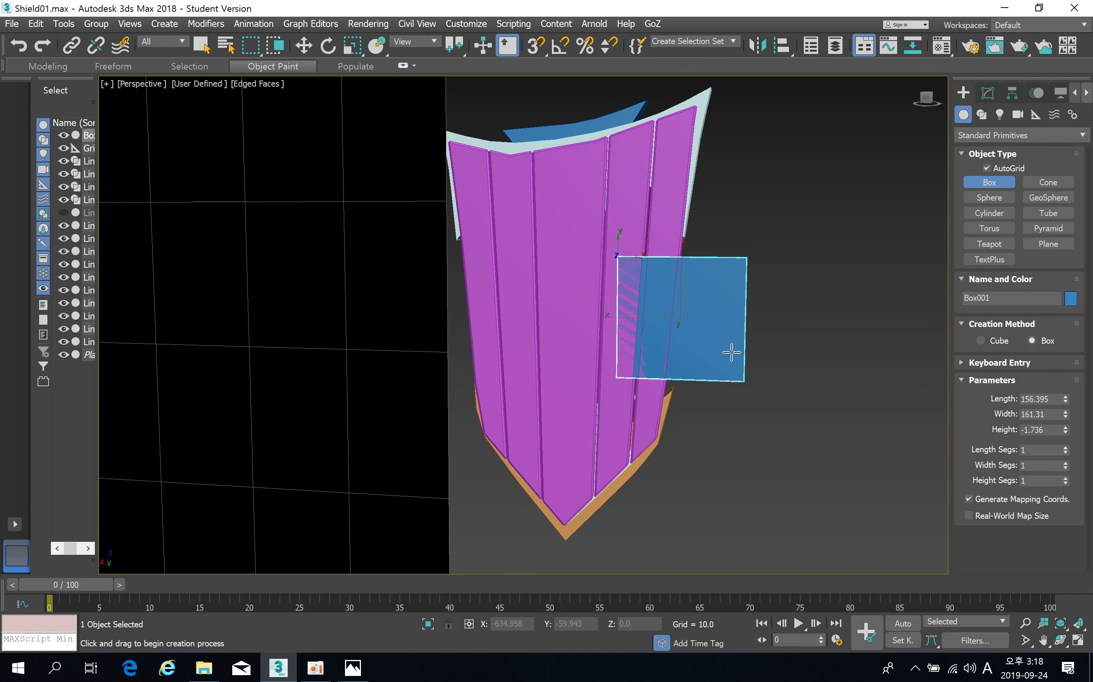
click(729, 307)
Move the box inward from the shield's side edge onto the back of the planks and raise it slightly.
alt+middle_drag(729, 307, 667, 325)
click(303, 45)
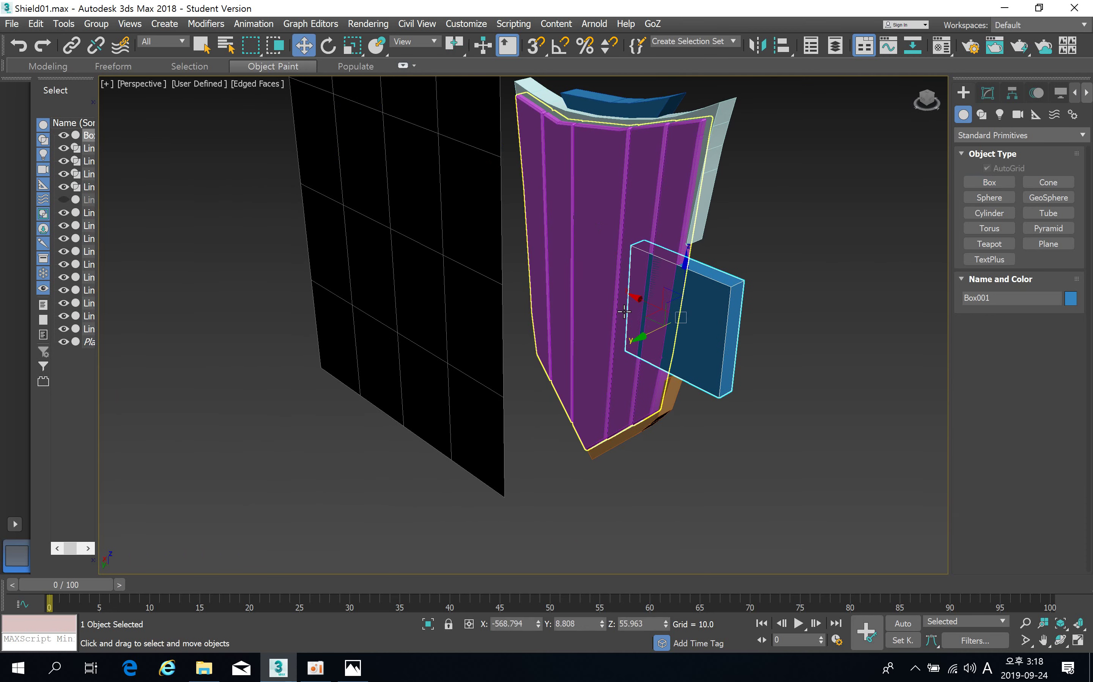
drag(648, 337, 574, 284)
alt+middle_drag(573, 284, 602, 299)
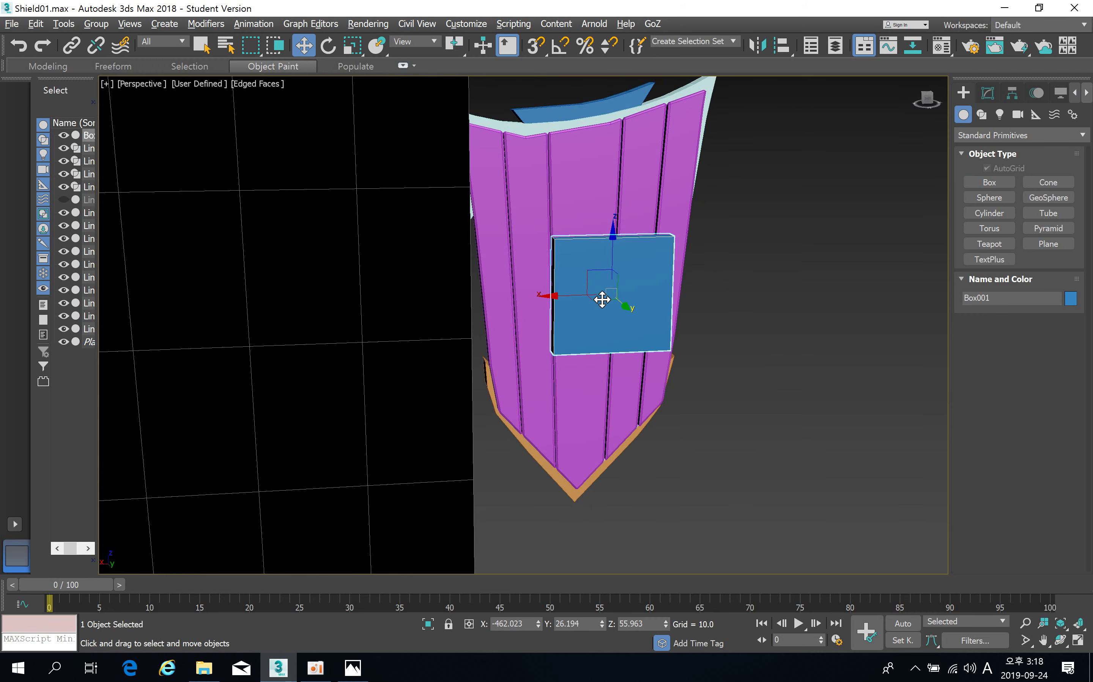
drag(612, 237, 612, 225)
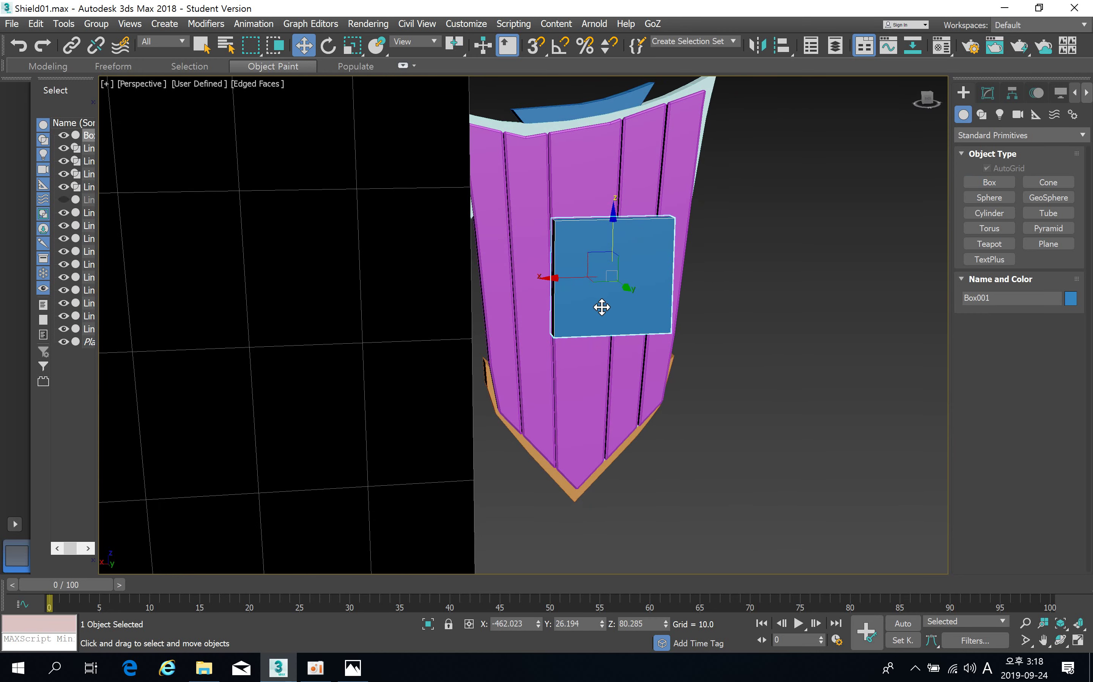
scroll(602, 307, down, 3)
alt+middle_drag(598, 308, 518, 346)
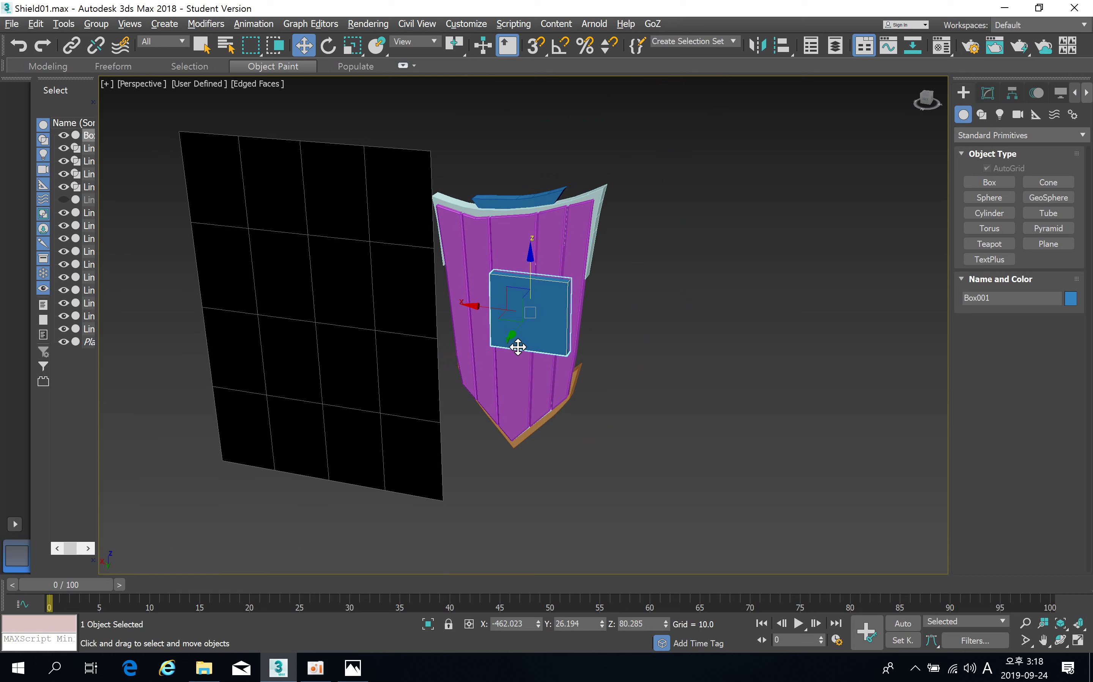
Switch the viewport to the Back view and frame the shield's planks with the box.
click(134, 89)
right_click(133, 152)
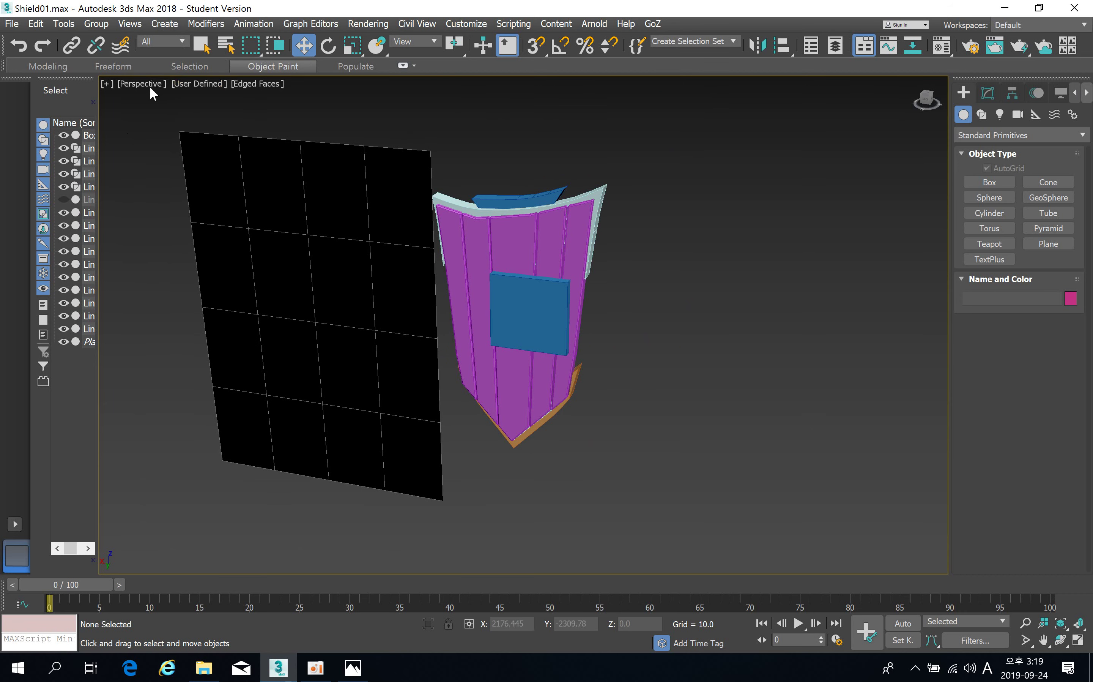
right_click(151, 151)
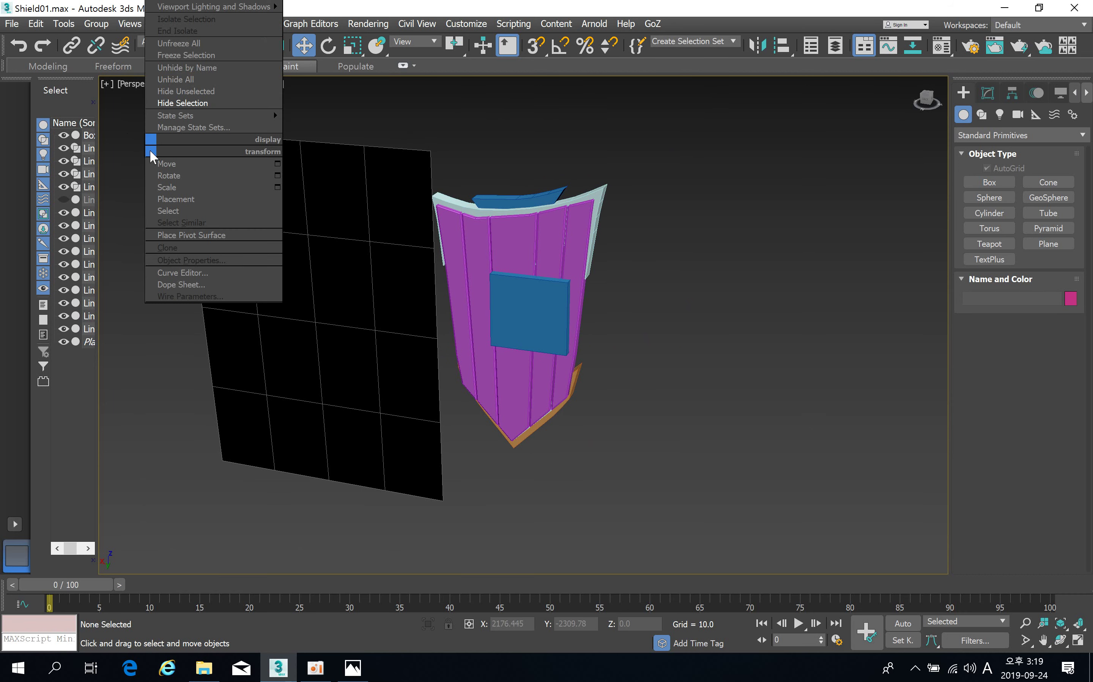
click(132, 84)
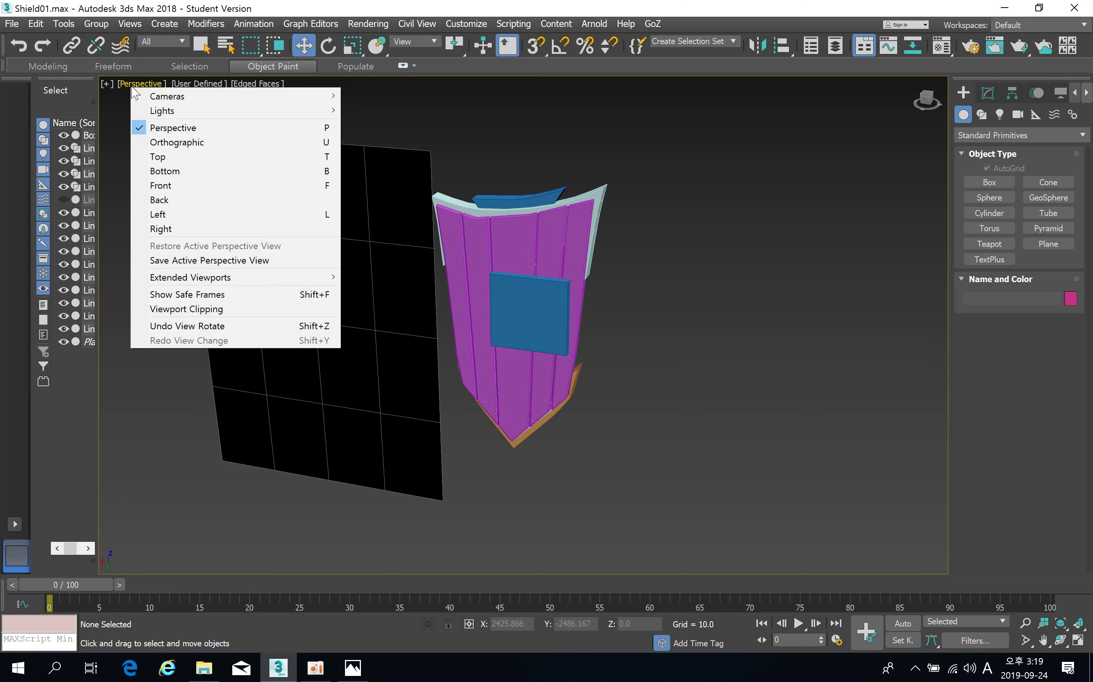
click(192, 200)
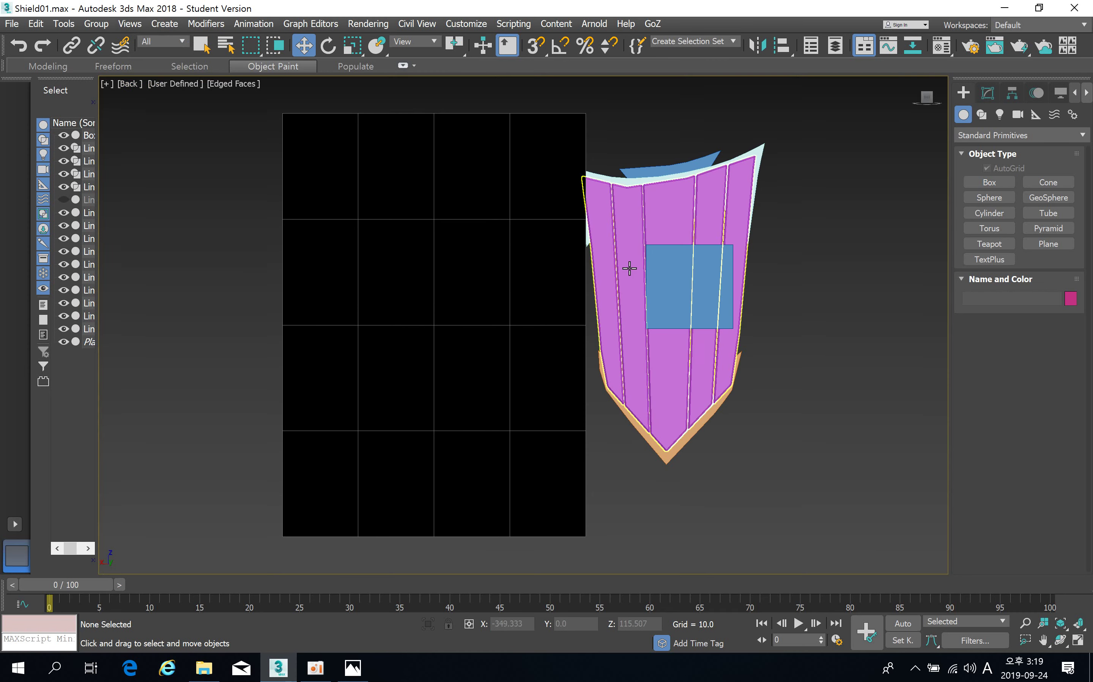
scroll(630, 266, up, 2)
middle_drag(630, 266, 402, 271)
Scale the box down uniformly to a little over half its size and shift it slightly on the planks.
click(480, 286)
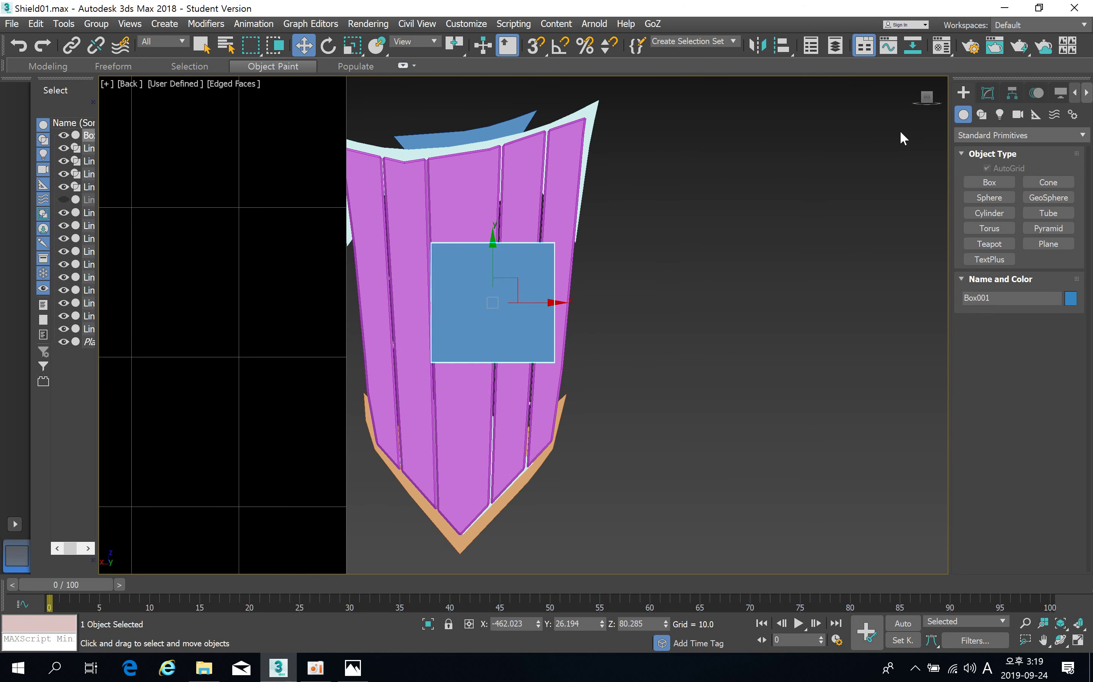
click(987, 93)
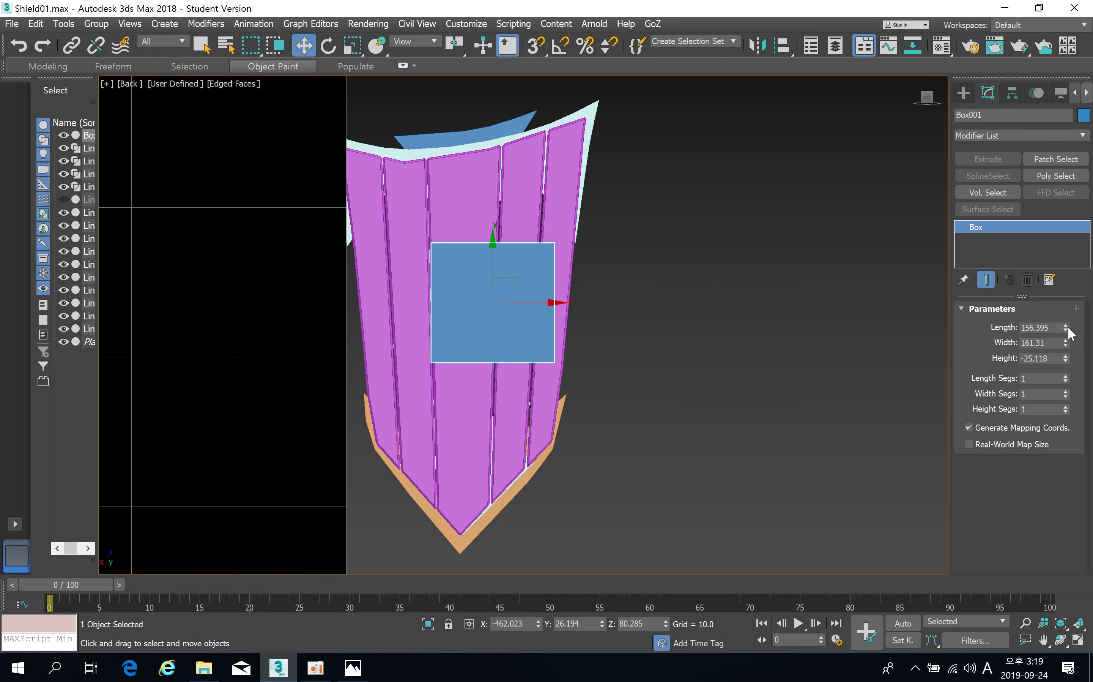
key(r)
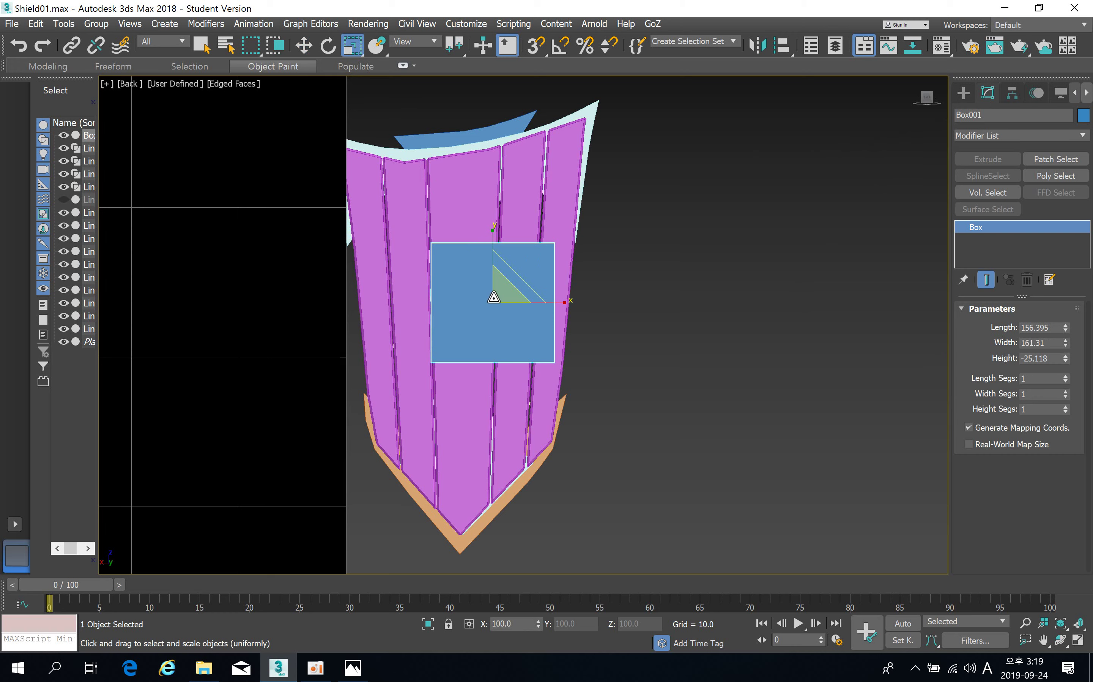
drag(494, 298, 523, 285)
click(303, 45)
scroll(528, 337, up, 5)
middle_drag(489, 298, 509, 313)
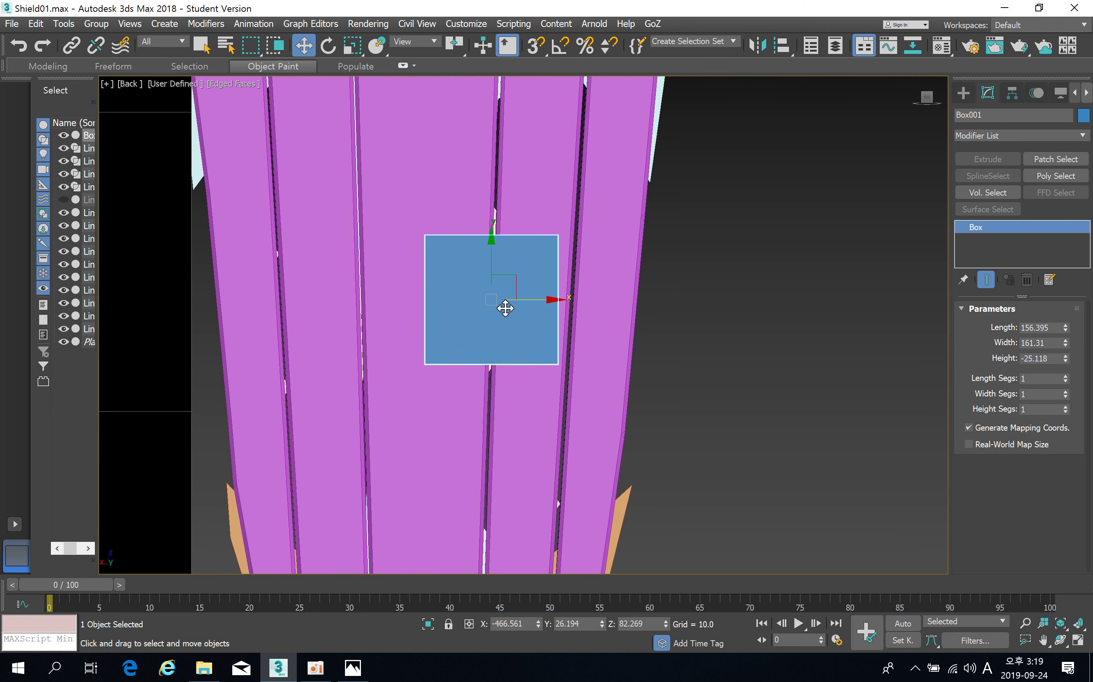
Set the box's length segments and width segments to 3 each.
click(1066, 376)
click(1066, 376)
click(1066, 376)
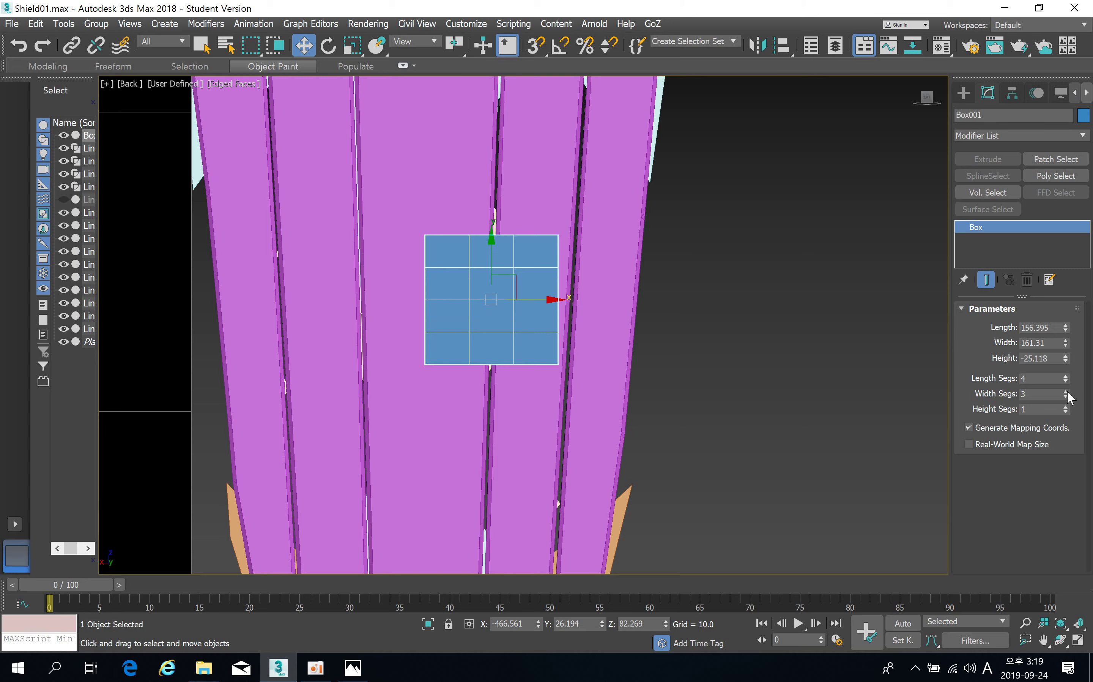
click(1066, 382)
Move the box along the depth axis closer to the planks and reduce its width to 124.209.
alt+middle_drag(629, 313, 473, 322)
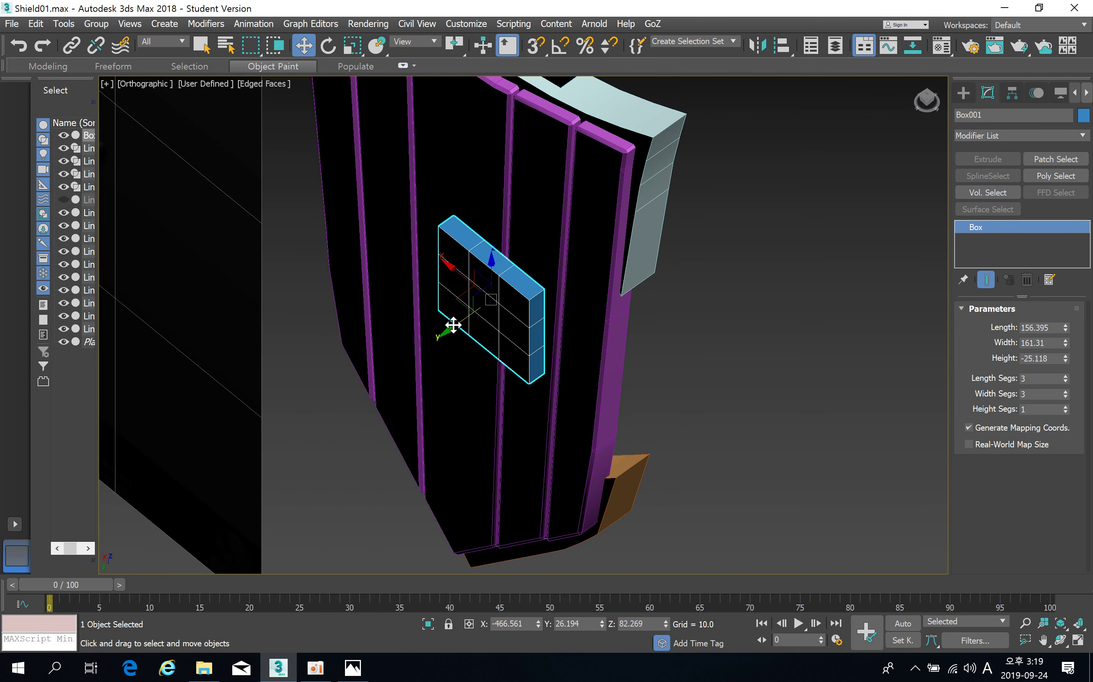
drag(453, 324, 463, 320)
alt+middle_drag(462, 320, 410, 284)
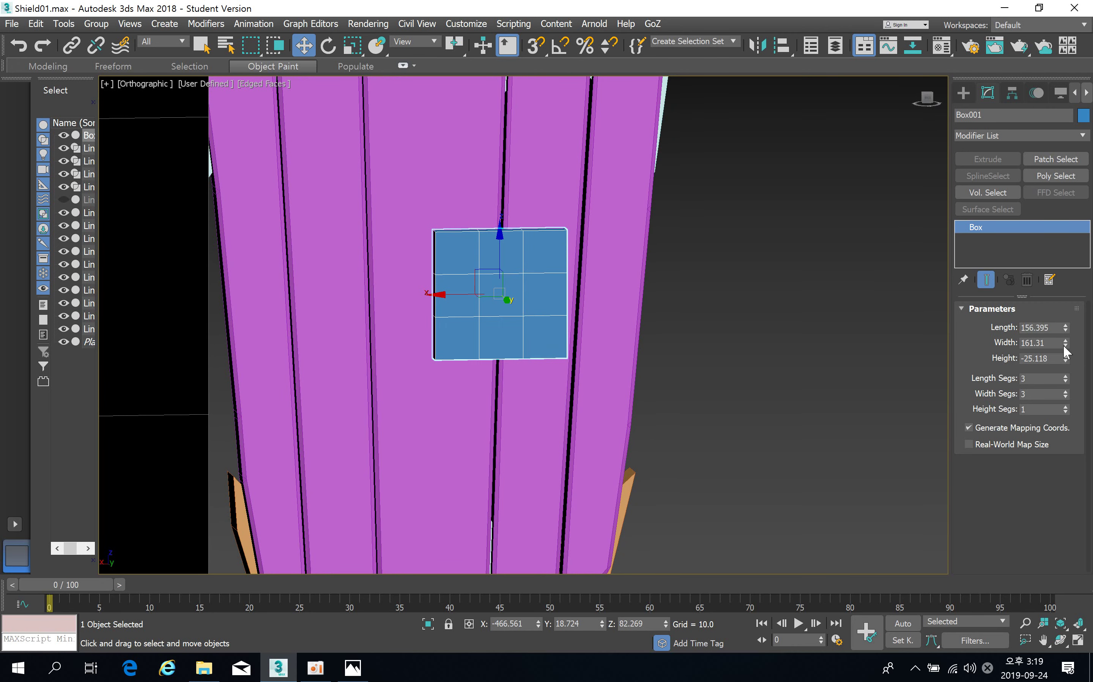
drag(1066, 345, 1065, 363)
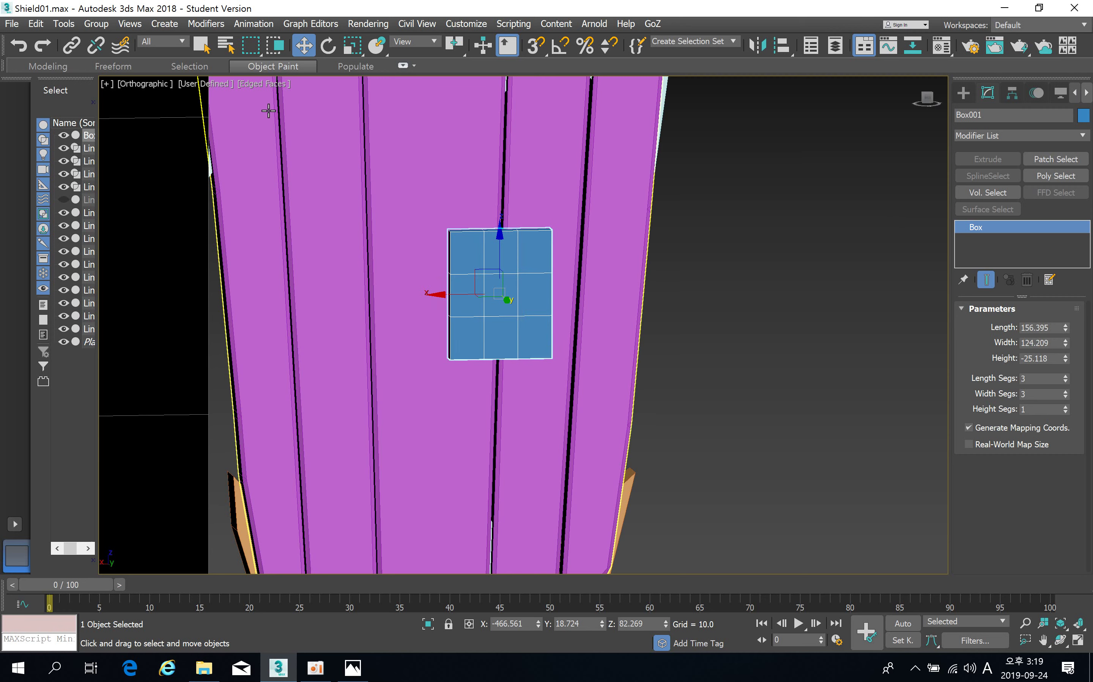
Switch the viewport to the Back view and shift the box slightly down on the planks.
click(130, 89)
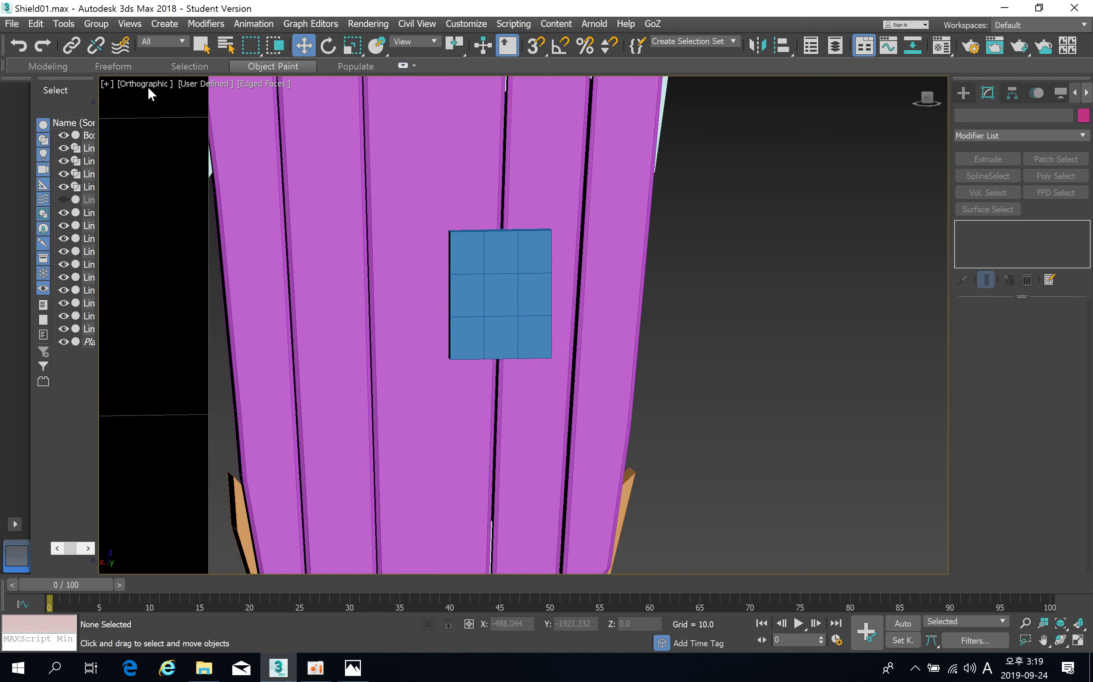
click(136, 86)
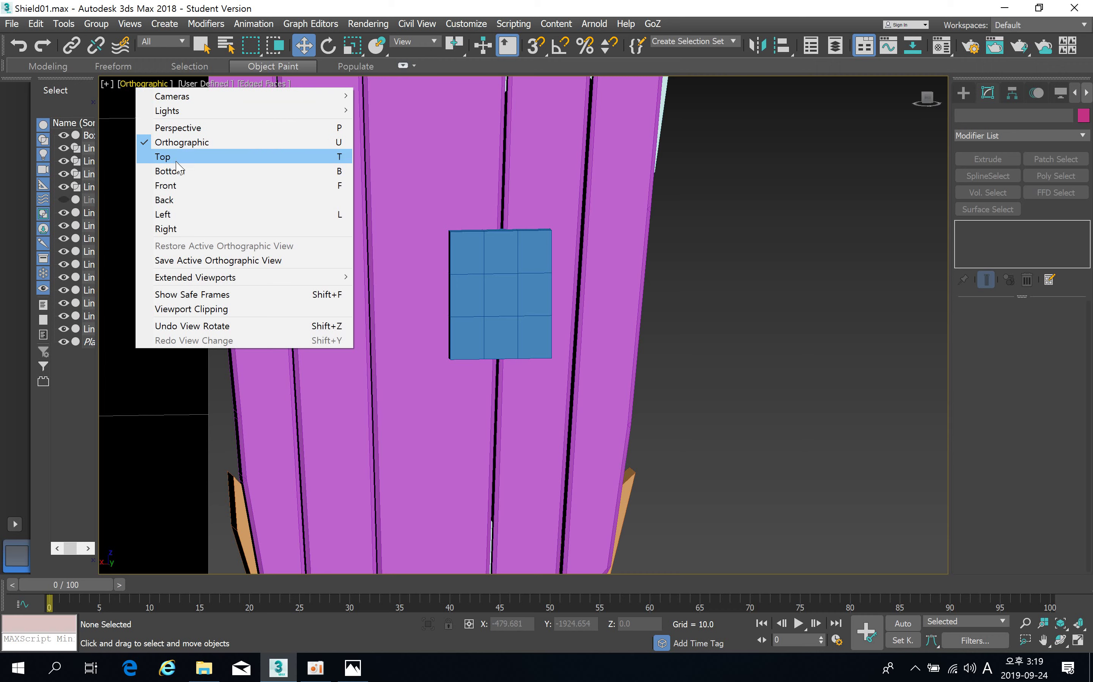
click(180, 199)
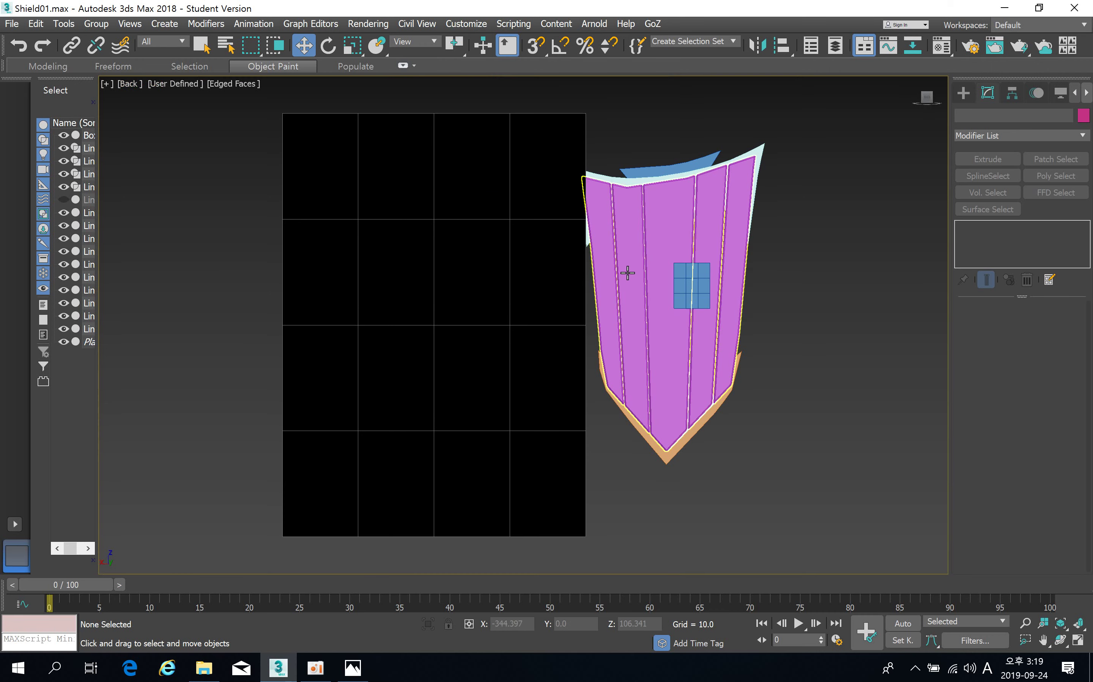
scroll(476, 263, up, 4)
click(537, 271)
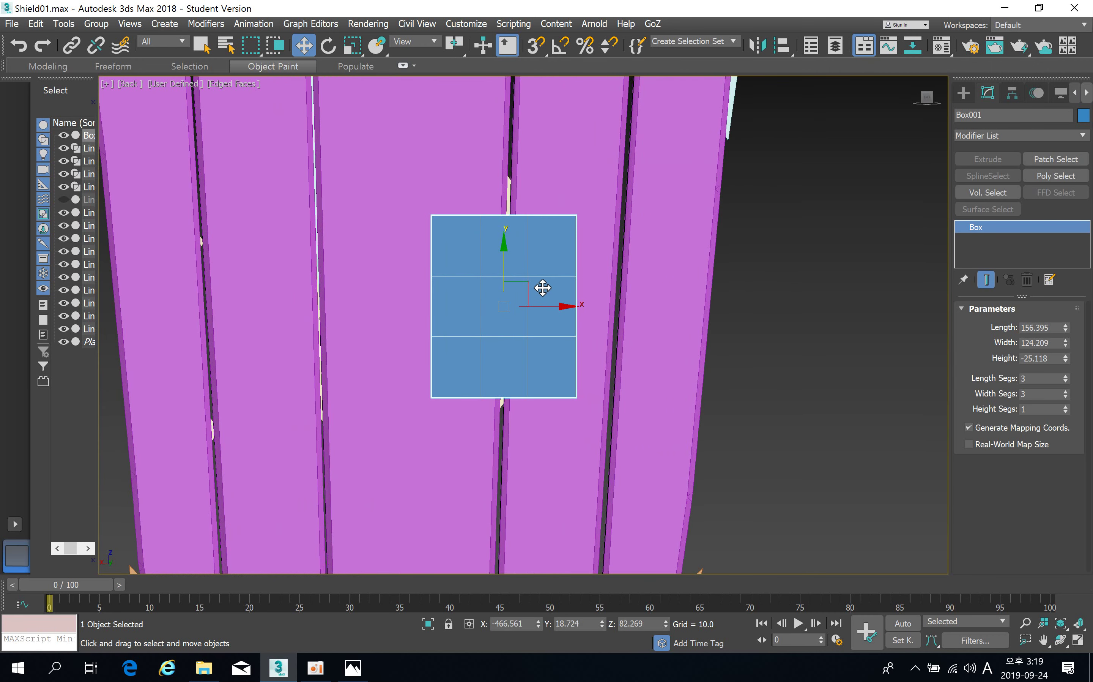
drag(527, 287, 528, 296)
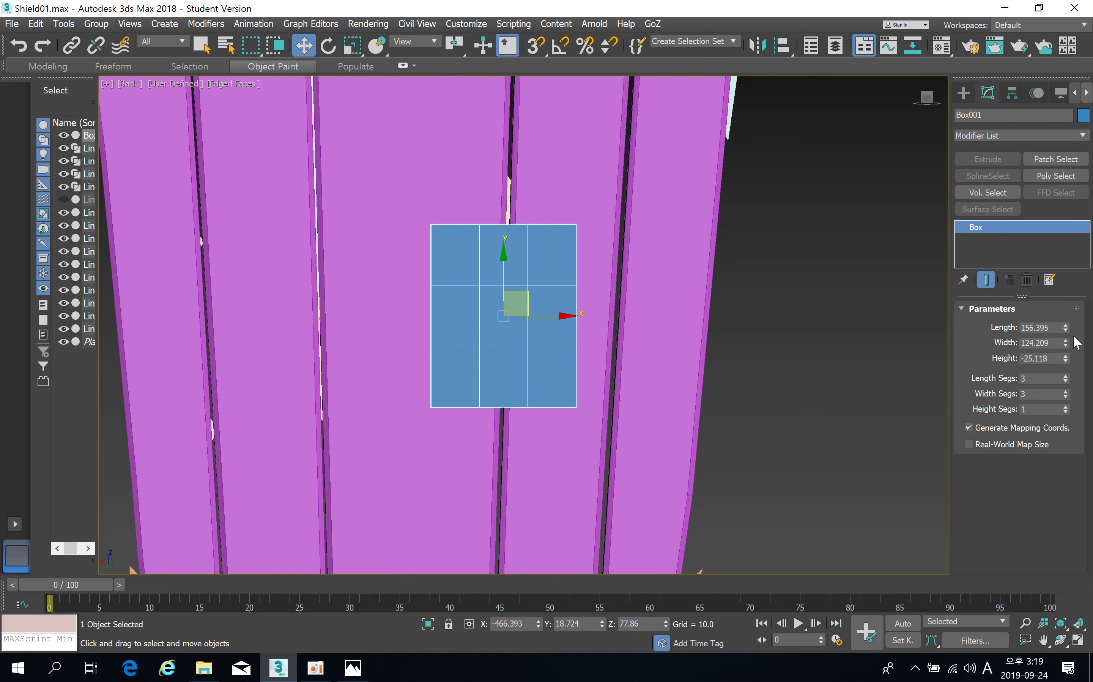
Enlarge the box to length 164.215 and width 146.566, and convert it to an Editable Poly.
mouse_move(1065, 327)
mouse_down()
mouse_move(1061, 317)
mouse_move(1063, 334)
mouse_up()
middle_drag(510, 271, 498, 252)
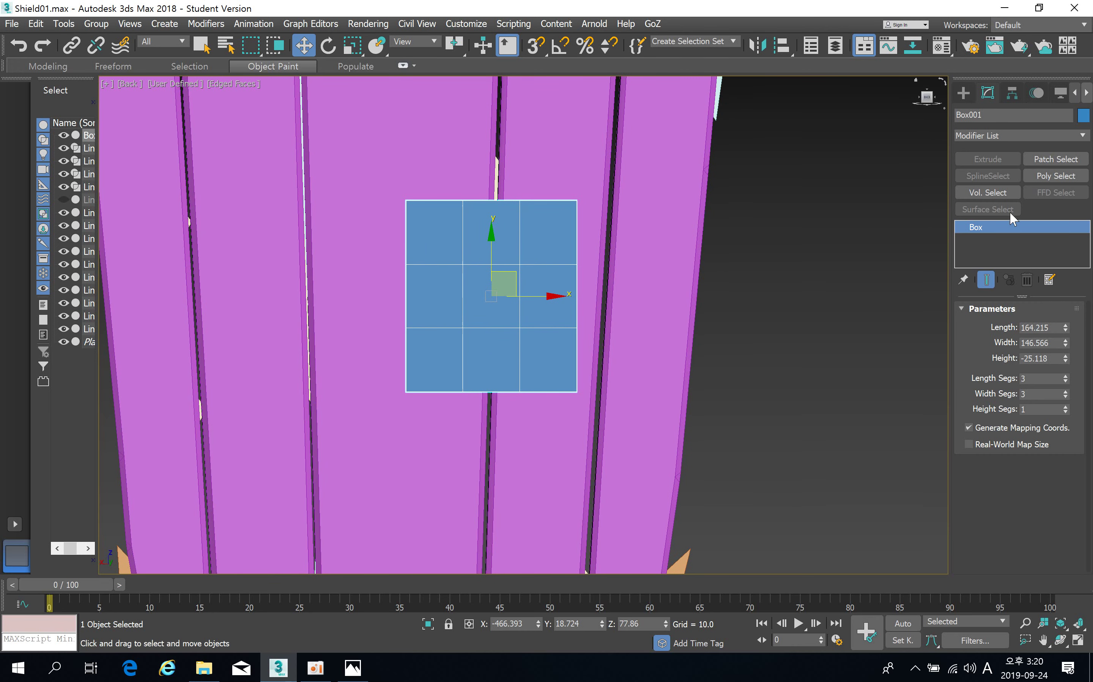
right_click(518, 219)
mouse_move(596, 374)
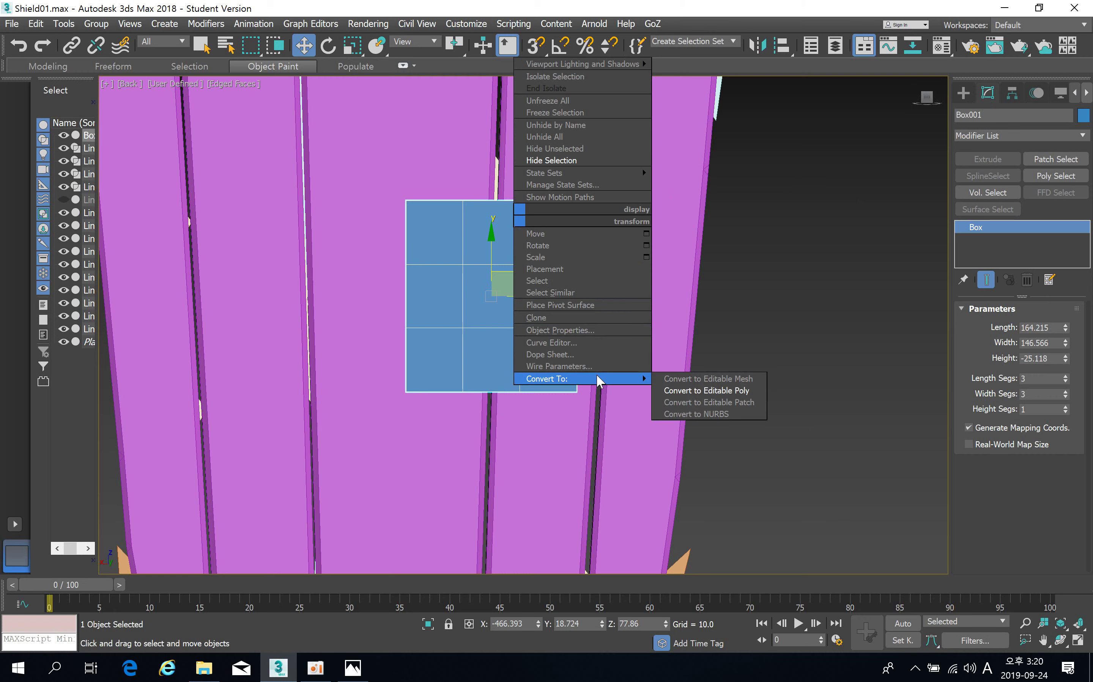
click(679, 387)
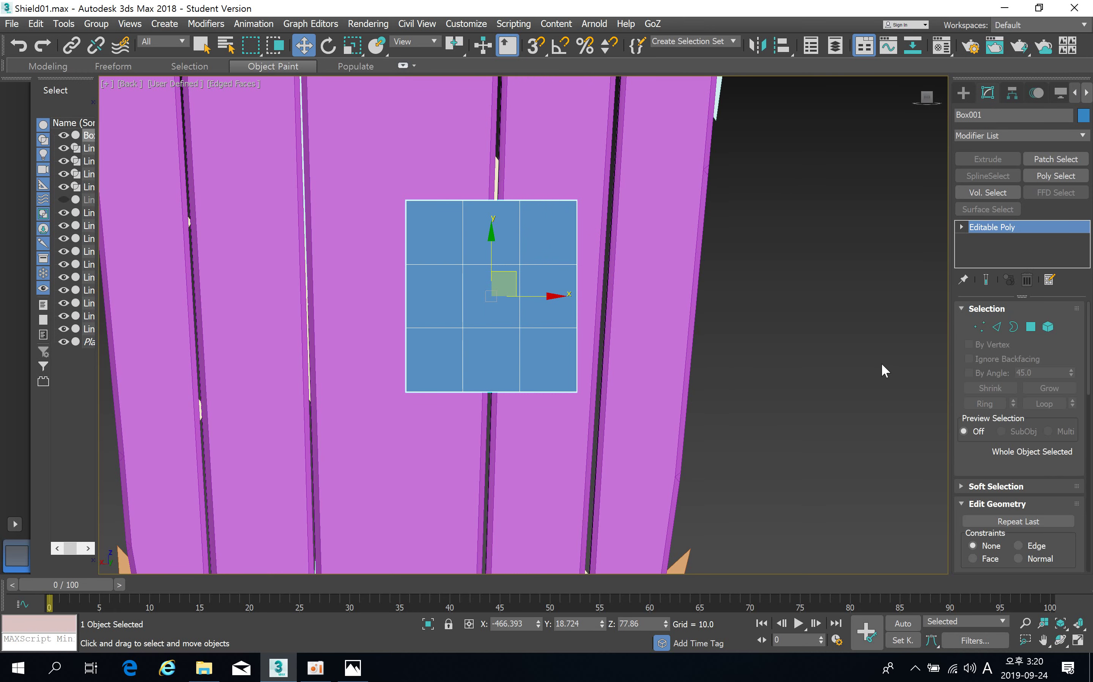
Lower the box's top-row vertices by slightly different amounts to make its upper edge uneven.
click(980, 327)
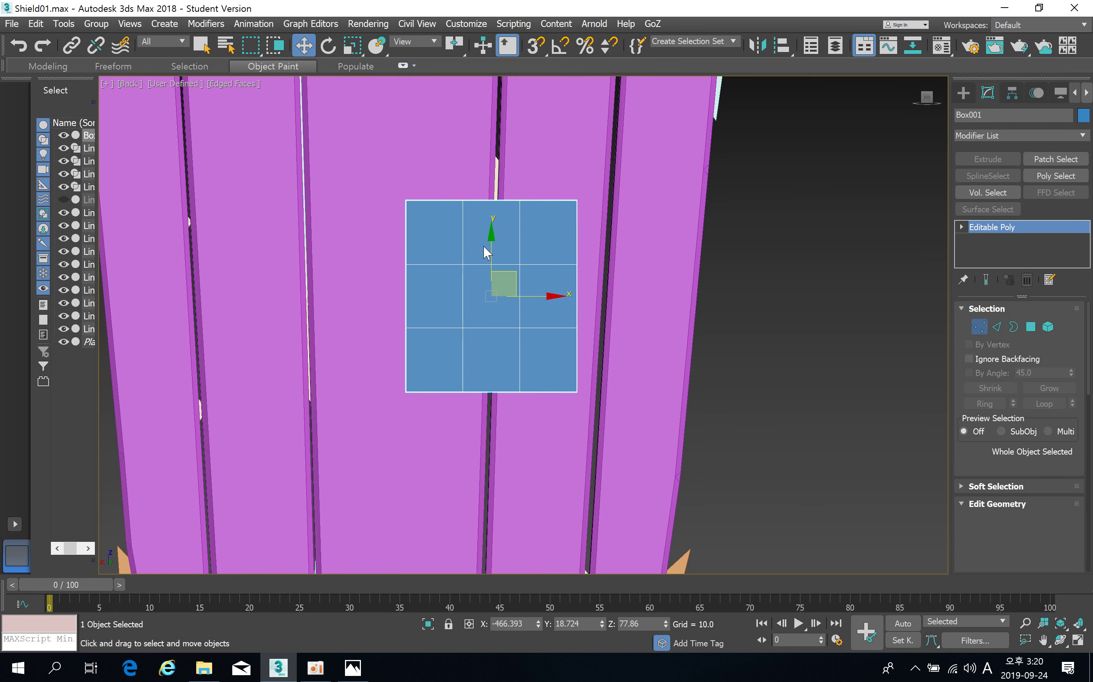
mouse_move(414, 202)
mouse_down()
mouse_move(399, 193)
mouse_move(425, 184)
mouse_up()
drag(535, 221, 537, 221)
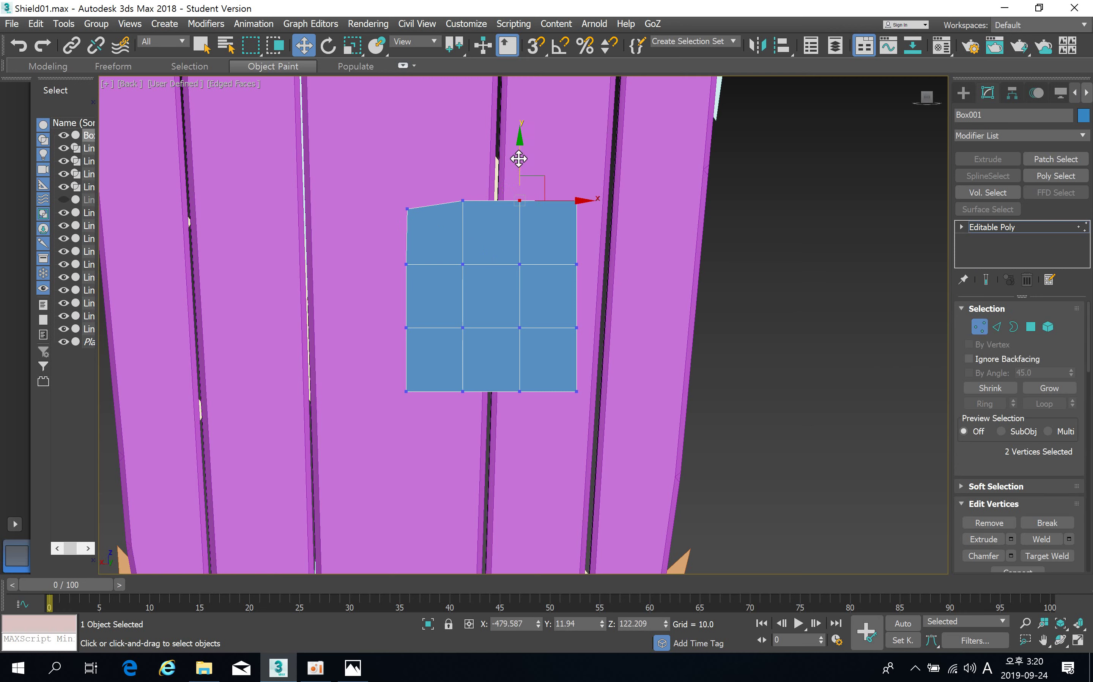
drag(518, 158, 596, 221)
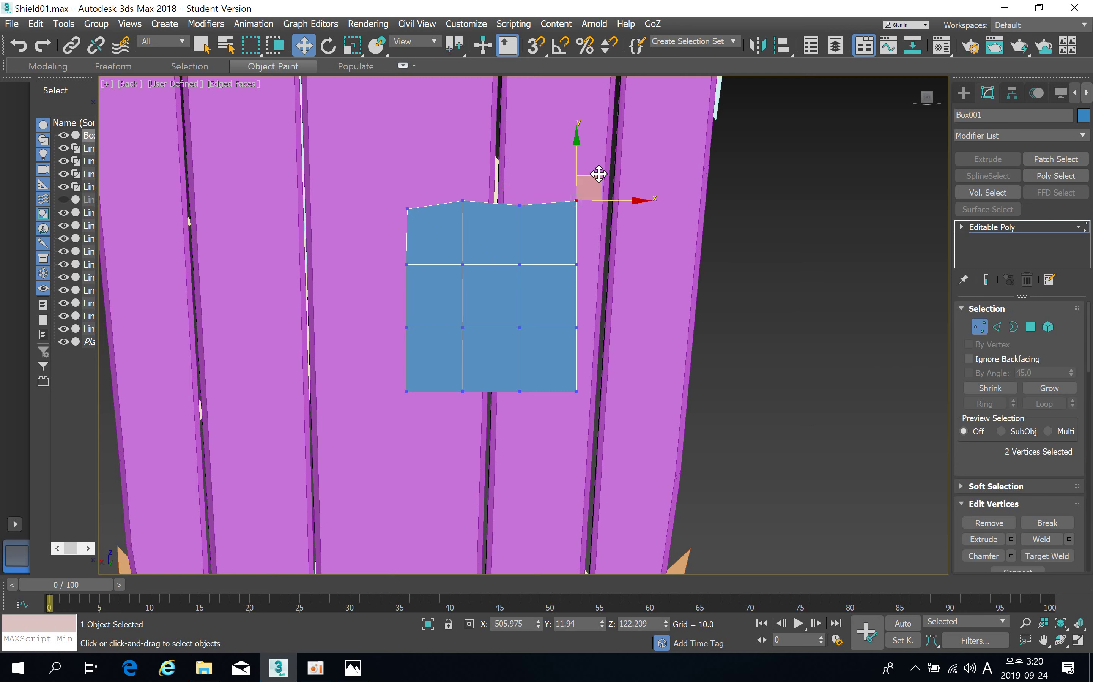
drag(603, 178, 604, 184)
drag(447, 177, 480, 218)
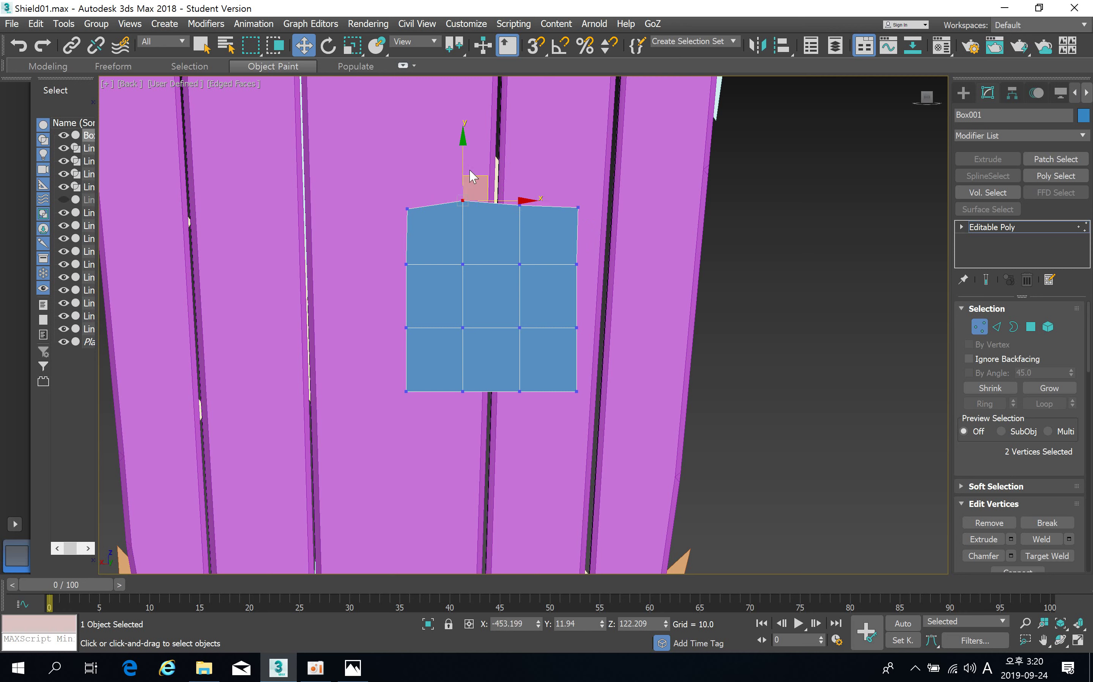
drag(461, 159, 461, 166)
Nudge the box's lower side, bottom and top-right corner vertices slightly inward to give it an irregular outline.
drag(394, 308, 453, 329)
drag(393, 378, 441, 368)
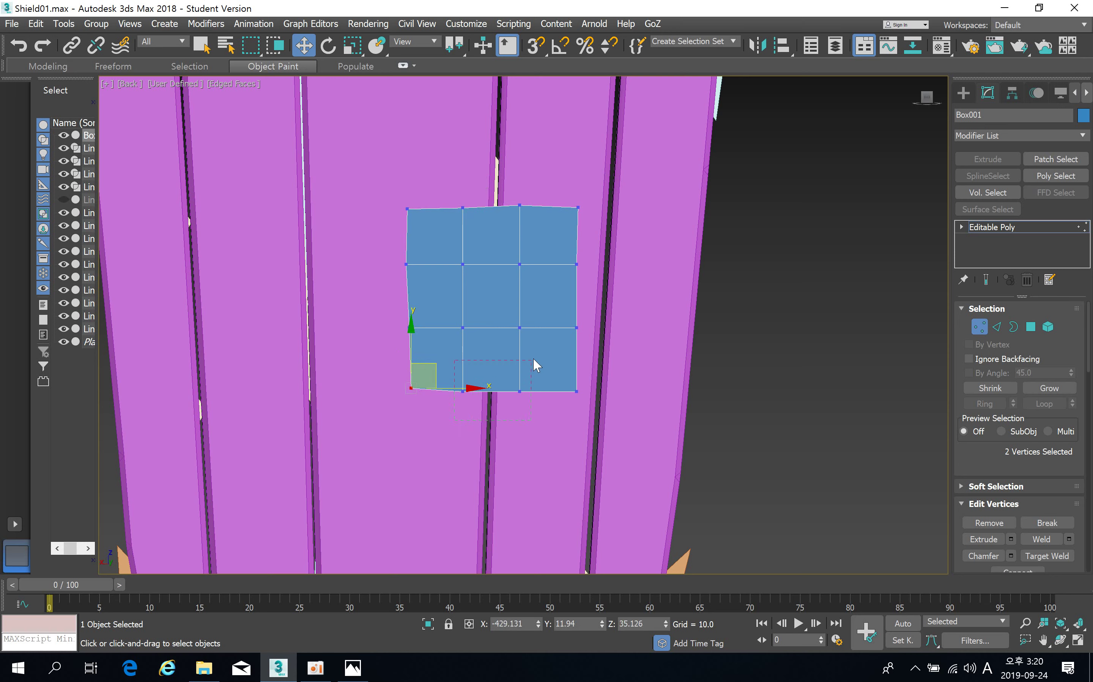
ctrl+drag(533, 360, 488, 330)
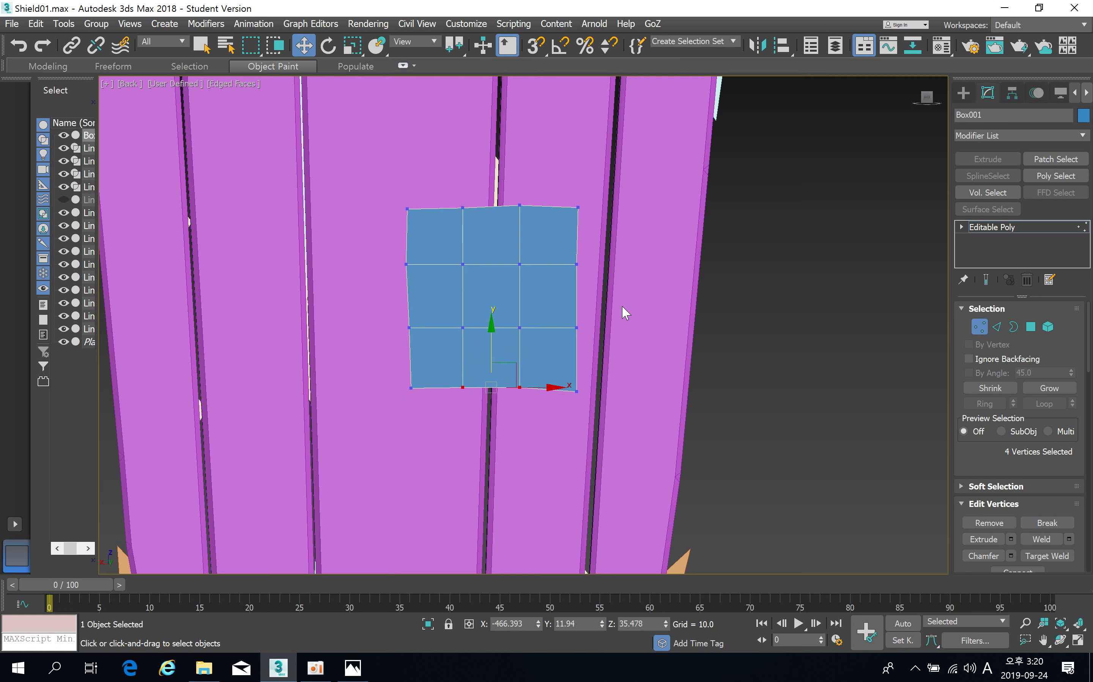
drag(588, 311, 565, 343)
drag(642, 327, 640, 328)
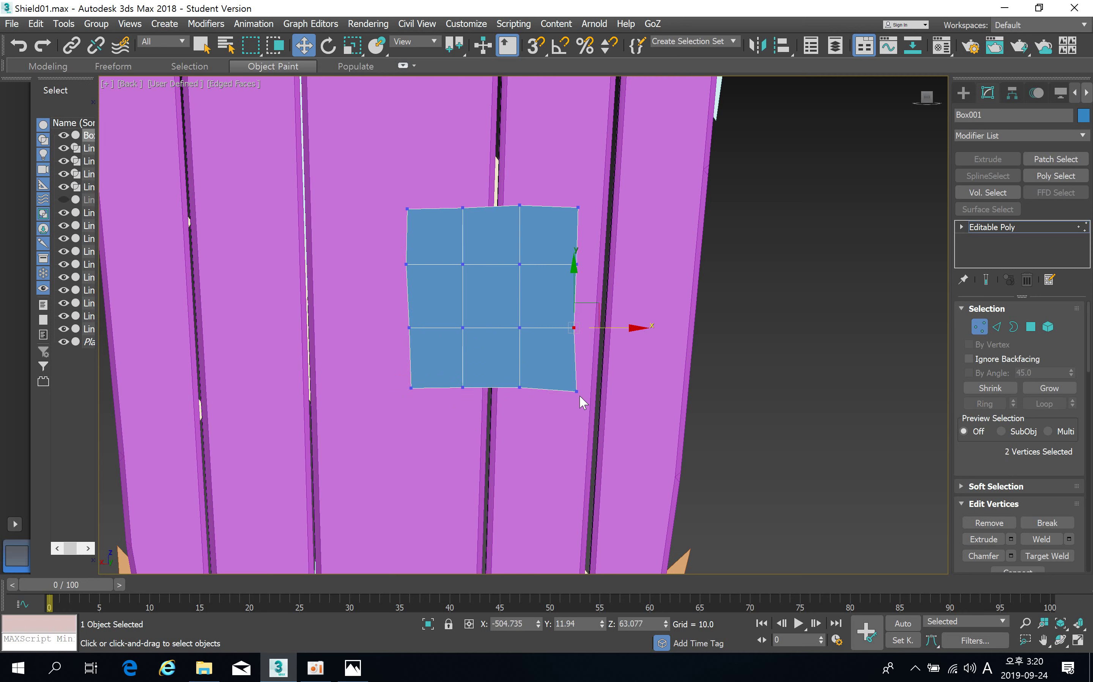
drag(566, 154, 602, 237)
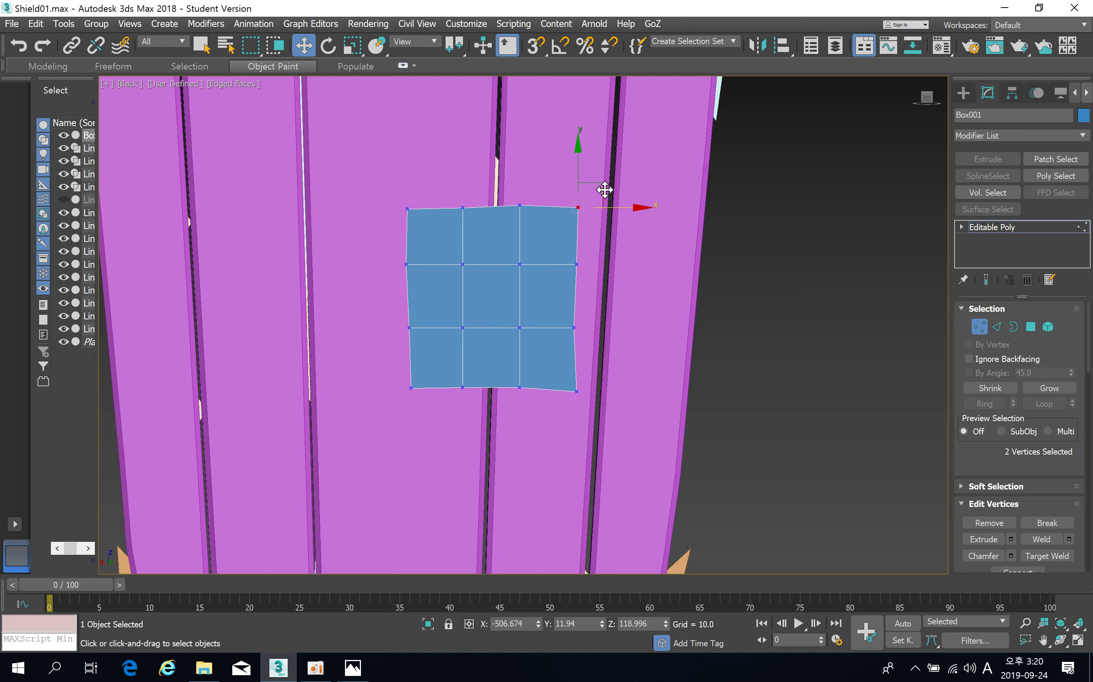
drag(598, 185, 595, 187)
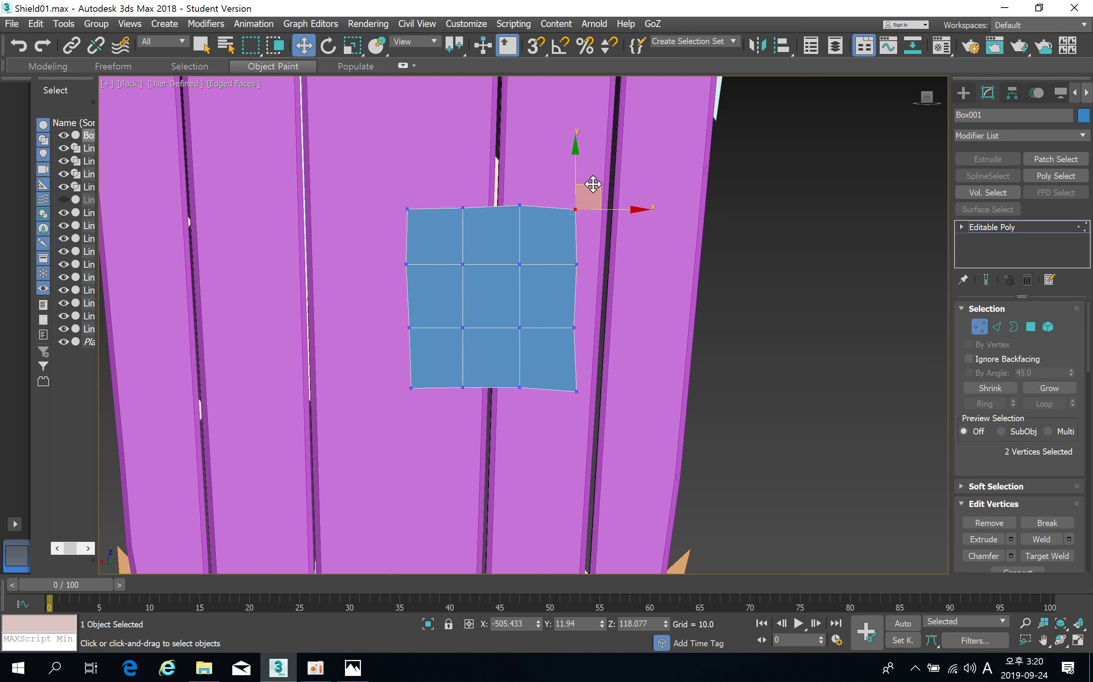
click(1031, 326)
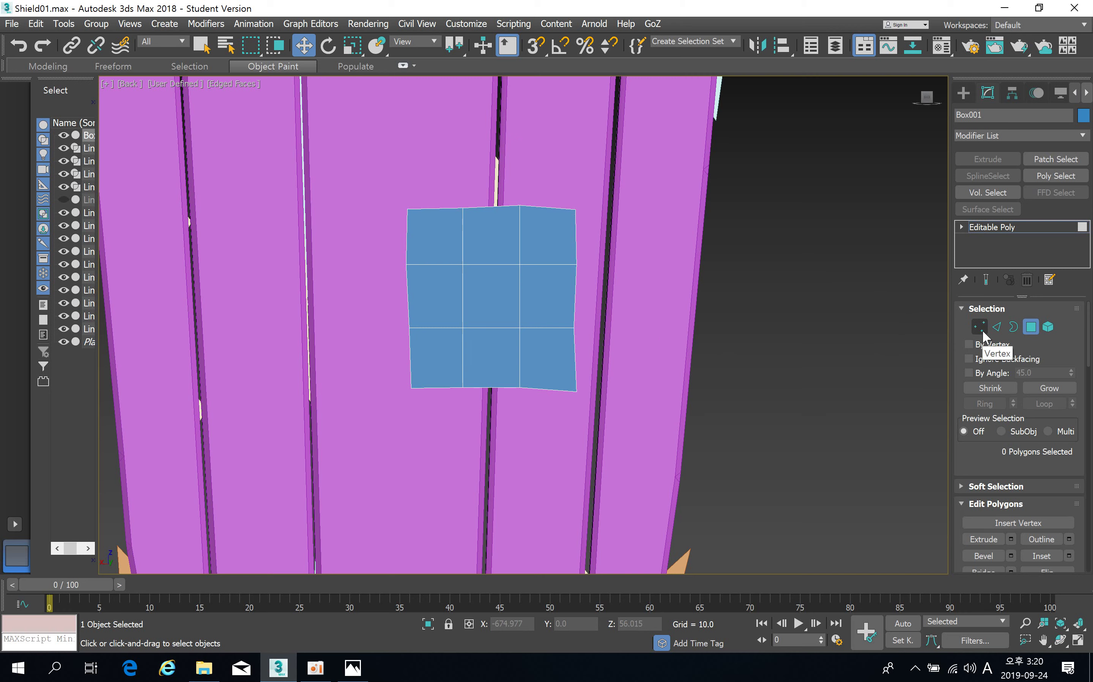
click(997, 327)
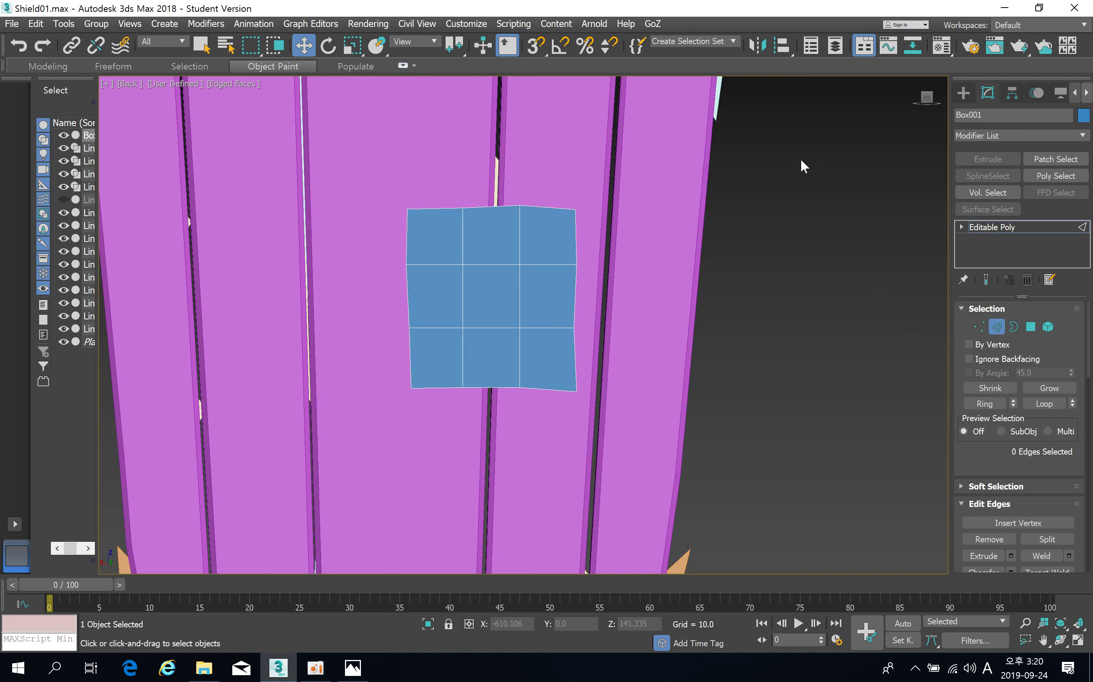
drag(366, 469, 367, 468)
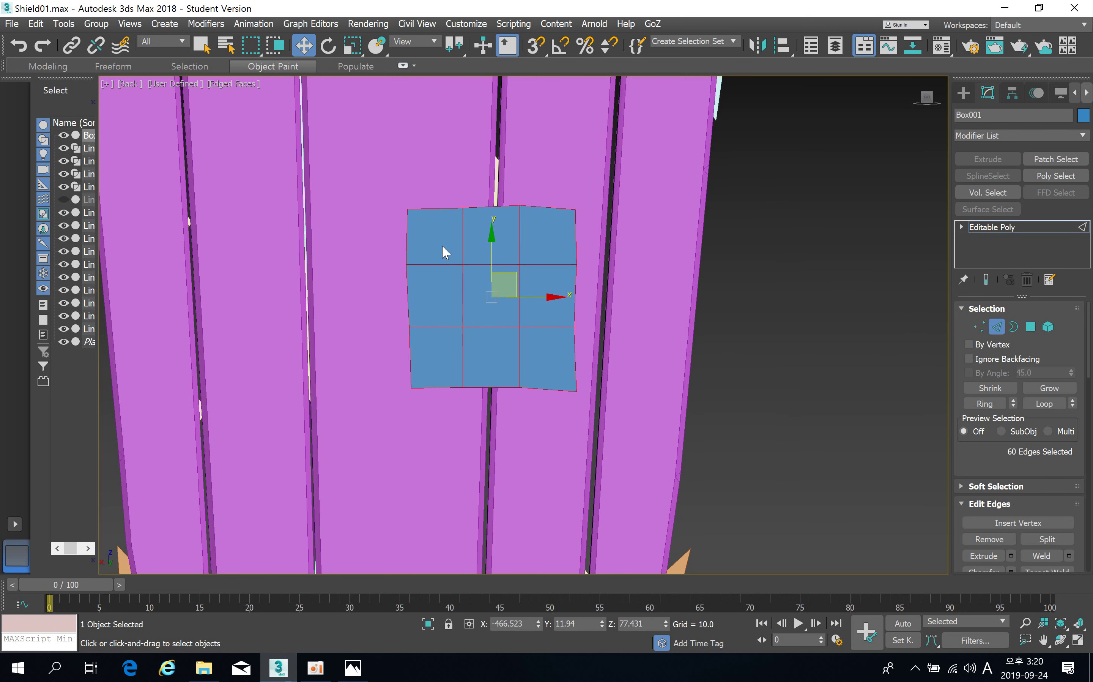
alt+drag(442, 245, 533, 354)
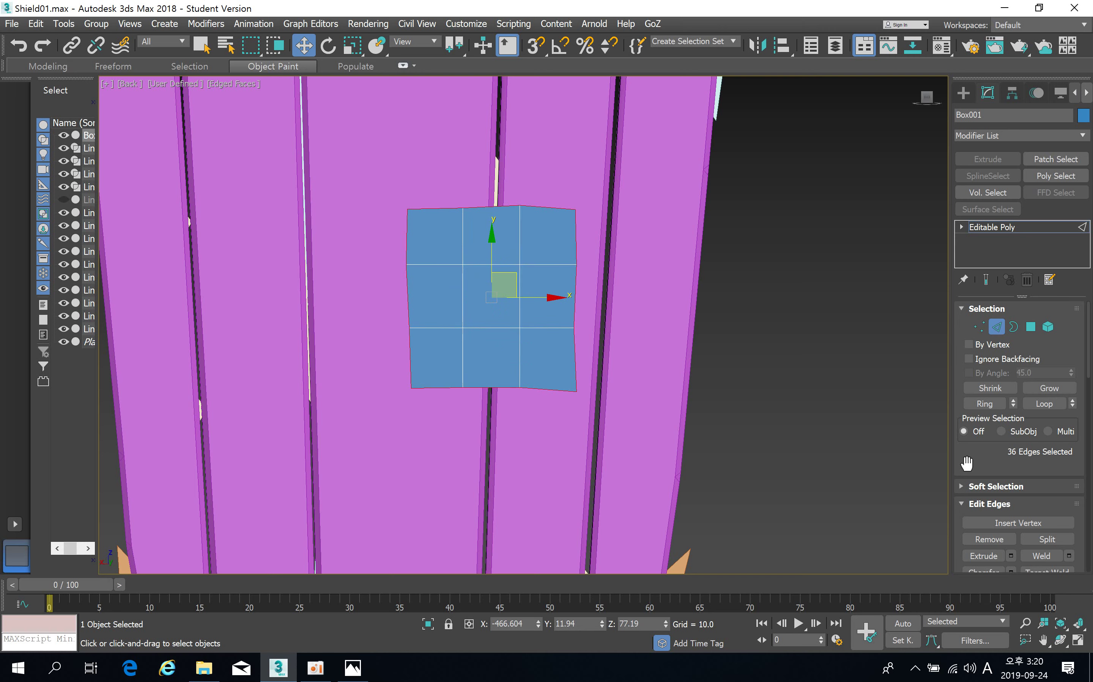
scroll(964, 469, down, 3)
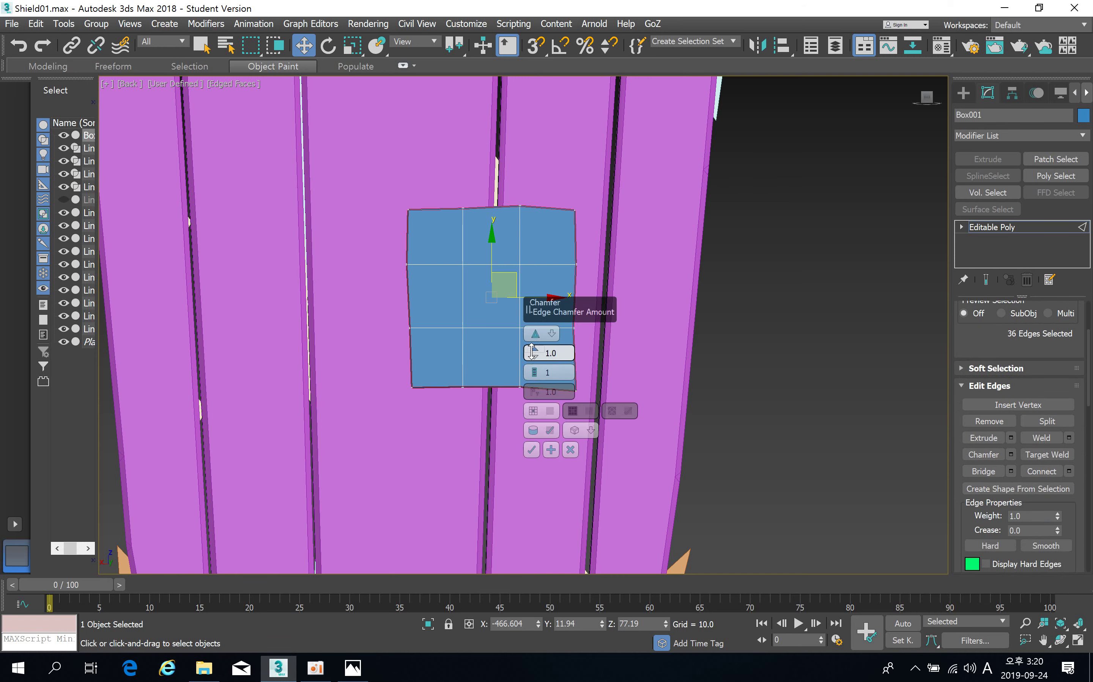
drag(532, 352, 535, 341)
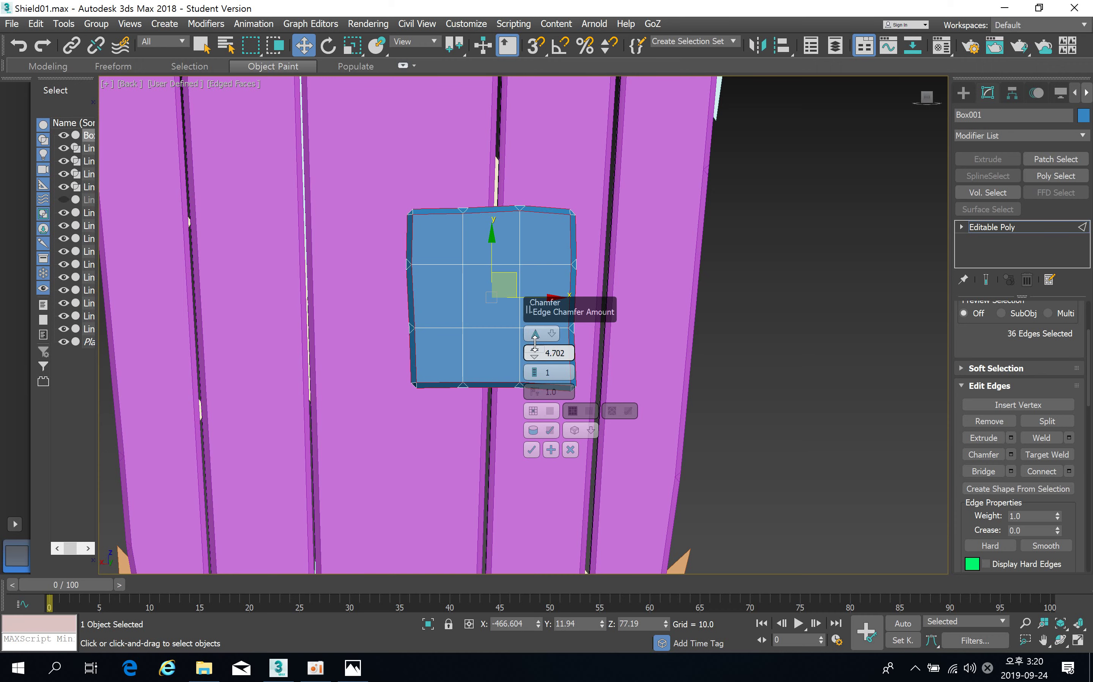
click(571, 449)
Select all nine polygons on the box's outer face.
alt+middle_drag(547, 432, 501, 375)
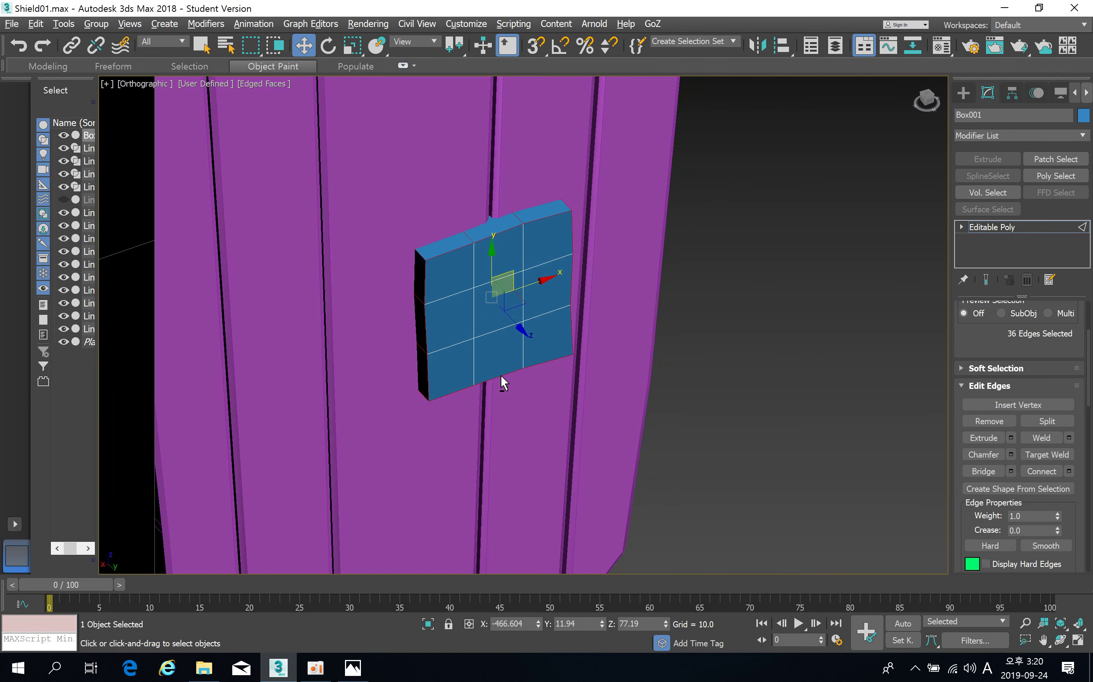
alt+middle_drag(443, 343, 436, 342)
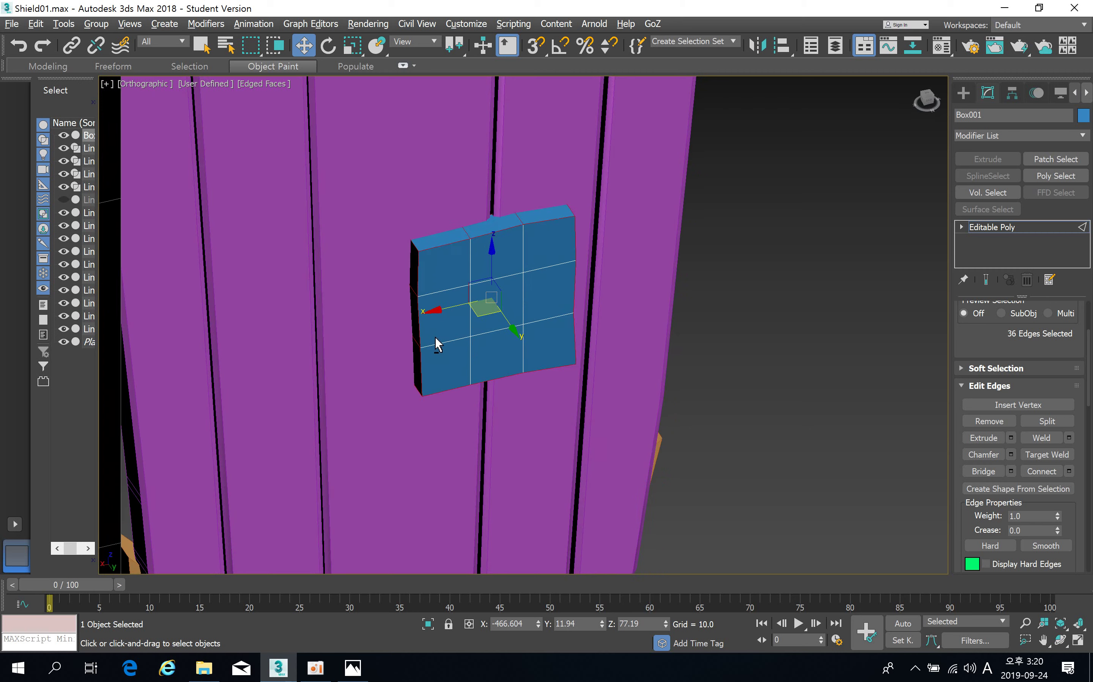
click(962, 227)
key(6)
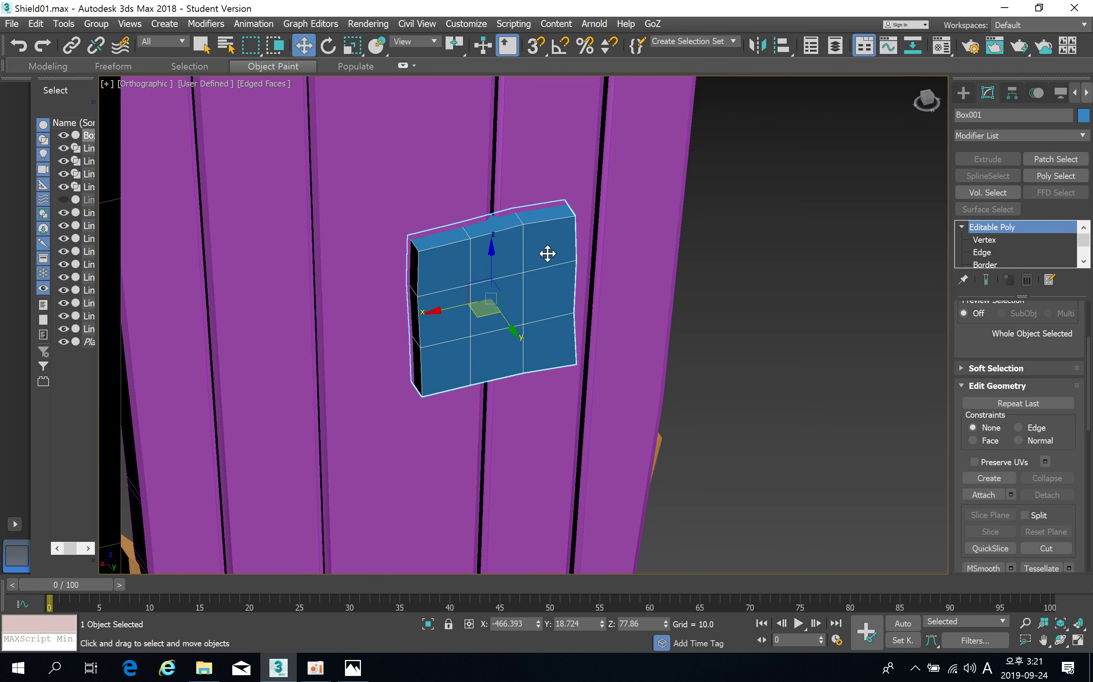
scroll(1014, 252, down, 2)
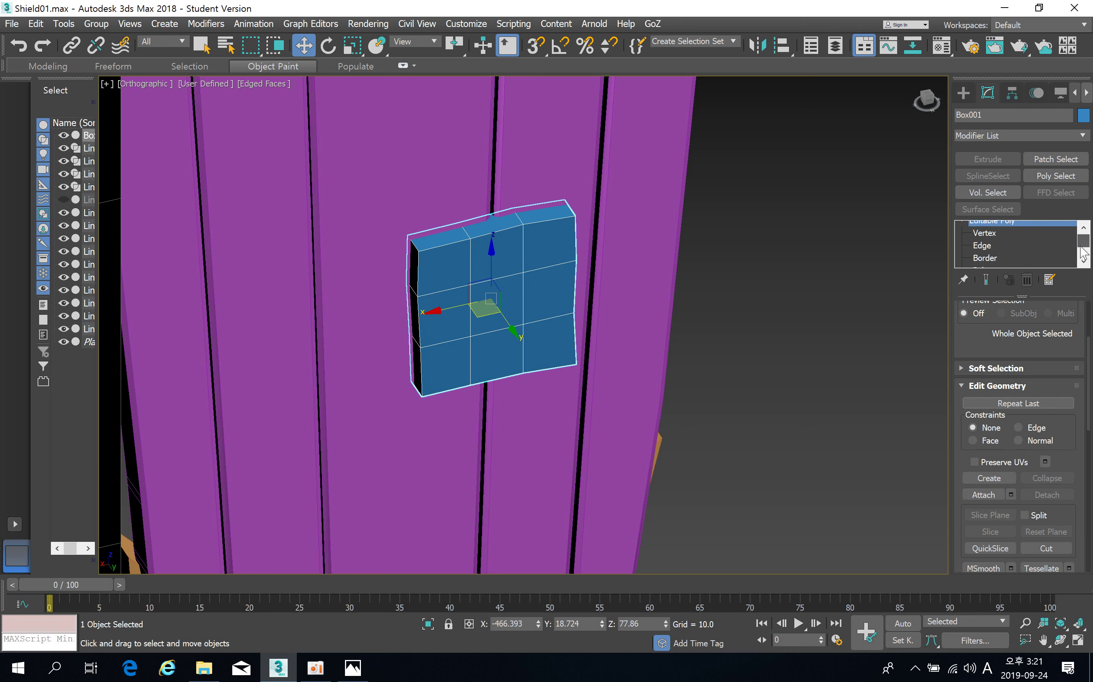
click(1014, 241)
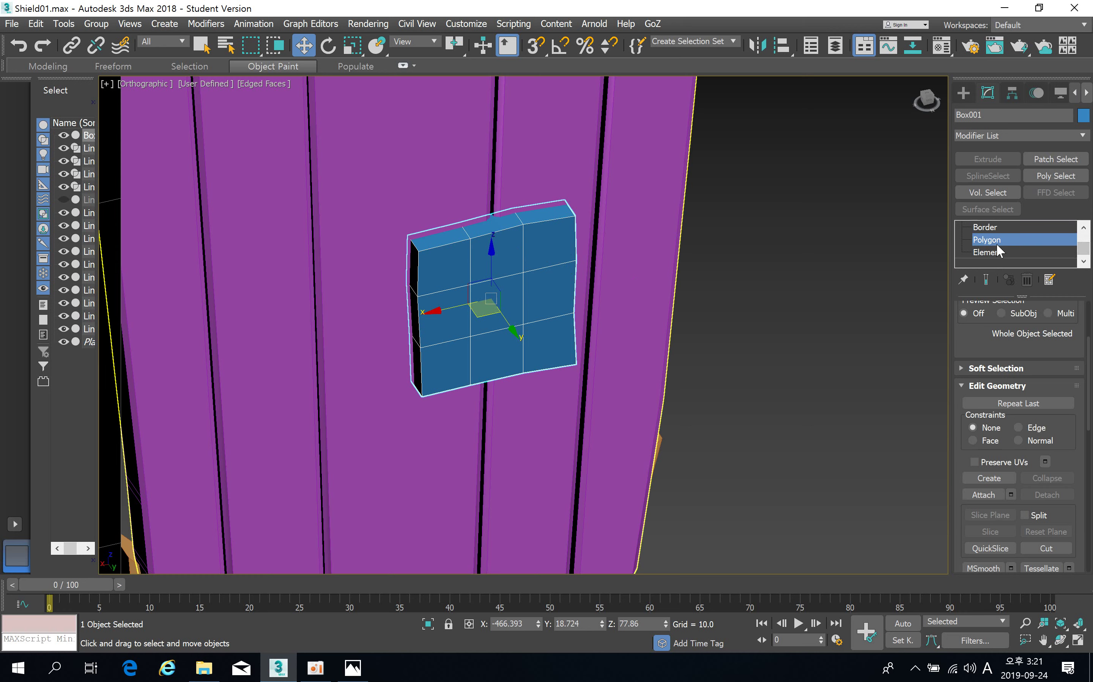
click(543, 246)
ctrl+click(496, 255)
ctrl+click(441, 264)
ctrl+click(442, 309)
ctrl+click(492, 303)
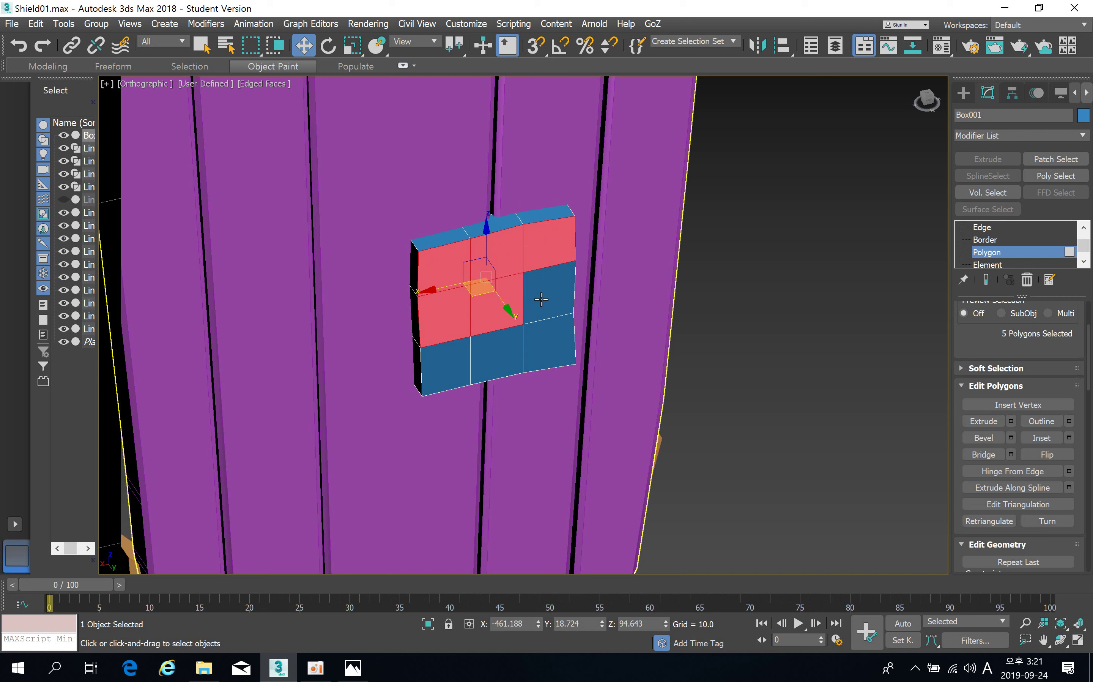
ctrl+click(542, 298)
ctrl+click(547, 350)
ctrl+click(486, 342)
ctrl+click(446, 360)
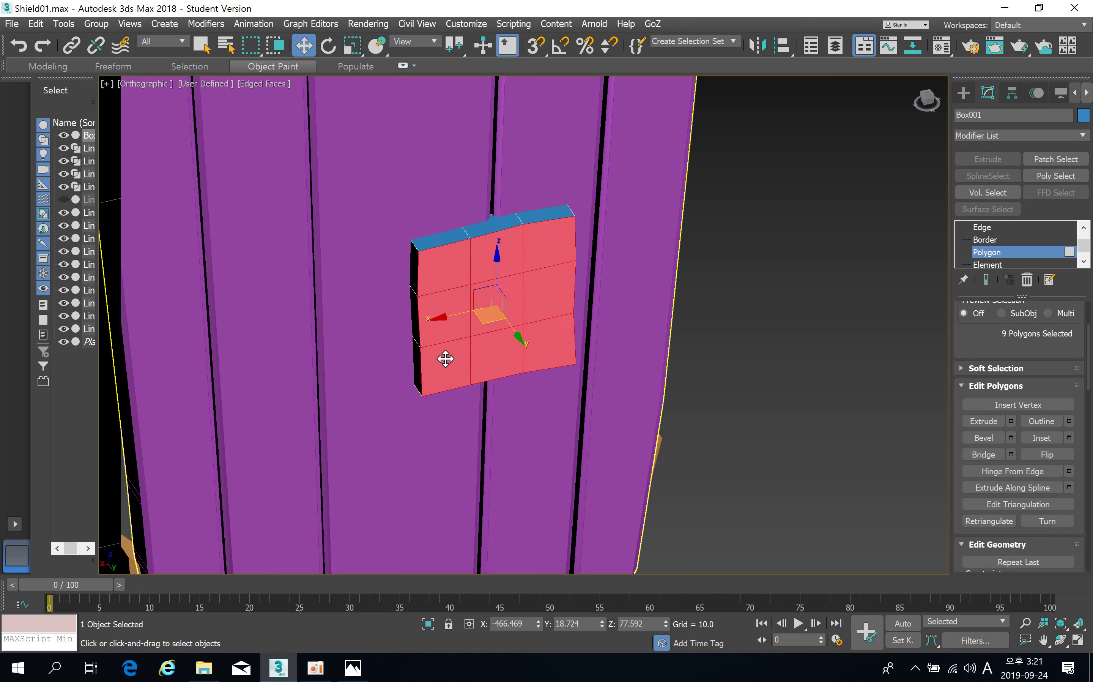
Convert the polygon selection to edges and deselect the inner ones, leaving only the face's outline edges selected.
right_click(443, 262)
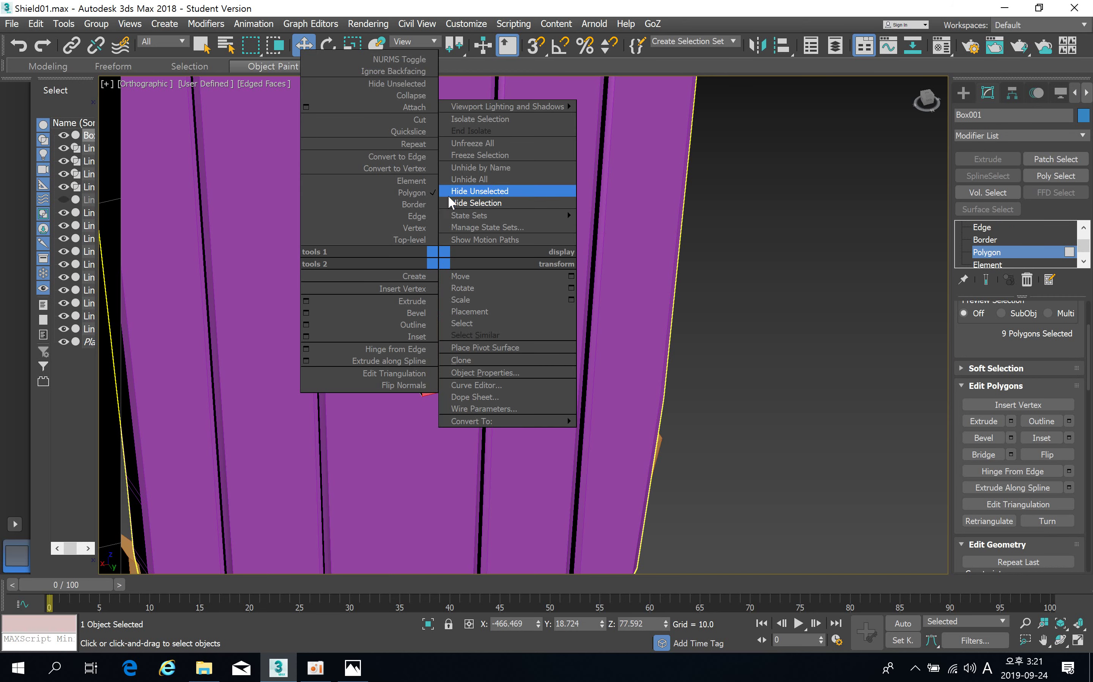
click(412, 157)
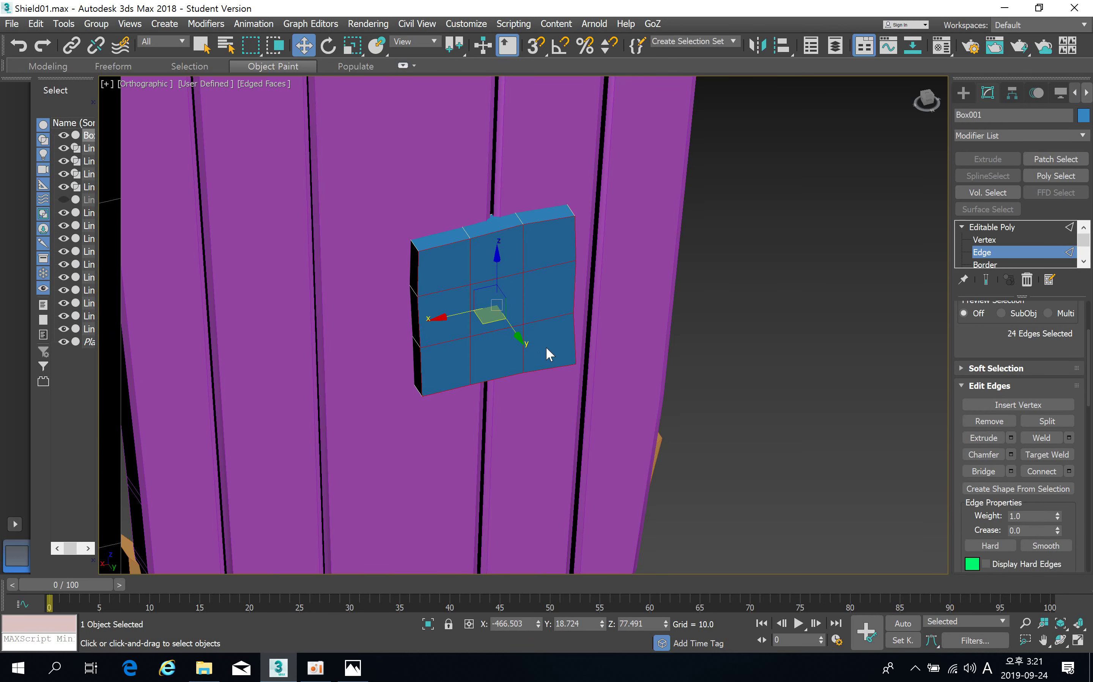
alt+drag(482, 297, 516, 260)
Chamfer the selected outline edges by 4.702 with 1 segment, exit edge editing and deselect the box.
alt+middle_drag(556, 341, 622, 330)
scroll(540, 278, up, 5)
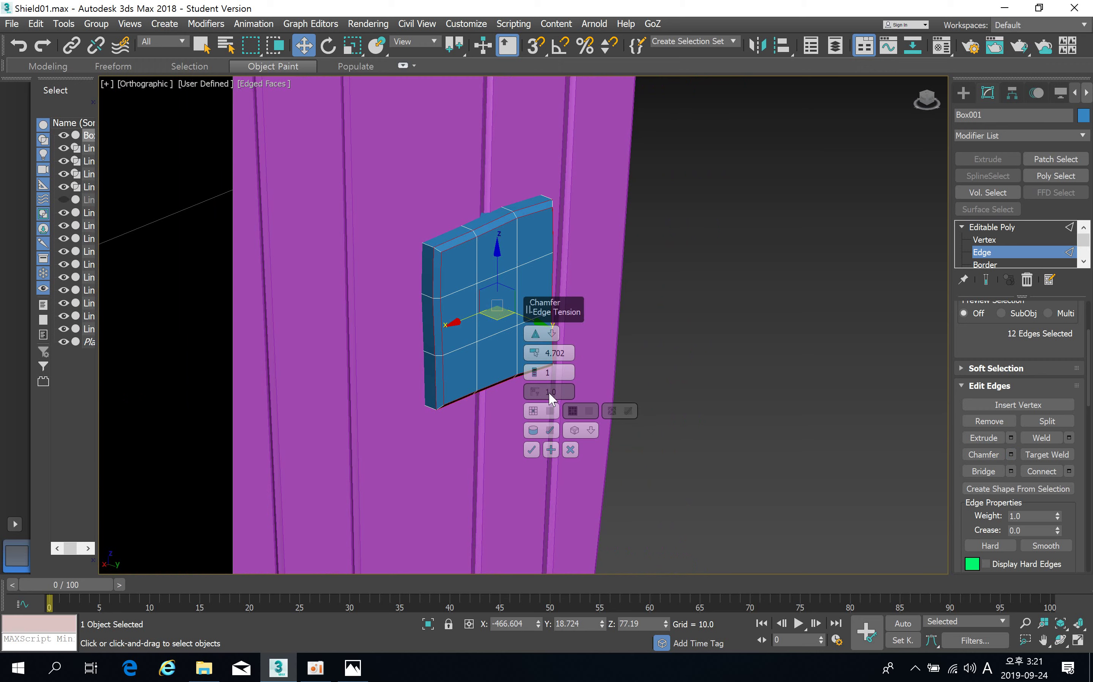
click(532, 450)
alt+middle_drag(530, 457, 578, 354)
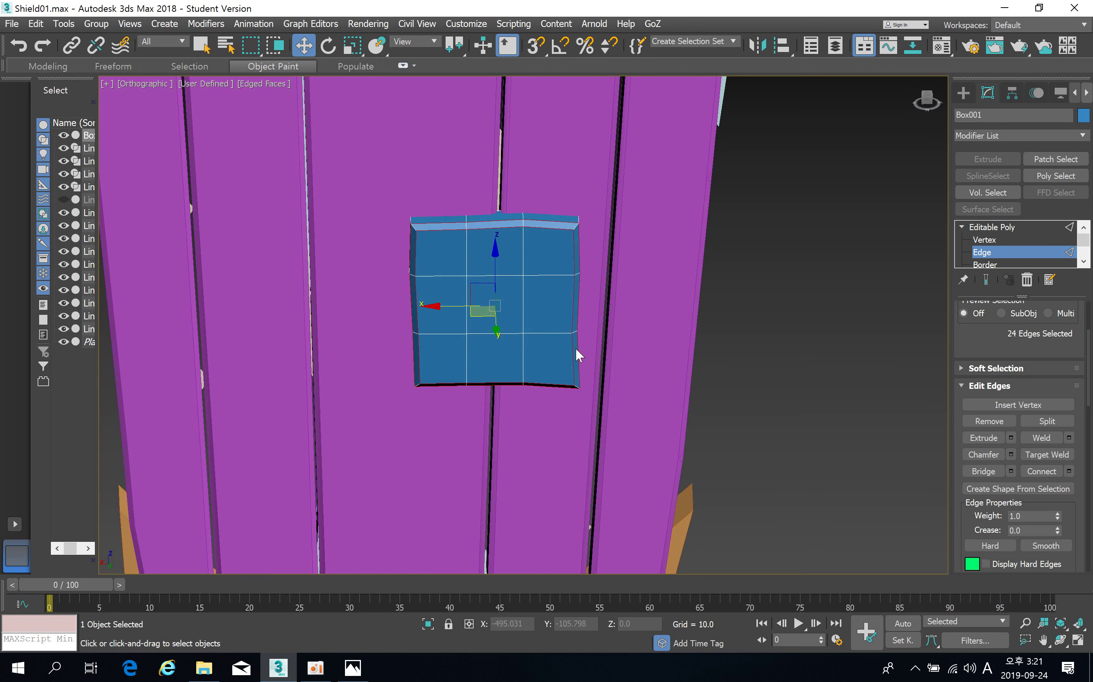
click(998, 228)
click(796, 285)
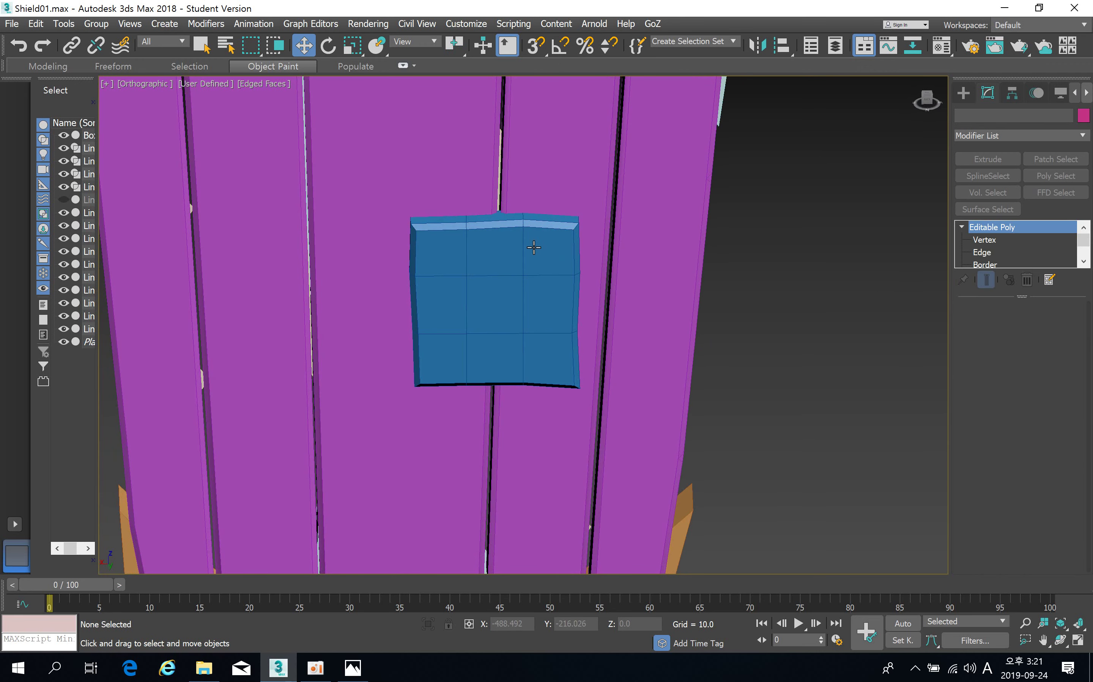
Select the chamfered box fitting on the shield's back.
click(531, 321)
alt+middle_drag(532, 321, 495, 220)
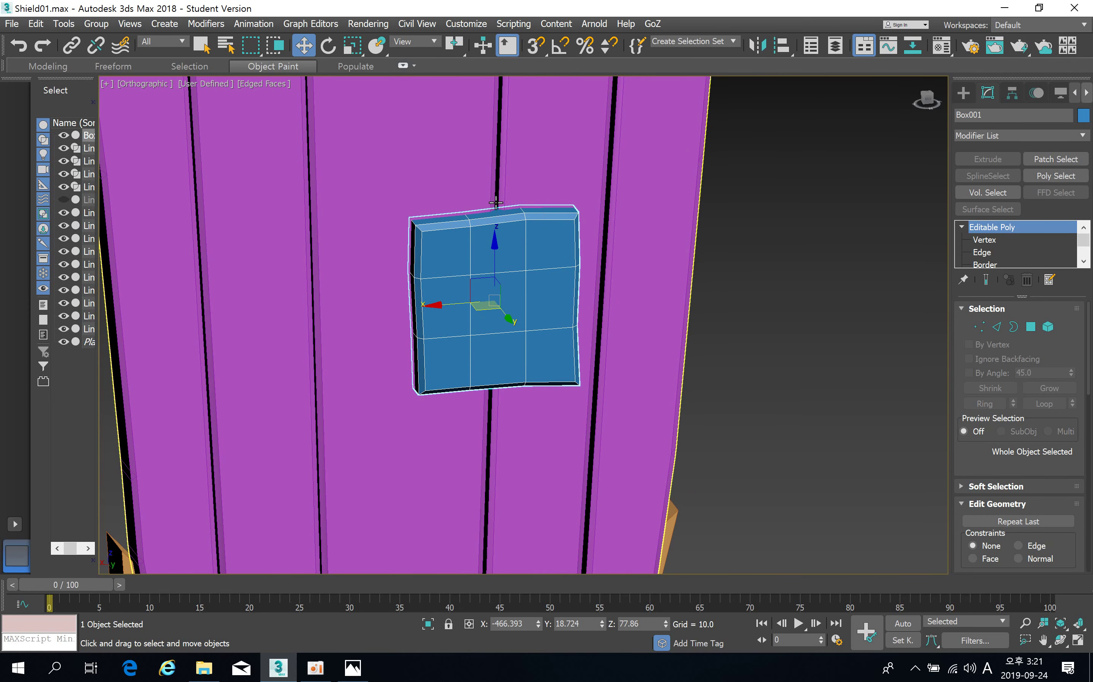
click(964, 92)
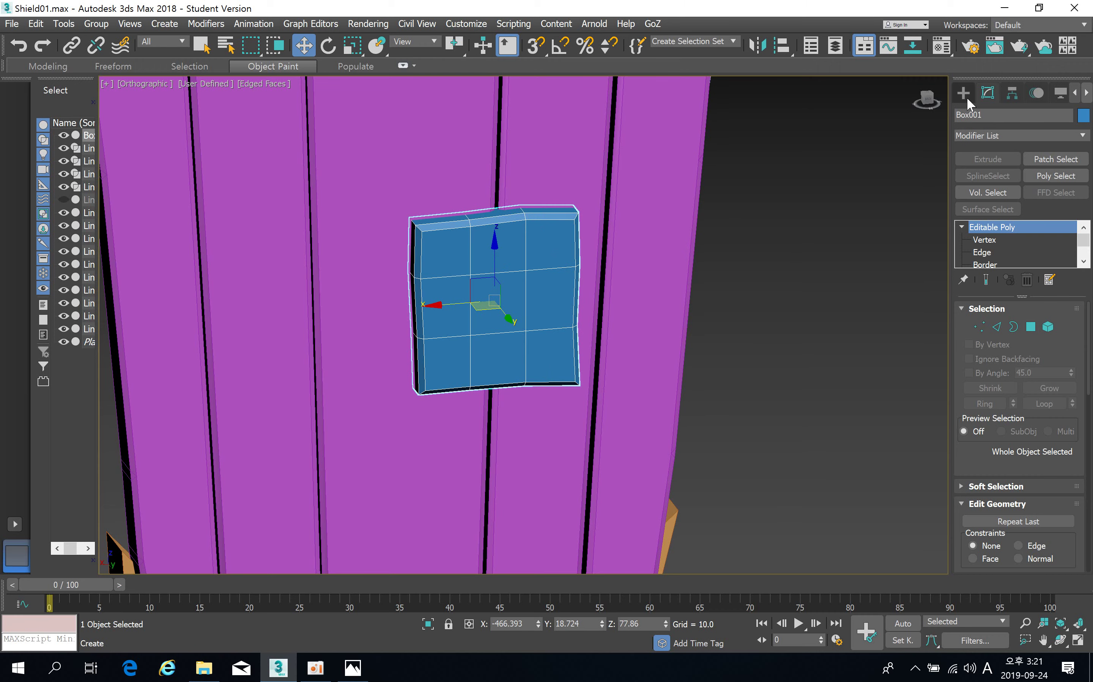
mouse_move(573, 265)
alt+middle_down()
mouse_move(583, 274)
mouse_move(593, 261)
mouse_move(598, 274)
mouse_move(588, 271)
alt+middle_up()
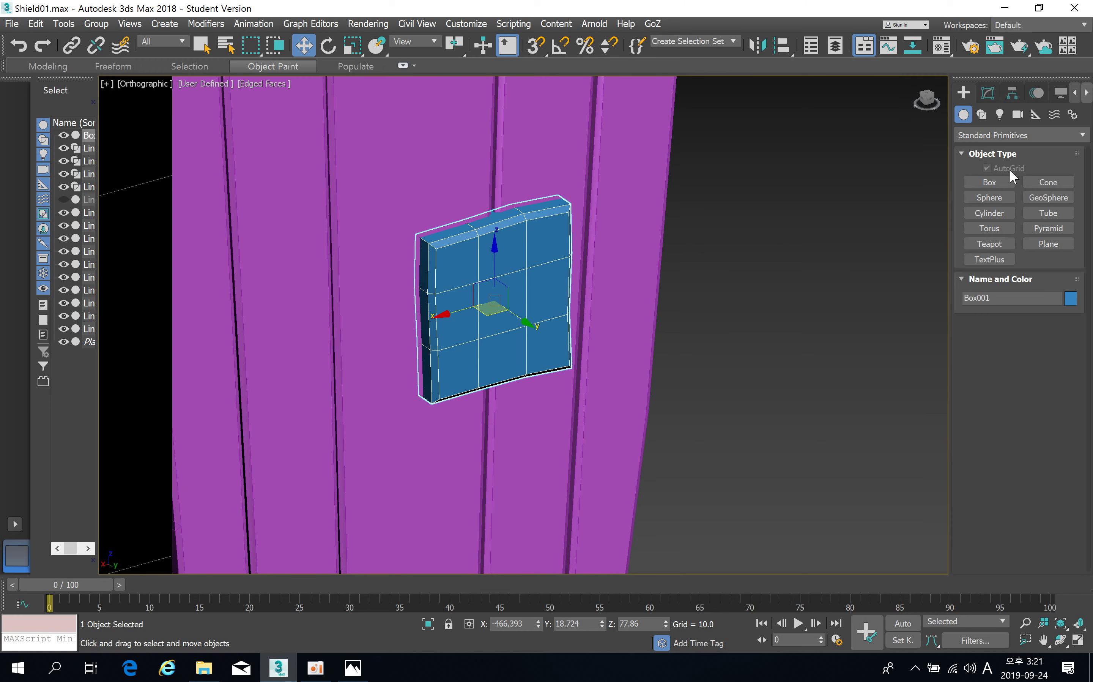
click(994, 184)
alt+middle_drag(604, 286, 616, 304)
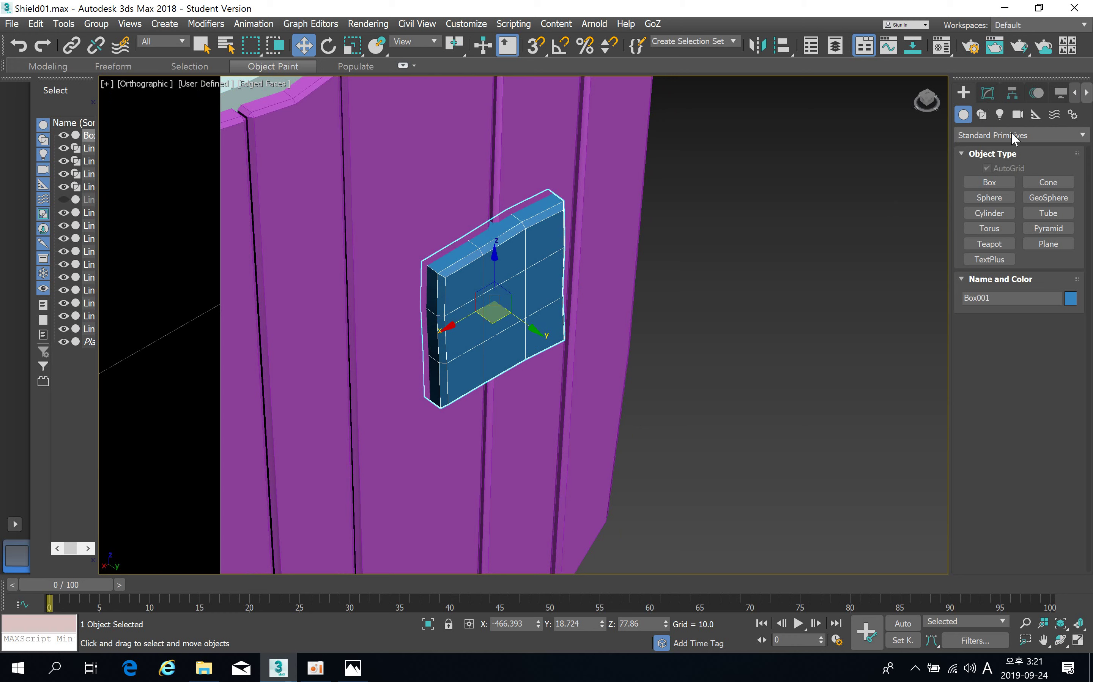
Detach the middle column of three polygons on the box's outer face as a clone, leave polygon editing and deselect everything.
click(989, 93)
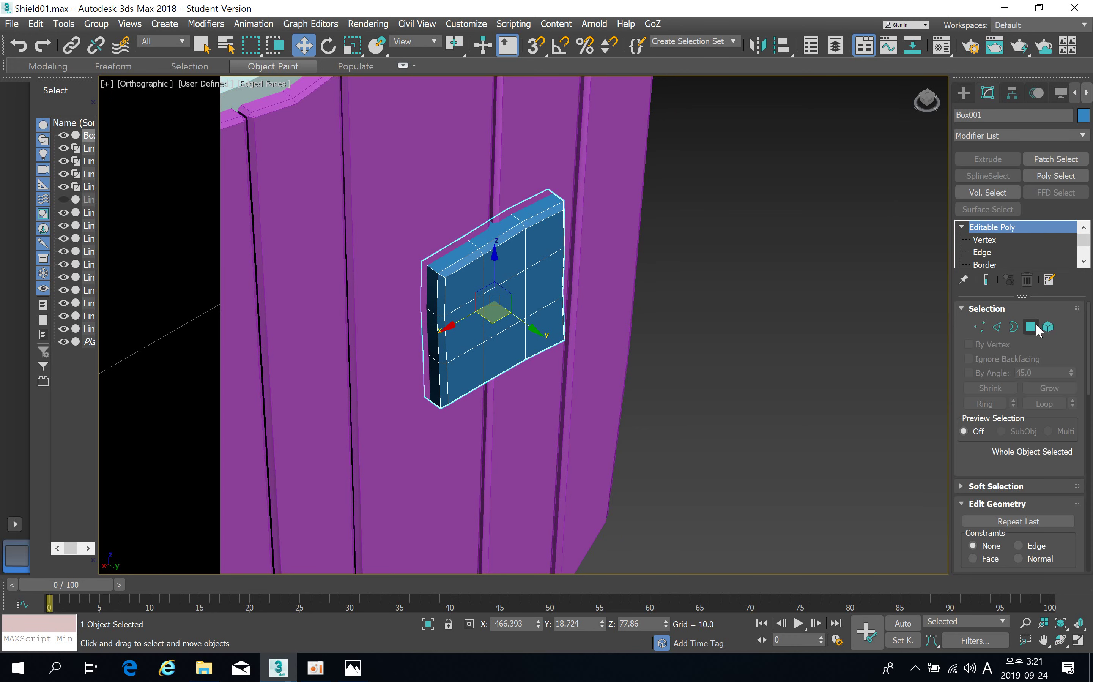
click(1033, 327)
click(505, 258)
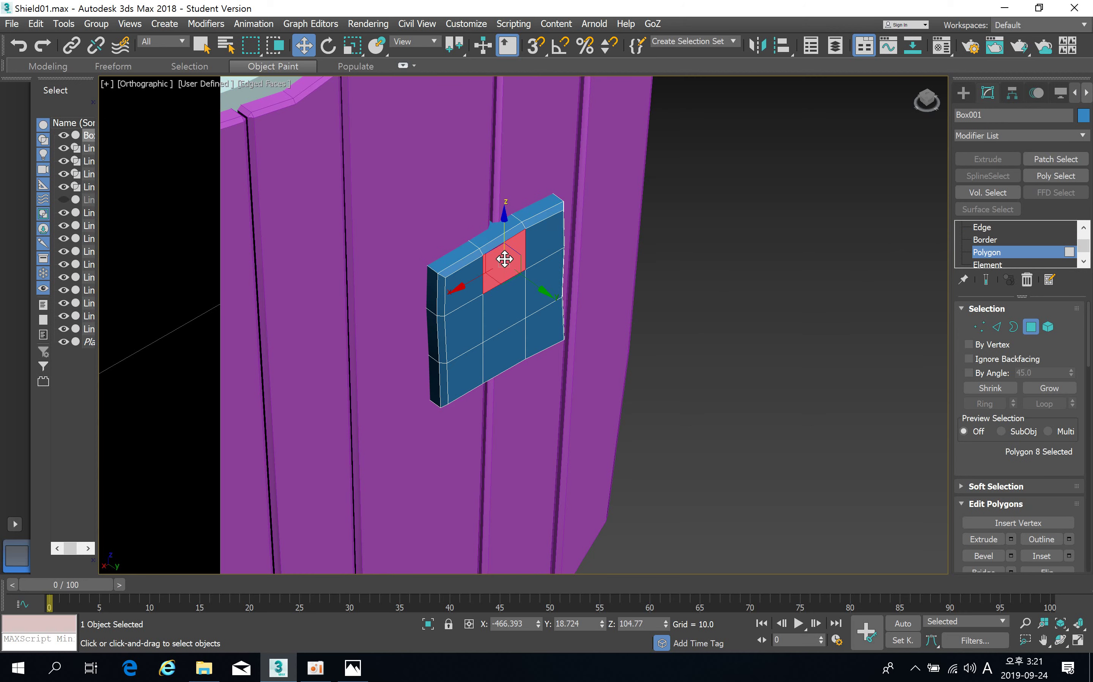
ctrl+click(504, 314)
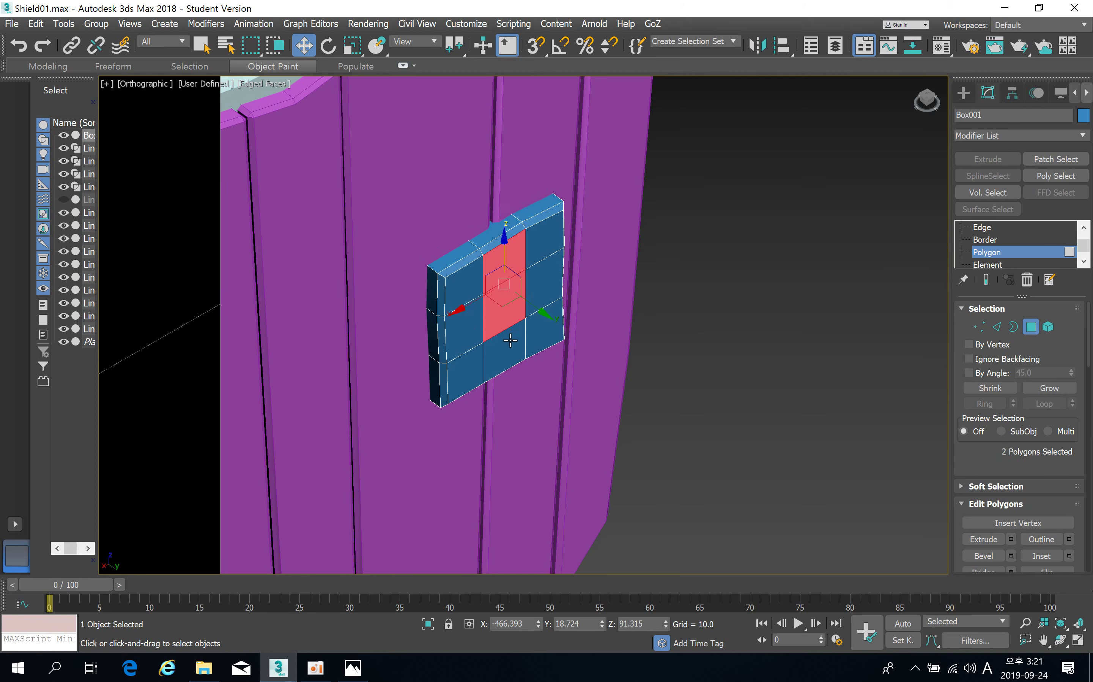
ctrl+click(510, 342)
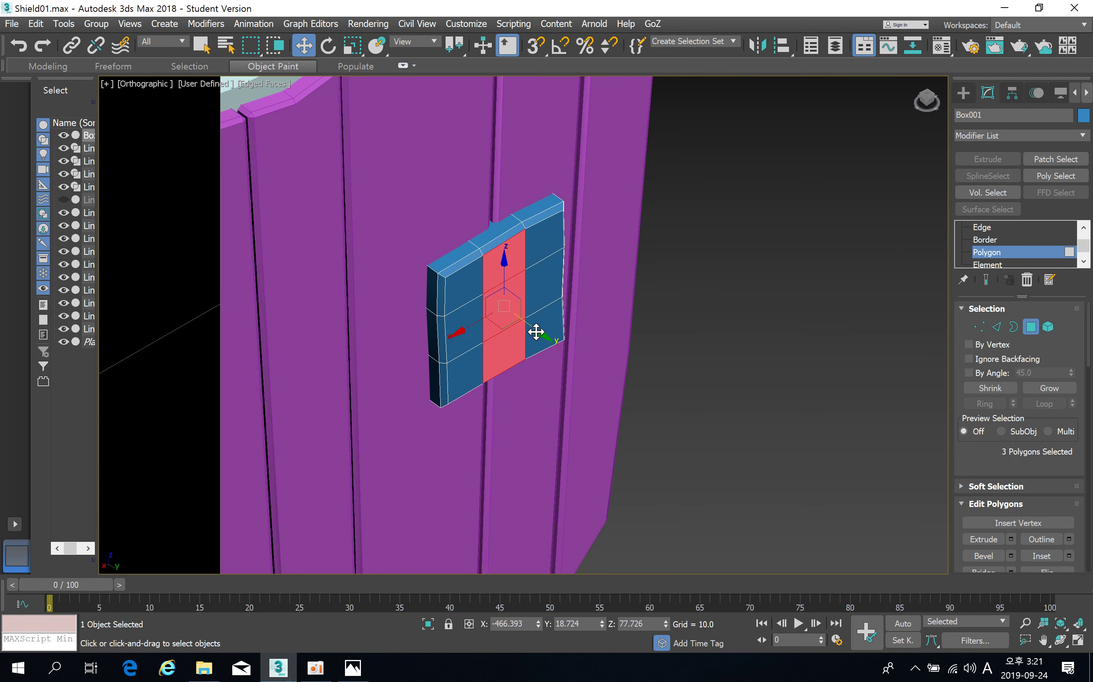
drag(1048, 471, 1013, 140)
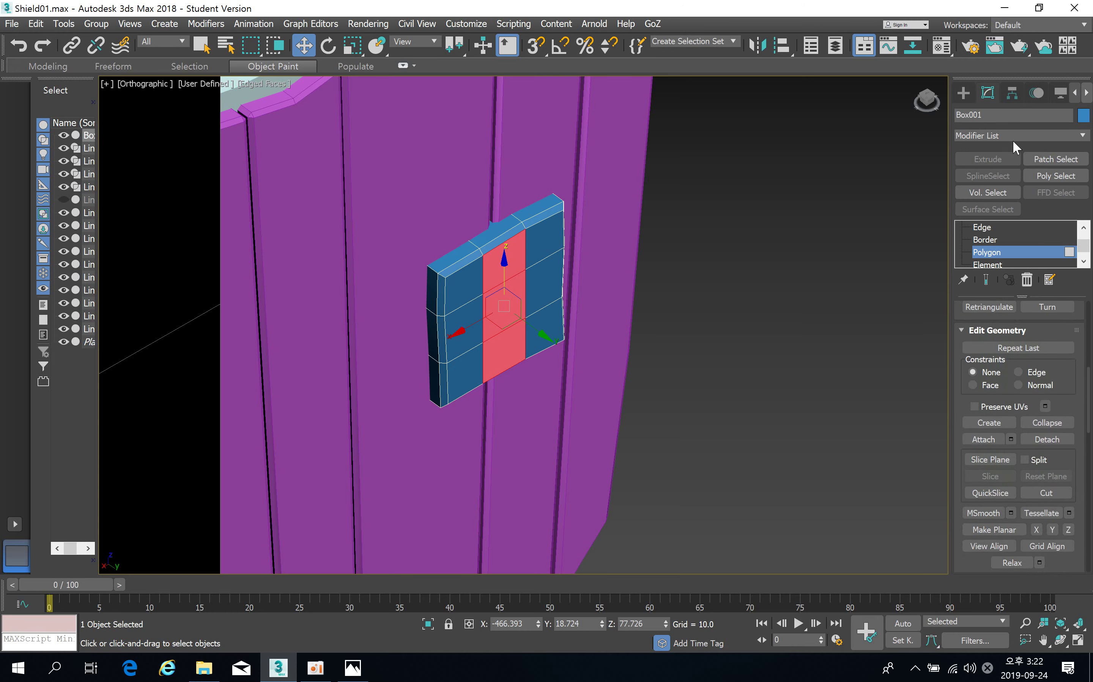
click(1060, 441)
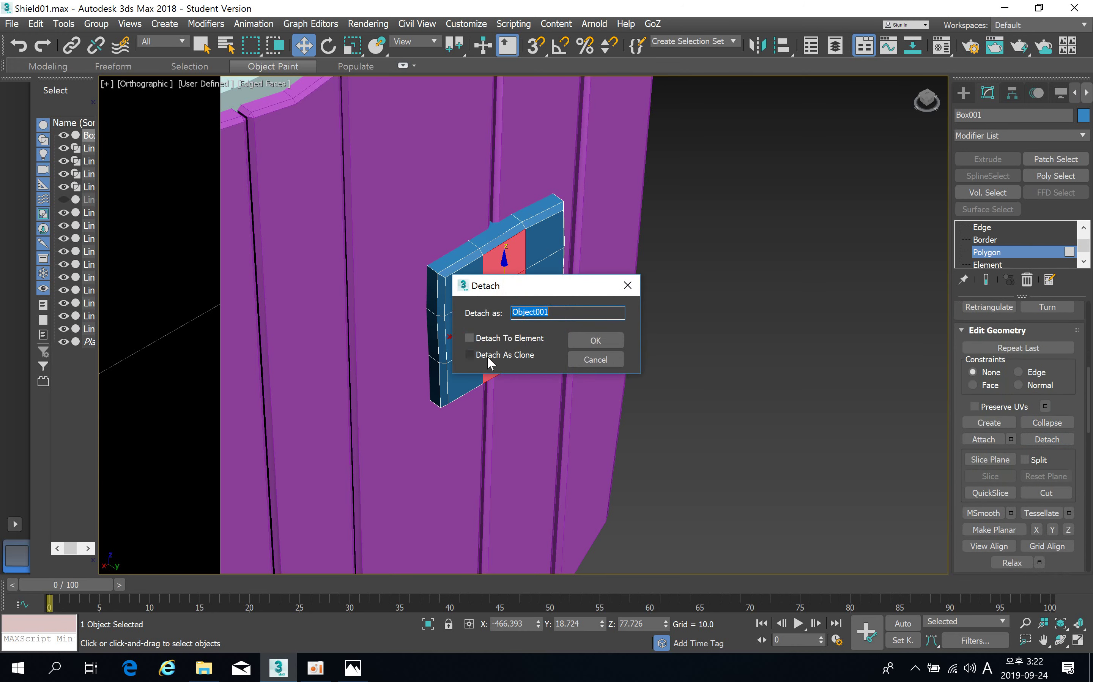
click(484, 356)
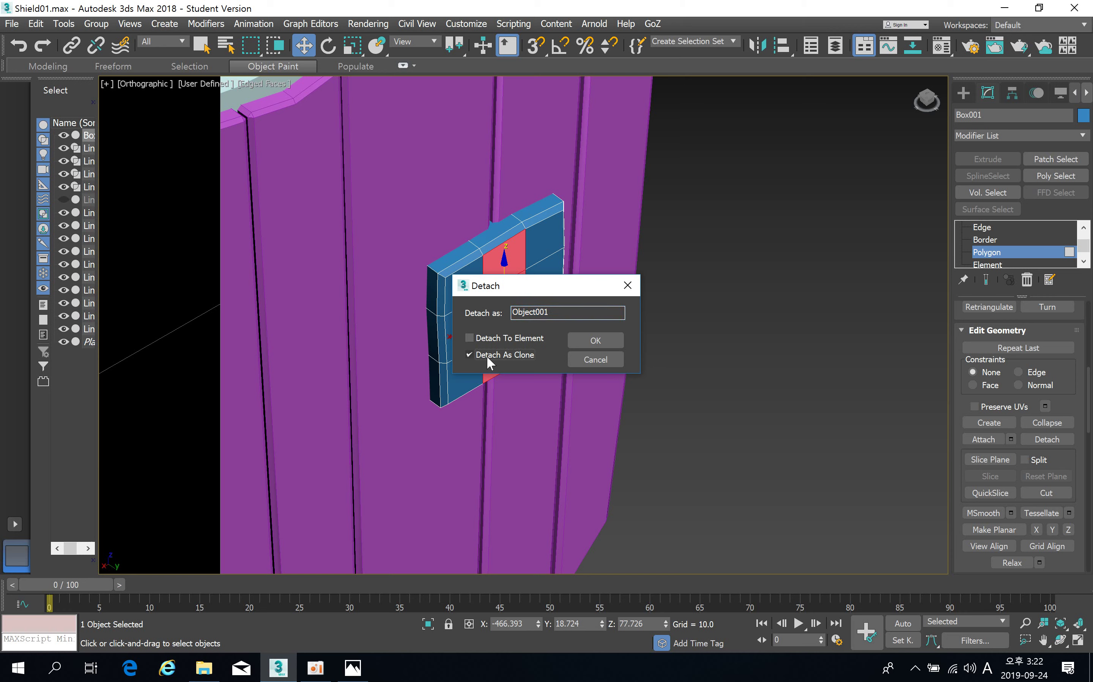
click(609, 341)
click(995, 232)
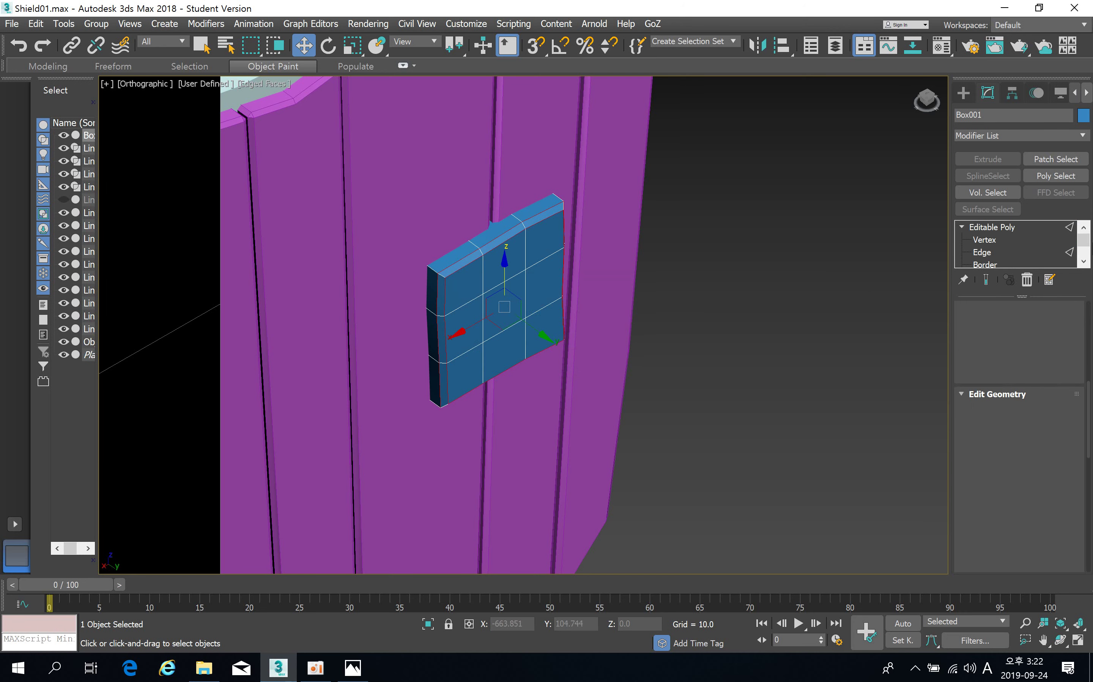
click(987, 227)
click(621, 291)
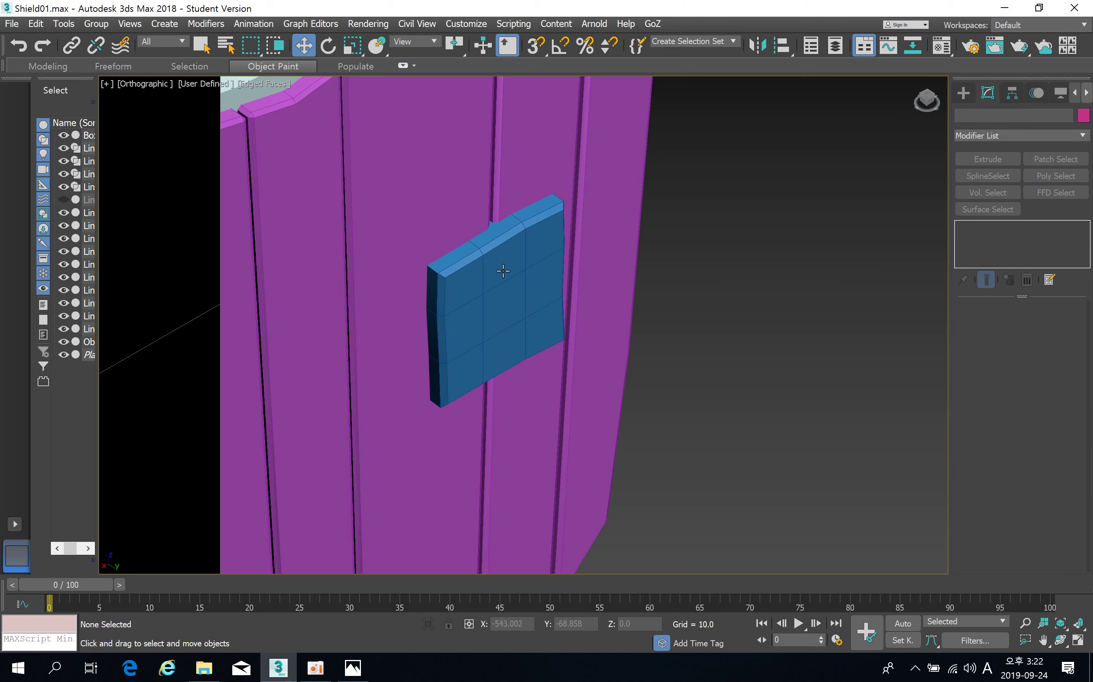
Select the cloned polygon strip and move it about 18.5 units outward from the box along Y.
click(504, 271)
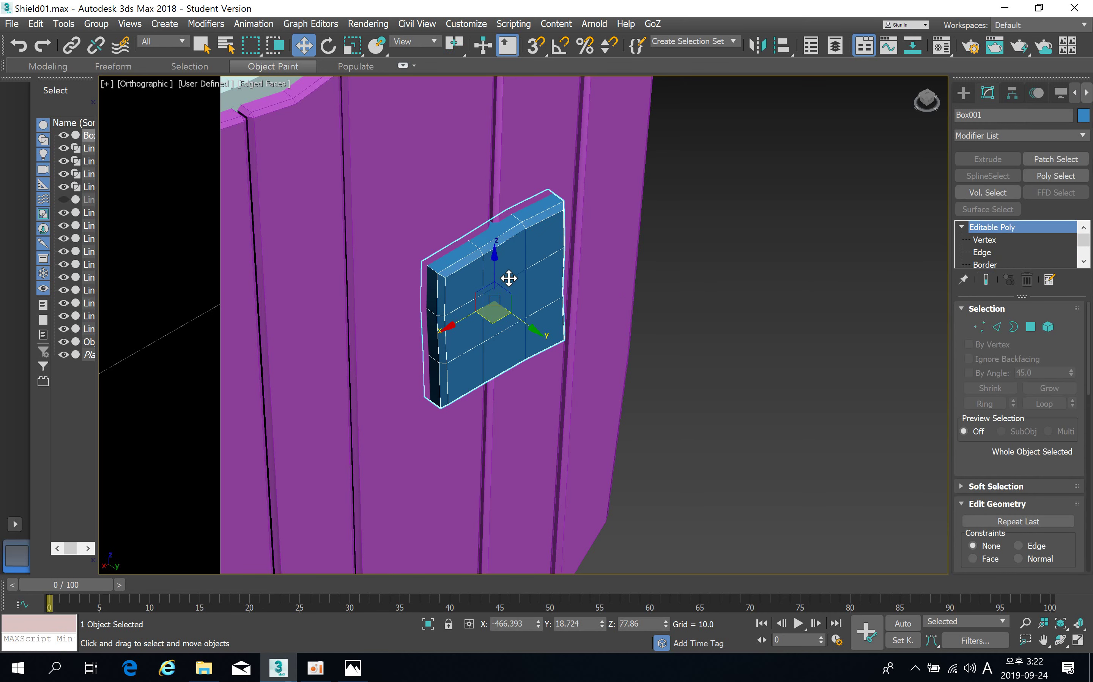
click(509, 278)
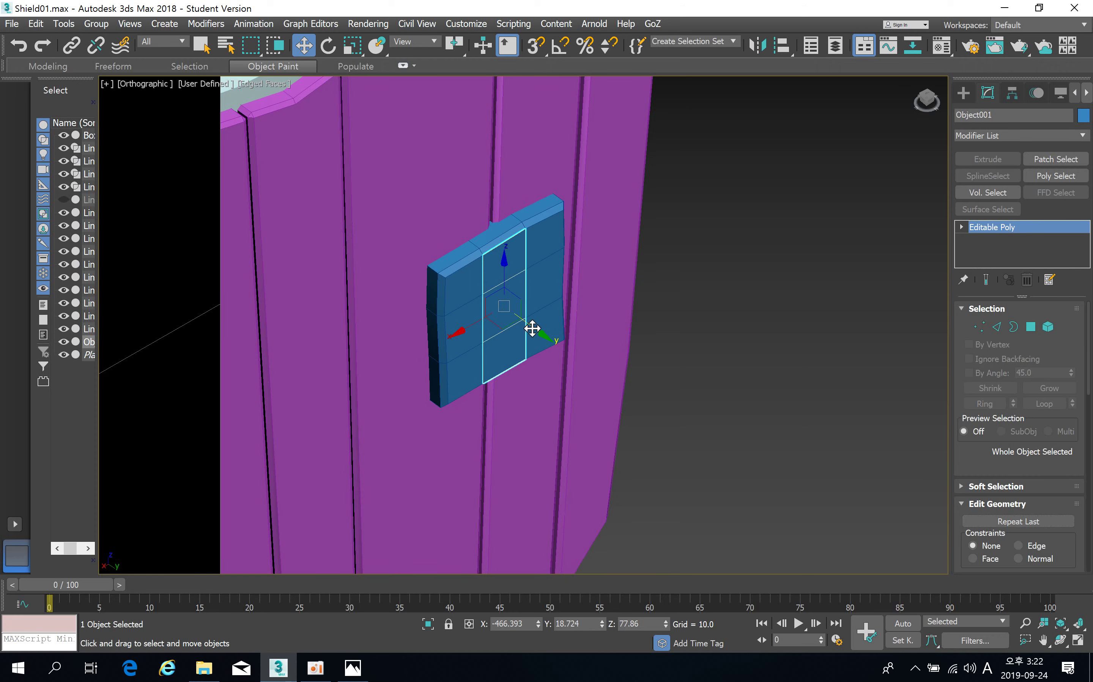
drag(533, 329, 558, 348)
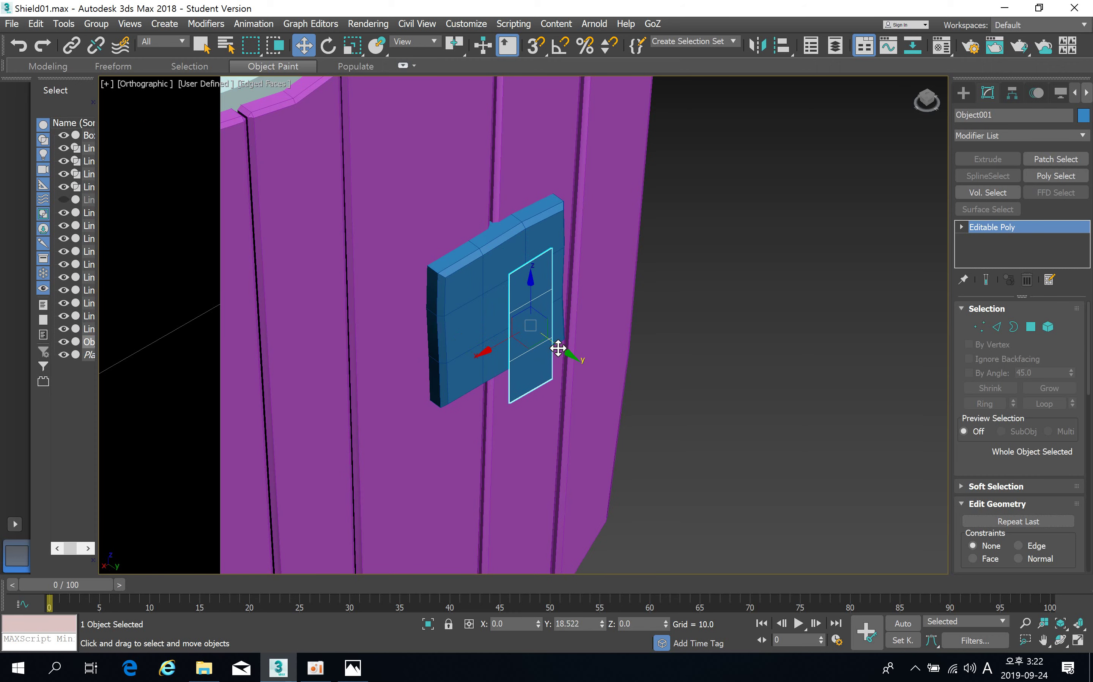
Select the strip's top and bottom edges and extend new polygons from them along Y back to the box.
alt+middle_drag(524, 361, 546, 264)
right_click(543, 239)
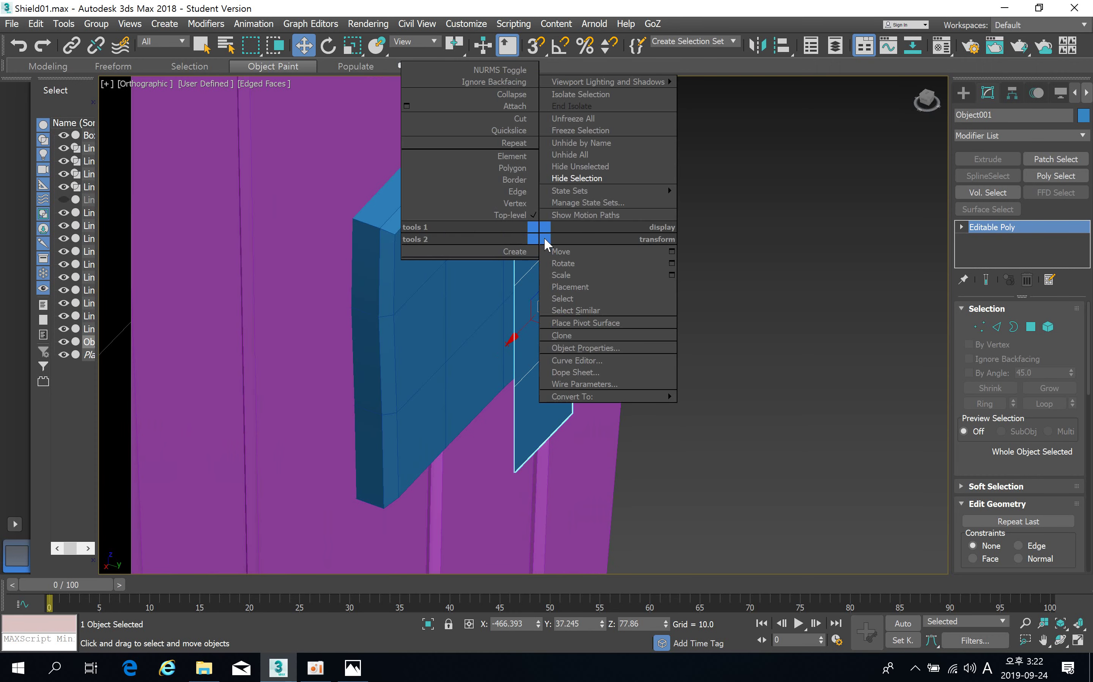
mouse_move(606, 398)
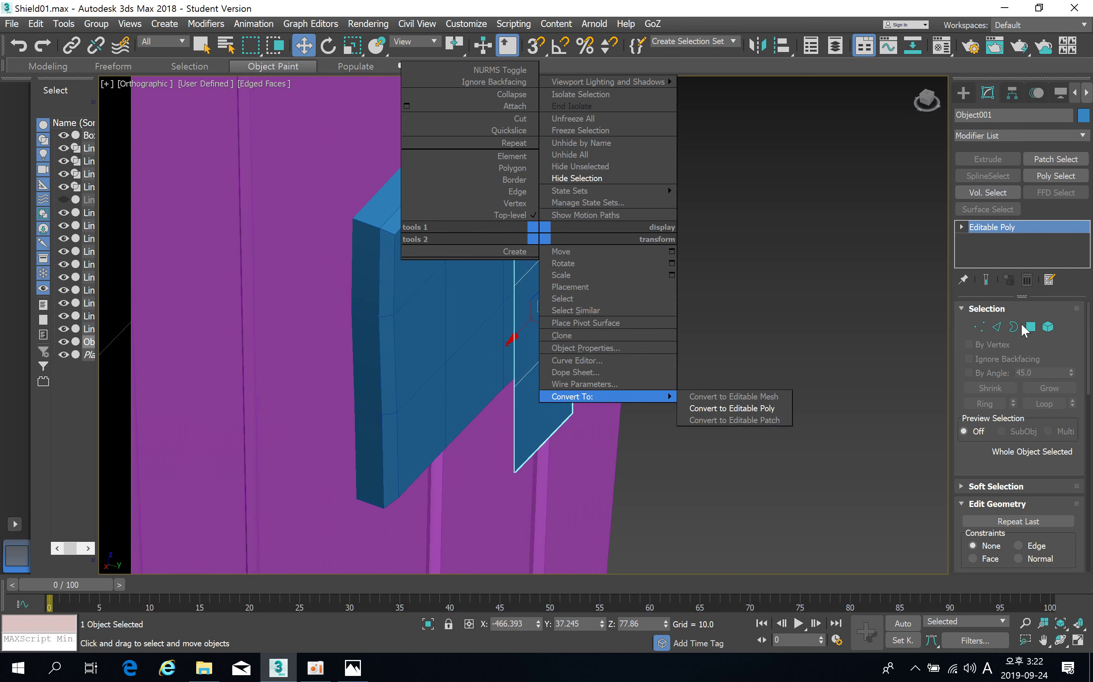
click(999, 326)
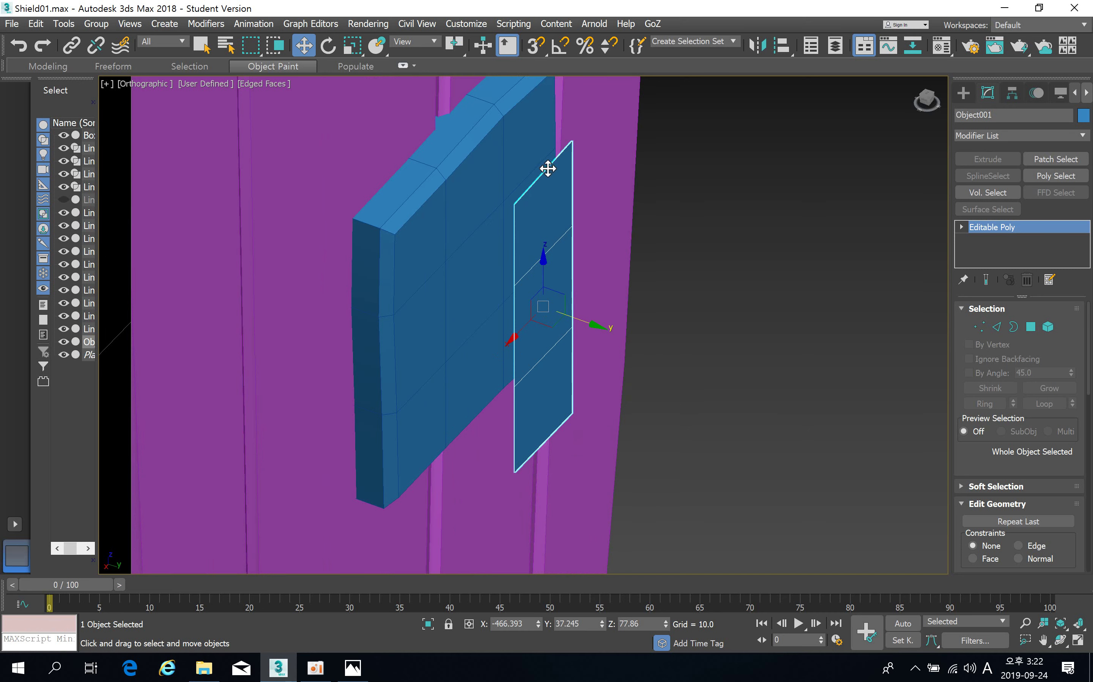
click(998, 326)
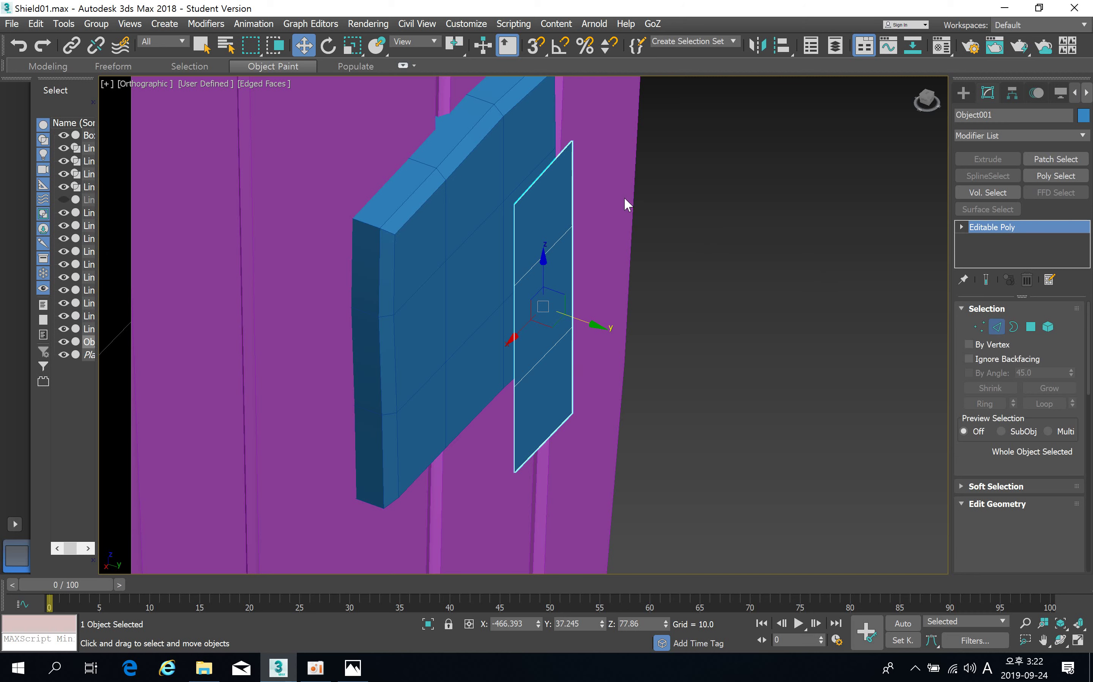
click(543, 175)
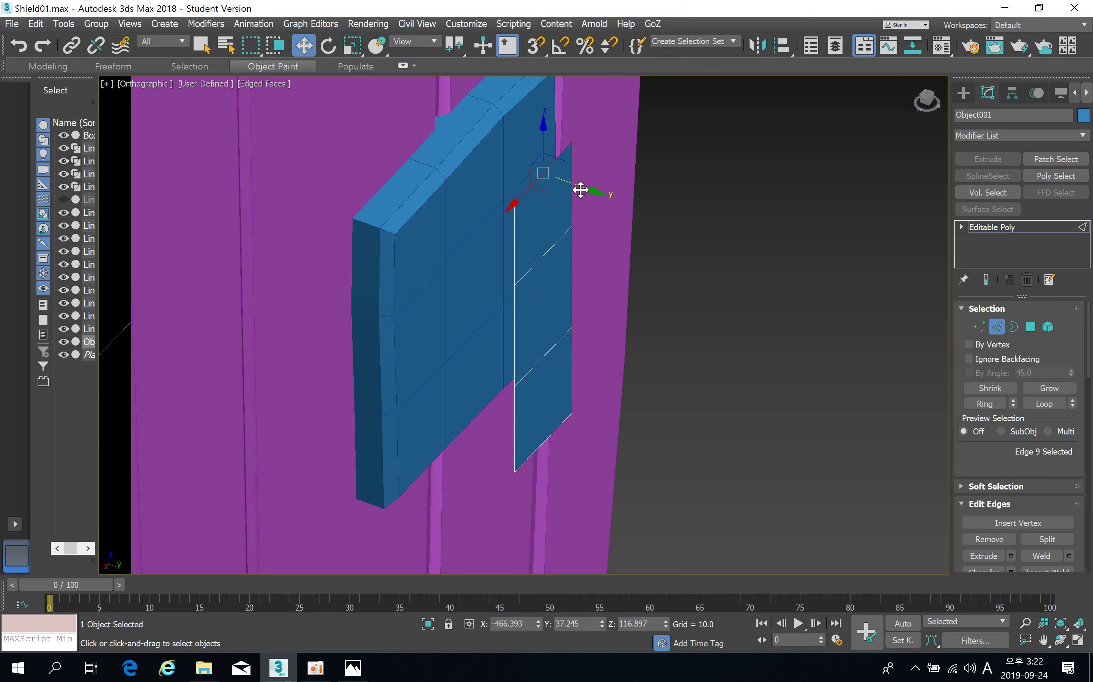
click(549, 439)
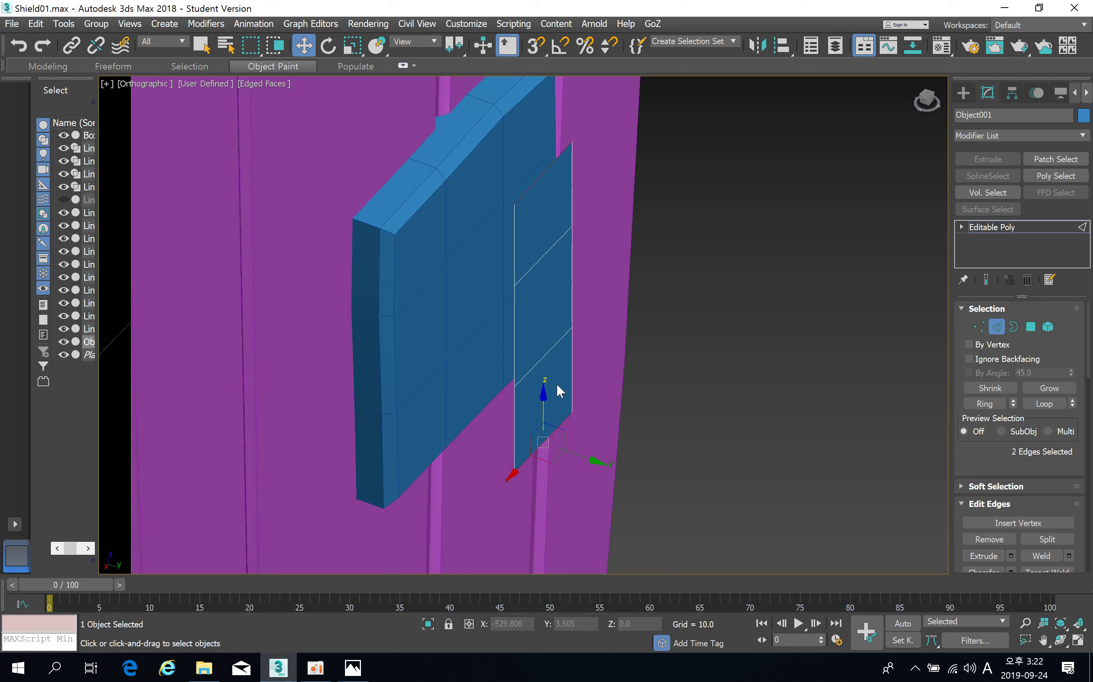
middle_drag(576, 455, 578, 452)
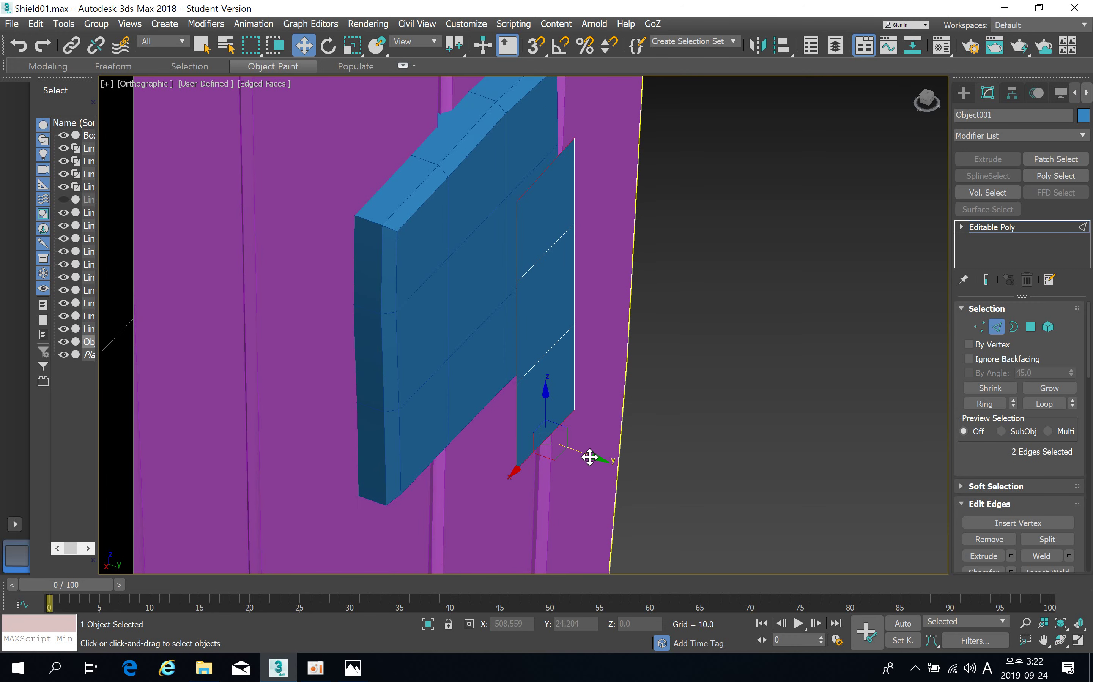
shift+drag(590, 456, 507, 442)
alt+middle_drag(655, 428, 648, 387)
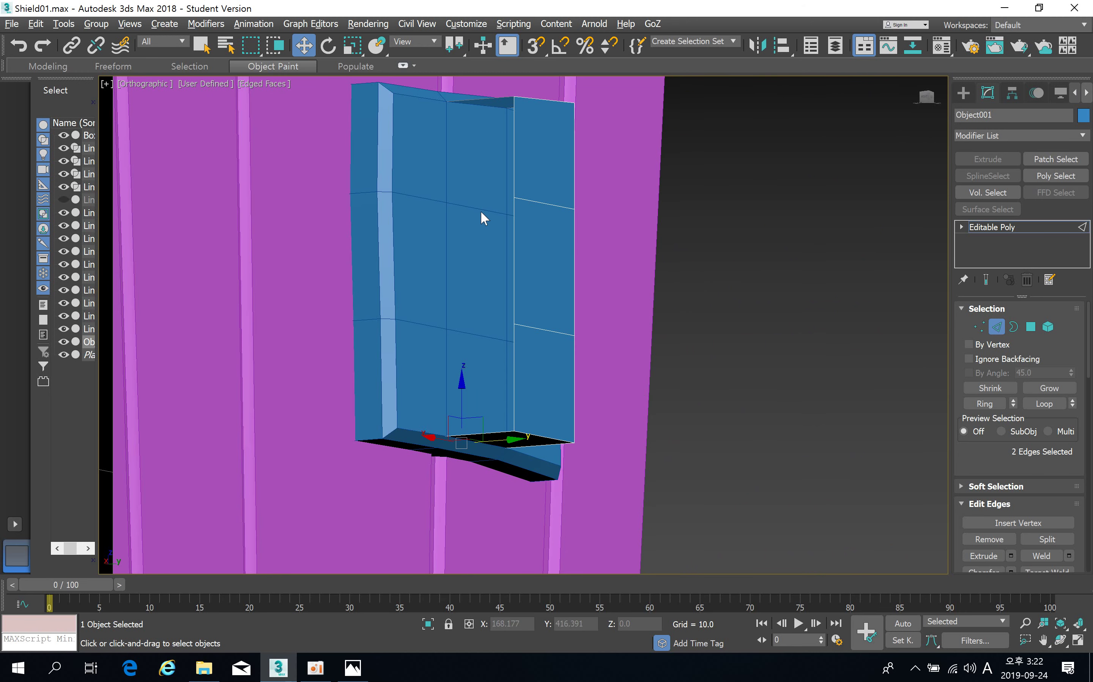
click(465, 103)
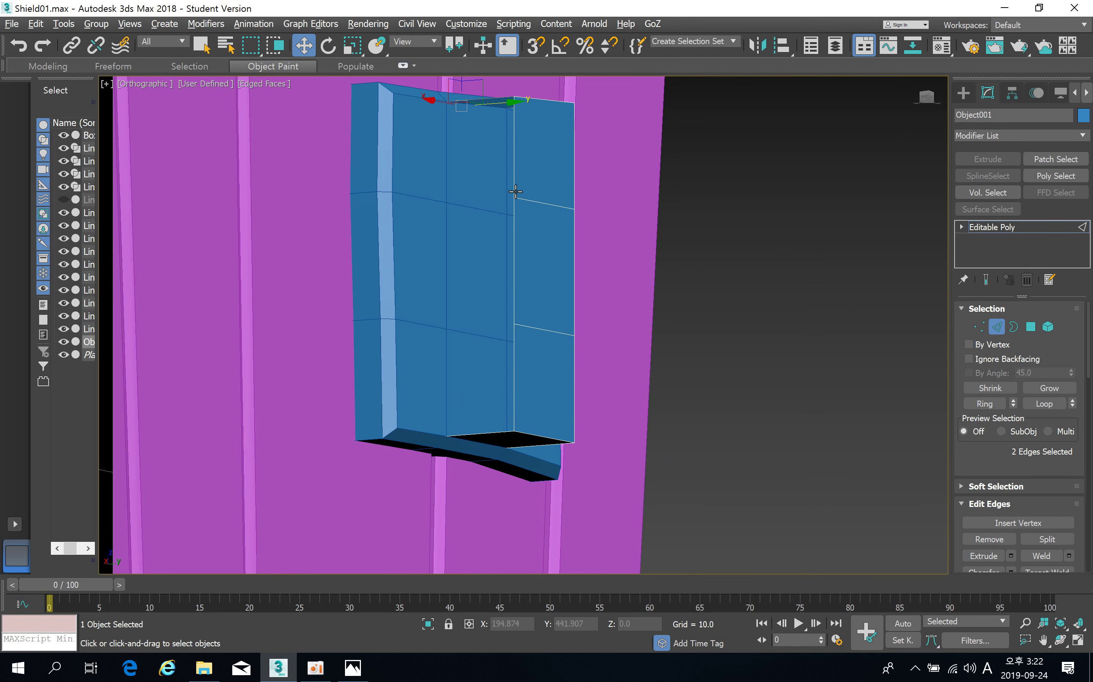
alt+middle_drag(516, 192, 485, 113)
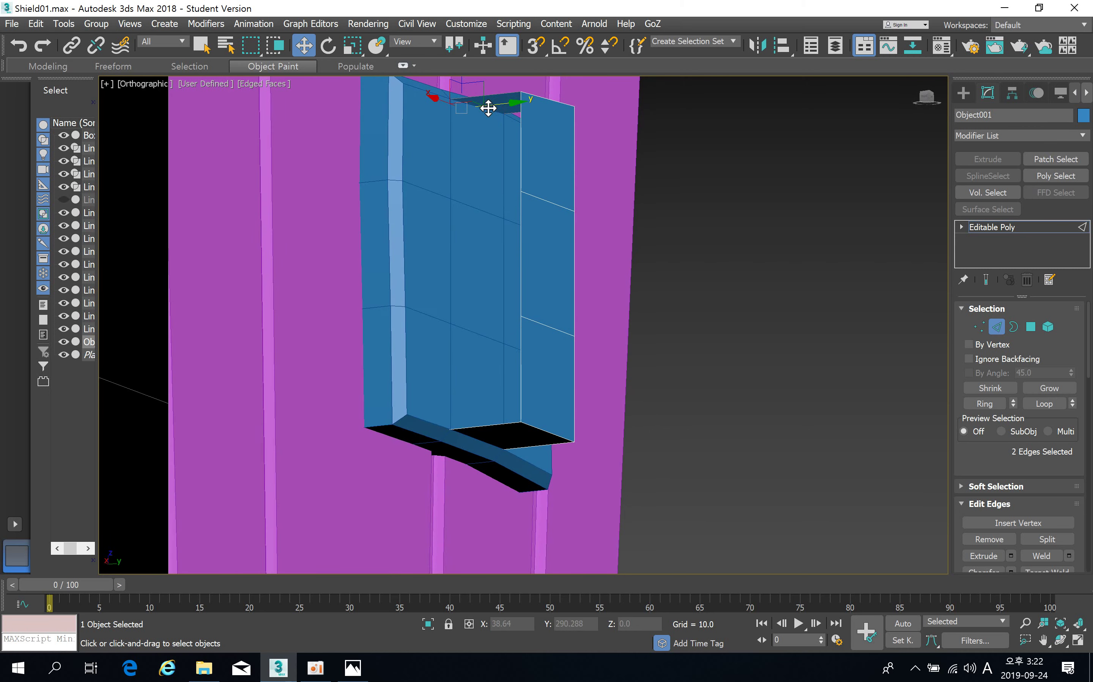
key(F3)
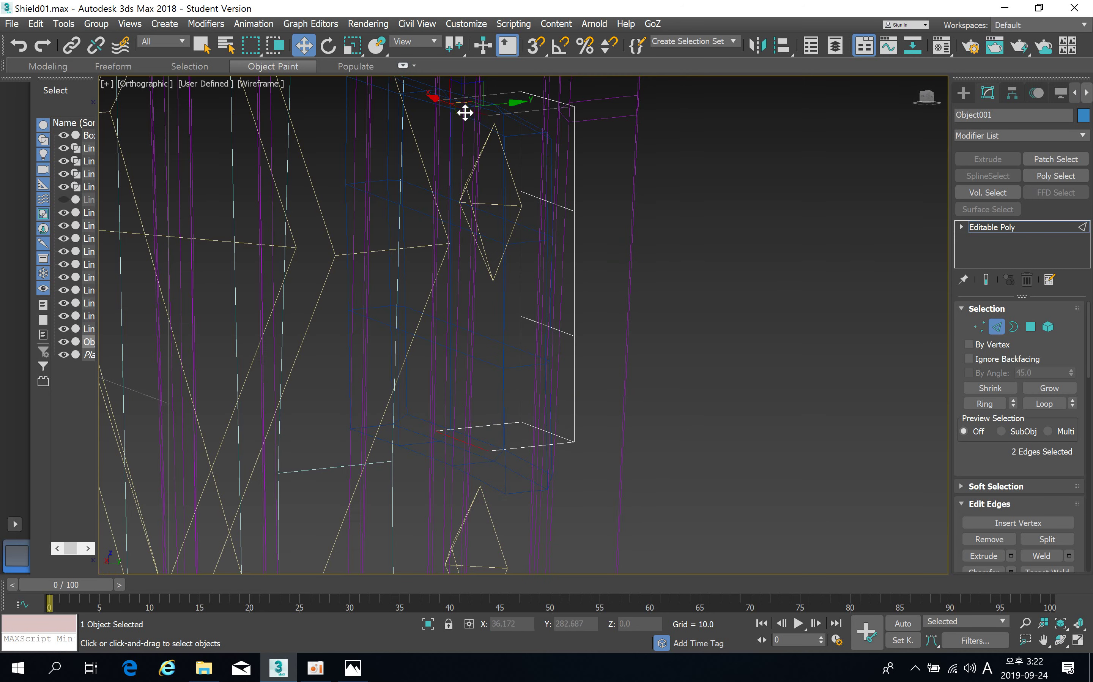
alt+middle_drag(476, 192, 477, 208)
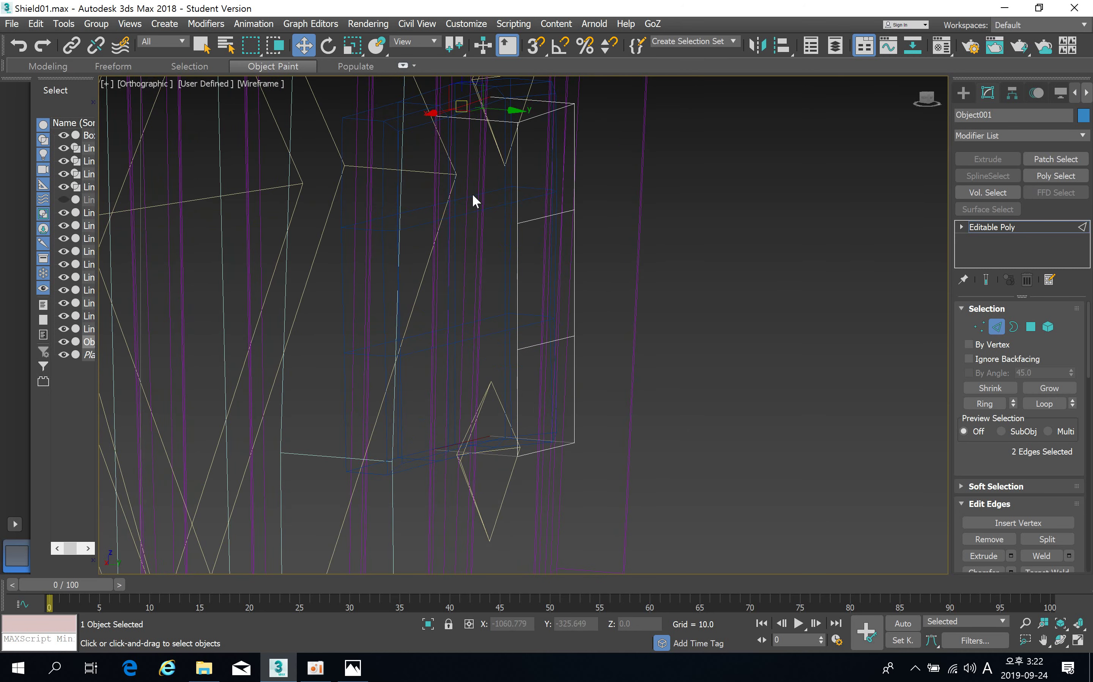
key(F3)
middle_drag(472, 150, 472, 180)
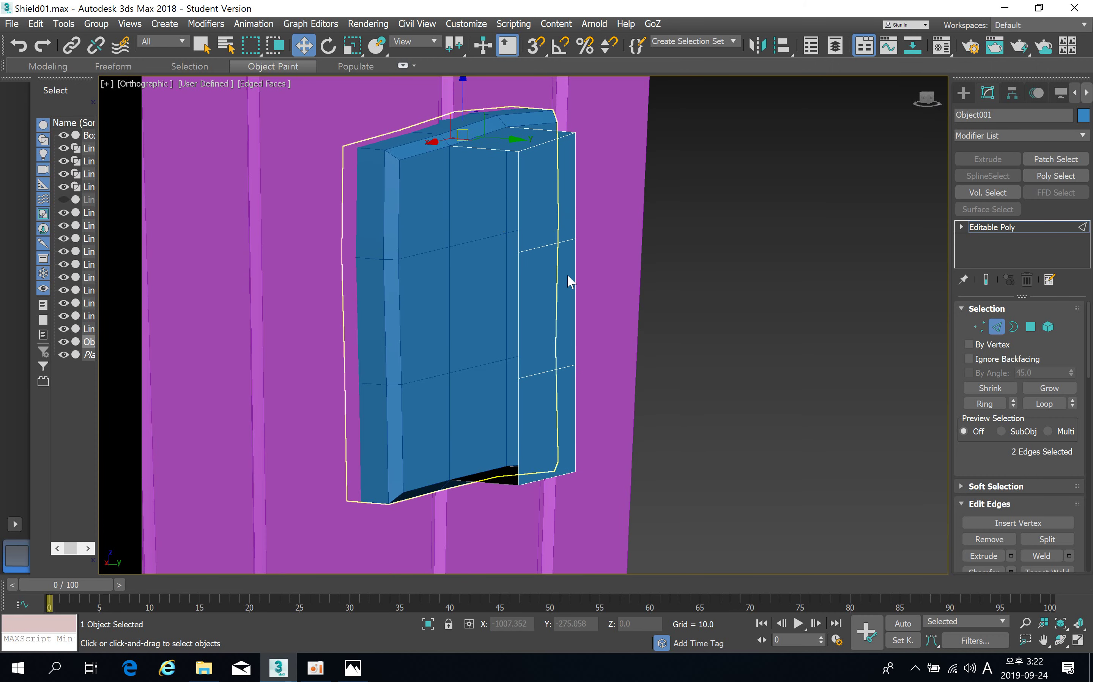
Select the whole bracket element and move it about 7.3 units further outward along Y.
key(5)
click(527, 247)
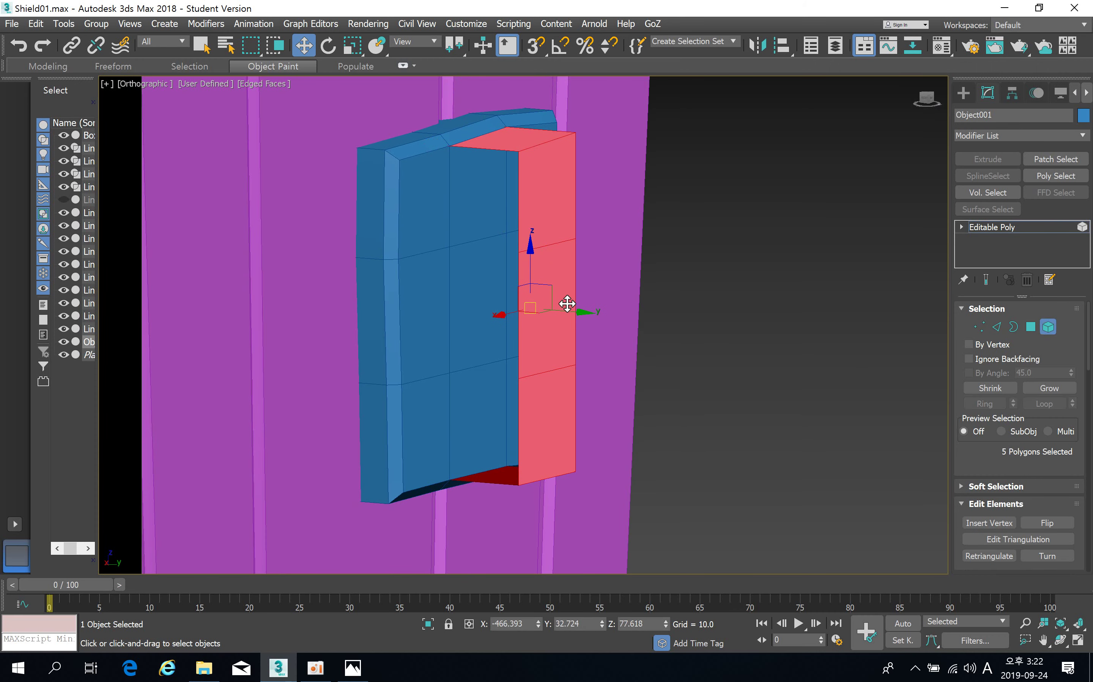
drag(576, 312, 598, 320)
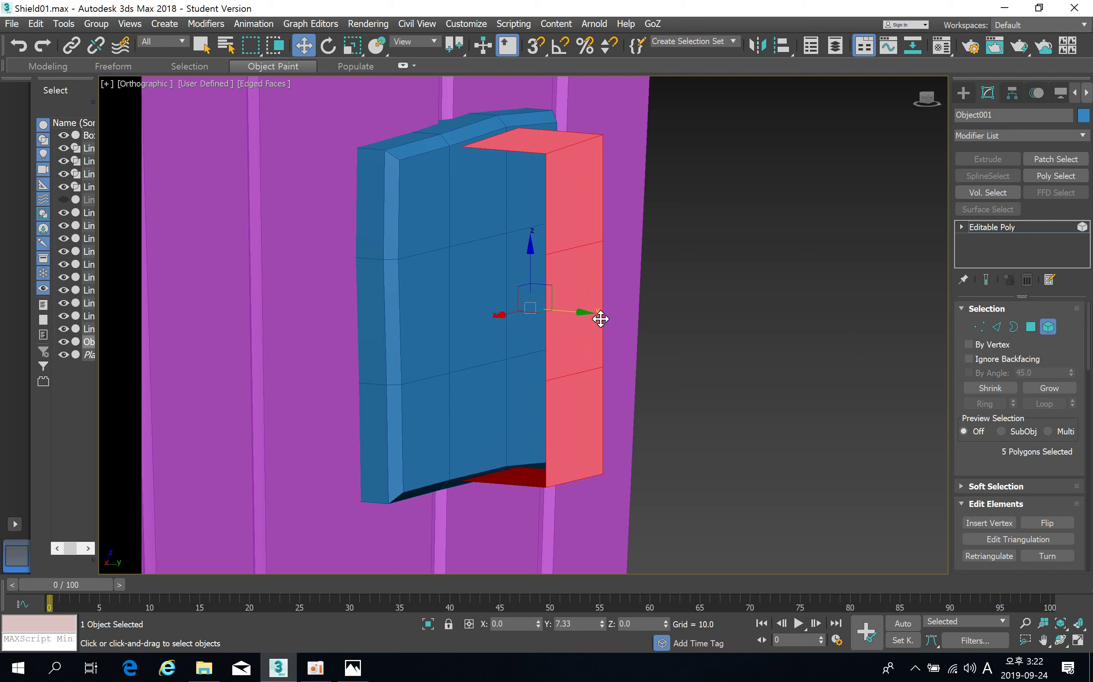
Extend new polygons downward along Z from the bracket's upper and lower inner edges to form flaps.
click(997, 327)
click(491, 134)
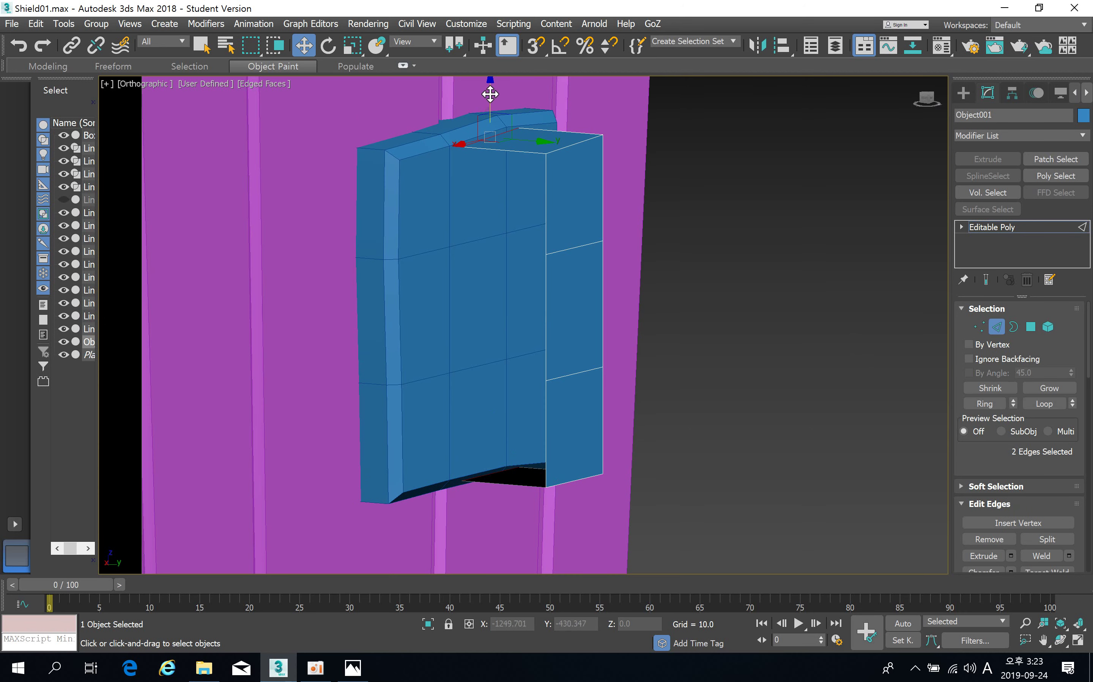
drag(490, 93, 491, 193)
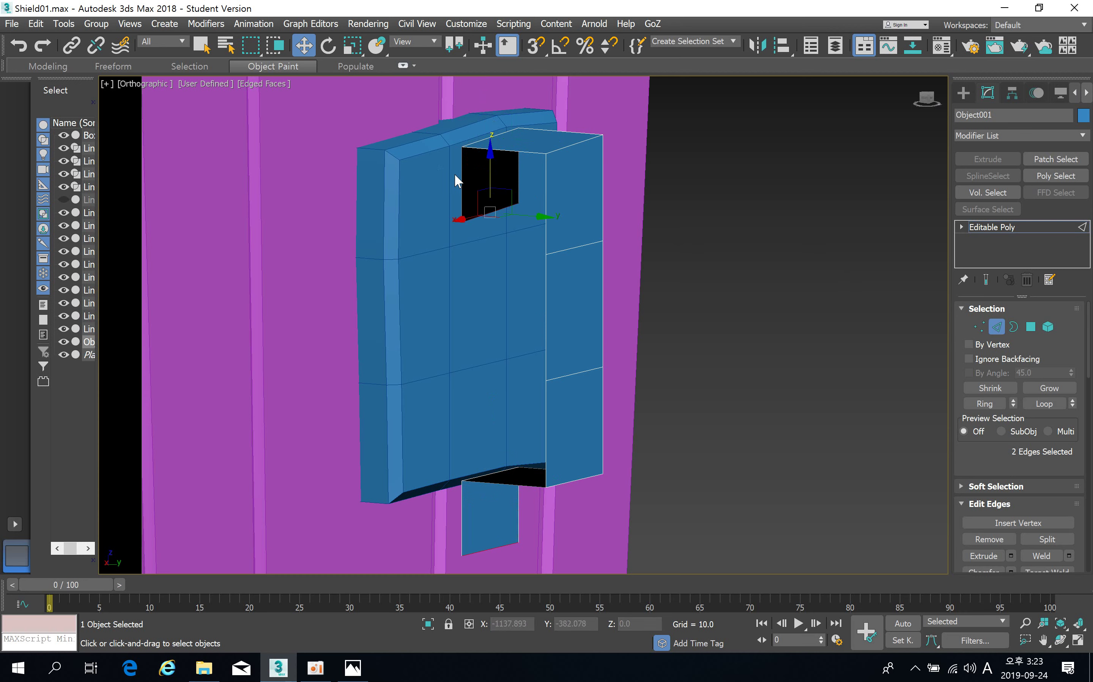
Move only the lower flap's free edge upward to about Z 54 so the flap folds inside the bracket.
click(499, 546)
drag(495, 542, 503, 365)
mouse_move(602, 417)
alt+middle_down()
mouse_move(511, 417)
mouse_move(594, 417)
alt+middle_up()
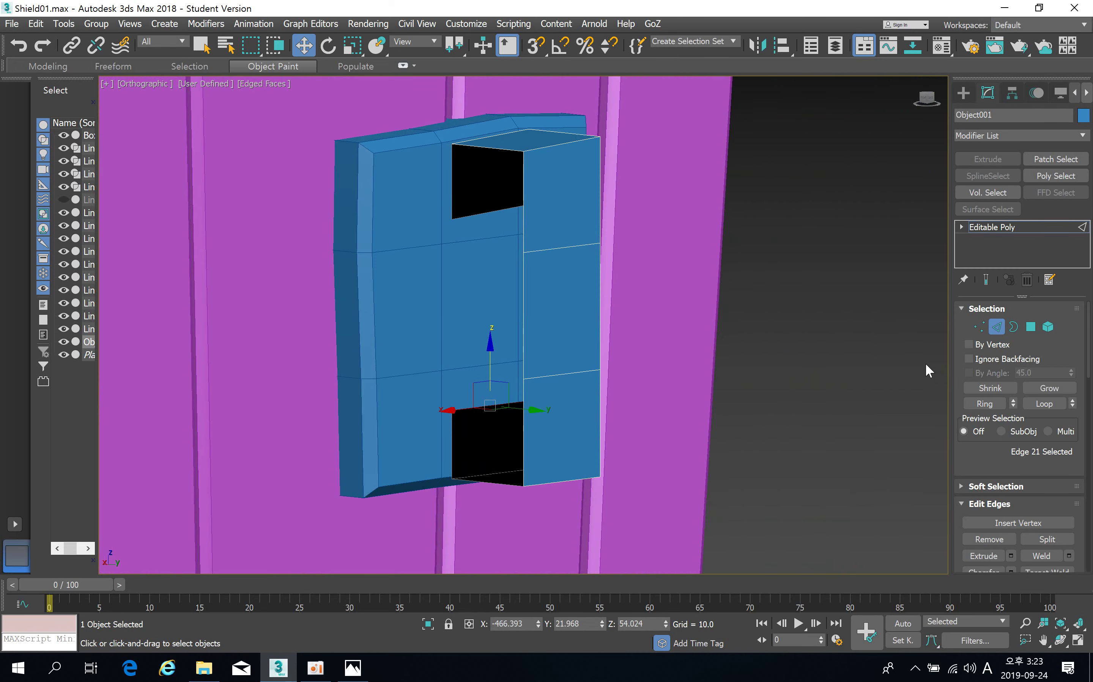
click(1014, 328)
click(997, 329)
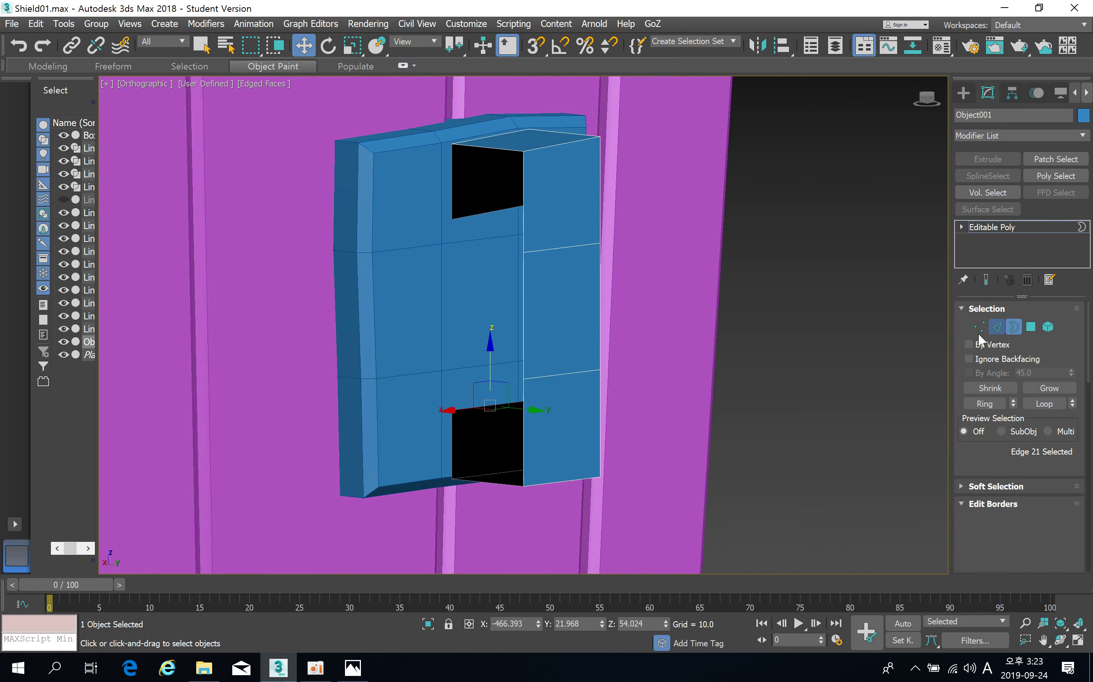
Chamfer the bracket's upper and lower outer corner edges with one segment to bevel both bends.
click(543, 148)
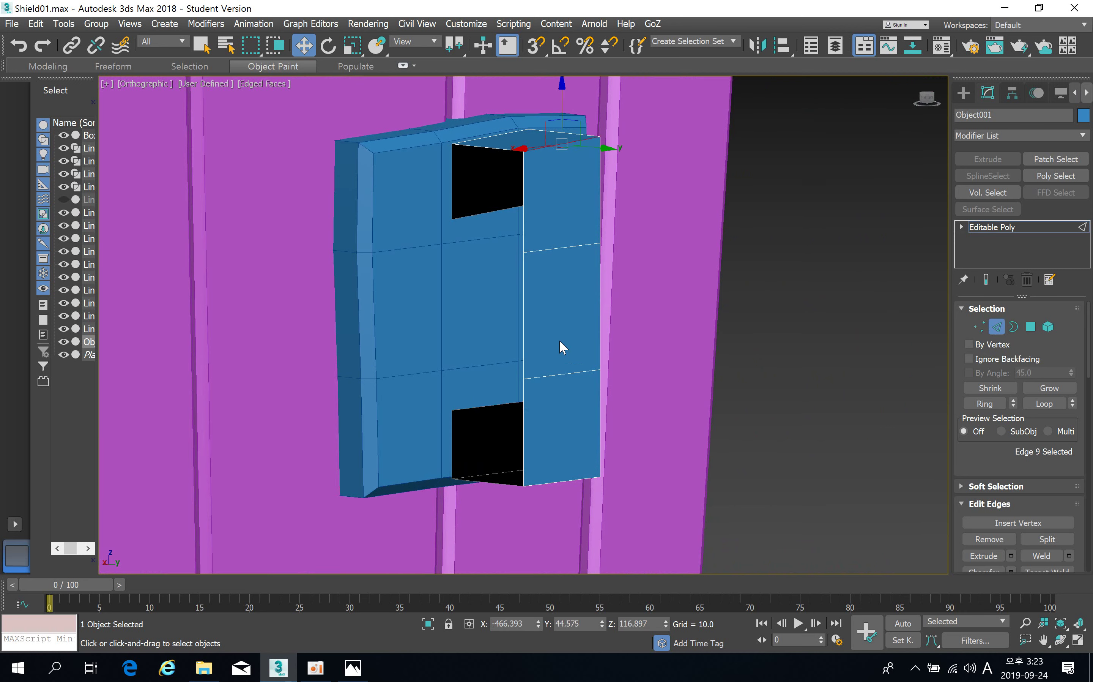
click(566, 482)
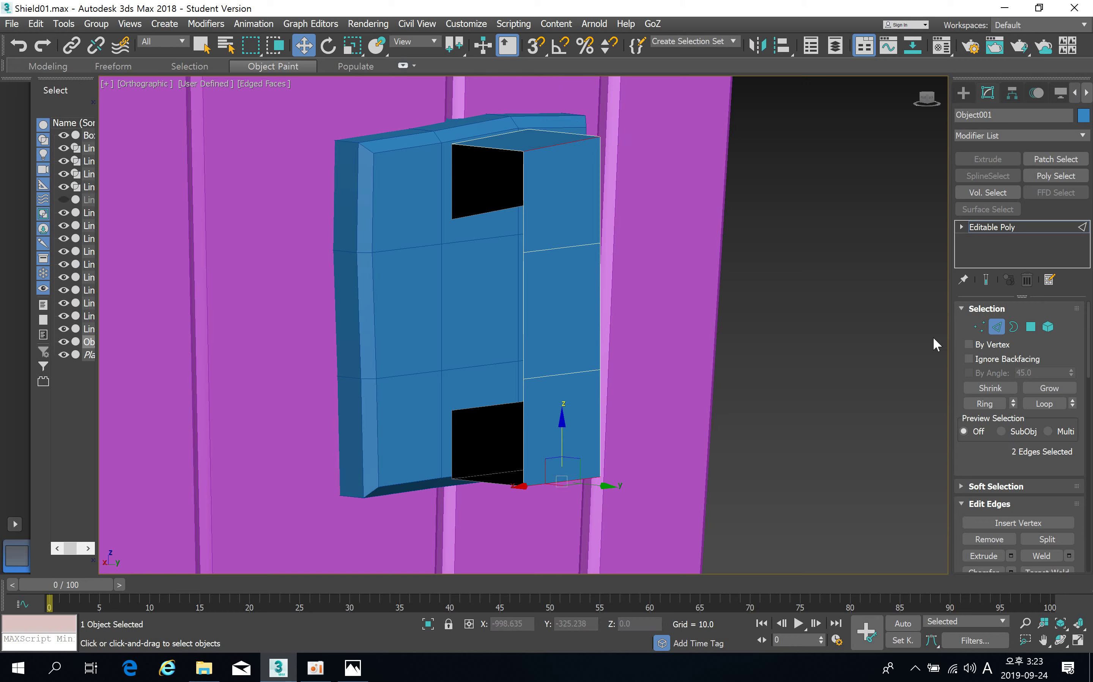
drag(1072, 183, 1073, 173)
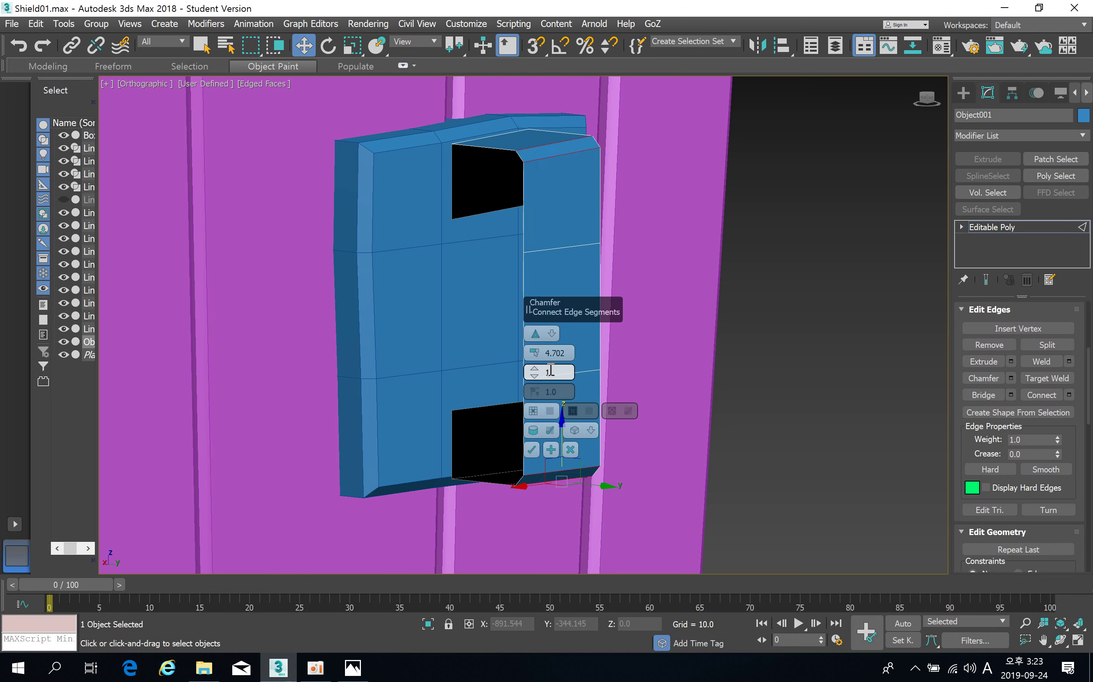
drag(533, 353, 530, 346)
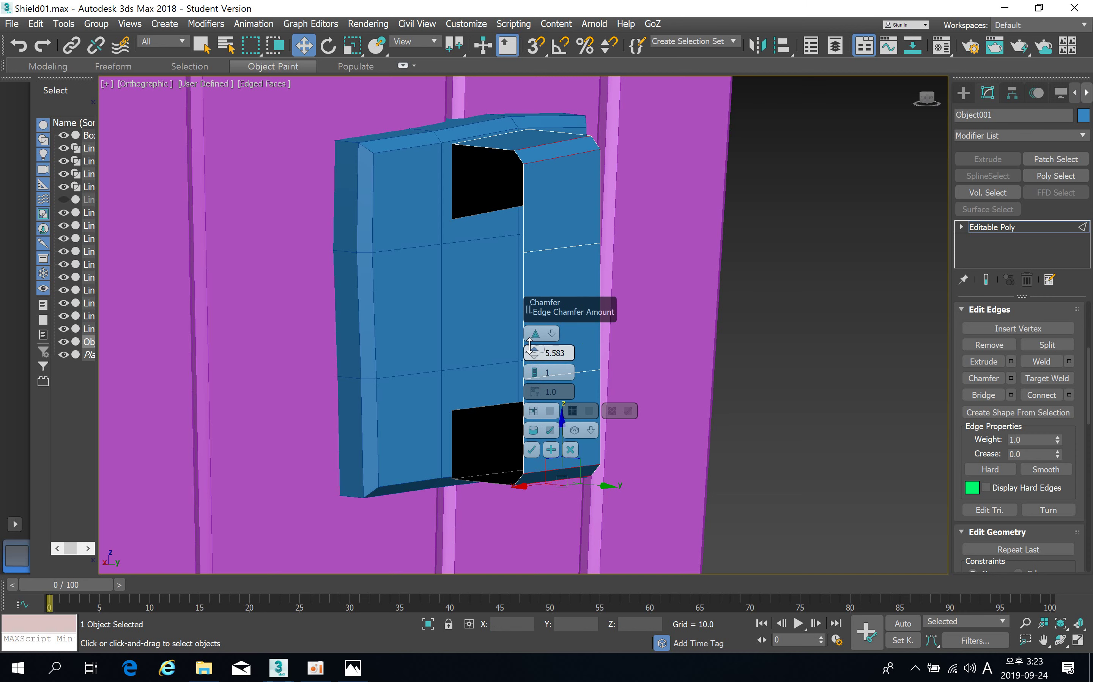
click(534, 449)
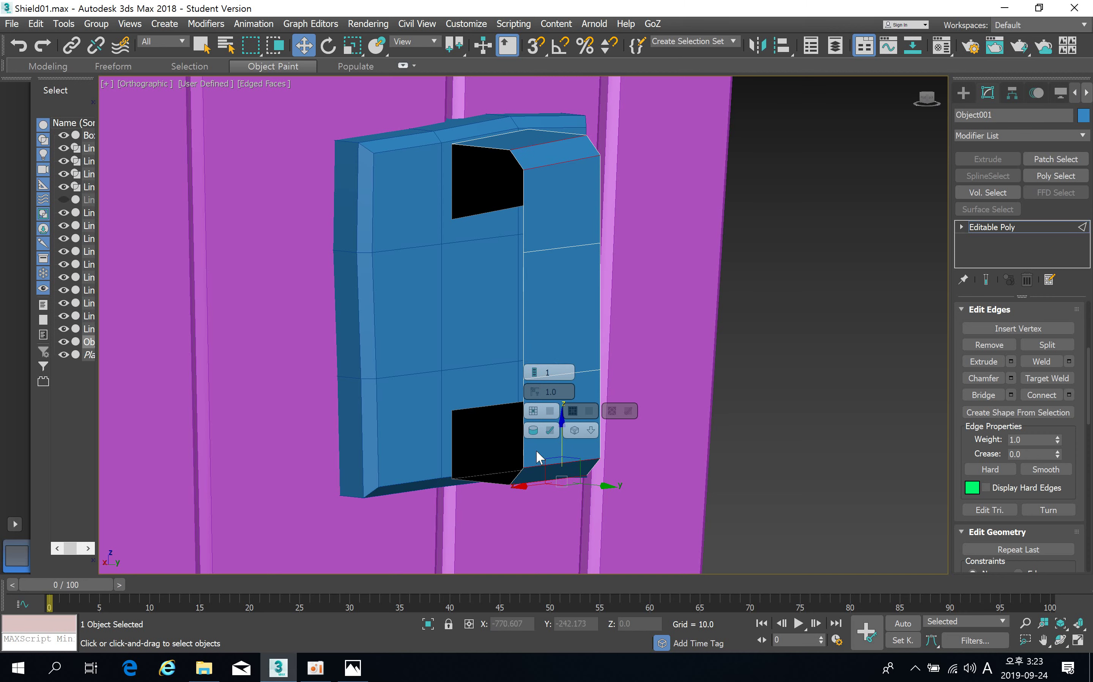
click(997, 221)
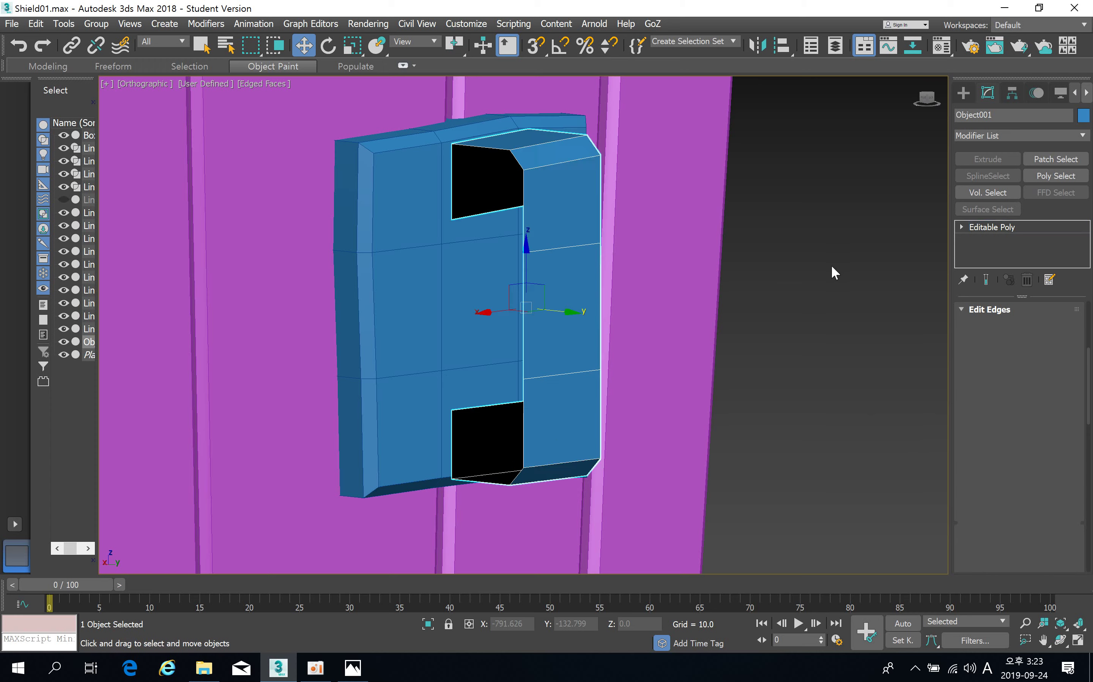
Configure the modifier button set so that Shell takes the place of Poly Select.
click(831, 265)
click(556, 245)
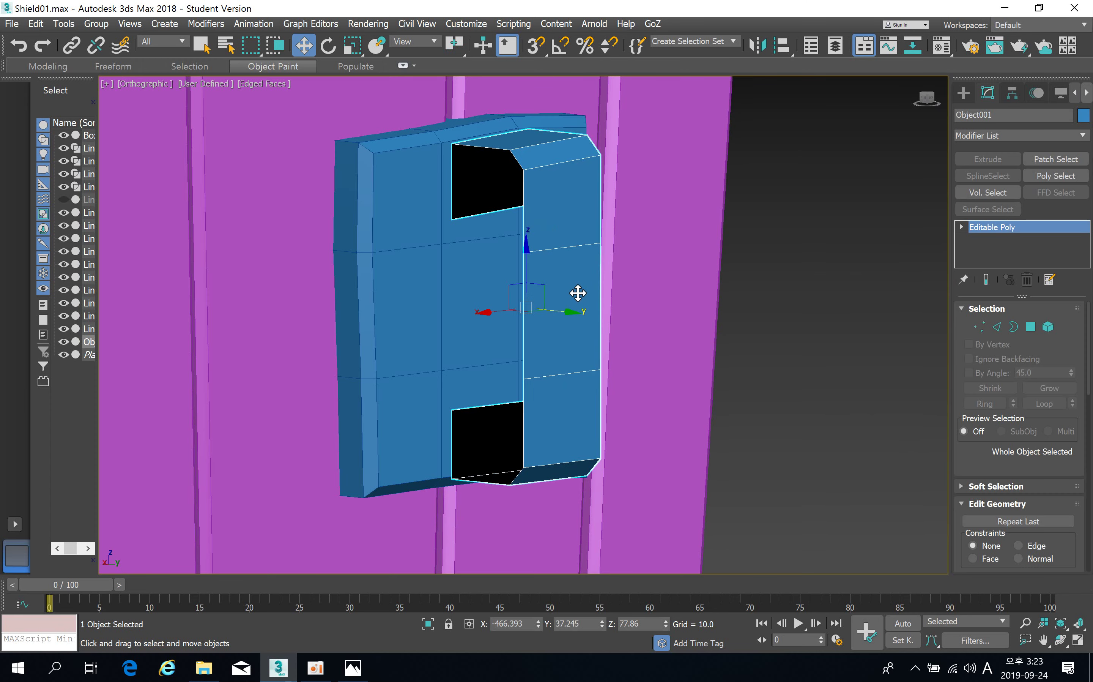
middle_drag(578, 295, 569, 253)
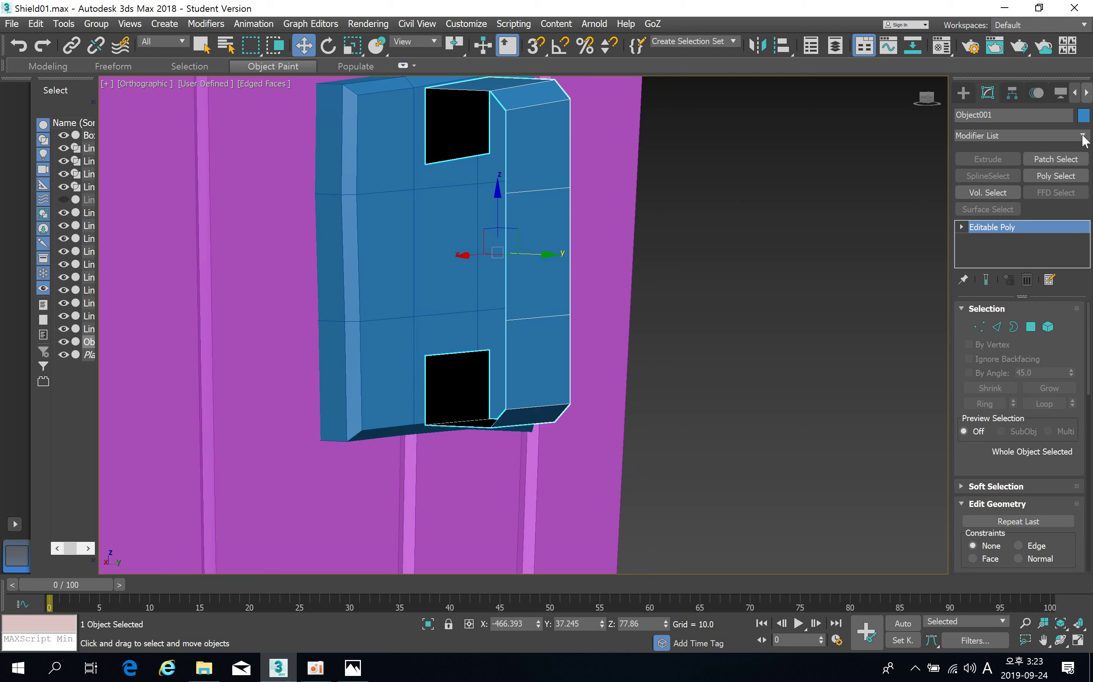
click(1050, 284)
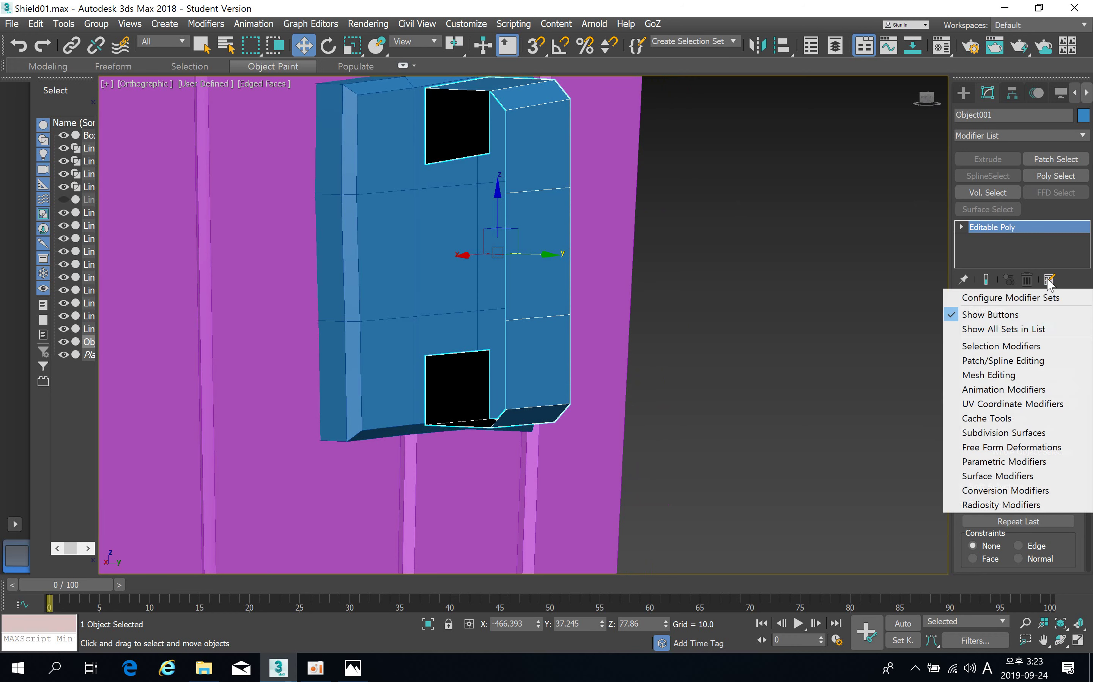
click(1050, 296)
click(439, 308)
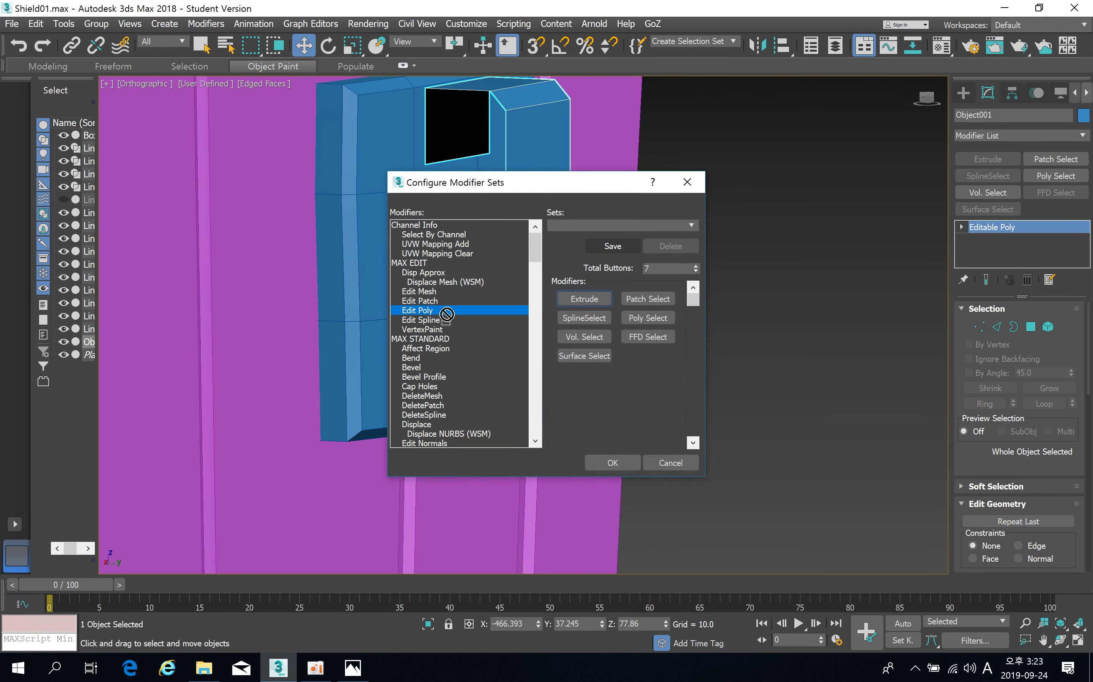
key(s)
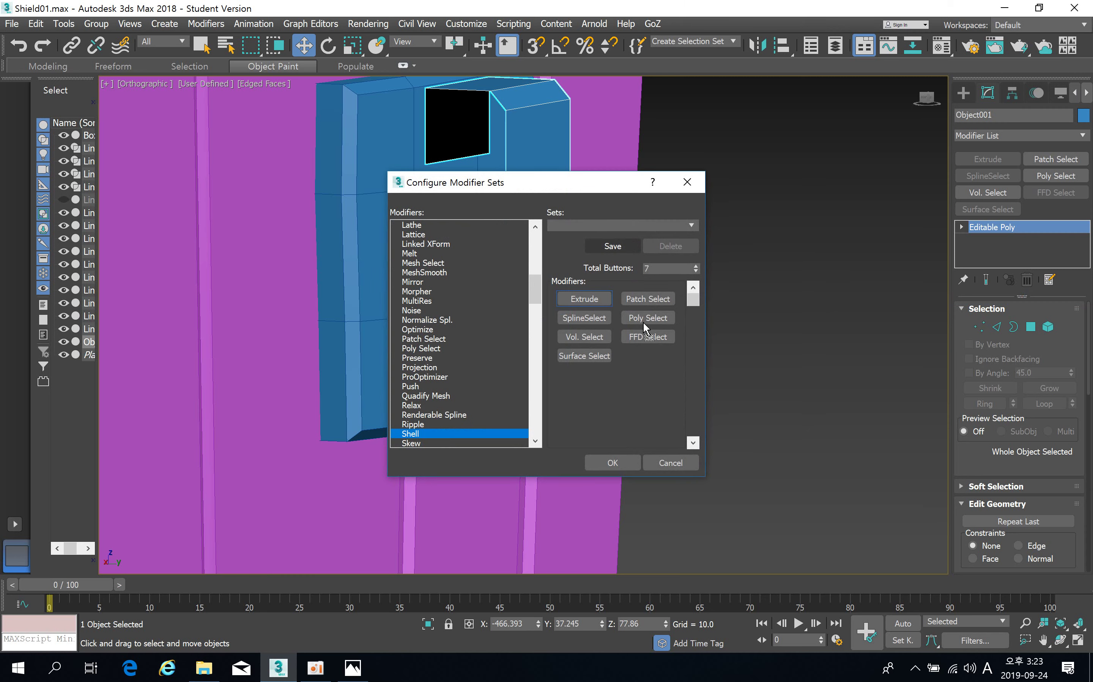
click(613, 461)
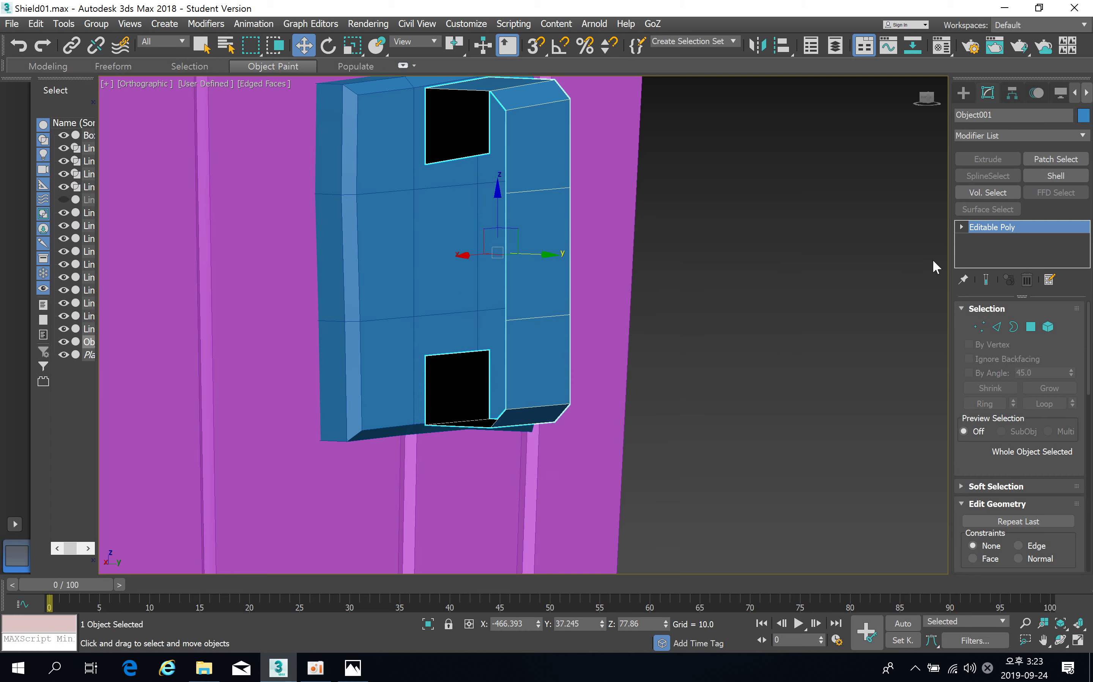
Apply a Shell modifier to the bracket with an inner amount of 5.06 and an outer amount of 1.0.
click(1063, 175)
middle_drag(564, 192, 573, 224)
alt+middle_drag(501, 230, 510, 223)
scroll(476, 160, up, 4)
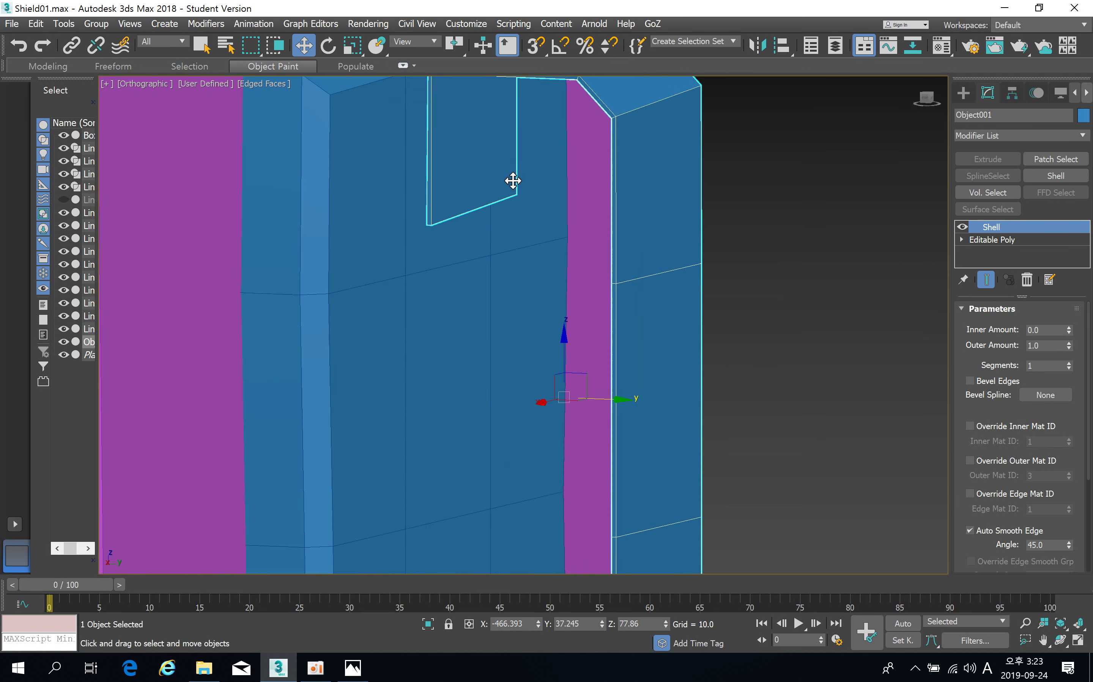
middle_drag(512, 178, 472, 260)
middle_drag(578, 232, 578, 186)
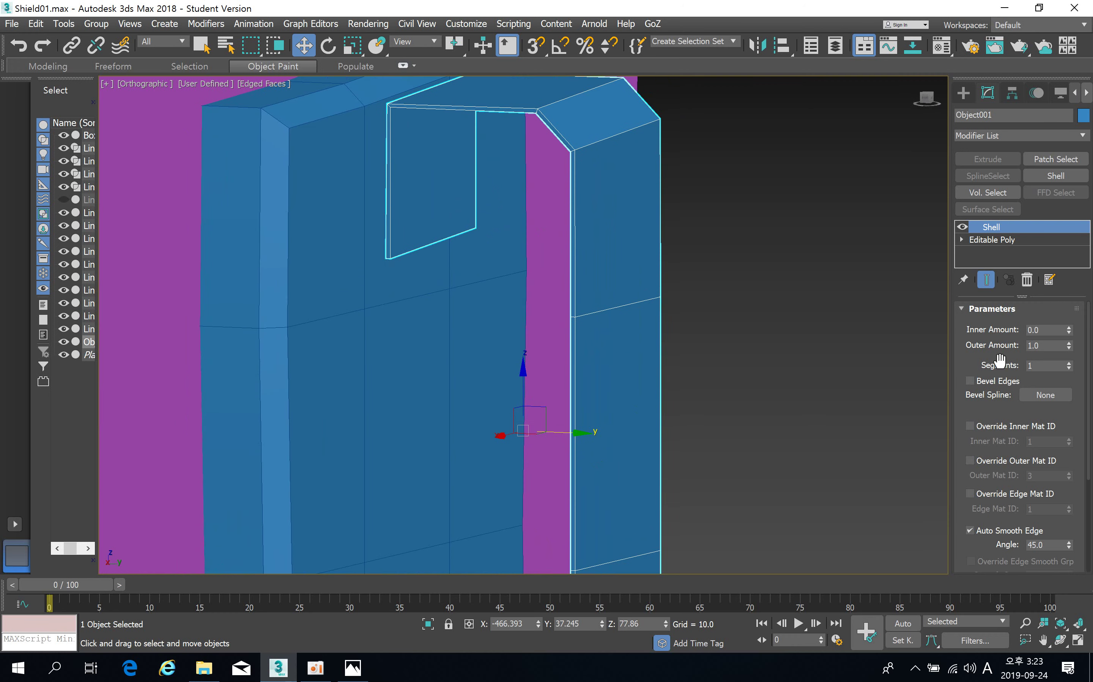
click(1069, 343)
drag(1070, 333, 1032, 173)
middle_drag(627, 359, 587, 312)
scroll(613, 274, down, 5)
Move the shelled bracket toward the box along Y to about 33.1 and convert it to an Editable Poly.
drag(596, 331, 583, 331)
alt+middle_drag(582, 332, 518, 309)
right_click(503, 273)
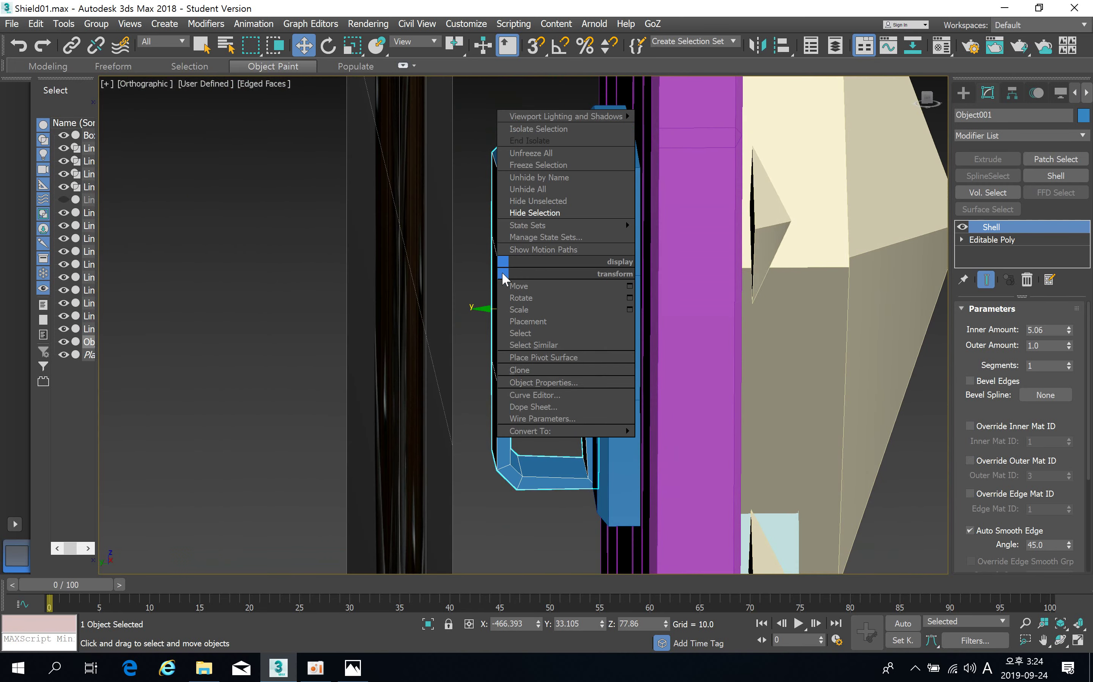
mouse_move(575, 430)
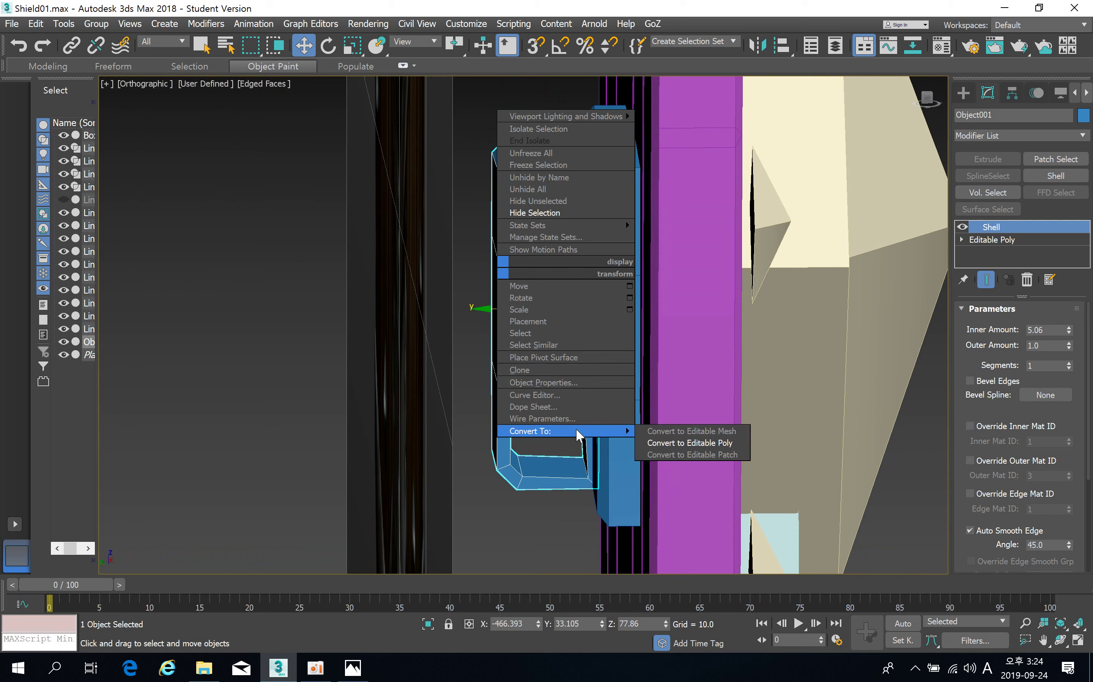
click(687, 444)
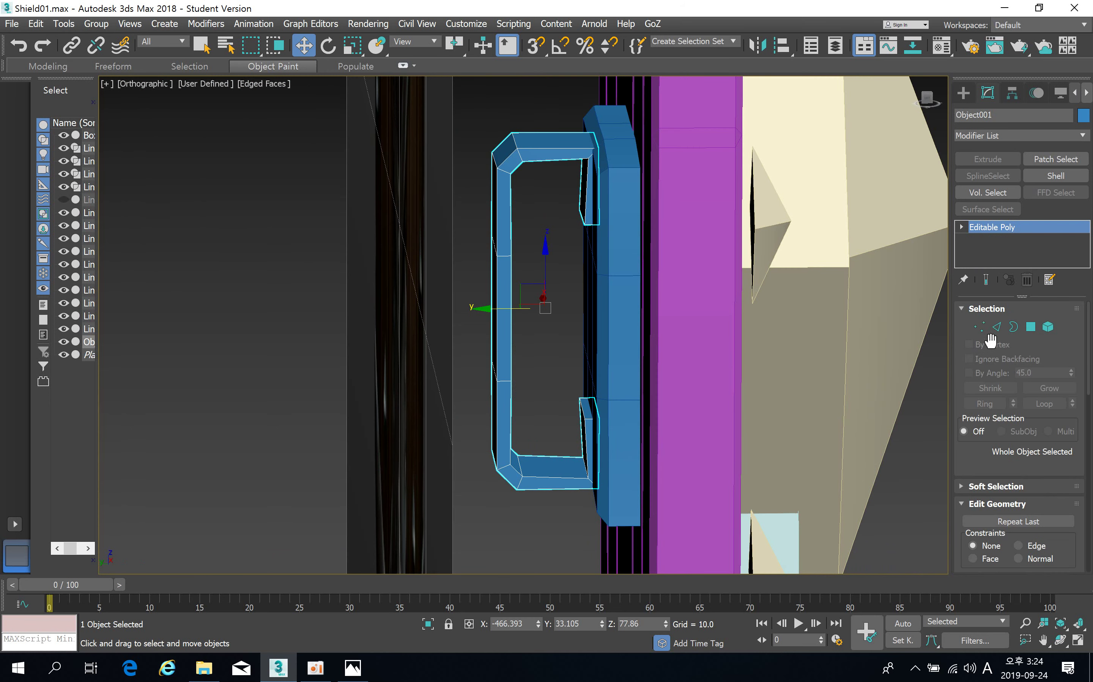
Move the bracket's two middle vertex rows outward along Y, the upper to about 41.8 and the lower to about 43.7, so the grip bows outward.
click(983, 329)
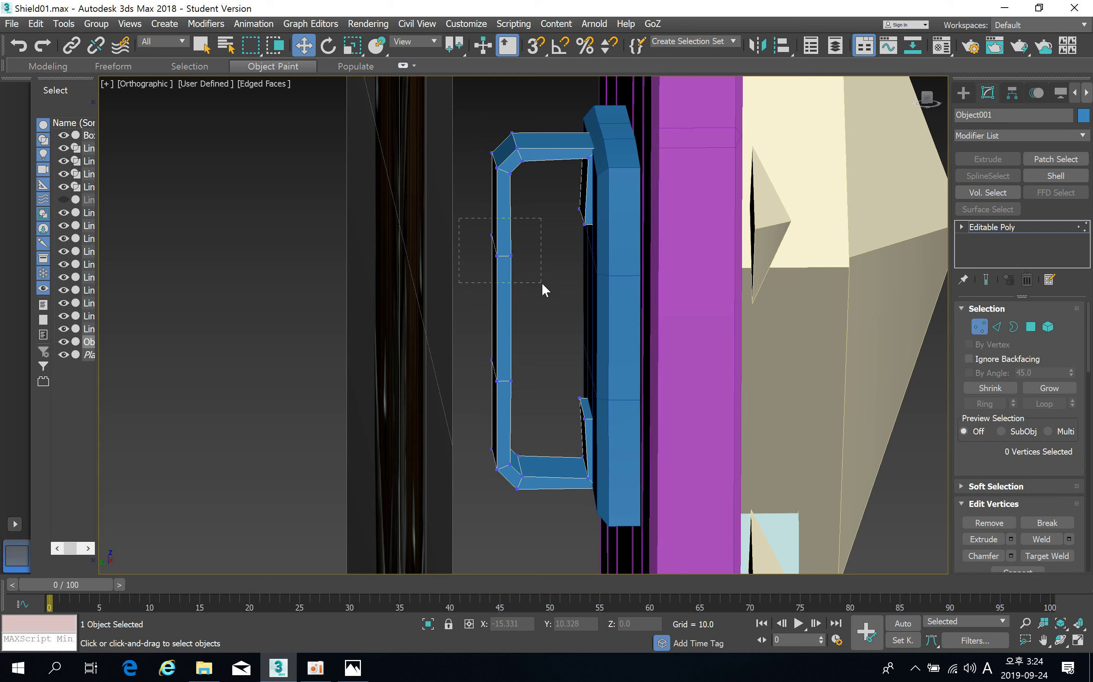
drag(542, 282, 542, 283)
drag(453, 247, 437, 247)
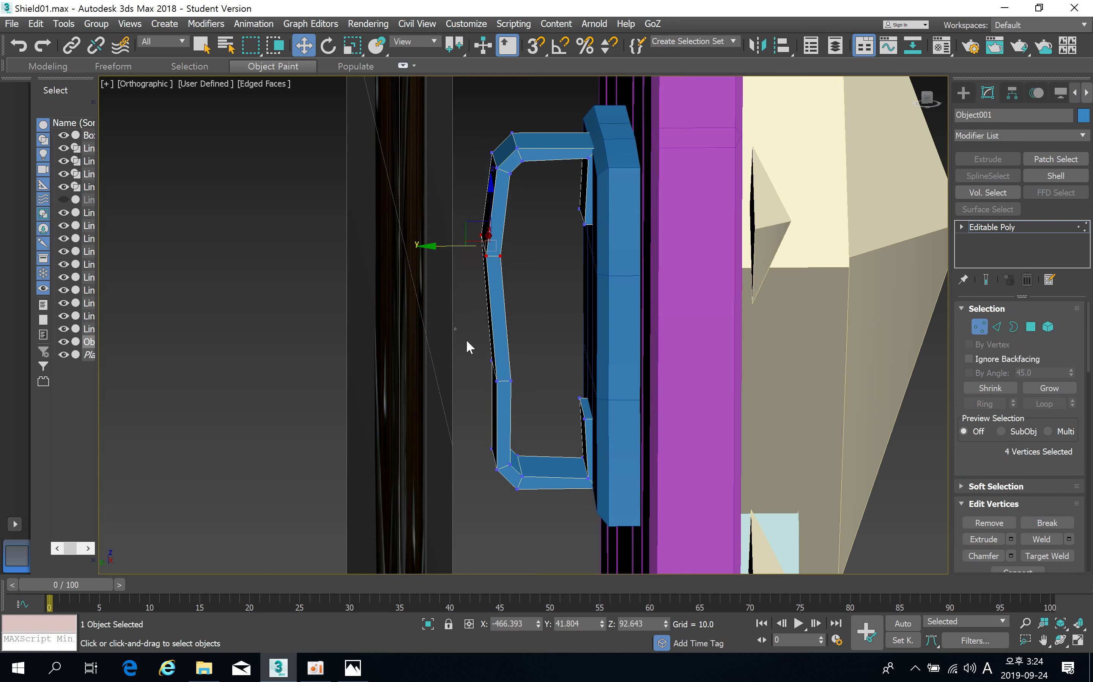
drag(462, 371, 447, 374)
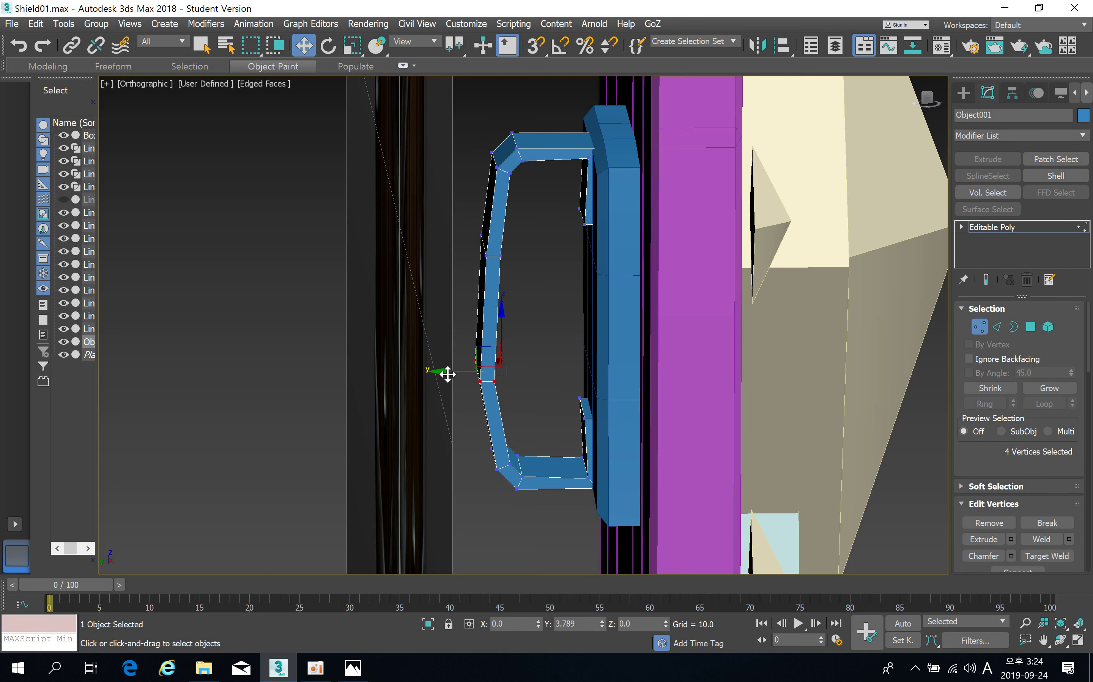
alt+middle_drag(559, 216, 639, 291)
scroll(609, 271, down, 5)
click(980, 327)
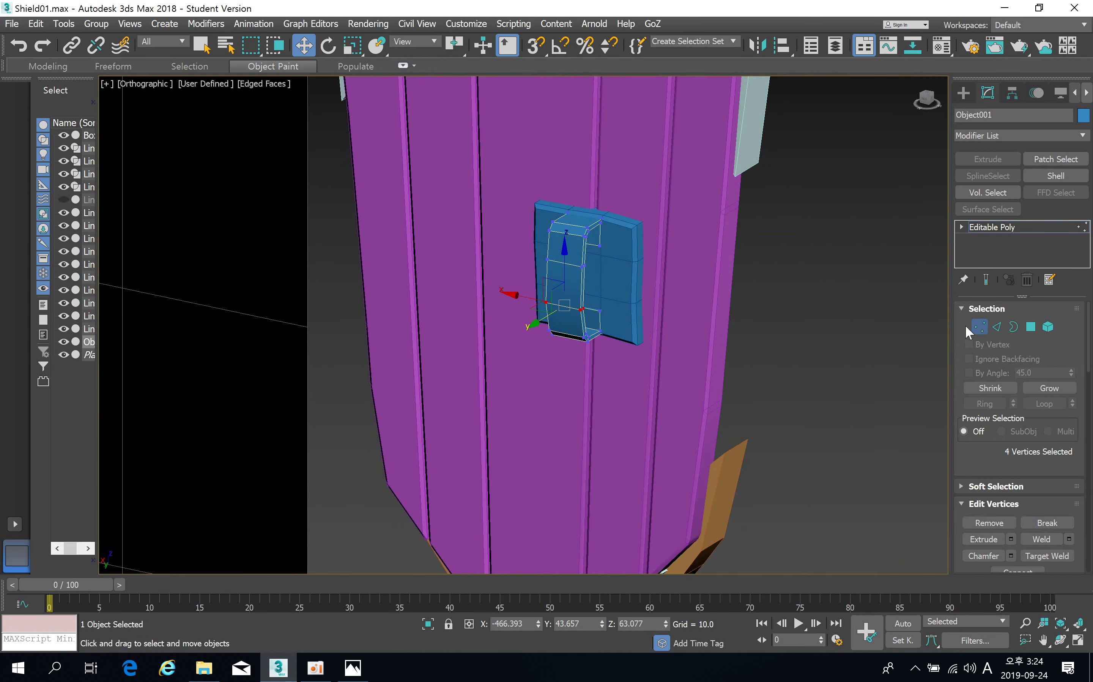
click(841, 286)
Select the box fitting together with its bracket and clone the pair once as a Copy along X onto the other half of the shield's back.
click(636, 283)
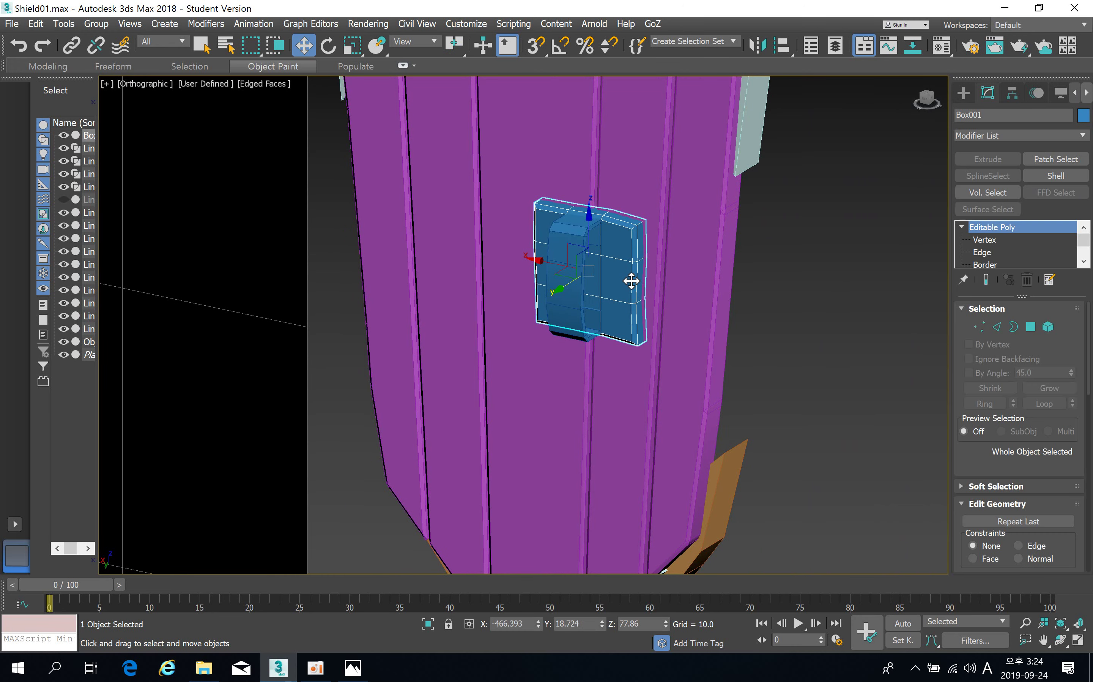
ctrl+click(573, 269)
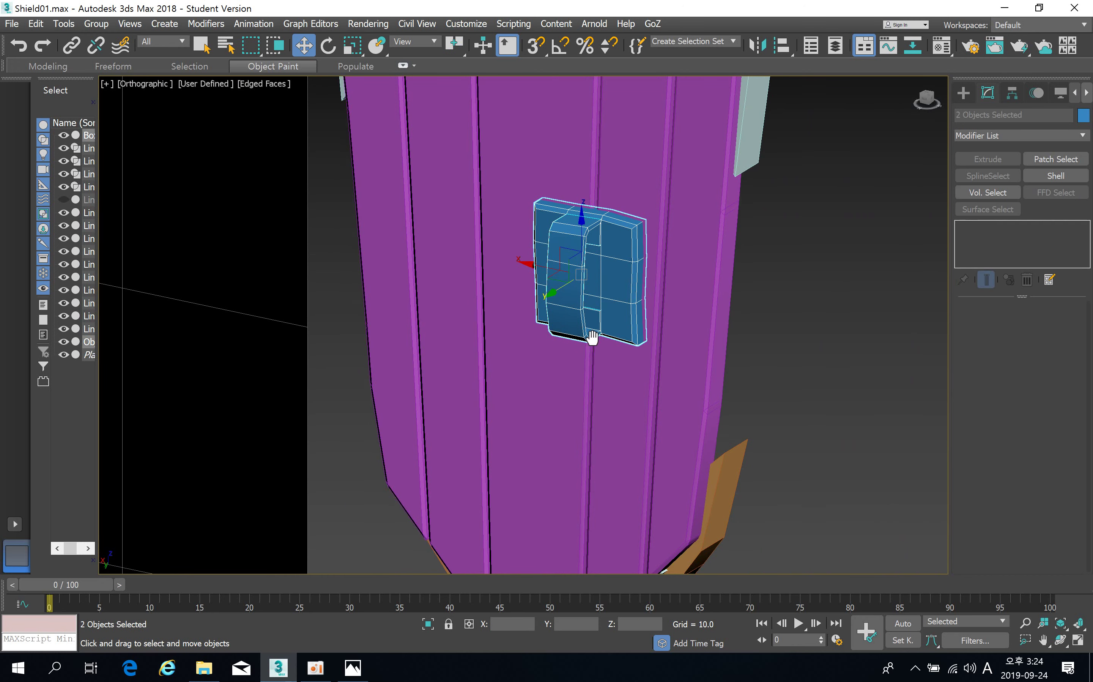
alt+middle_drag(591, 337, 573, 330)
mouse_move(568, 295)
shift+mouse_down()
mouse_move(392, 279)
mouse_move(410, 278)
mouse_move(381, 286)
mouse_move(398, 284)
shift+mouse_up()
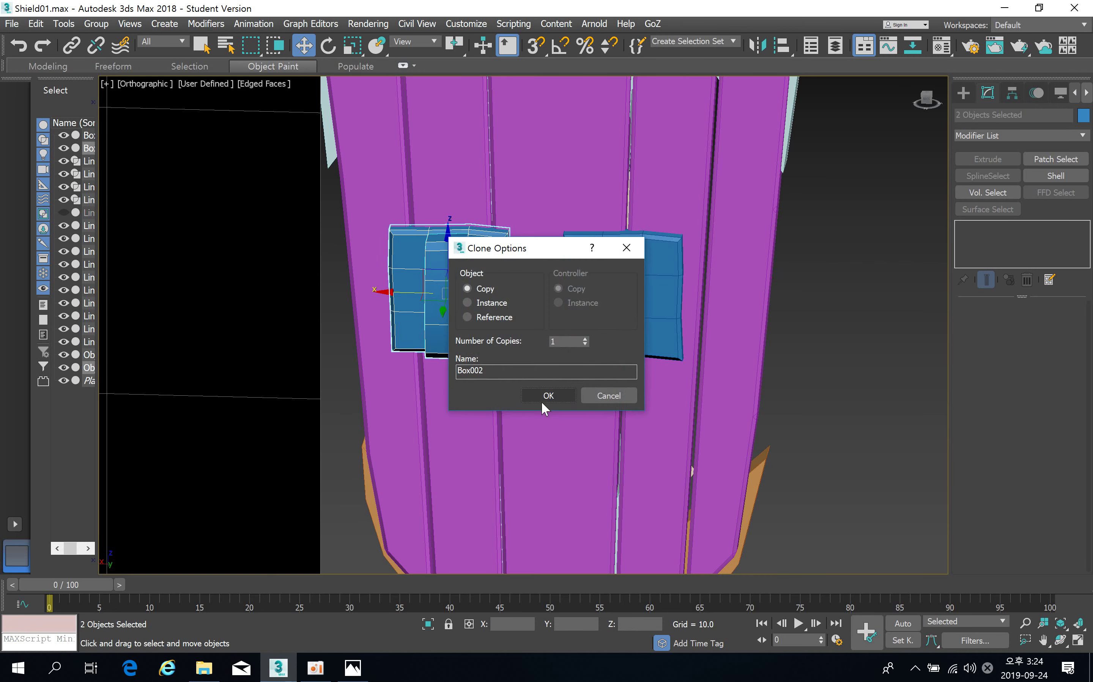
click(545, 395)
Select the original box and bracket and shift them about 7.7 units along negative X, away from the copied pair.
click(631, 286)
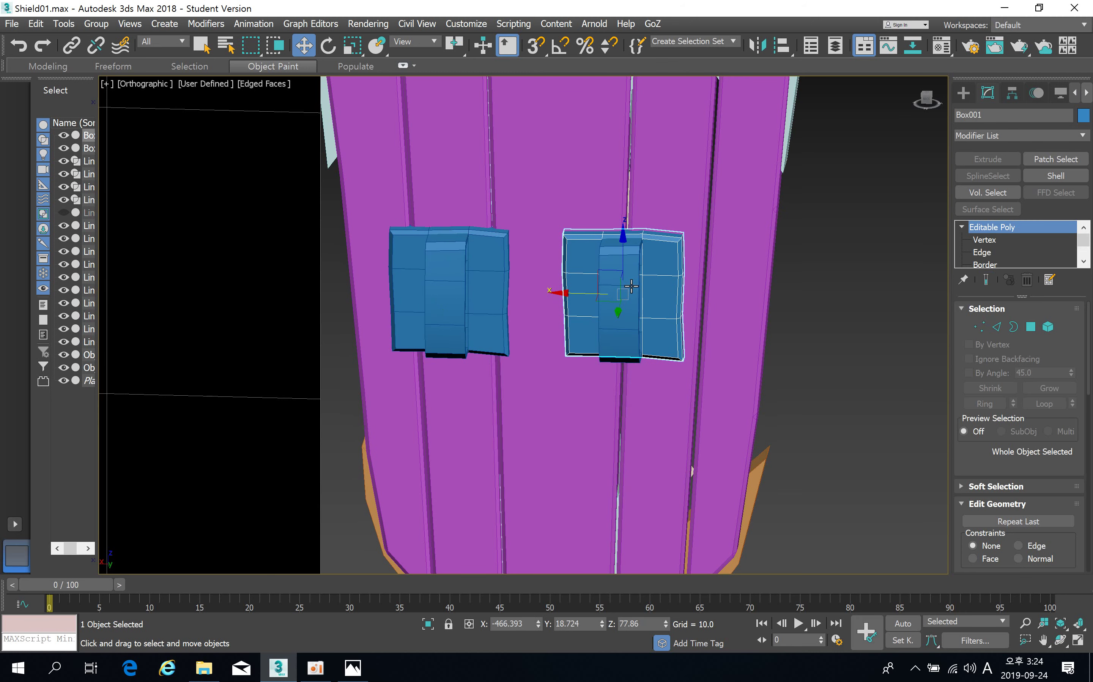
drag(580, 297, 592, 297)
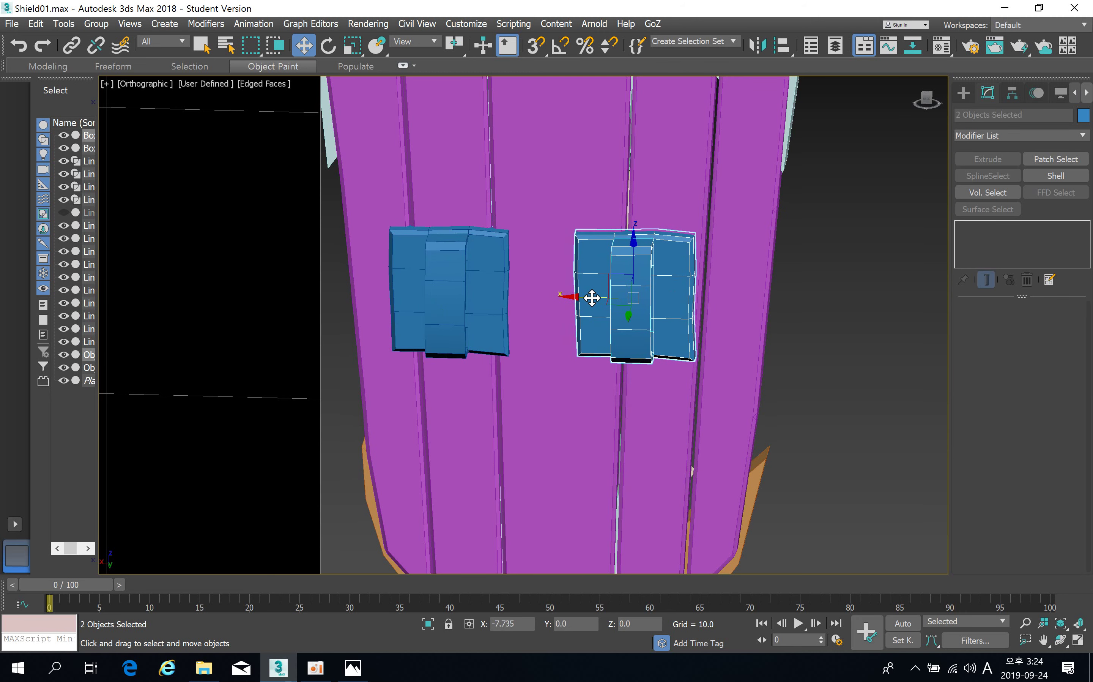
scroll(604, 303, down, 6)
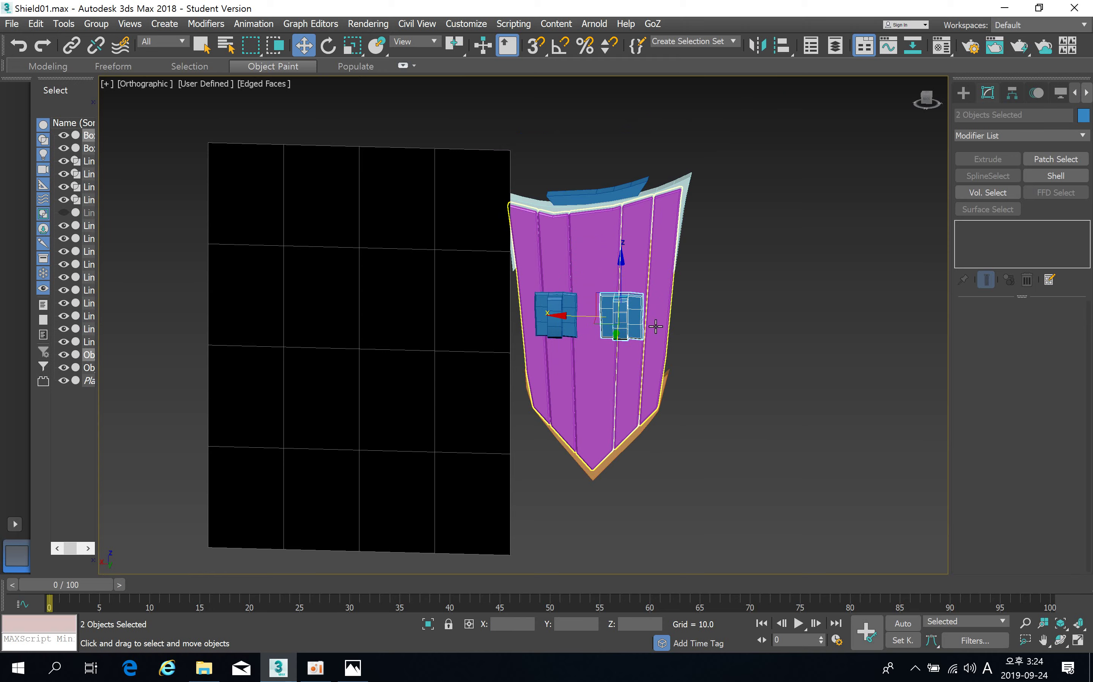
alt+middle_drag(656, 326, 598, 402)
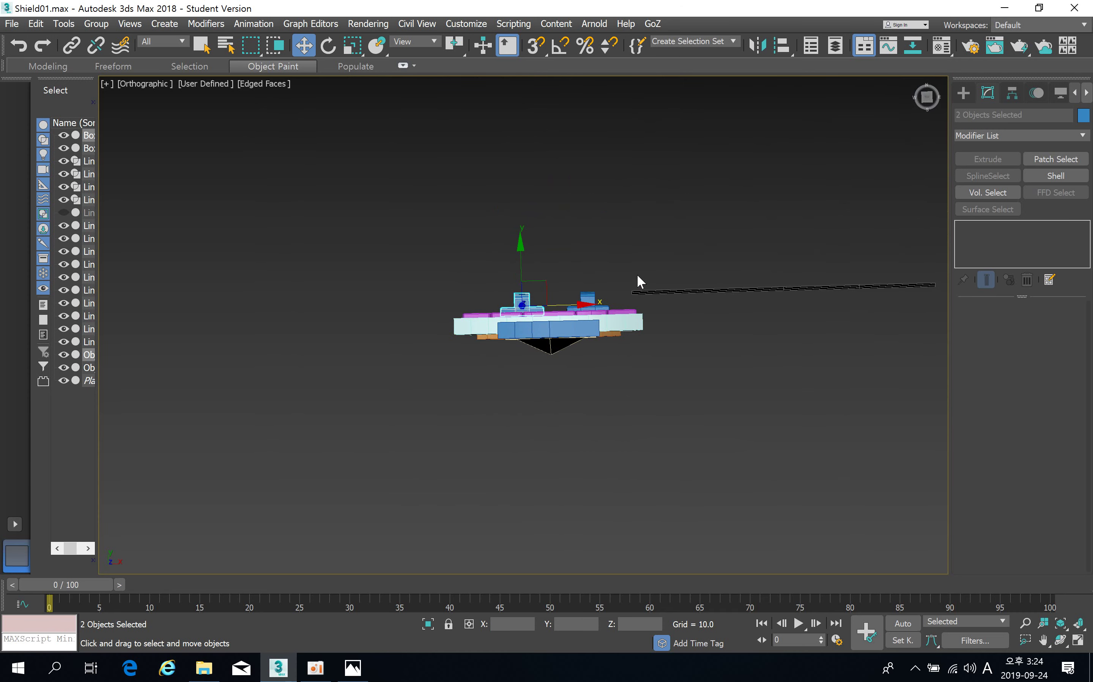
alt+middle_drag(576, 361, 586, 259)
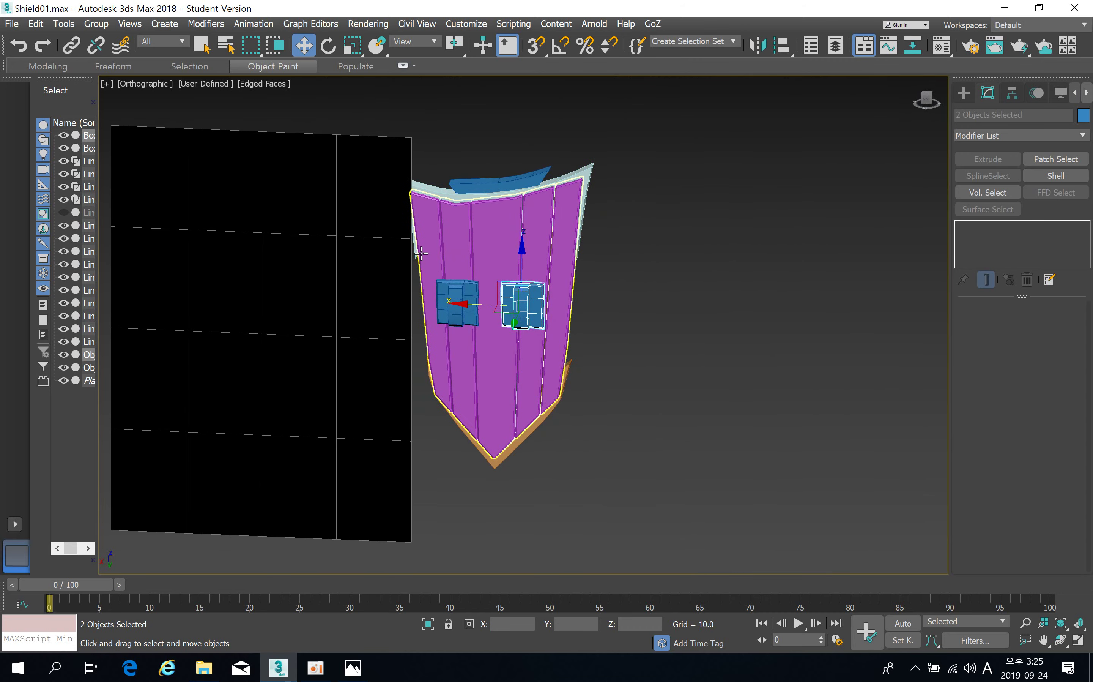
Select all 18 shield objects without the reference image plane and apply one shared FFD 3x3x3 modifier to them.
alt+middle_drag(421, 253, 444, 215)
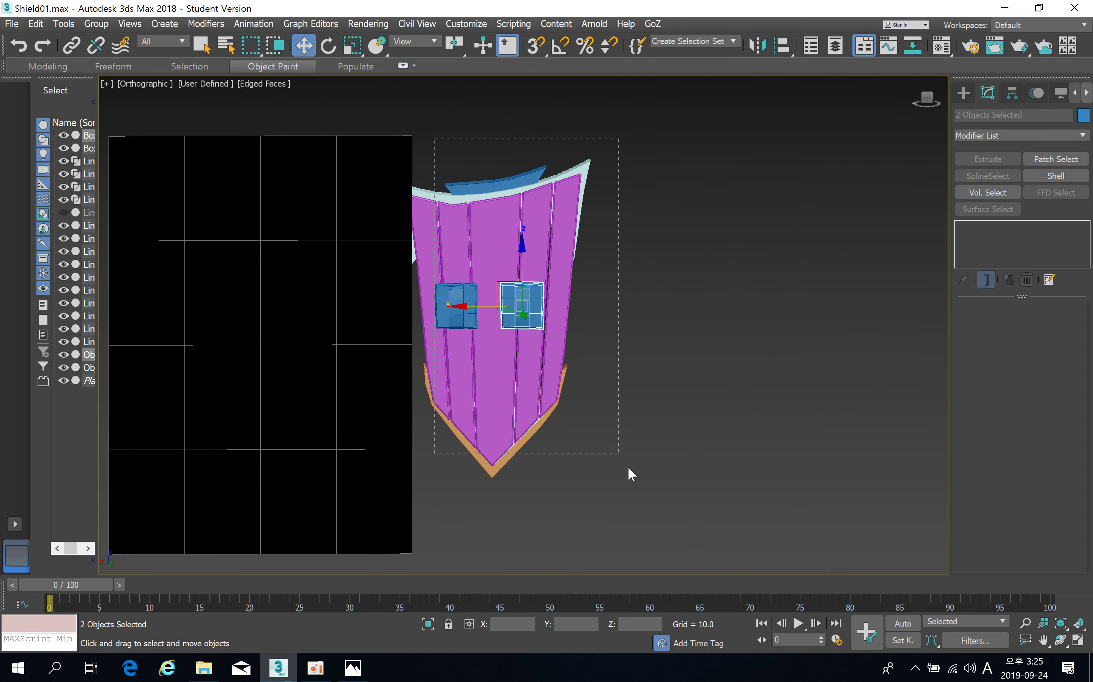
key(ctrl+a)
alt+middle_drag(660, 498, 540, 372)
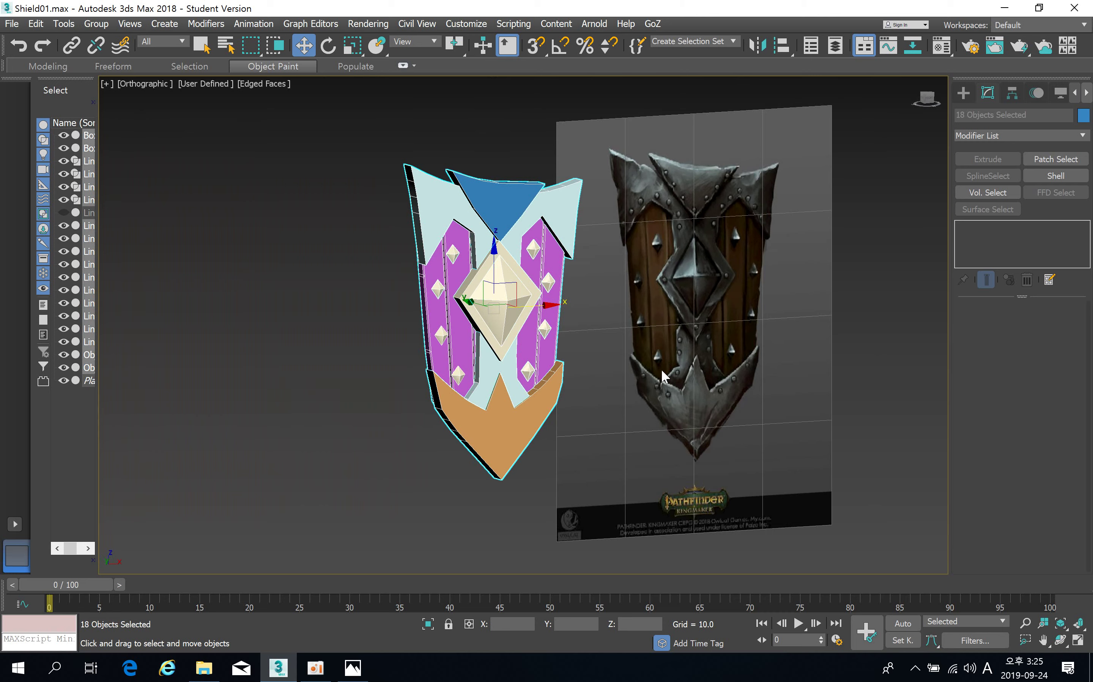
alt+middle_drag(663, 374, 628, 397)
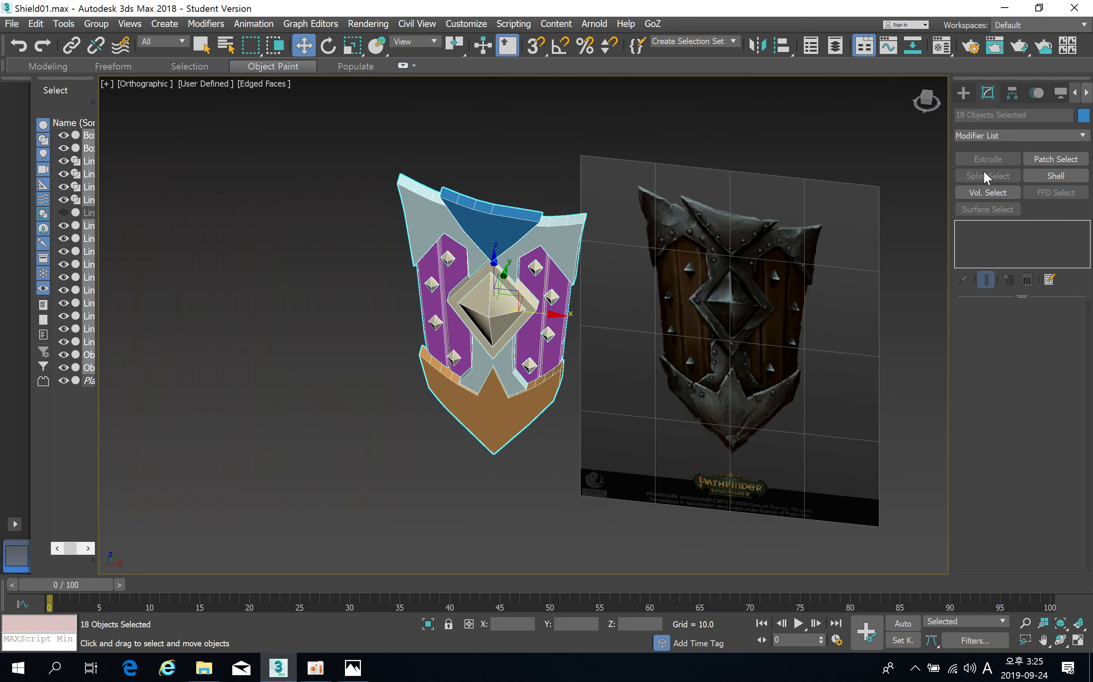
click(1084, 135)
scroll(1018, 397, down, 8)
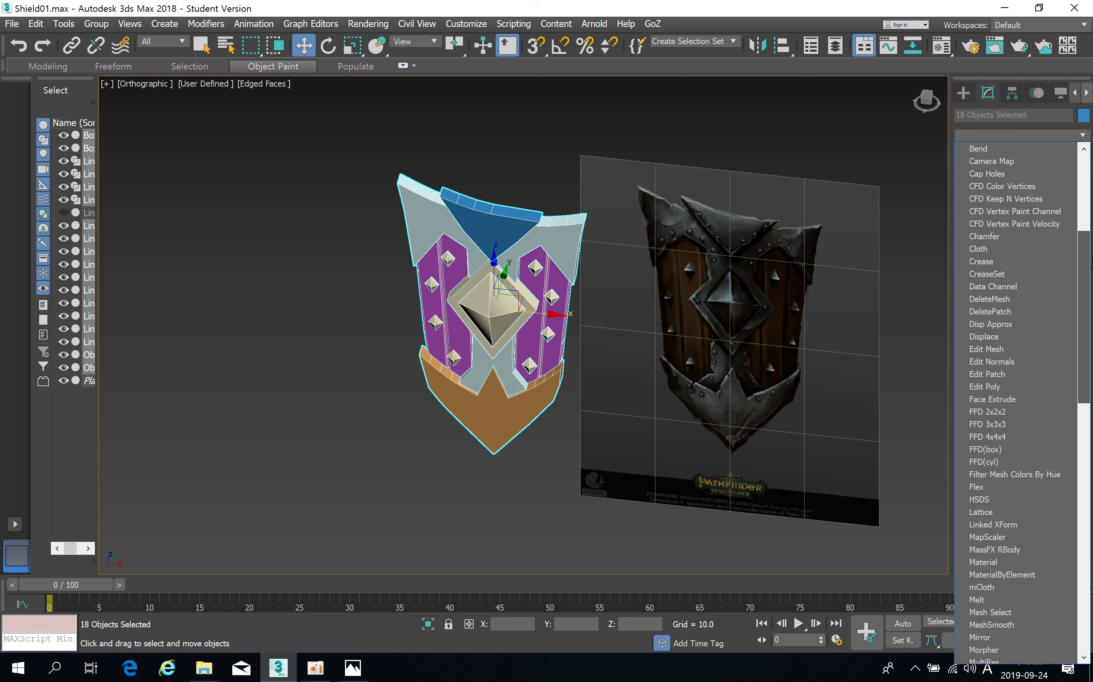
scroll(1034, 314, down, 1)
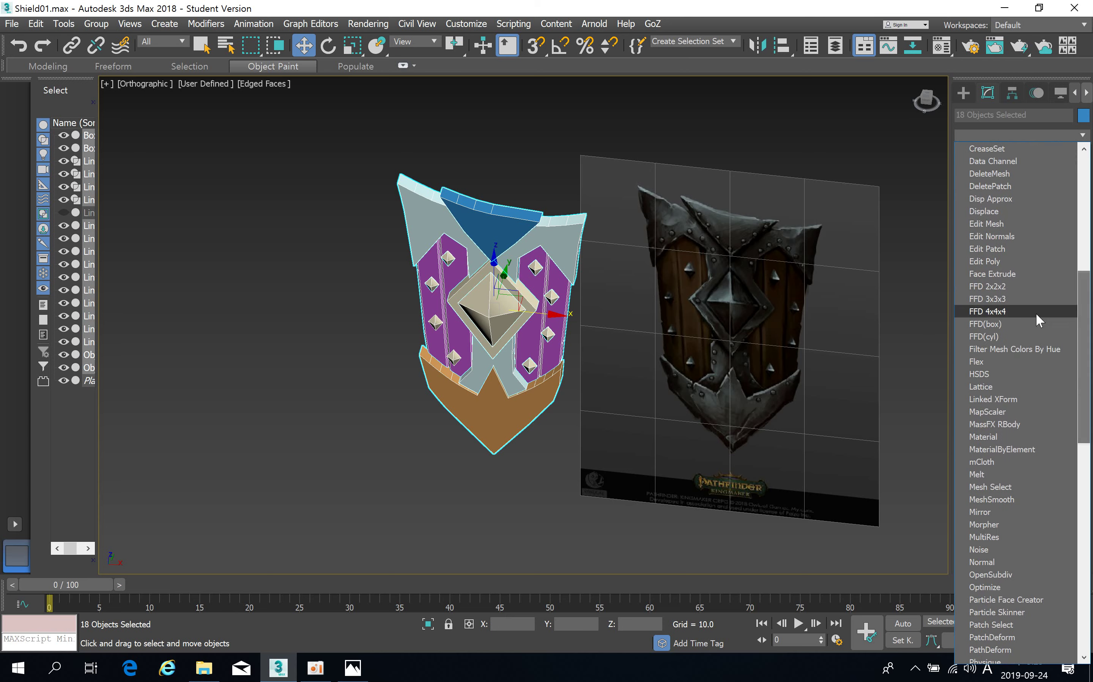
click(1017, 298)
alt+middle_drag(603, 324, 568, 304)
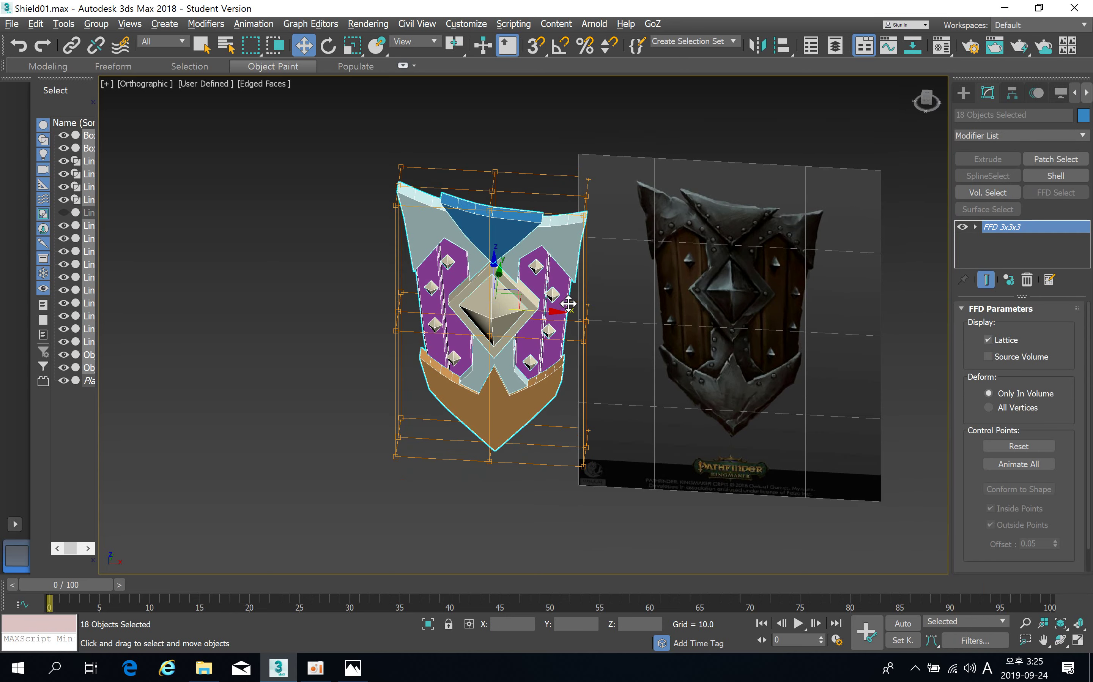
In the top view, move the middle column of FFD control points along negative Y so the whole shield bows forward.
key(t)
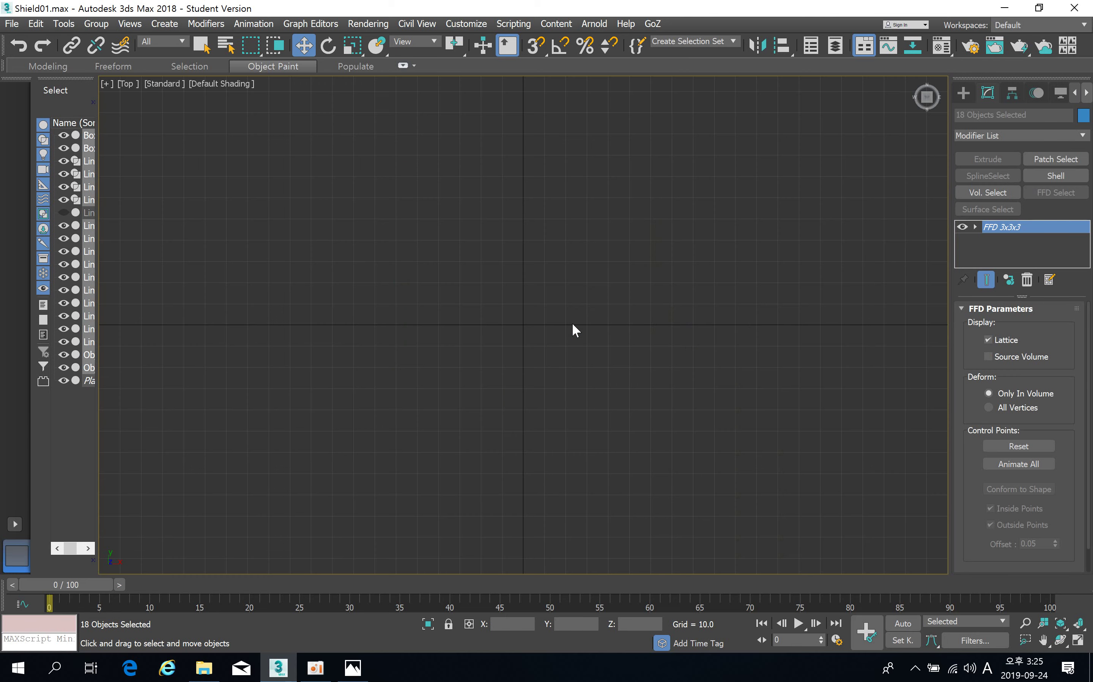
key(z)
scroll(566, 319, down, 2)
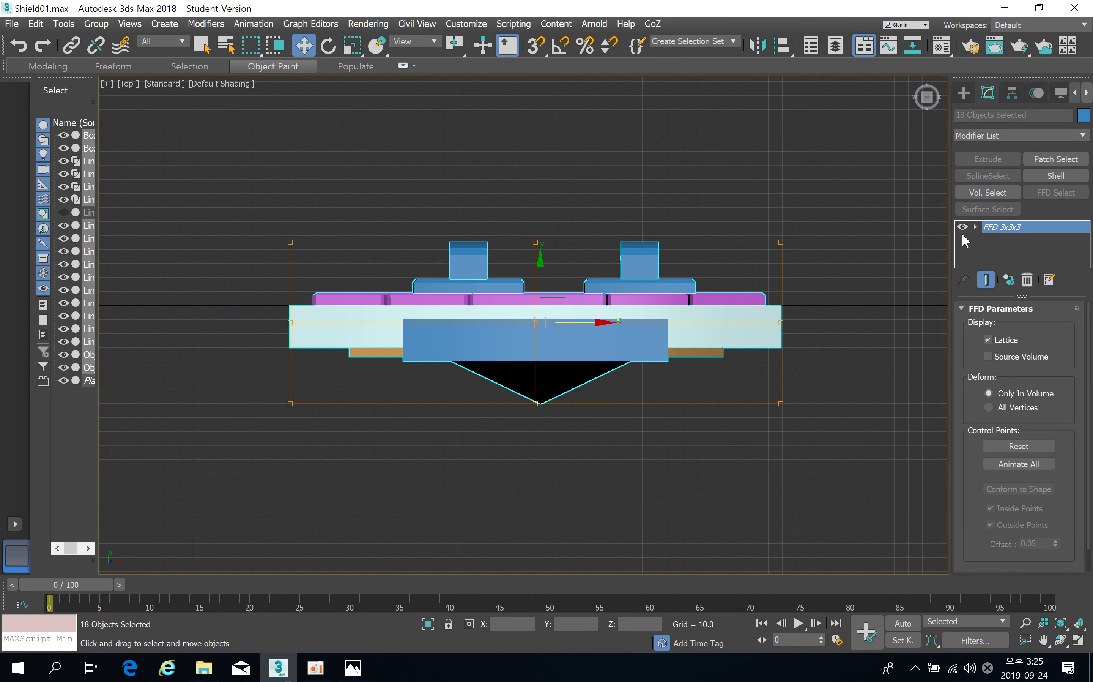
click(975, 228)
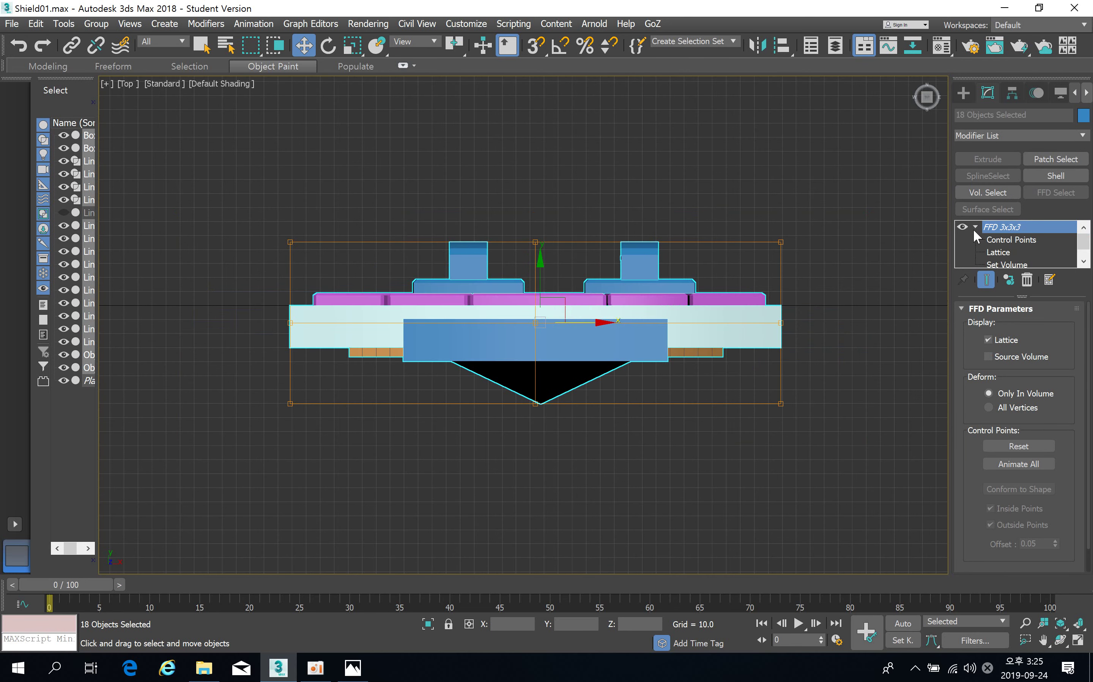
click(1026, 243)
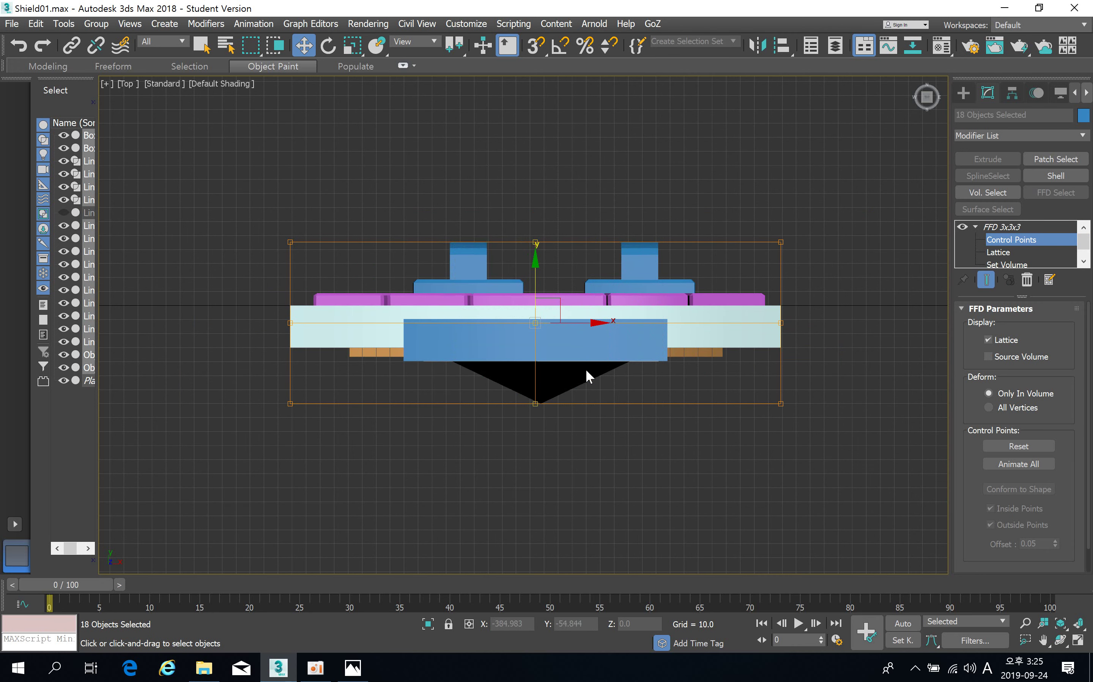
drag(536, 271, 543, 402)
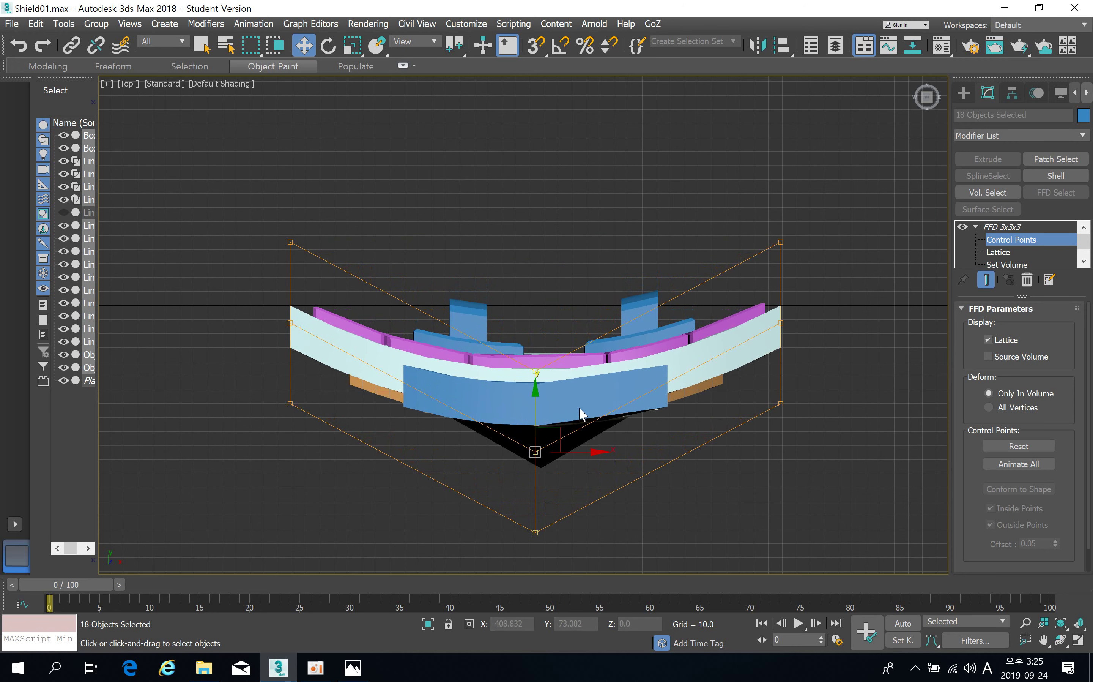
mouse_move(536, 400)
mouse_down()
mouse_move(537, 422)
mouse_move(539, 375)
mouse_move(537, 394)
mouse_up()
middle_drag(570, 426, 551, 393)
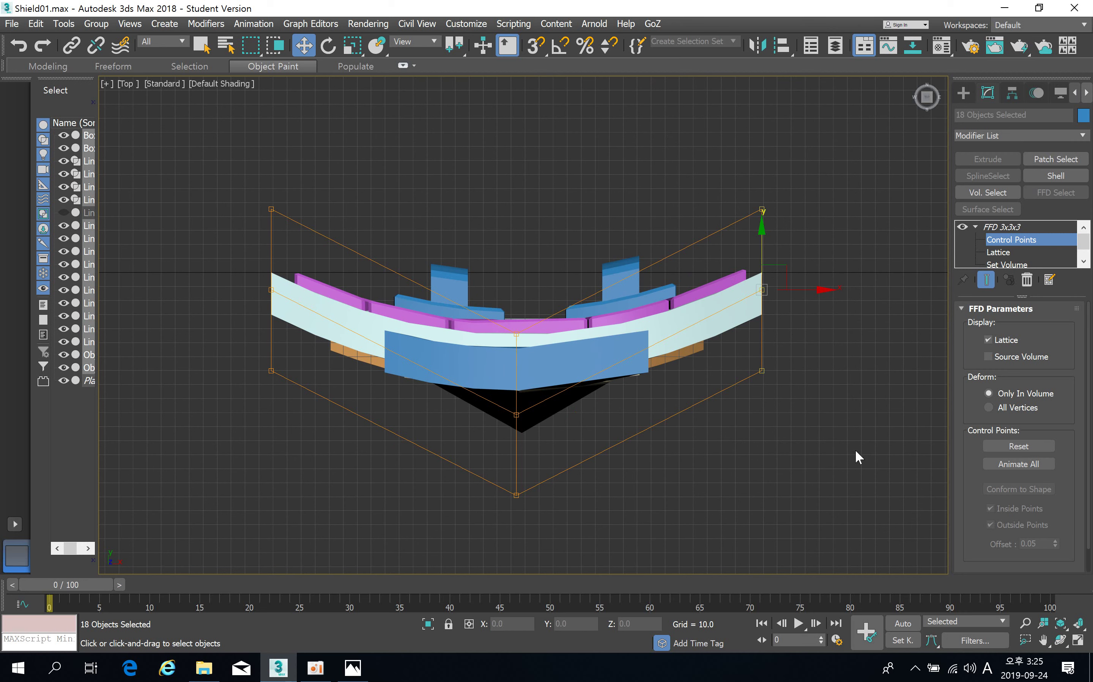
Rotate the FFD control points at the shield's right edge about Z so that edge turns to follow the curve.
click(328, 45)
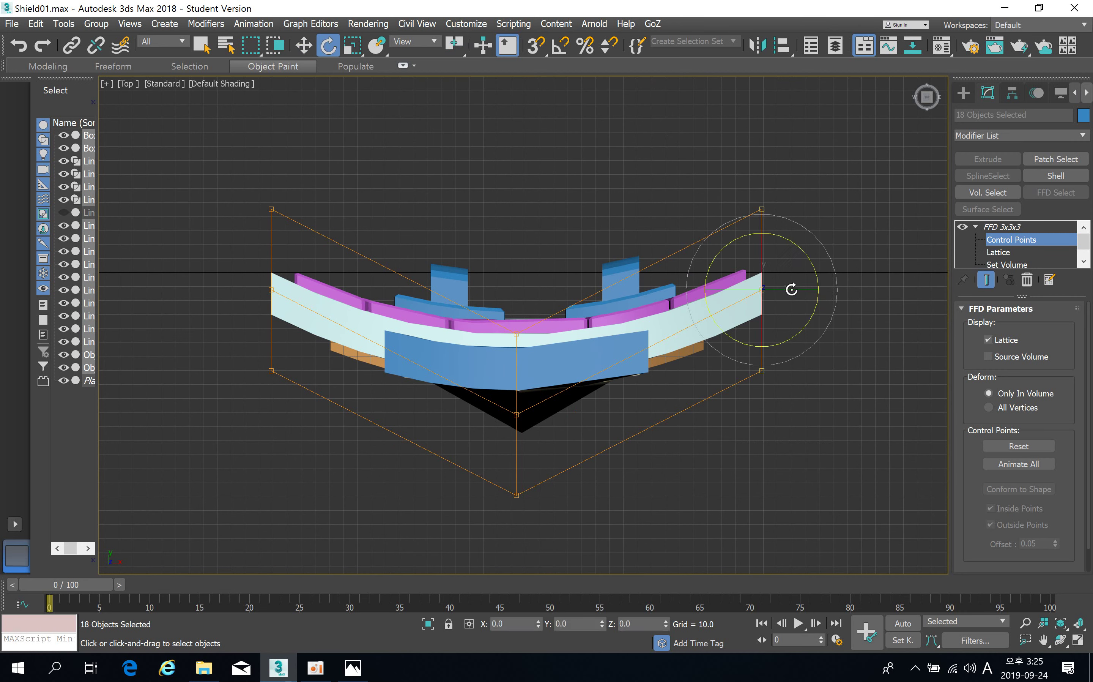
alt+middle_drag(810, 271, 638, 313)
scroll(639, 313, up, 5)
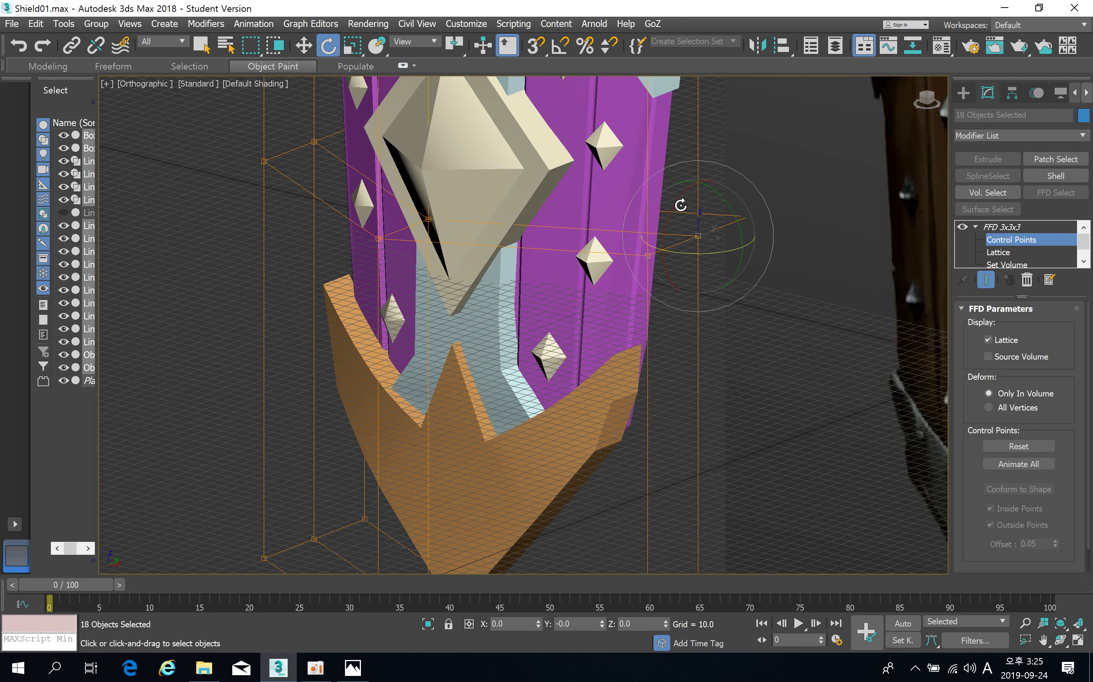
drag(715, 255, 739, 253)
middle_drag(701, 246, 441, 291)
scroll(696, 357, down, 3)
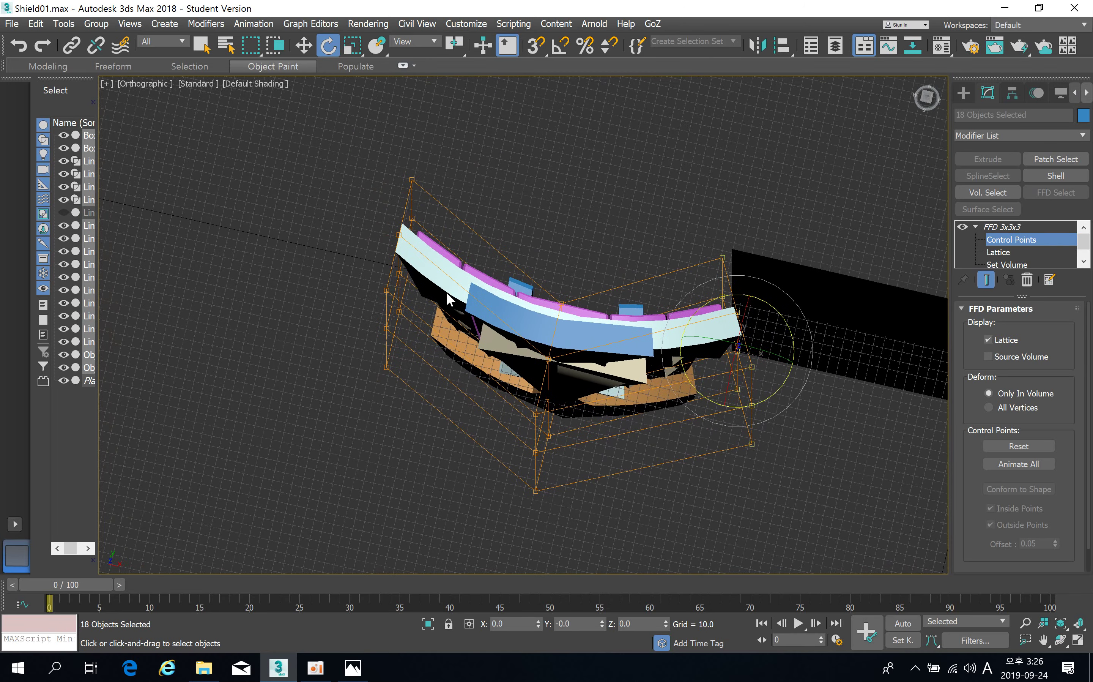
Rotate the left edge's FFD control points about Z in the opposite direction so both ends of the shield mirror each other.
key(t)
key(z)
scroll(448, 301, down, 2)
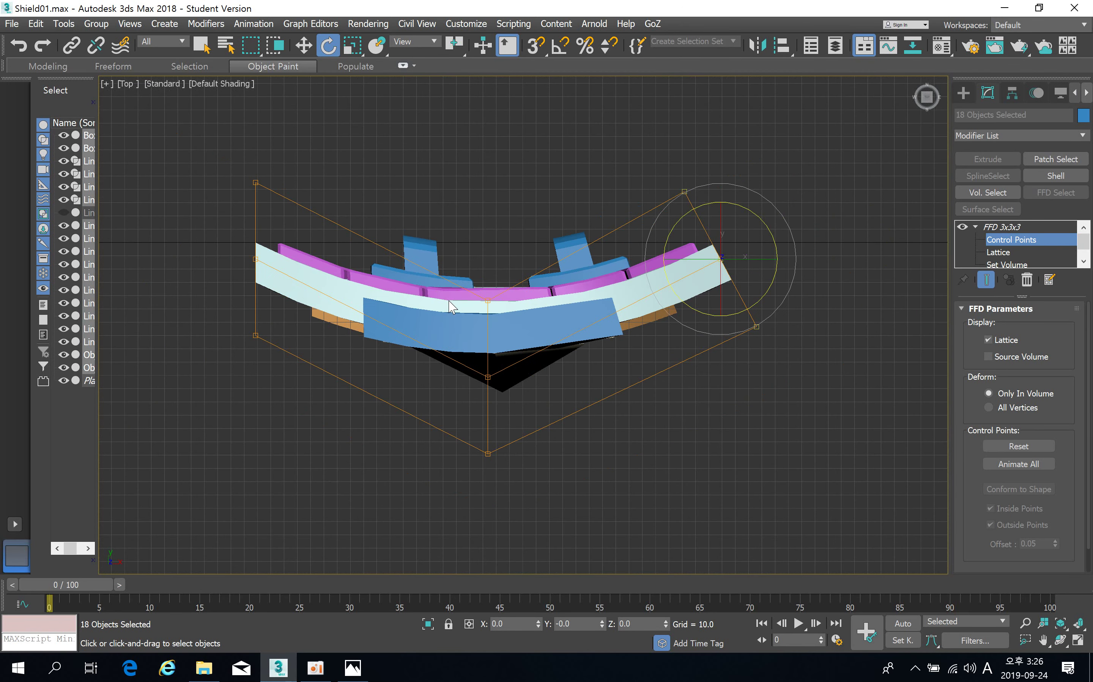
middle_drag(448, 300, 504, 302)
drag(293, 177, 444, 448)
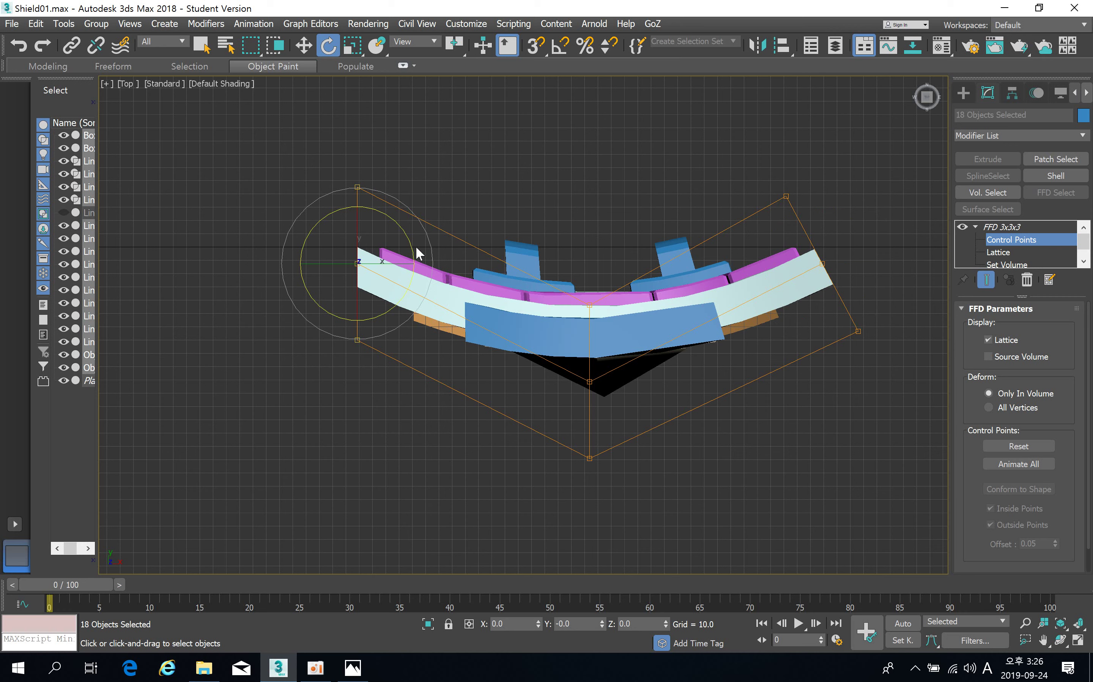
drag(407, 231, 414, 241)
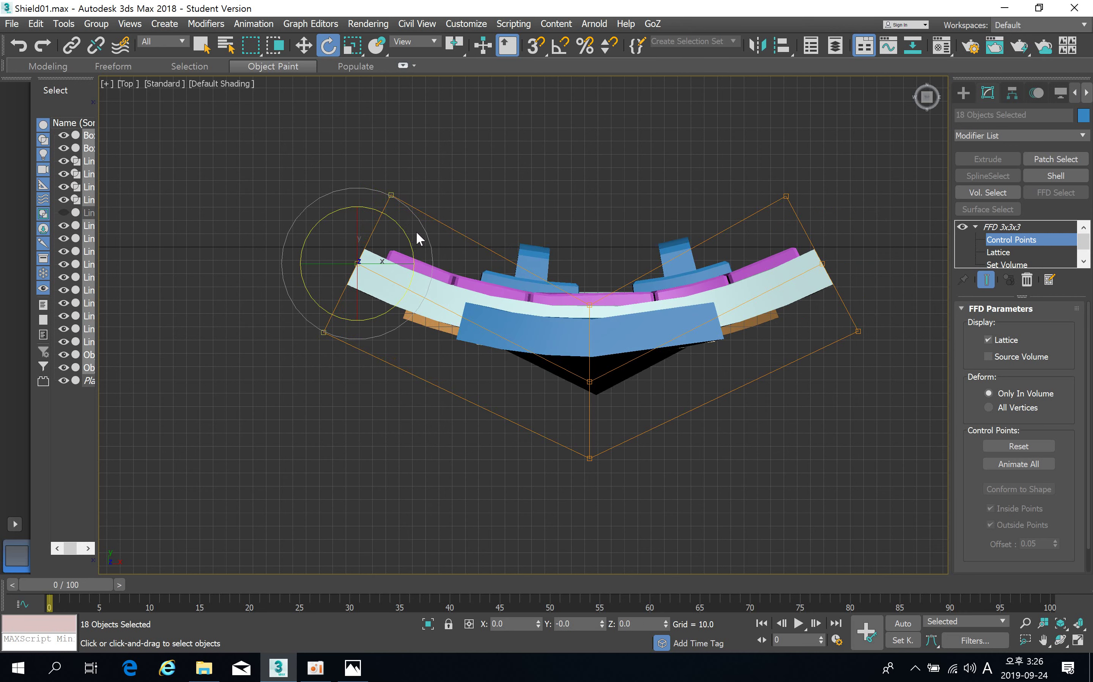
Leave control-point editing and shift the left box fitting with its bracket about 14 units along negative X and 1 unit along Y.
click(313, 50)
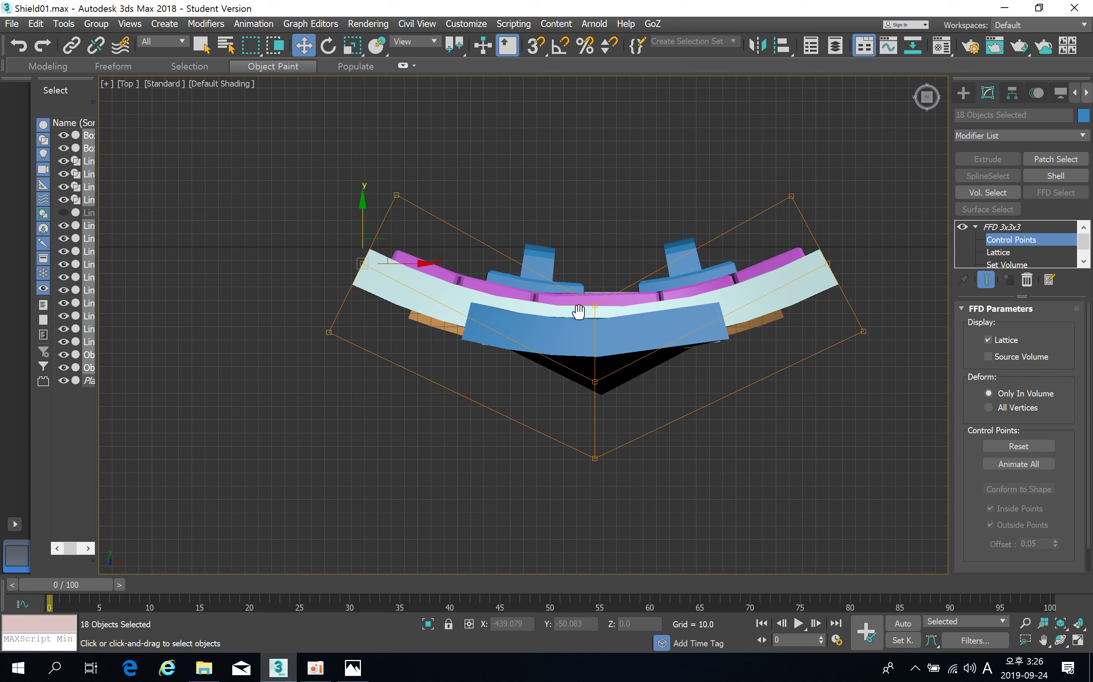
scroll(564, 317, up, 5)
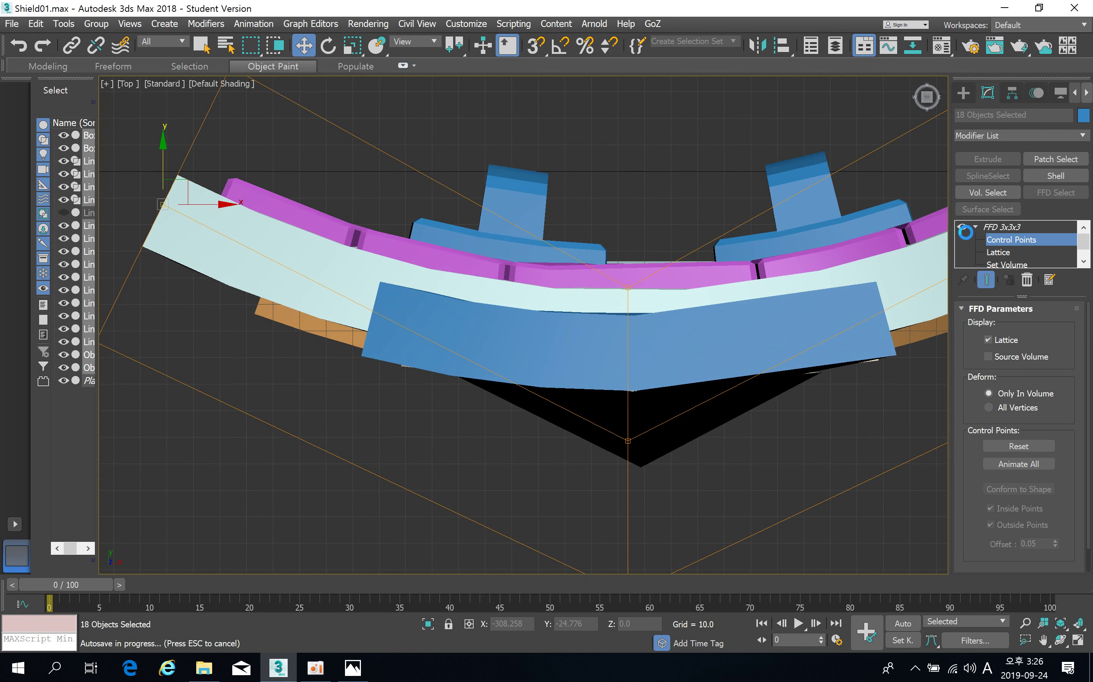
key(ctrl+b)
click(562, 201)
click(525, 200)
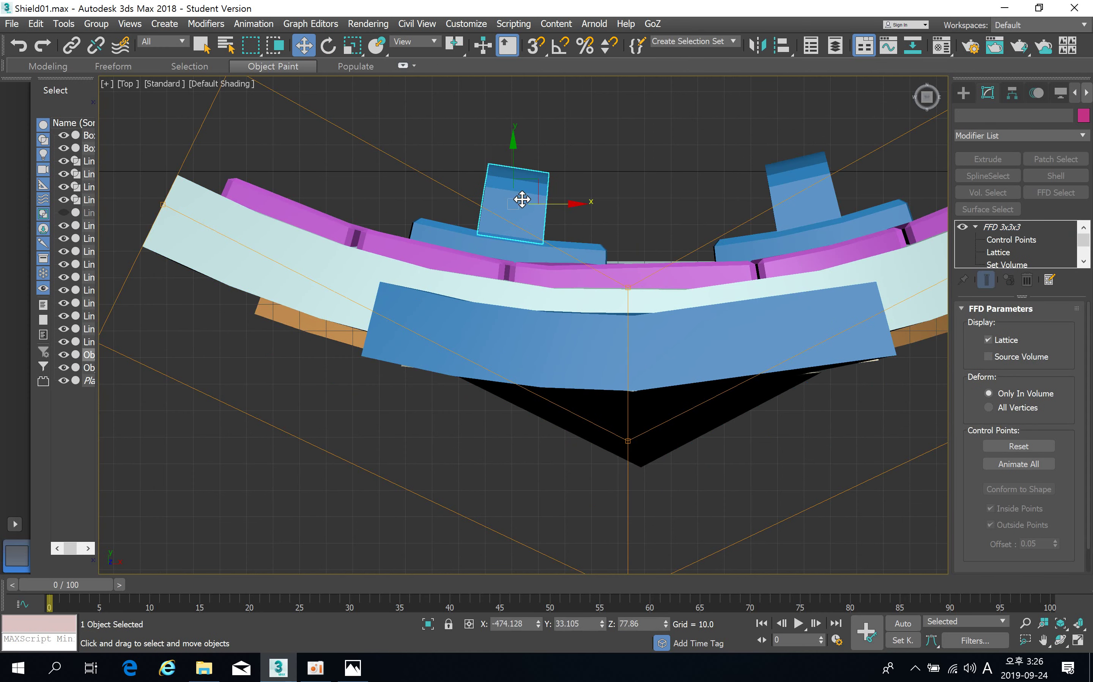
ctrl+click(583, 251)
drag(583, 246, 499, 202)
right_click(541, 224)
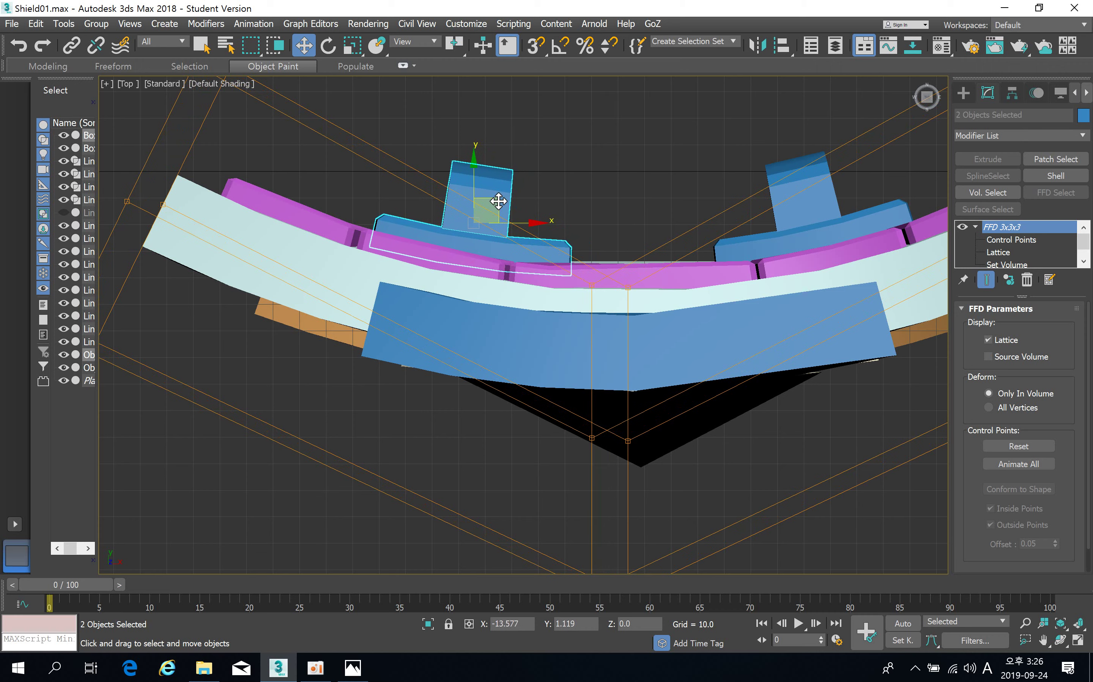
Select the right box fitting with its bracket and nudge the pair slightly inward against the planks, then deselect everything.
click(793, 195)
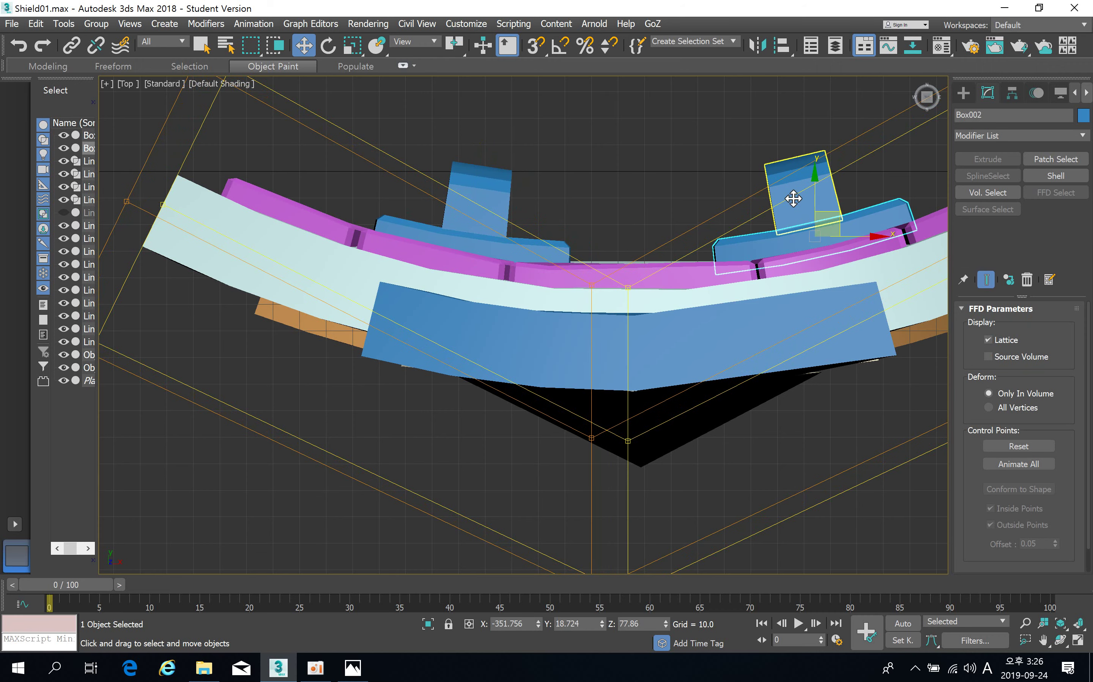
ctrl+click(836, 201)
drag(827, 192, 821, 197)
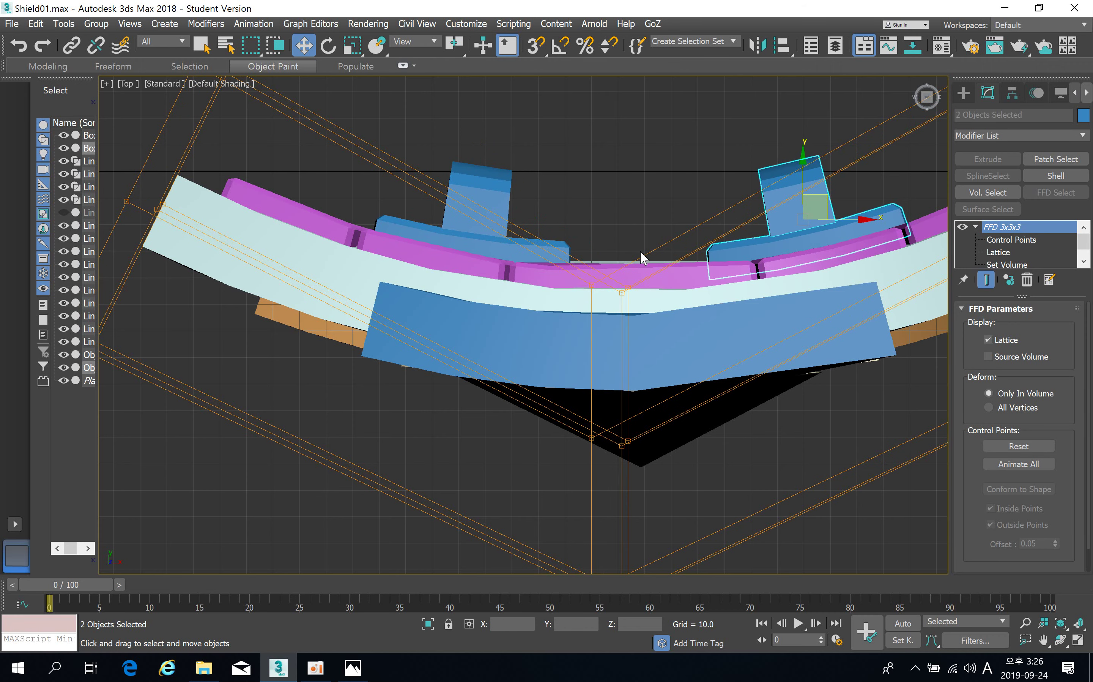
scroll(640, 250, down, 3)
click(639, 175)
scroll(541, 352, down, 4)
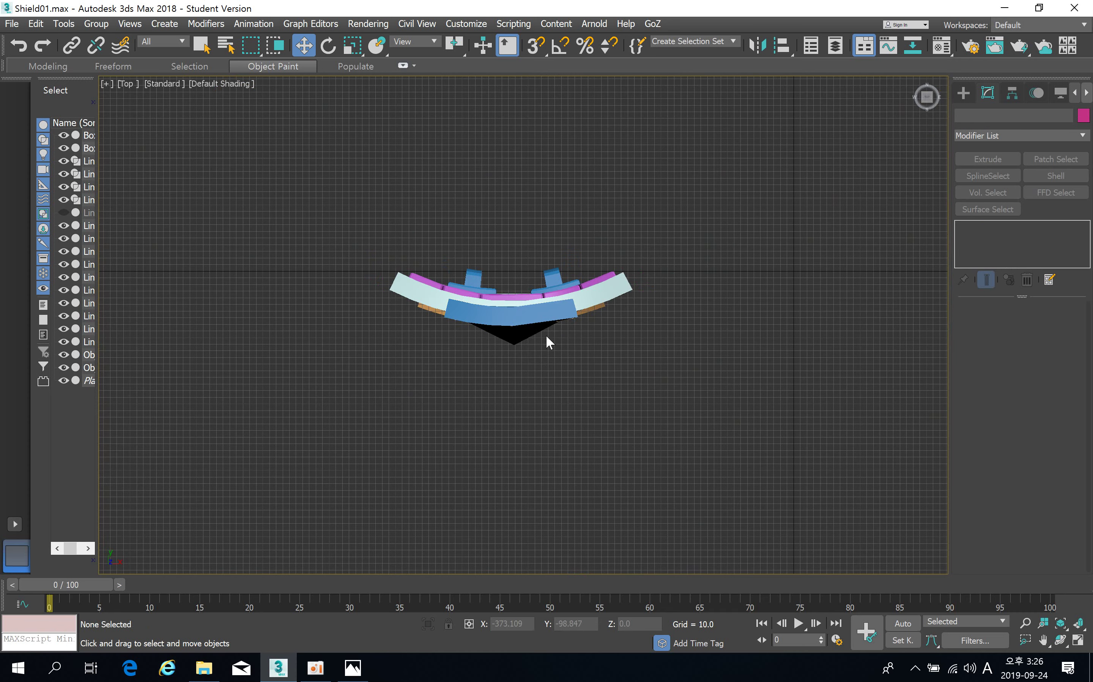
Move the plank backing outward along Y to about 11.3 so the front frame no longer pokes through its lower part.
key(p)
scroll(537, 352, up, 5)
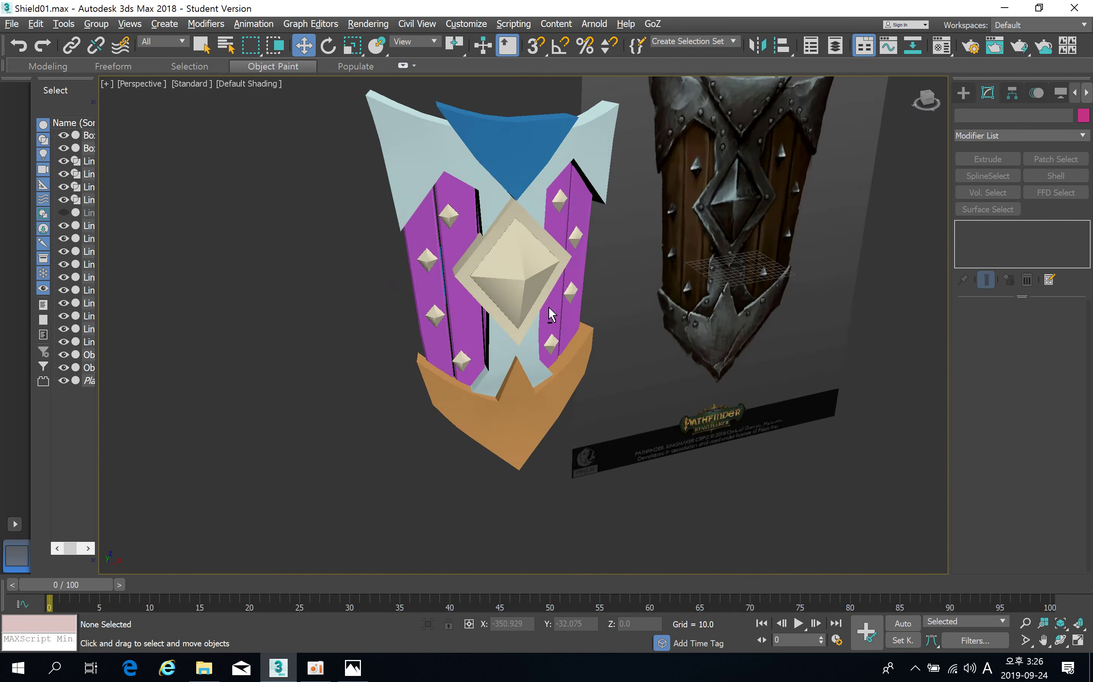
alt+middle_drag(550, 315, 619, 295)
middle_drag(541, 394, 552, 362)
scroll(552, 362, up, 5)
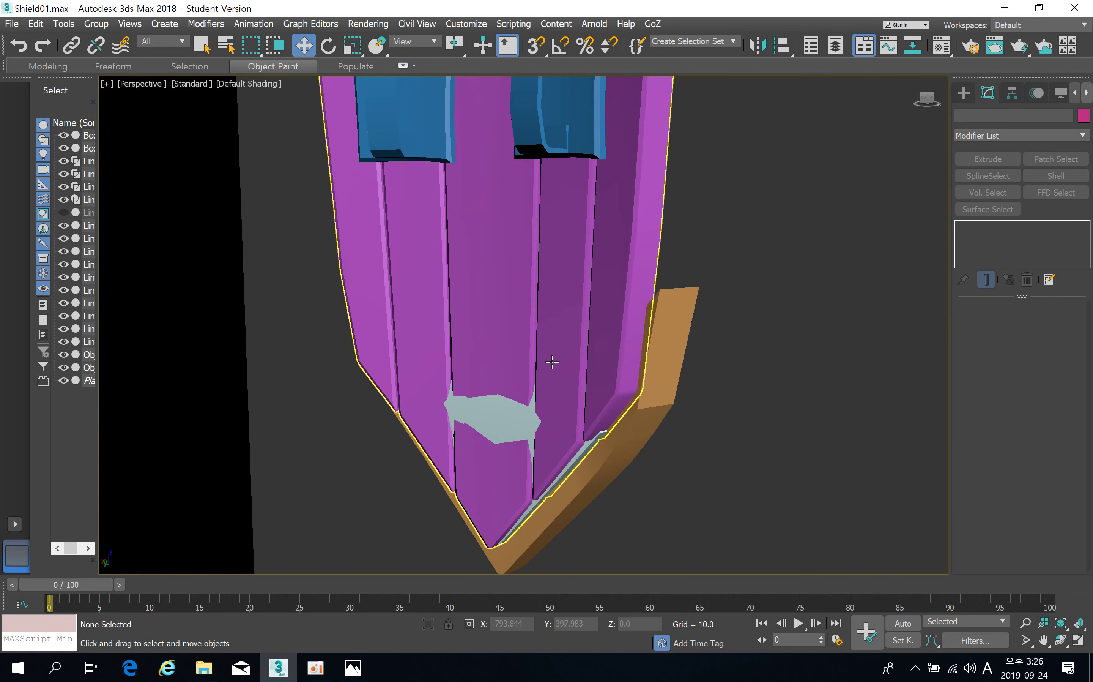
click(507, 458)
scroll(515, 389, down, 5)
alt+middle_drag(513, 391, 509, 402)
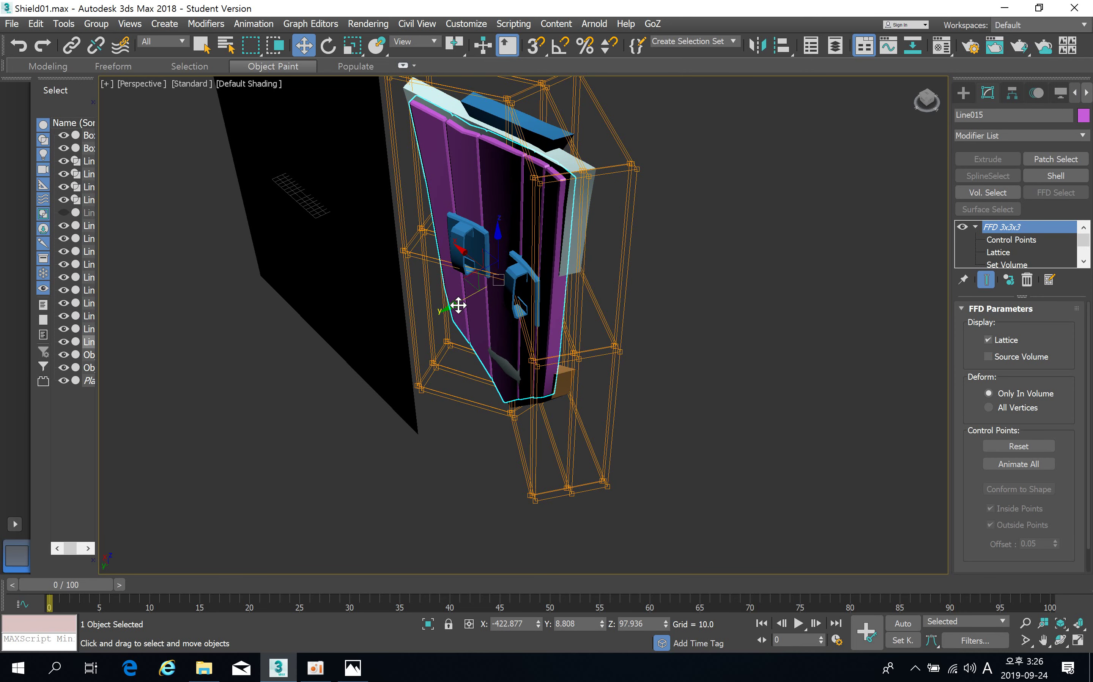
drag(458, 305, 456, 305)
alt+middle_drag(520, 342, 465, 350)
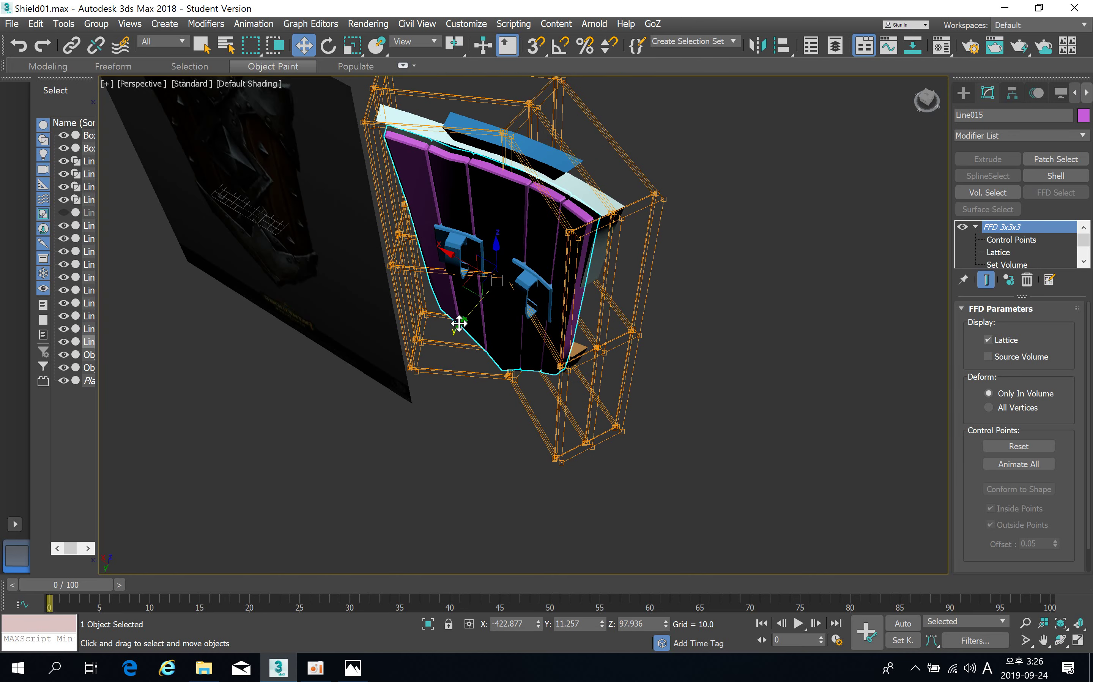
drag(460, 323, 460, 321)
alt+middle_drag(460, 322, 500, 337)
drag(479, 298, 478, 296)
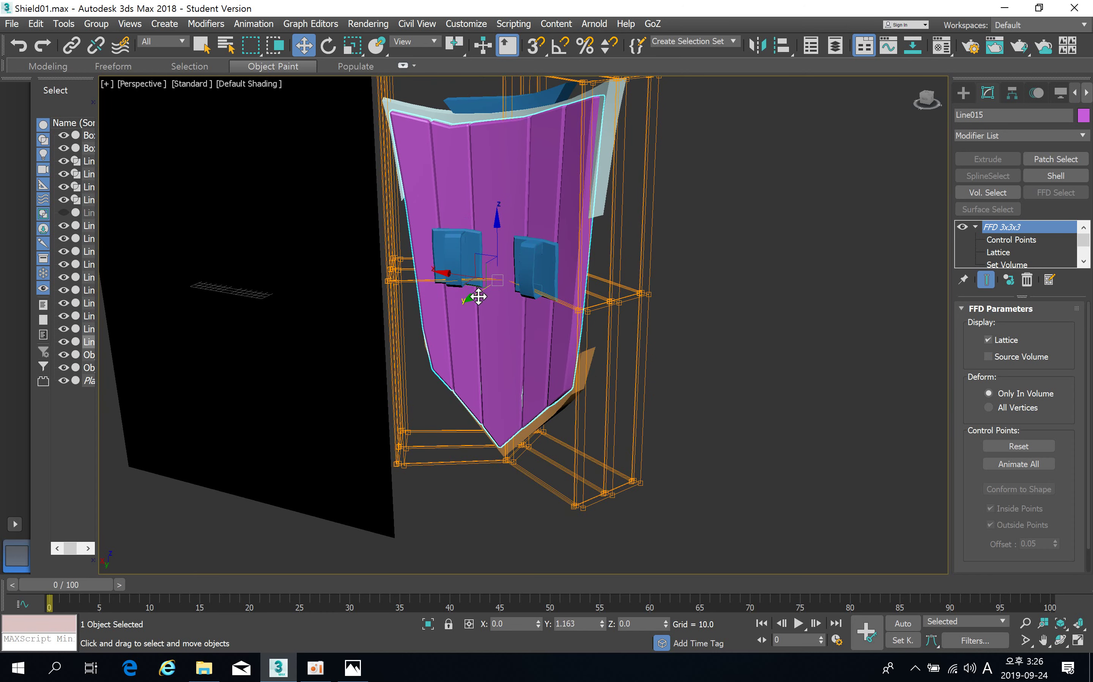
alt+middle_drag(478, 296, 496, 334)
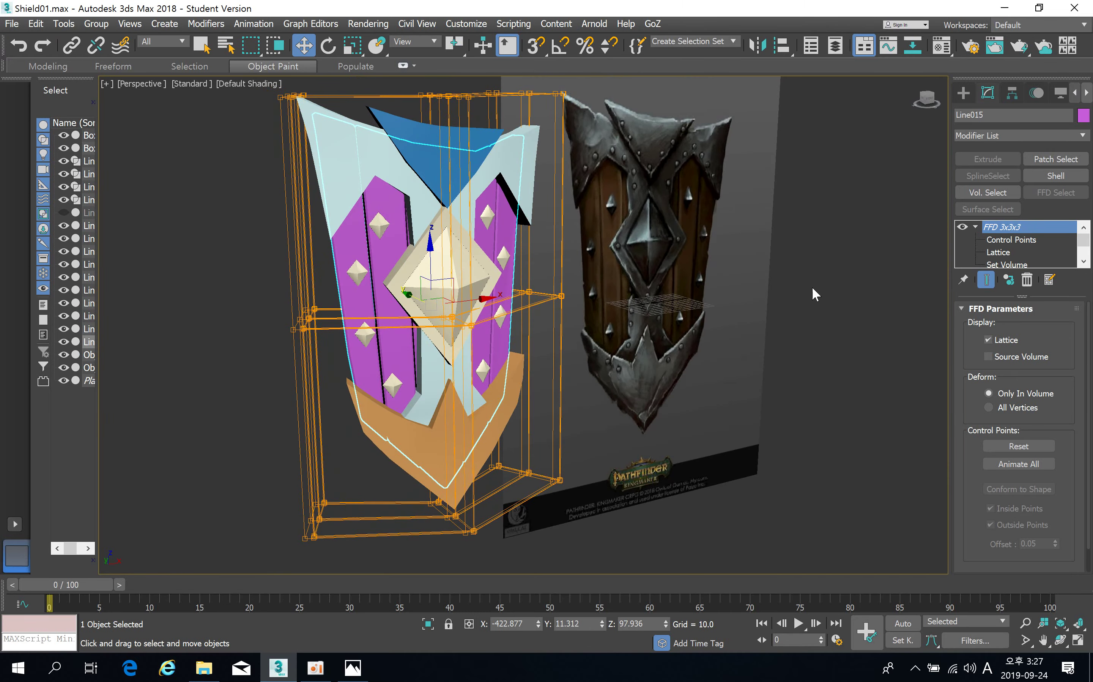
click(992, 239)
middle_drag(871, 272, 877, 267)
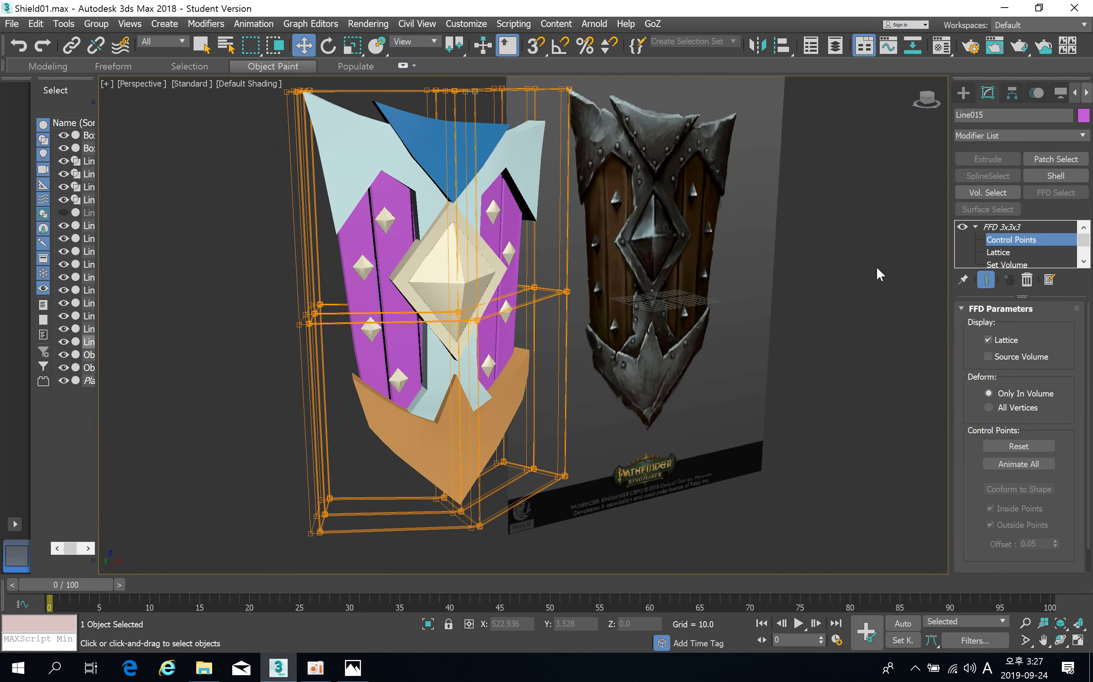
click(1008, 235)
click(820, 297)
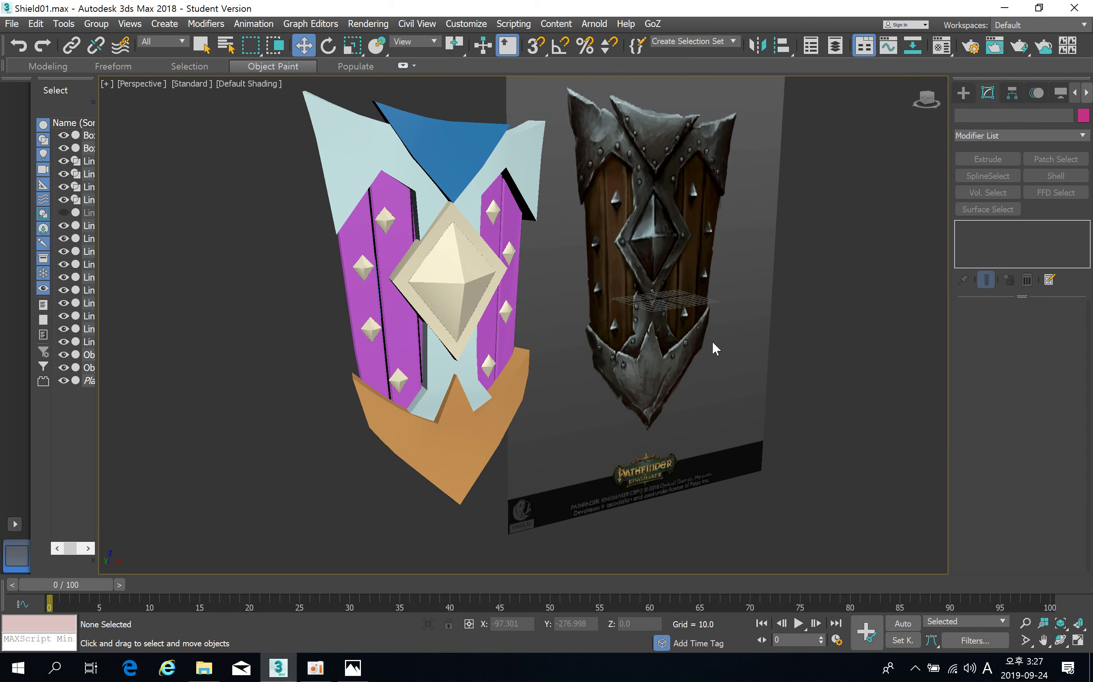
Select all 18 shield objects together, leaving the reference image plane out of the selection.
middle_drag(617, 342, 605, 311)
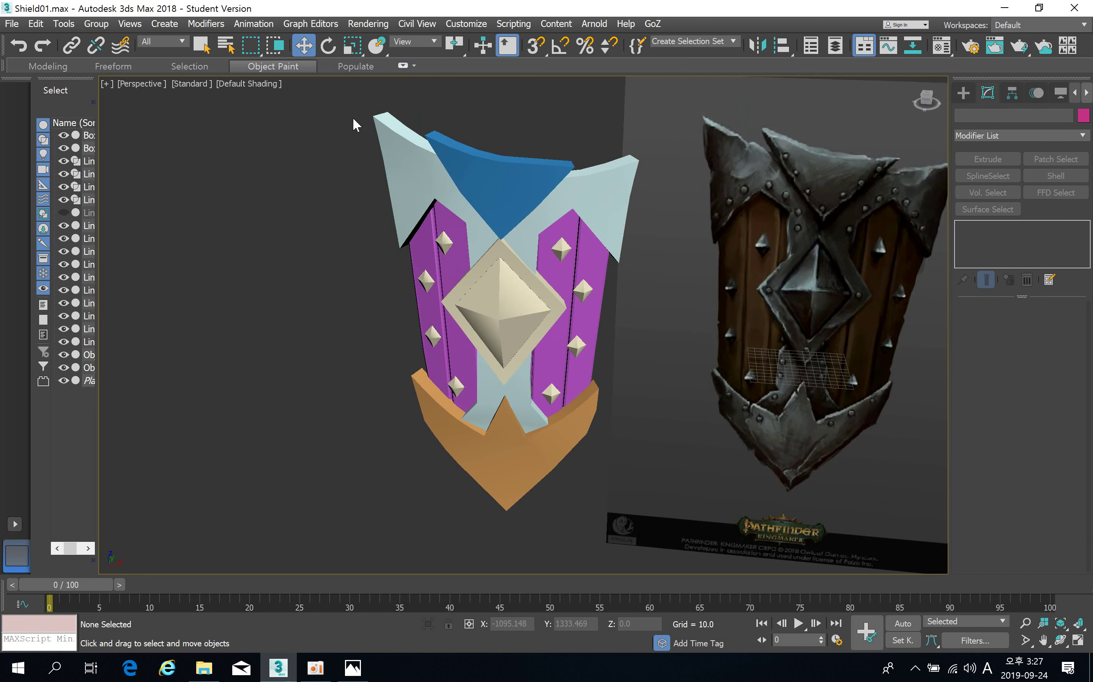
drag(595, 559, 596, 559)
alt+middle_drag(596, 509, 561, 393)
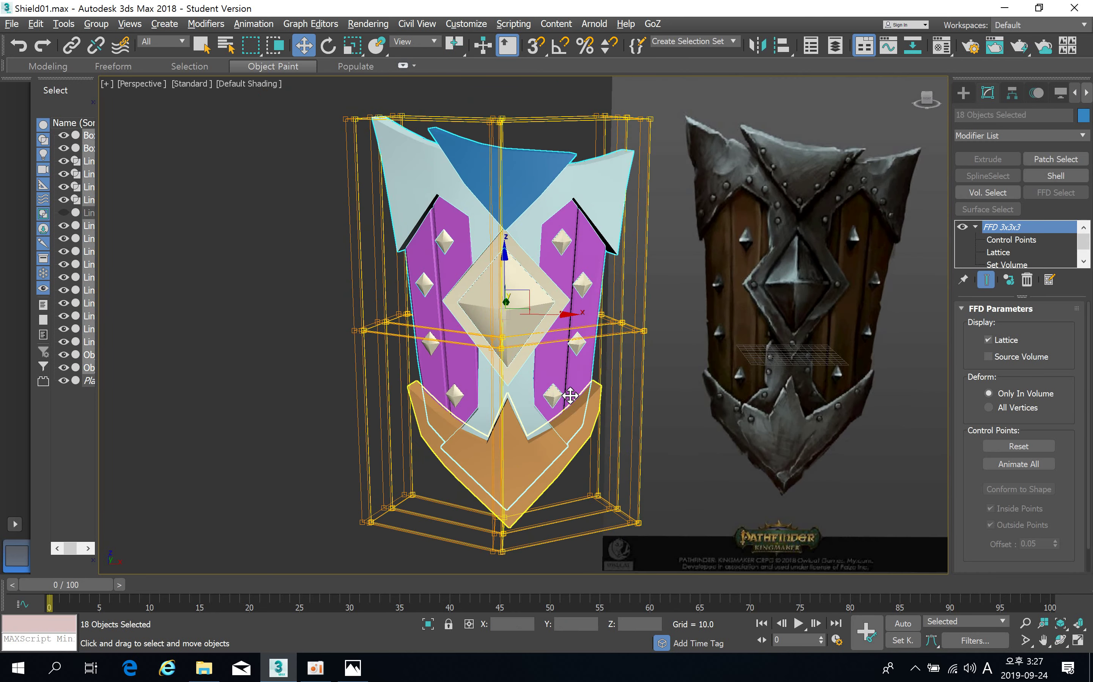
Try to convert the 18 selected shield objects to Editable Poly.
right_click(561, 345)
mouse_move(631, 508)
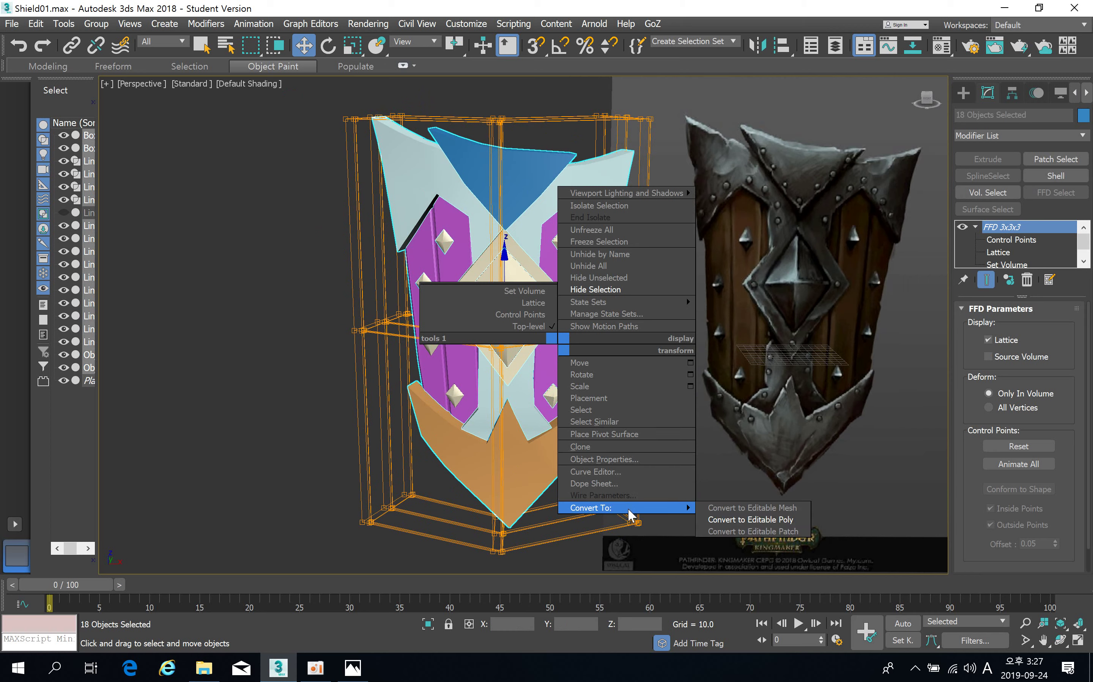
click(726, 521)
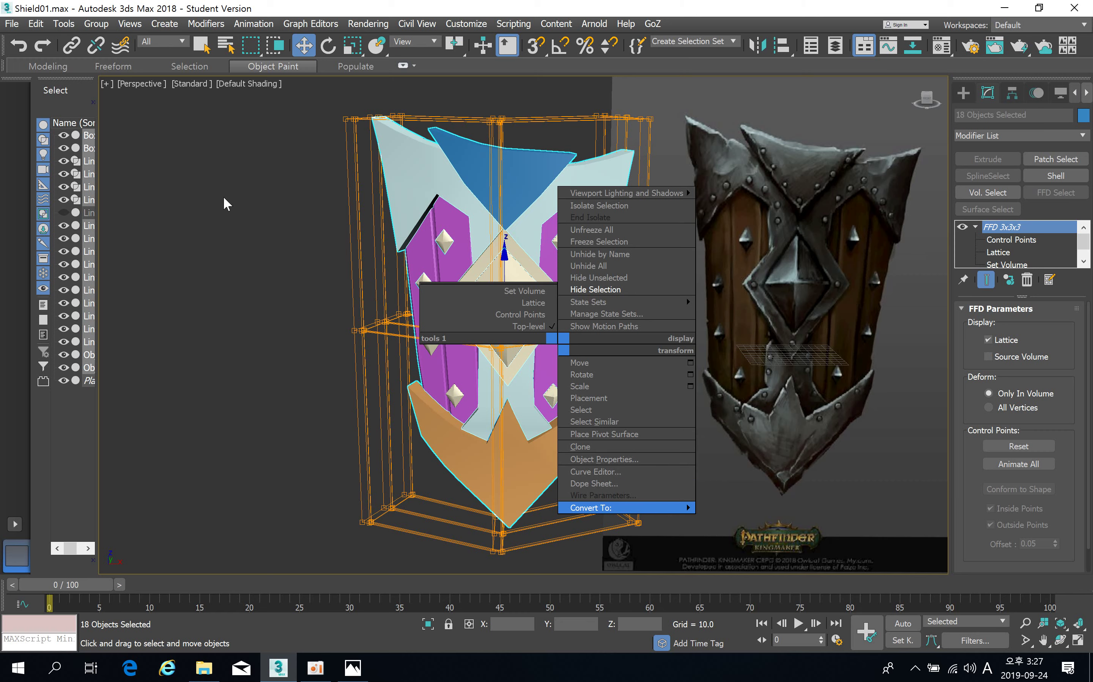
Save the scene as an incremented copy named Shield02.
middle_drag(197, 197, 212, 218)
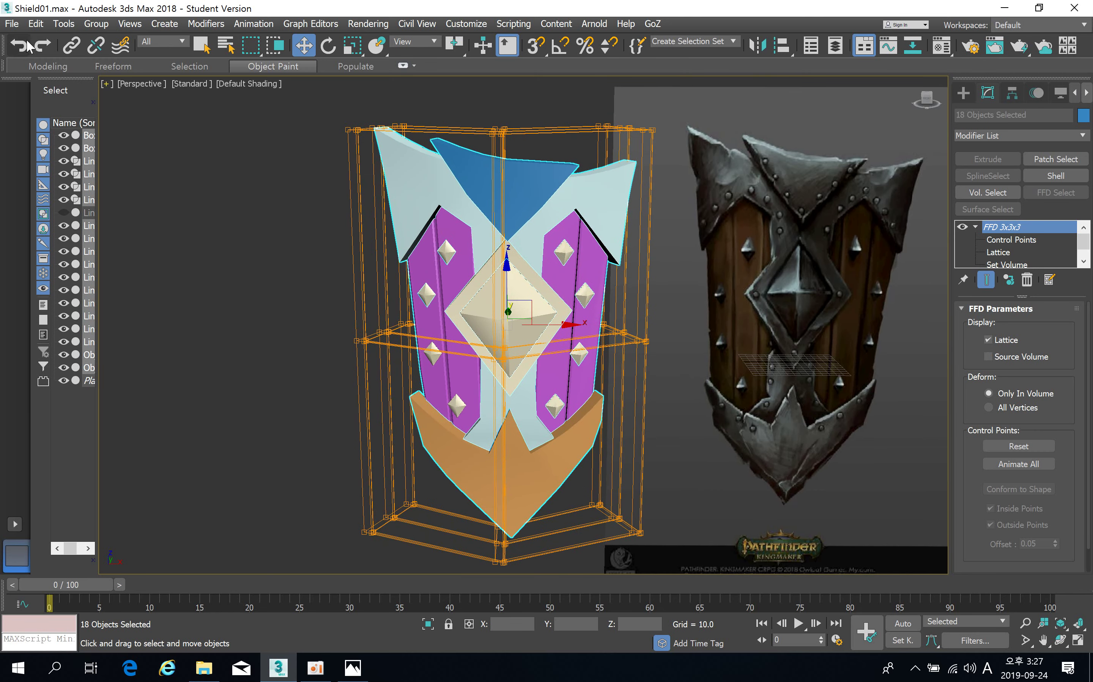
click(12, 24)
click(64, 144)
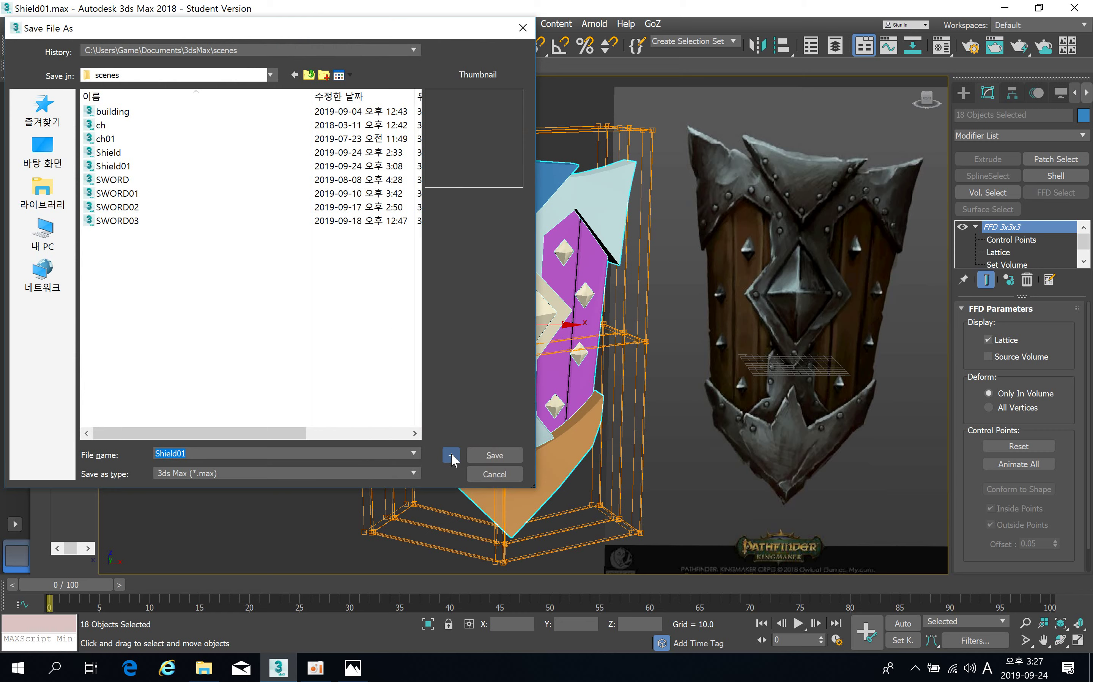
click(451, 455)
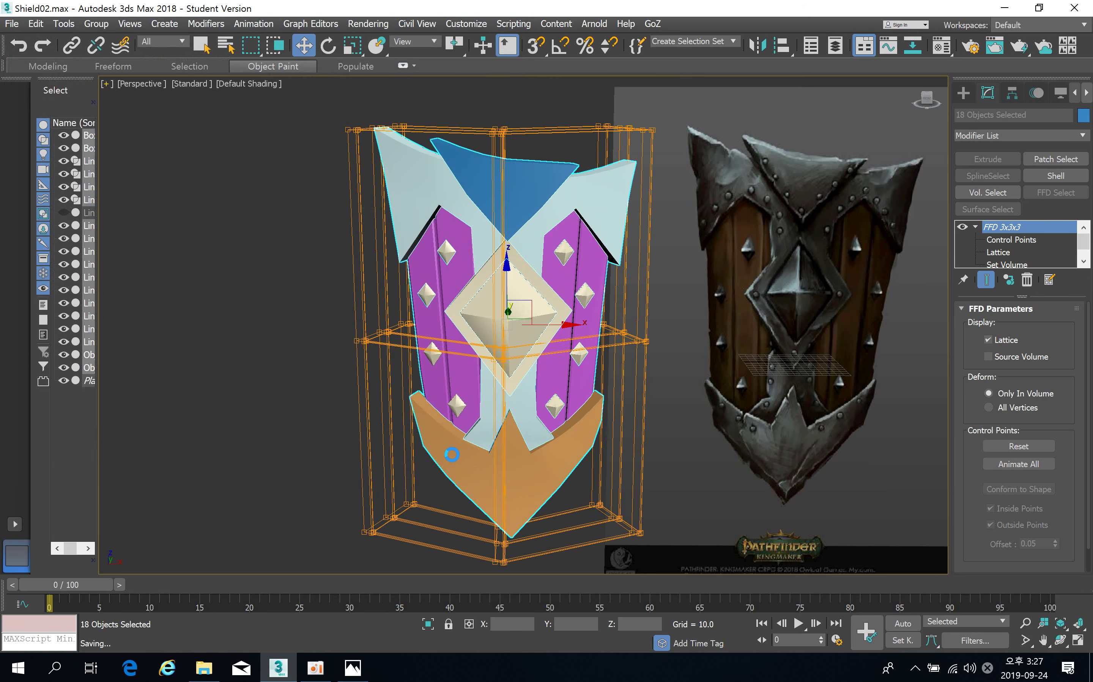
Convert the 18 selected shield objects to Editable Poly, collapsing their FFD modifiers.
right_click(483, 297)
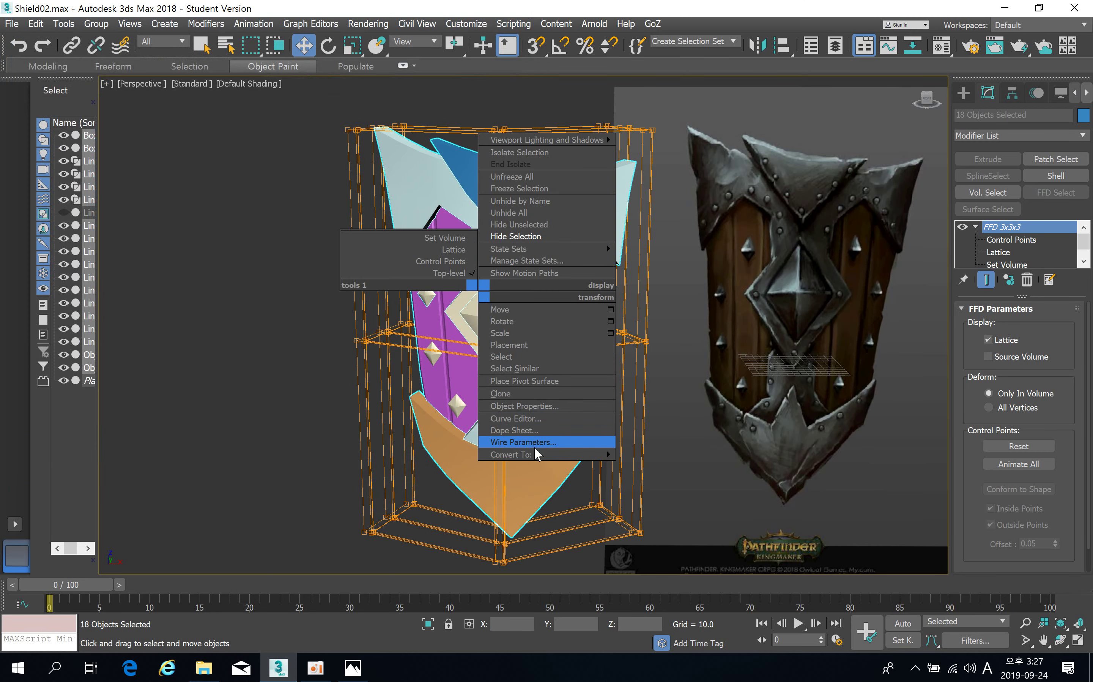
mouse_move(535, 451)
click(661, 472)
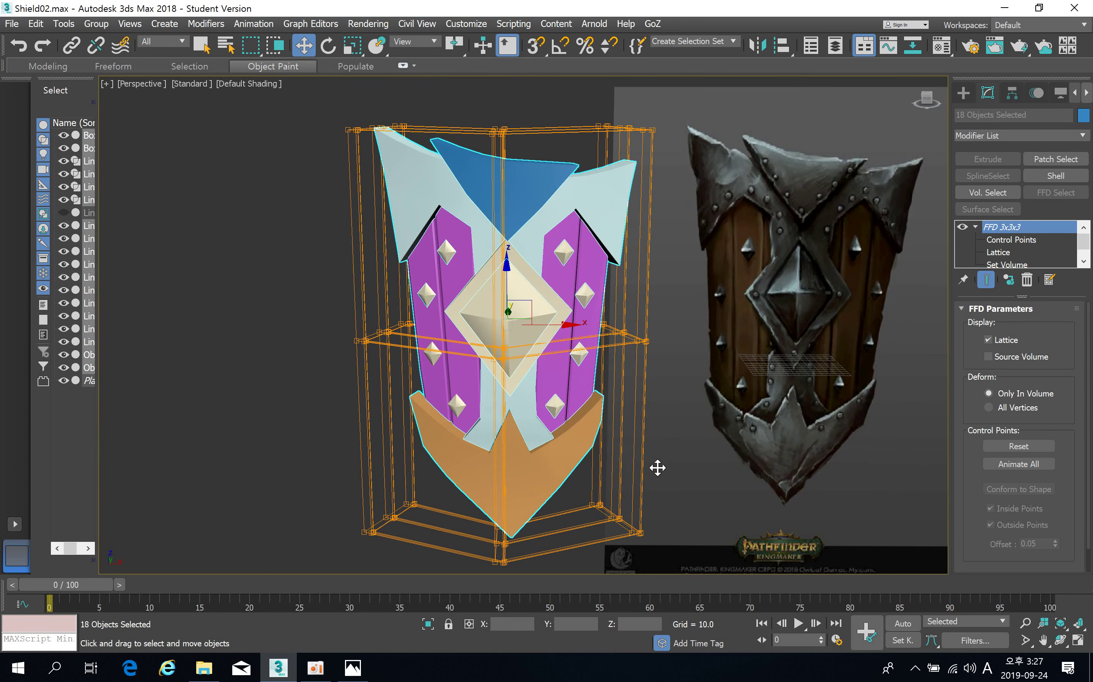
Examine the collapsed shield from the front, side and above, comparing its curvature and part overlaps with the reference image.
scroll(538, 406, up, 3)
mouse_move(551, 373)
alt+middle_down()
mouse_move(527, 379)
mouse_move(571, 374)
alt+middle_up()
scroll(545, 383, up, 3)
scroll(515, 340, down, 2)
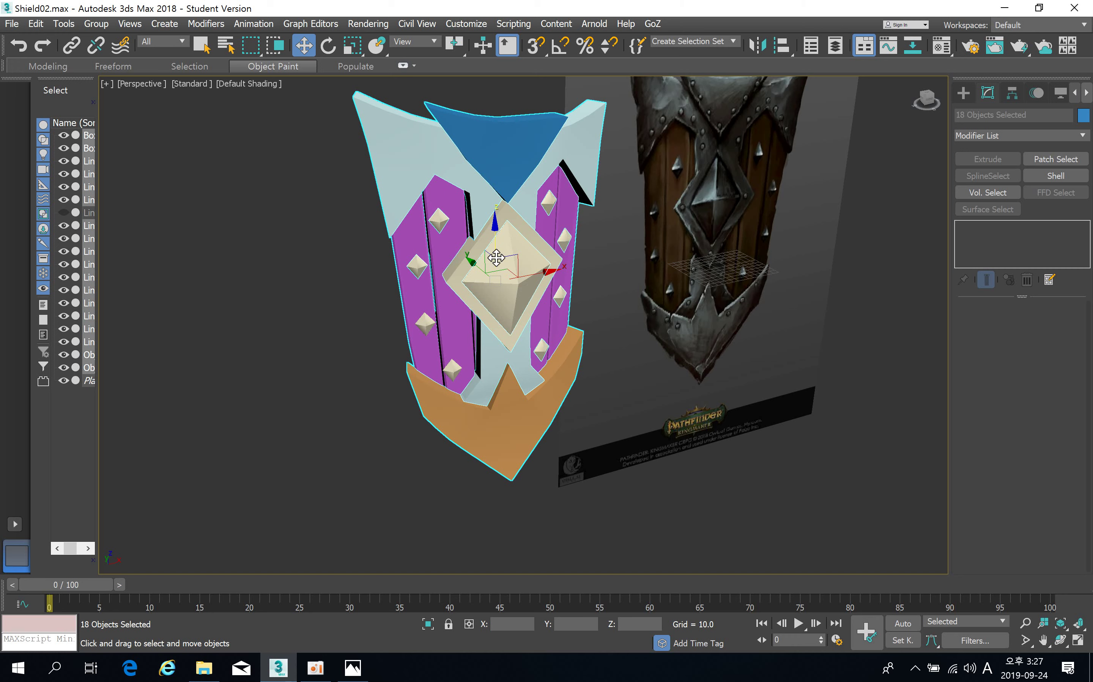
alt+middle_drag(487, 271, 473, 275)
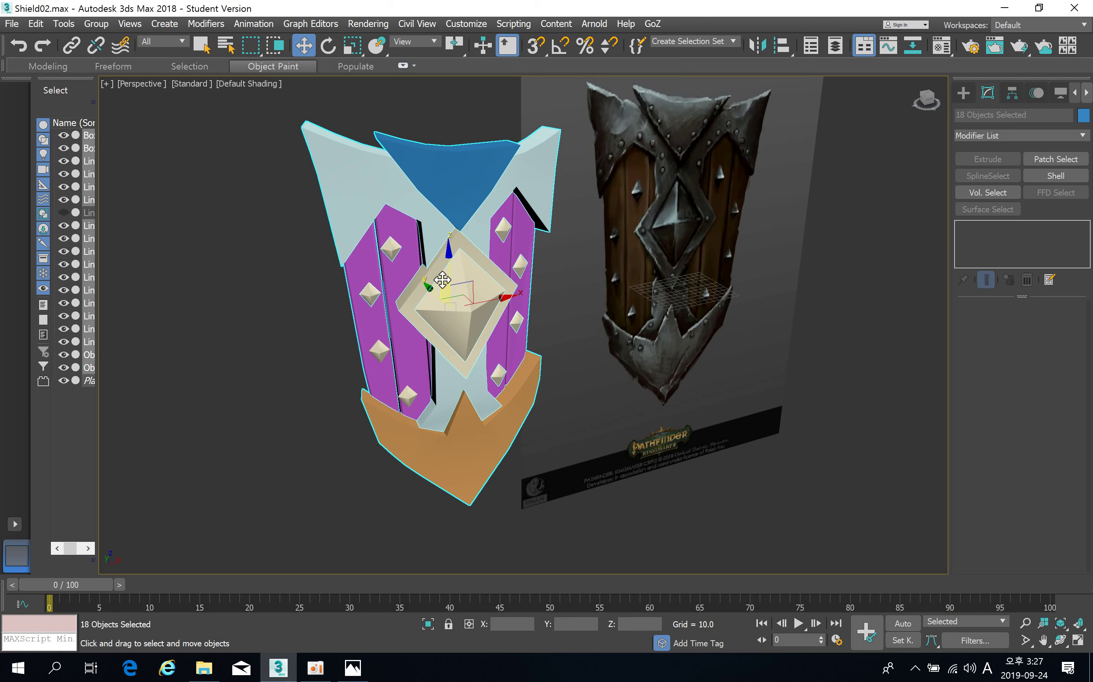
alt+middle_drag(440, 255, 406, 284)
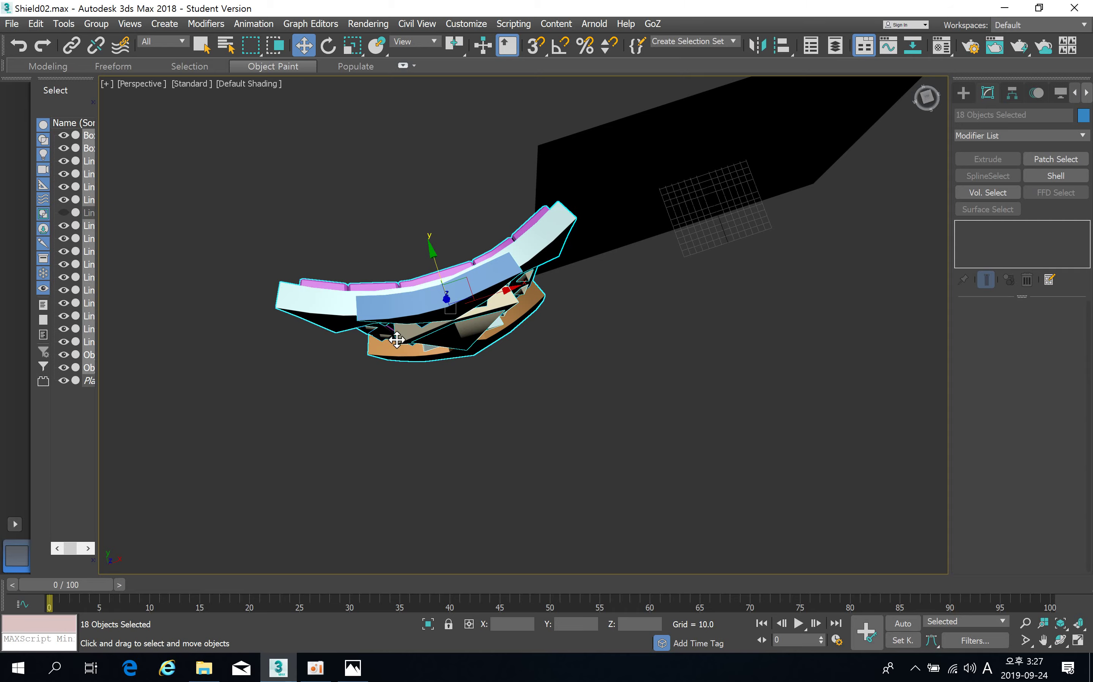
alt+middle_drag(479, 387, 519, 252)
scroll(498, 254, up, 6)
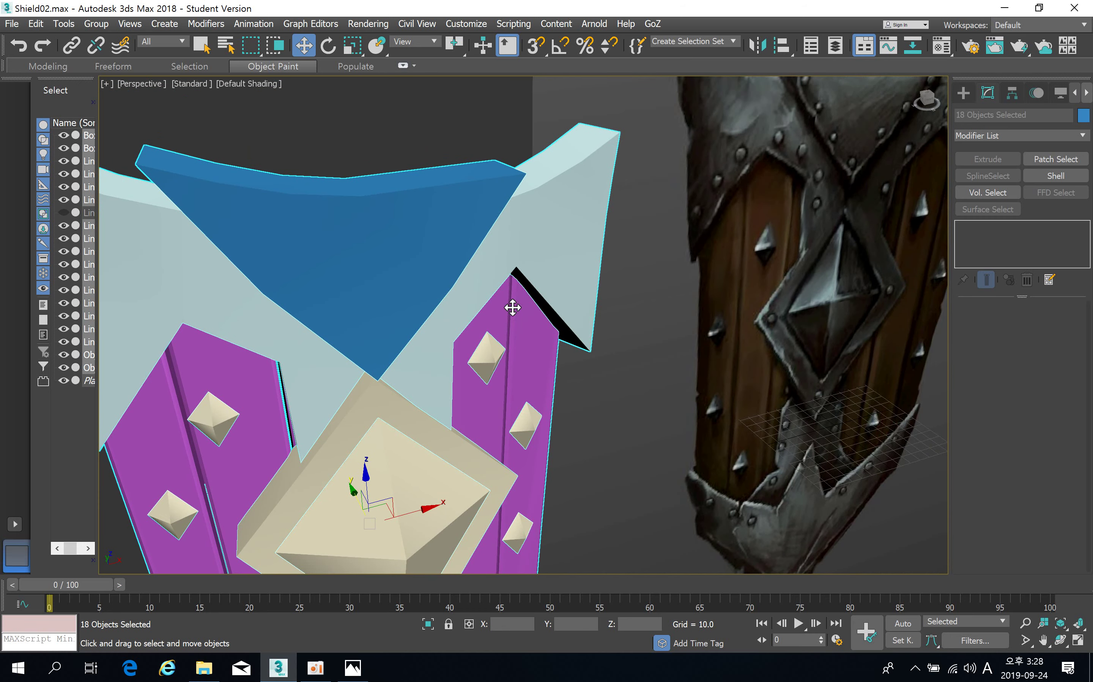
scroll(518, 288, down, 6)
scroll(469, 284, up, 3)
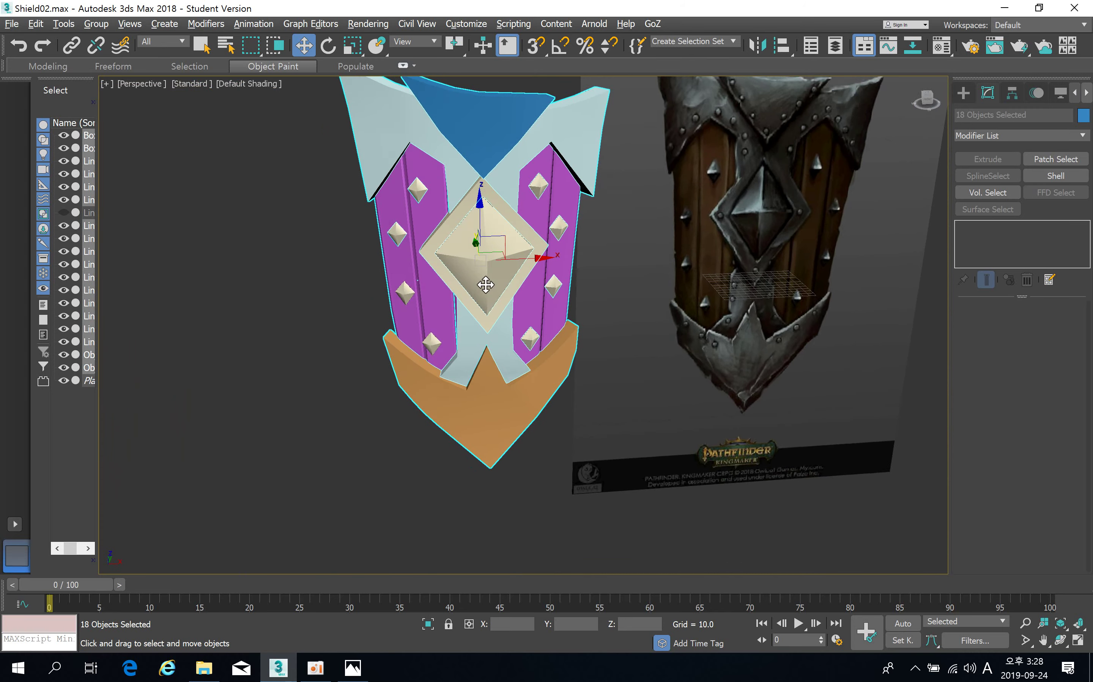
middle_drag(477, 221, 506, 275)
middle_drag(466, 264, 486, 313)
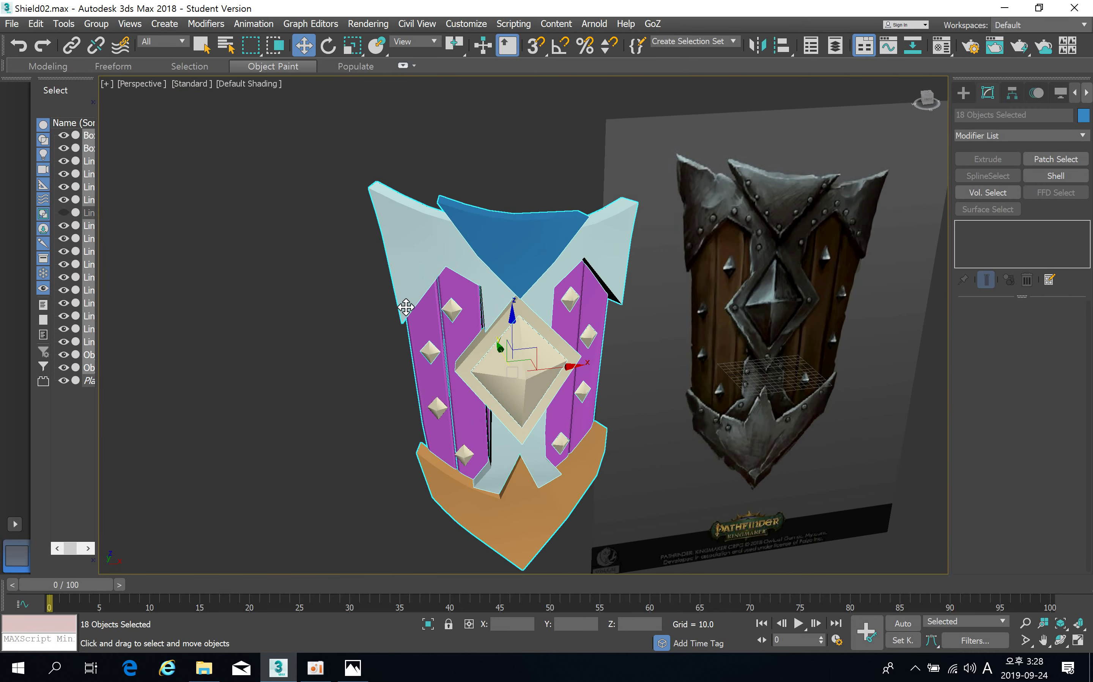
Select the blue top plate and select all of its edges at Edge sub-object level.
scroll(406, 306, up, 5)
click(539, 234)
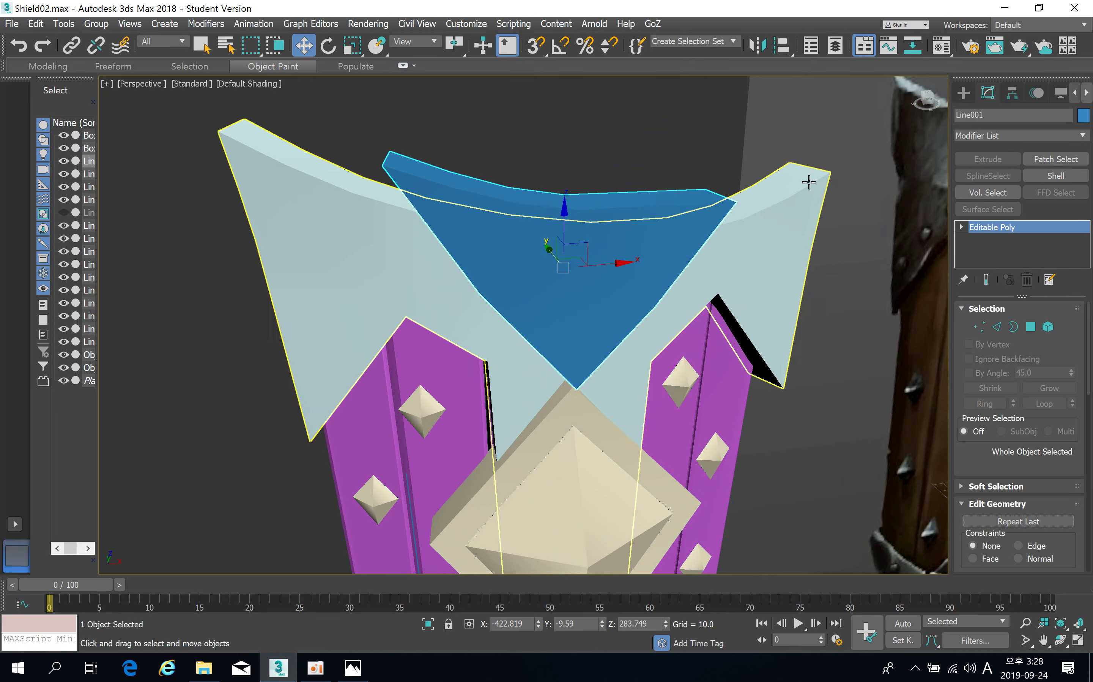
click(997, 327)
click(668, 204)
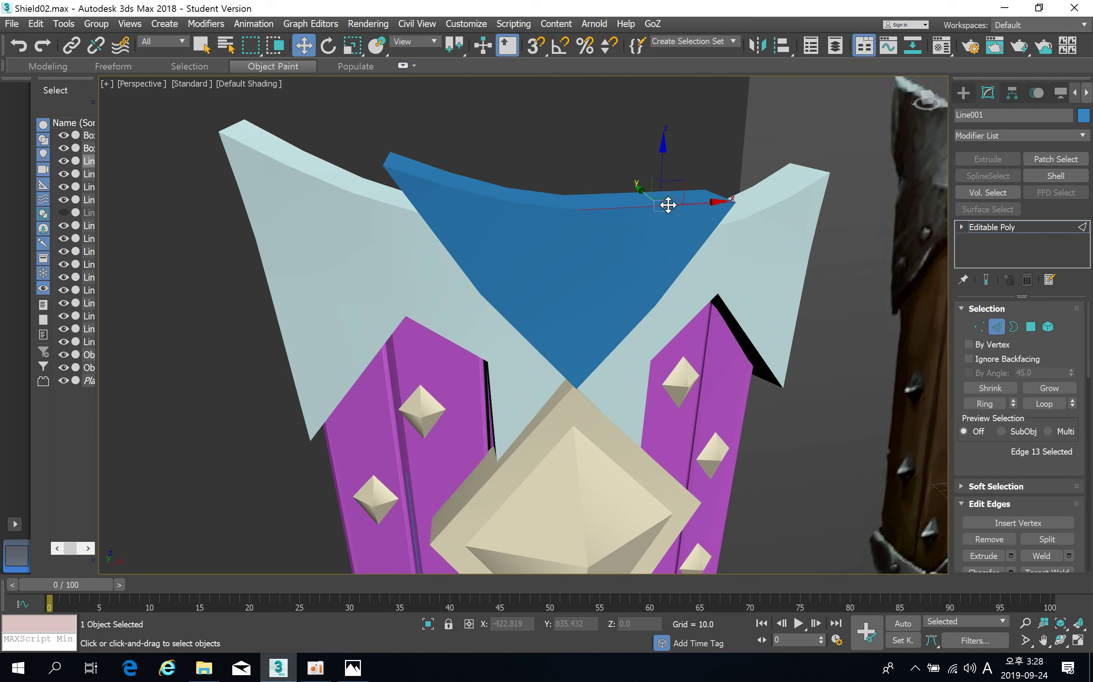
click(1031, 327)
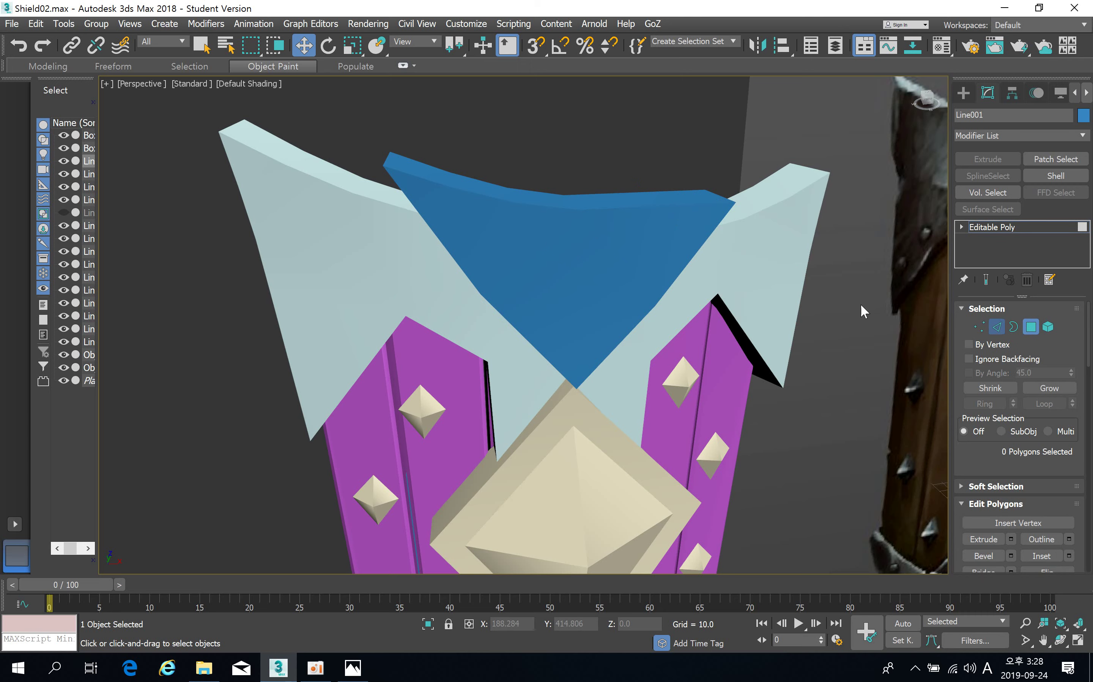
key(2)
drag(846, 503, 846, 503)
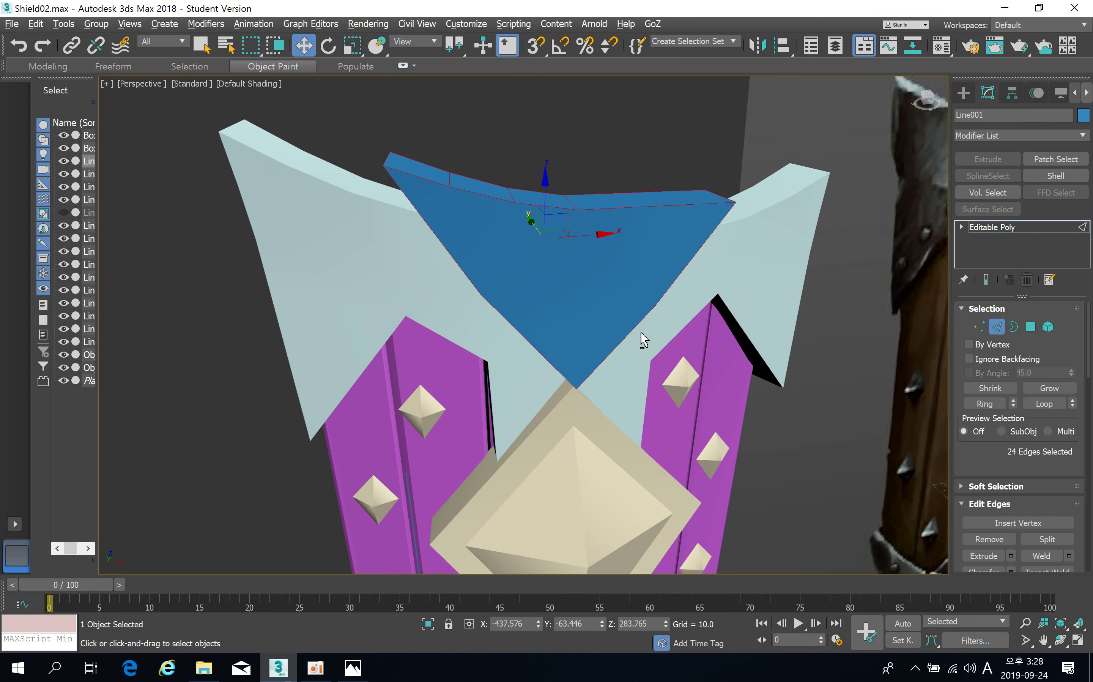
alt+middle_drag(573, 339, 629, 330)
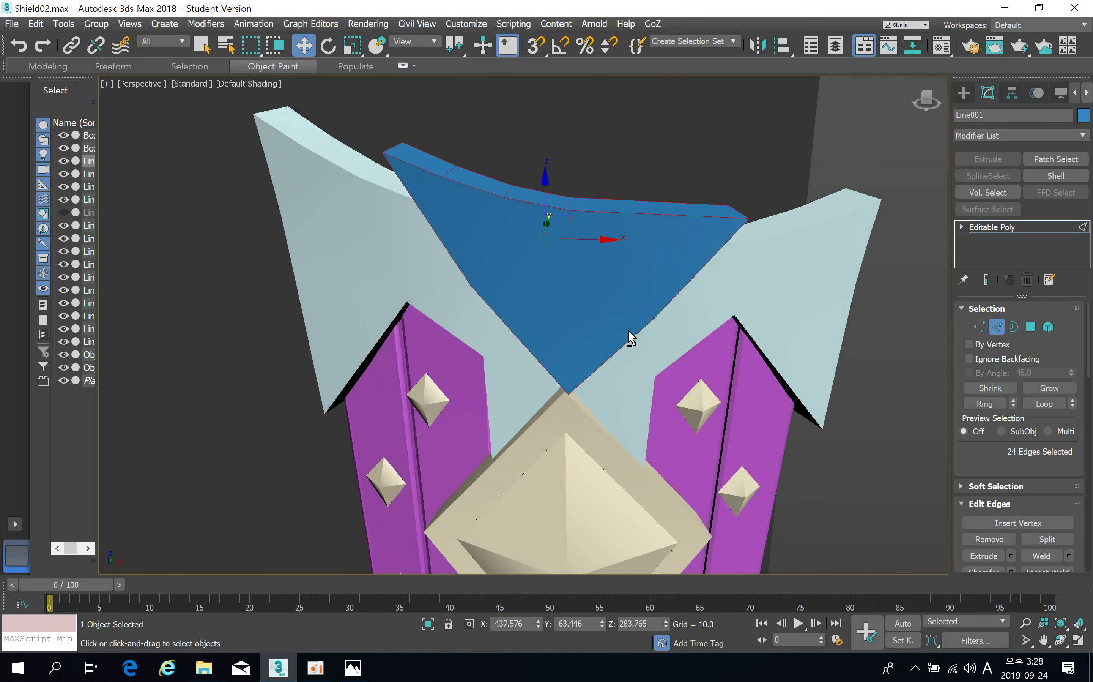
click(1031, 328)
click(615, 262)
alt+middle_drag(615, 261, 793, 311)
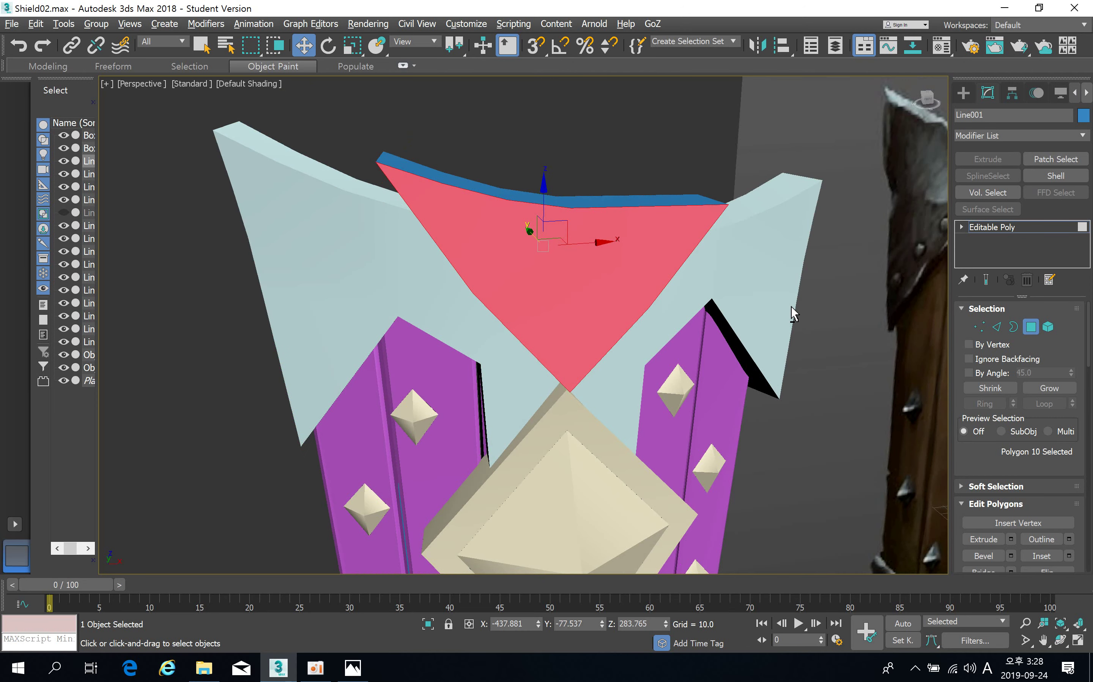
right_click(598, 256)
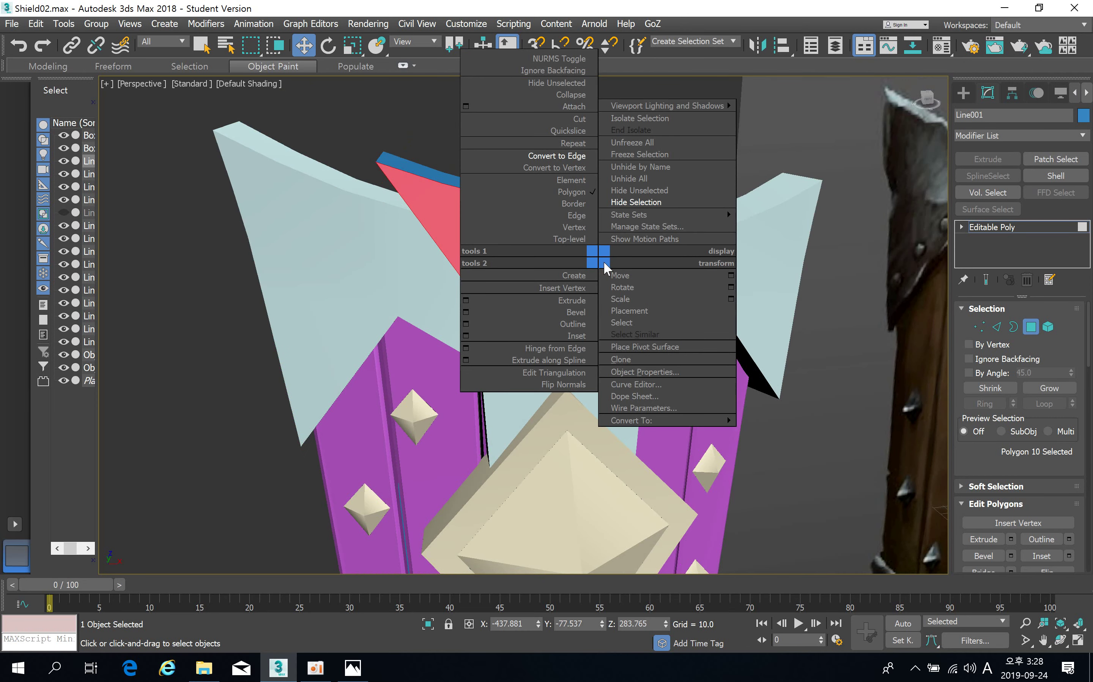
alt+middle_drag(703, 221, 877, 352)
shift+click(641, 306)
Return to Edge level with all of the blue plate's edges selected and isolate the plate from the other parts.
click(997, 327)
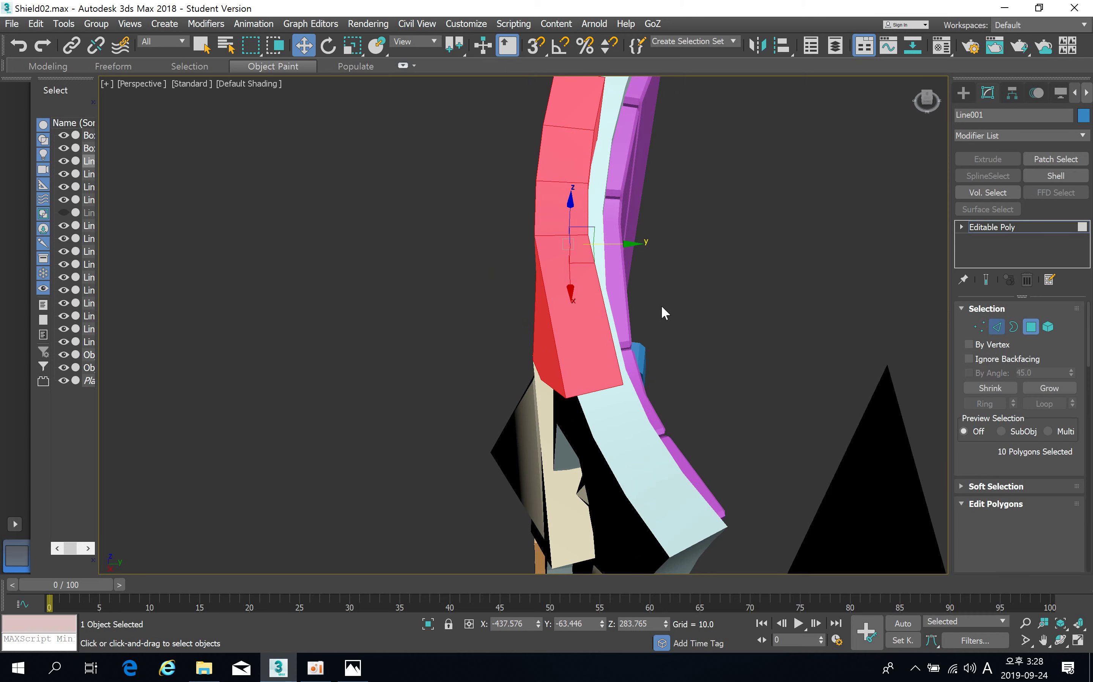
alt+middle_drag(661, 305, 685, 276)
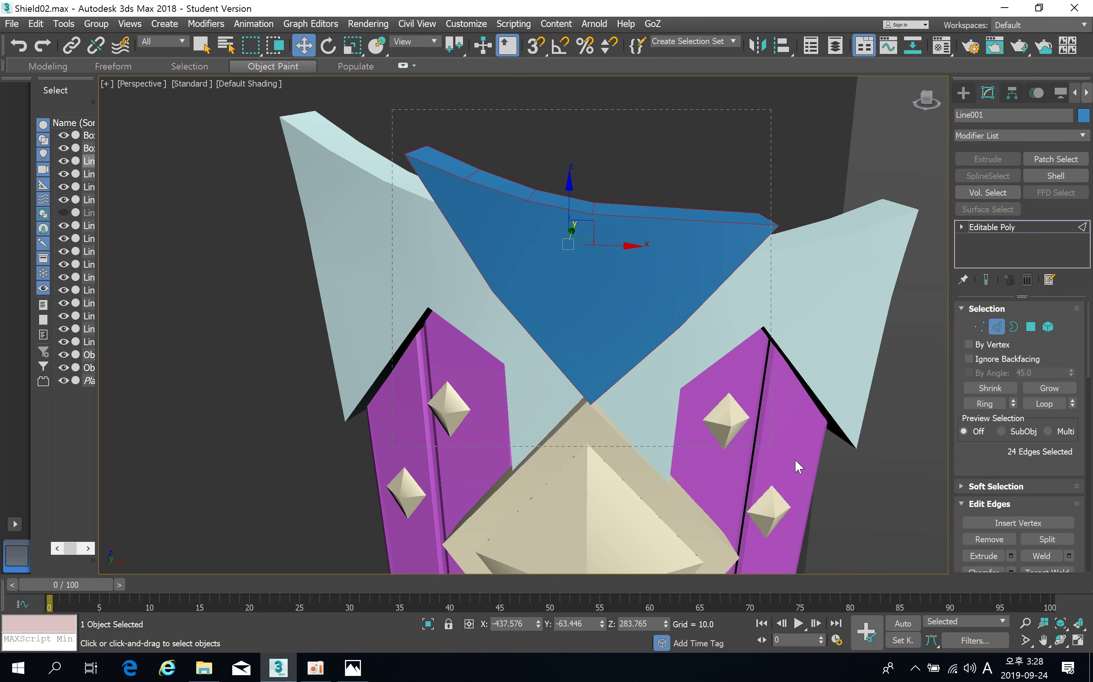
alt+middle_drag(736, 413, 713, 408)
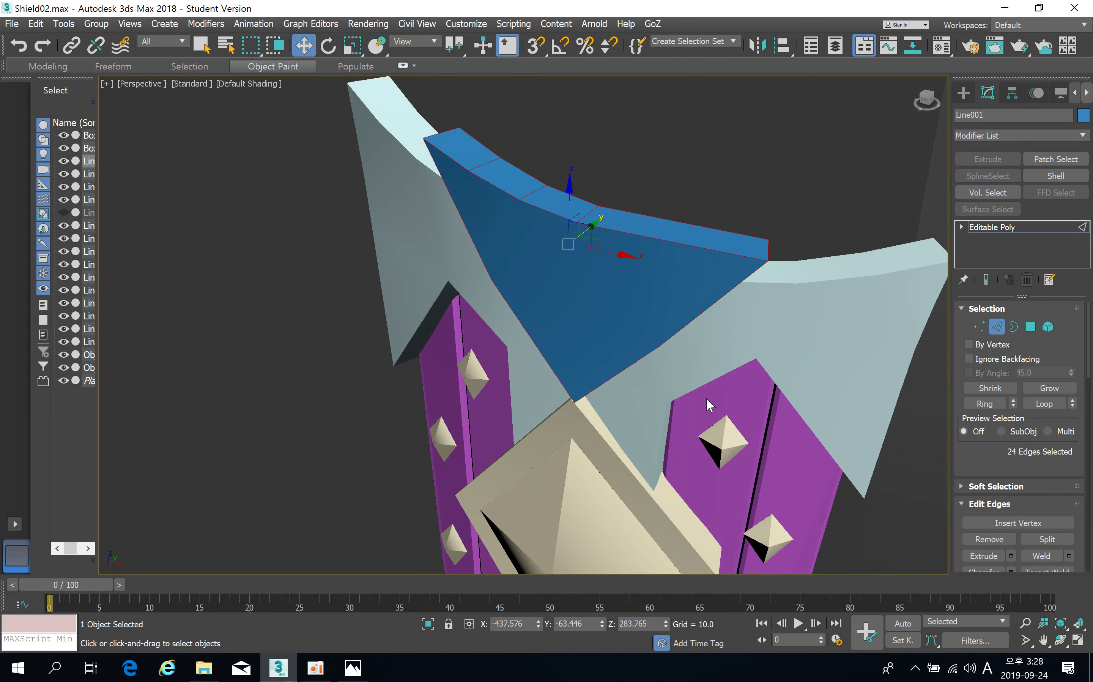
key(alt+q)
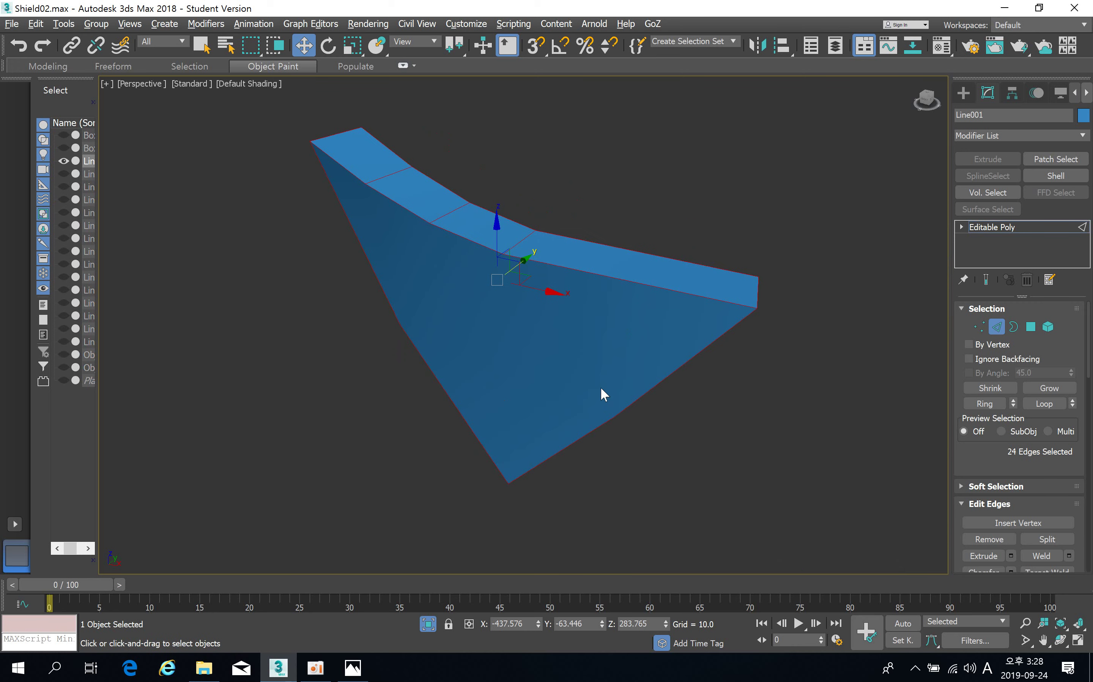
Remove the short crosswise edges along the blue plate's upper rim from the edge selection, keeping only the outline edges.
alt+middle_drag(603, 392, 552, 339)
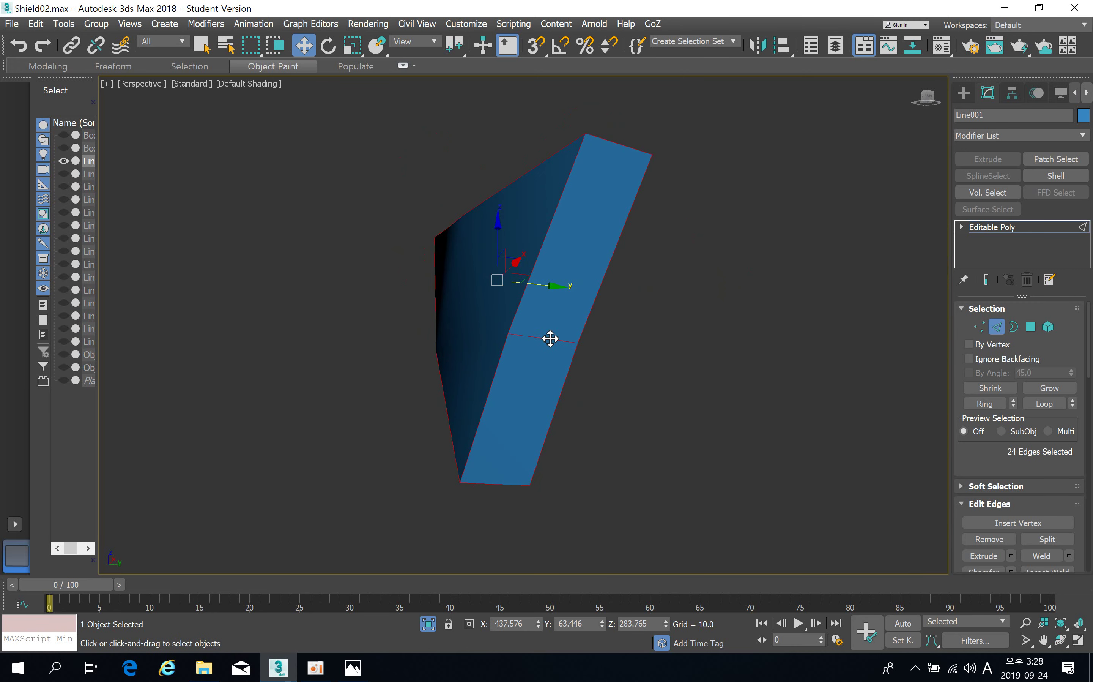
alt+click(540, 337)
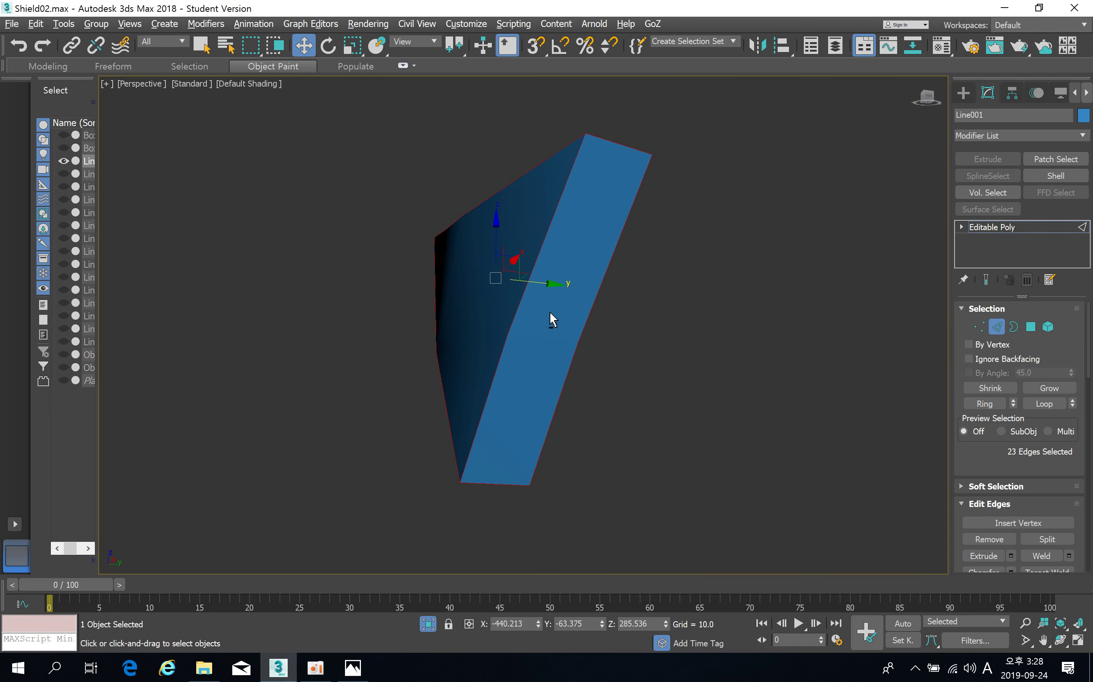
alt+middle_drag(552, 319, 522, 368)
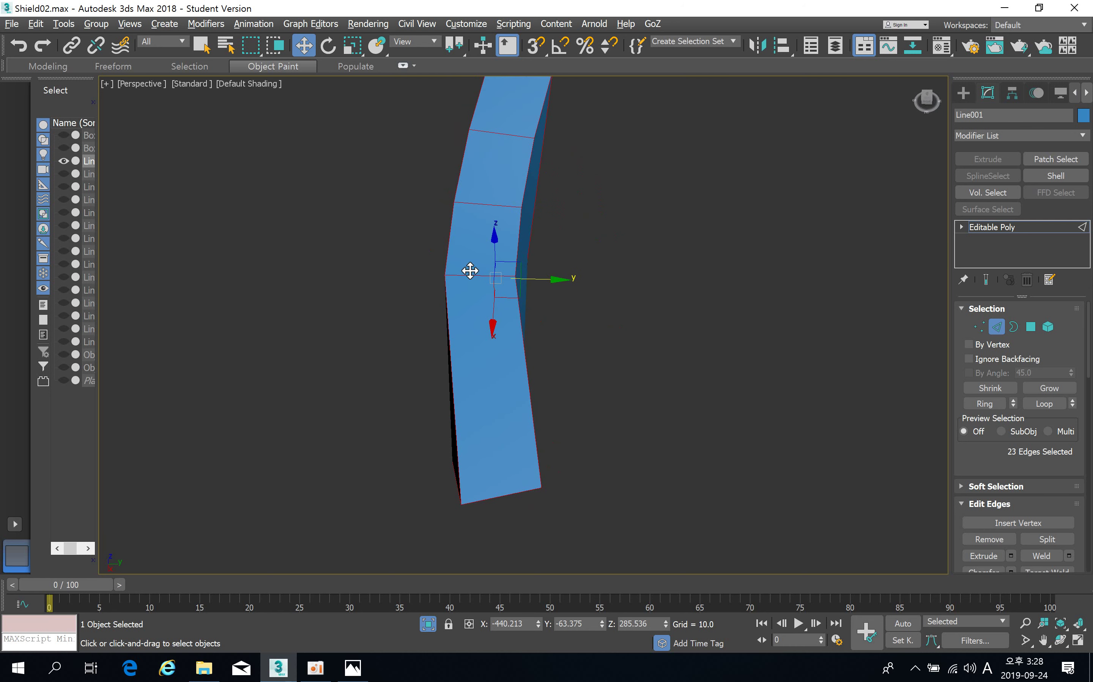
alt+drag(486, 301, 487, 302)
alt+drag(486, 173, 496, 233)
alt+drag(504, 124, 516, 187)
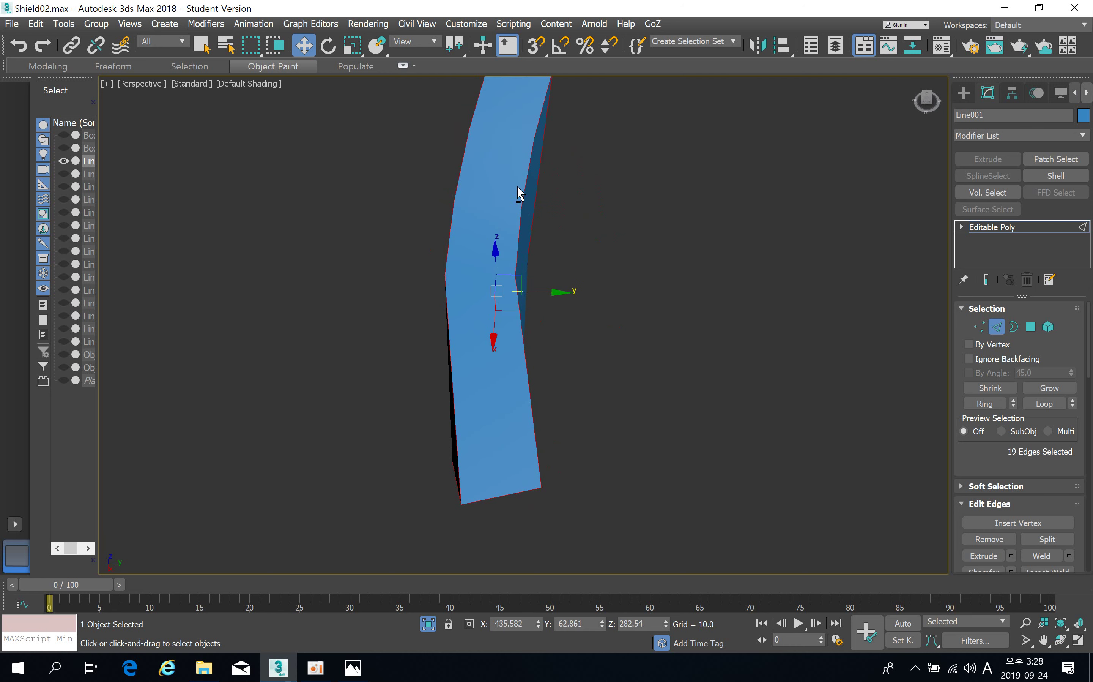
middle_drag(521, 159, 539, 295)
alt+middle_drag(532, 176, 721, 397)
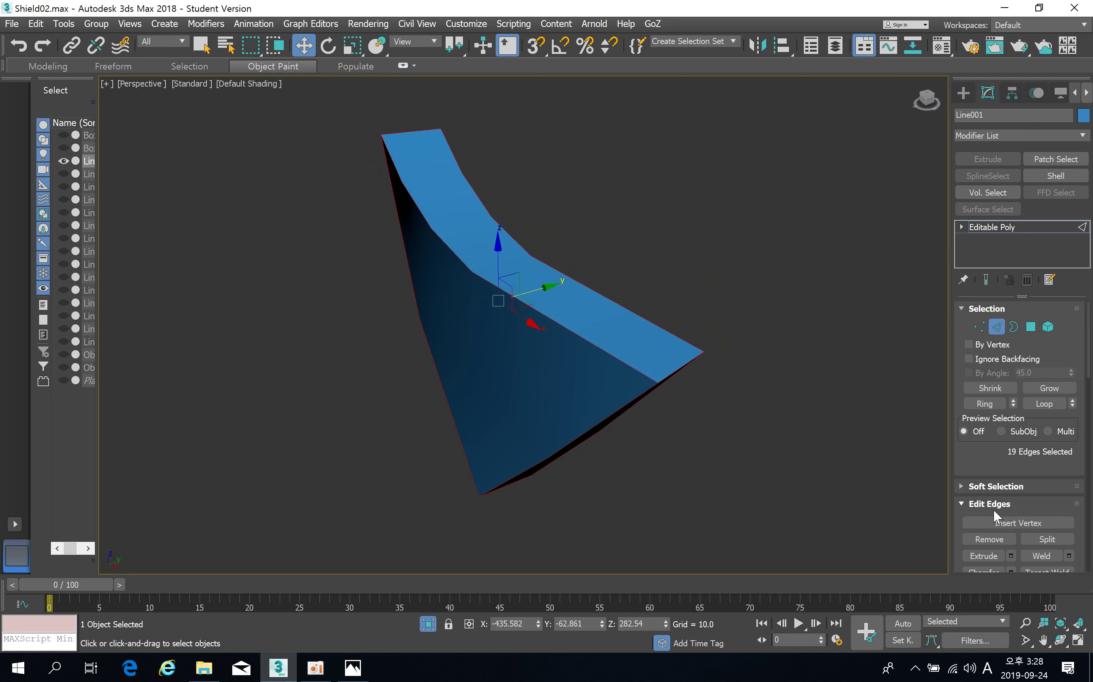
Chamfer the blue plate's selected outline edges by about 1.5 with one segment.
scroll(1018, 466, down, 5)
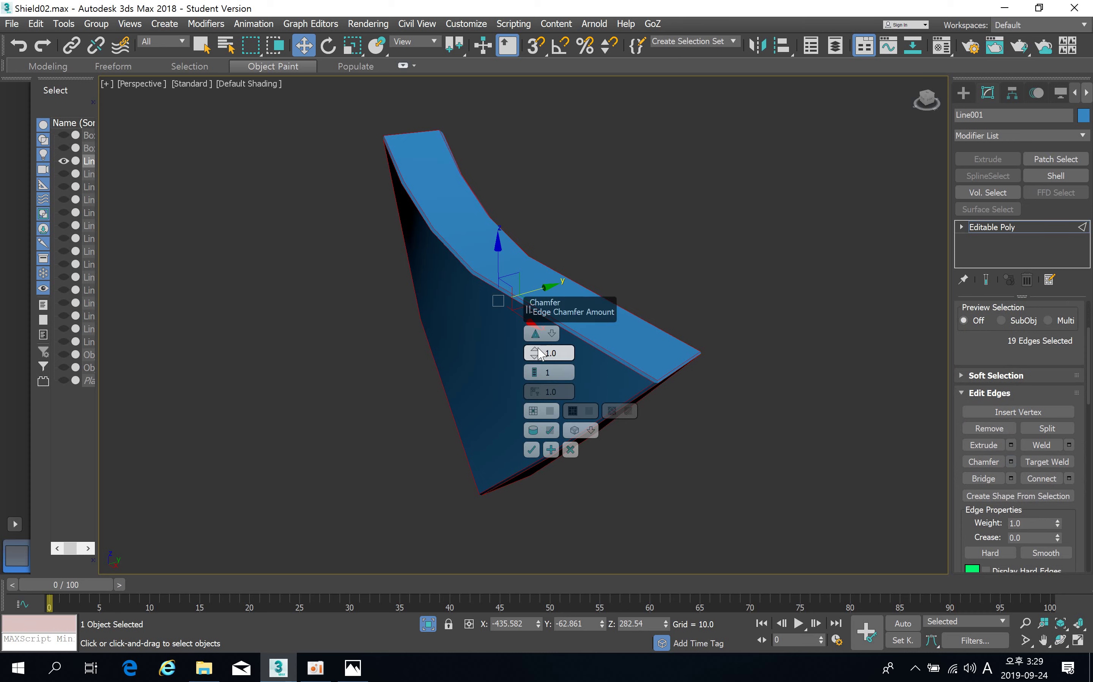
drag(534, 350, 535, 346)
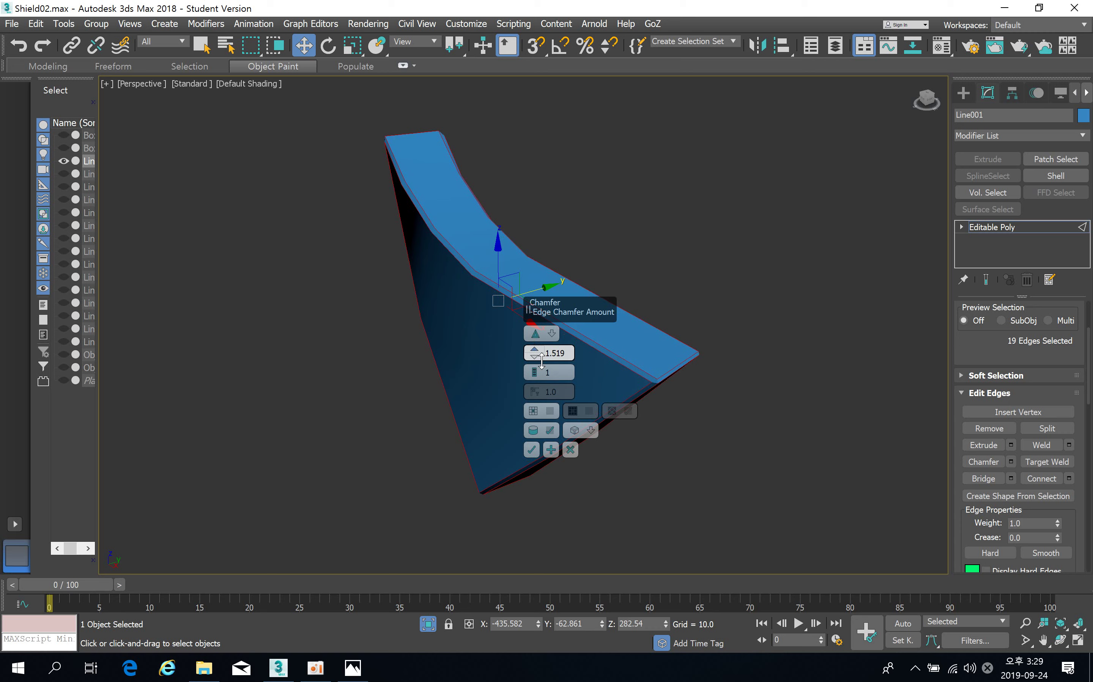
click(532, 449)
alt+middle_drag(534, 452, 634, 405)
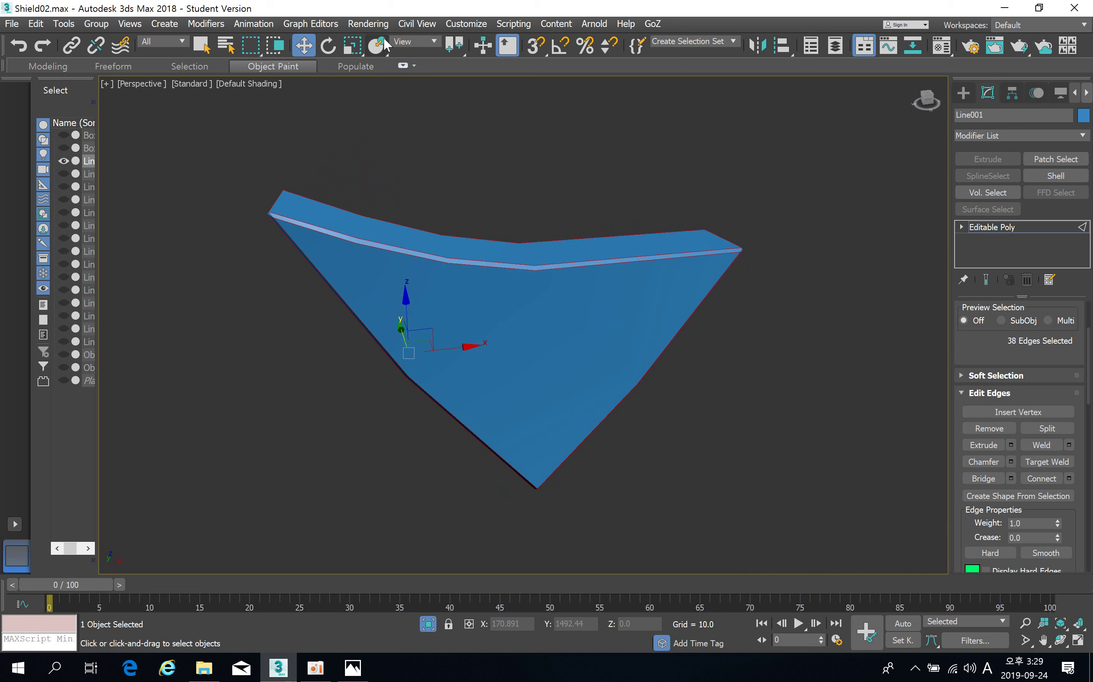
Clear the edge selection, unhide all shield parts, and return the blue plate to object level.
click(510, 182)
right_click(523, 197)
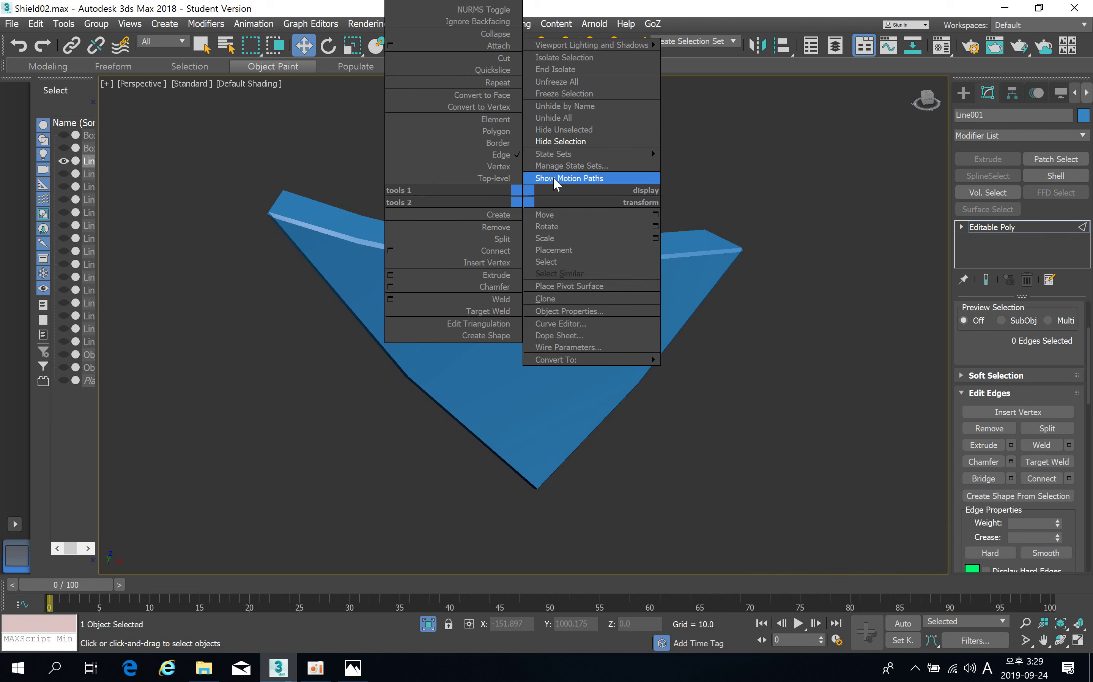
click(559, 117)
alt+middle_drag(562, 199, 550, 283)
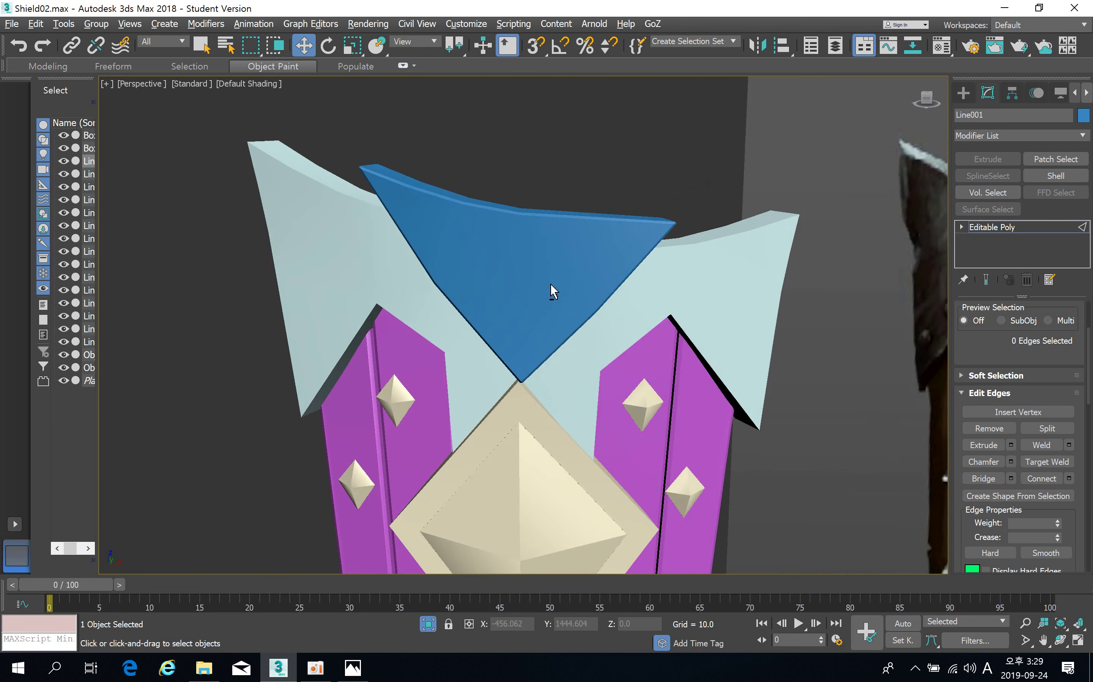
click(983, 228)
key(2)
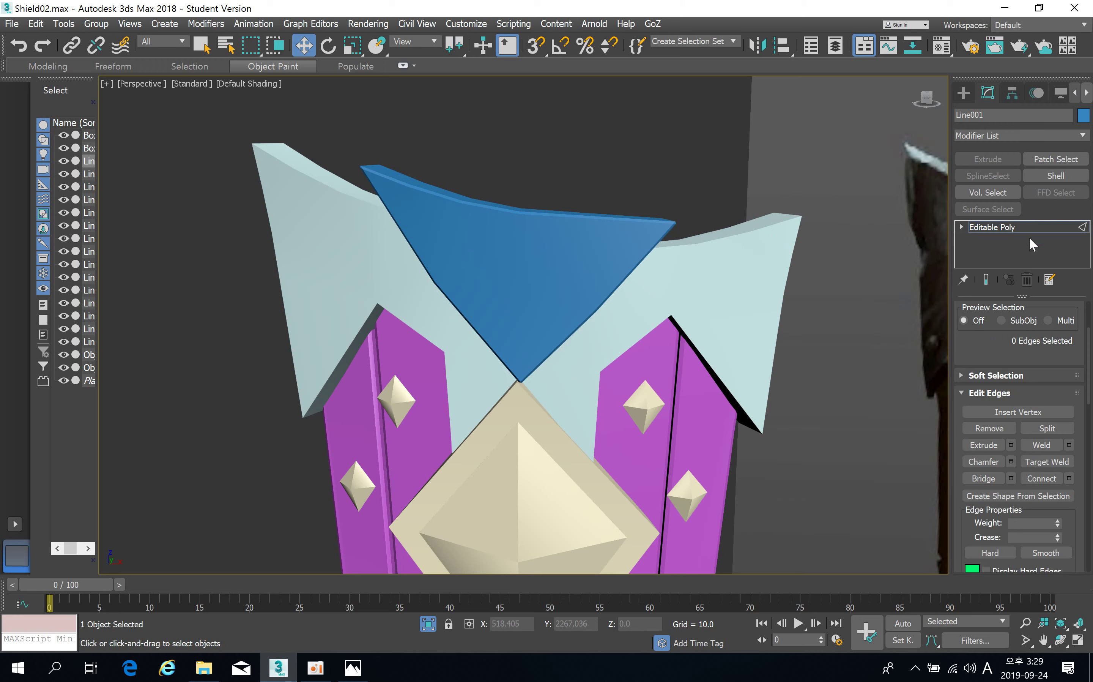
click(1008, 229)
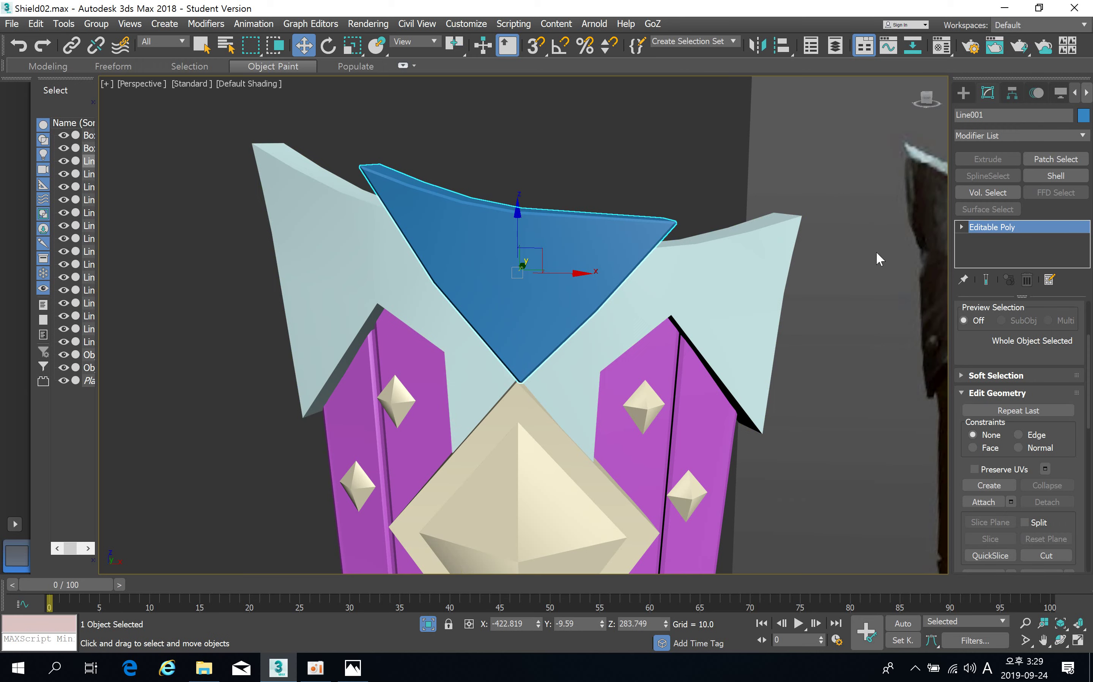
Isolate the pale T-shaped front frame and enter its Polygon sub-object level.
click(764, 269)
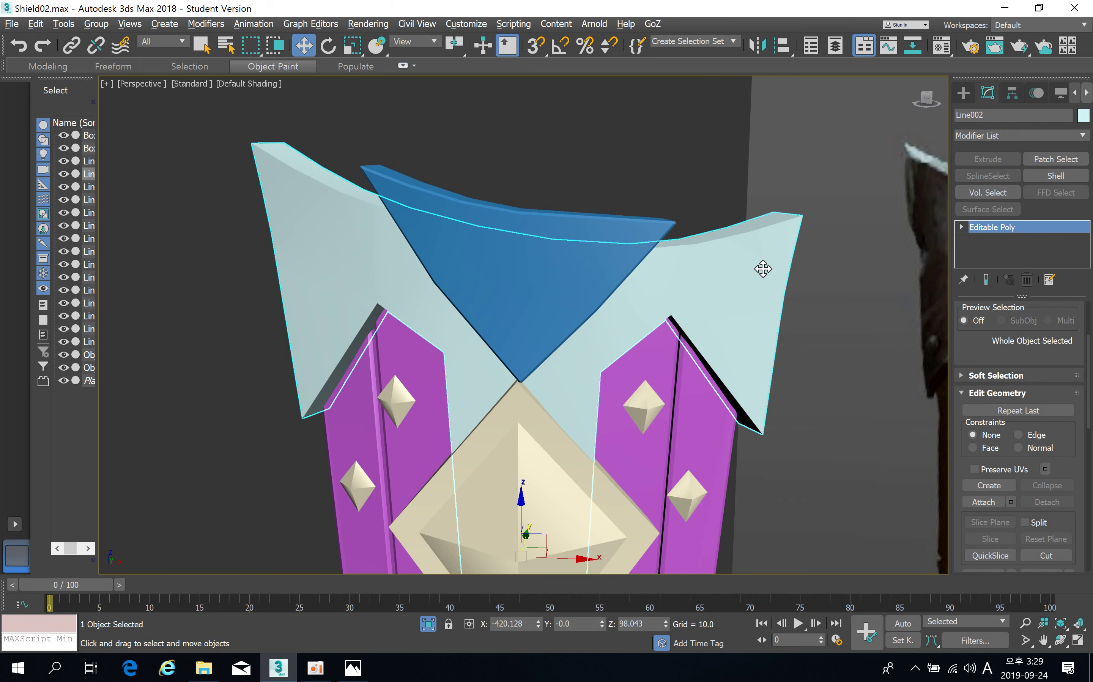
key(alt+w)
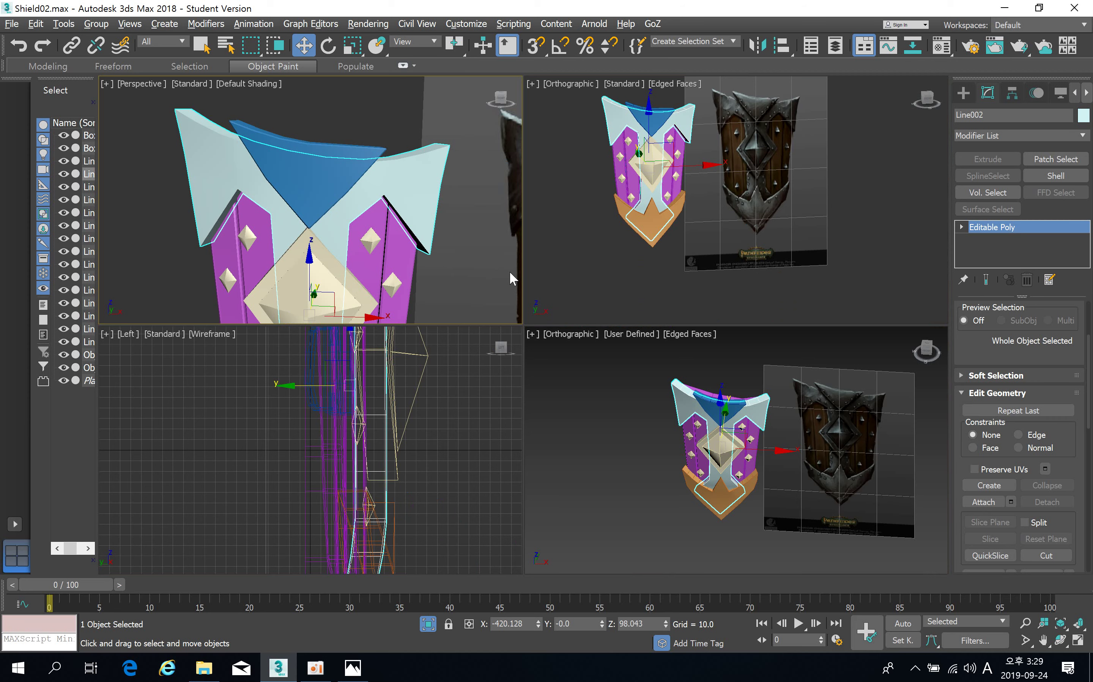
key(alt+w)
key(alt+q)
alt+middle_drag(523, 287, 590, 284)
click(961, 226)
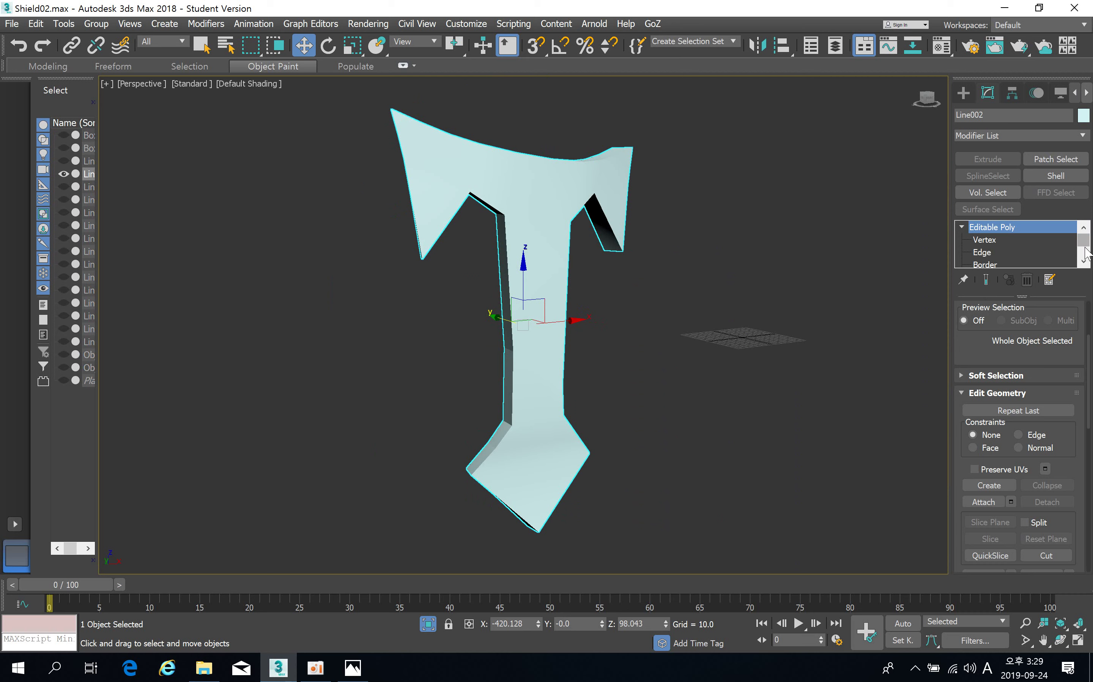
drag(1085, 247, 1087, 256)
click(989, 240)
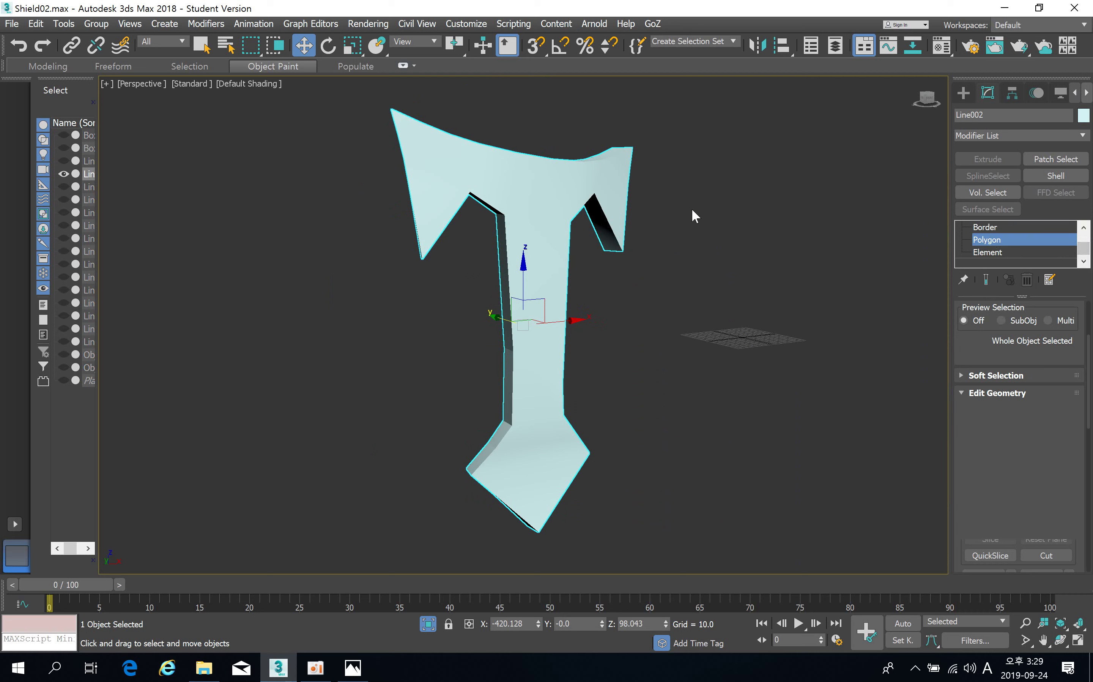
Select the T-shaped frame's front and back faces and convert the polygon selection to their edges.
click(505, 185)
alt+middle_drag(542, 294, 624, 285)
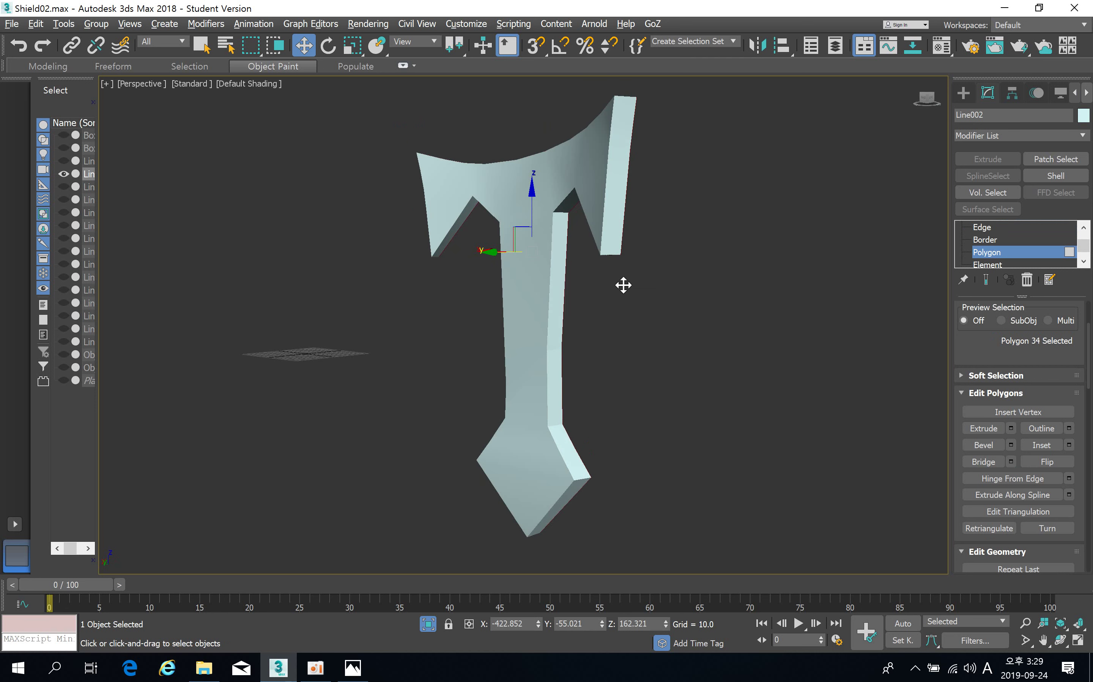
click(530, 270)
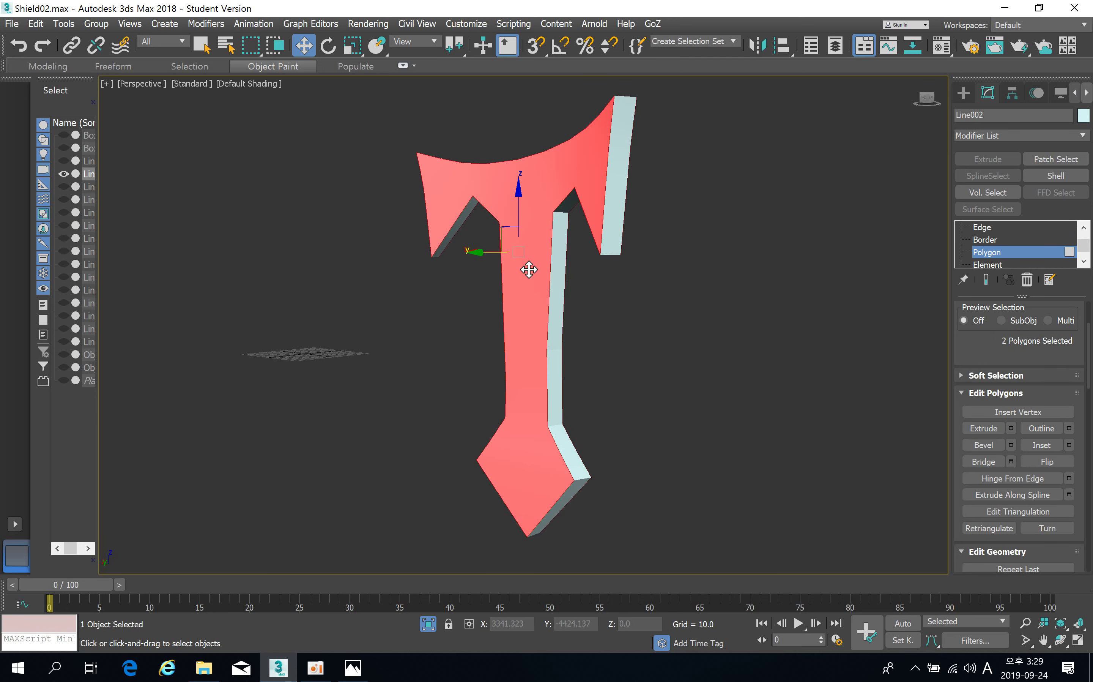
right_click(516, 212)
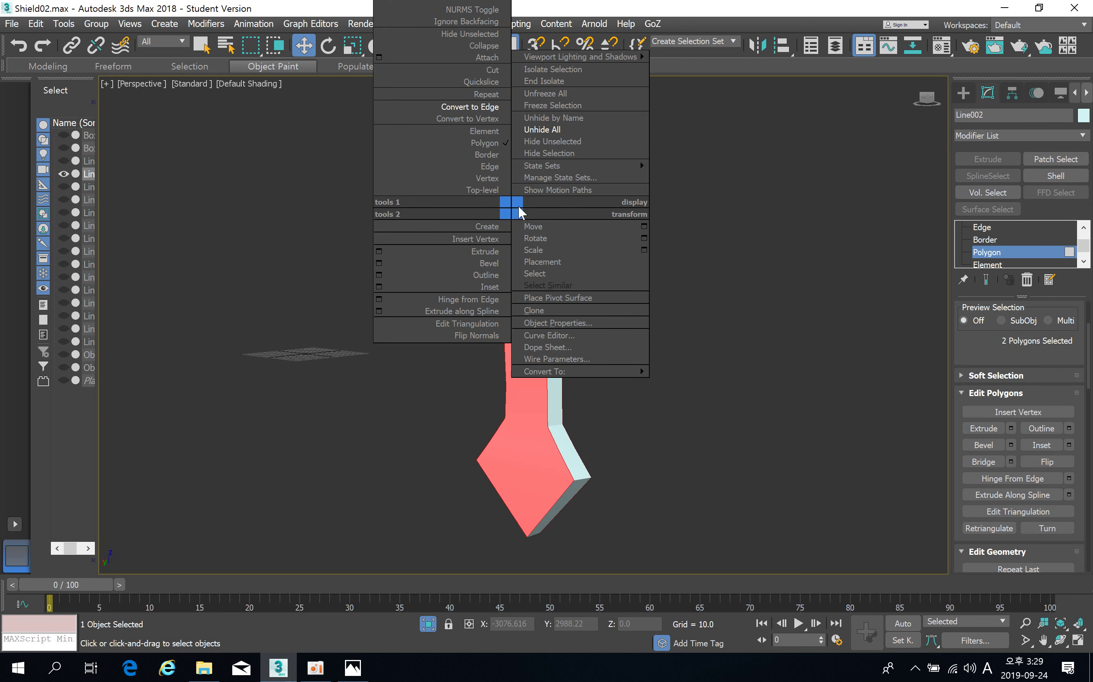
click(494, 107)
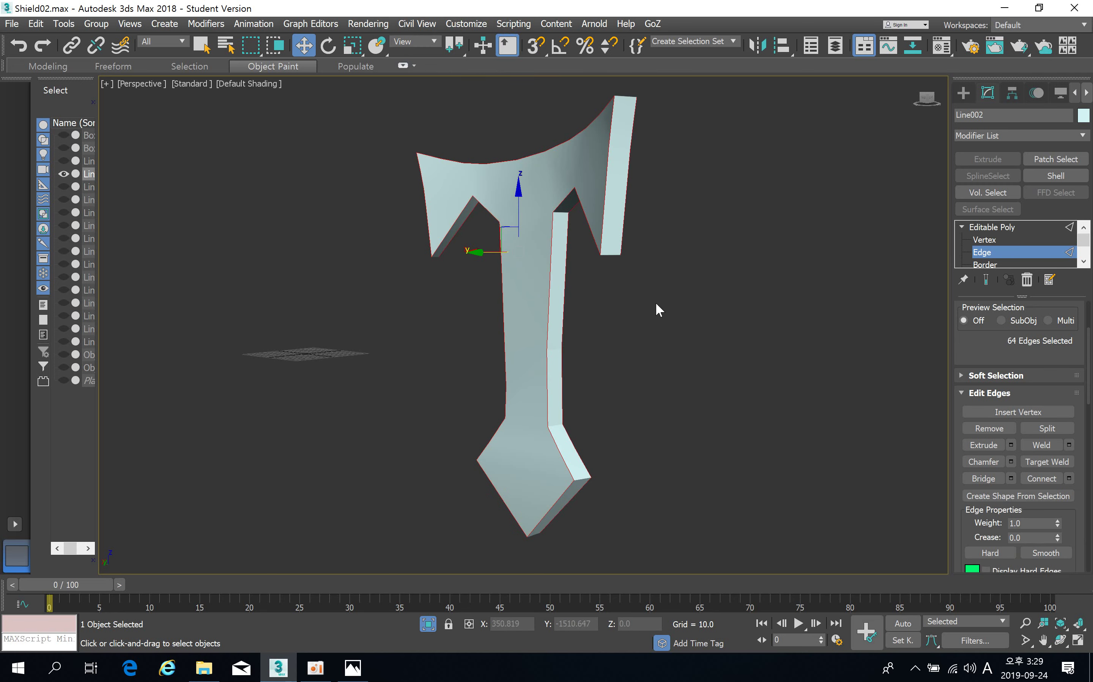
Add the short thickness edges at the corners of the frame's upper arms to the edge selection.
alt+middle_drag(659, 310, 630, 331)
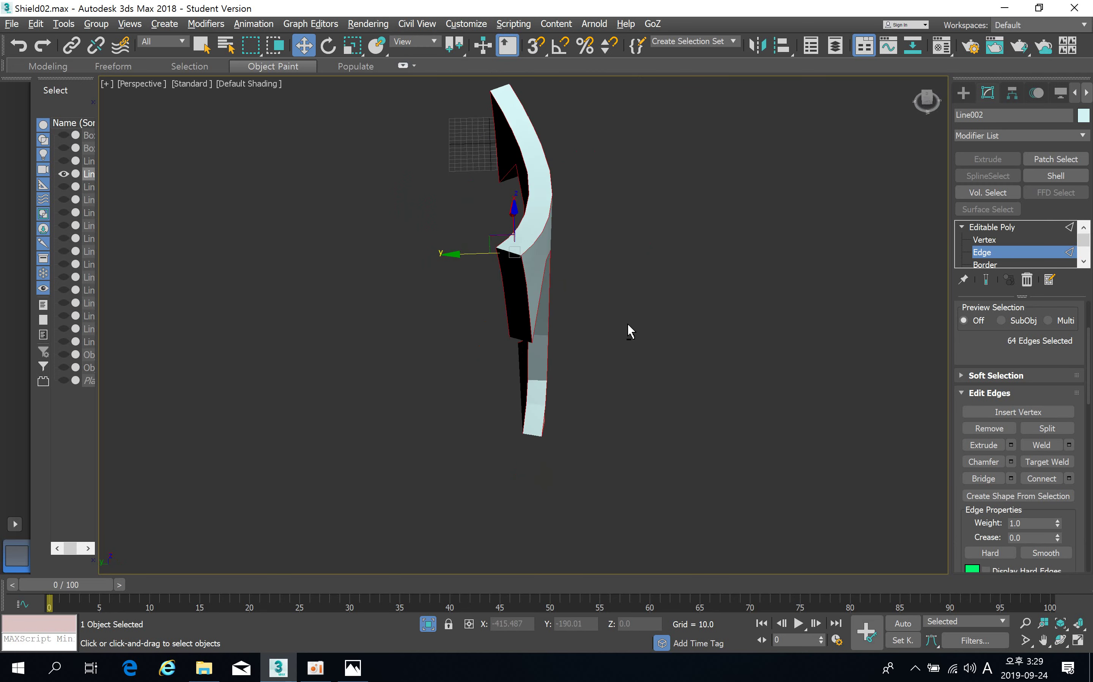
scroll(509, 272, up, 5)
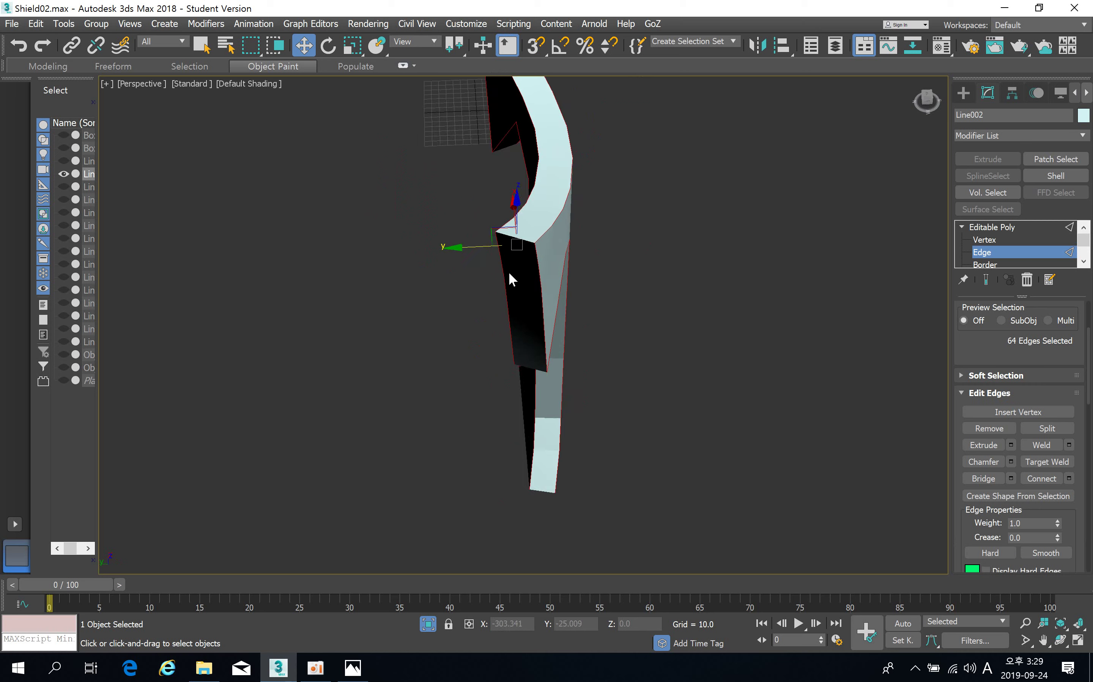
ctrl+click(527, 220)
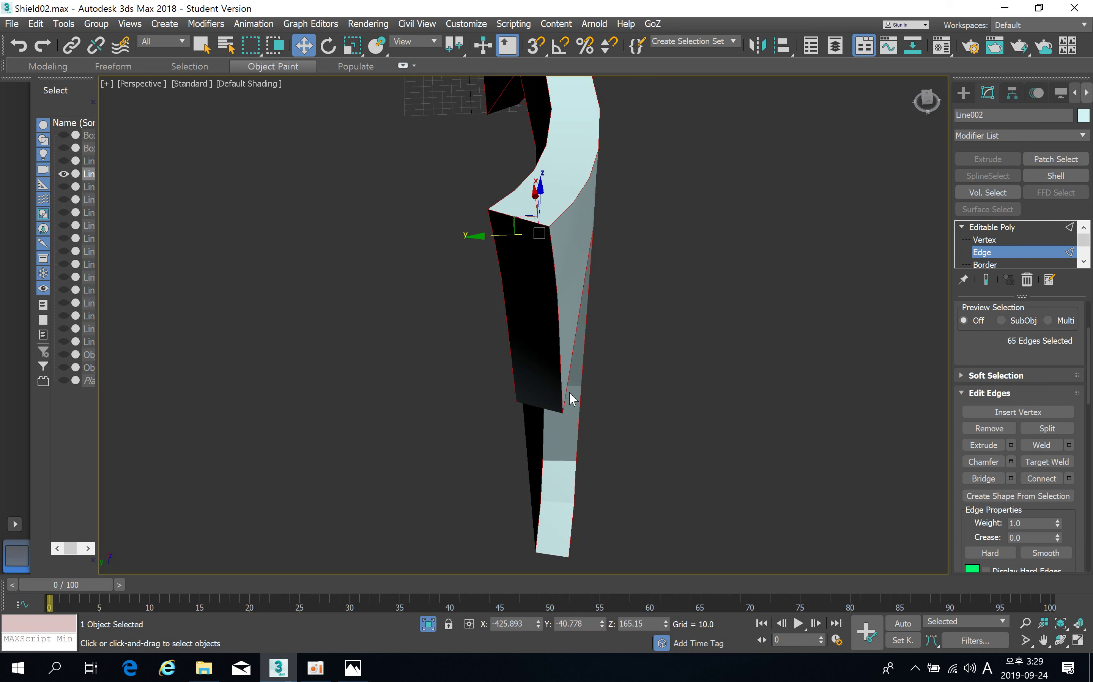
alt+middle_drag(569, 391, 478, 307)
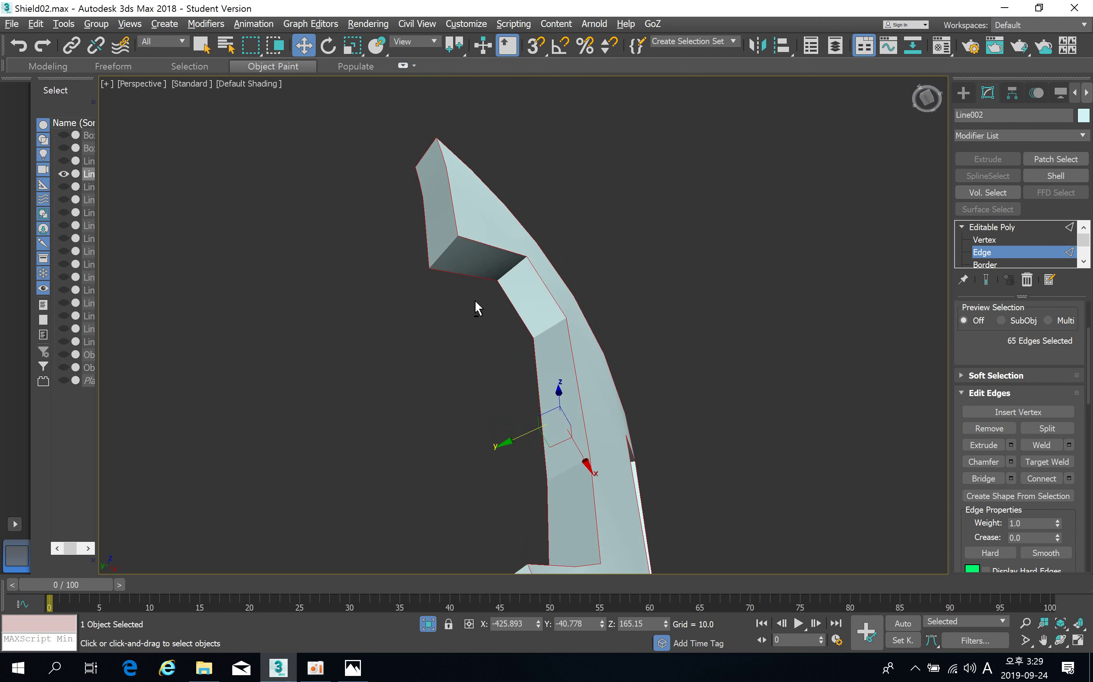
ctrl+click(445, 249)
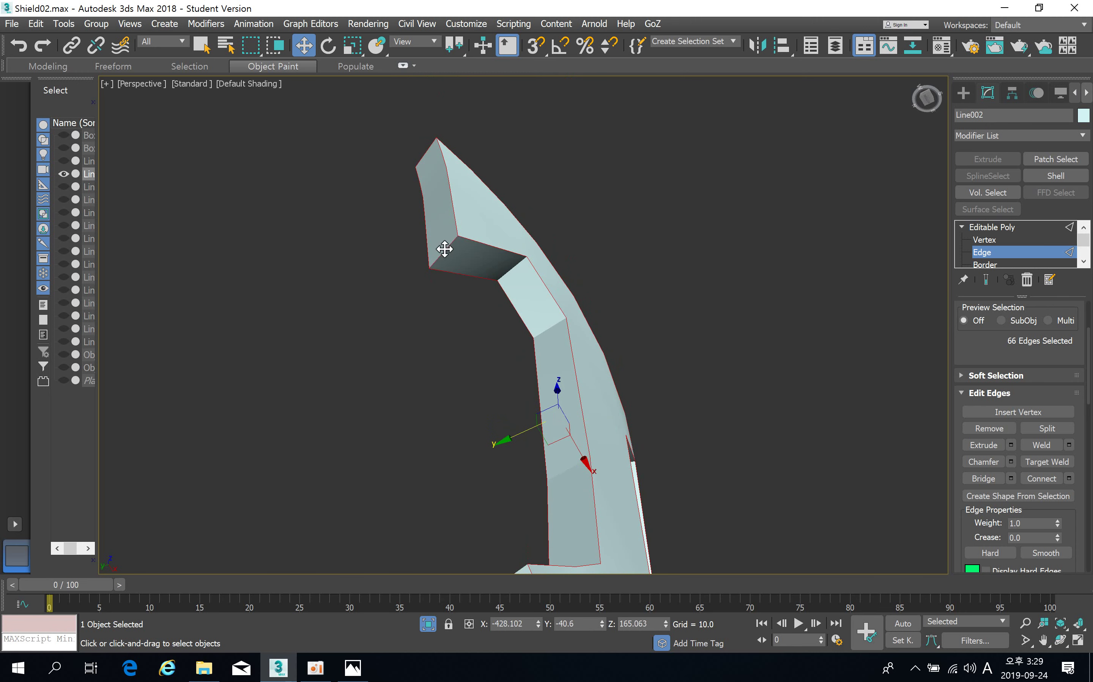
ctrl+click(550, 329)
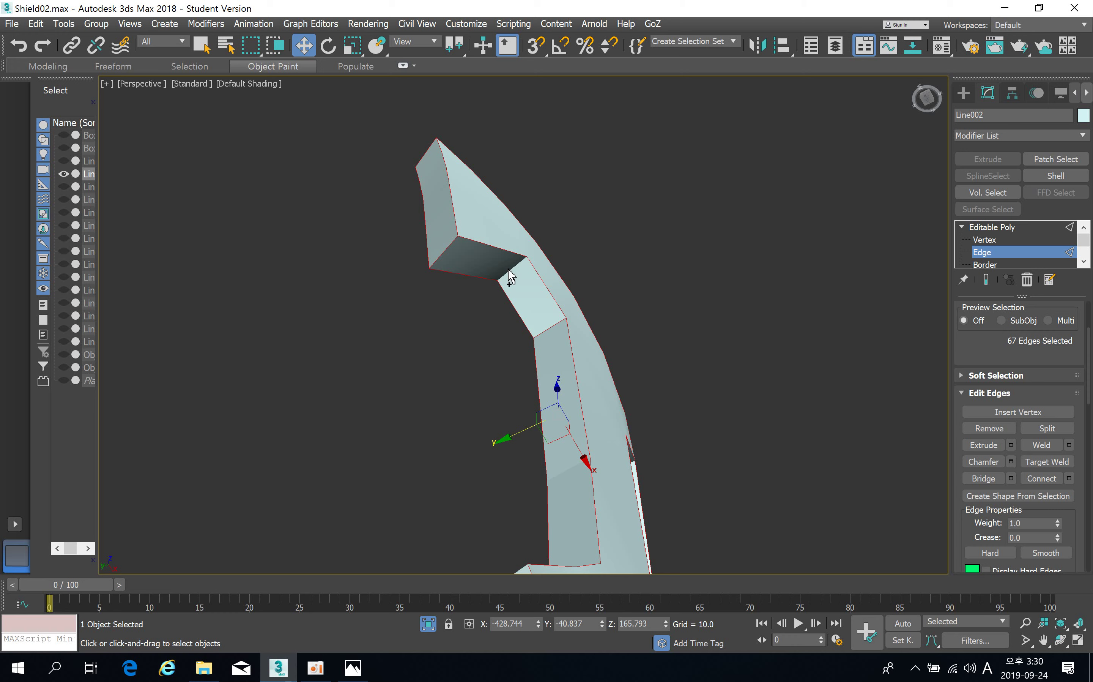
alt+middle_drag(564, 435, 673, 418)
ctrl+click(611, 274)
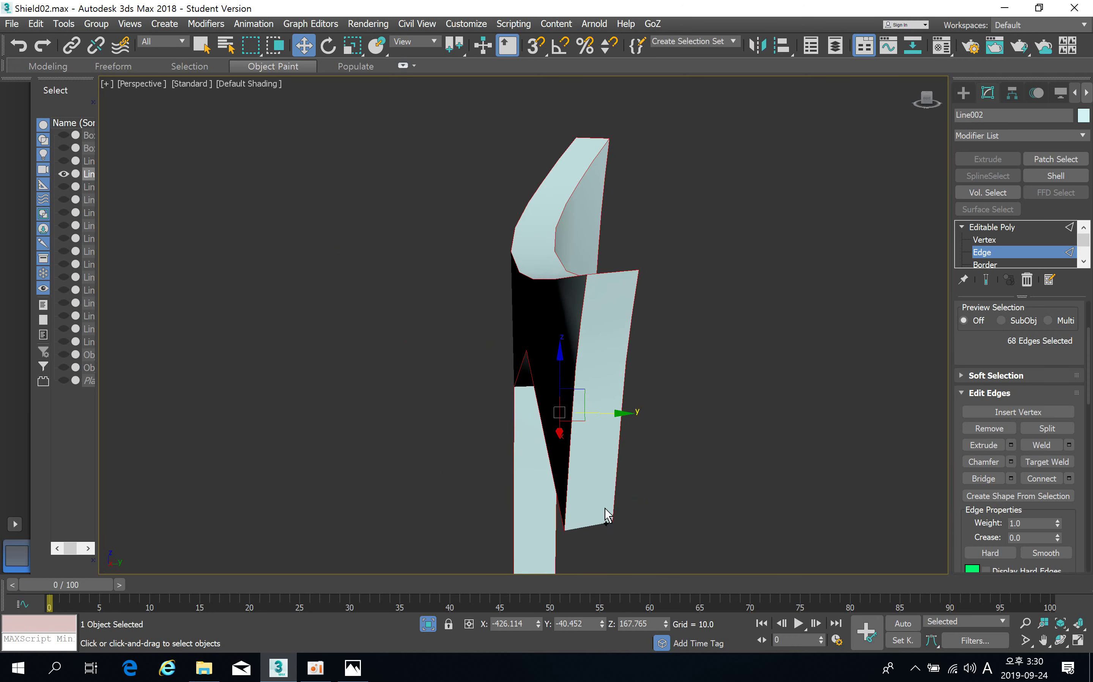
ctrl+click(598, 526)
Turn on edged faces and add the thickness edges at the corners of the frame's shaft and pointed lower end to the selection.
alt+middle_drag(598, 523, 694, 417)
ctrl+click(584, 422)
ctrl+click(596, 432)
key(F4)
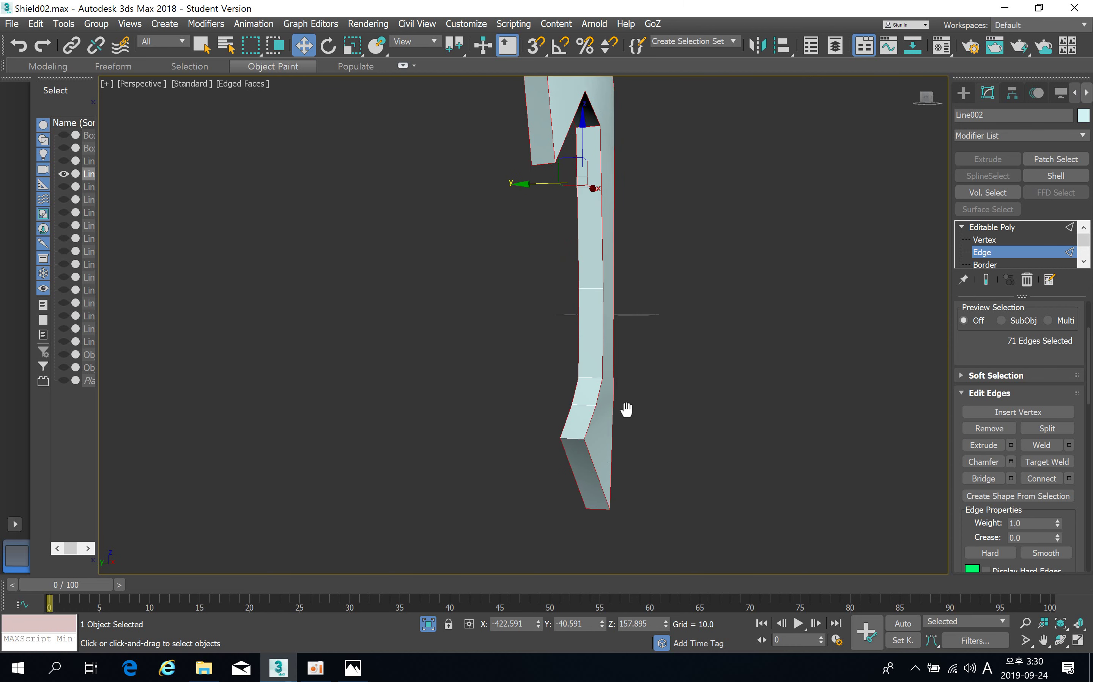
scroll(613, 404, up, 5)
ctrl+click(590, 273)
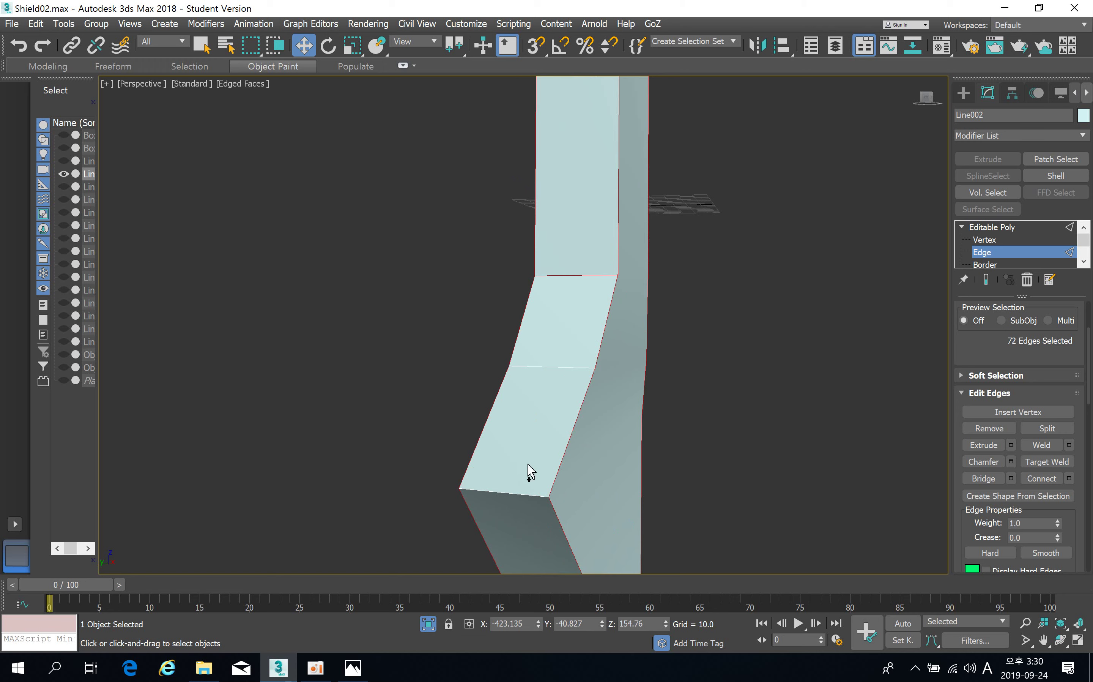
ctrl+click(519, 495)
alt+middle_drag(519, 494, 527, 419)
alt+middle_drag(544, 358, 588, 406)
scroll(588, 406, down, 4)
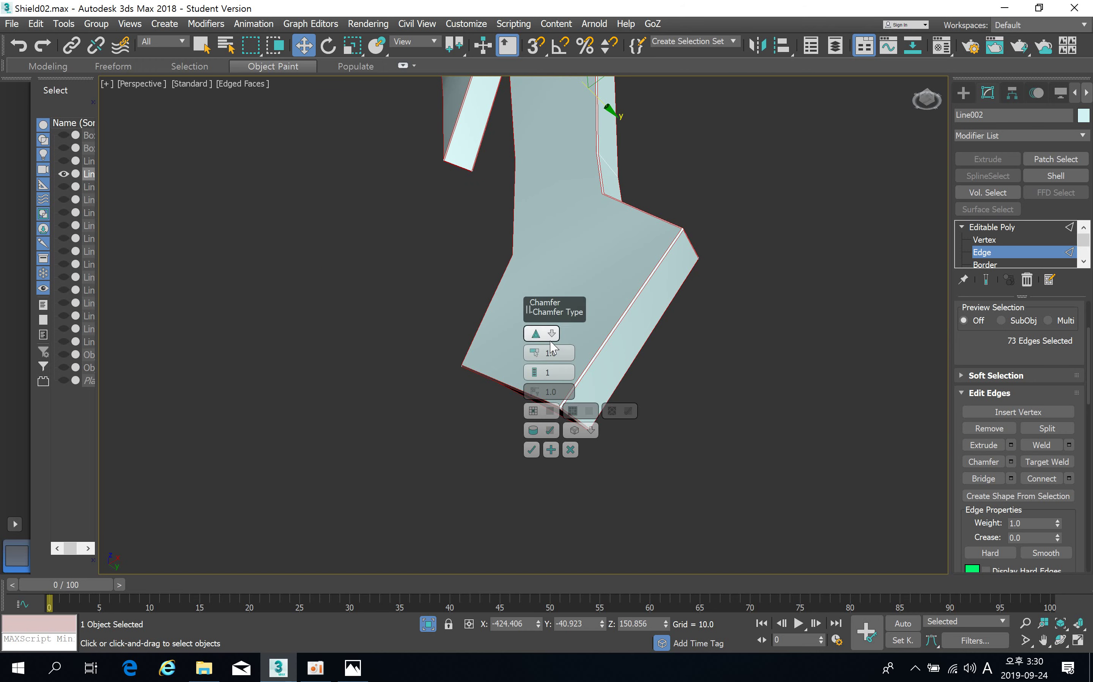
Chamfer the T-shaped frame's selected outline and corner edges by about 4.1 with one segment.
drag(534, 353, 535, 330)
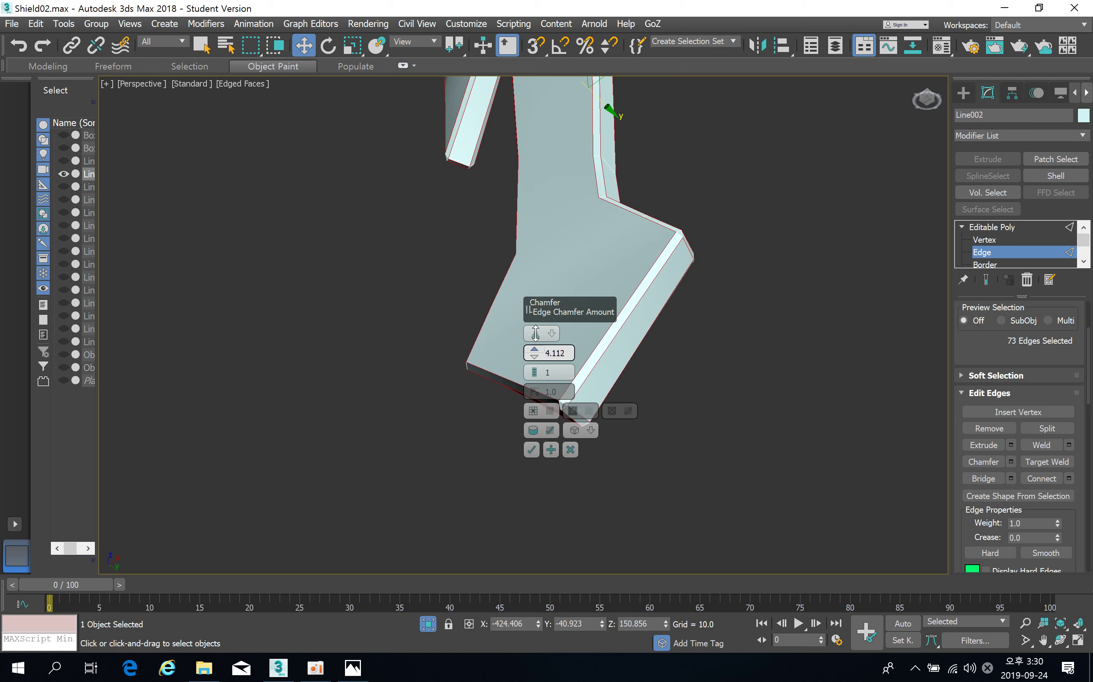
click(533, 449)
alt+middle_drag(535, 452, 684, 407)
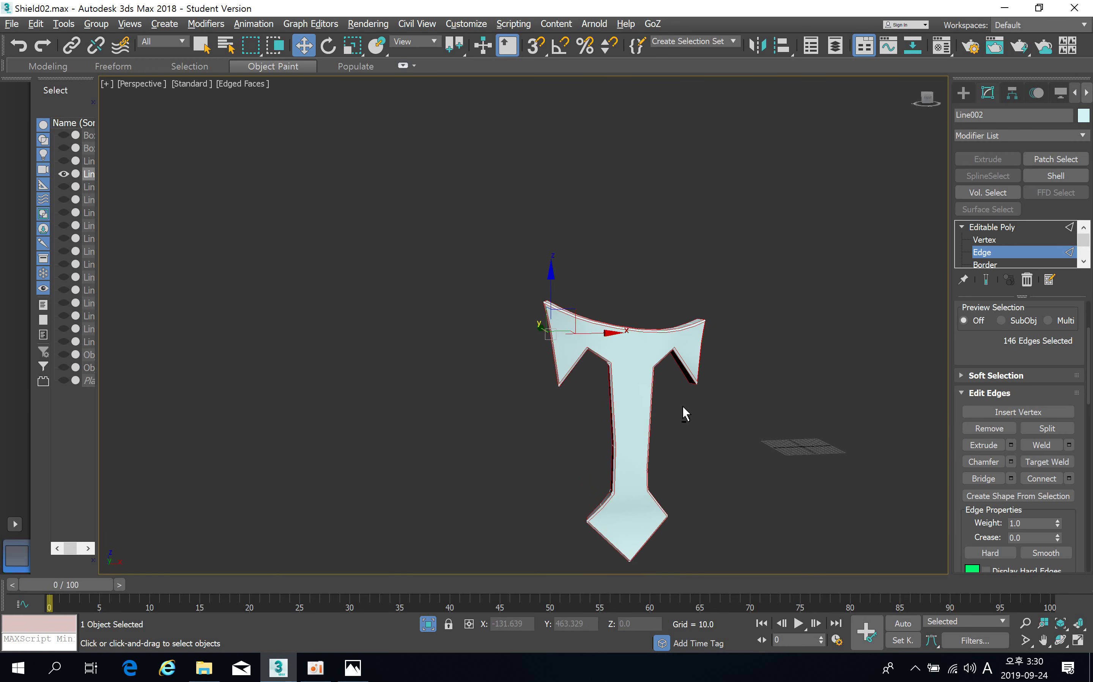
Unhide all shield parts and return the T-shaped frame to object level.
right_click(740, 397)
click(784, 312)
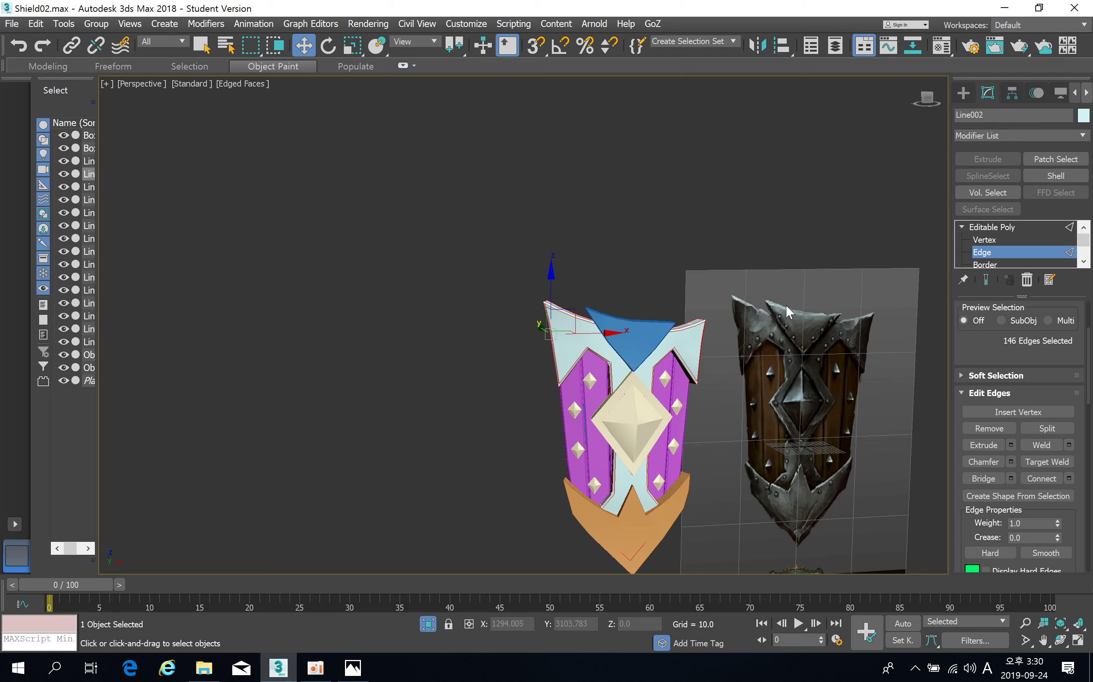
click(980, 229)
Select the orange pointed plate at the shield's lower end and isolate it.
middle_drag(636, 366, 595, 281)
scroll(585, 344, up, 5)
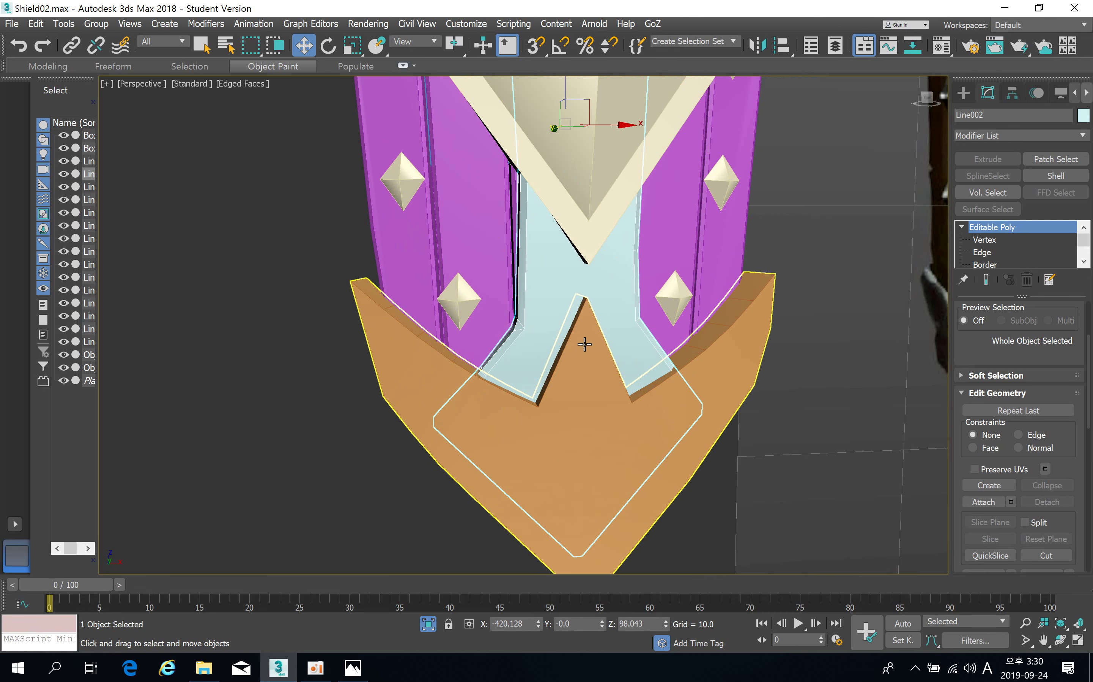
click(742, 355)
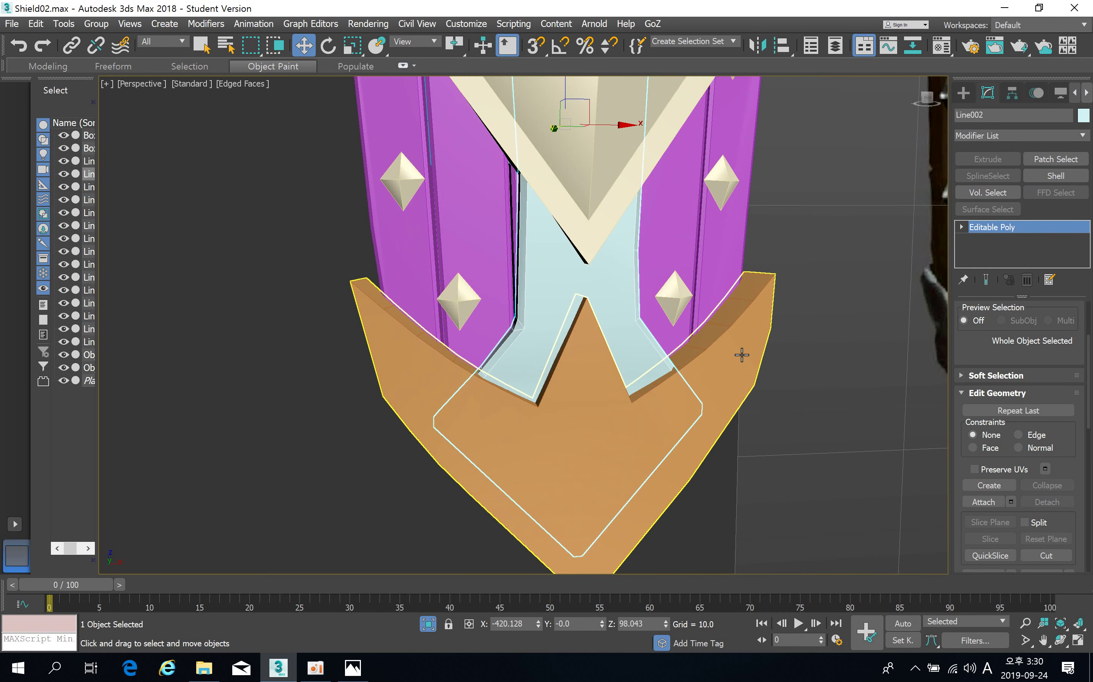
click(743, 355)
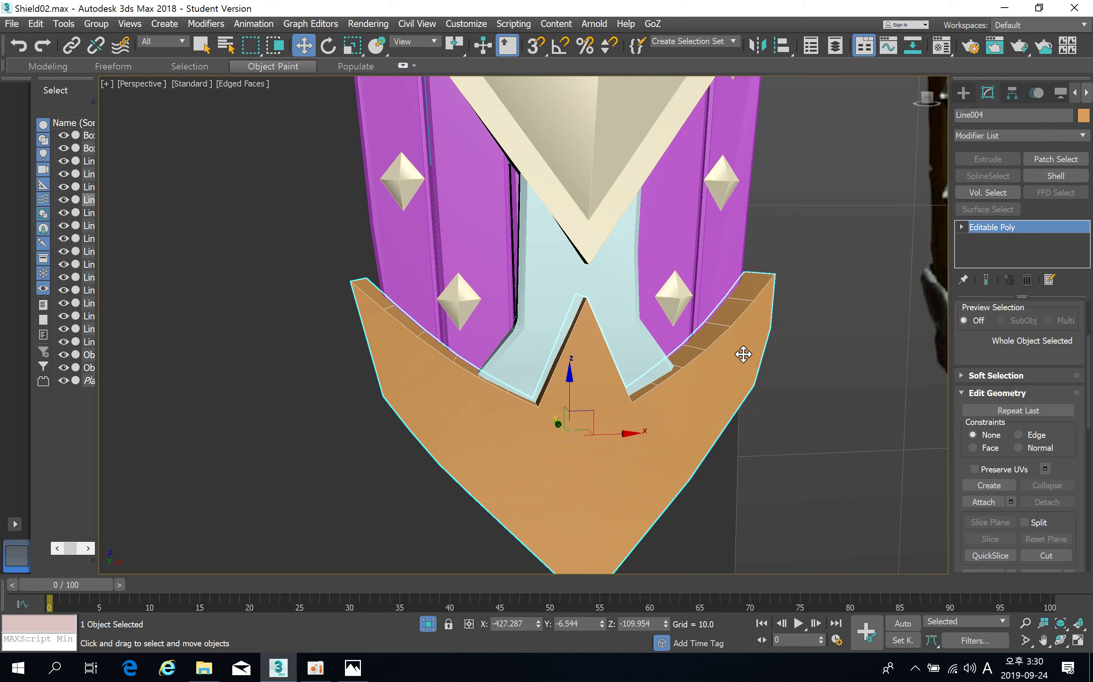
key(alt+q)
Select the orange plate's front and back faces at Polygon level and convert the selection to their edges.
alt+middle_drag(657, 283, 875, 321)
click(961, 227)
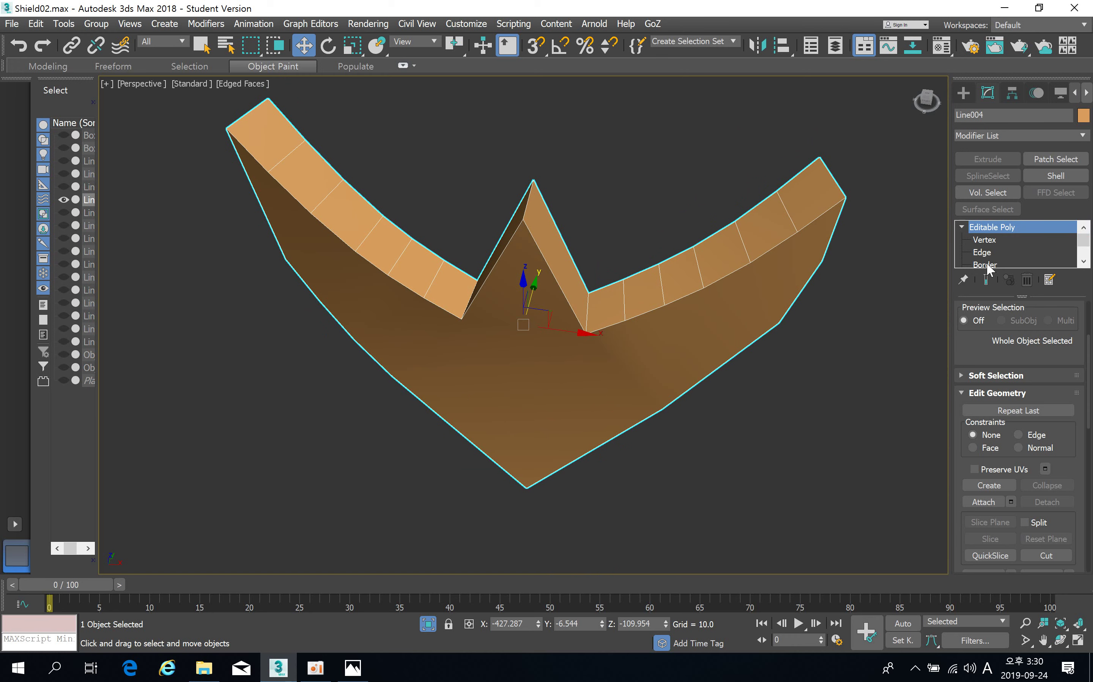
click(988, 252)
key(4)
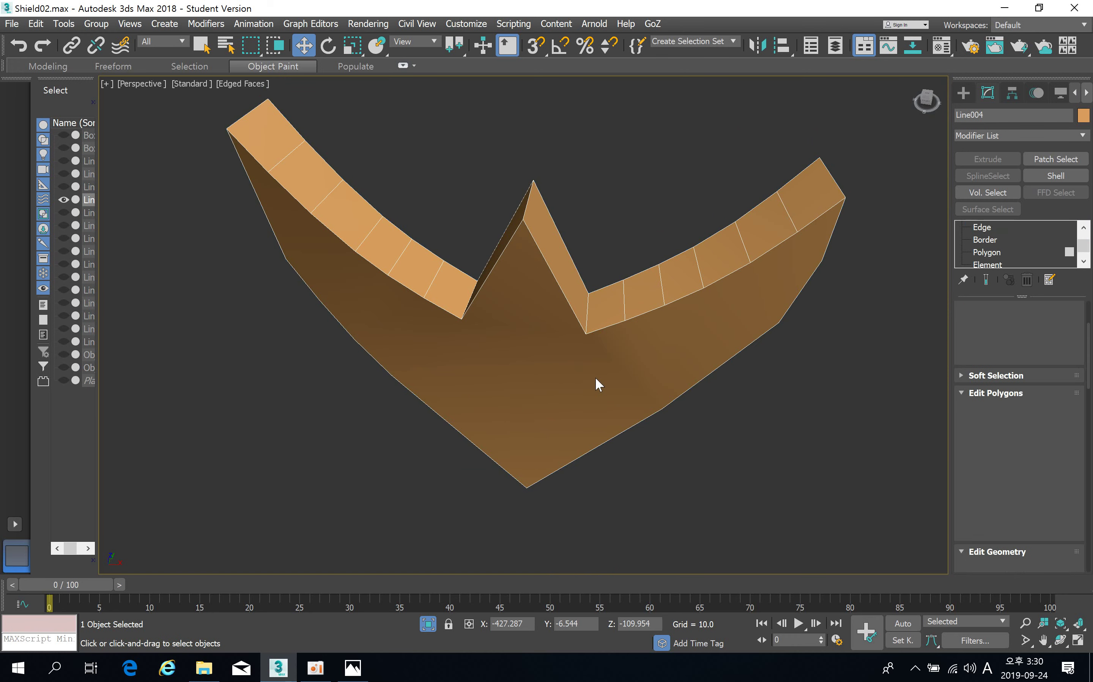
click(595, 377)
alt+middle_drag(669, 396, 571, 384)
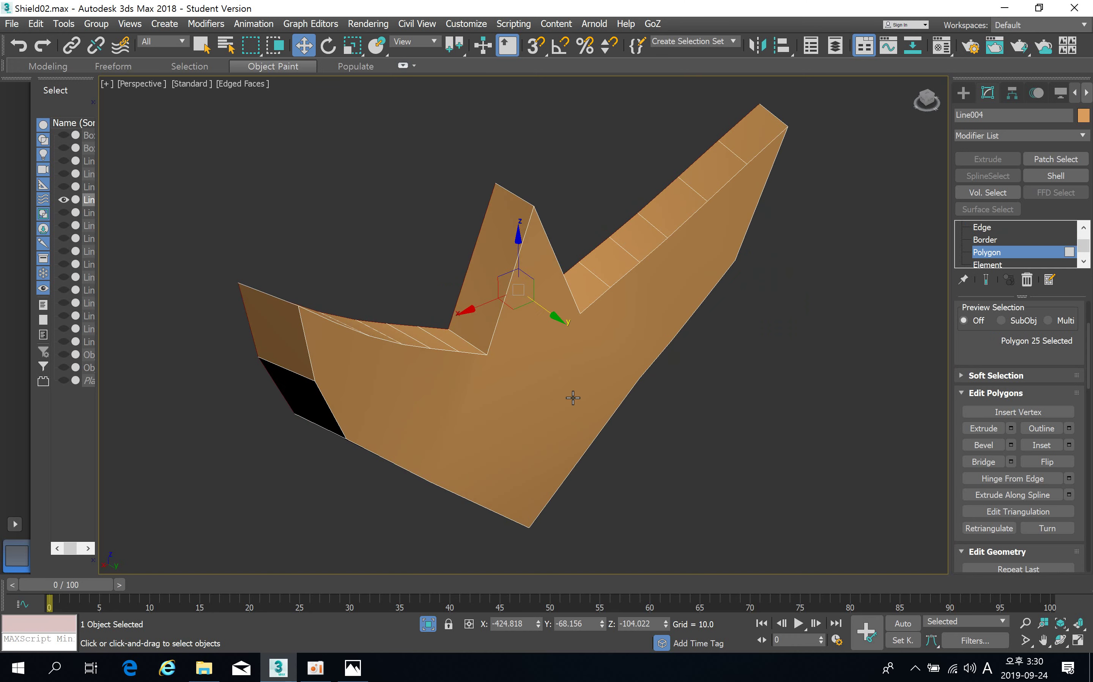
click(573, 397)
right_click(645, 288)
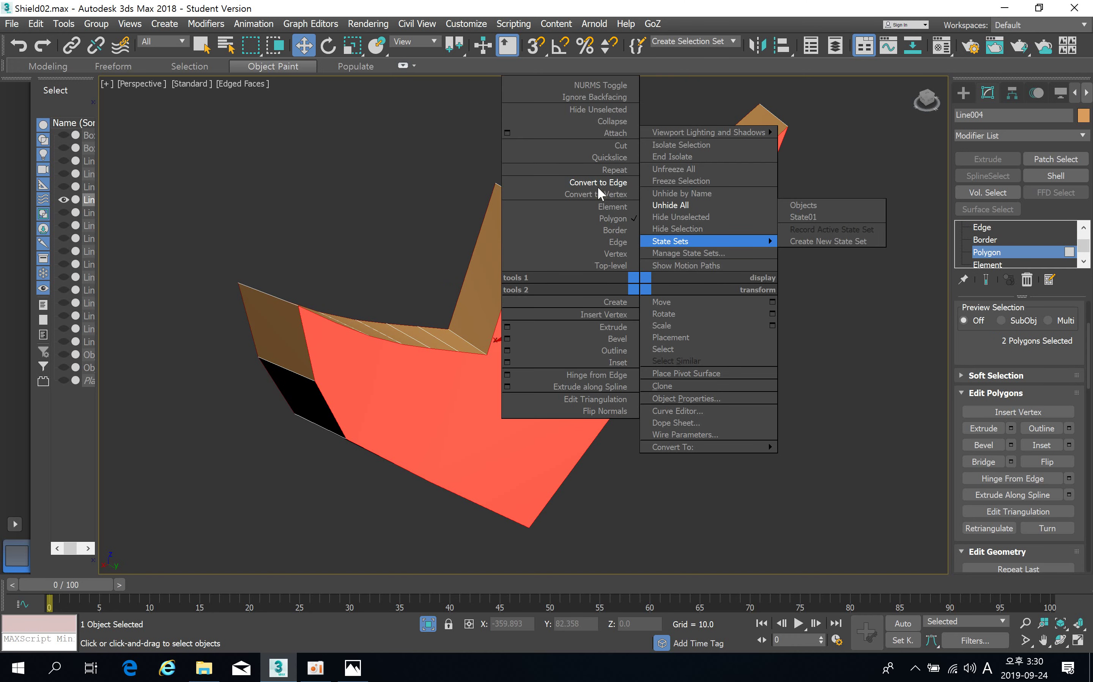
key(Escape)
right_click(641, 303)
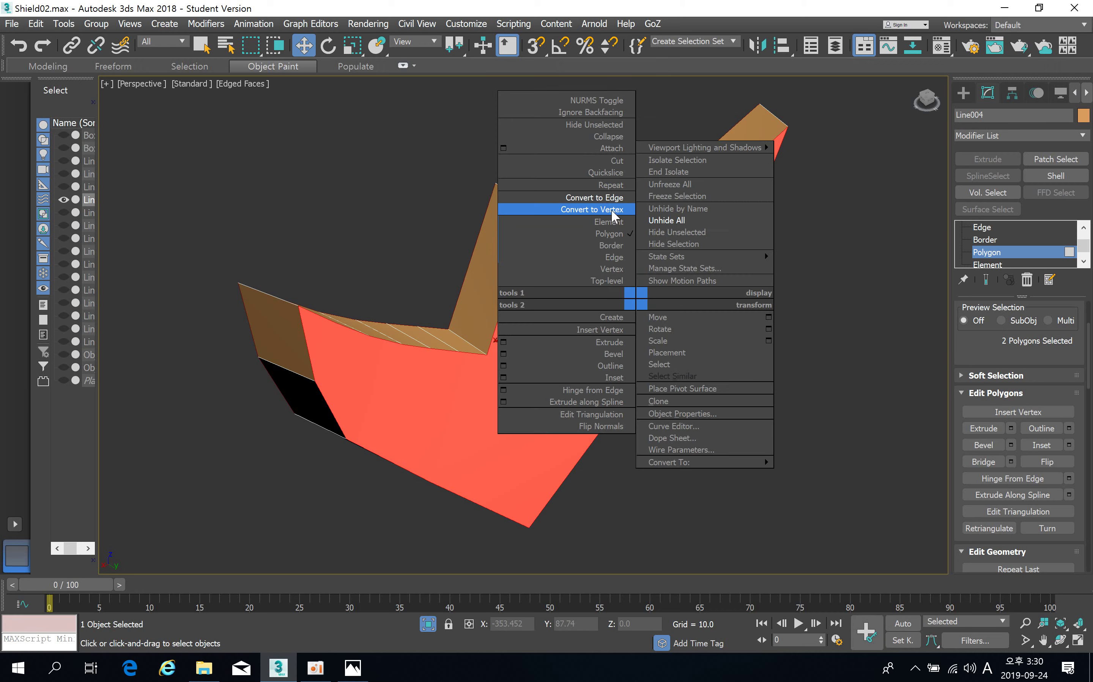
click(612, 197)
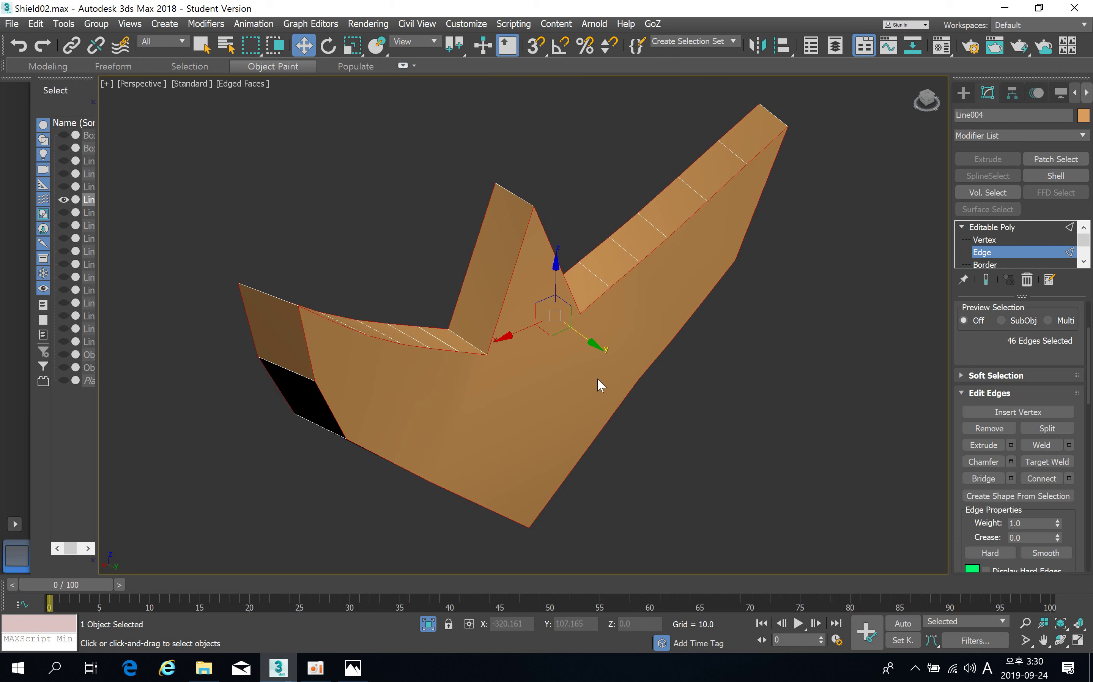
Add the thickness edges at the orange plate's upper tips, central spike and both notches to the edge selection.
alt+middle_drag(598, 378, 647, 379)
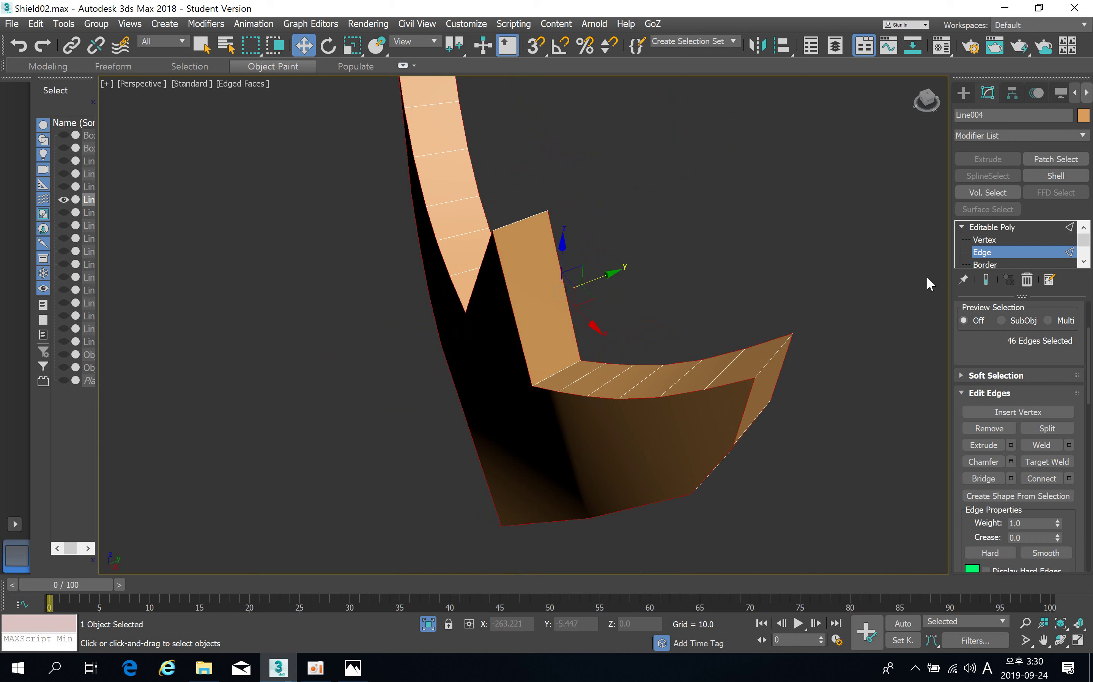
ctrl+click(775, 353)
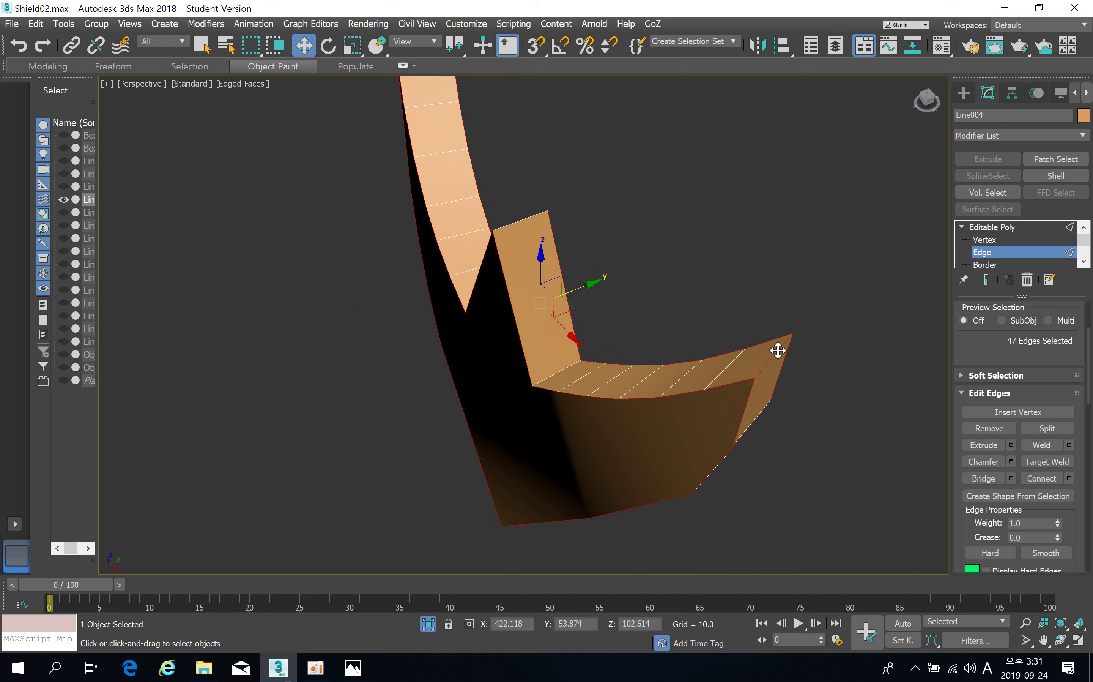
ctrl+click(518, 221)
middle_drag(542, 286, 635, 367)
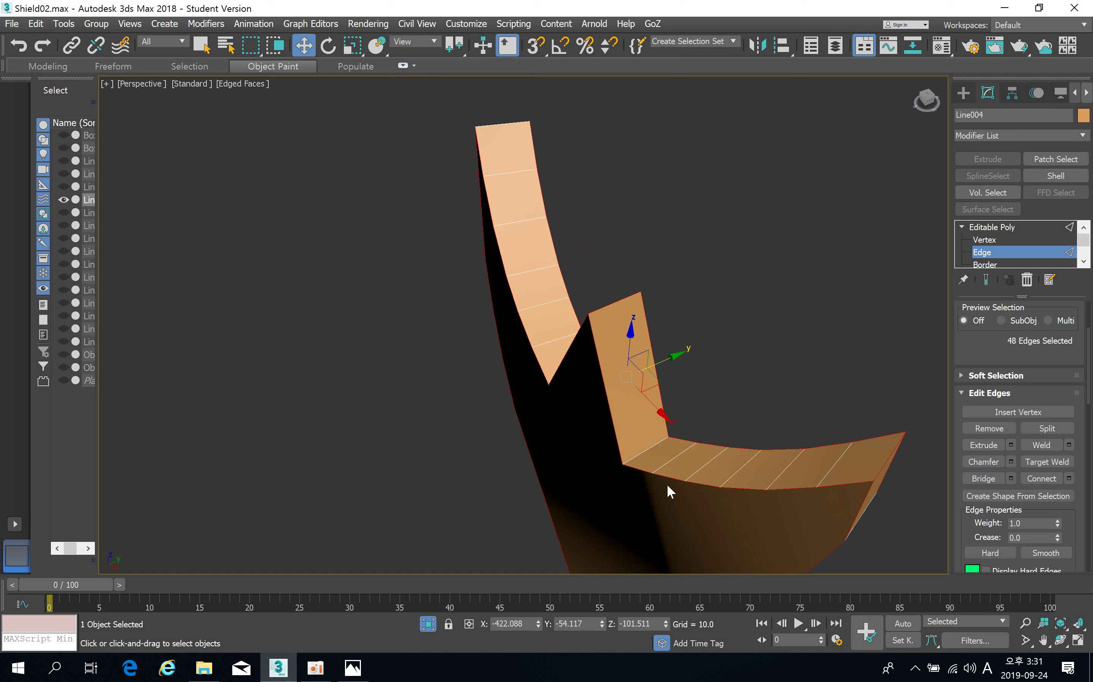
ctrl+click(641, 450)
alt+middle_drag(592, 412, 646, 428)
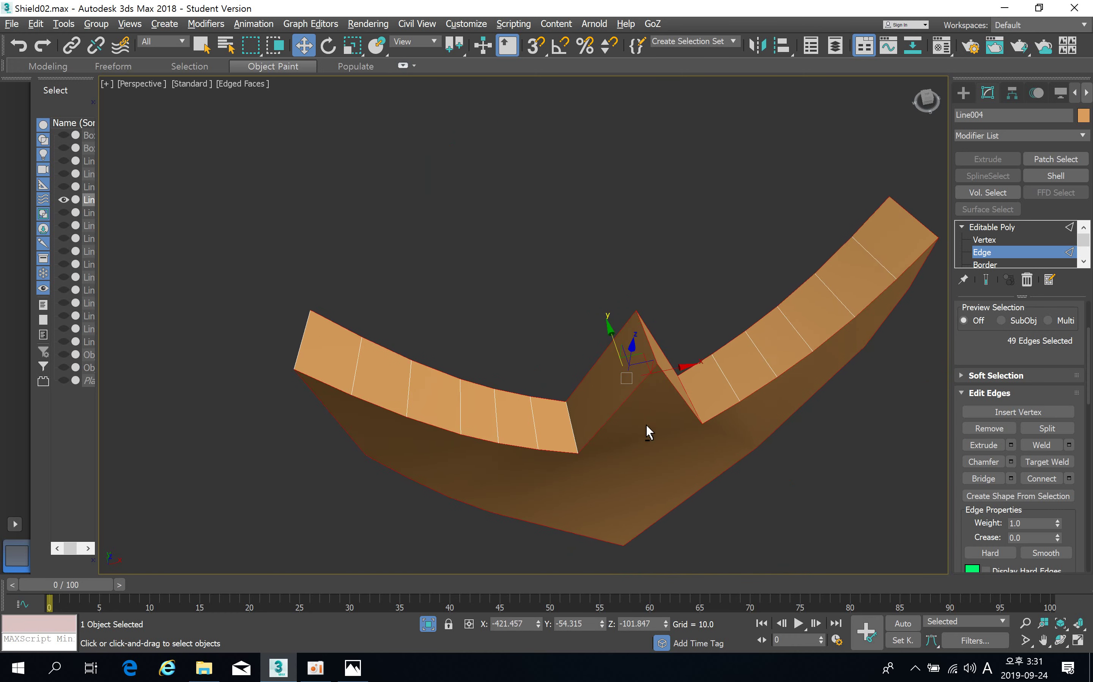
ctrl+click(572, 424)
ctrl+click(302, 344)
Add the thickness edges at the orange plate's two outer side corners and its lower point to the edge selection.
alt+middle_drag(302, 342, 413, 321)
scroll(414, 320, up, 5)
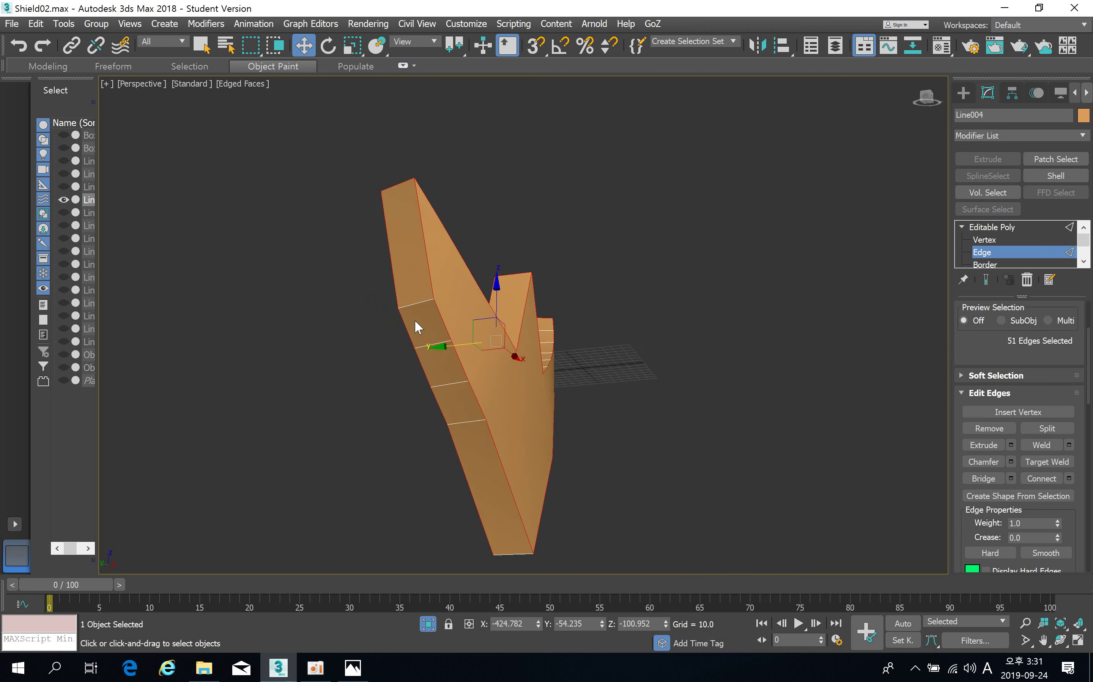
ctrl+click(417, 297)
middle_drag(558, 477, 398, 262)
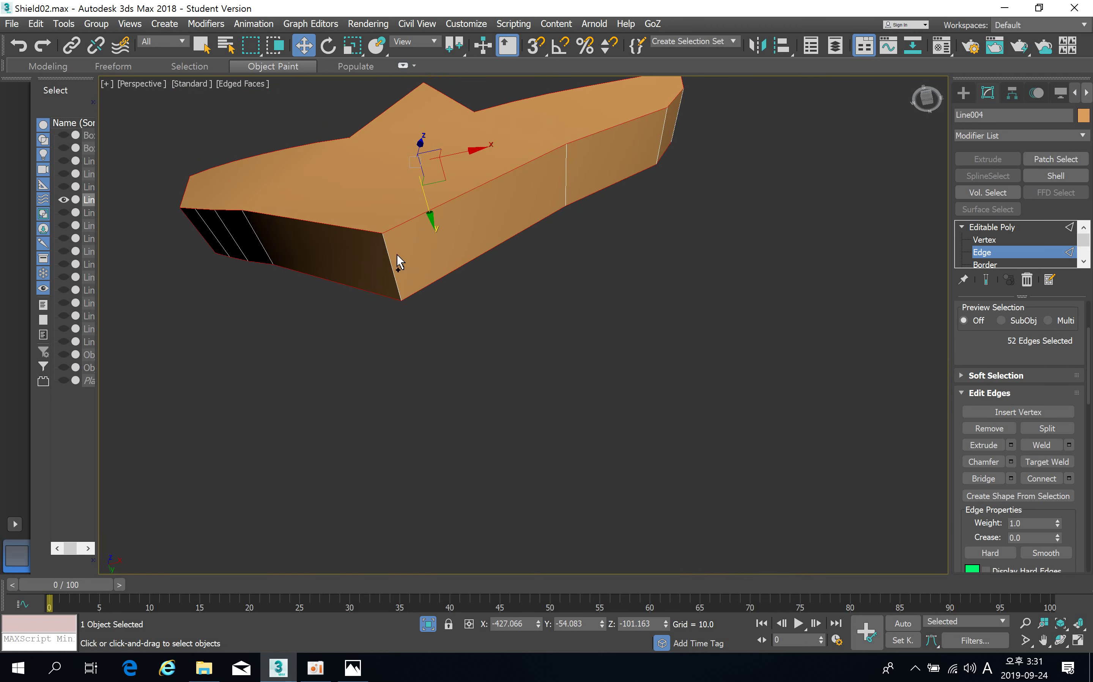
ctrl+click(388, 257)
alt+middle_drag(588, 286, 556, 347)
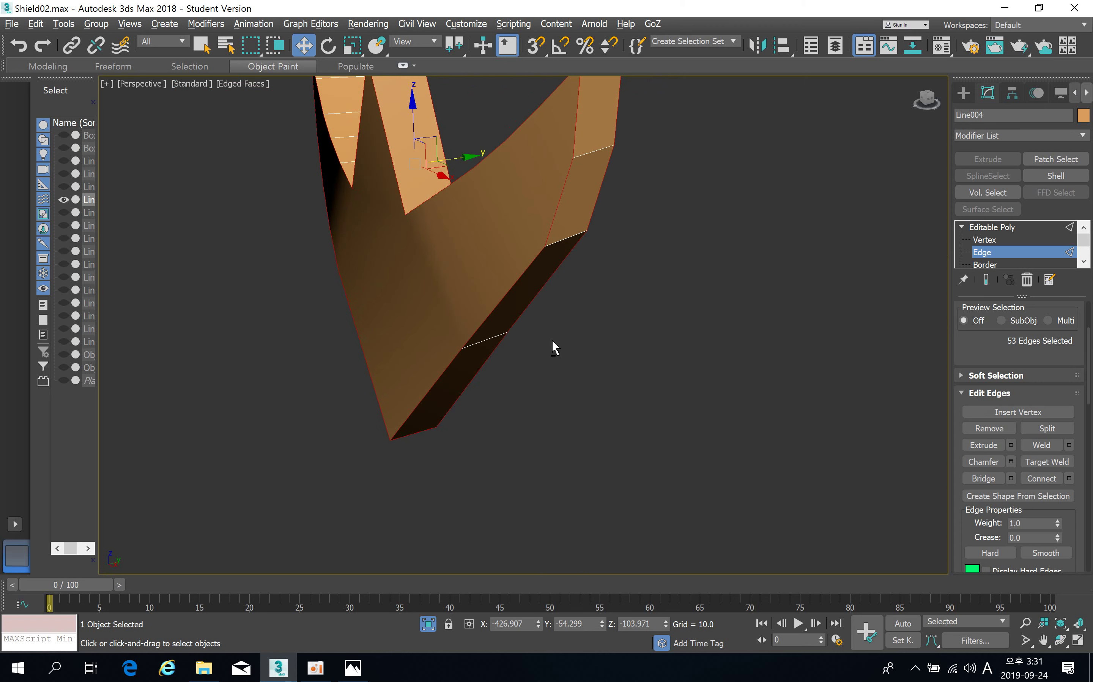
middle_drag(578, 248, 585, 328)
ctrl+click(577, 353)
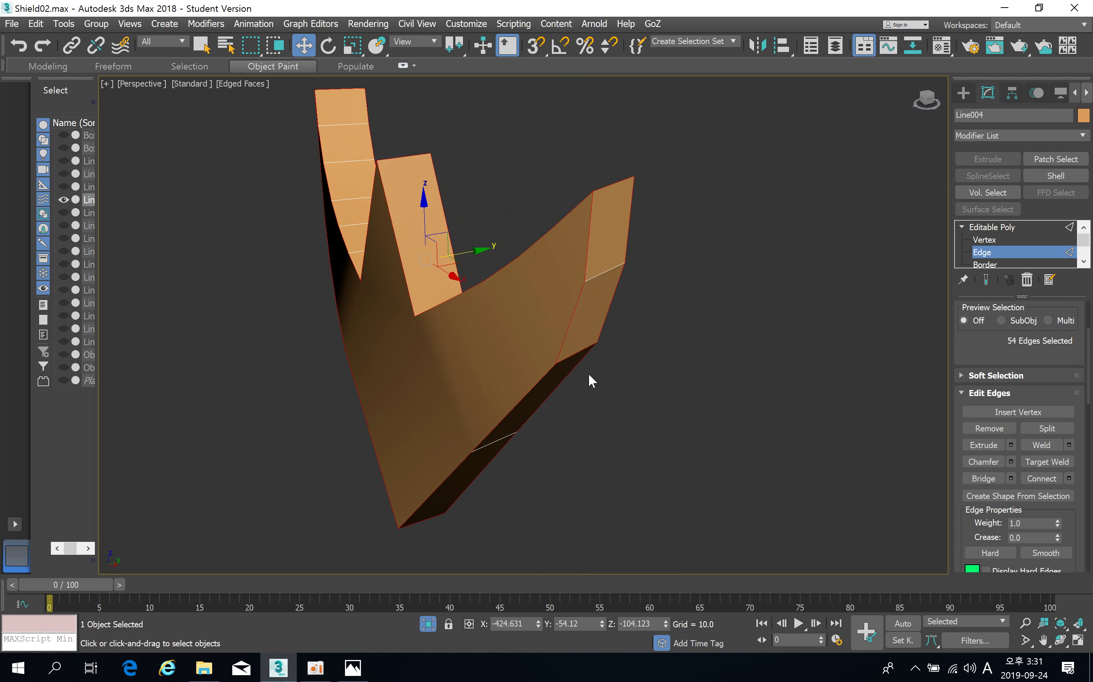
alt+middle_drag(588, 379, 644, 336)
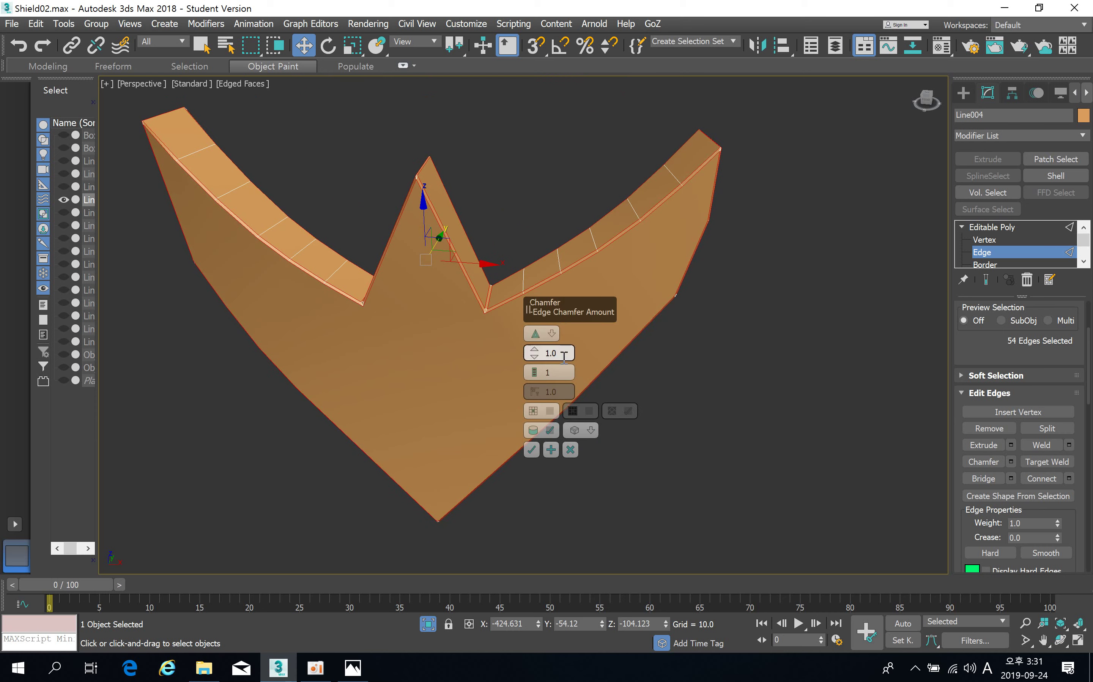
Chamfer the orange plate's selected outline and corner edges, and return to object level.
drag(535, 353, 538, 341)
click(532, 450)
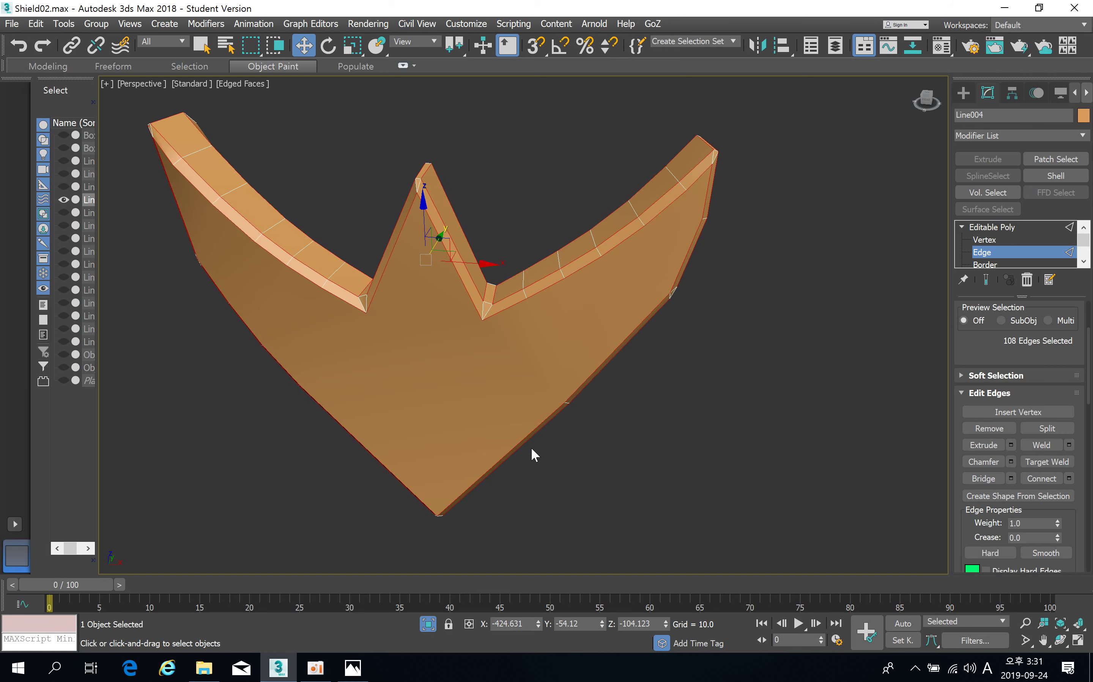
alt+middle_drag(532, 454, 542, 440)
click(969, 226)
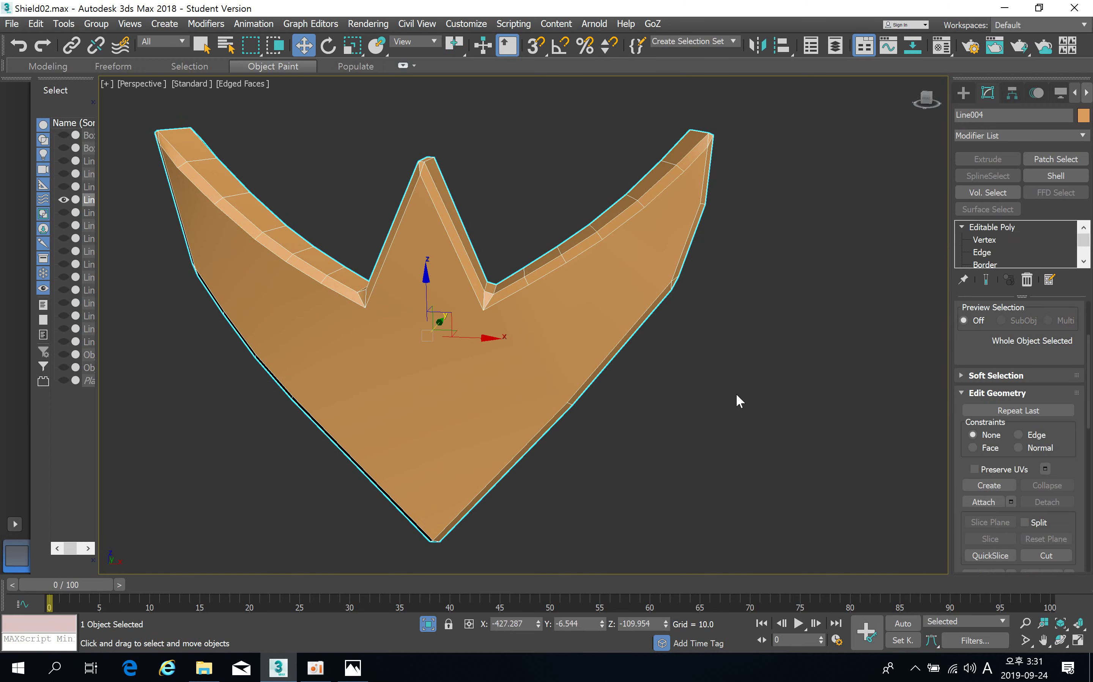
Unhide all shield parts and isolate the cream diamond-shaped base plate at the shield's centre.
right_click(680, 392)
click(722, 313)
middle_drag(607, 357, 631, 434)
scroll(621, 409, down, 3)
middle_drag(583, 293, 612, 400)
click(656, 213)
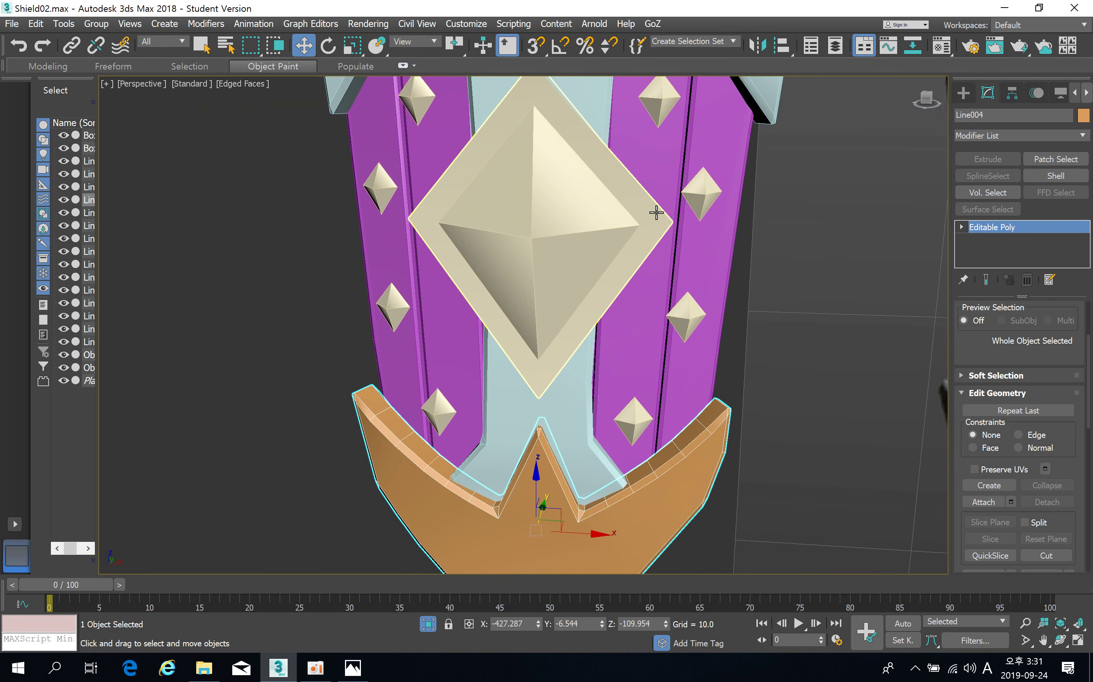
click(656, 212)
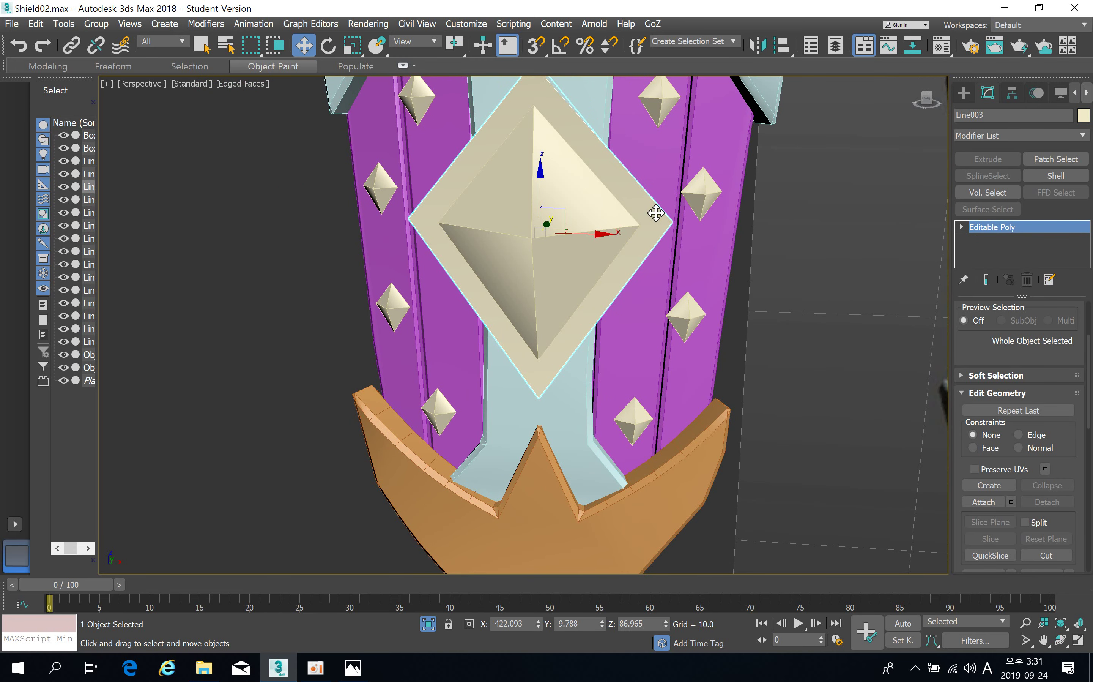
key(alt+q)
alt+middle_drag(689, 188, 556, 235)
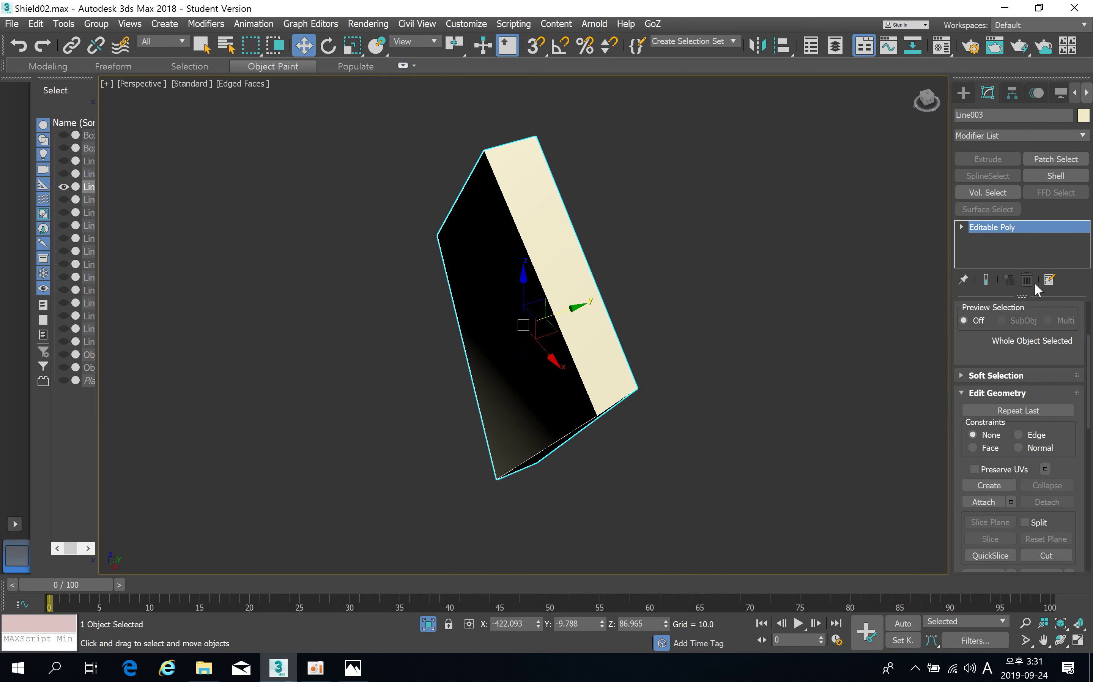
Select all of the diamond plate's edges at Edge level.
alt+middle_drag(594, 324, 588, 339)
click(961, 226)
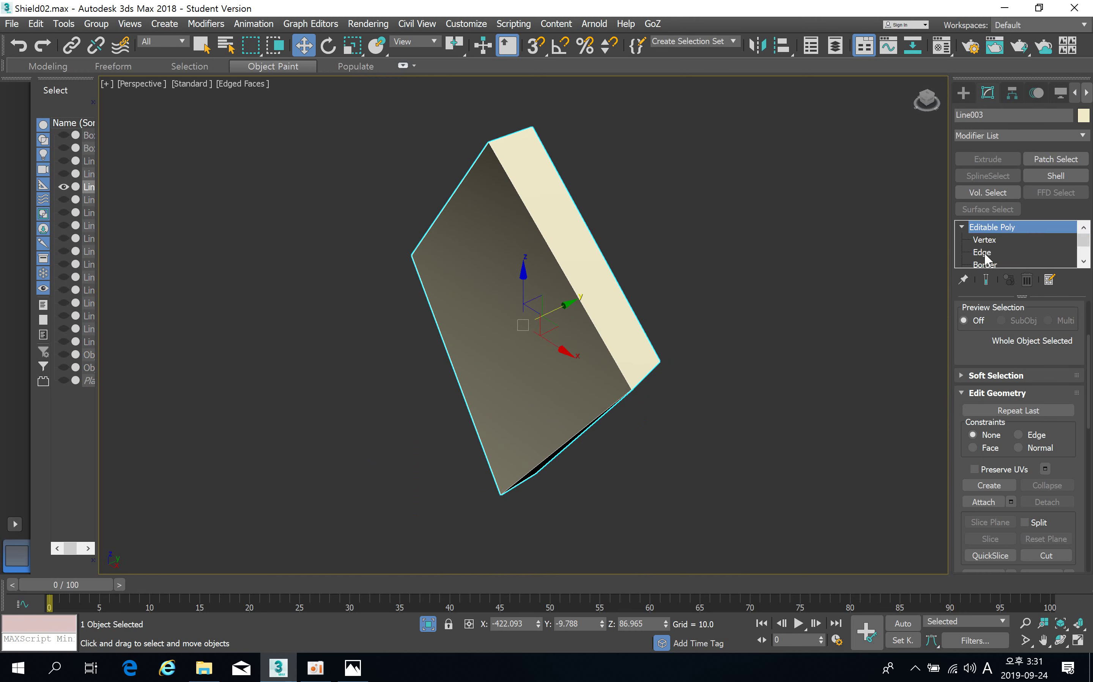
click(985, 252)
scroll(496, 270, down, 3)
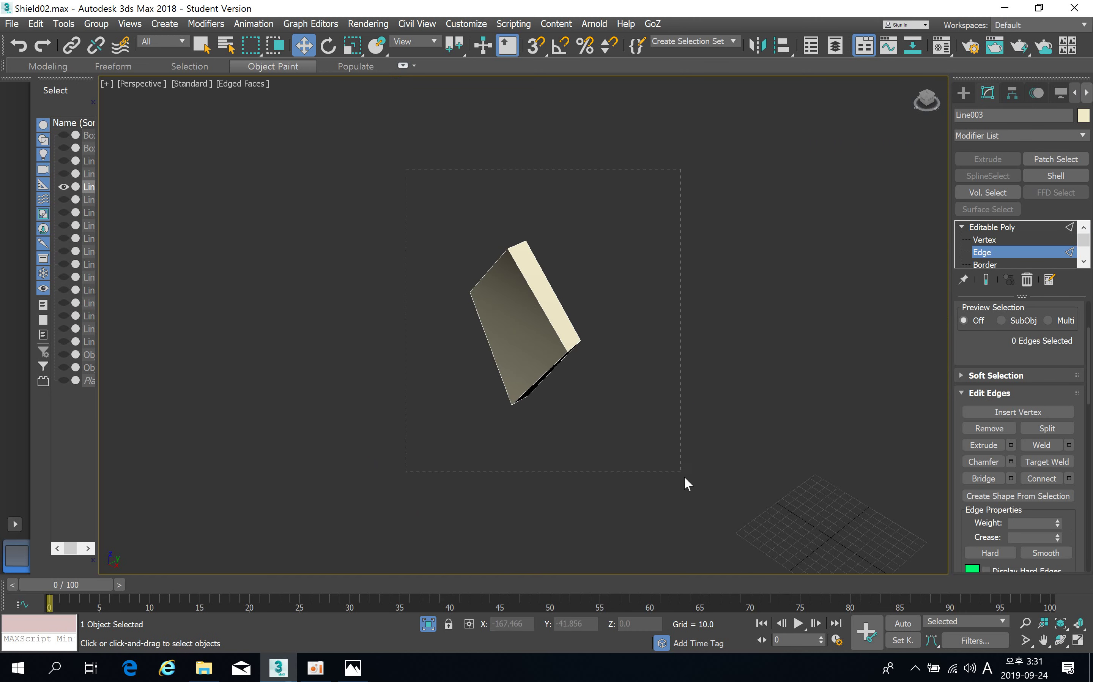
drag(685, 478, 684, 476)
Chamfer the diamond plate's edges by 7.224 and return to object level.
alt+middle_drag(684, 476, 788, 458)
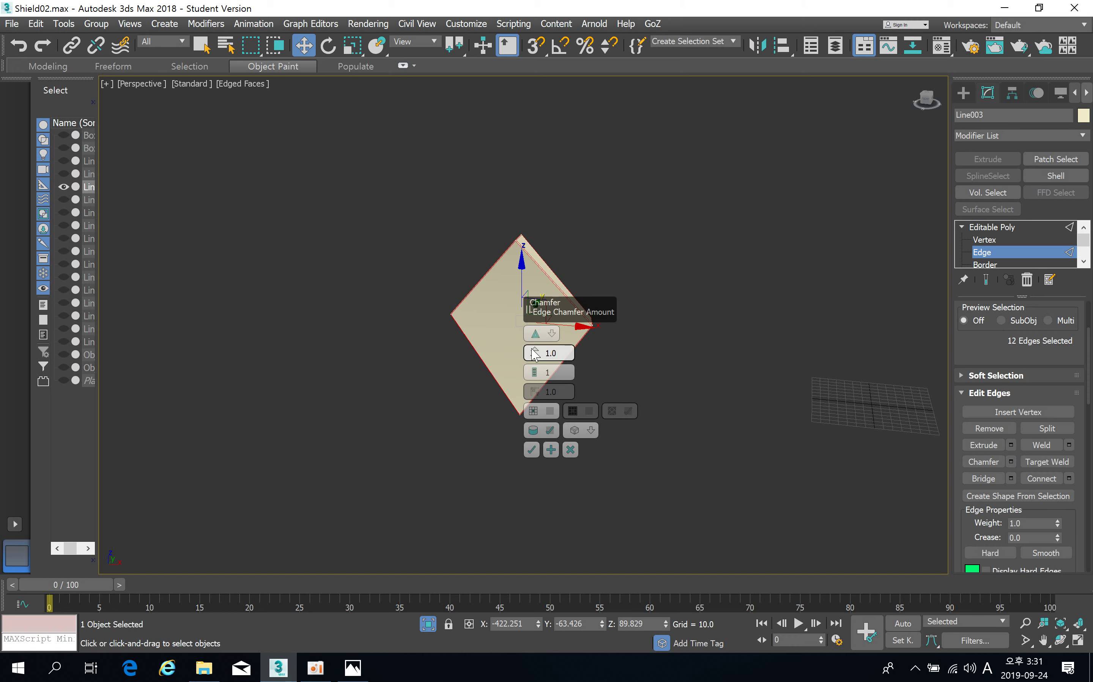
drag(535, 354, 536, 317)
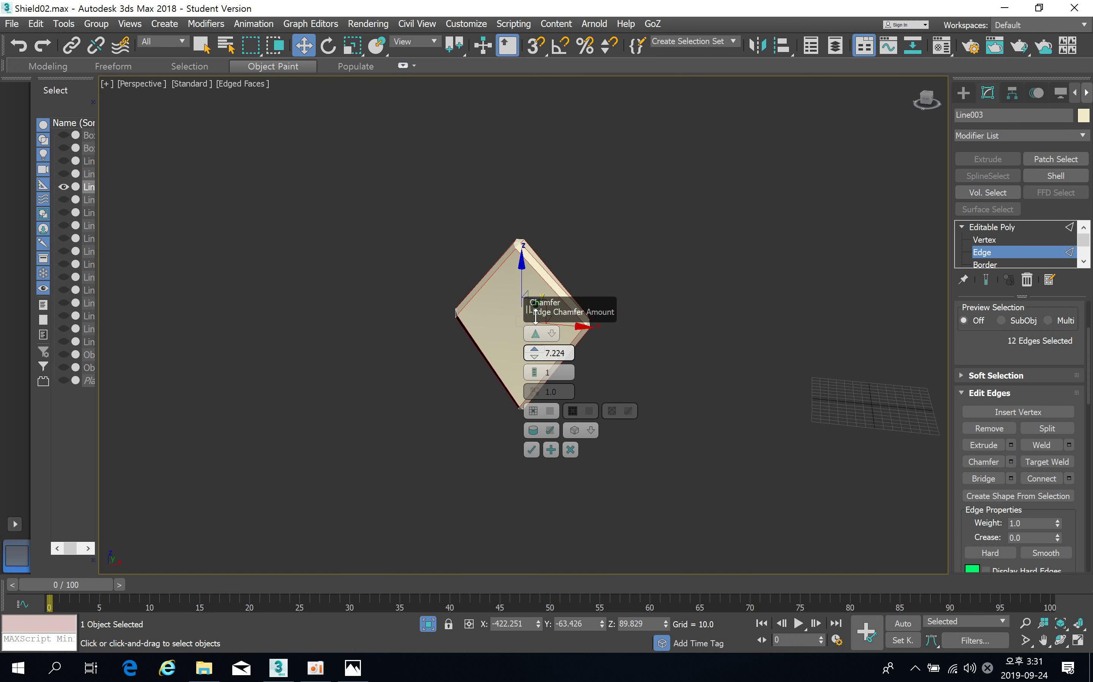
click(532, 451)
click(987, 228)
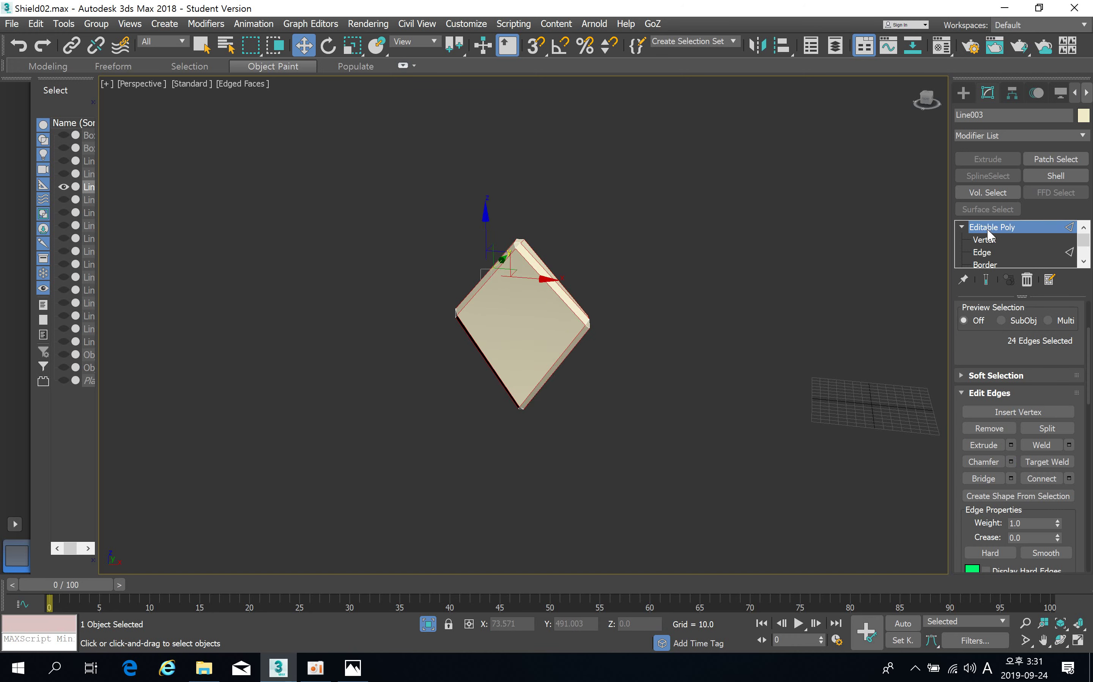
Unhide all parts and hide the large purple plate at the back of the shield.
right_click(686, 273)
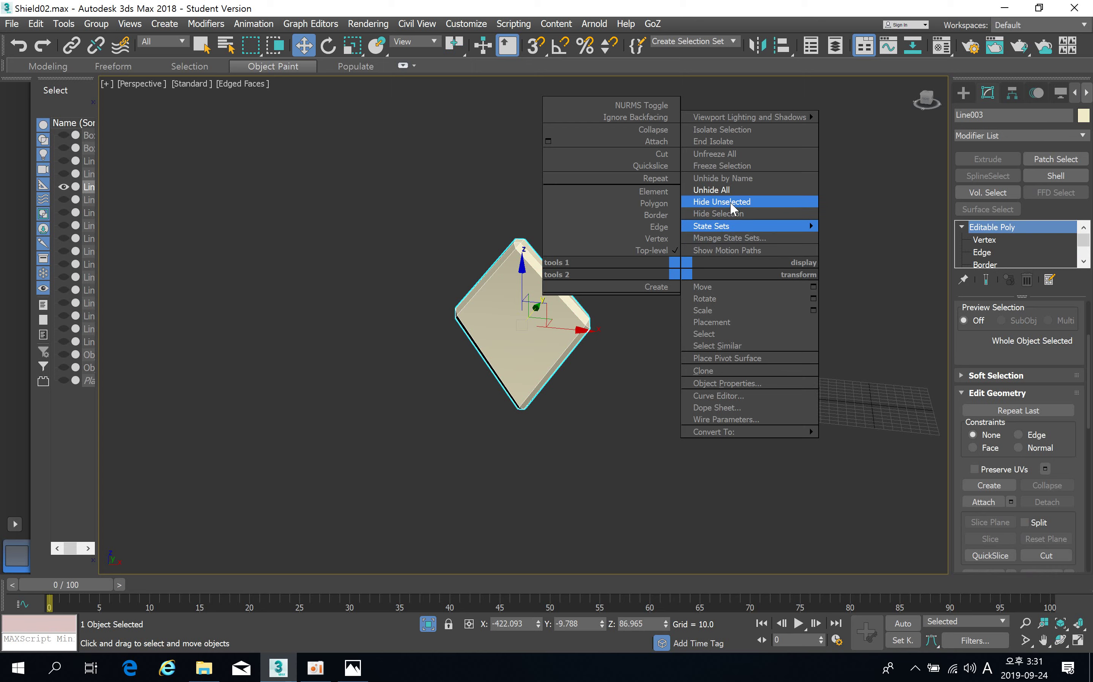
click(721, 190)
alt+middle_drag(648, 346, 712, 342)
middle_drag(642, 398, 576, 347)
click(575, 347)
right_click(575, 346)
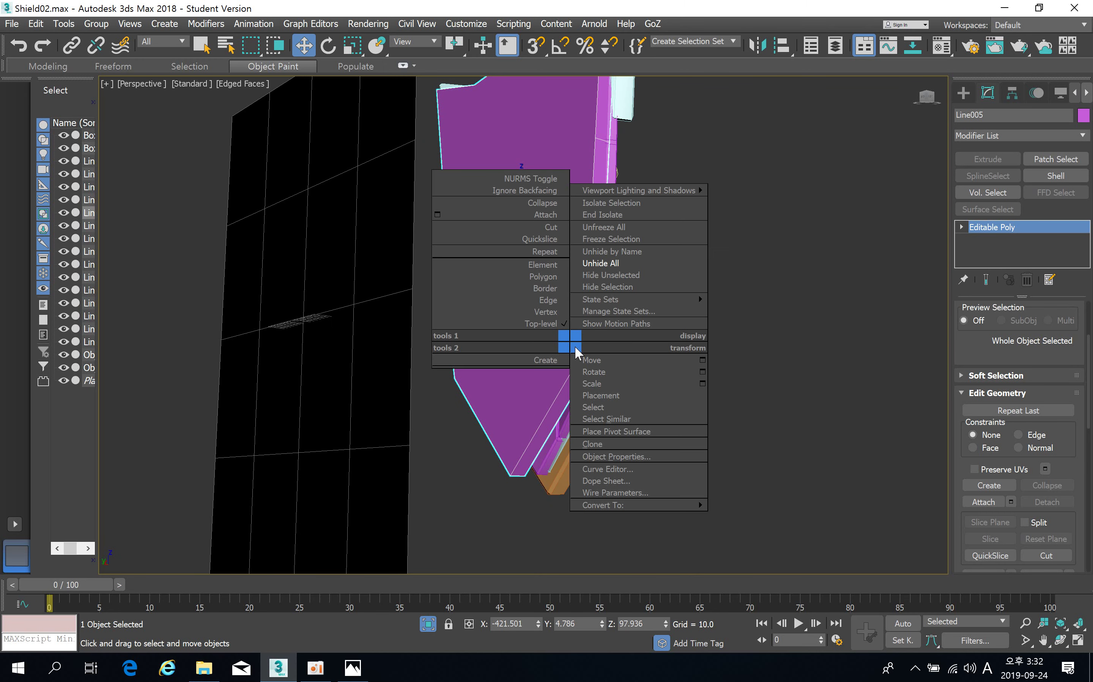
click(612, 286)
Isolate all visible shield parts from the reference image plane and clear the selection.
middle_drag(643, 284, 617, 366)
scroll(575, 365, down, 5)
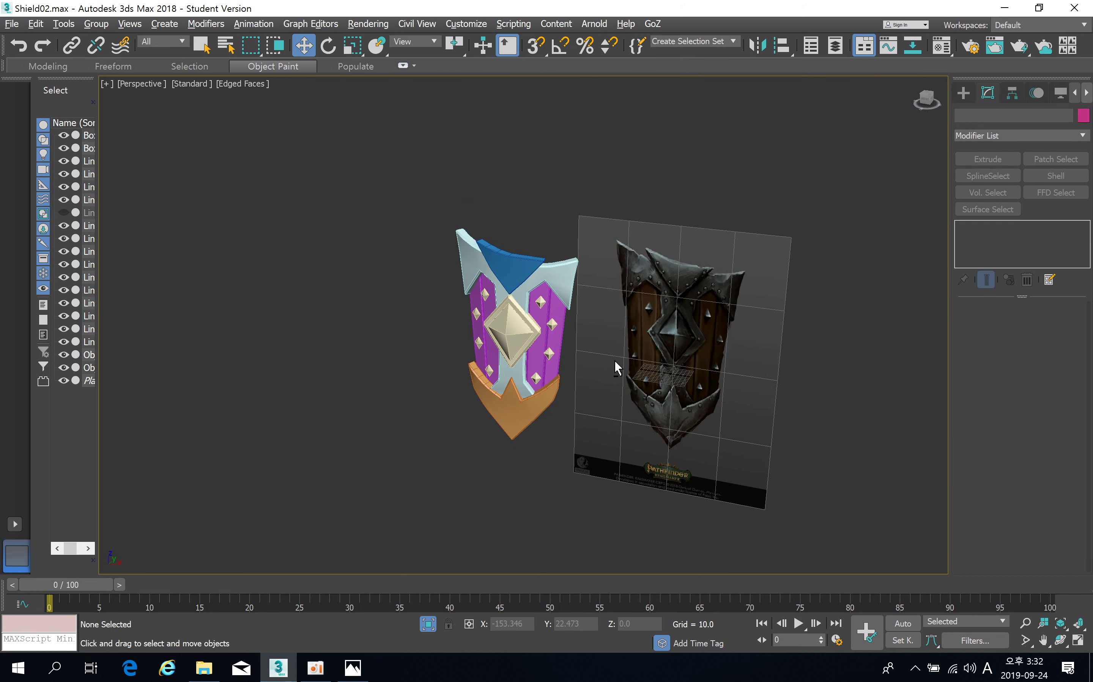
drag(428, 249, 604, 494)
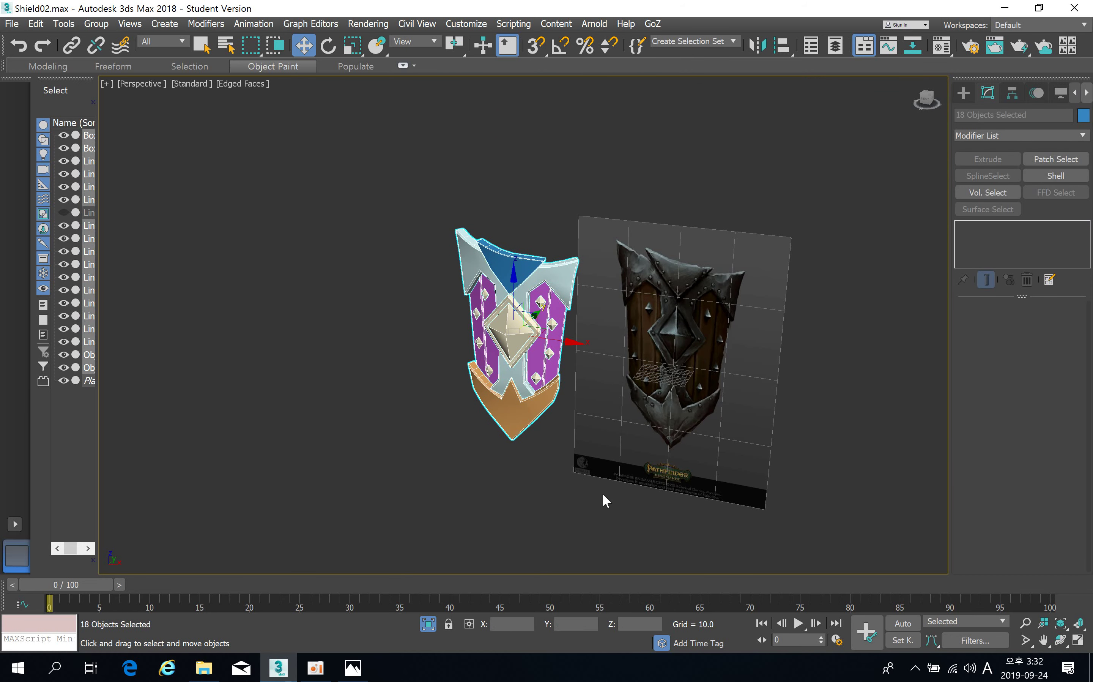
key(alt+q)
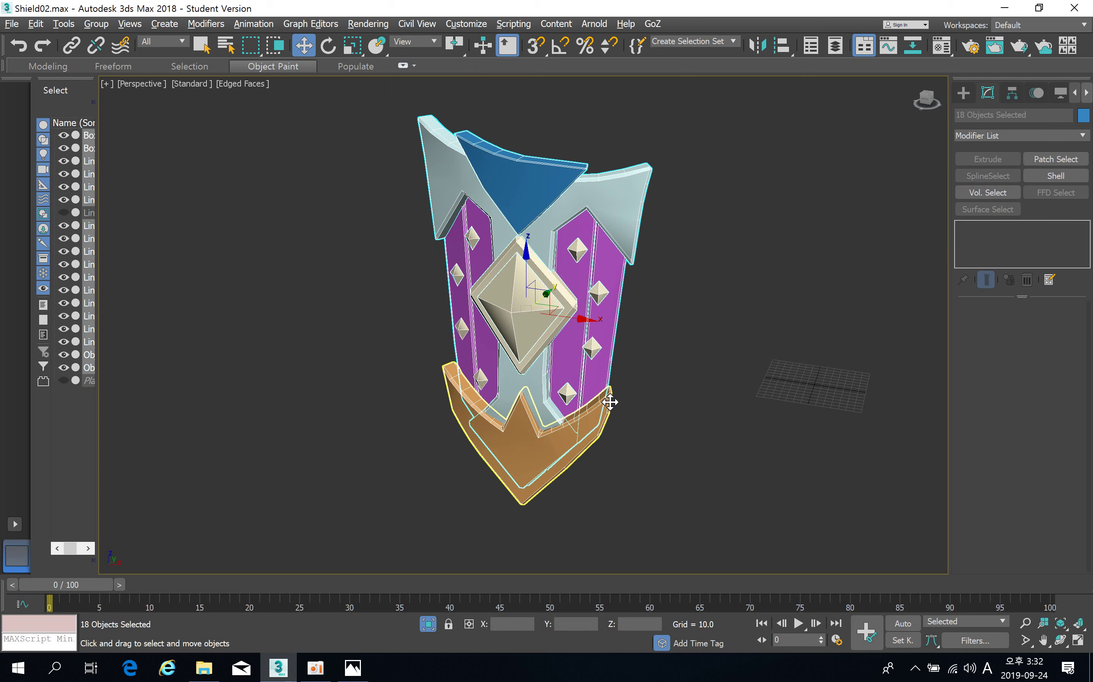
alt+middle_drag(610, 403, 524, 404)
click(676, 355)
mouse_move(498, 346)
alt+middle_down()
mouse_move(464, 341)
mouse_move(493, 337)
alt+middle_up()
middle_drag(461, 376, 481, 379)
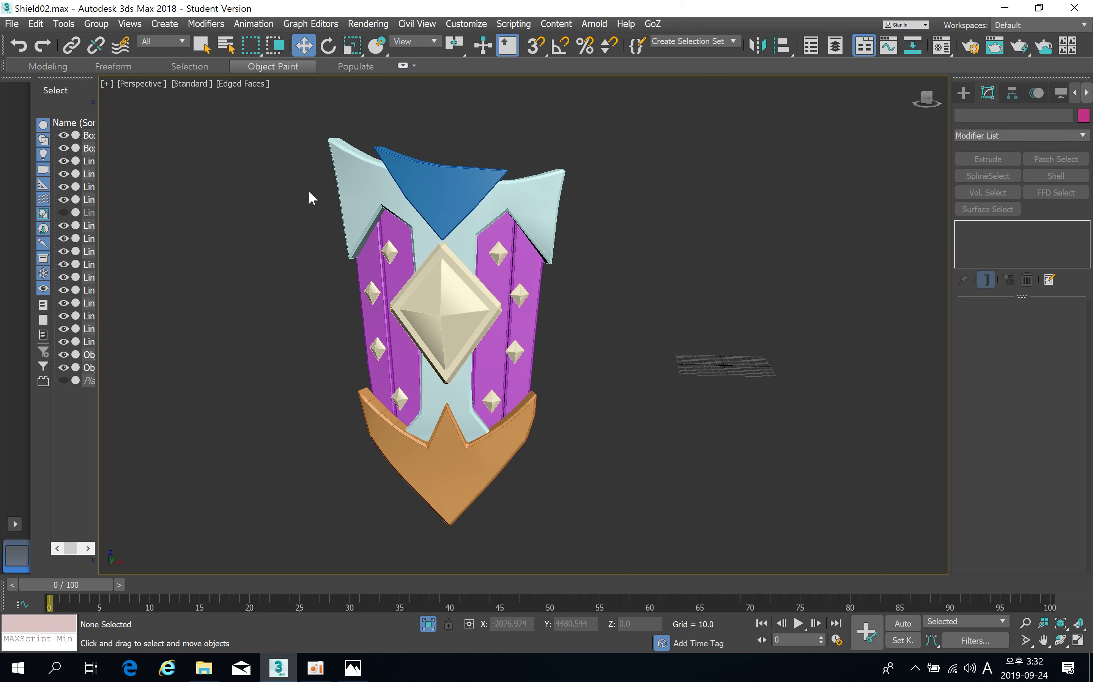
Select the whole shield and place one independent copy beside it along the X axis.
drag(289, 113, 549, 415)
middle_drag(549, 415, 459, 329)
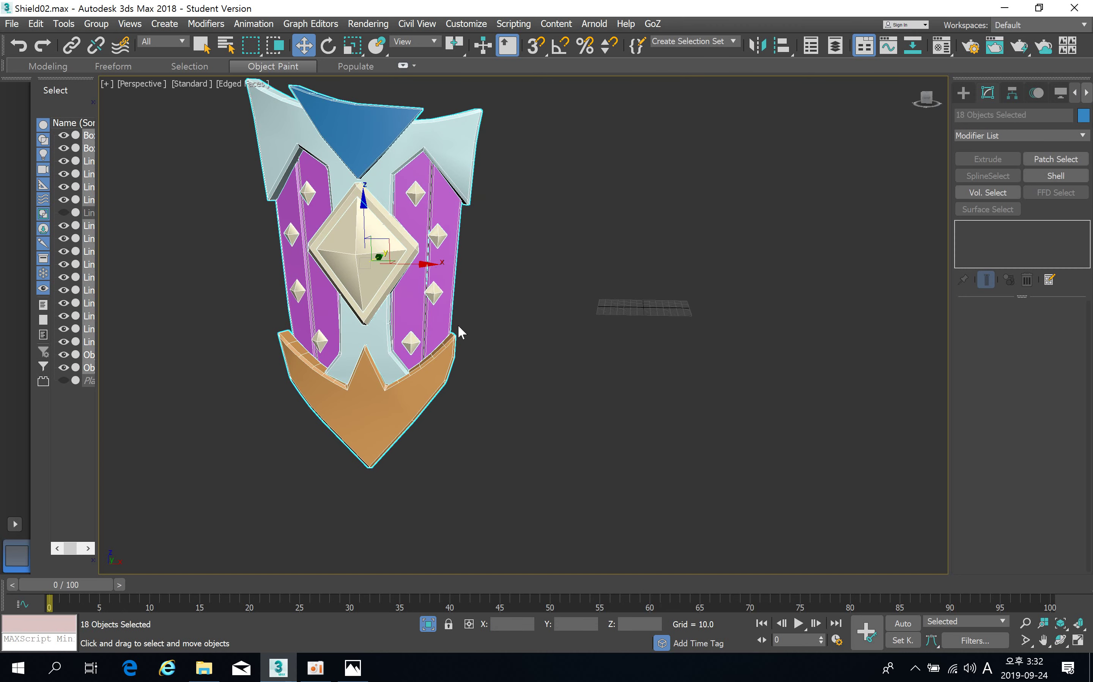
shift+drag(420, 269, 713, 303)
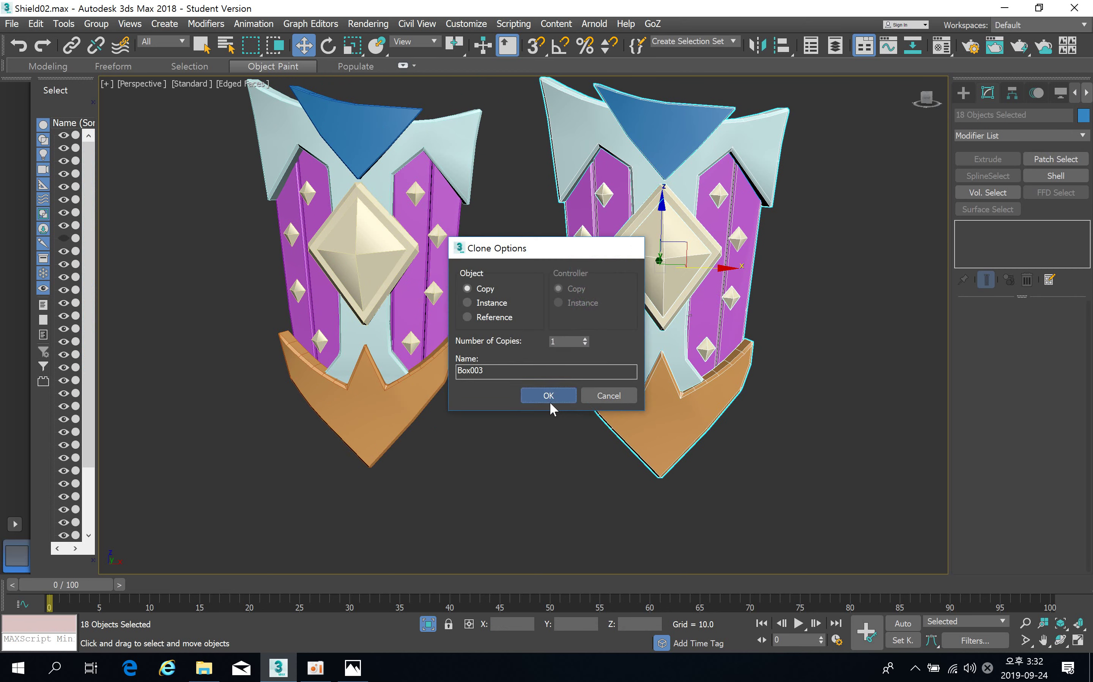
click(550, 401)
middle_drag(639, 320, 576, 371)
Assign the grey 02 - Default material to the copied shield using the rename option, and deselect it.
key(m)
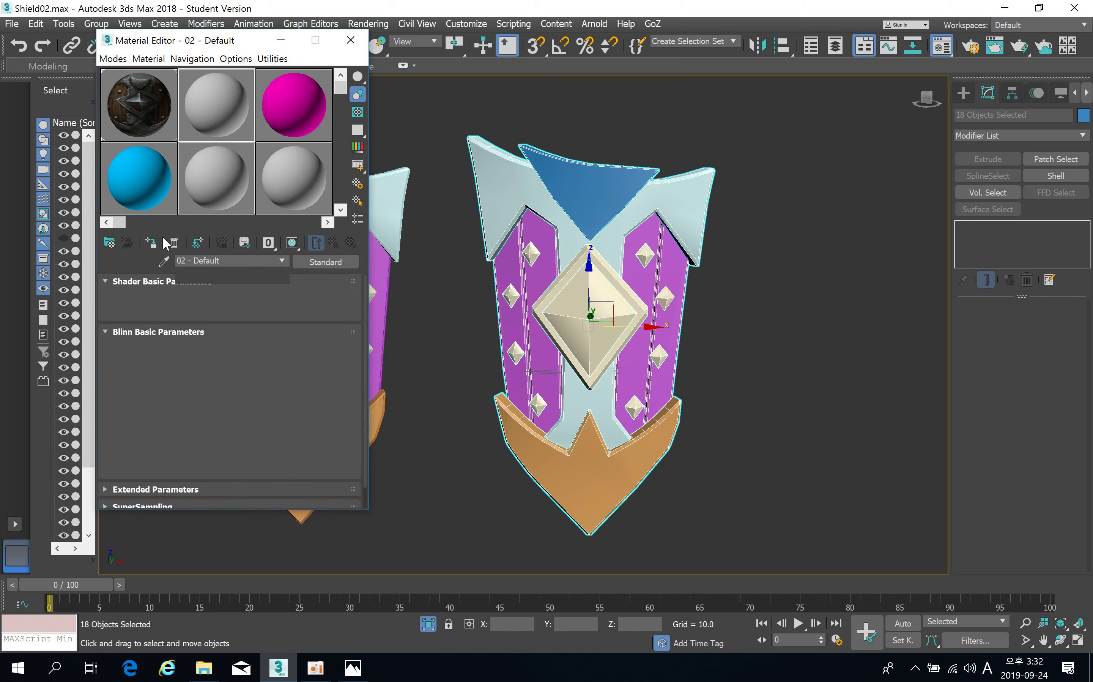
click(152, 243)
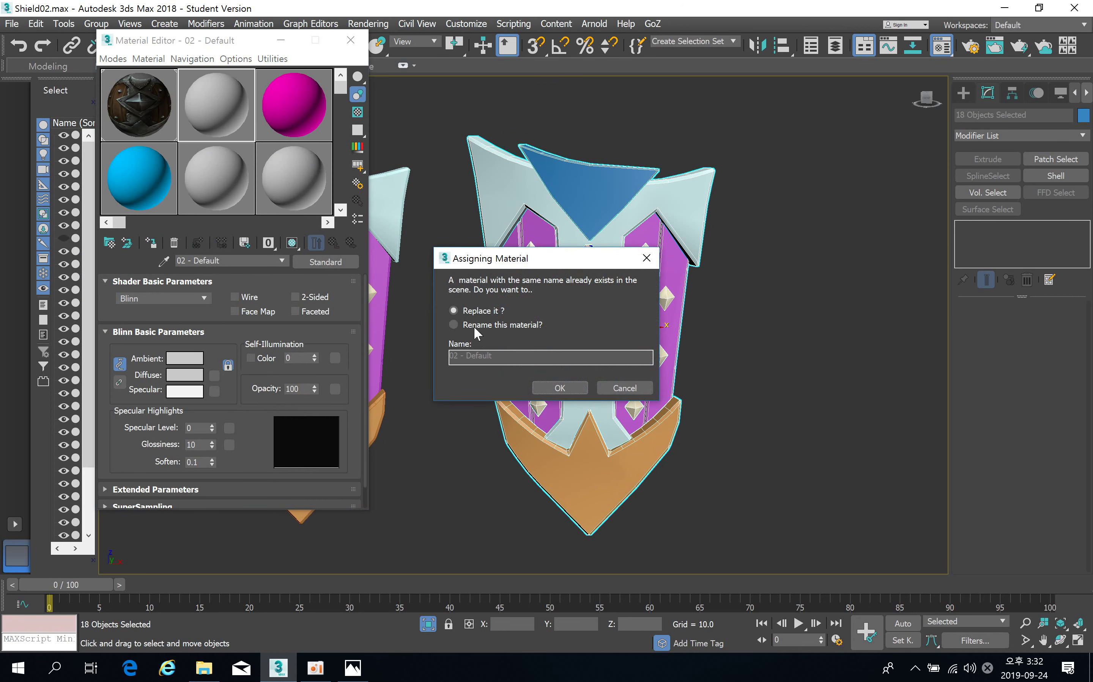
click(452, 329)
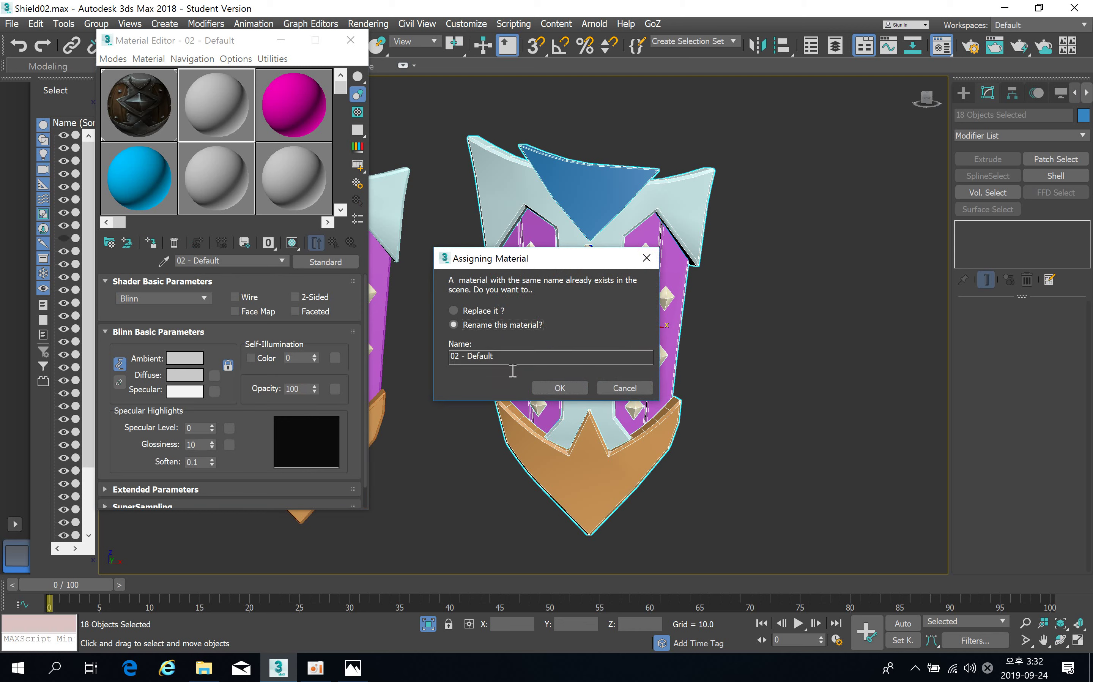
click(515, 361)
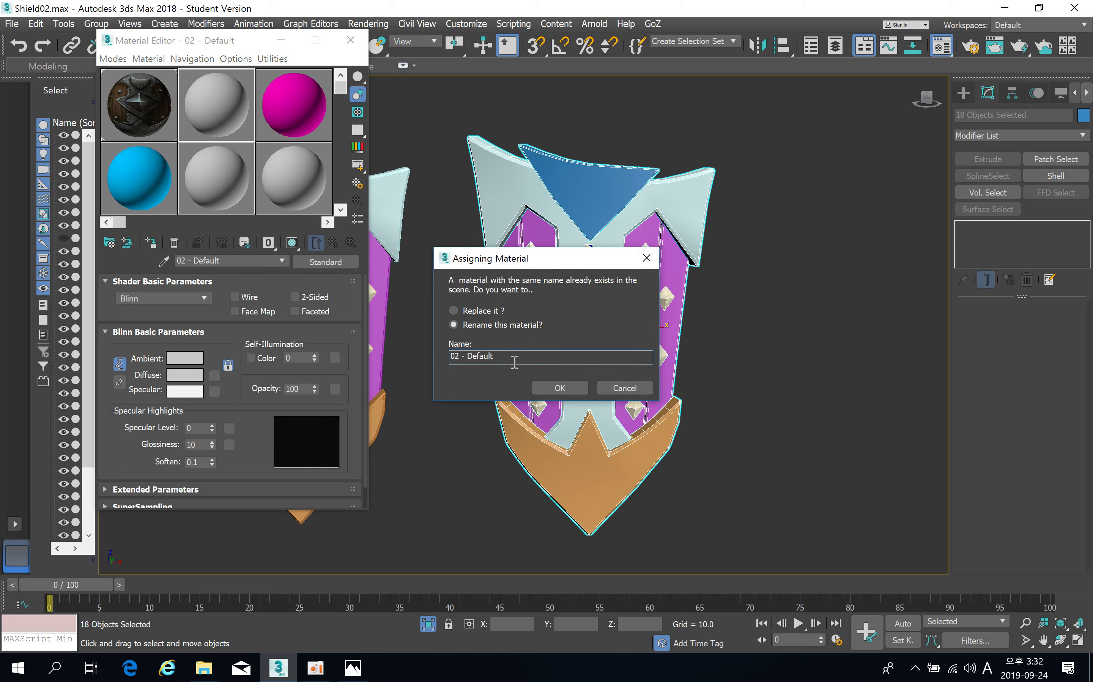
click(559, 388)
click(351, 40)
click(436, 149)
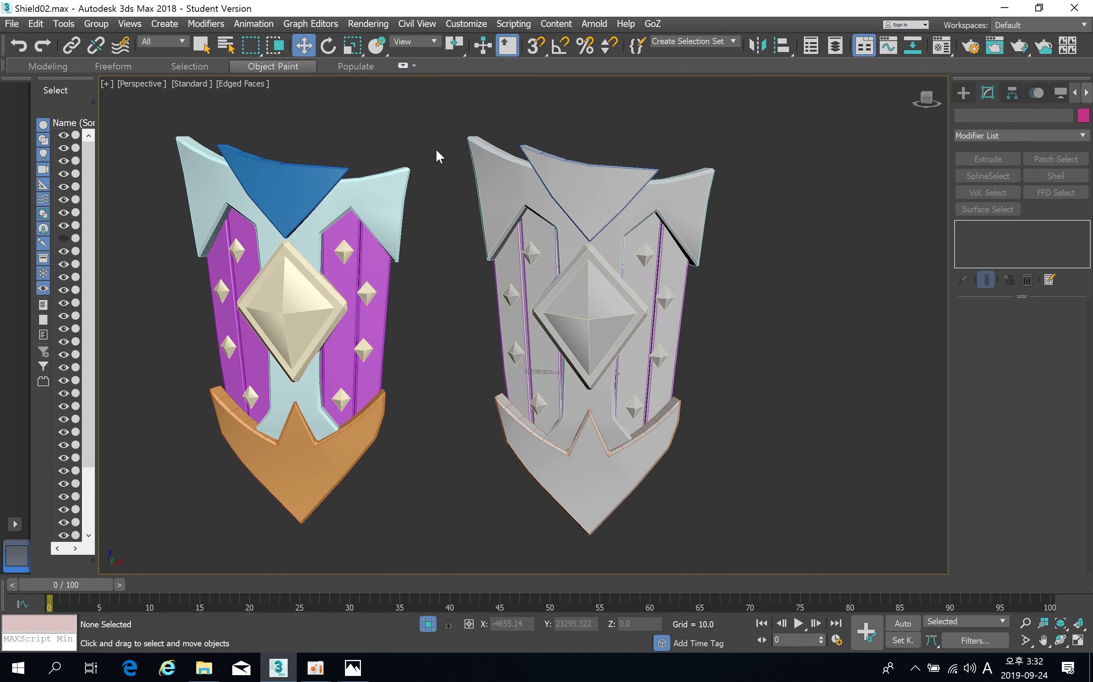
Select all parts of the grey shield copy and set their wireframe colour to black.
middle_drag(437, 151, 379, 142)
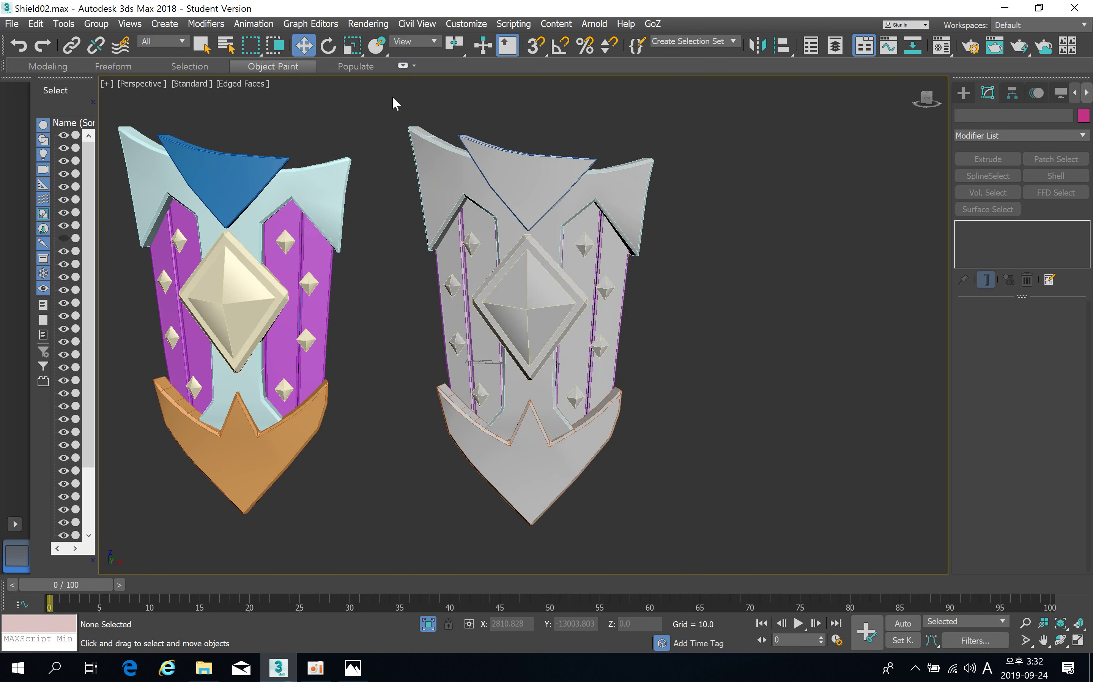
drag(395, 103, 667, 537)
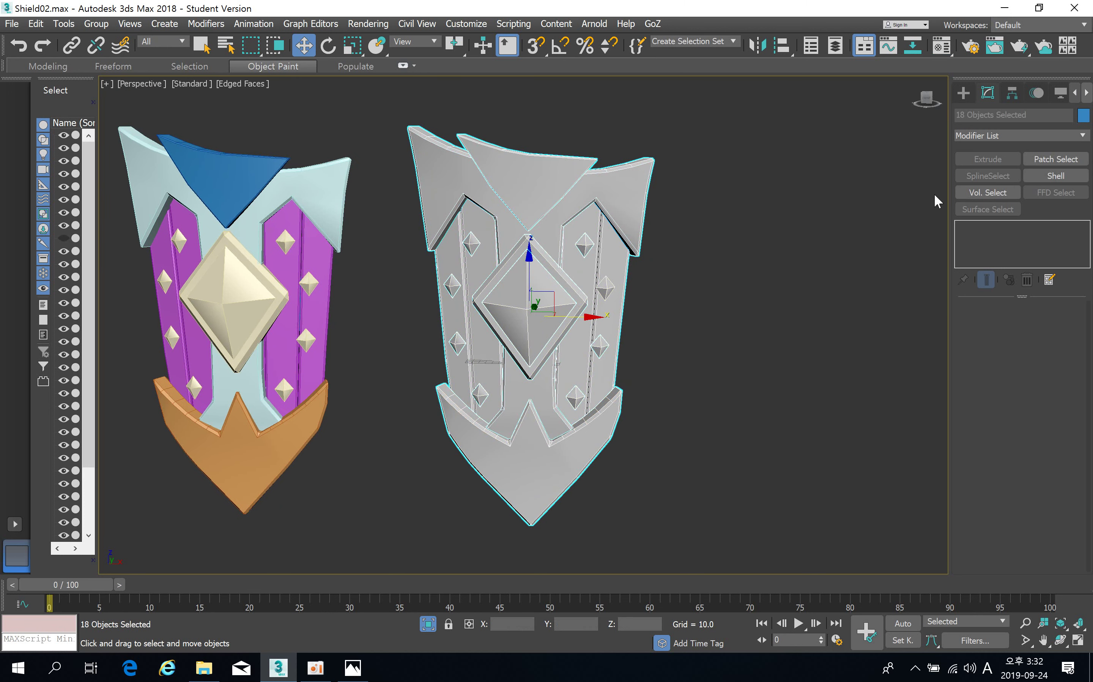
click(1084, 115)
click(665, 361)
click(634, 408)
click(762, 316)
Compare the coloured shield and its grey copy from the front and the back.
middle_drag(551, 366, 564, 322)
scroll(498, 349, up, 5)
scroll(498, 348, down, 2)
scroll(499, 324, up, 2)
scroll(499, 325, down, 5)
scroll(473, 315, up, 2)
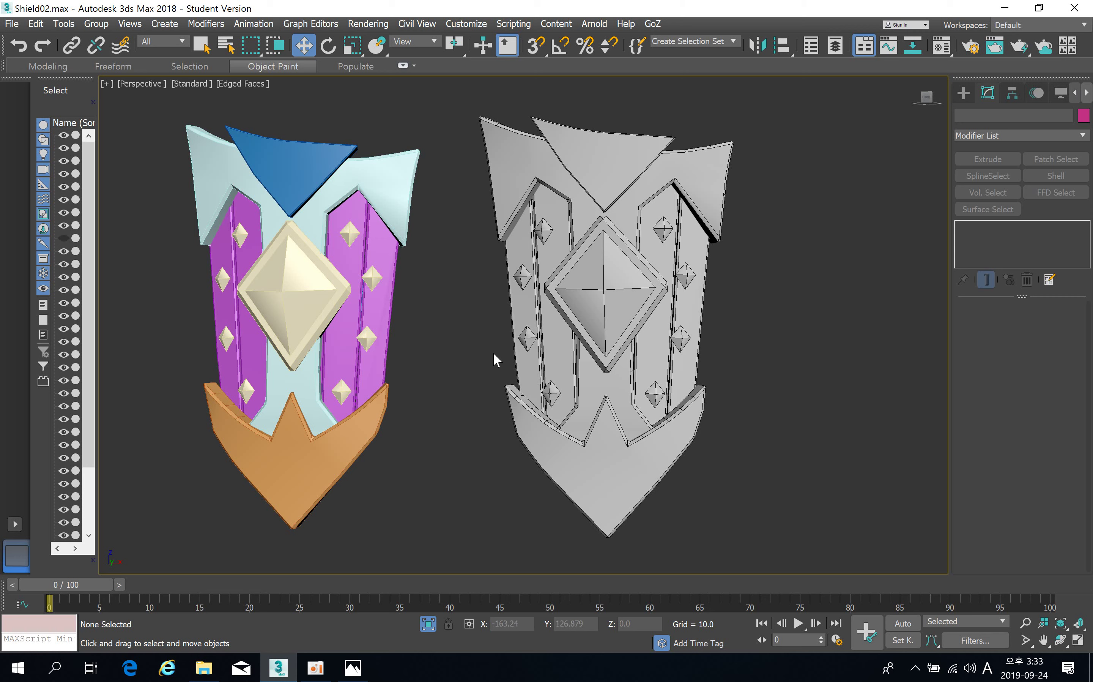
middle_drag(511, 350, 472, 346)
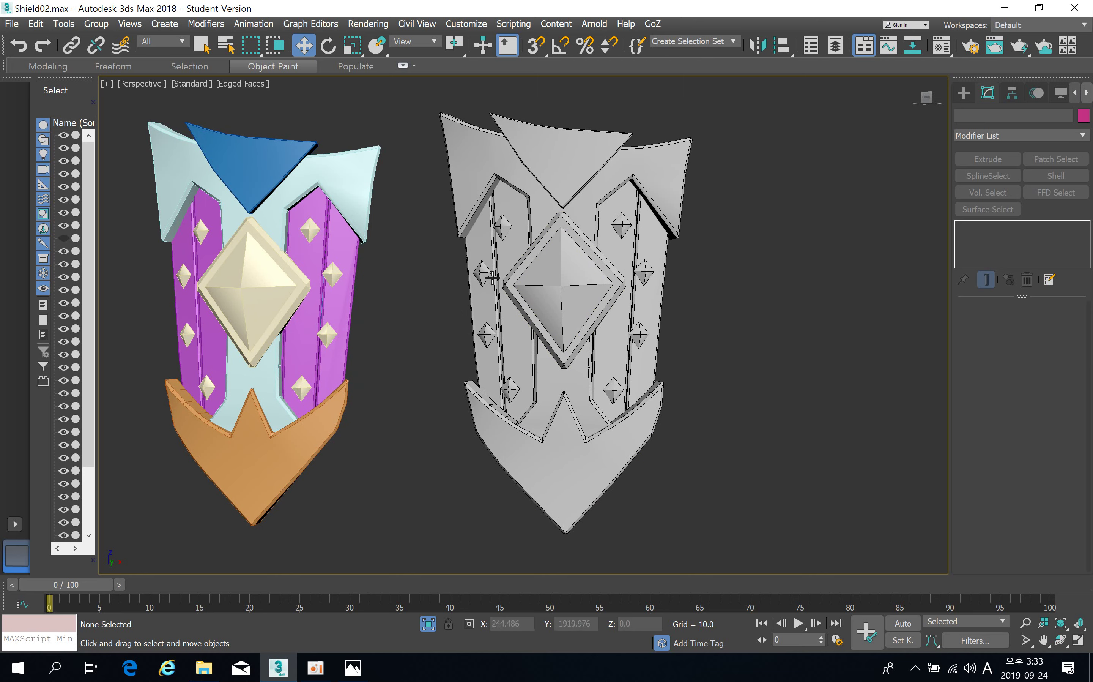
alt+middle_drag(493, 301, 633, 285)
alt+middle_drag(660, 281, 640, 291)
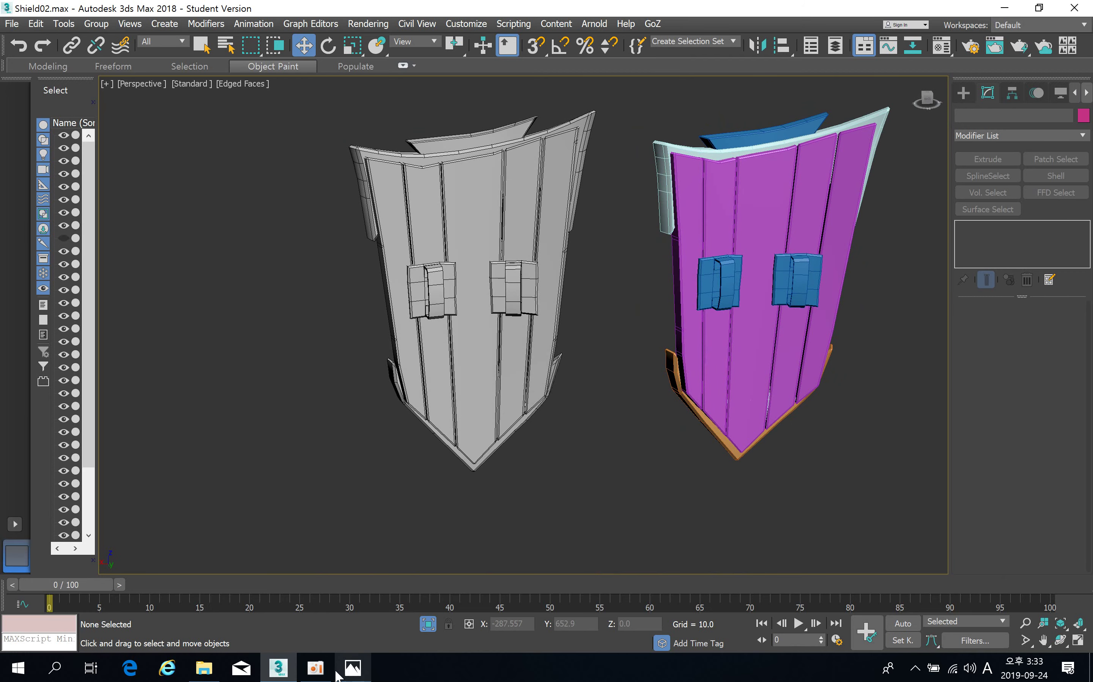